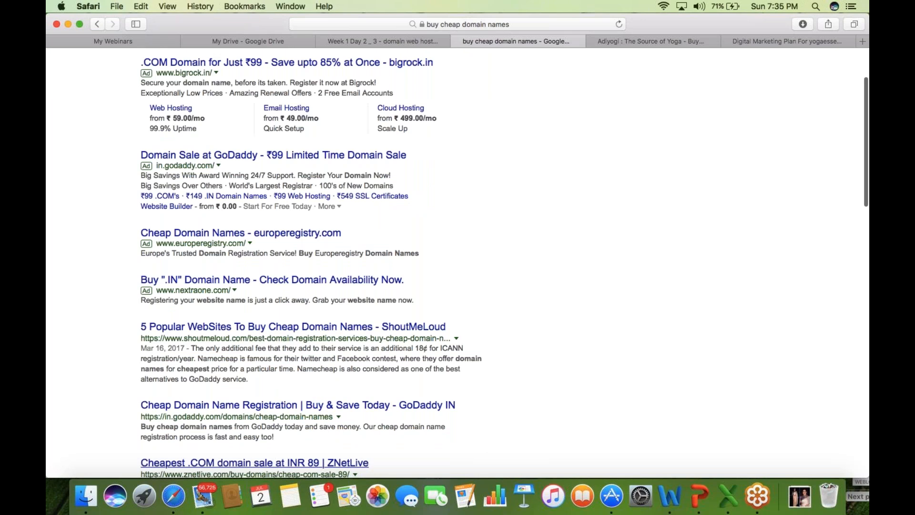
- Scan the 'buy cheap domain names' results and follow the 'Domain Sale at GoDaddy' ad
{"action": "scroll", "coordinate": [458, 262], "scroll_direction": "down", "scroll_amount": 1}
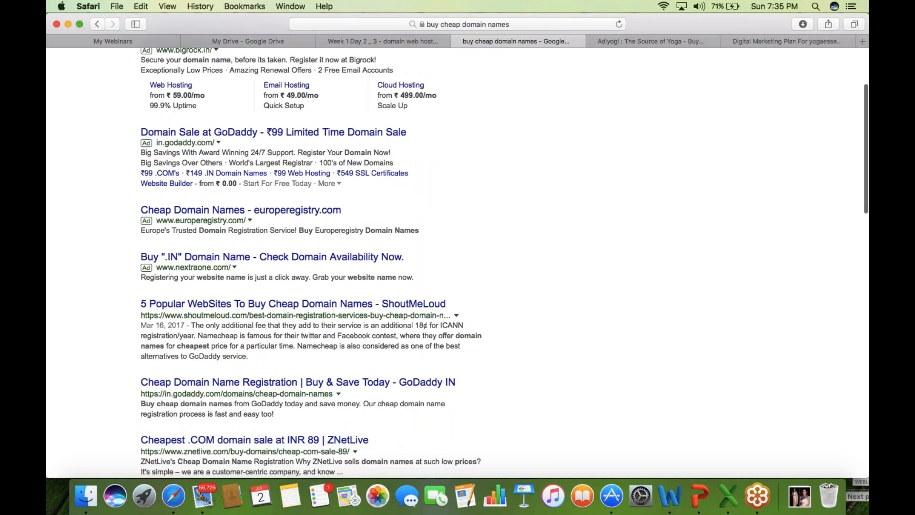
{"action": "scroll", "coordinate": [458, 262], "scroll_direction": "down", "scroll_amount": 2}
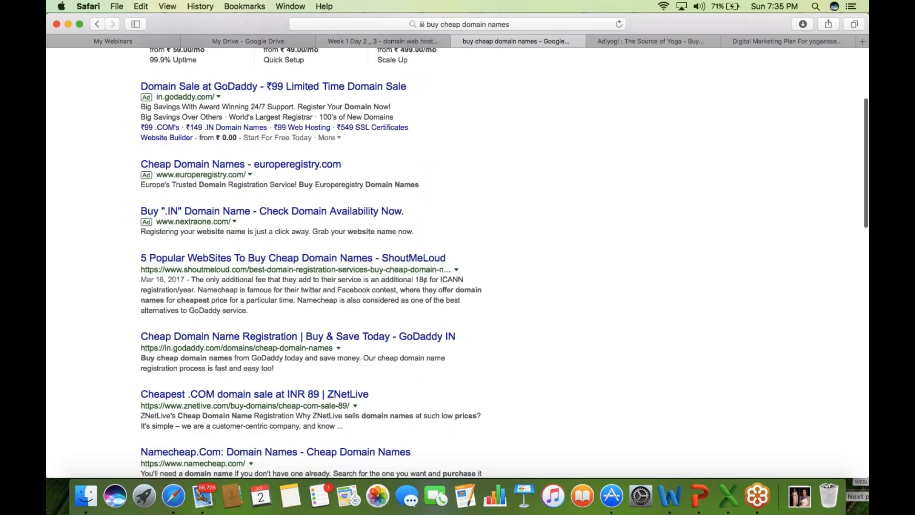
{"action": "scroll", "coordinate": [48, 196], "scroll_direction": "up", "scroll_amount": 1}
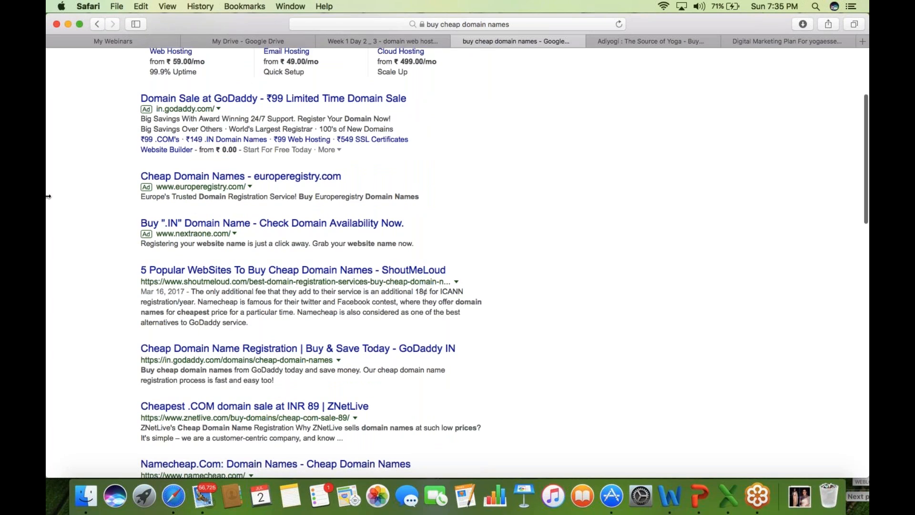
{"action": "scroll", "coordinate": [48, 196], "scroll_direction": "up", "scroll_amount": 5}
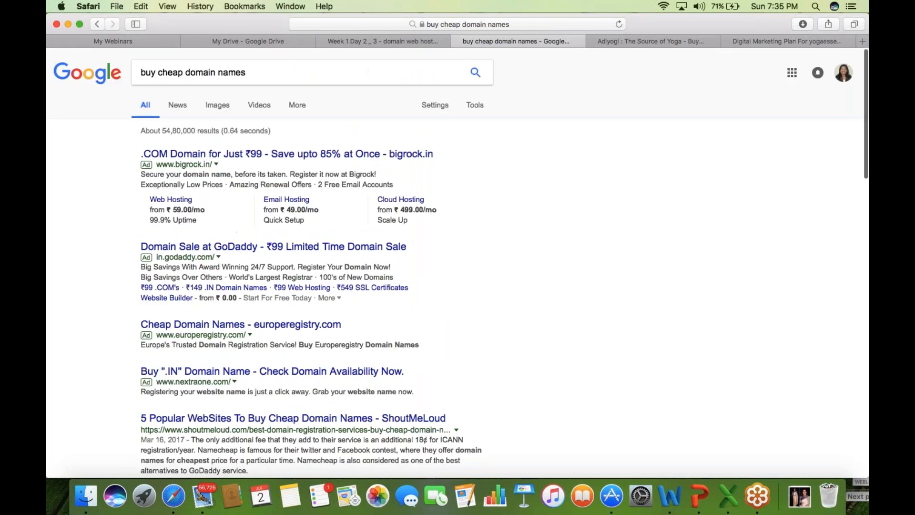
{"action": "left_click", "coordinate": [251, 251]}
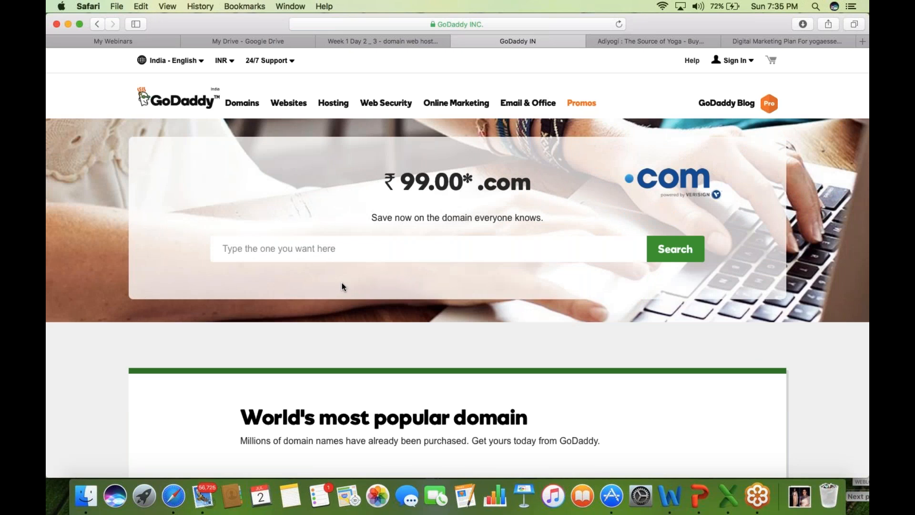
- Search GoDaddy for digilearn and note that digilearn.com is taken
{"action": "left_click", "coordinate": [333, 247]}
{"action": "left_click", "coordinate": [470, 512]}
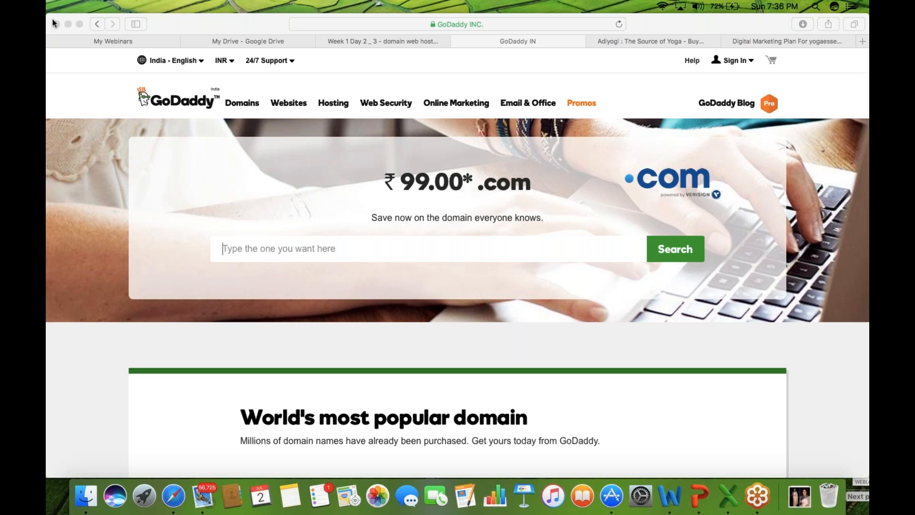
{"action": "left_click", "coordinate": [265, 247]}
{"action": "type", "text": "digilearn"}
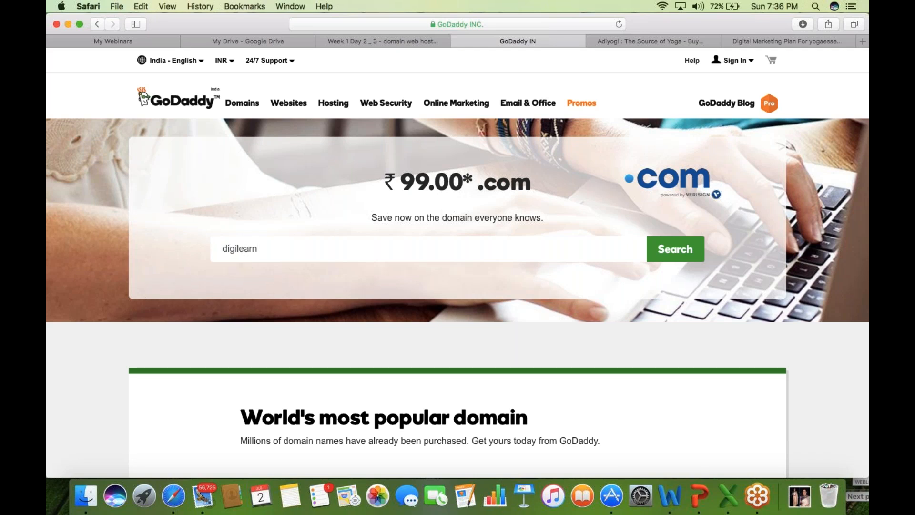
{"action": "key", "text": "Return"}
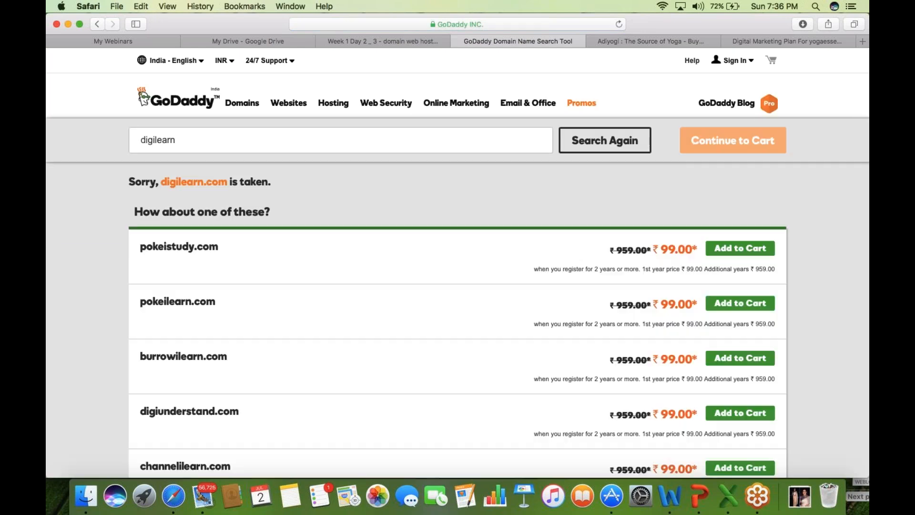
{"action": "left_click_drag", "start_coordinate": [278, 187], "coordinate": [129, 183]}
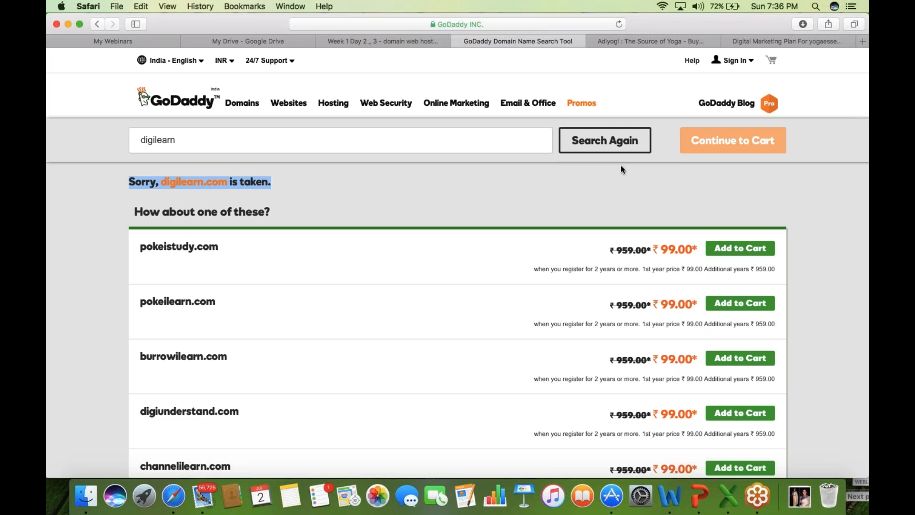
- Search digilearn.in, find it taken too, and return to GoDaddy's Domains page
{"action": "left_click", "coordinate": [668, 153]}
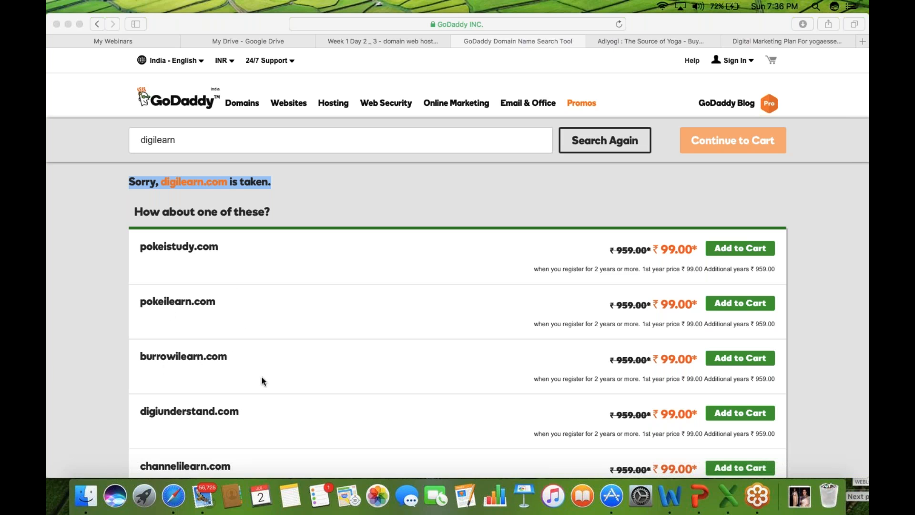
{"action": "left_click", "coordinate": [47, 369]}
{"action": "scroll", "coordinate": [458, 257], "scroll_direction": "down", "scroll_amount": 1}
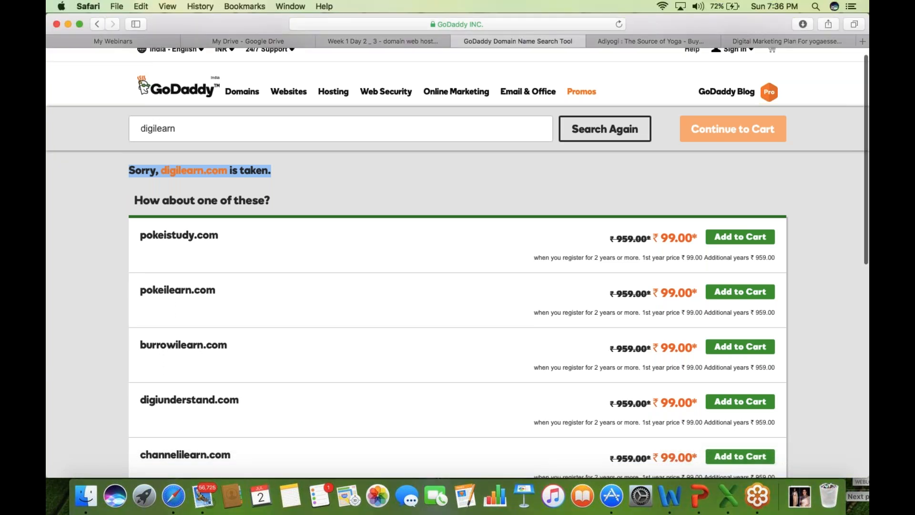
{"action": "scroll", "coordinate": [457, 257], "scroll_direction": "down", "scroll_amount": 5}
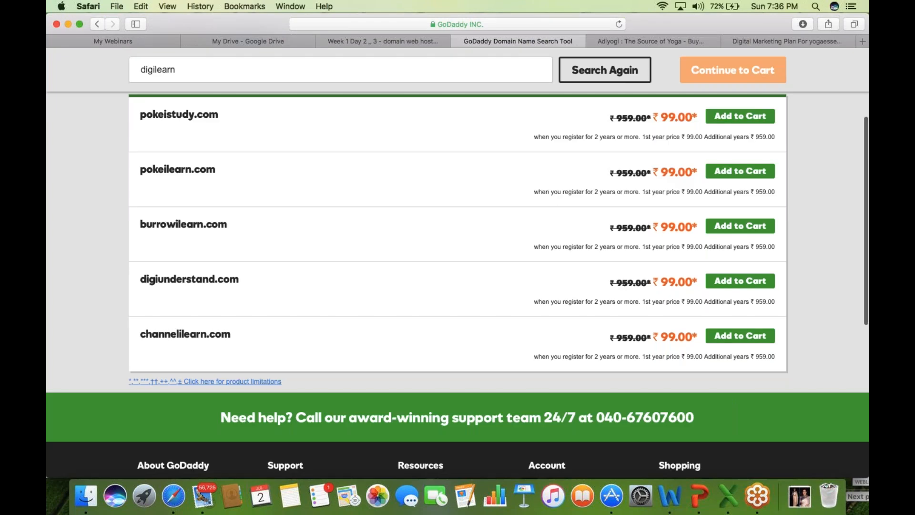
{"action": "scroll", "coordinate": [182, 138], "scroll_direction": "up", "scroll_amount": 5}
{"action": "left_click", "coordinate": [183, 138]}
{"action": "type", "text": ".in"}
{"action": "key", "text": "Return"}
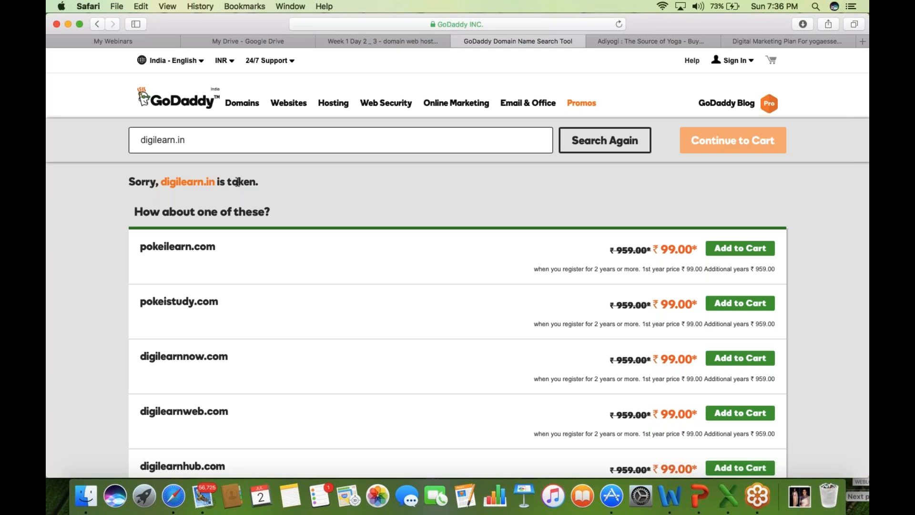
{"action": "left_click", "coordinate": [178, 98]}
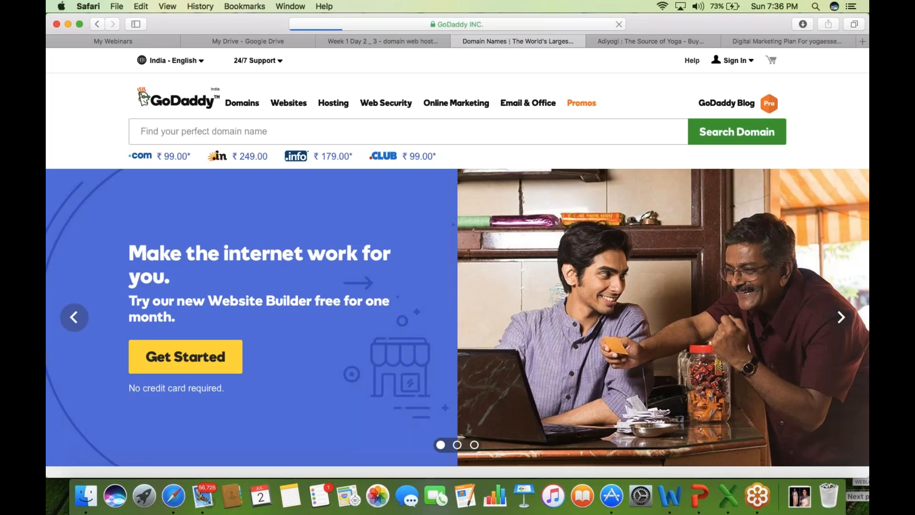
- Enter digilearning in the domain search box and run the search
{"action": "type", "text": "di"}
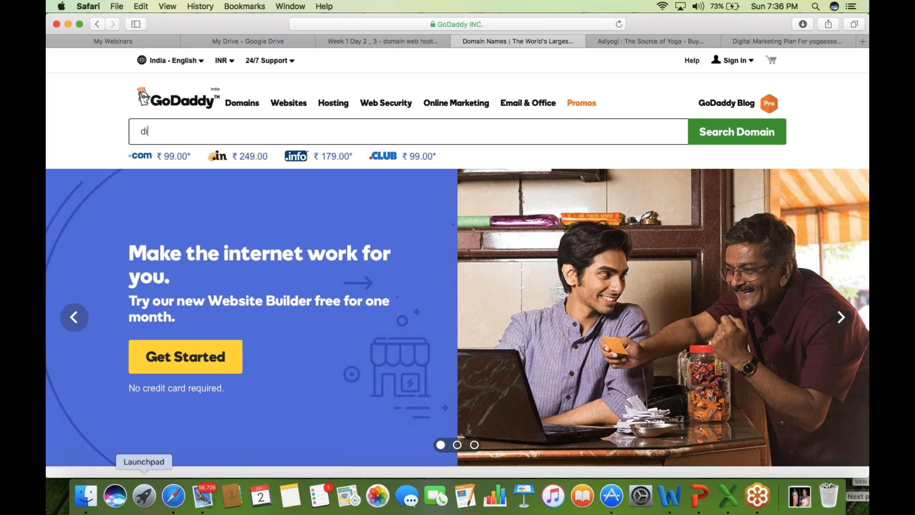
{"action": "type", "text": "gi"}
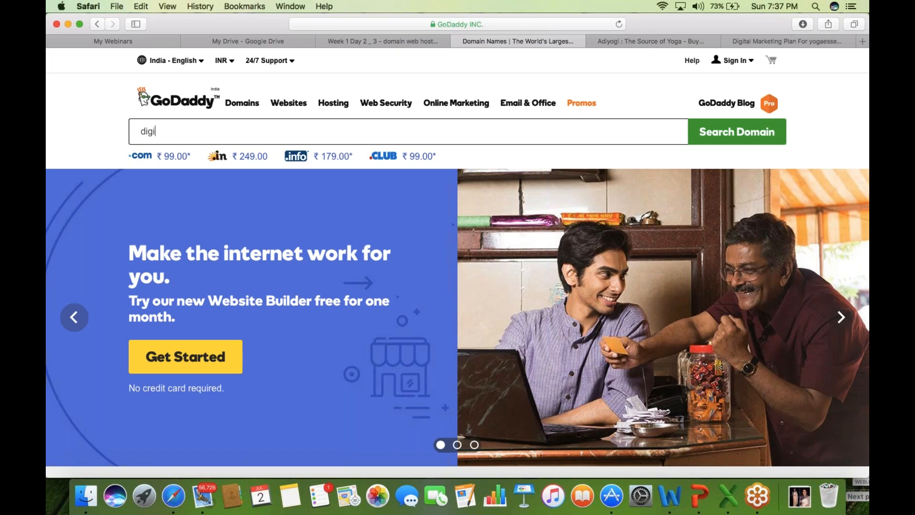
{"action": "type", "text": "tal"}
{"action": "key", "text": "BackSpace"}
{"action": "key", "text": "BackSpace"}
{"action": "key", "text": "BackSpace"}
{"action": "key", "text": "BackSpace"}
{"action": "key", "text": "BackSpace"}
{"action": "key", "text": "BackSpace"}
{"action": "key", "text": "BackSpace"}
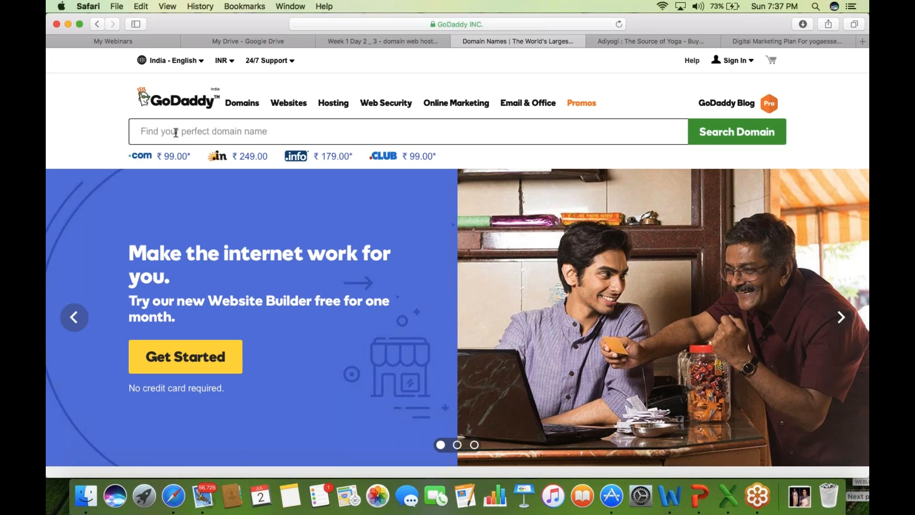
{"action": "type", "text": "digil"}
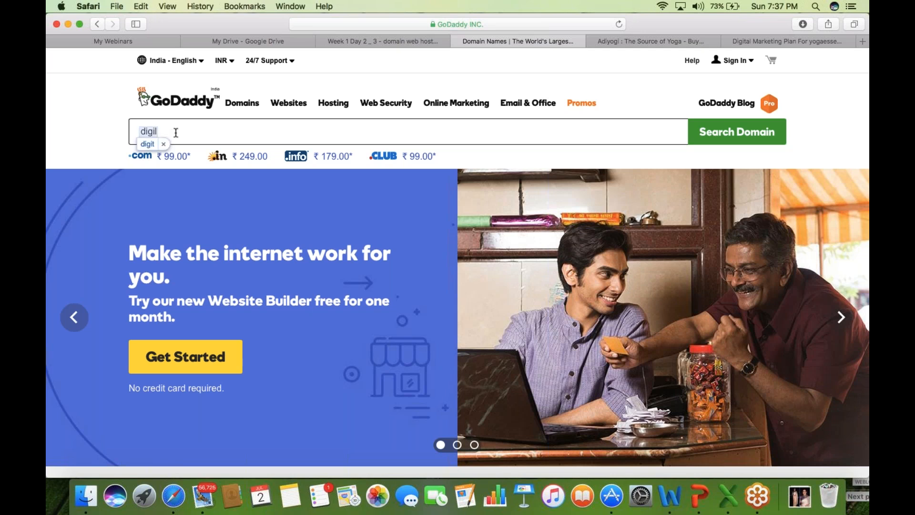
{"action": "key", "text": "BackSpace"}
{"action": "type", "text": "t"}
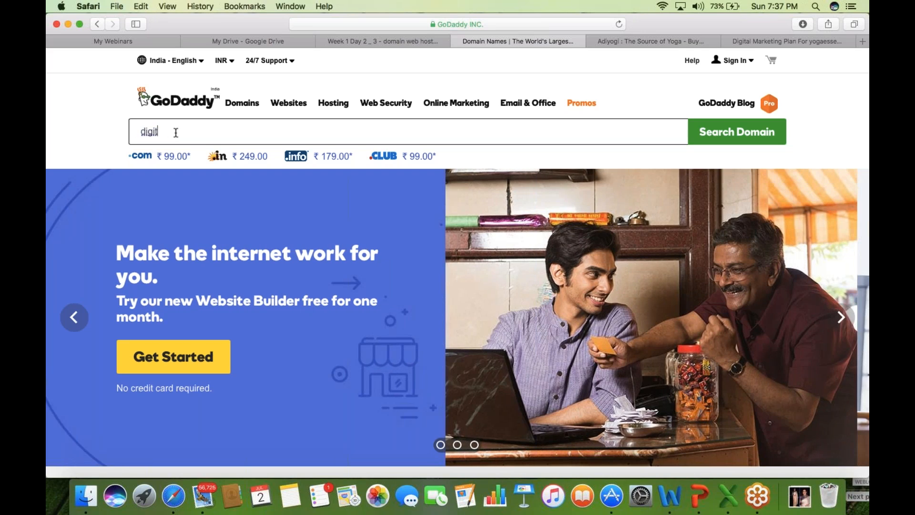
{"action": "key", "text": "BackSpace"}
{"action": "key", "text": "BackSpace"}
{"action": "key", "text": "BackSpace"}
{"action": "key", "text": "BackSpace"}
{"action": "key", "text": "BackSpace"}
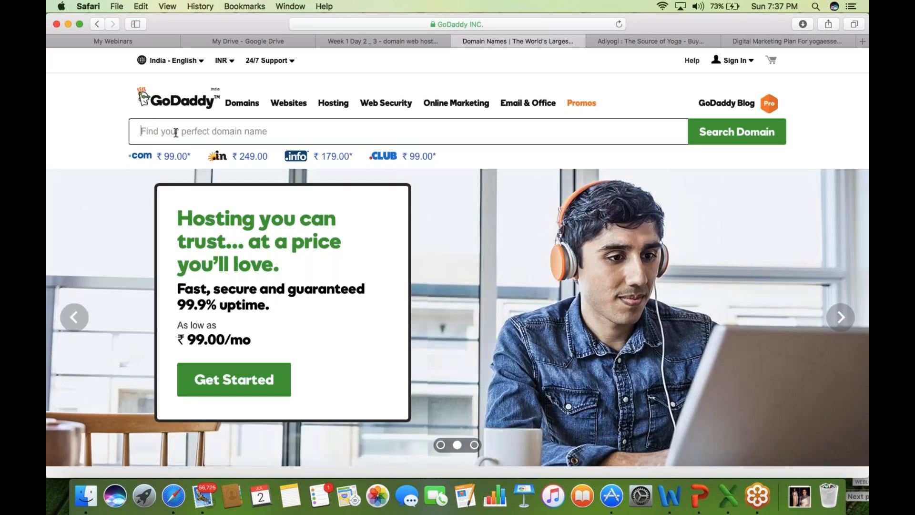
{"action": "type", "text": "dig"}
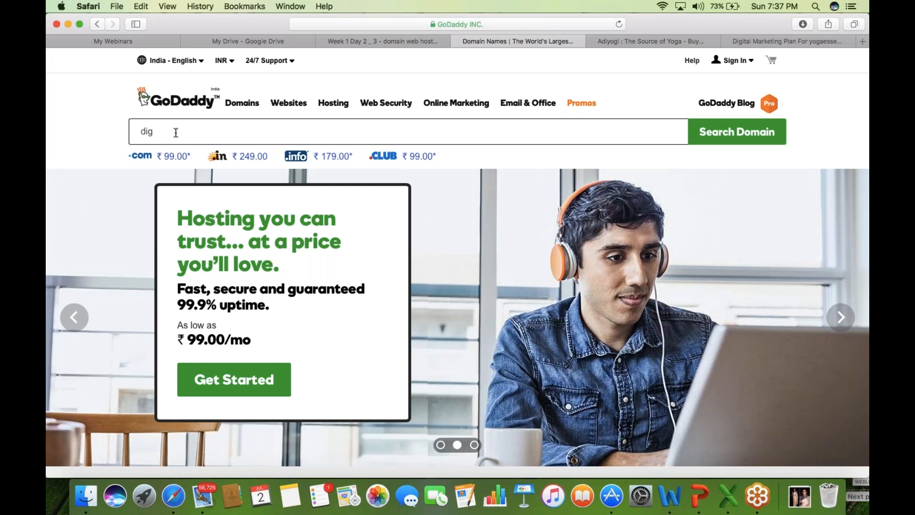
{"action": "key", "text": "BackSpace"}
{"action": "key", "text": "BackSpace"}
{"action": "key", "text": "BackSpace"}
{"action": "type", "text": "dig"}
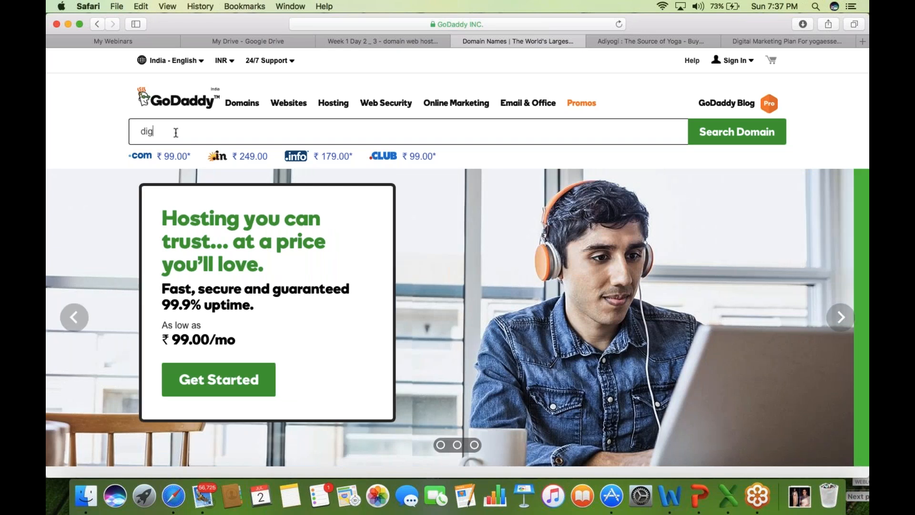
{"action": "type", "text": "ilearning"}
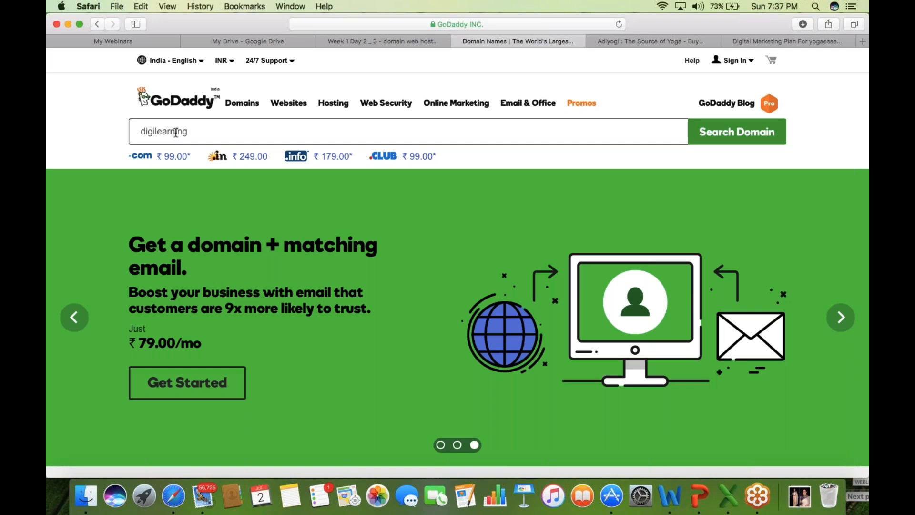
{"action": "left_click", "coordinate": [746, 138]}
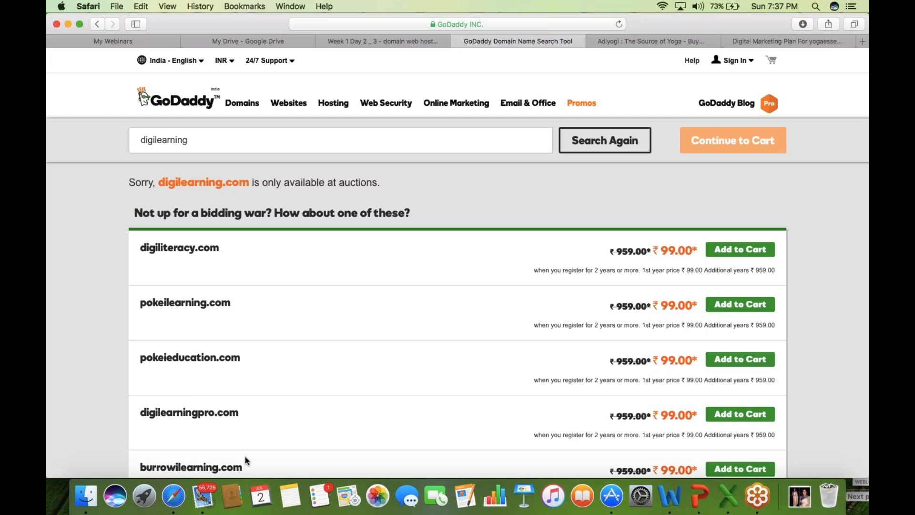
- Note digilearning.com is auction-only, then search for digipro instead
{"action": "left_click_drag", "start_coordinate": [163, 186], "coordinate": [305, 185]}
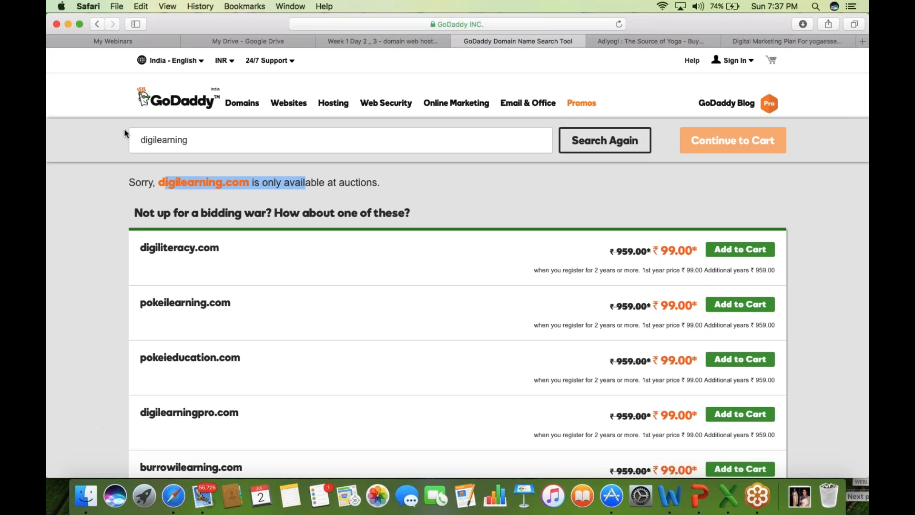
{"action": "left_click", "coordinate": [56, 21]}
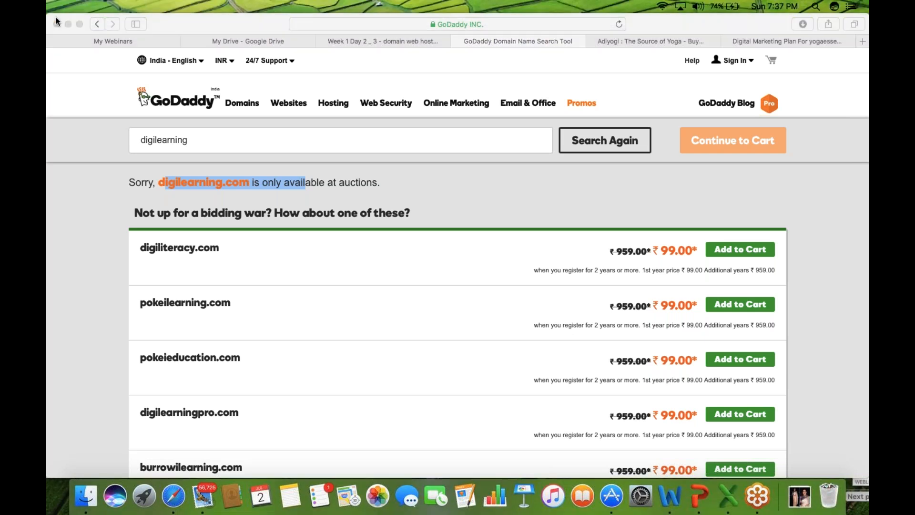
{"action": "left_click", "coordinate": [213, 140]}
{"action": "left_click", "coordinate": [211, 140]}
{"action": "key", "text": "BackSpace"}
{"action": "key", "text": "BackSpace"}
{"action": "key", "text": "BackSpace"}
{"action": "key", "text": "BackSpace"}
{"action": "key", "text": "BackSpace"}
{"action": "key", "text": "BackSpace"}
{"action": "key", "text": "BackSpace"}
{"action": "key", "text": "BackSpace"}
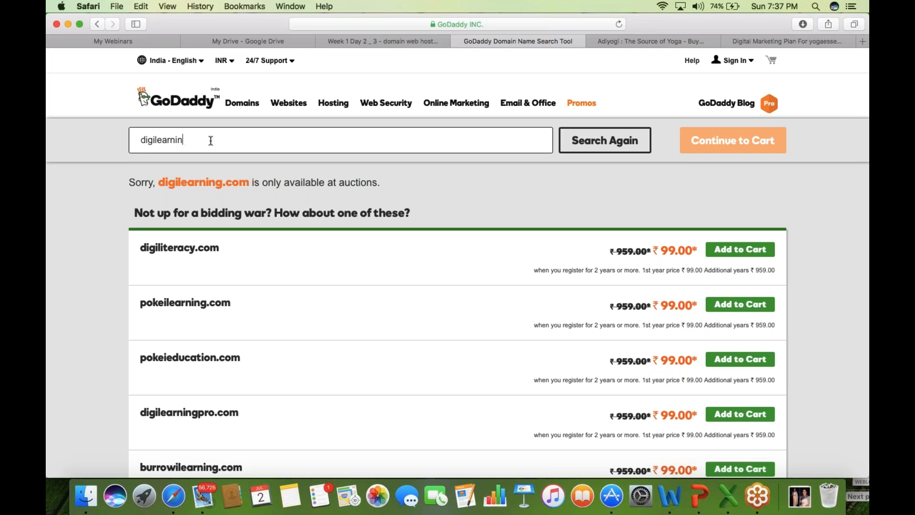
{"action": "type", "text": "pro"}
{"action": "left_click", "coordinate": [595, 152]}
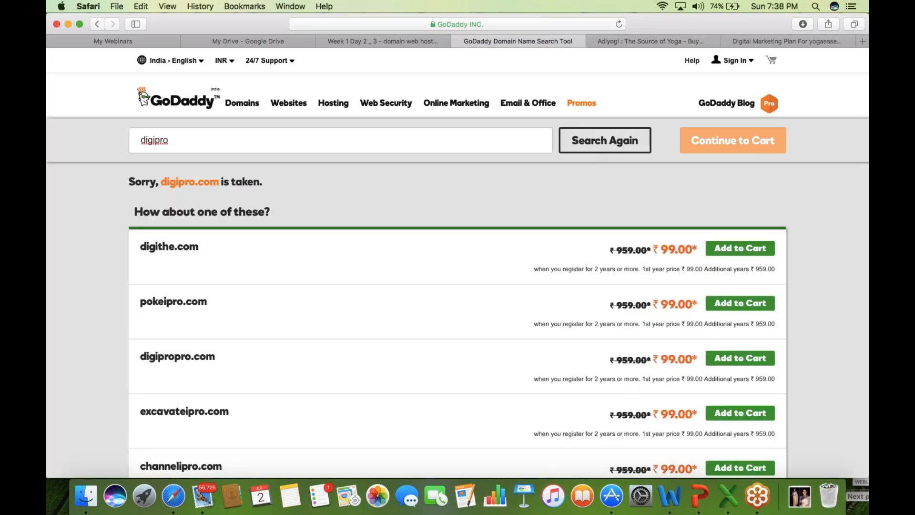
- Search digiteck and then digiteck.in, finding neither available
{"action": "left_click", "coordinate": [184, 142]}
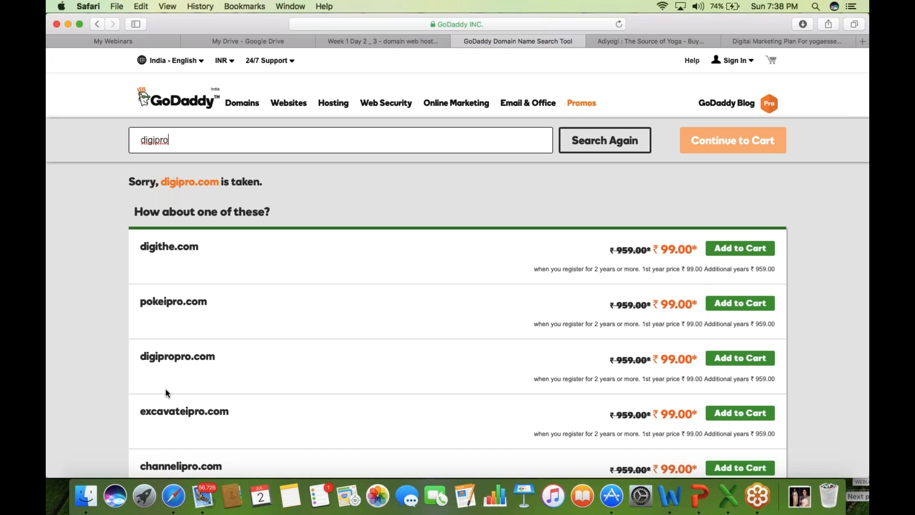
{"action": "left_click", "coordinate": [54, 18]}
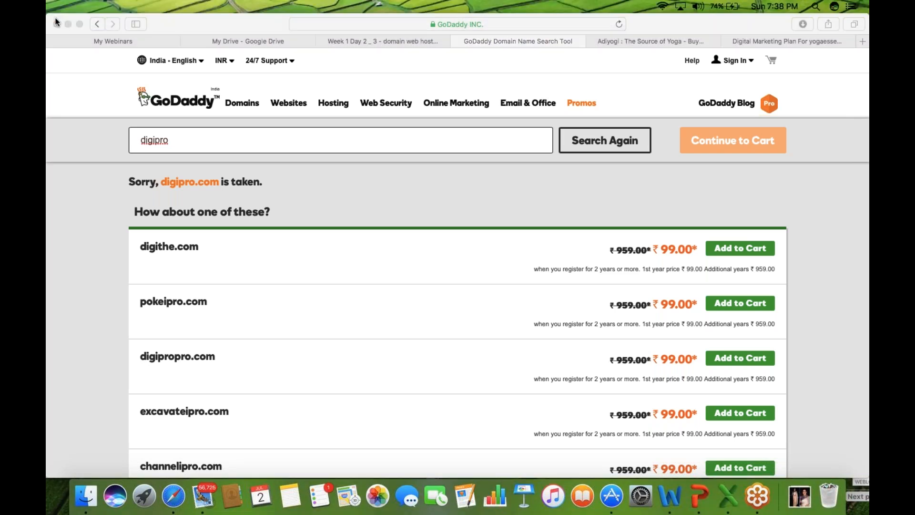
{"action": "left_click", "coordinate": [191, 142]}
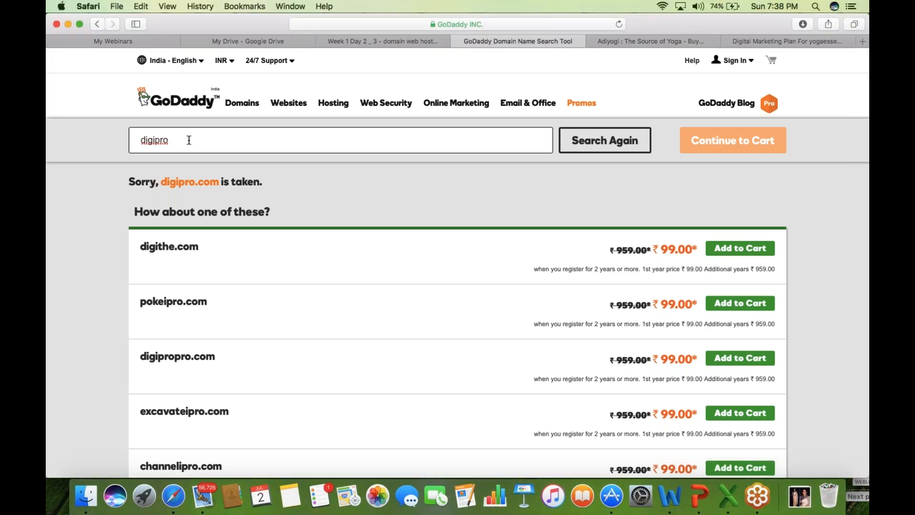
{"action": "key", "text": "BackSpace"}
{"action": "key", "text": "BackSpace"}
{"action": "key", "text": "BackSpace"}
{"action": "type", "text": "teck"}
{"action": "key", "text": "Return"}
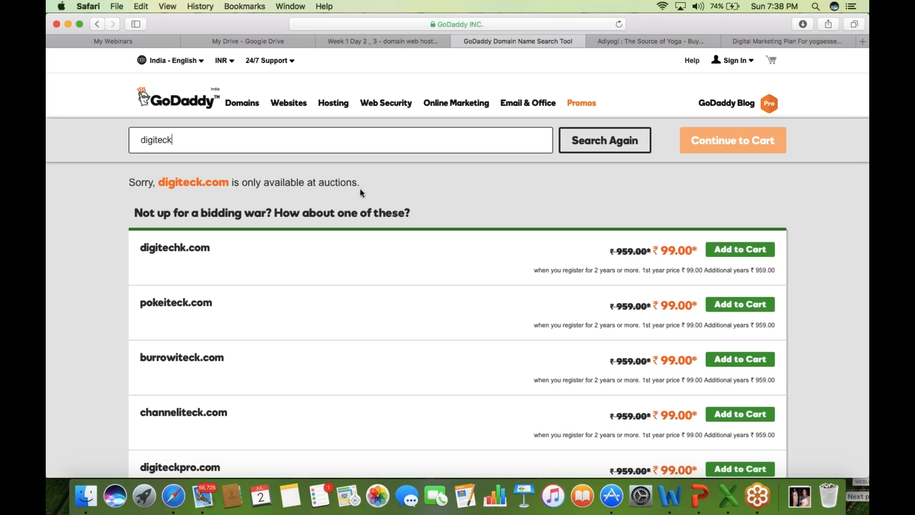
{"action": "left_click_drag", "start_coordinate": [159, 182], "coordinate": [351, 182]}
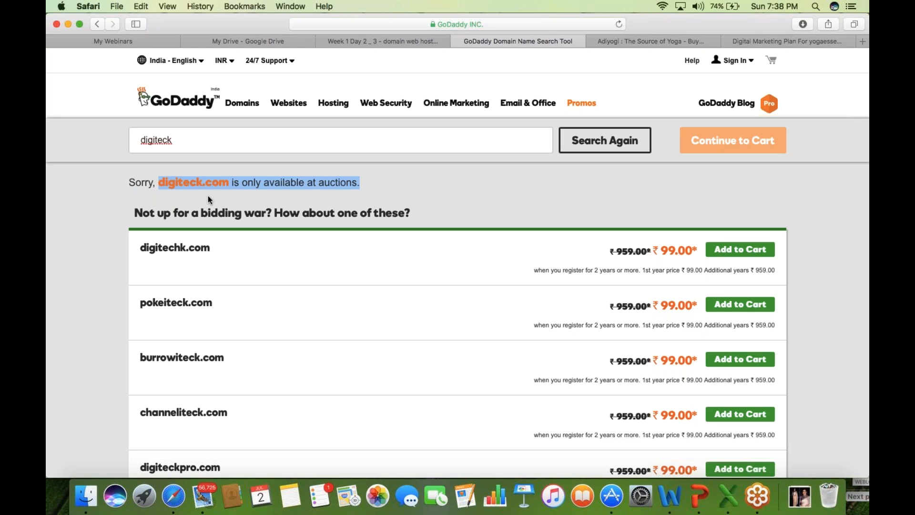
{"action": "left_click", "coordinate": [209, 143]}
{"action": "type", "text": ".in"}
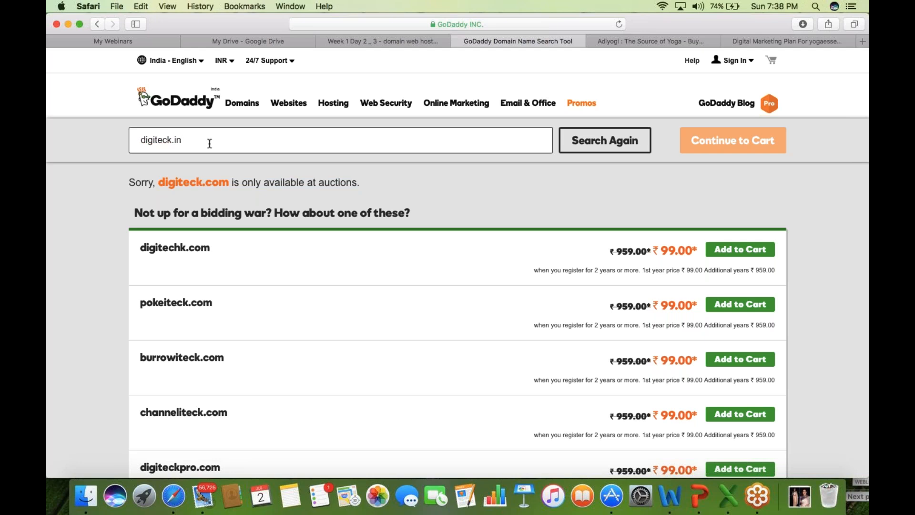
{"action": "key", "text": "Return"}
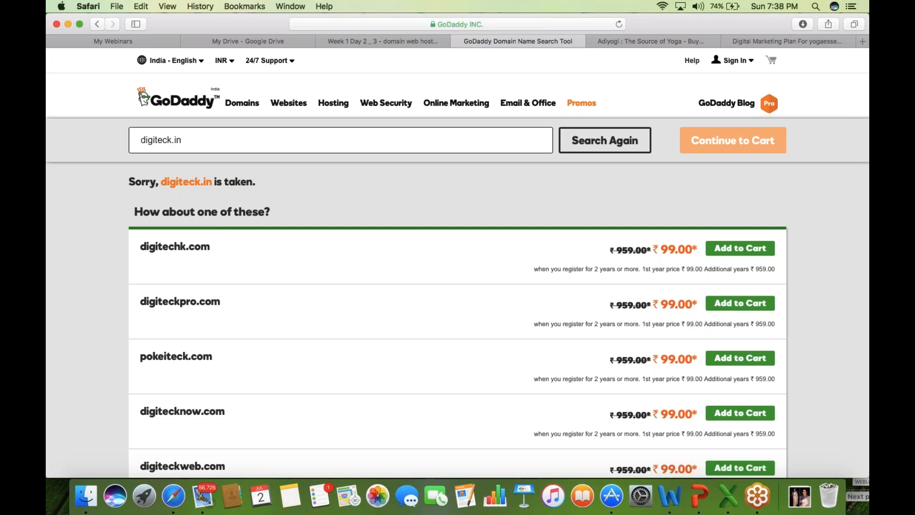
- Add digiteckpro.com to the cart, continue to checkout, and open slide 27 'Domain Name'
{"action": "left_click", "coordinate": [740, 303]}
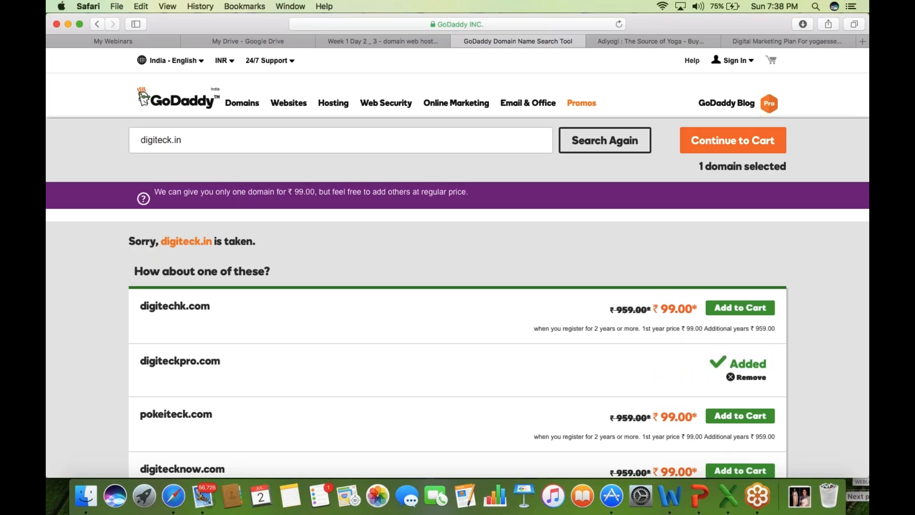
{"action": "left_click", "coordinate": [752, 150]}
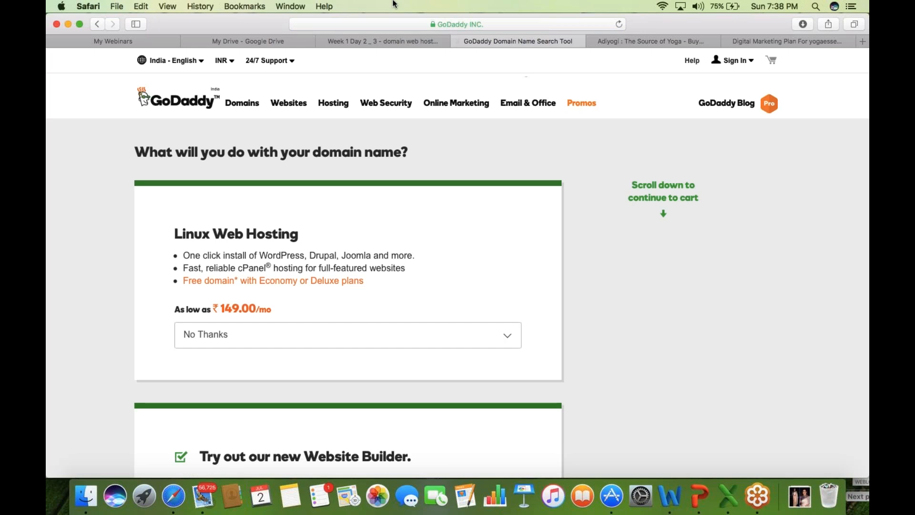
{"action": "left_click", "coordinate": [390, 41]}
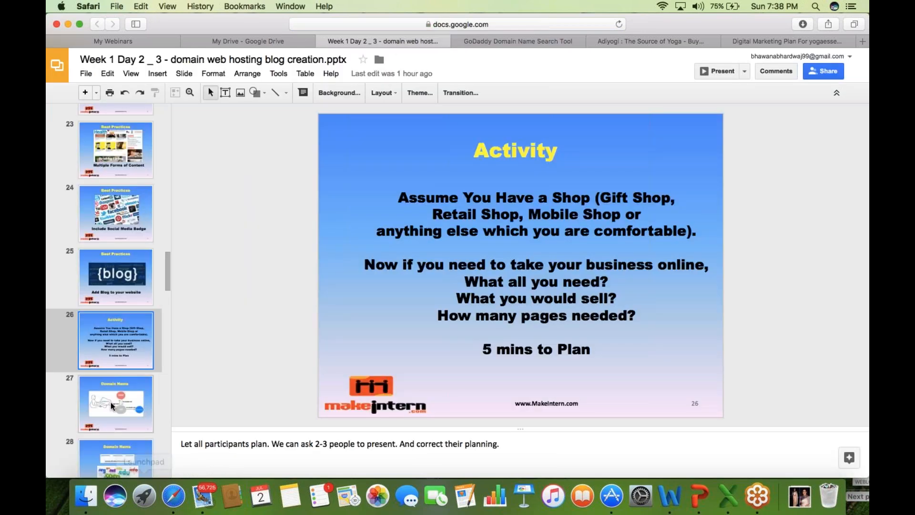
{"action": "left_click", "coordinate": [124, 403]}
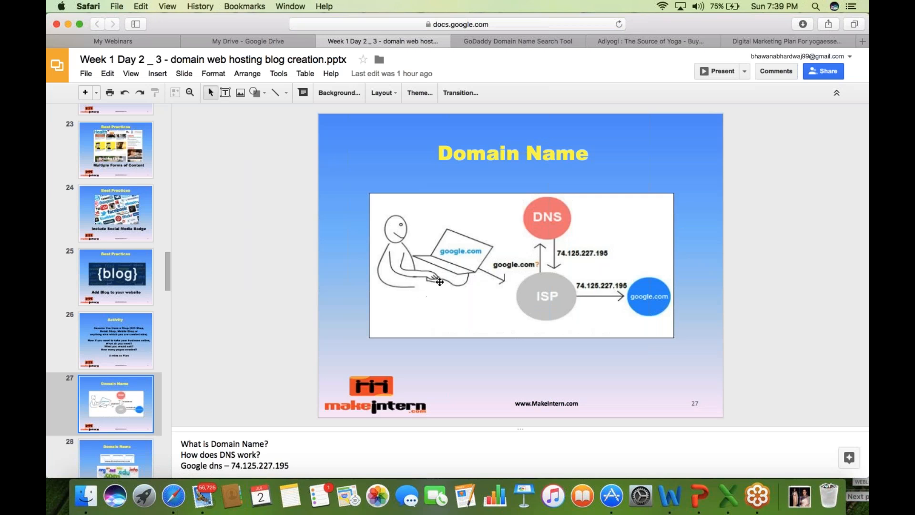
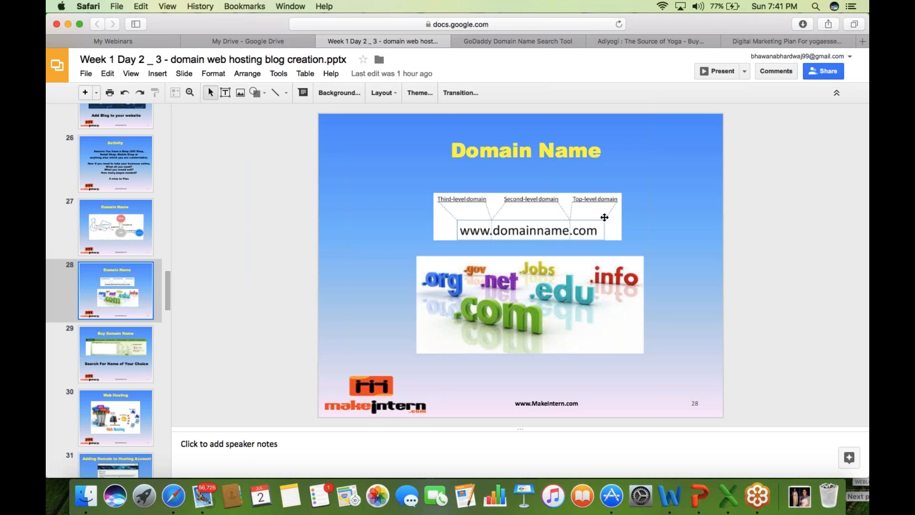
- Show slide 29, Buy Domain Name, in the lesson deck, then return to GoDaddy's domain options page
{"action": "left_click", "coordinate": [542, 41]}
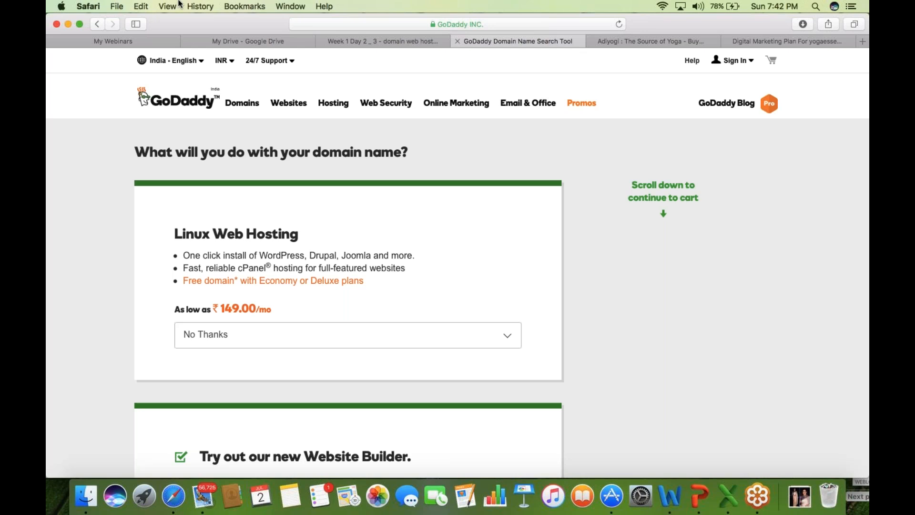
{"action": "left_click", "coordinate": [404, 41]}
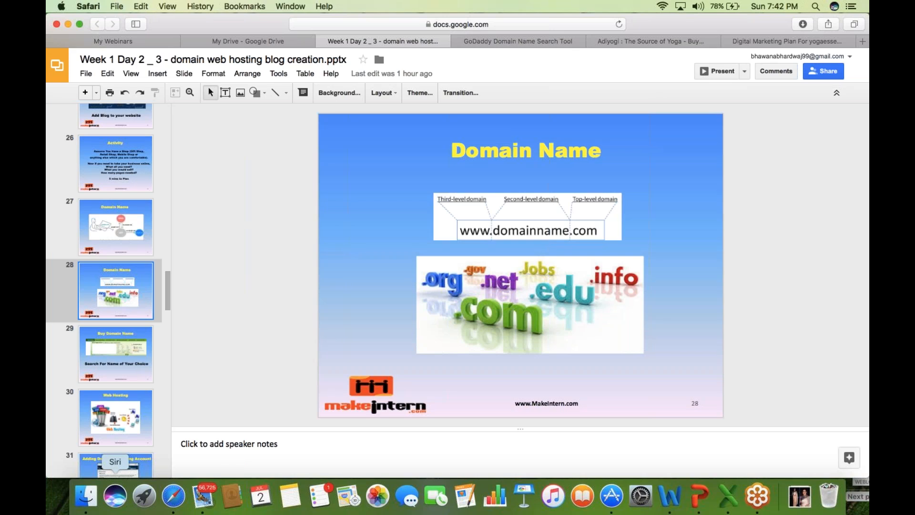
{"action": "left_click", "coordinate": [122, 356]}
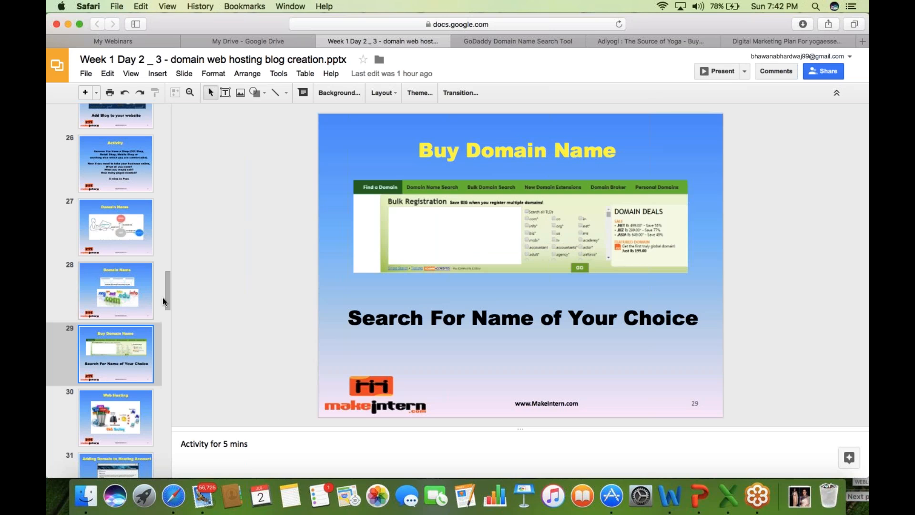
{"action": "left_click_drag", "start_coordinate": [167, 298], "coordinate": [168, 316]}
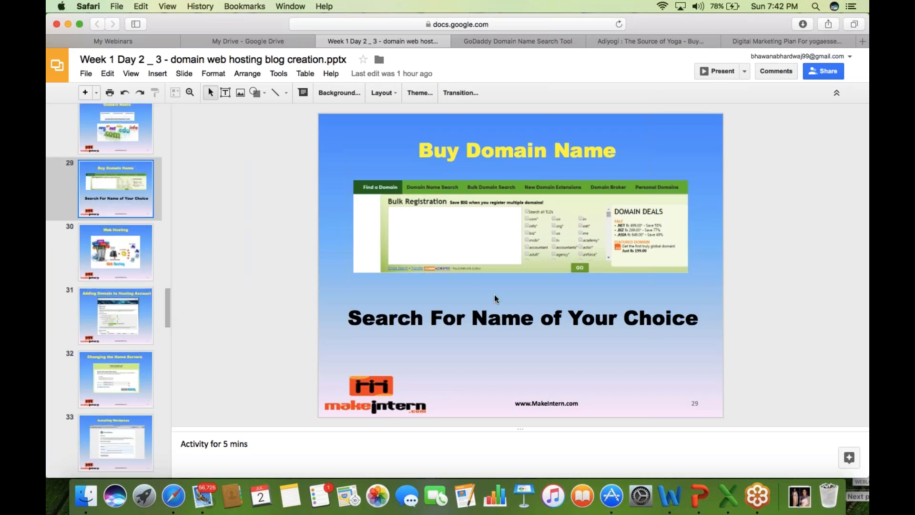
{"action": "left_click", "coordinate": [536, 43]}
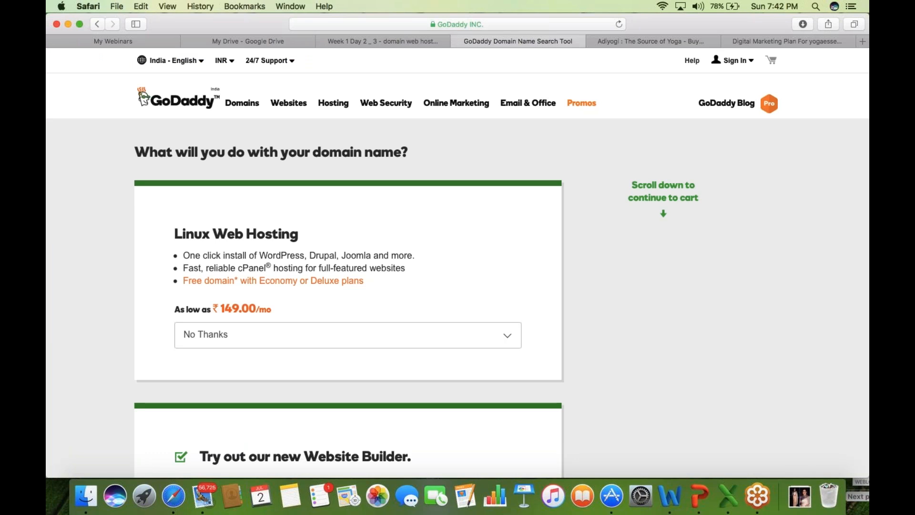
- Load the Bluehost website in the Flipkart tab, then switch back to the GoDaddy page
{"action": "left_click", "coordinate": [674, 43]}
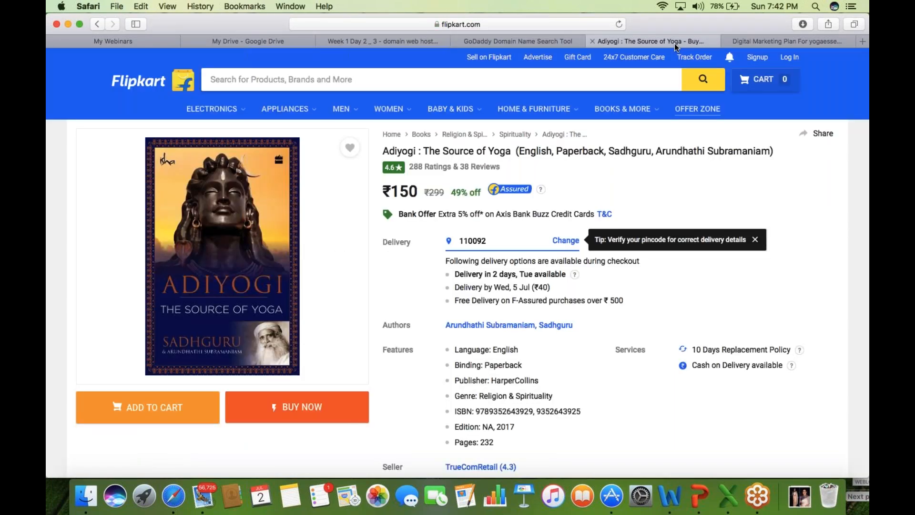
{"action": "left_click", "coordinate": [524, 25]}
{"action": "type", "text": "b"}
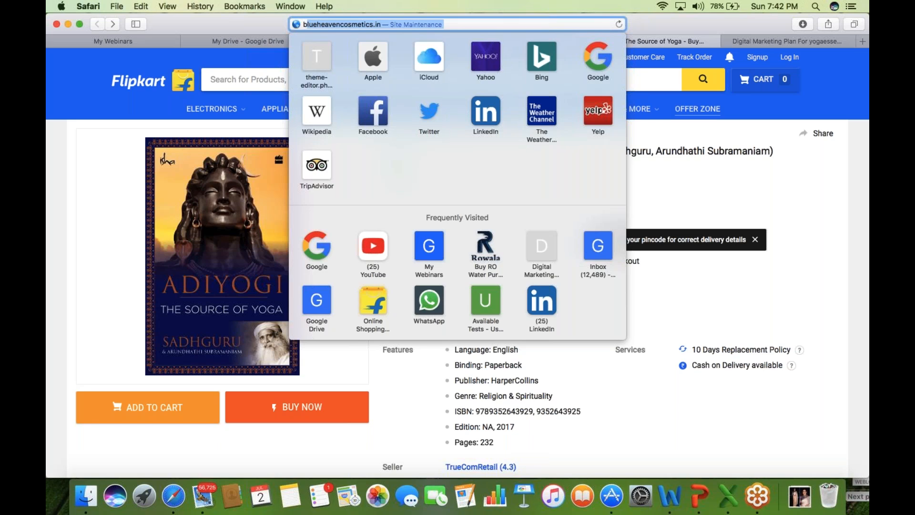
{"action": "type", "text": "lue"}
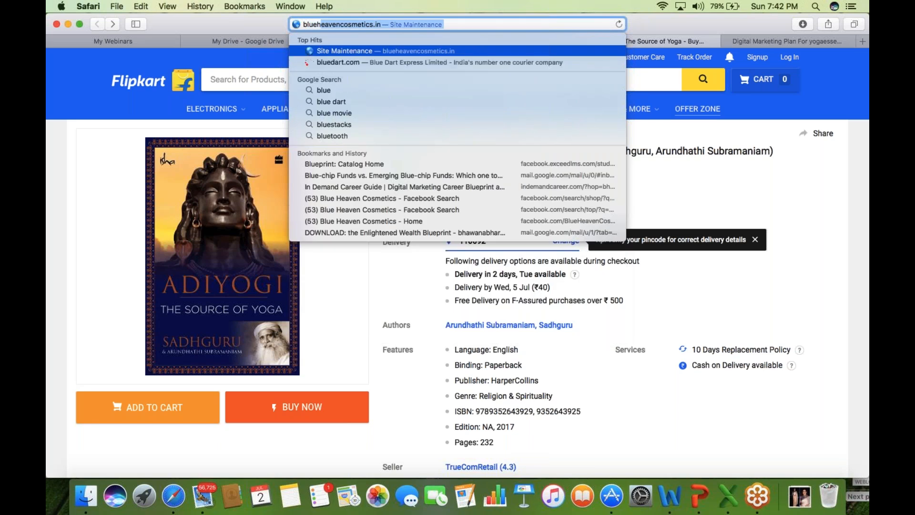
{"action": "type", "text": "ho"}
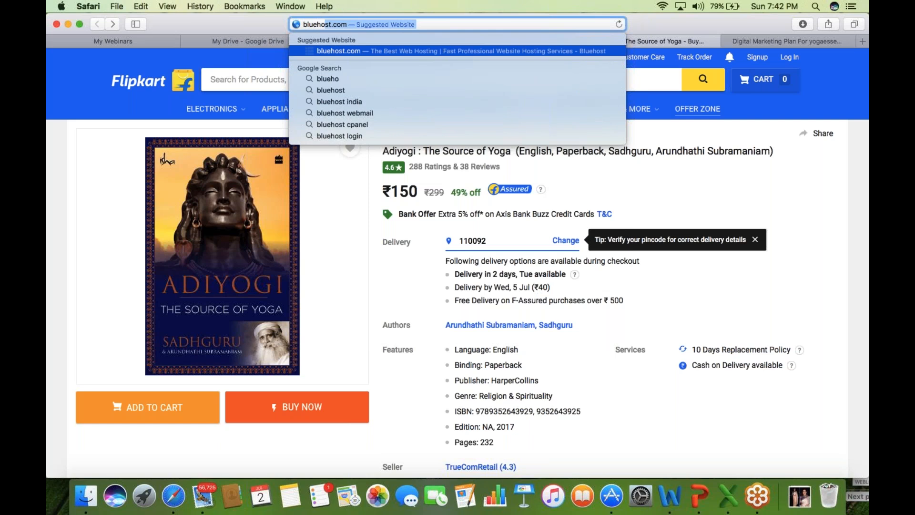
{"action": "key", "text": "Return"}
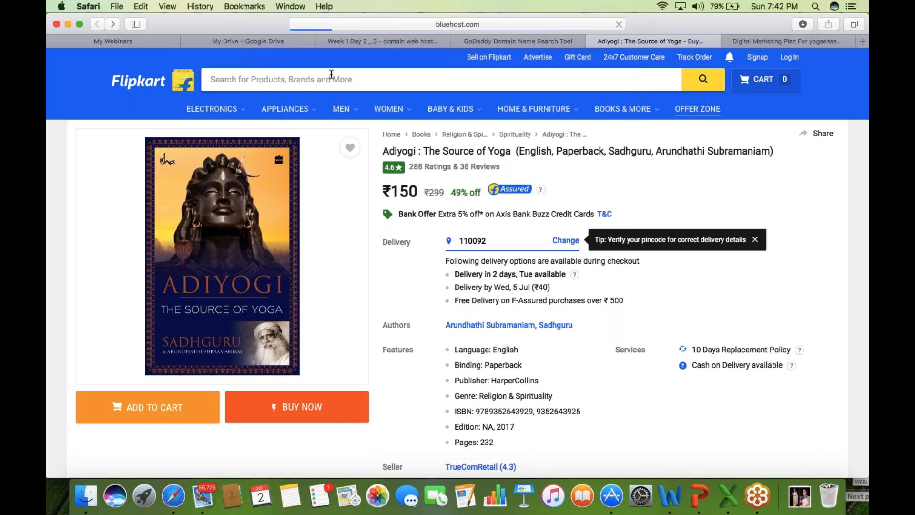
{"action": "left_click", "coordinate": [533, 41]}
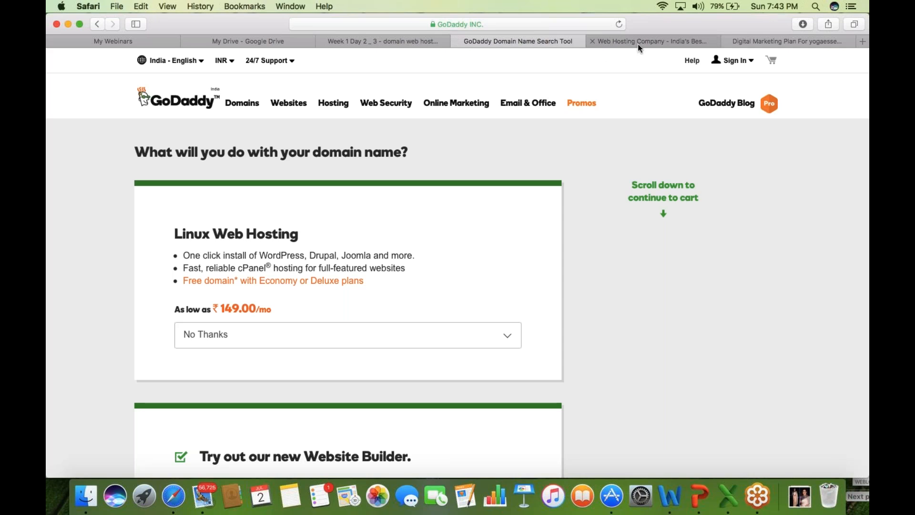
- Look over Bluehost India's home page and open its Domain Registration search page
{"action": "left_click", "coordinate": [637, 43]}
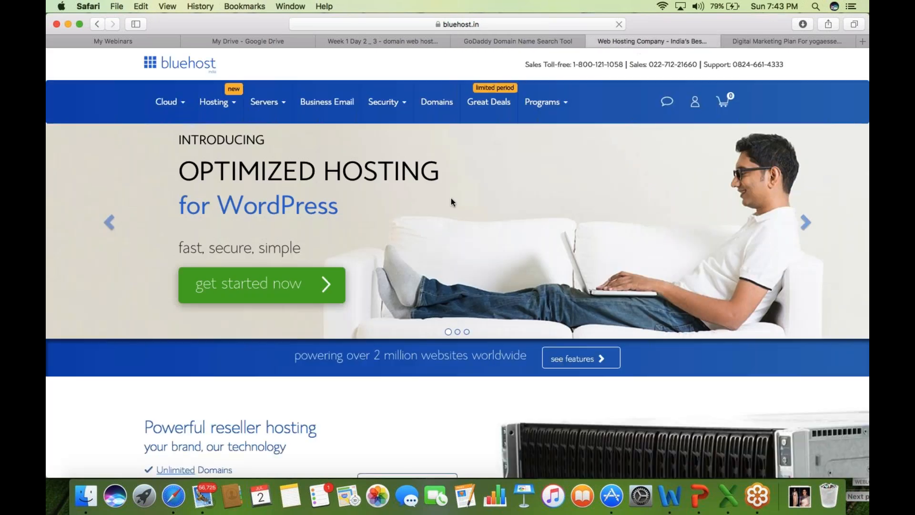
{"action": "scroll", "coordinate": [67, 416], "scroll_direction": "down", "scroll_amount": 1}
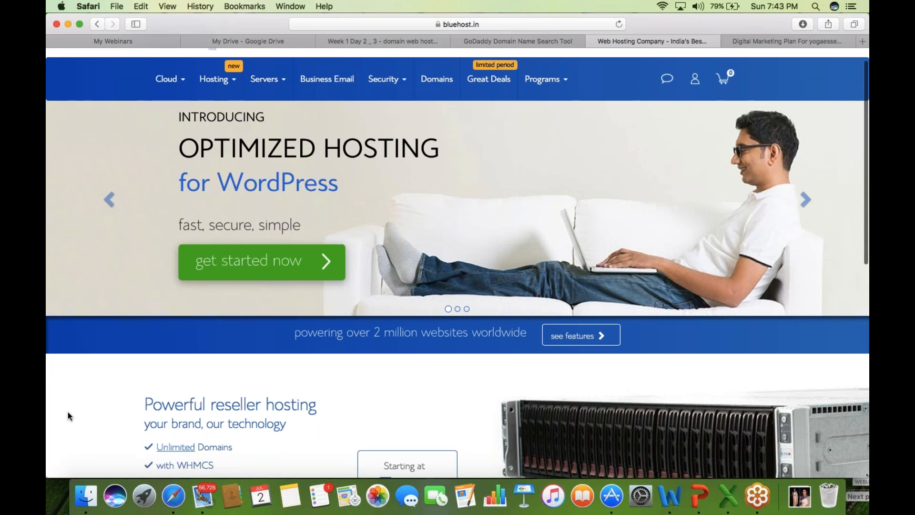
{"action": "scroll", "coordinate": [67, 415], "scroll_direction": "down", "scroll_amount": 4}
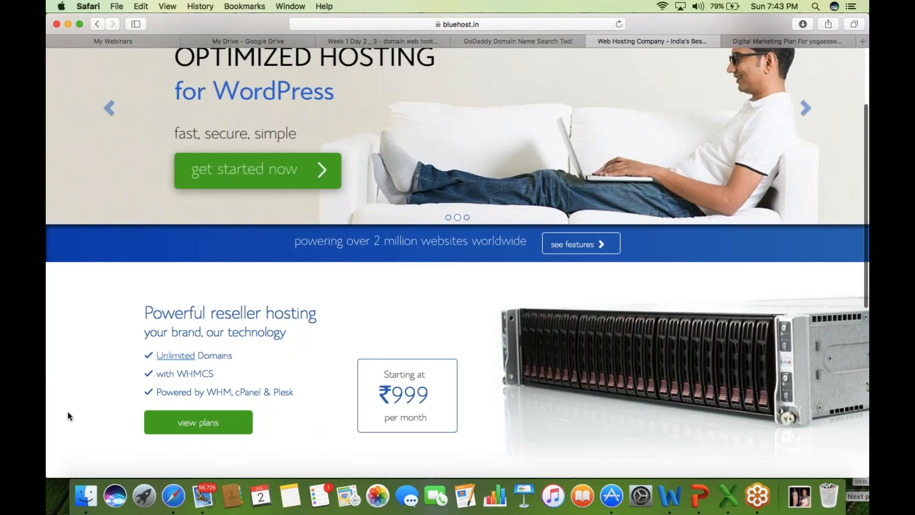
{"action": "scroll", "coordinate": [67, 413], "scroll_direction": "down", "scroll_amount": 2}
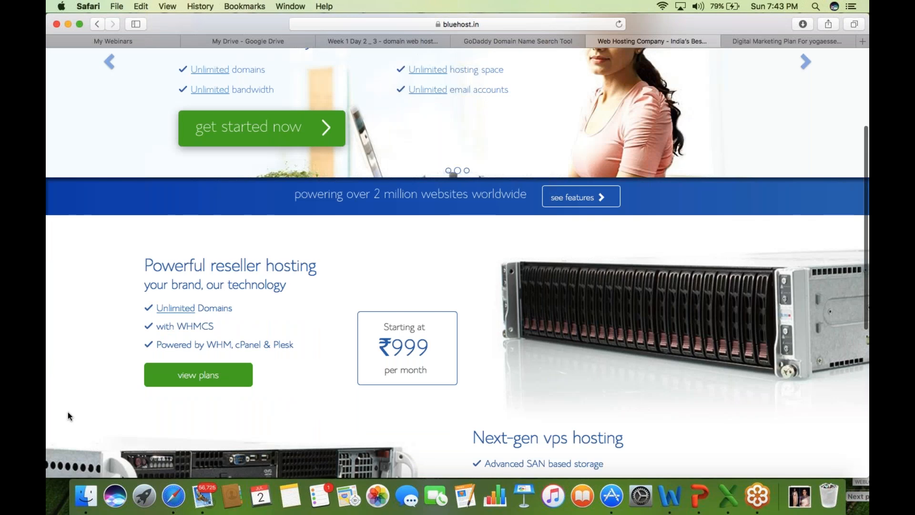
{"action": "scroll", "coordinate": [68, 416], "scroll_direction": "down", "scroll_amount": 3}
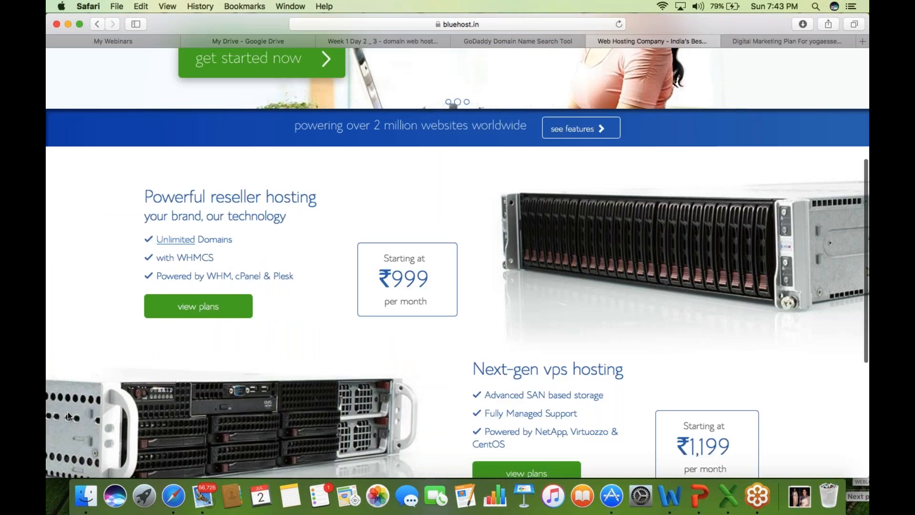
{"action": "scroll", "coordinate": [68, 415], "scroll_direction": "up", "scroll_amount": 10}
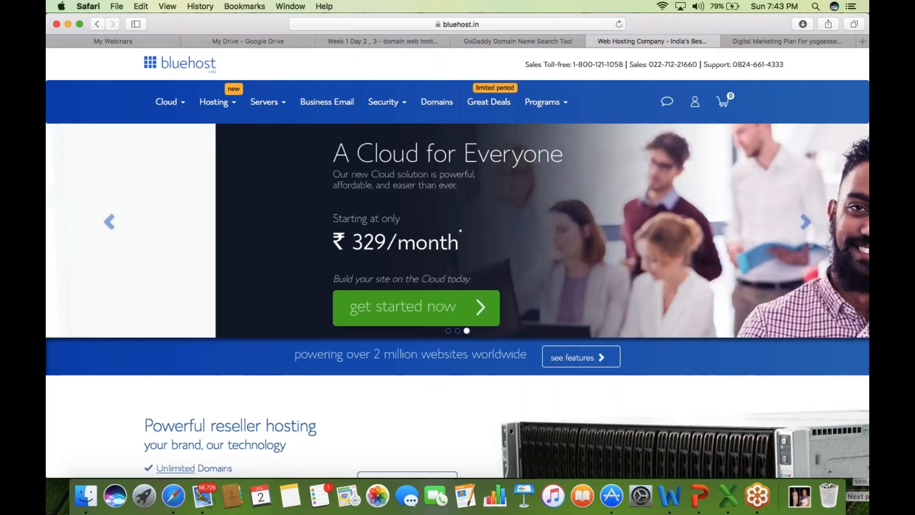
{"action": "mouse_move", "coordinate": [546, 101]}
{"action": "left_click", "coordinate": [436, 102]}
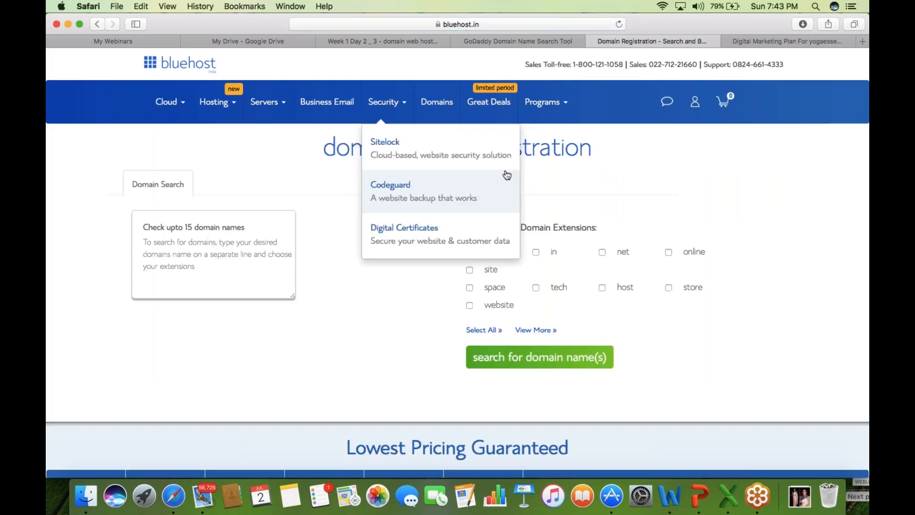
- Search Bluehost for digipro and digiteck with com, in, net and online extensions; all are unavailable
{"action": "left_click", "coordinate": [169, 218]}
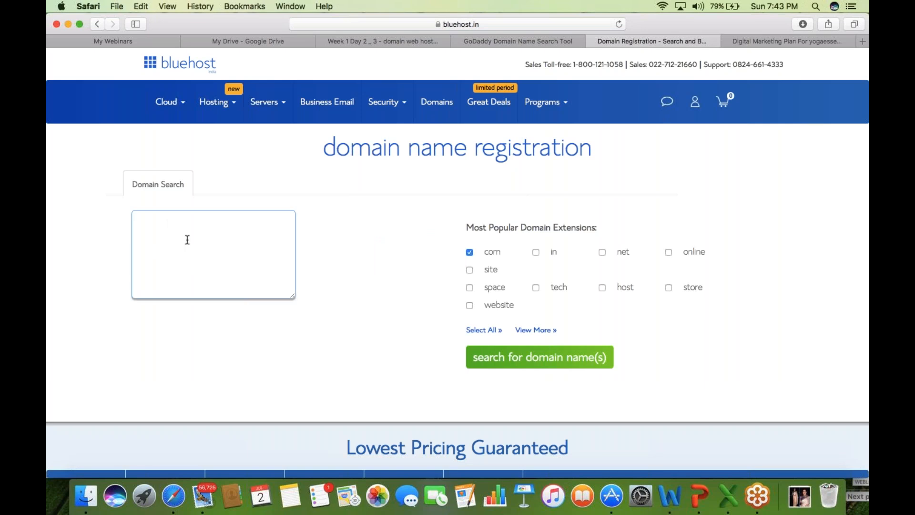
{"action": "type", "text": "digipro"}
{"action": "key", "text": "Return"}
{"action": "type", "text": "digiteck"}
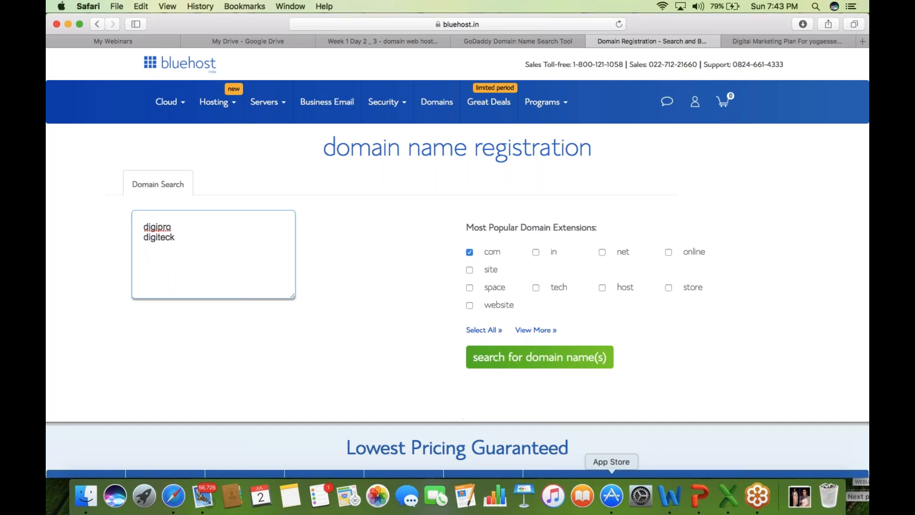
{"action": "left_click", "coordinate": [577, 256]}
{"action": "left_click", "coordinate": [601, 255]}
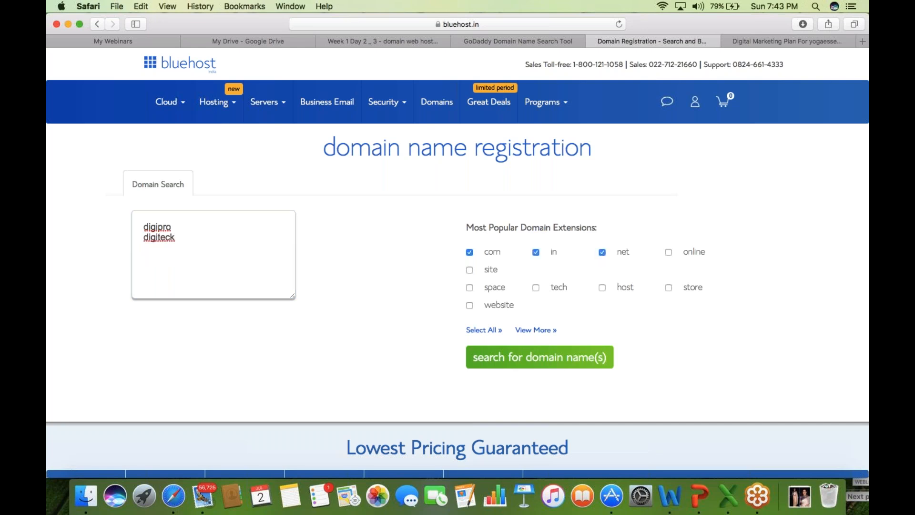
{"action": "left_click", "coordinate": [668, 252]}
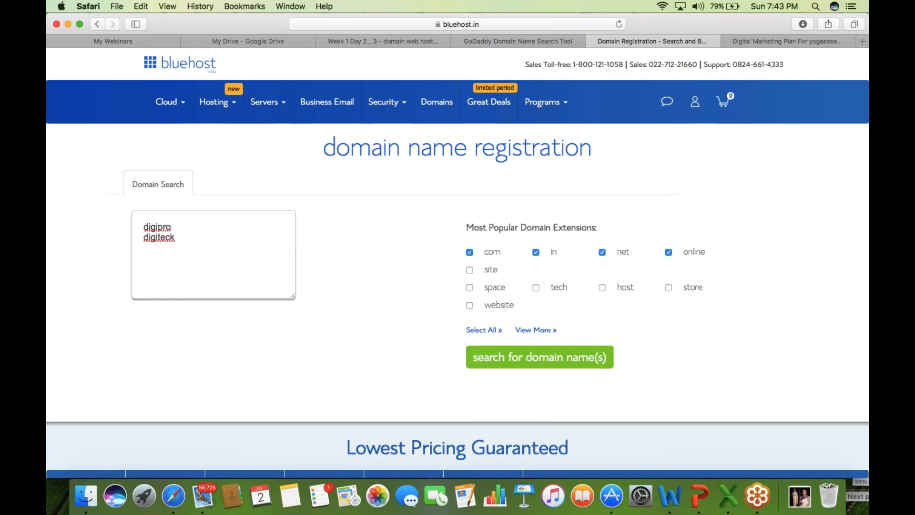
{"action": "left_click", "coordinate": [532, 365]}
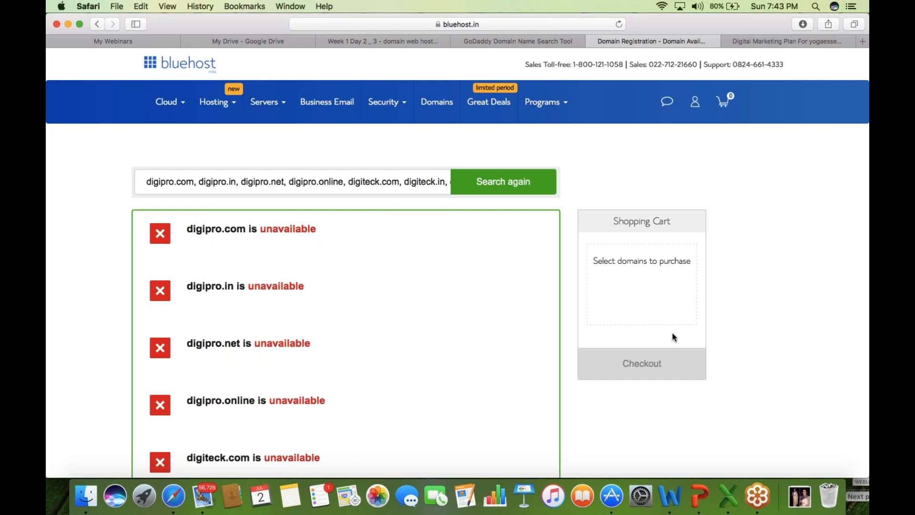
- Leave Bluehost's unavailable results and return to GoDaddy's 'What will you do with your domain name?' page
{"action": "left_click", "coordinate": [863, 154]}
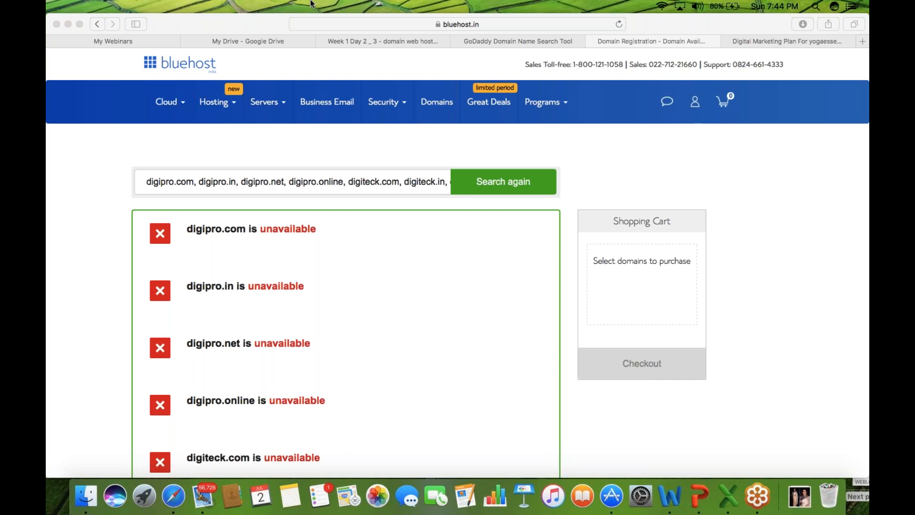
{"action": "left_click", "coordinate": [546, 43]}
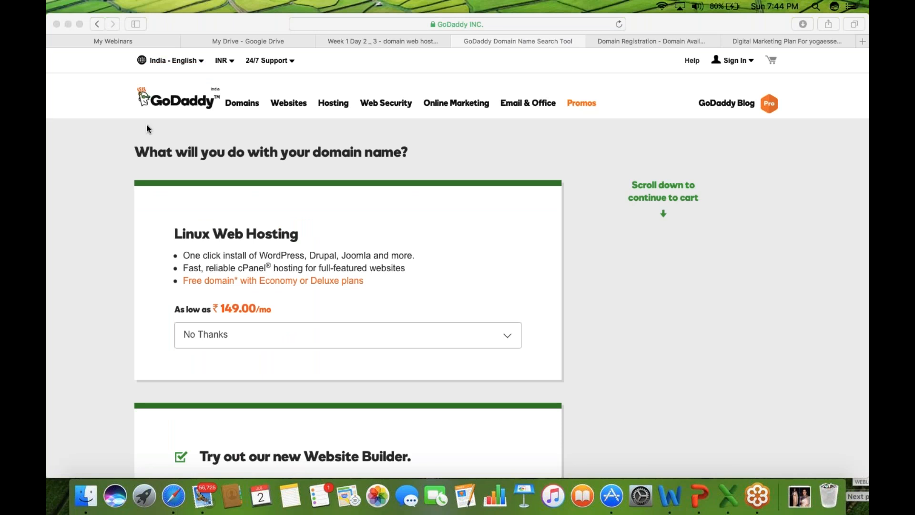
- Skip GoDaddy's add-on offers and continue to the cart with digiteckpro.com for 2 years at ₹1,445.48
{"action": "left_click", "coordinate": [76, 65]}
{"action": "left_click", "coordinate": [53, 324]}
{"action": "scroll", "coordinate": [53, 324], "scroll_direction": "down", "scroll_amount": 1}
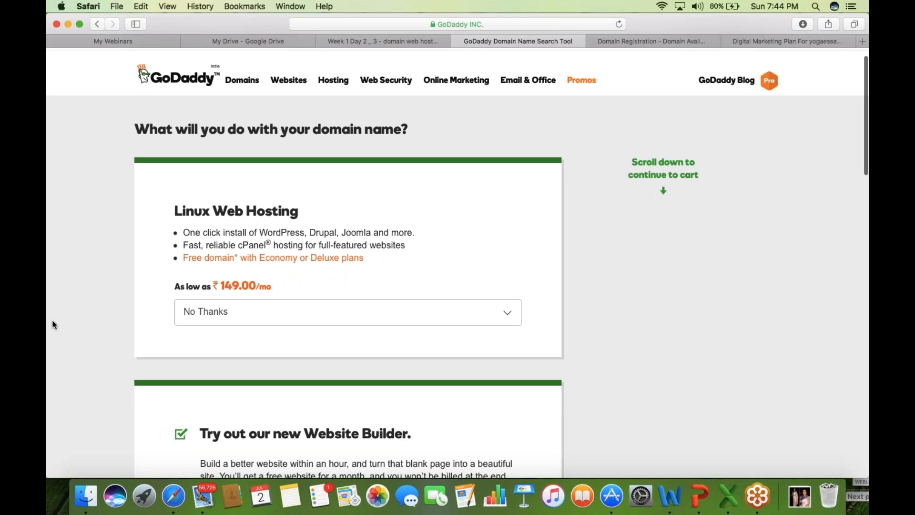
{"action": "scroll", "coordinate": [53, 324], "scroll_direction": "down", "scroll_amount": 5}
{"action": "scroll", "coordinate": [54, 324], "scroll_direction": "down", "scroll_amount": 7}
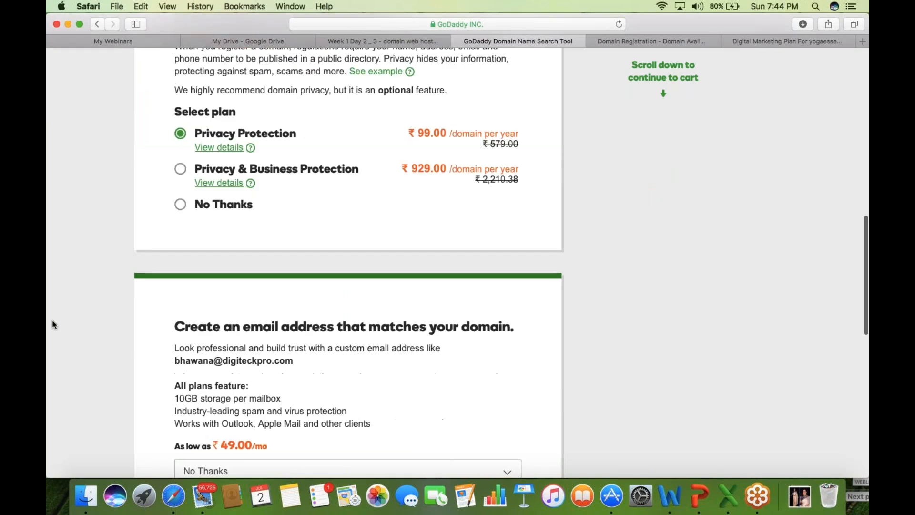
{"action": "scroll", "coordinate": [52, 324], "scroll_direction": "down", "scroll_amount": 3}
{"action": "scroll", "coordinate": [490, 282], "scroll_direction": "down", "scroll_amount": 2}
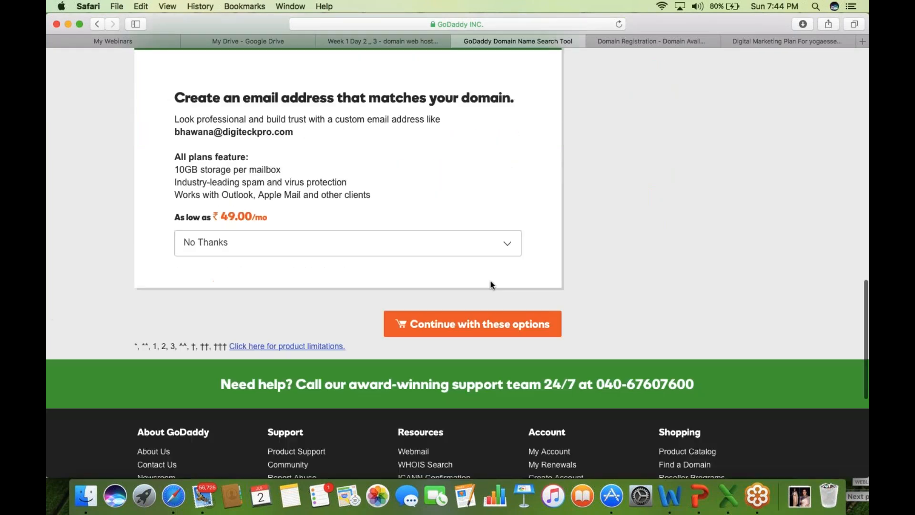
{"action": "left_click", "coordinate": [476, 324]}
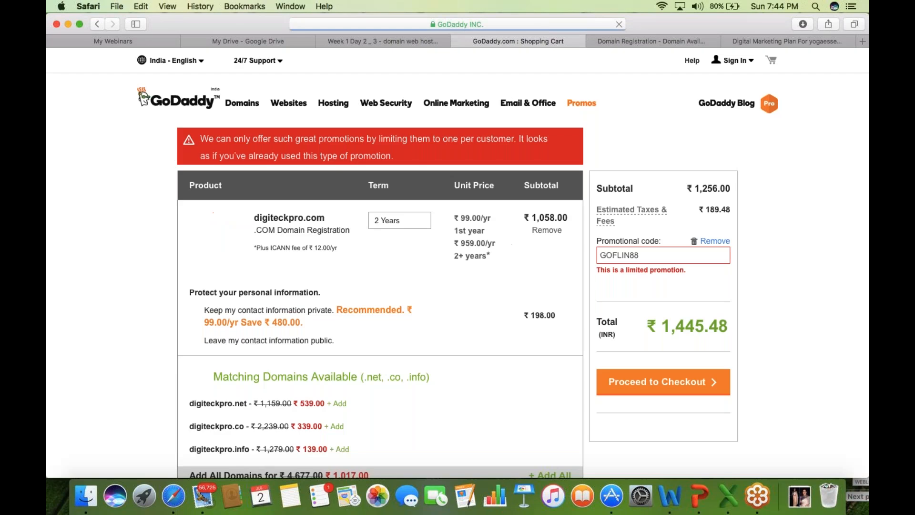
- Point out digiteckpro.com's 99.00/yr first-year price and 959.00/yr renewal on the 2-year term
{"action": "left_click", "coordinate": [419, 222]}
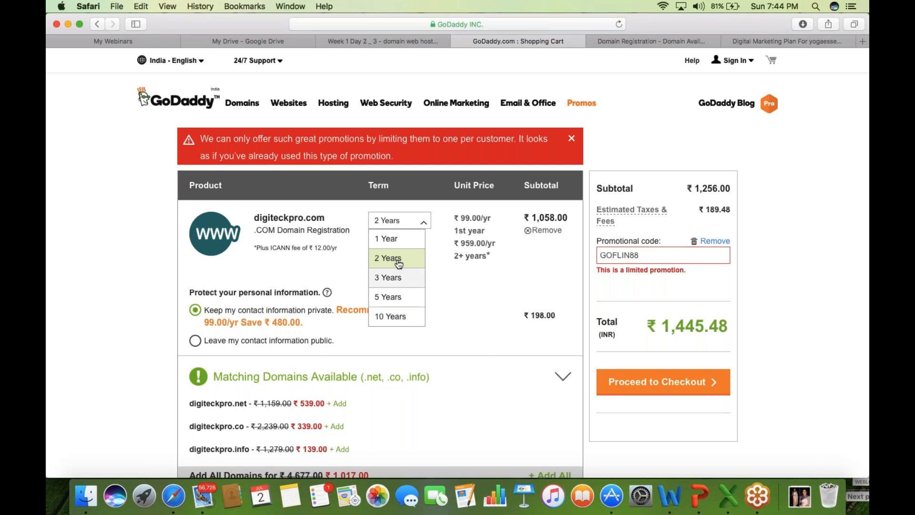
{"action": "left_click", "coordinate": [425, 228]}
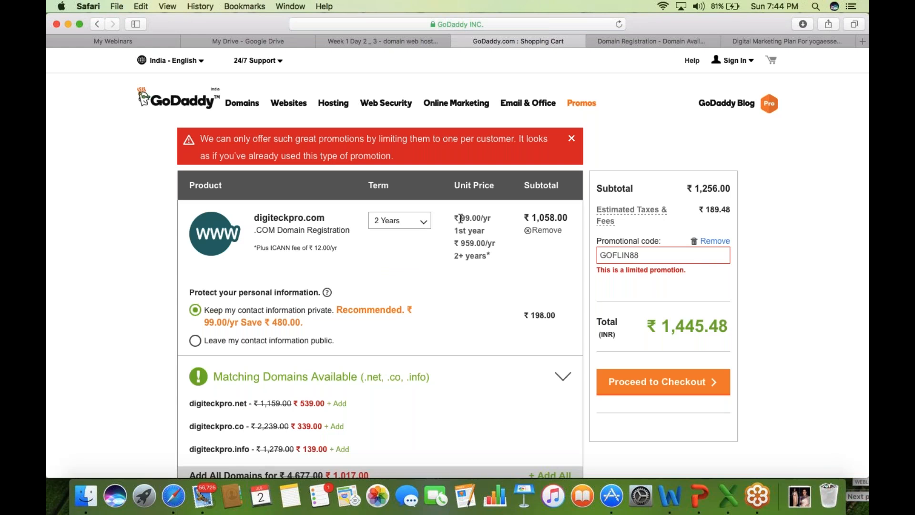
{"action": "left_click_drag", "start_coordinate": [461, 217], "coordinate": [492, 219]}
{"action": "left_click_drag", "start_coordinate": [460, 245], "coordinate": [498, 246]}
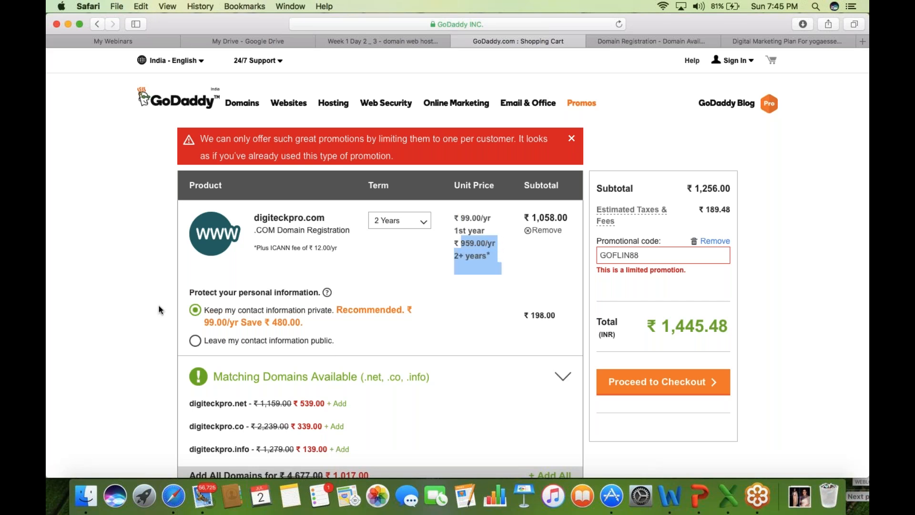
{"action": "left_click", "coordinate": [424, 225]}
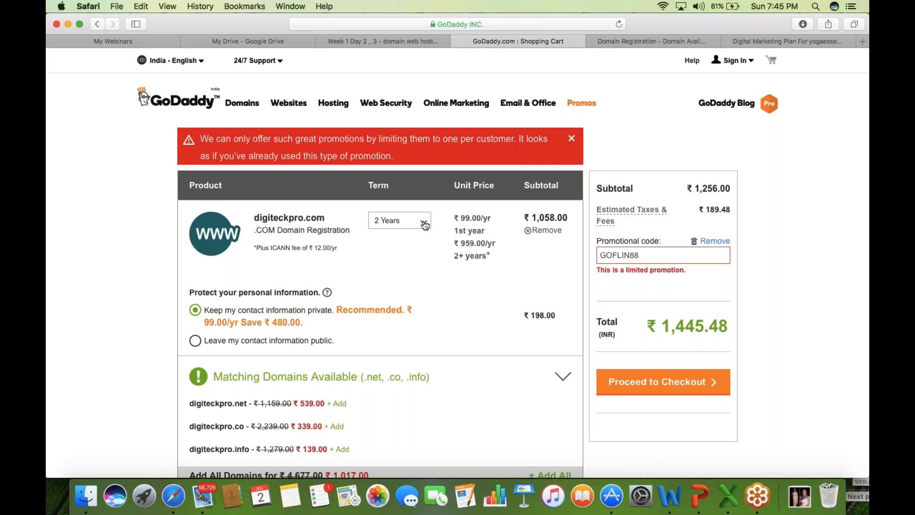
- Change the registration term to 1 Year and leave the contact information public
{"action": "left_click", "coordinate": [424, 226]}
{"action": "left_click", "coordinate": [388, 241]}
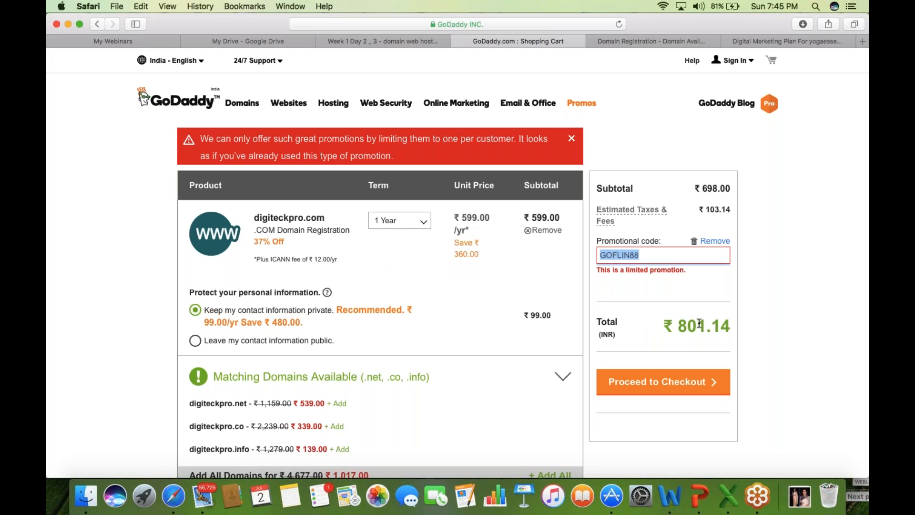
{"action": "scroll", "coordinate": [503, 264], "scroll_direction": "down", "scroll_amount": 1}
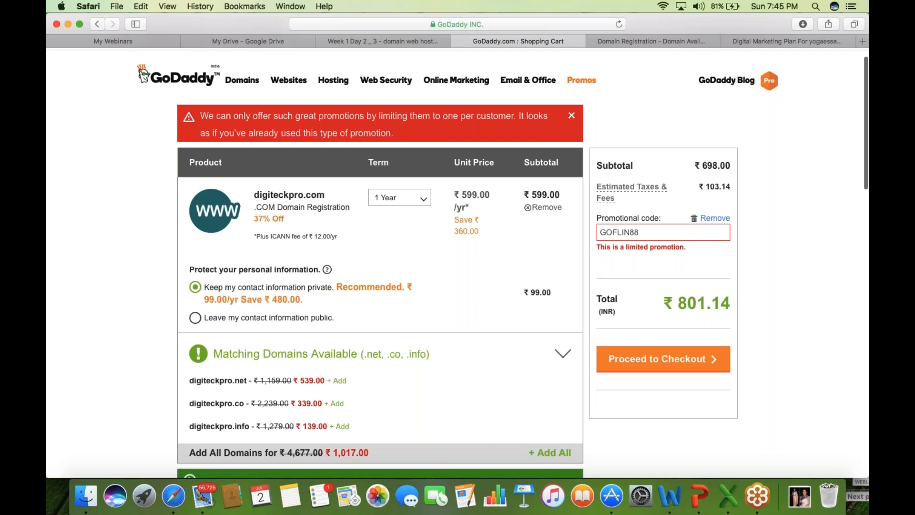
{"action": "scroll", "coordinate": [200, 306], "scroll_direction": "down", "scroll_amount": 1}
{"action": "left_click", "coordinate": [195, 295]}
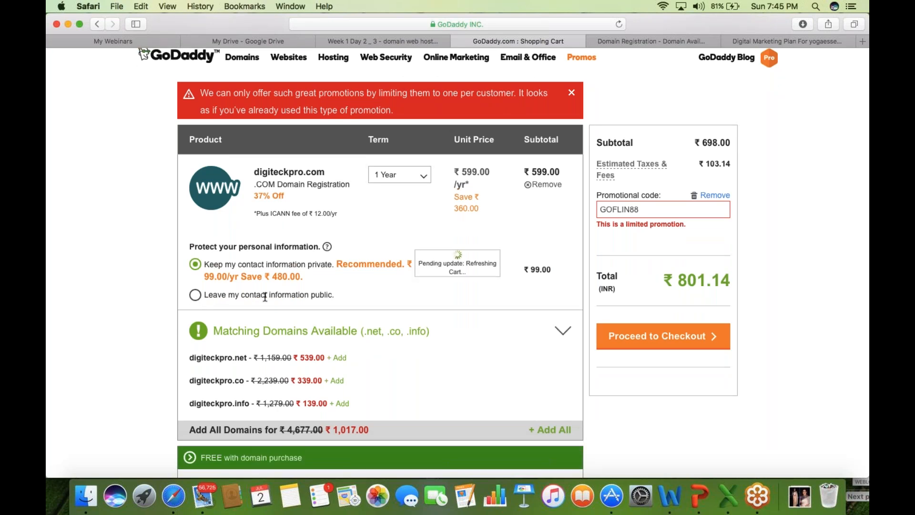
{"action": "left_click", "coordinate": [404, 291]}
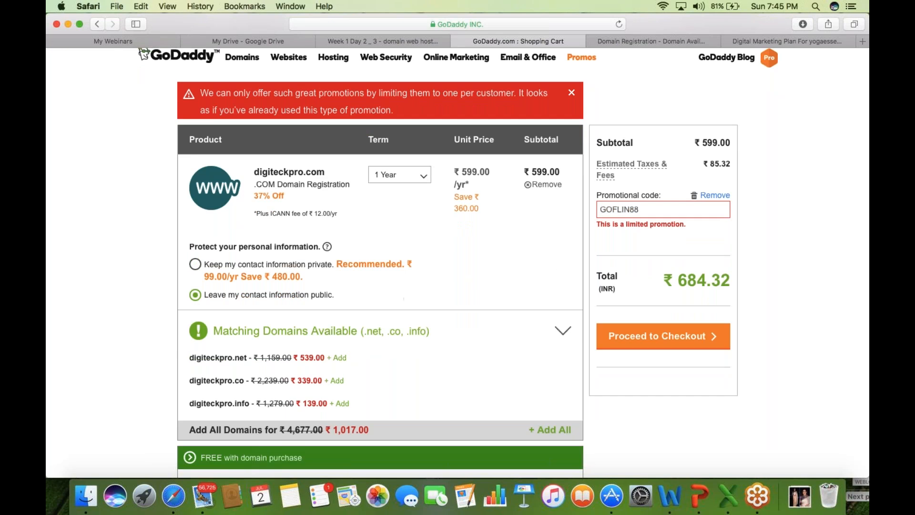
- Review the 599.00/yr one-year price in the ₹684.32 cart, then return to the lesson slides
{"action": "scroll", "coordinate": [458, 262], "scroll_direction": "down", "scroll_amount": 1}
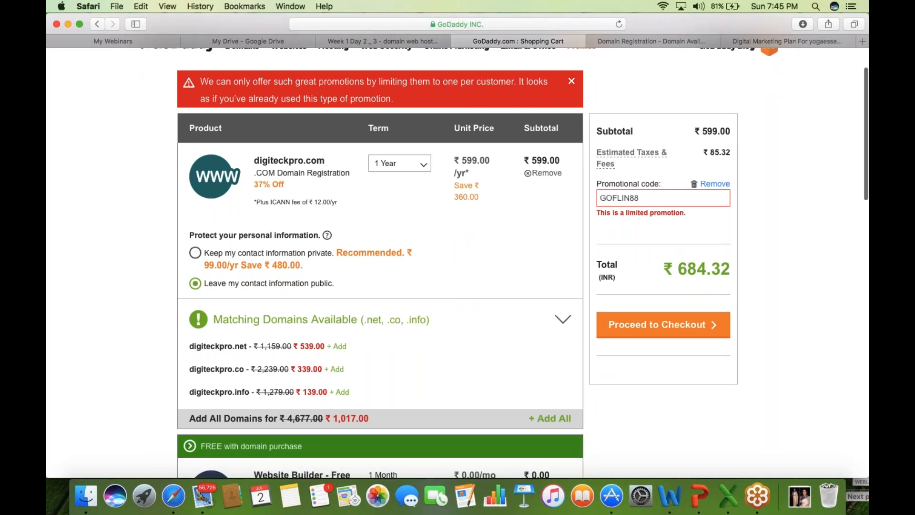
{"action": "scroll", "coordinate": [458, 262], "scroll_direction": "down", "scroll_amount": 5}
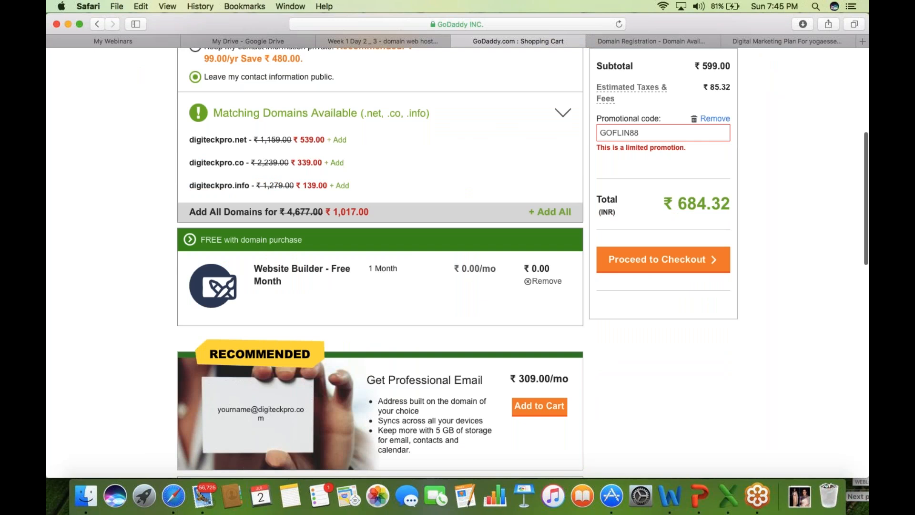
{"action": "scroll", "coordinate": [110, 328], "scroll_direction": "down", "scroll_amount": 1}
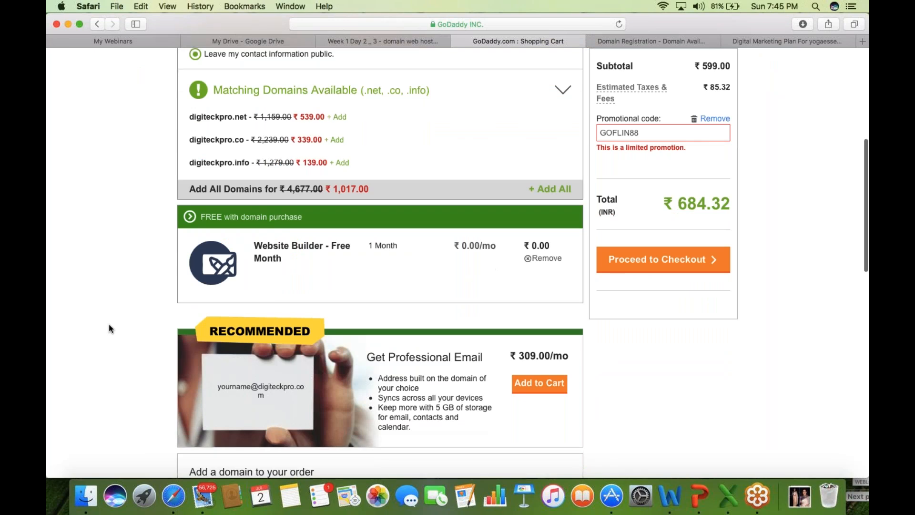
{"action": "scroll", "coordinate": [110, 329], "scroll_direction": "down", "scroll_amount": 5}
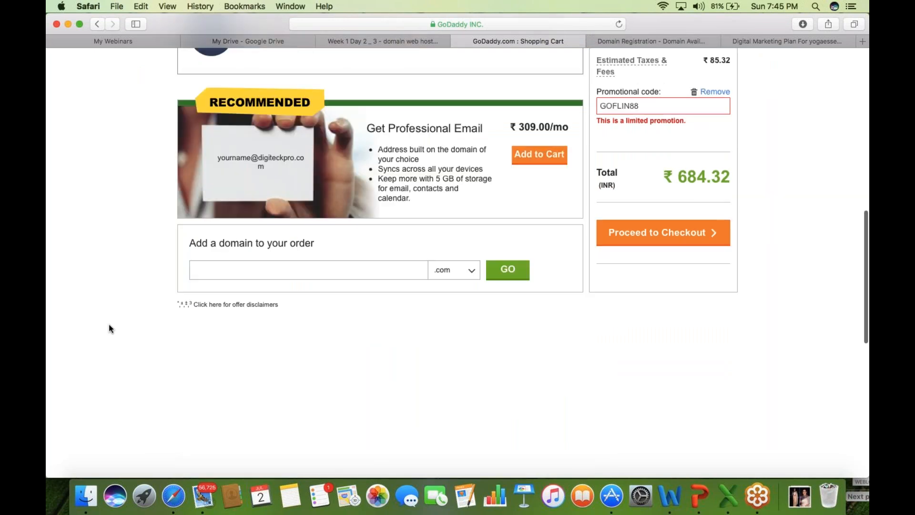
{"action": "scroll", "coordinate": [110, 328], "scroll_direction": "up", "scroll_amount": 4}
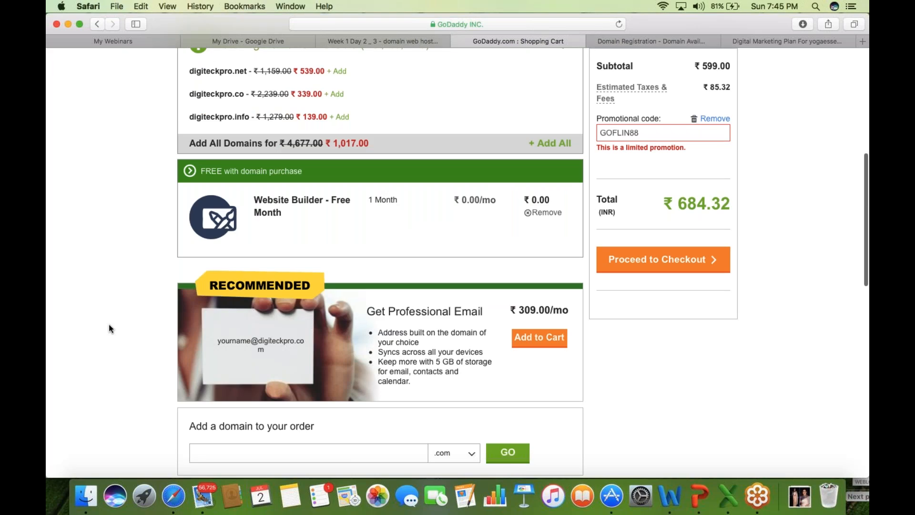
{"action": "scroll", "coordinate": [110, 328], "scroll_direction": "up", "scroll_amount": 2}
{"action": "scroll", "coordinate": [110, 328], "scroll_direction": "up", "scroll_amount": 4}
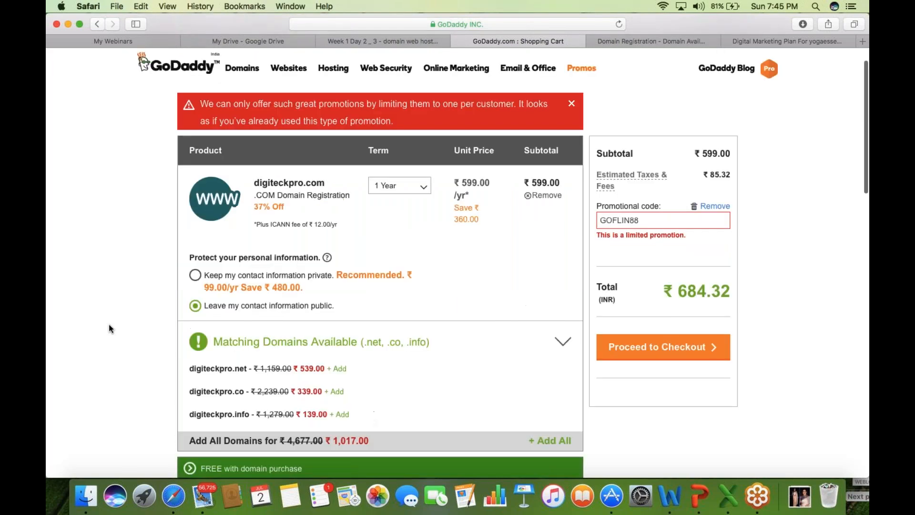
{"action": "left_click_drag", "start_coordinate": [462, 183], "coordinate": [484, 208]}
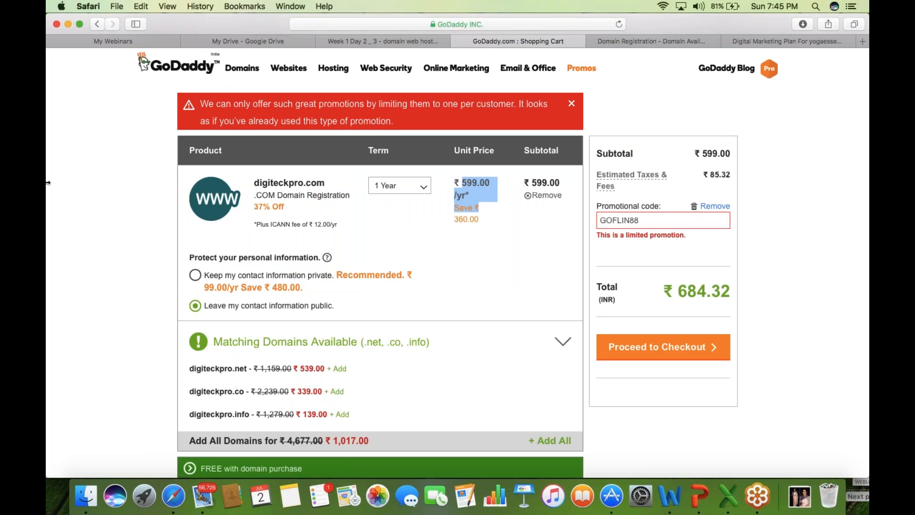
{"action": "left_click", "coordinate": [111, 24]}
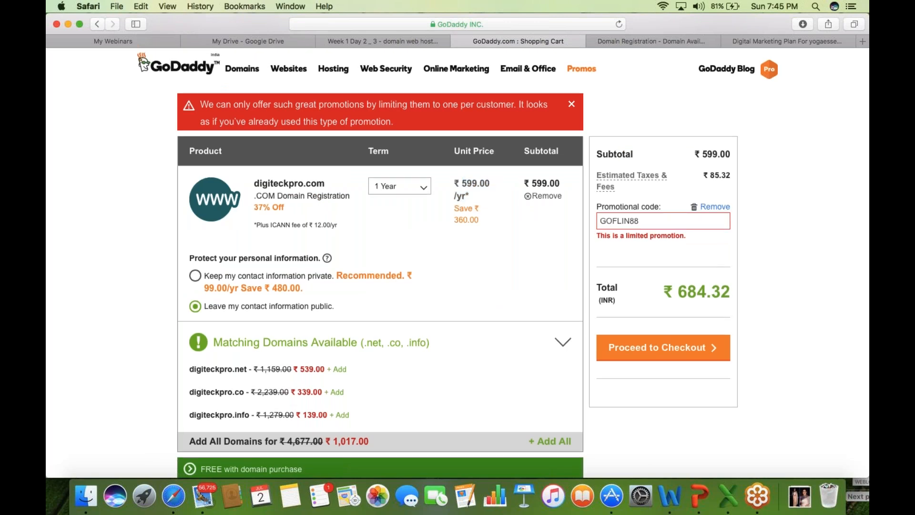
{"action": "scroll", "coordinate": [458, 262], "scroll_direction": "up", "scroll_amount": 2}
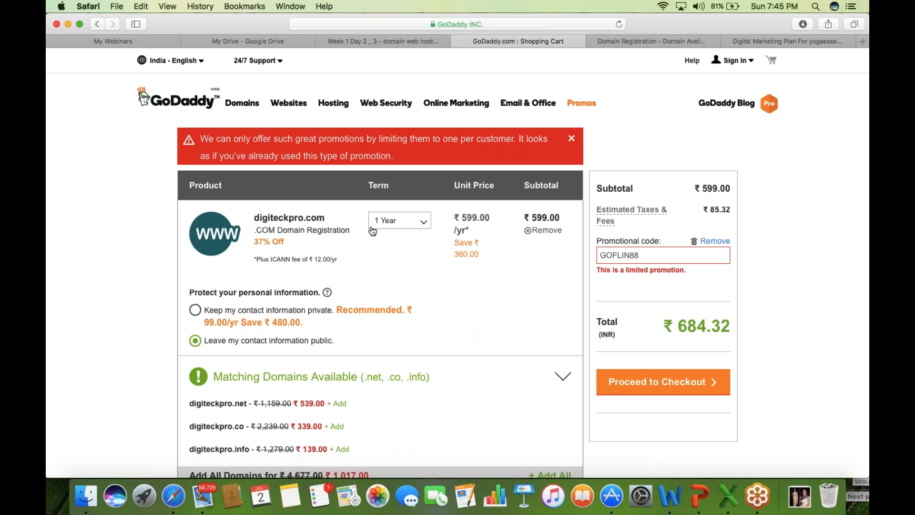
{"action": "left_click", "coordinate": [400, 221]}
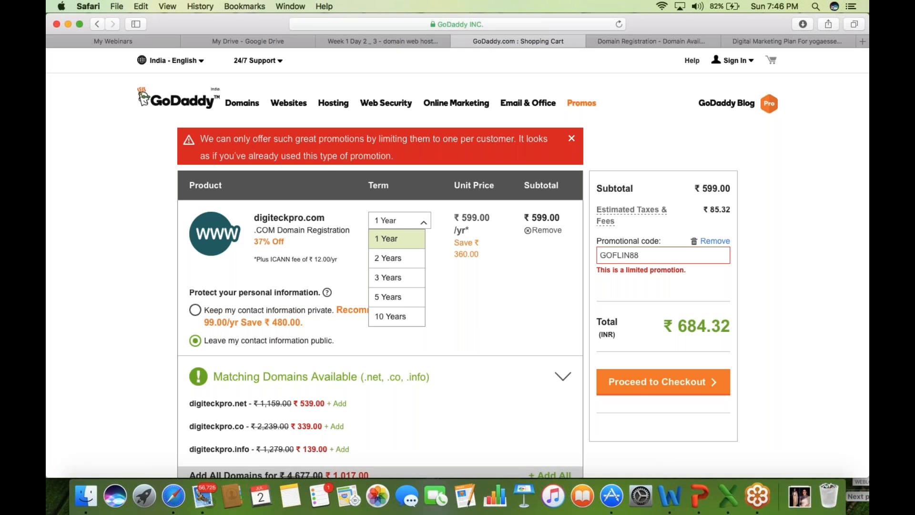
{"action": "left_click", "coordinate": [388, 42]}
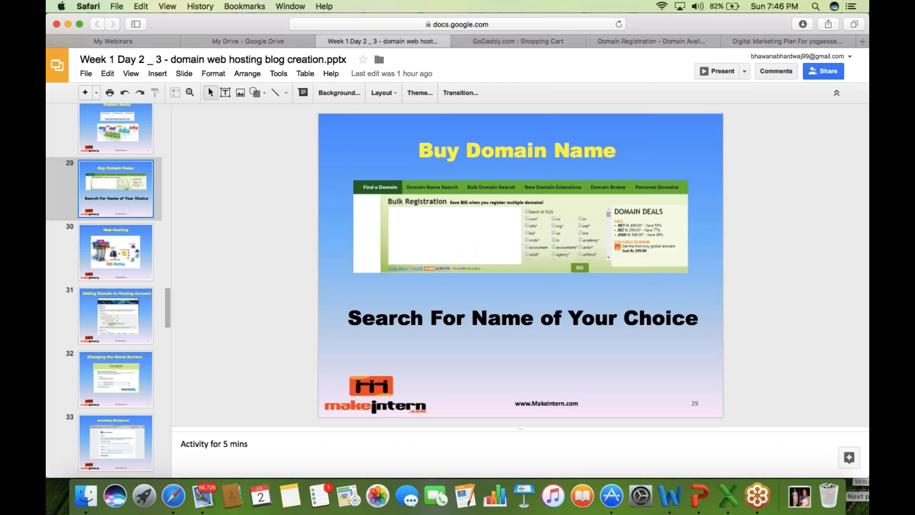
- Show slide 30, Web Hosting, then return to the GoDaddy cart with digiteckpro.com at ₹684.32
{"action": "left_click", "coordinate": [127, 263]}
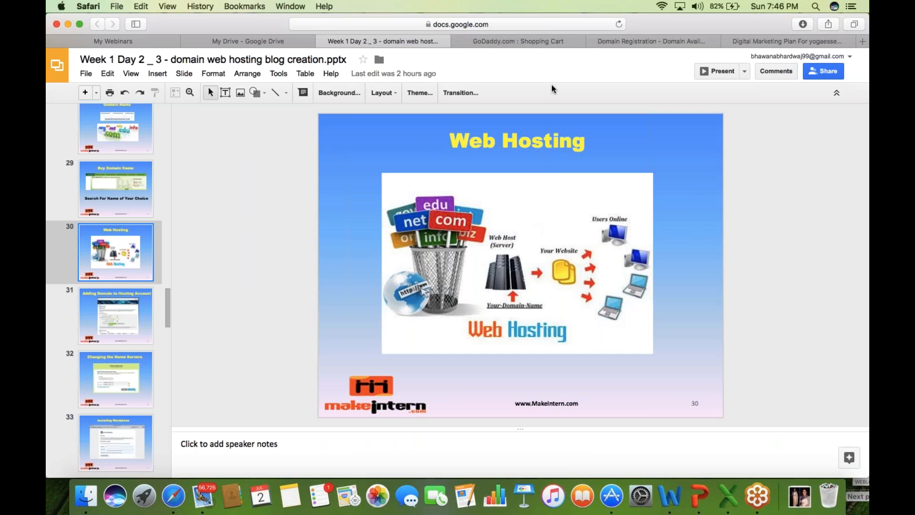
{"action": "left_click", "coordinate": [555, 38]}
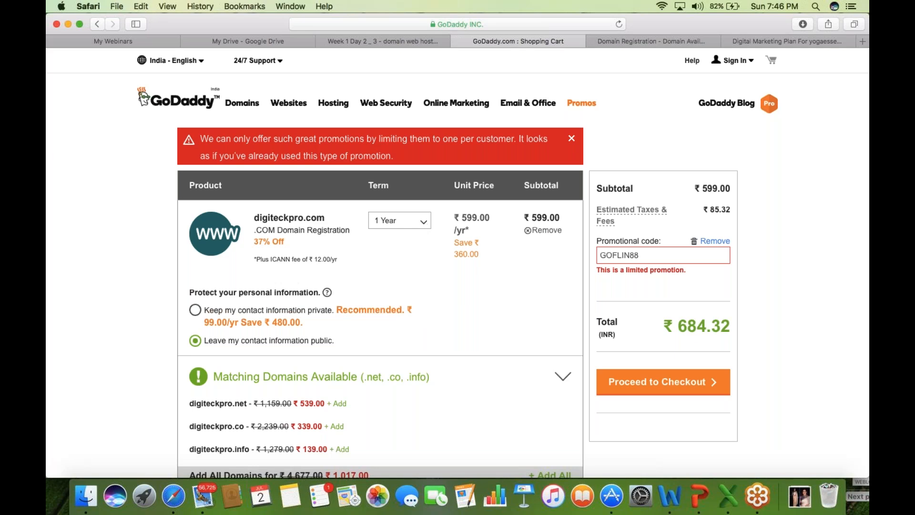
- Go to the GoDaddy home page, view its Hosting menu, then switch to Bluehost's domain results
{"action": "left_click", "coordinate": [197, 97]}
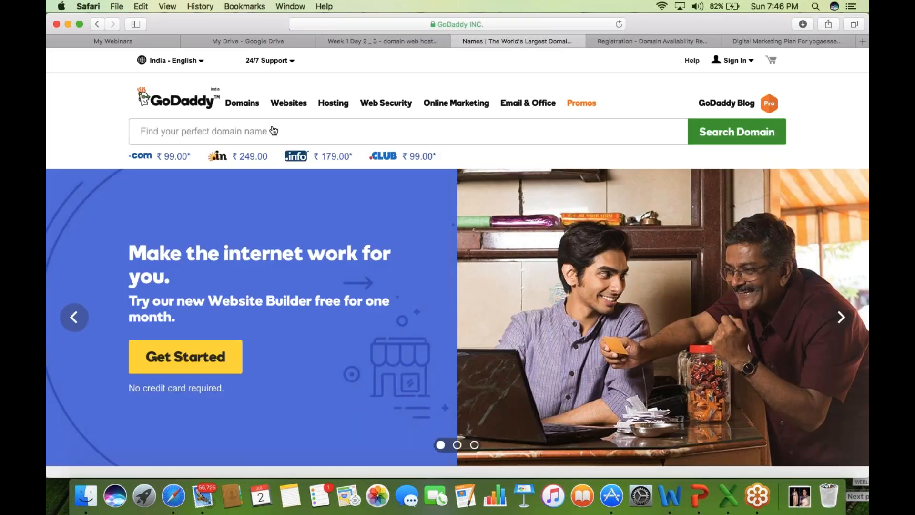
{"action": "mouse_move", "coordinate": [334, 101]}
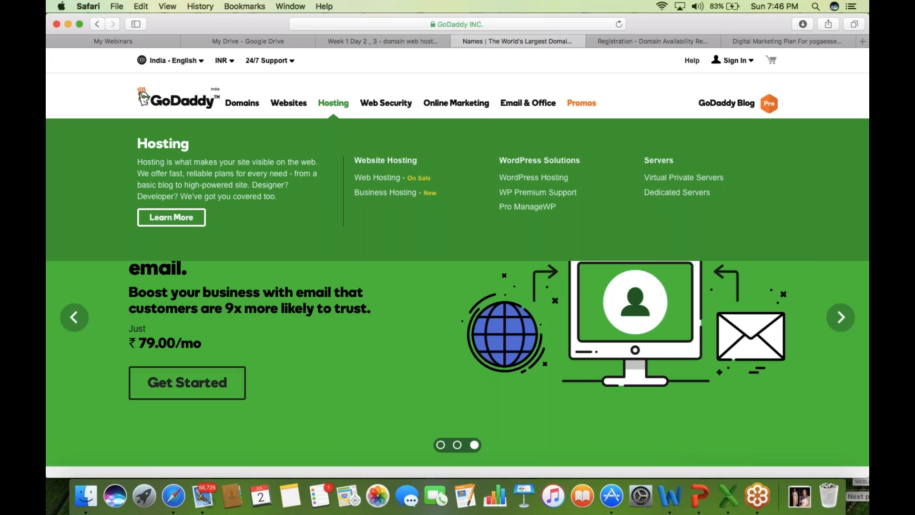
{"action": "left_click", "coordinate": [671, 41]}
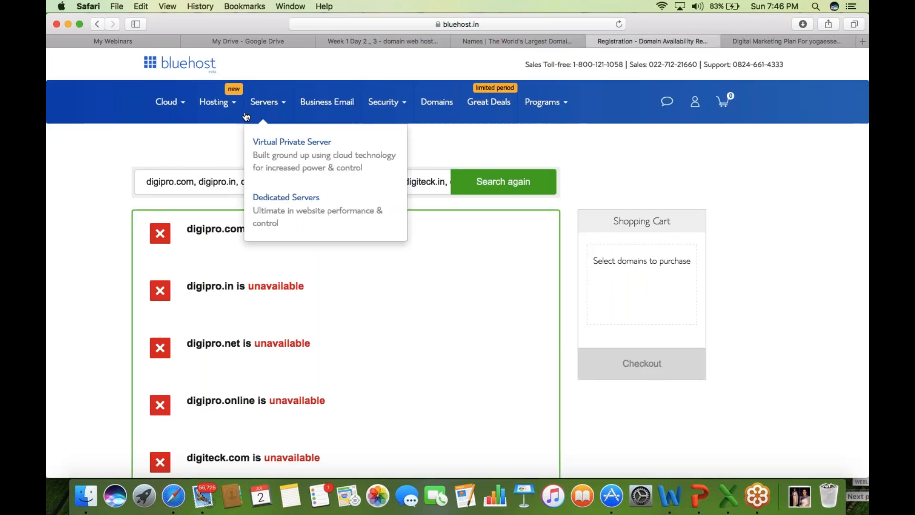
- Browse Bluehost's Hosting and Servers menus, then return to the GoDaddy home page
{"action": "mouse_move", "coordinate": [228, 108]}
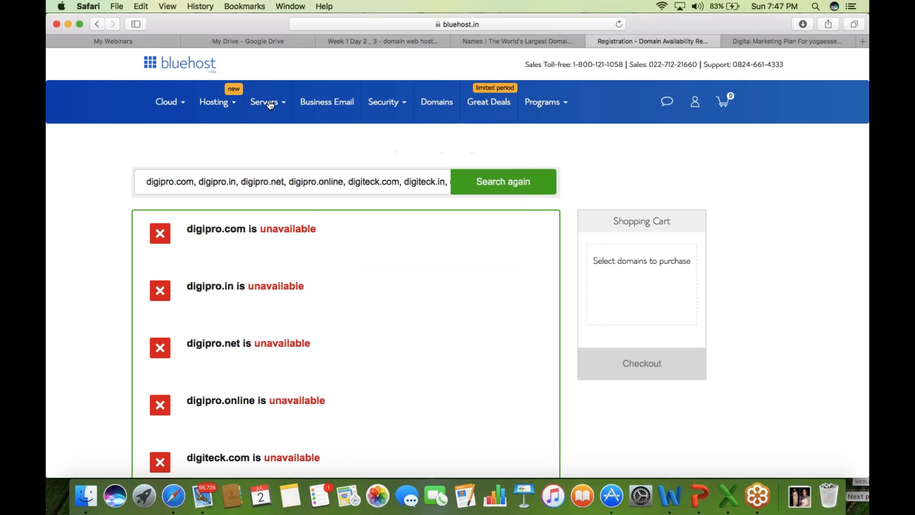
{"action": "mouse_move", "coordinate": [264, 102]}
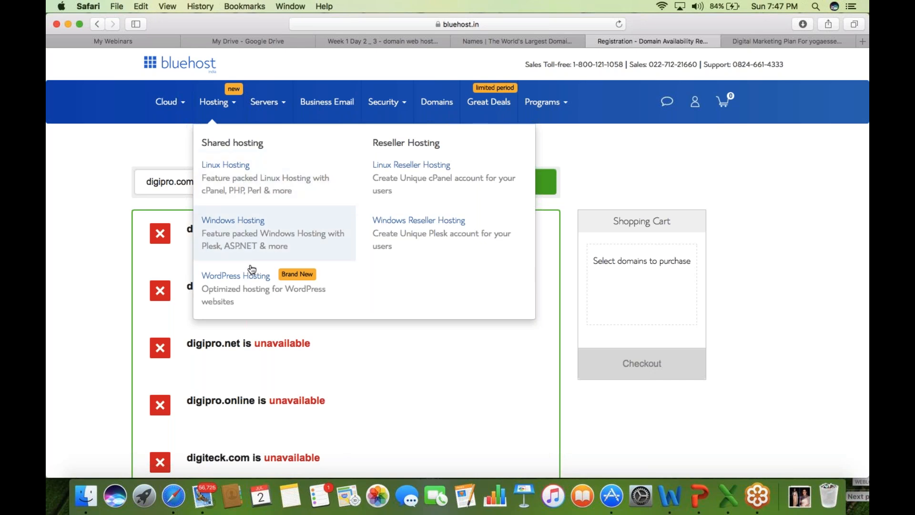
{"action": "mouse_move", "coordinate": [294, 97]}
{"action": "mouse_move", "coordinate": [204, 120]}
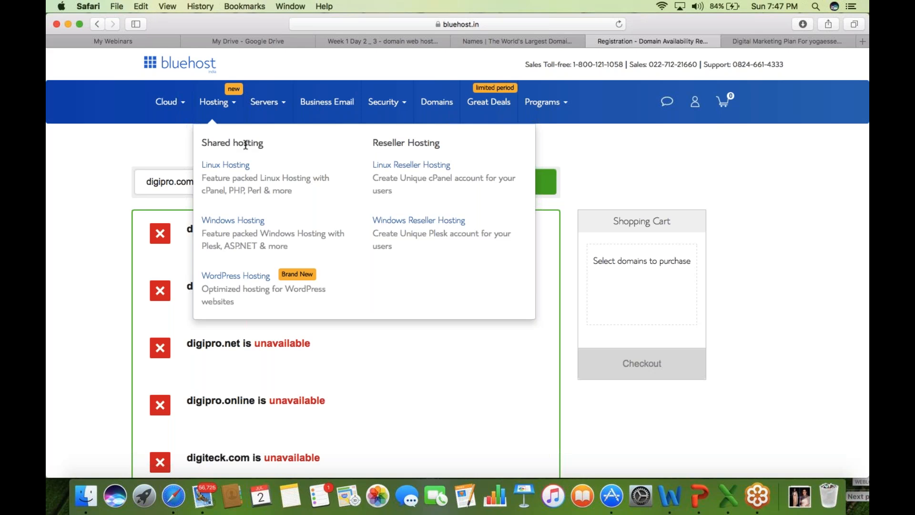
{"action": "left_click_drag", "start_coordinate": [263, 144], "coordinate": [195, 145]}
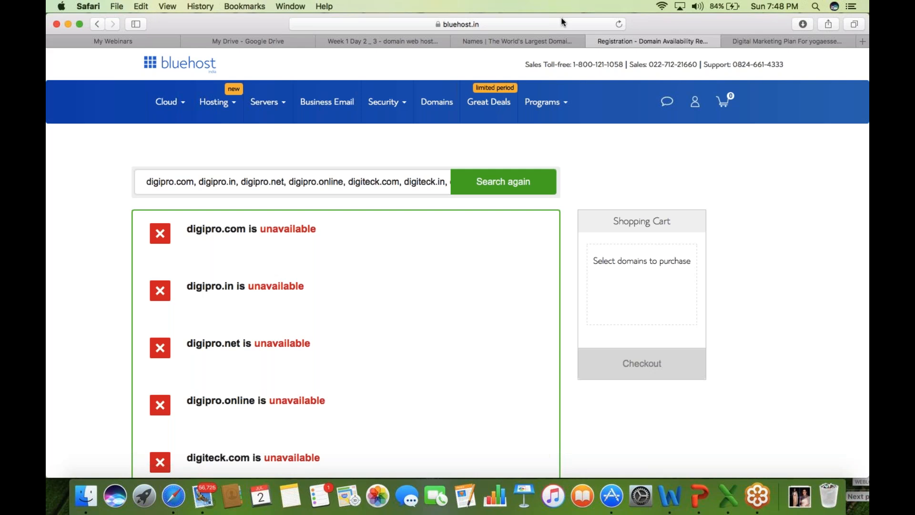
{"action": "left_click", "coordinate": [507, 42]}
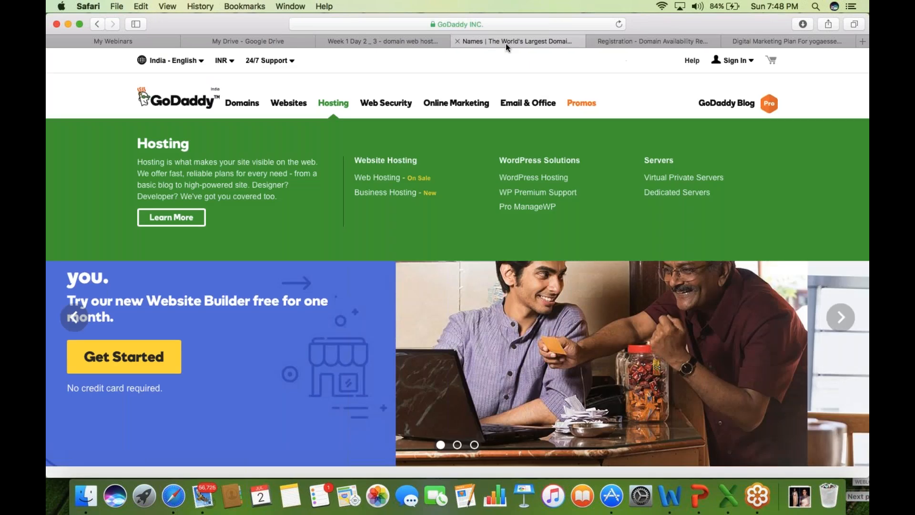
{"action": "left_click_drag", "start_coordinate": [644, 178], "coordinate": [703, 197]}
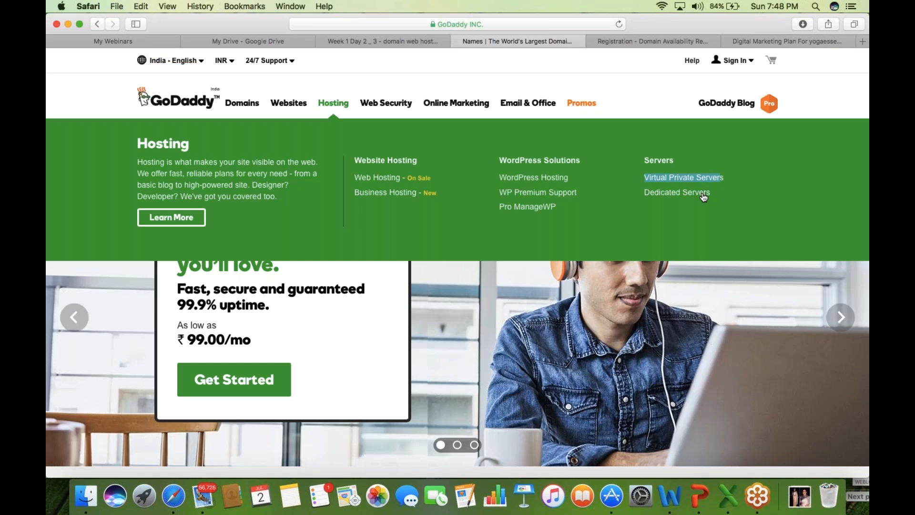
{"action": "left_click", "coordinate": [660, 202]}
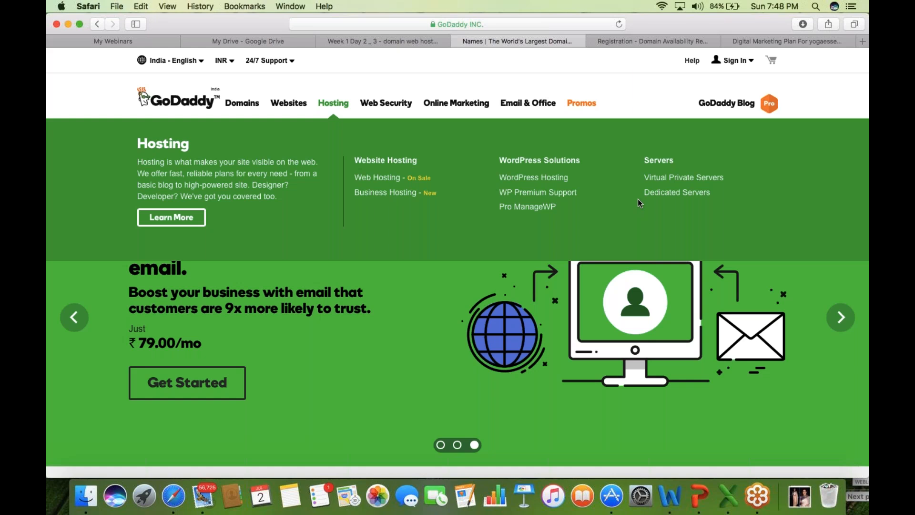
{"action": "left_click_drag", "start_coordinate": [637, 198], "coordinate": [704, 196]}
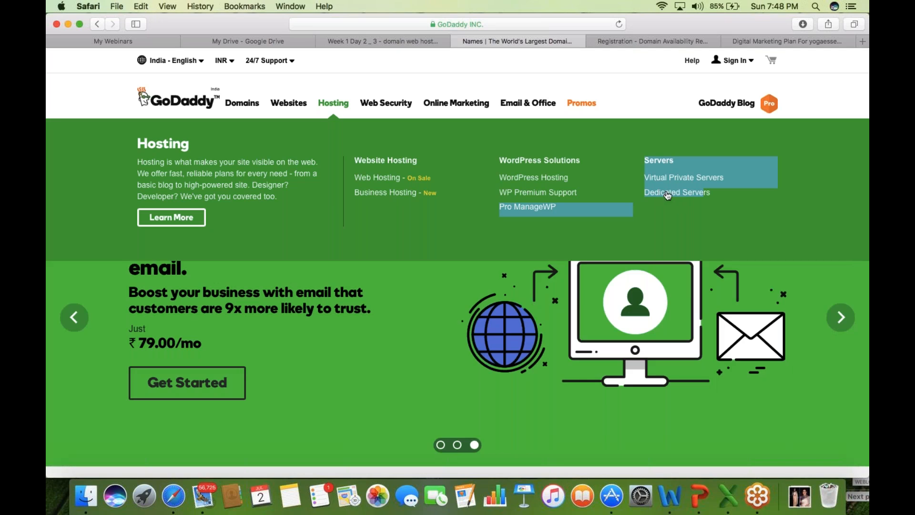
{"action": "left_click", "coordinate": [672, 207]}
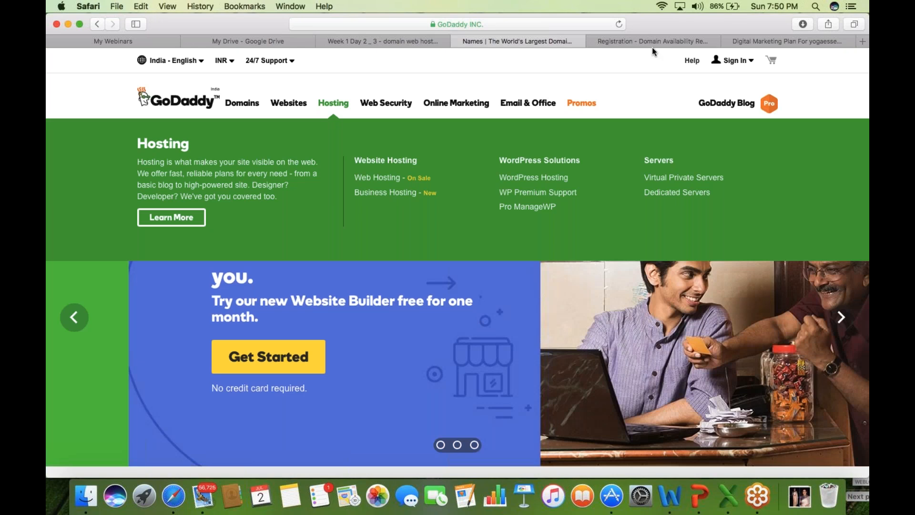
- Check the Bluehost and spreadsheet tabs, then search Google for 'cloud hosting'
{"action": "left_click", "coordinate": [652, 45]}
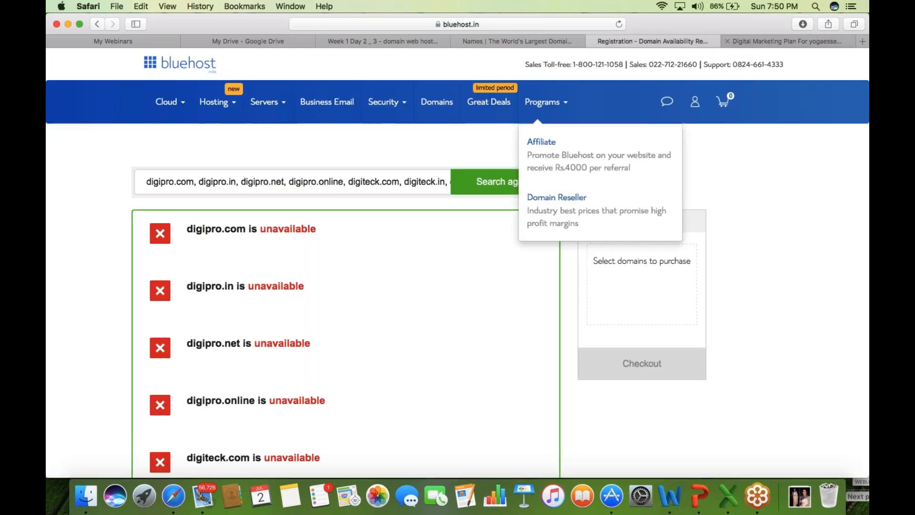
{"action": "left_click", "coordinate": [762, 41]}
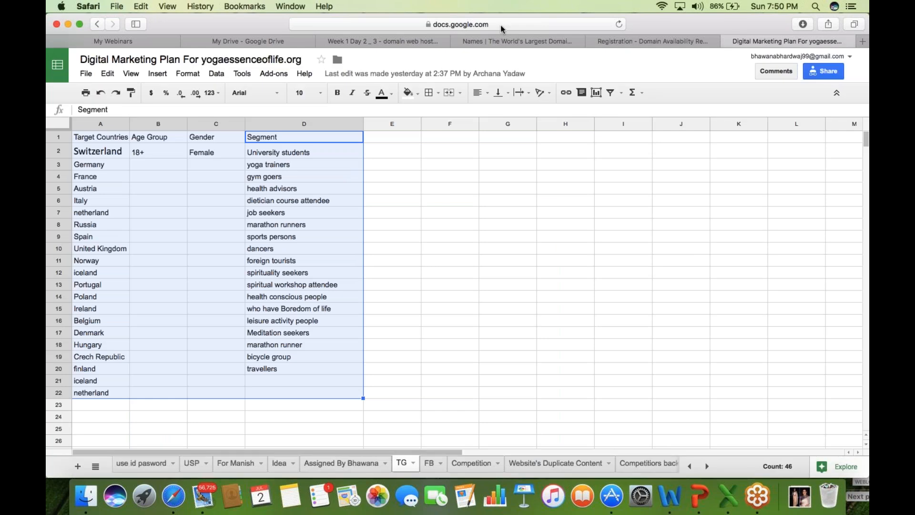
{"action": "left_click", "coordinate": [501, 24]}
{"action": "type", "text": "o"}
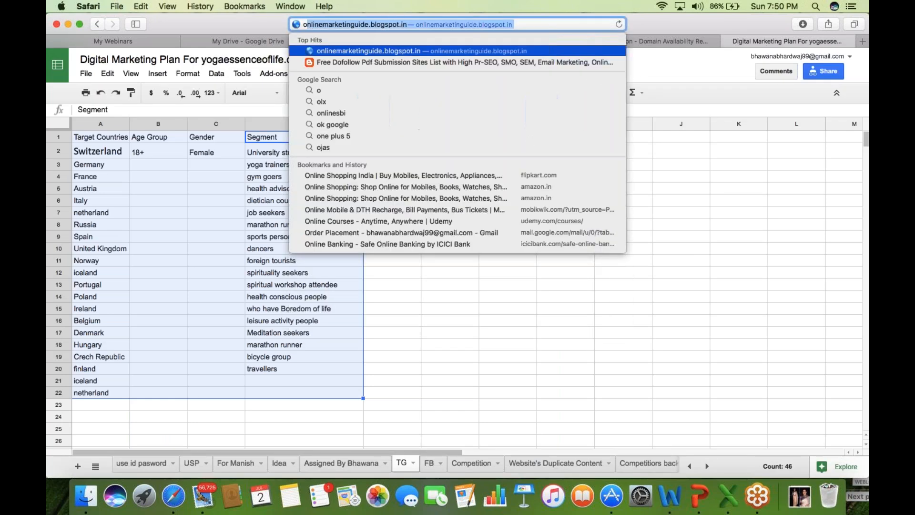
{"action": "key", "text": "BackSpace"}
{"action": "key", "text": "BackSpace"}
{"action": "type", "text": "g"}
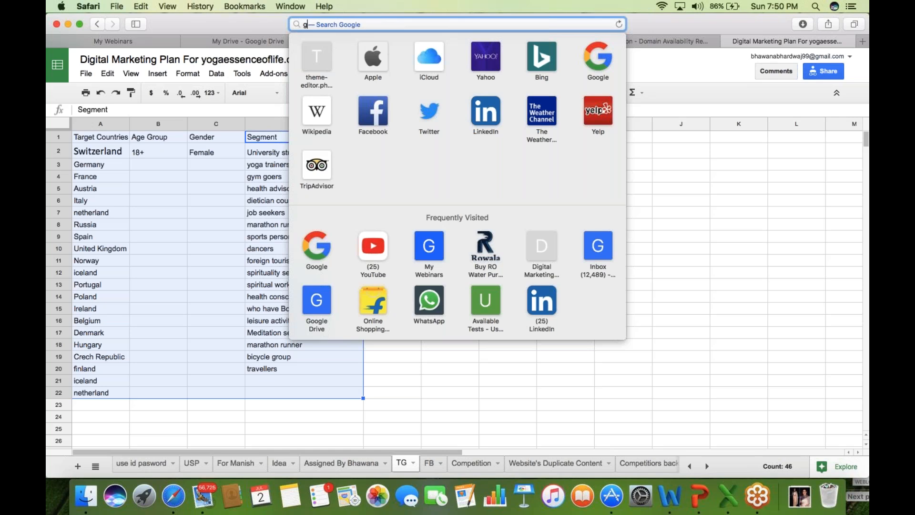
{"action": "type", "text": "oogle.co.in"}
{"action": "key", "text": "Return"}
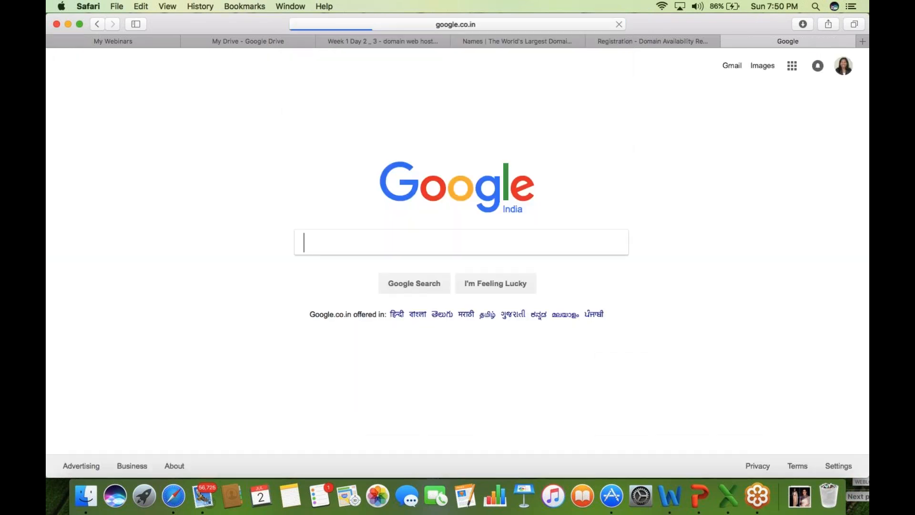
{"action": "type", "text": "c"}
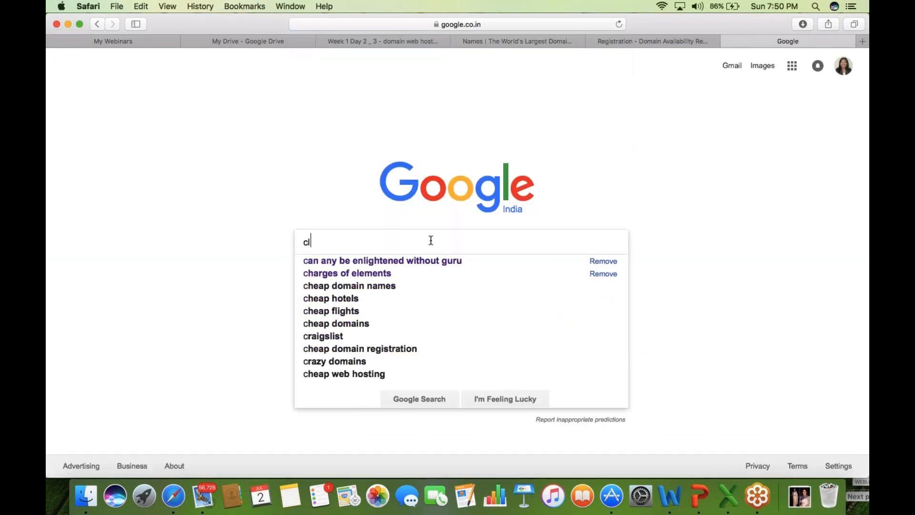
{"action": "type", "text": "loud hosting"}
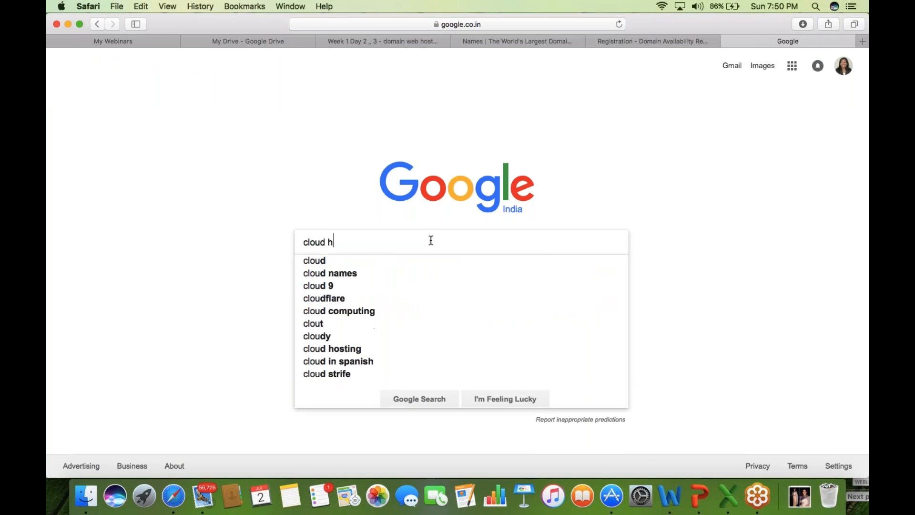
{"action": "key", "text": "Return"}
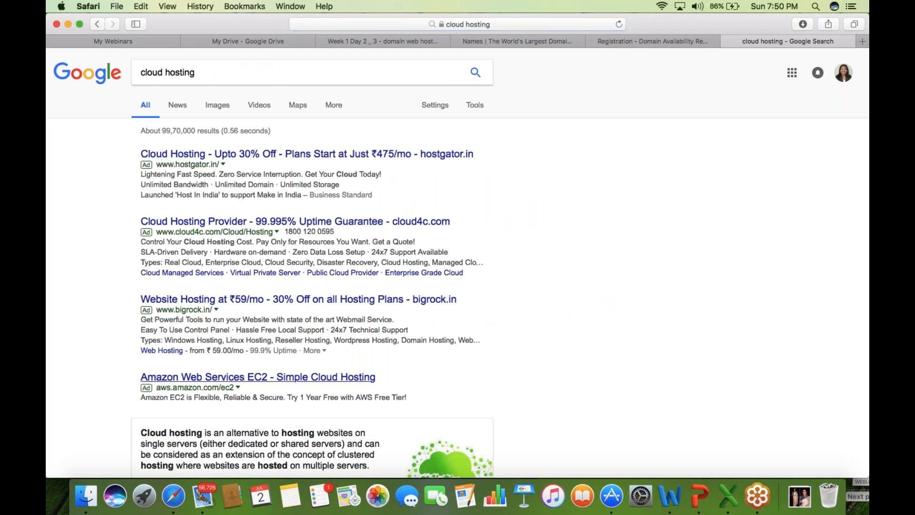
- Open the Amazon EC2 ad and browse the AWS Products menu, then return to the Web Hosting slides
{"action": "left_click", "coordinate": [208, 378]}
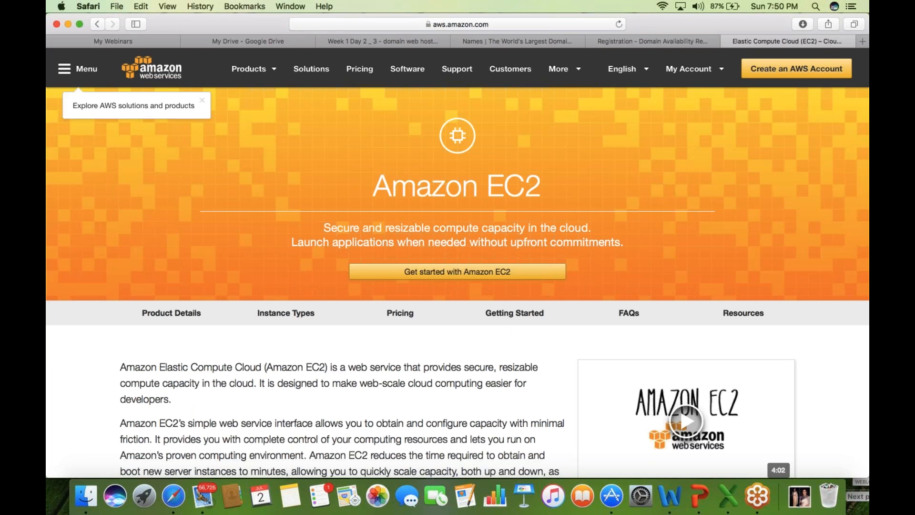
{"action": "left_click", "coordinate": [249, 69]}
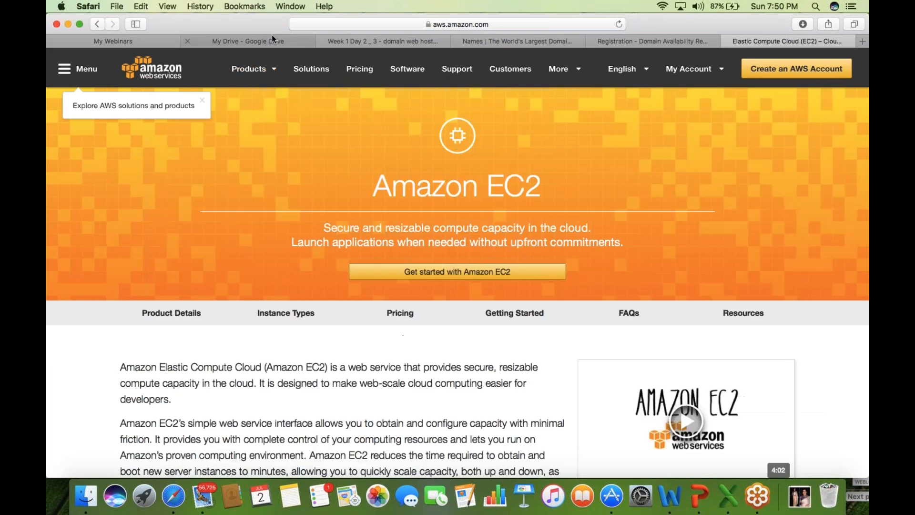
{"action": "mouse_move", "coordinate": [252, 69]}
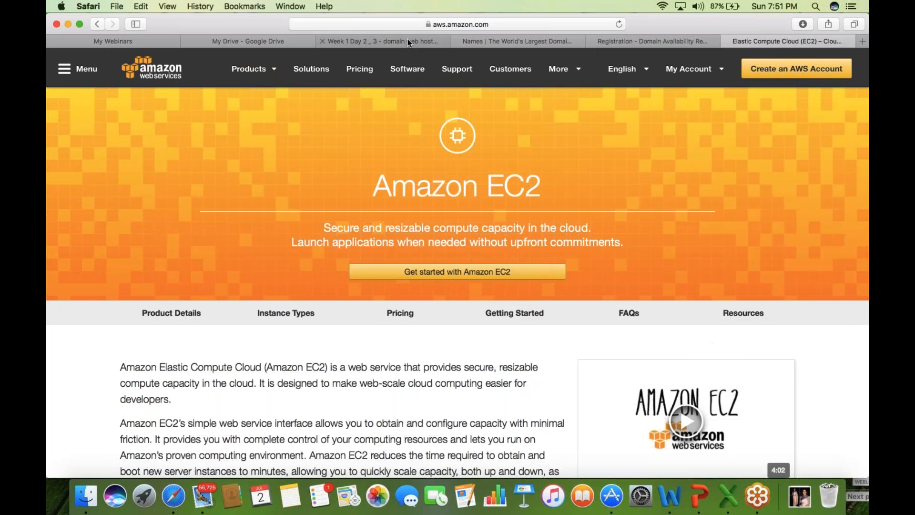
{"action": "left_click", "coordinate": [408, 41]}
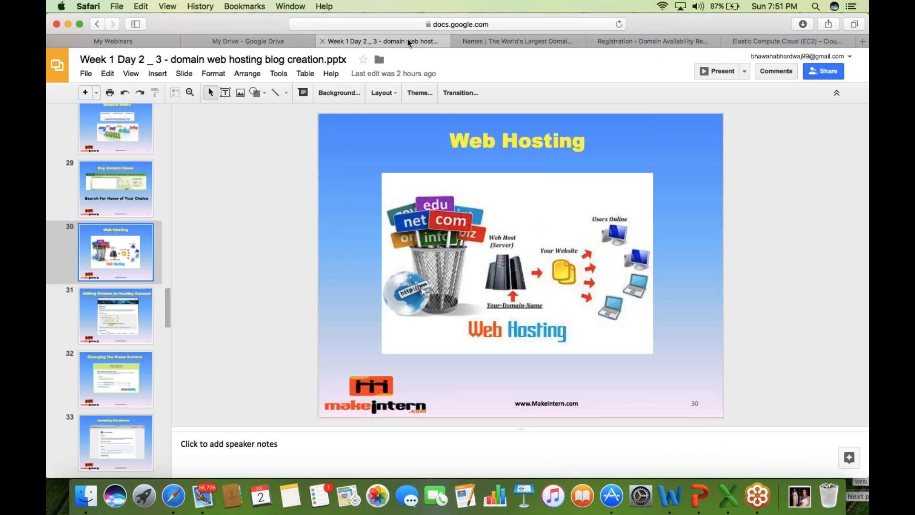
- Switch to the GoDaddy homepage, which advertises hosting from ₹99.00/mo
{"action": "left_click", "coordinate": [519, 40]}
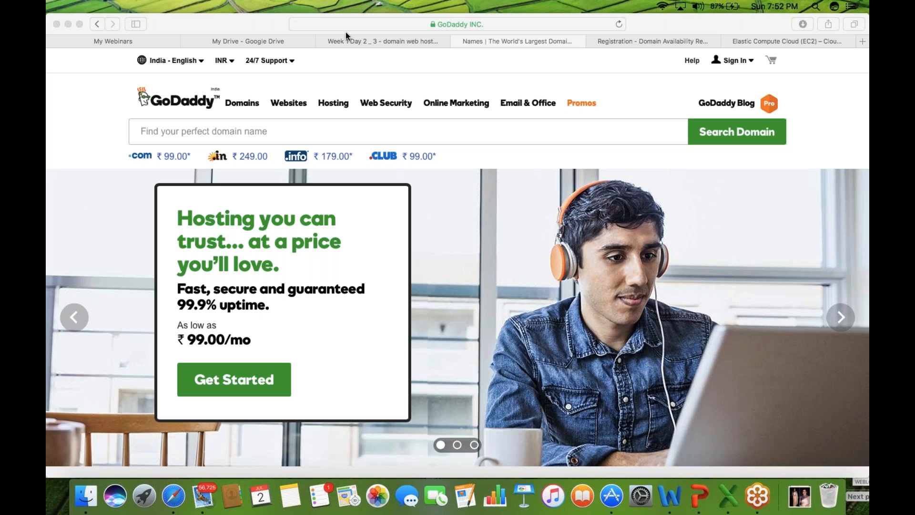
- Glance at the Web Hosting slide, then show GoDaddy's Hosting menu with its hosting product types
{"action": "left_click", "coordinate": [356, 41]}
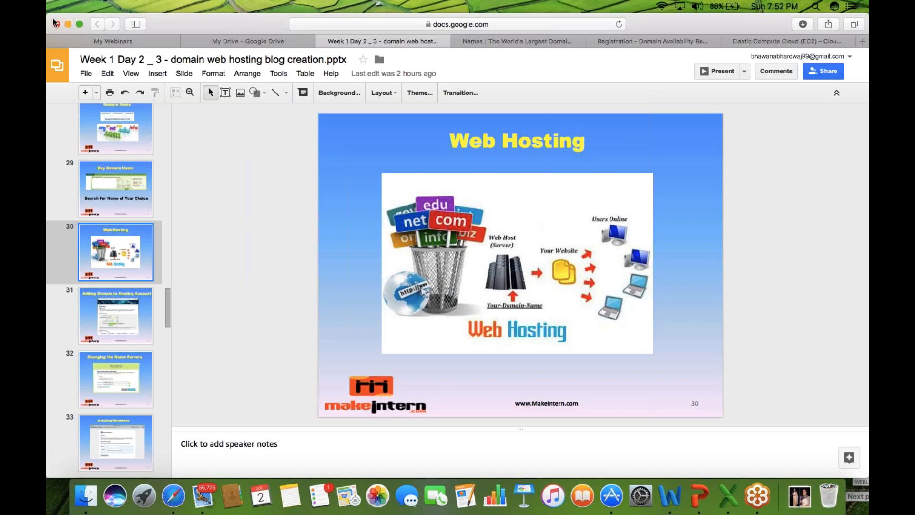
{"action": "left_click", "coordinate": [491, 46]}
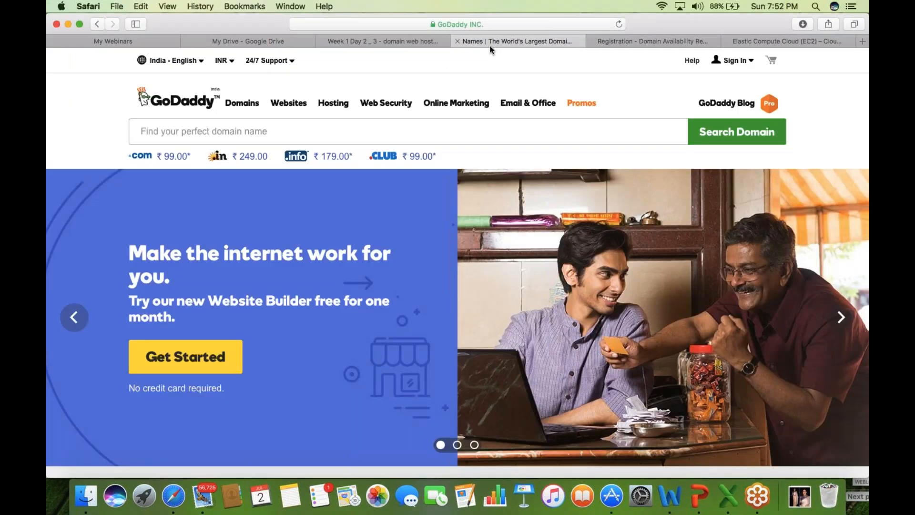
{"action": "mouse_move", "coordinate": [332, 106]}
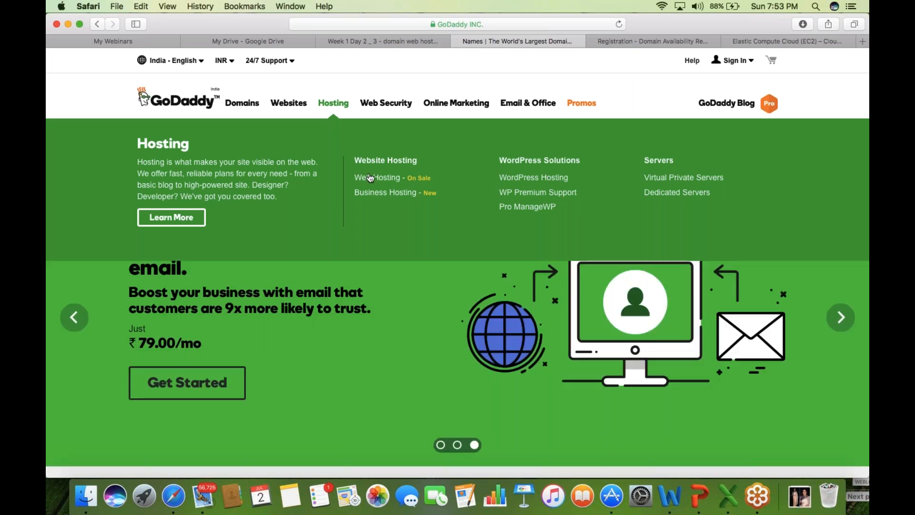
- View GoDaddy's Web Hosting plans page, then go back to the Bluehost digipro domain results
{"action": "left_click", "coordinate": [390, 179]}
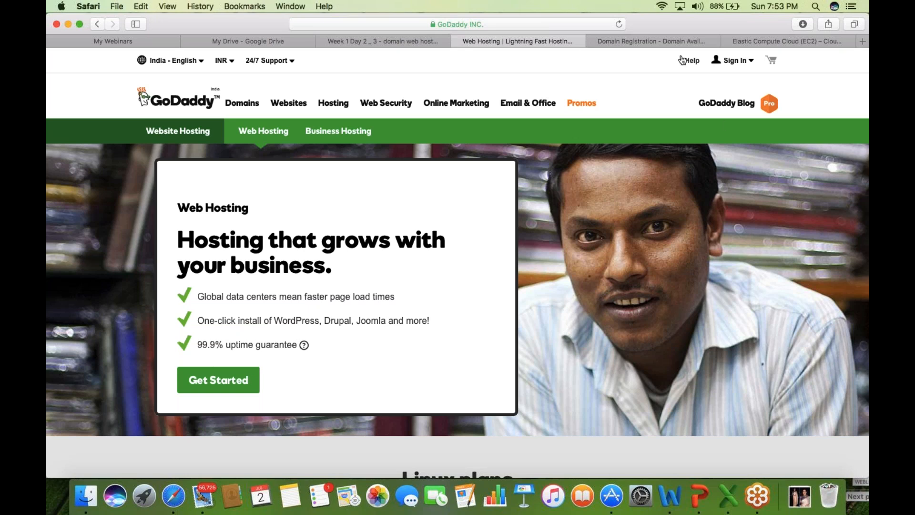
{"action": "left_click", "coordinate": [672, 44]}
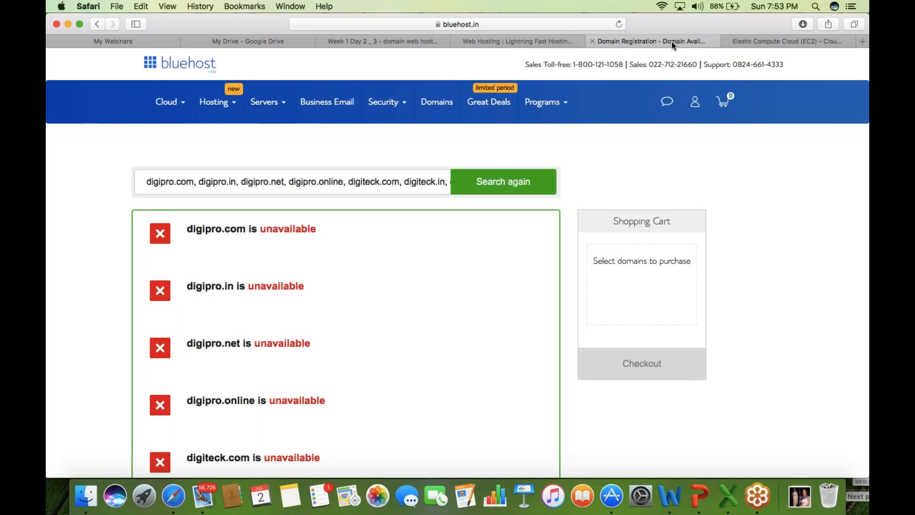
- Search Google for 'features of a good web hosting company' and scroll to the Tuts+ result
{"action": "key", "text": "super+l"}
{"action": "type", "text": "go"}
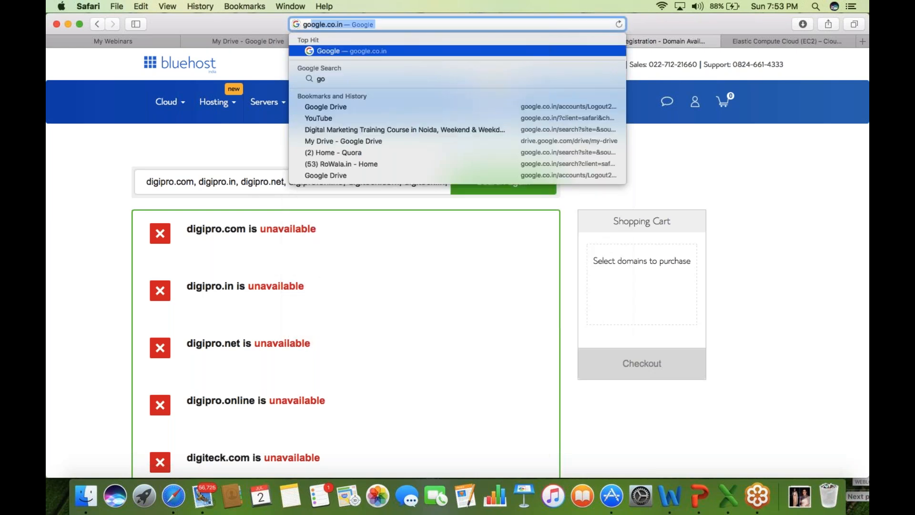
{"action": "key", "text": "Return"}
{"action": "left_click", "coordinate": [477, 234]}
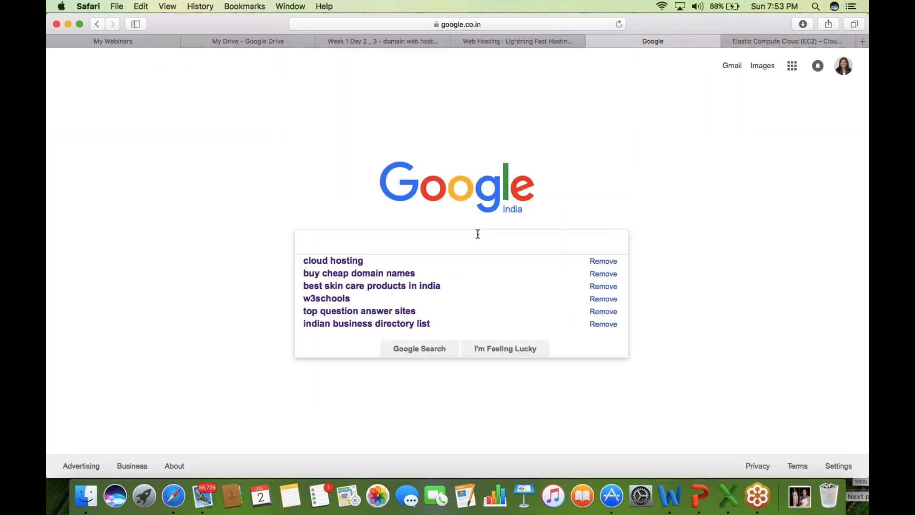
{"action": "type", "text": "features "}
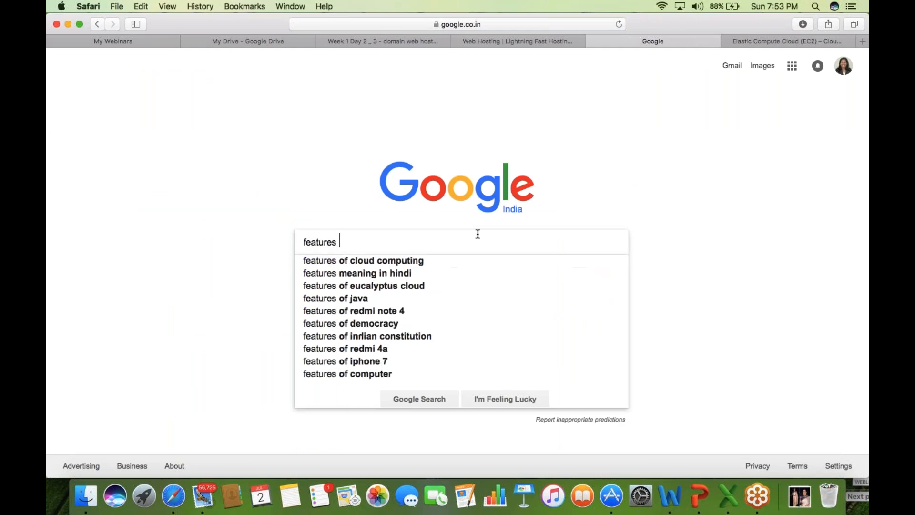
{"action": "type", "text": "of g"}
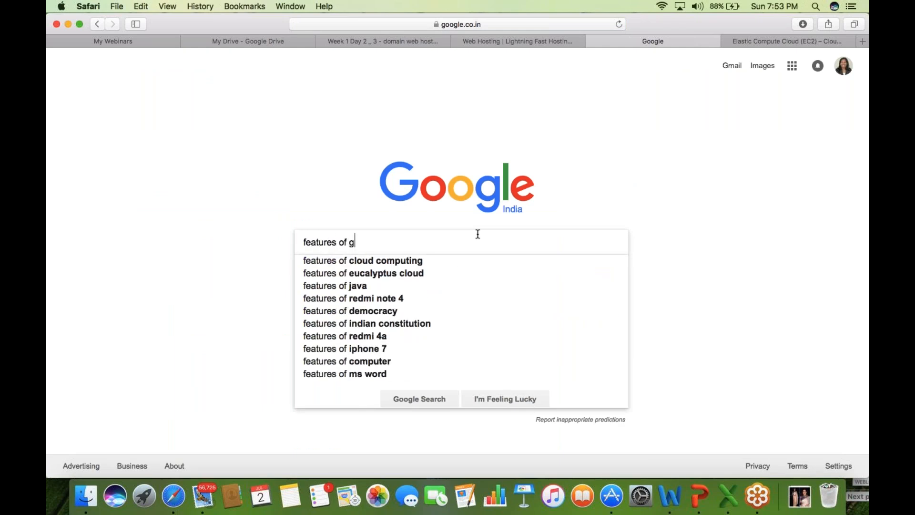
{"action": "type", "text": "ood h"}
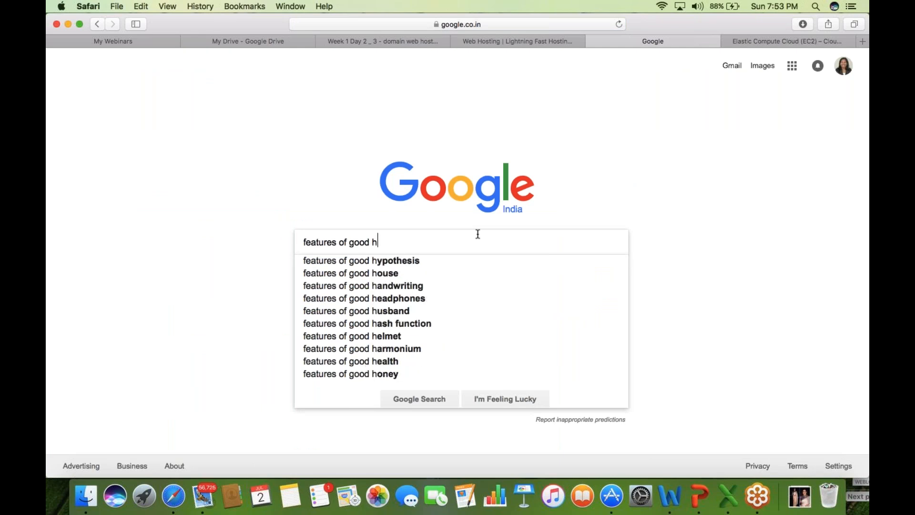
{"action": "key", "text": "Down"}
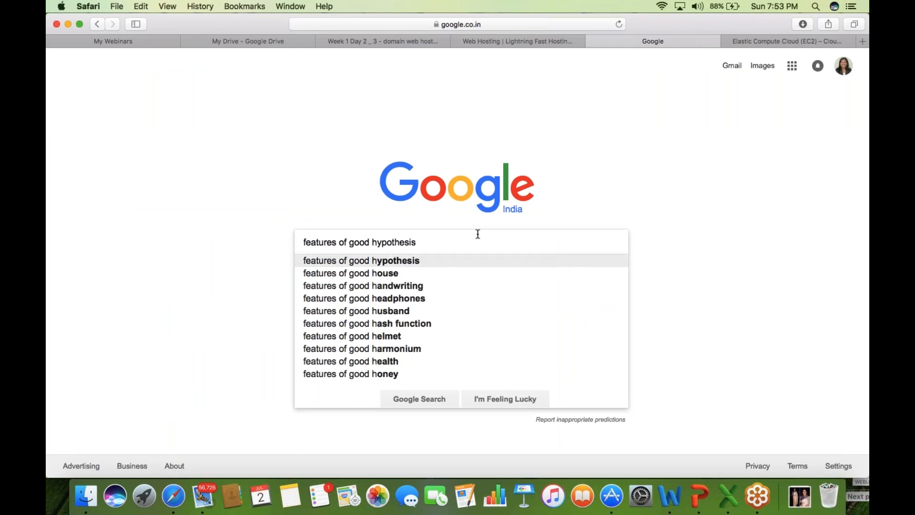
{"action": "key", "text": "BackSpace"}
{"action": "key", "text": "BackSpace"}
{"action": "key", "text": "BackSpace"}
{"action": "key", "text": "BackSpace"}
{"action": "key", "text": "BackSpace"}
{"action": "key", "text": "BackSpace"}
{"action": "key", "text": "BackSpace"}
{"action": "key", "text": "BackSpace"}
{"action": "key", "text": "BackSpace"}
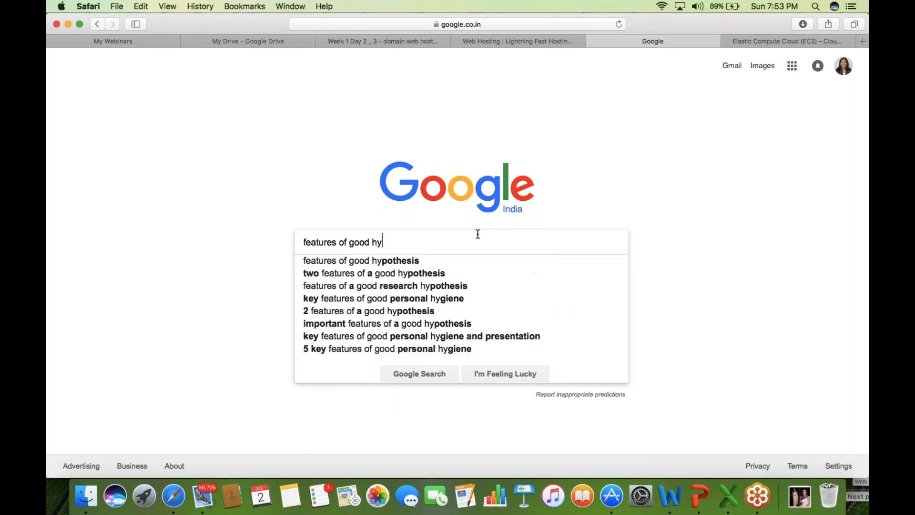
{"action": "type", "text": "ost"}
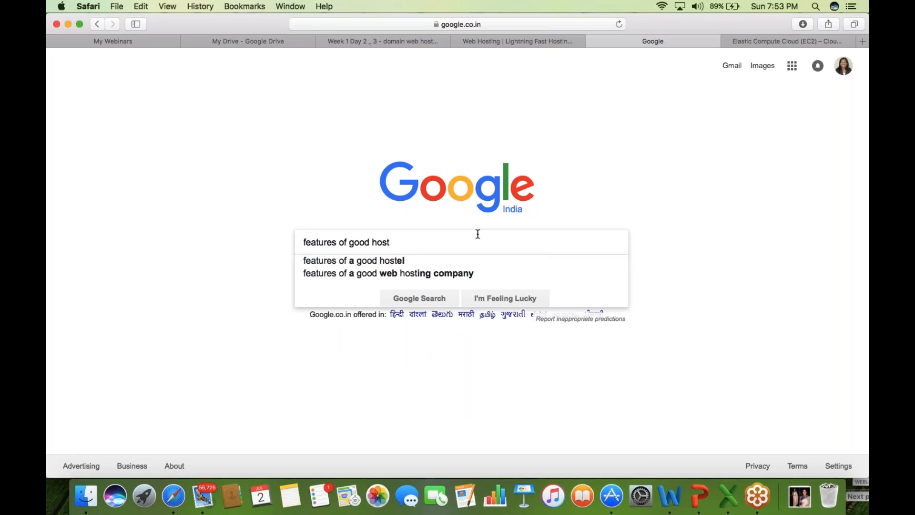
{"action": "key", "text": "Down"}
{"action": "key", "text": "Down"}
{"action": "key", "text": "Return"}
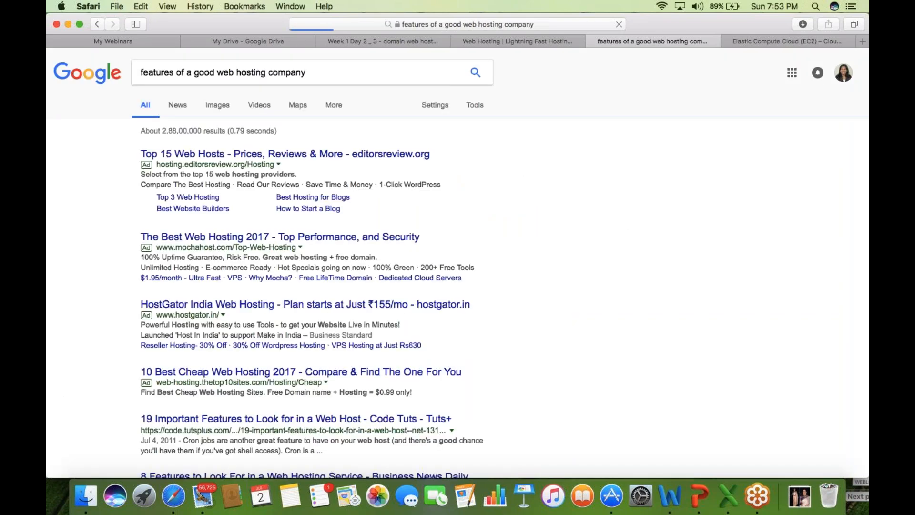
{"action": "scroll", "coordinate": [62, 399], "scroll_direction": "down", "scroll_amount": 1}
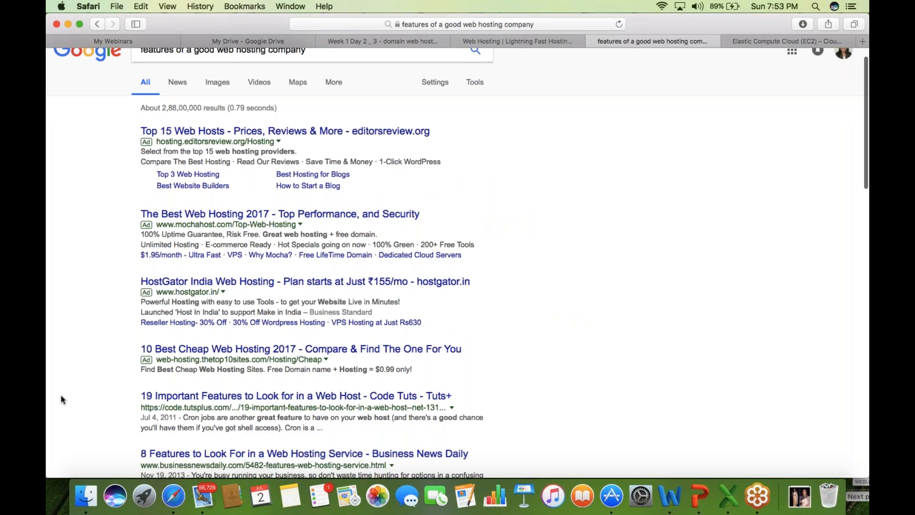
{"action": "scroll", "coordinate": [62, 399], "scroll_direction": "down", "scroll_amount": 2}
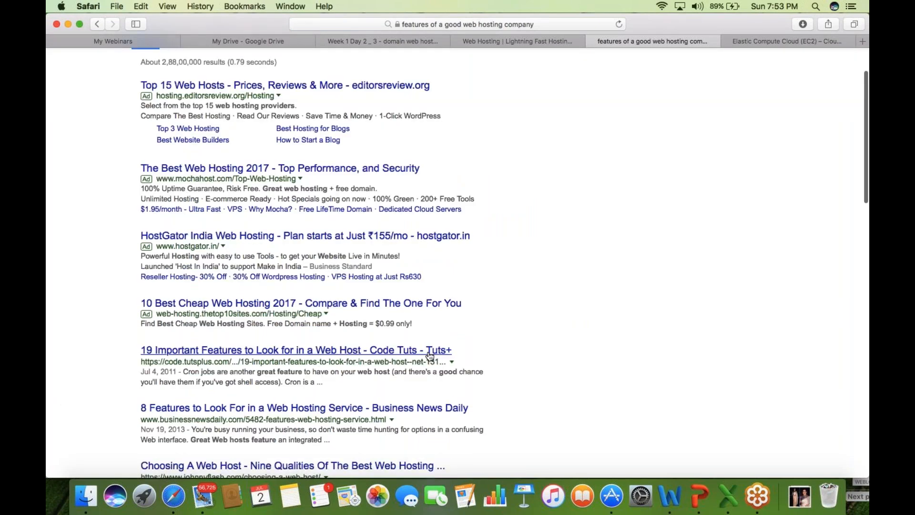
- Open the Tuts+ article '19 Important Features to Look for in a Web Host' and highlight 'Storage'
{"action": "left_click", "coordinate": [428, 351]}
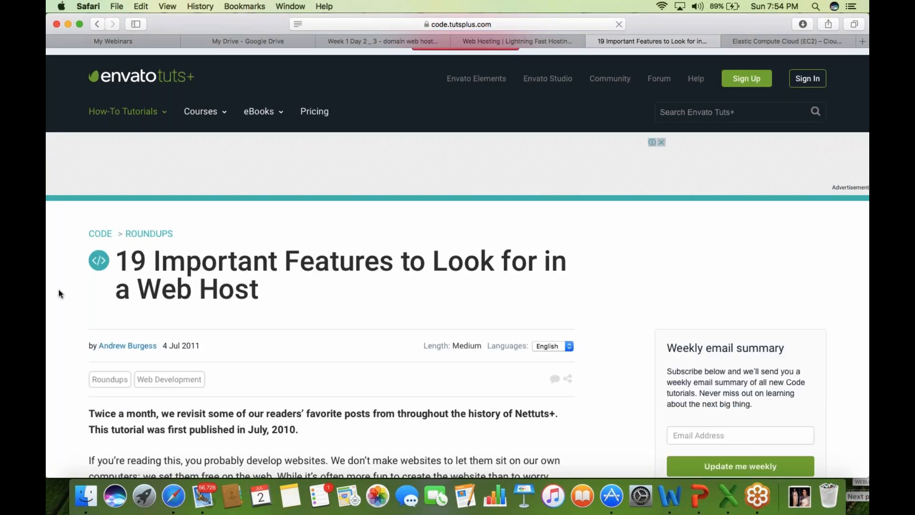
{"action": "scroll", "coordinate": [59, 291], "scroll_direction": "down", "scroll_amount": 7}
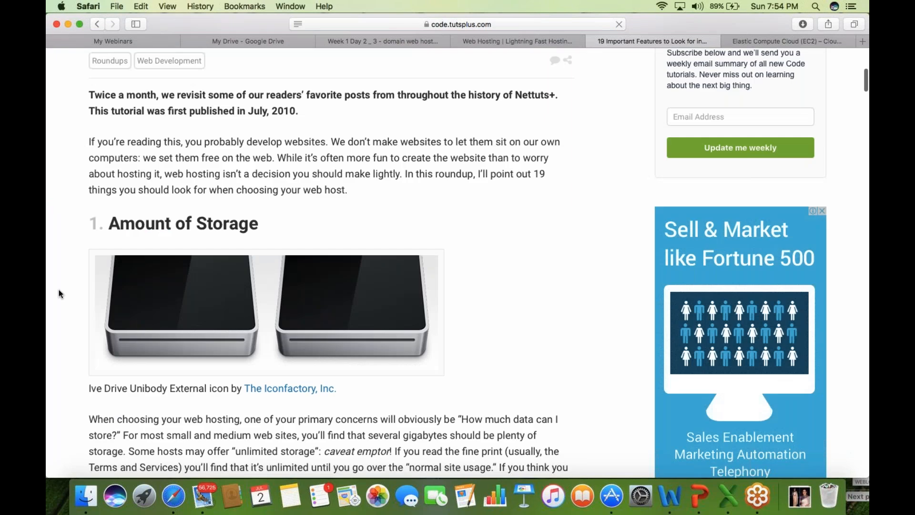
{"action": "scroll", "coordinate": [58, 289], "scroll_direction": "down", "scroll_amount": 1}
{"action": "left_click_drag", "start_coordinate": [258, 178], "coordinate": [184, 170]}
- Highlight 'Bandwidth' and read on toward the domains and email accounts sections
{"action": "scroll", "coordinate": [183, 170], "scroll_direction": "down", "scroll_amount": 1}
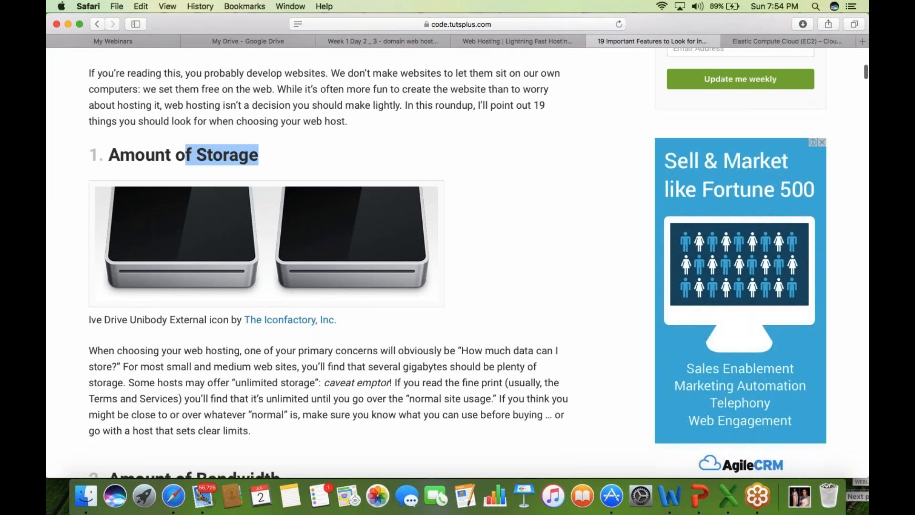
{"action": "scroll", "coordinate": [329, 262], "scroll_direction": "up", "scroll_amount": 2}
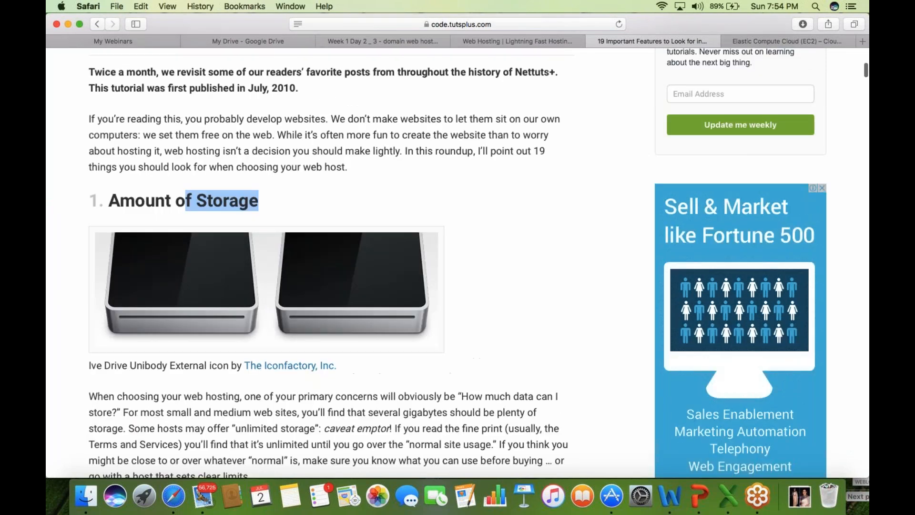
{"action": "scroll", "coordinate": [285, 230], "scroll_direction": "down", "scroll_amount": 10}
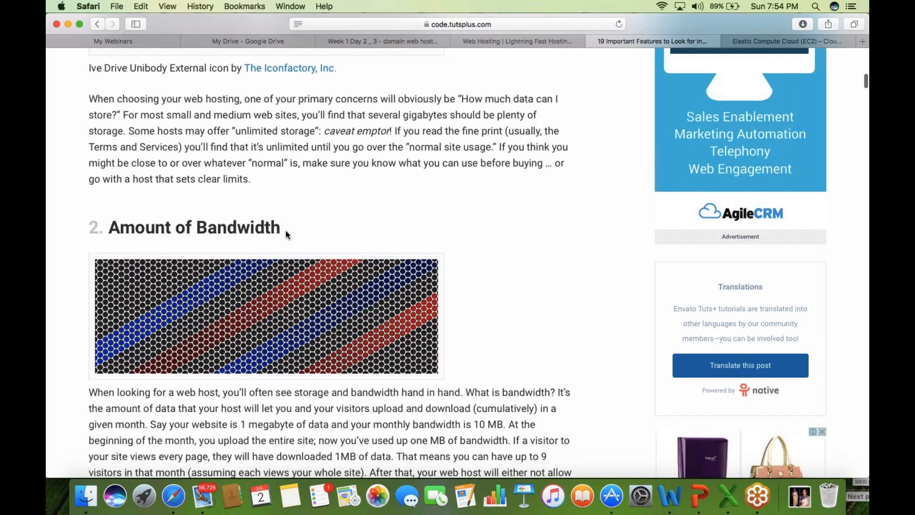
{"action": "left_click_drag", "start_coordinate": [285, 230], "coordinate": [196, 229]}
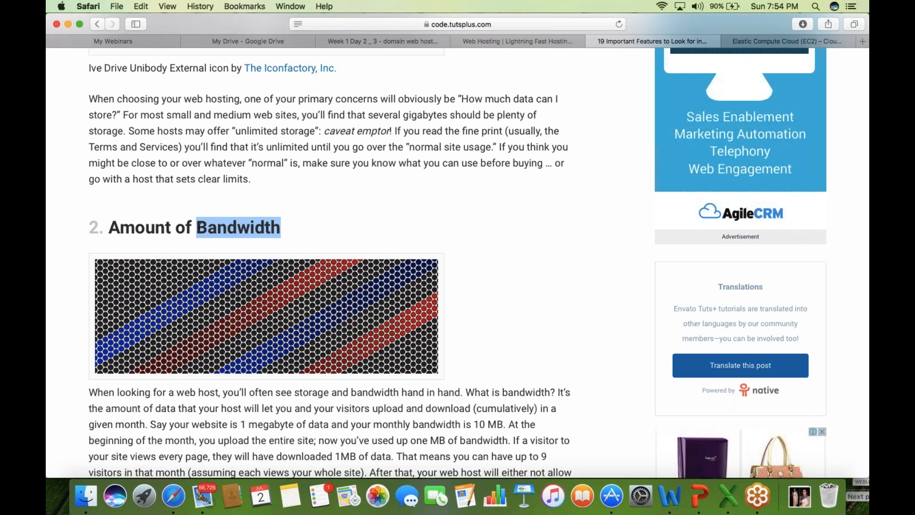
{"action": "scroll", "coordinate": [199, 227], "scroll_direction": "down", "scroll_amount": 1}
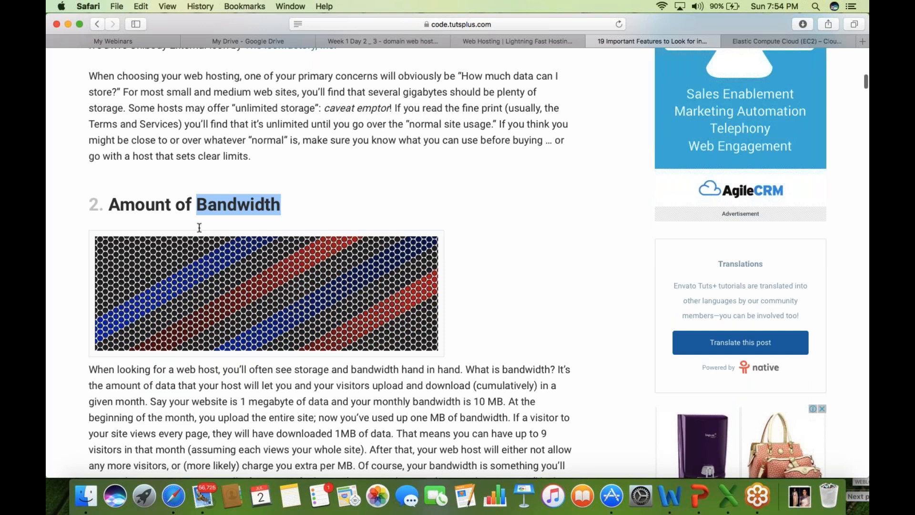
{"action": "scroll", "coordinate": [200, 228], "scroll_direction": "down", "scroll_amount": 15}
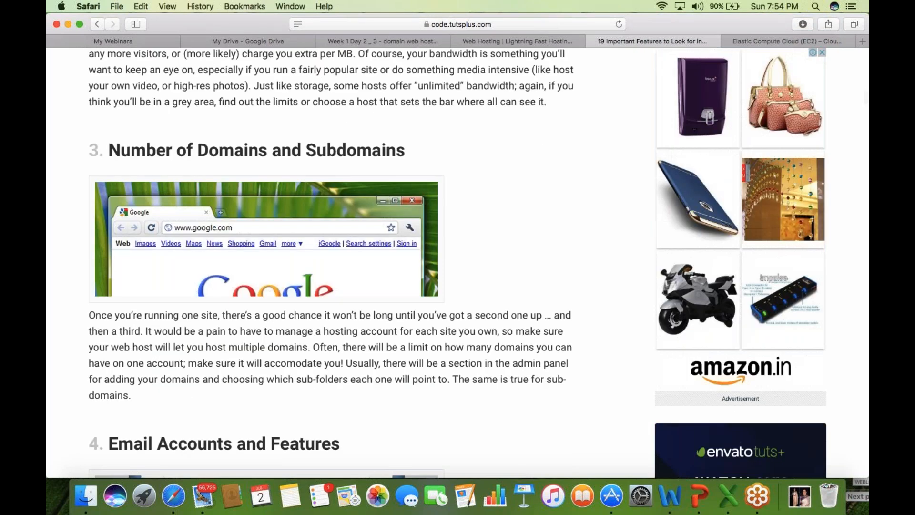
- Scroll the article through domains, email accounts, database support and '6. Framework Support and Easy-Install'
{"action": "scroll", "coordinate": [333, 262], "scroll_direction": "down", "scroll_amount": 2}
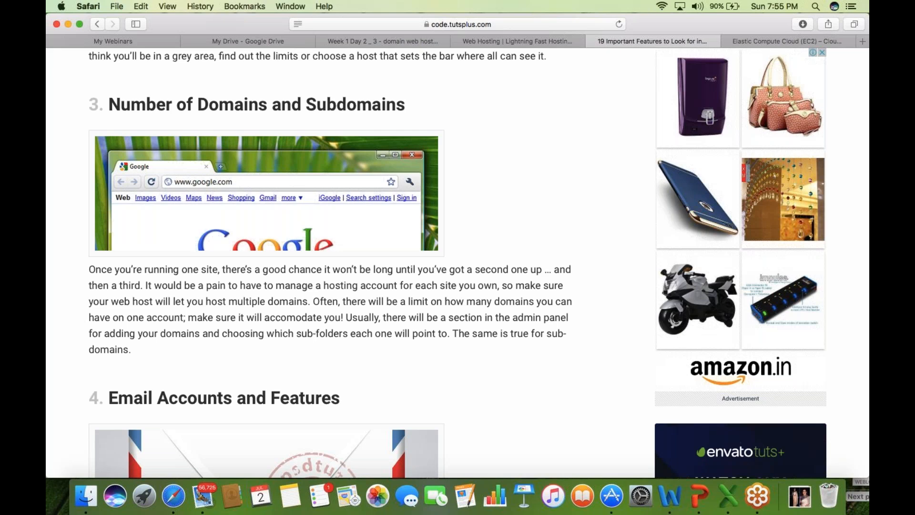
{"action": "scroll", "coordinate": [334, 262], "scroll_direction": "down", "scroll_amount": 1}
{"action": "scroll", "coordinate": [334, 262], "scroll_direction": "down", "scroll_amount": 7}
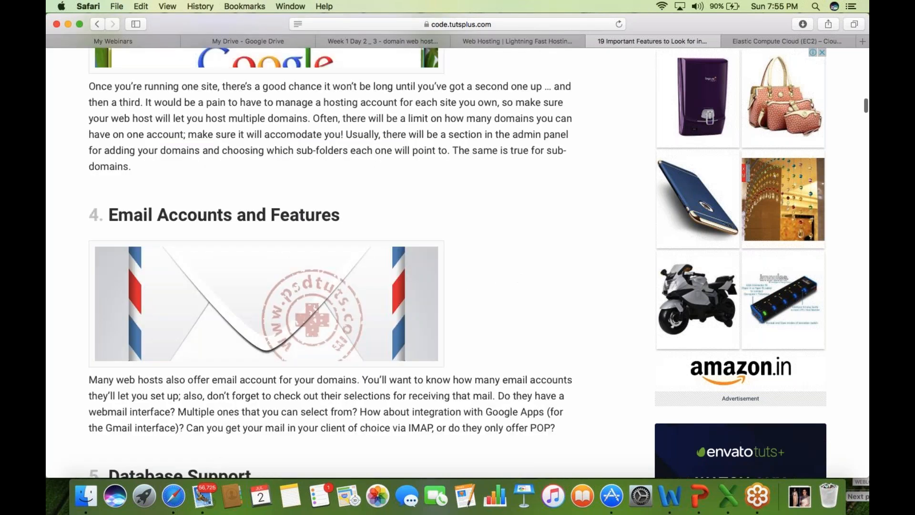
{"action": "scroll", "coordinate": [333, 262], "scroll_direction": "down", "scroll_amount": 2}
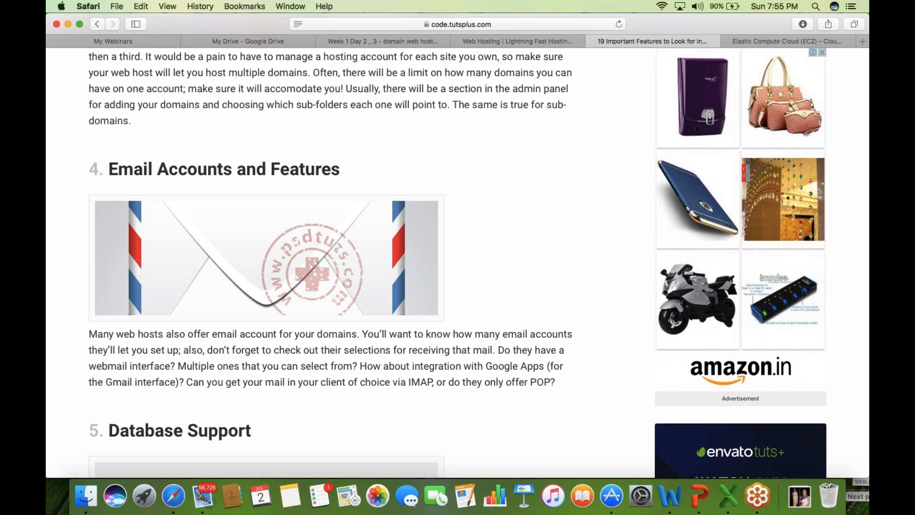
{"action": "scroll", "coordinate": [334, 238], "scroll_direction": "down", "scroll_amount": 2}
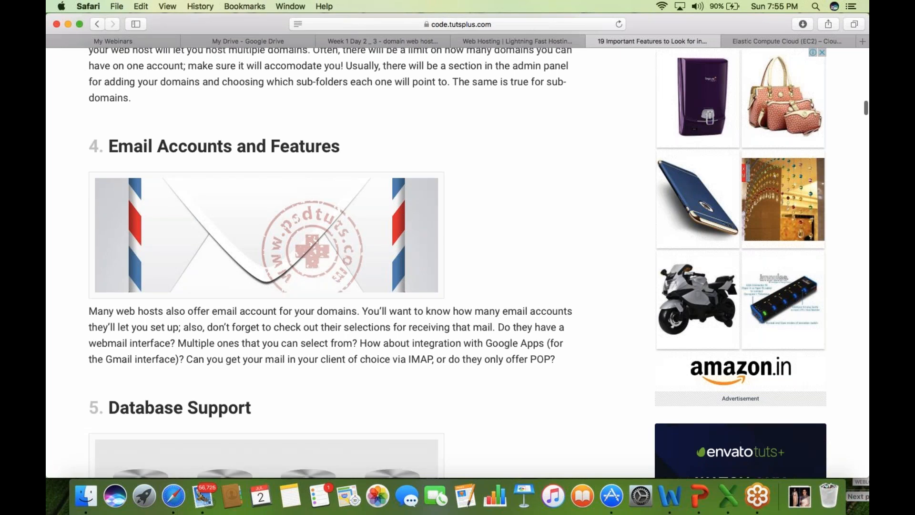
{"action": "scroll", "coordinate": [334, 262], "scroll_direction": "down", "scroll_amount": 5}
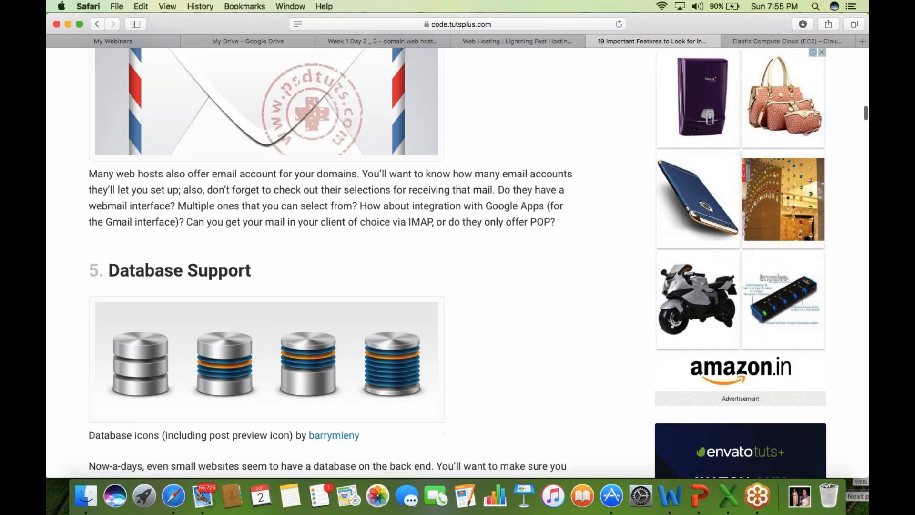
{"action": "scroll", "coordinate": [334, 263], "scroll_direction": "down", "scroll_amount": 2}
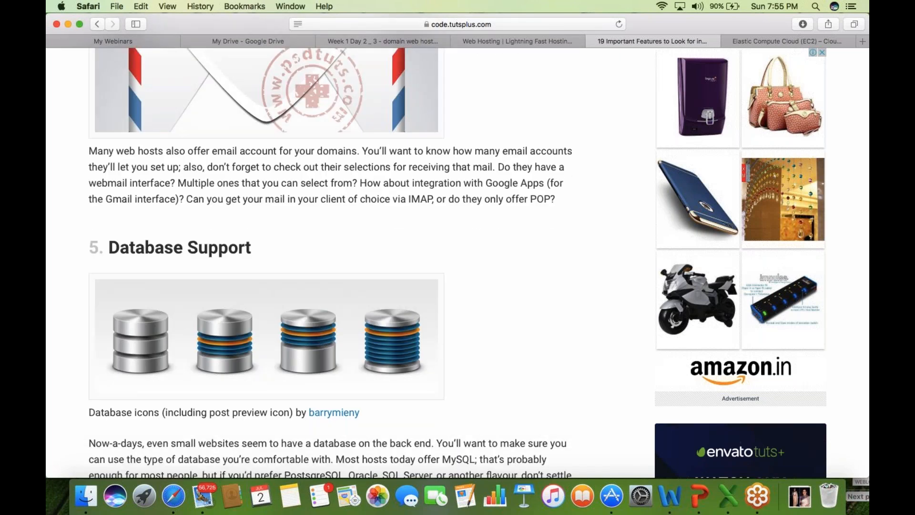
{"action": "scroll", "coordinate": [331, 257], "scroll_direction": "down", "scroll_amount": 5}
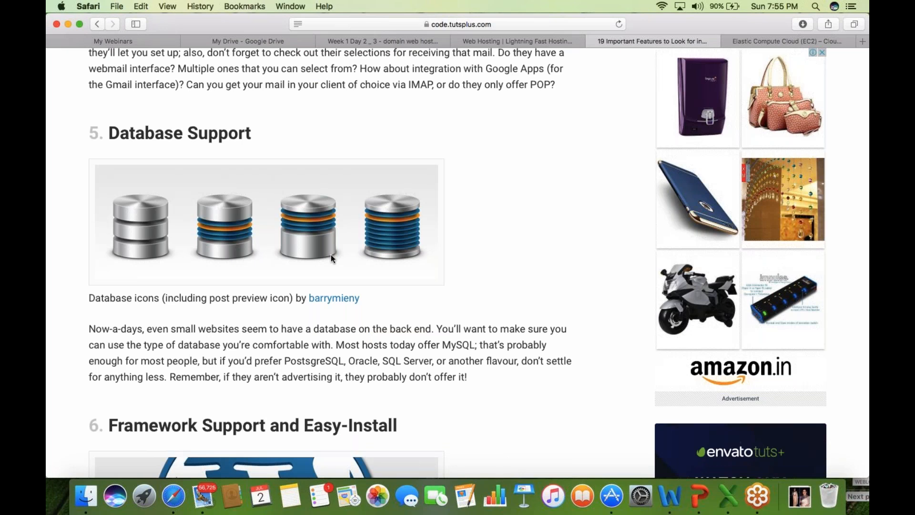
{"action": "scroll", "coordinate": [331, 258], "scroll_direction": "down", "scroll_amount": 1}
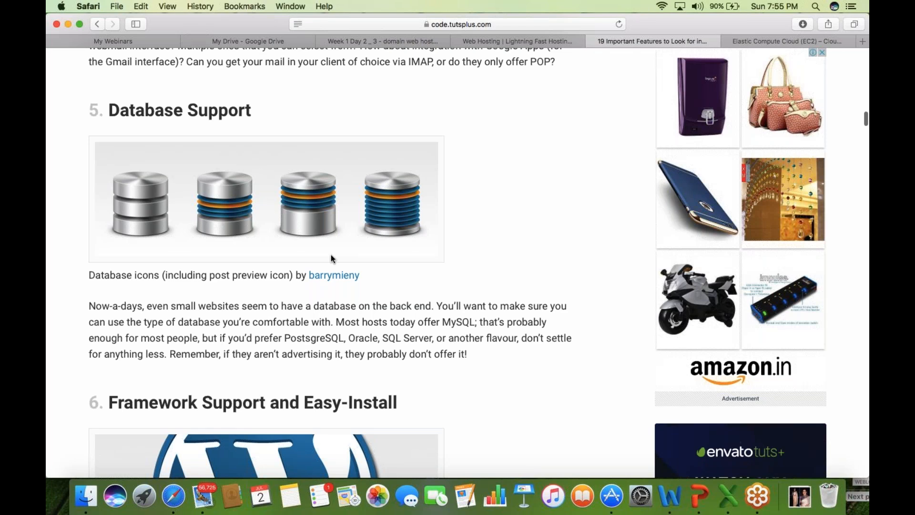
{"action": "scroll", "coordinate": [331, 258], "scroll_direction": "down", "scroll_amount": 5}
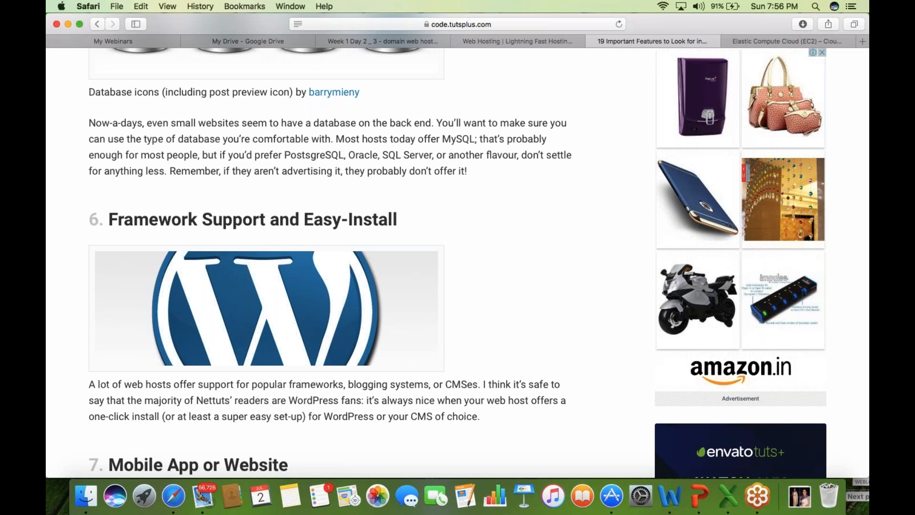
- Scroll from Cron Jobs past Language Support, Site Backup and Choice of OS to '18. Up-Time'
{"action": "scroll", "coordinate": [333, 262], "scroll_direction": "down", "scroll_amount": 1}
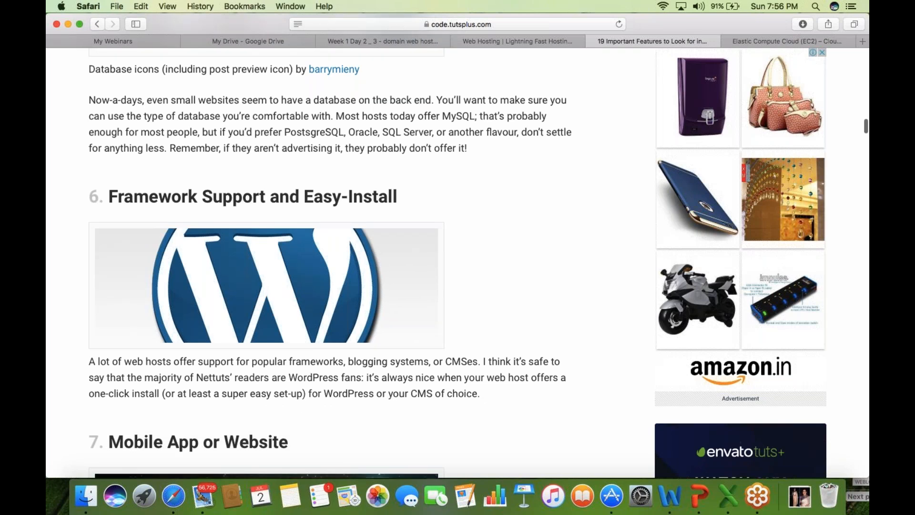
{"action": "scroll", "coordinate": [333, 263], "scroll_direction": "down", "scroll_amount": 5}
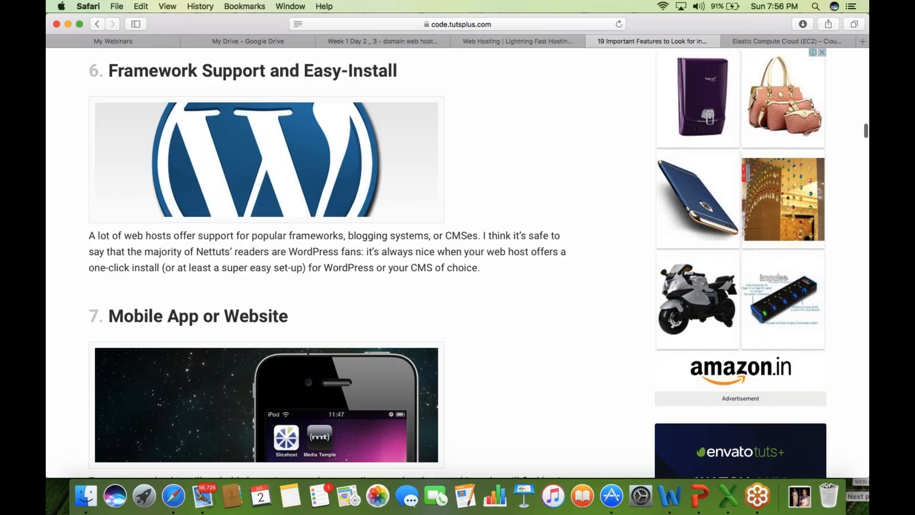
{"action": "scroll", "coordinate": [333, 262], "scroll_direction": "down", "scroll_amount": 5}
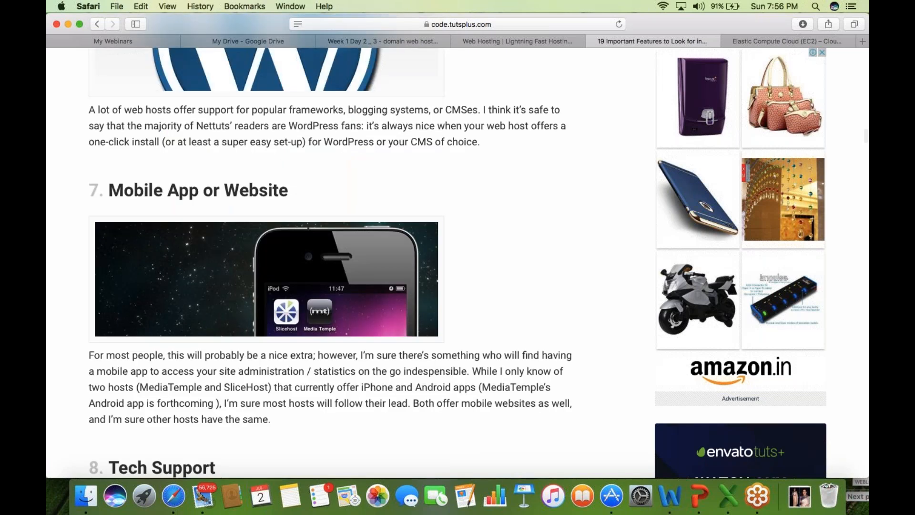
{"action": "scroll", "coordinate": [334, 262], "scroll_direction": "down", "scroll_amount": 1}
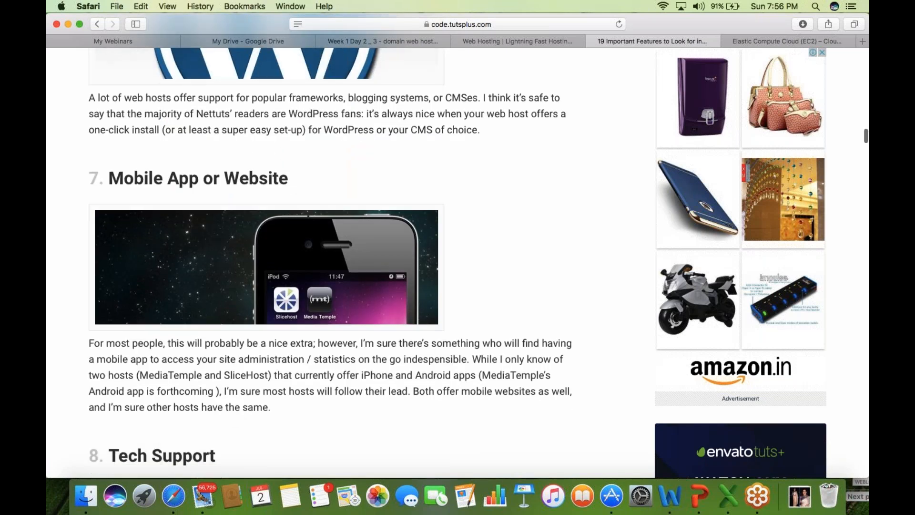
{"action": "scroll", "coordinate": [334, 262], "scroll_direction": "down", "scroll_amount": 7}
{"action": "scroll", "coordinate": [334, 262], "scroll_direction": "down", "scroll_amount": 4}
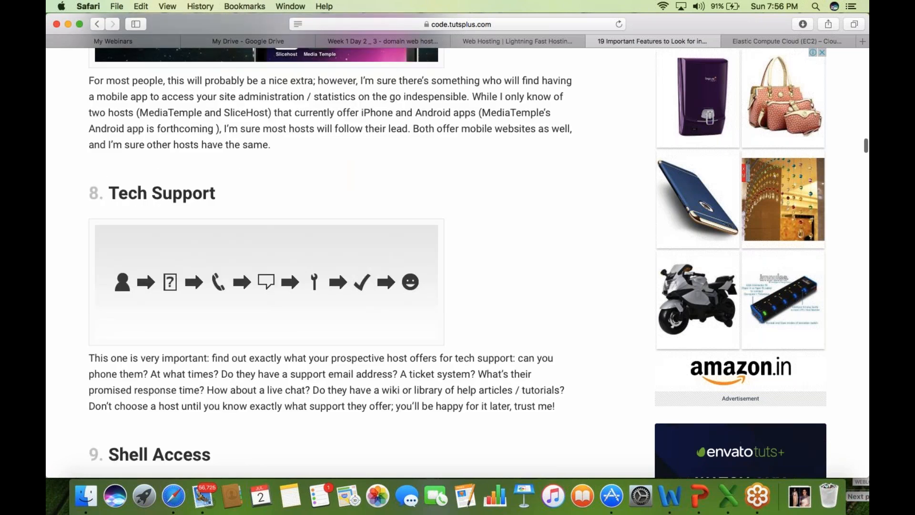
{"action": "scroll", "coordinate": [334, 262], "scroll_direction": "down", "scroll_amount": 8}
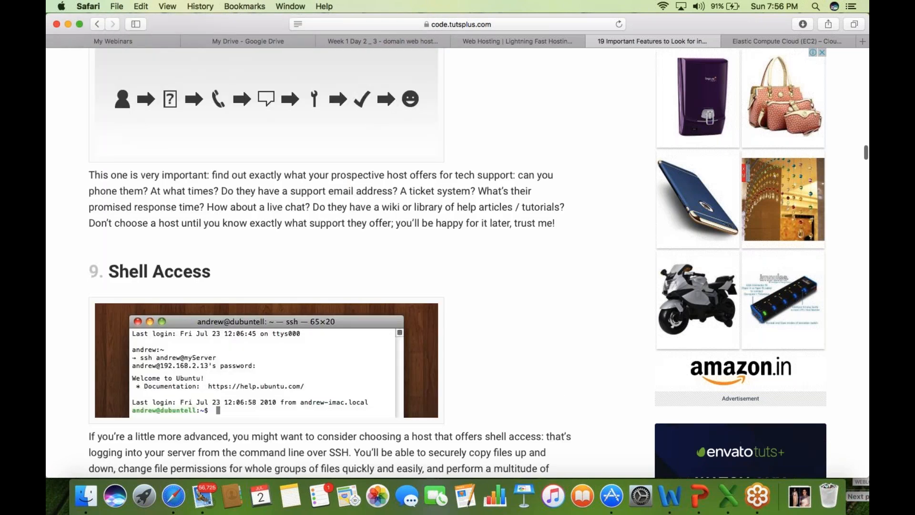
{"action": "scroll", "coordinate": [333, 262], "scroll_direction": "down", "scroll_amount": 4}
{"action": "scroll", "coordinate": [333, 262], "scroll_direction": "down", "scroll_amount": 1}
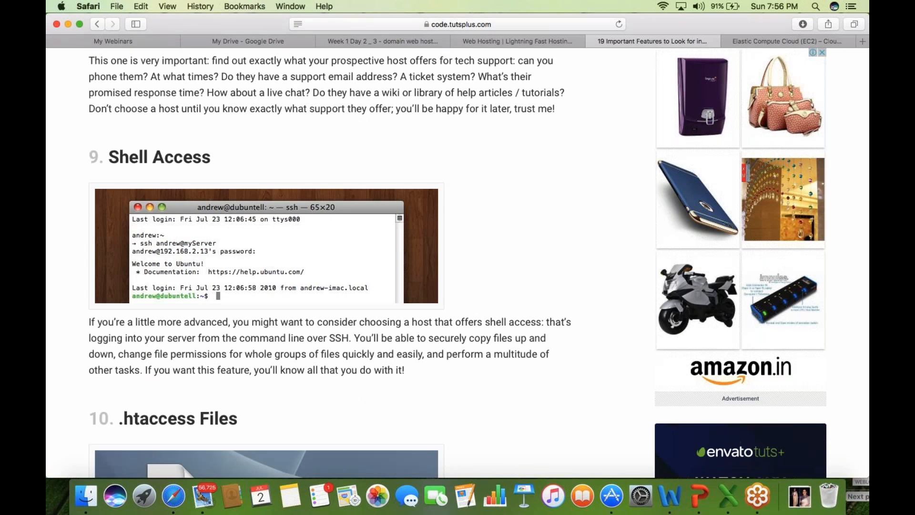
{"action": "scroll", "coordinate": [334, 262], "scroll_direction": "down", "scroll_amount": 1}
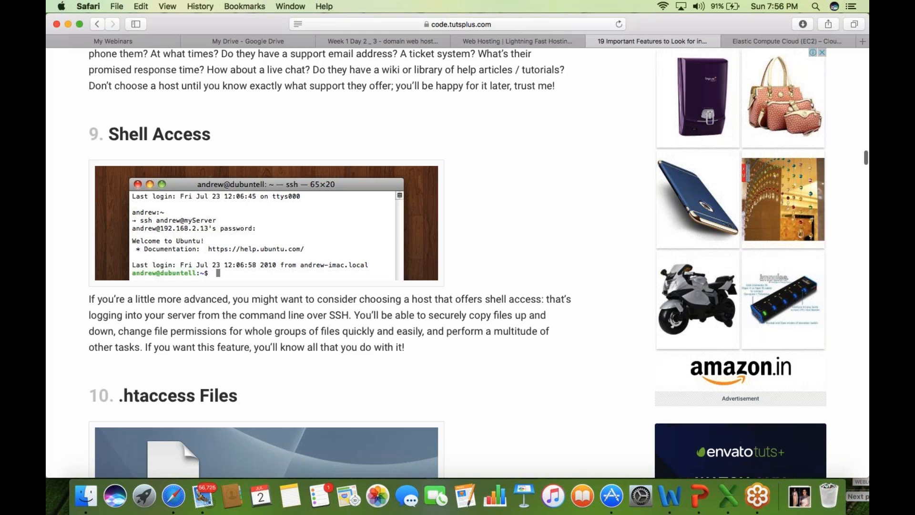
{"action": "scroll", "coordinate": [333, 262], "scroll_direction": "down", "scroll_amount": 9}
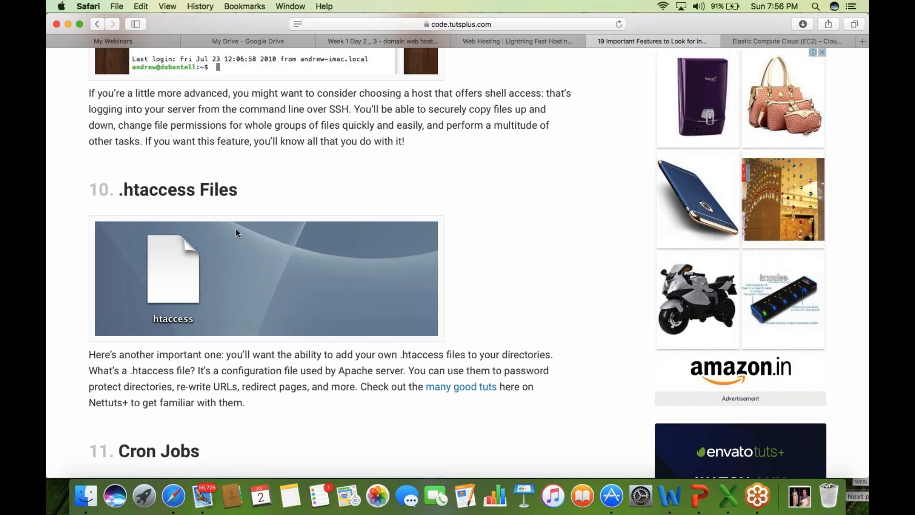
{"action": "scroll", "coordinate": [236, 229], "scroll_direction": "down", "scroll_amount": 2}
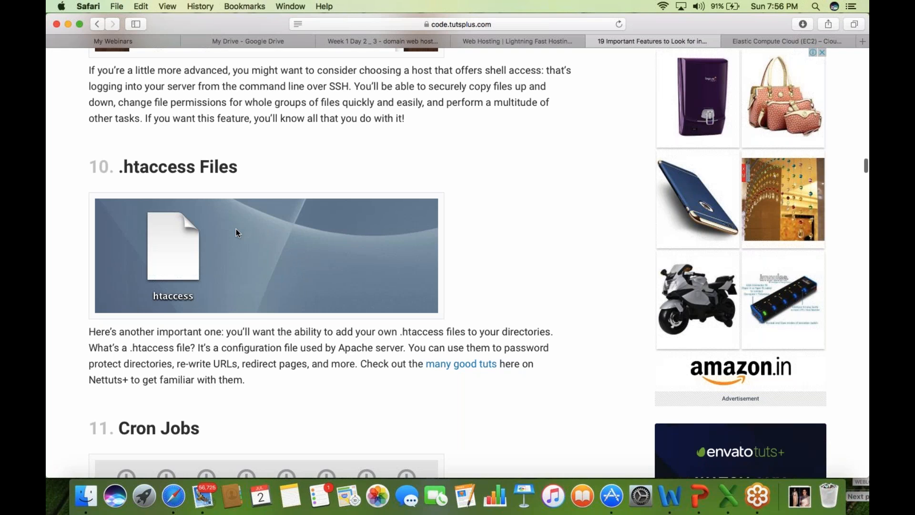
{"action": "scroll", "coordinate": [236, 230], "scroll_direction": "down", "scroll_amount": 10}
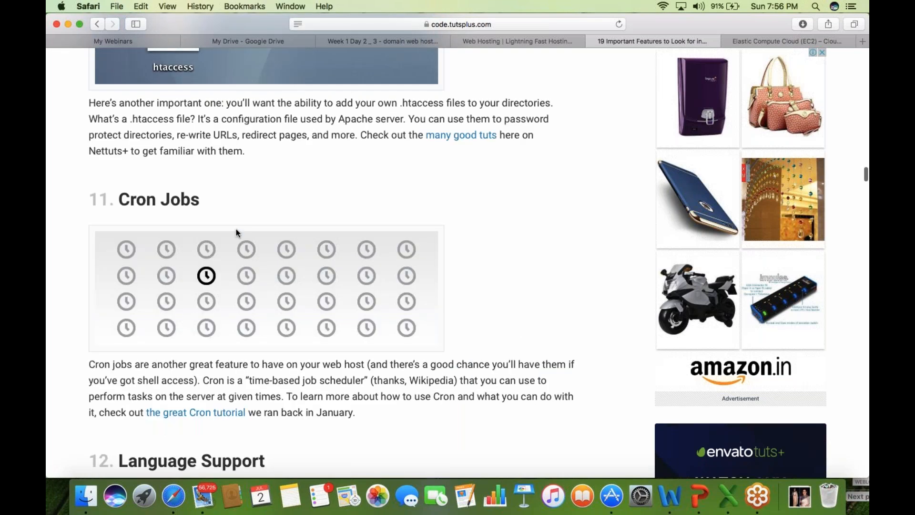
{"action": "scroll", "coordinate": [237, 233], "scroll_direction": "down", "scroll_amount": 2}
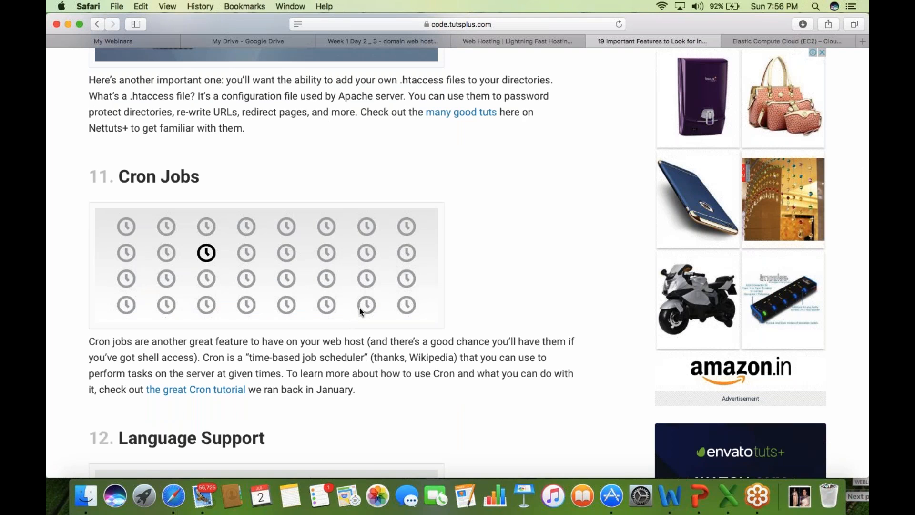
{"action": "scroll", "coordinate": [360, 309], "scroll_direction": "down", "scroll_amount": 2}
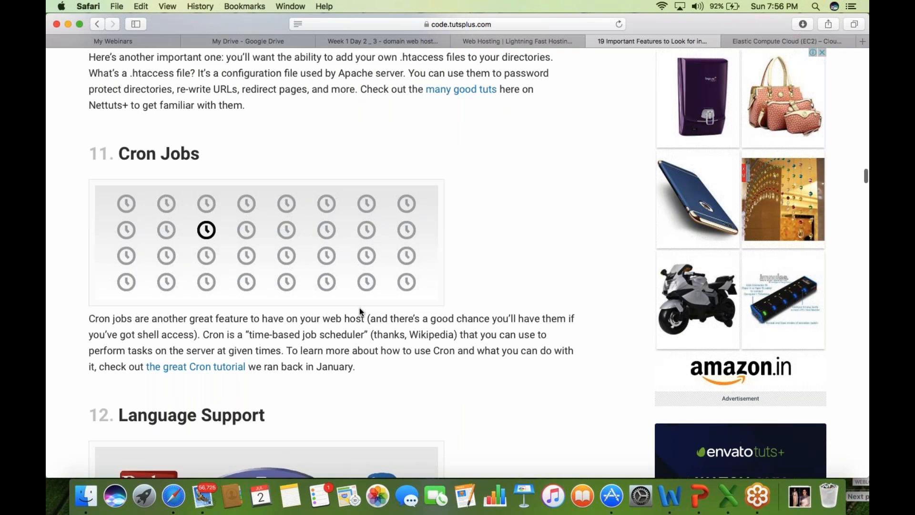
{"action": "scroll", "coordinate": [359, 310], "scroll_direction": "down", "scroll_amount": 10}
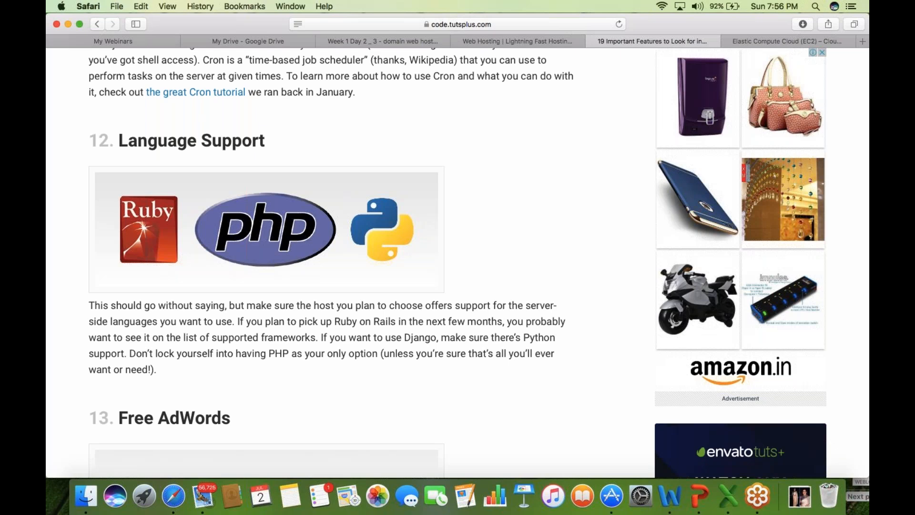
{"action": "scroll", "coordinate": [333, 248], "scroll_direction": "down", "scroll_amount": 1}
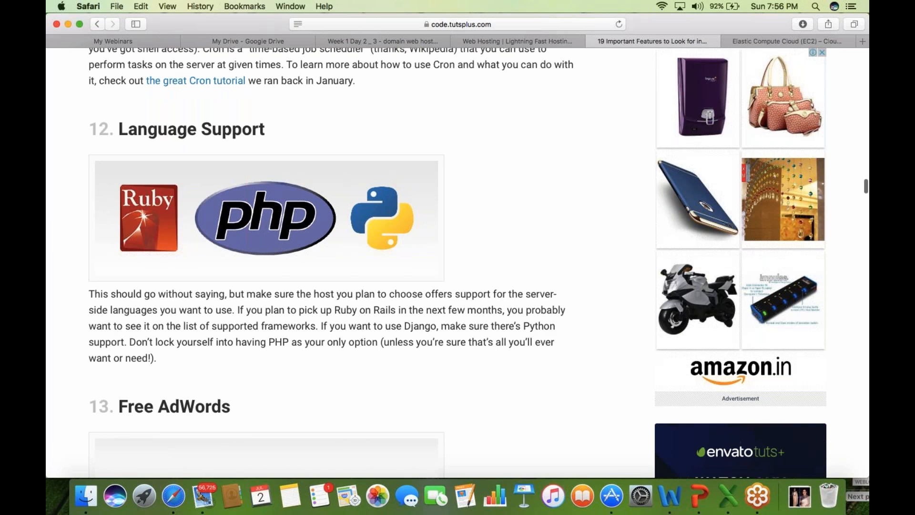
{"action": "scroll", "coordinate": [334, 262], "scroll_direction": "down", "scroll_amount": 10}
{"action": "scroll", "coordinate": [333, 262], "scroll_direction": "down", "scroll_amount": 2}
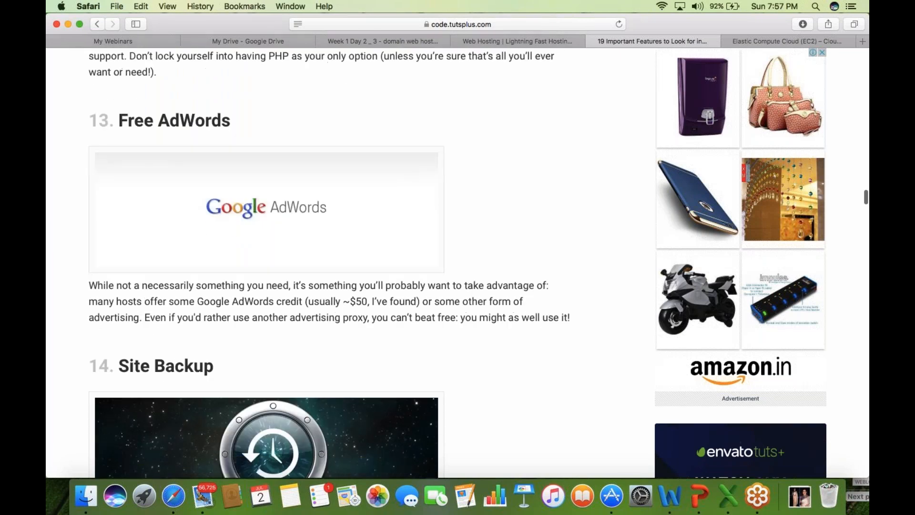
{"action": "scroll", "coordinate": [334, 263], "scroll_direction": "down", "scroll_amount": 6}
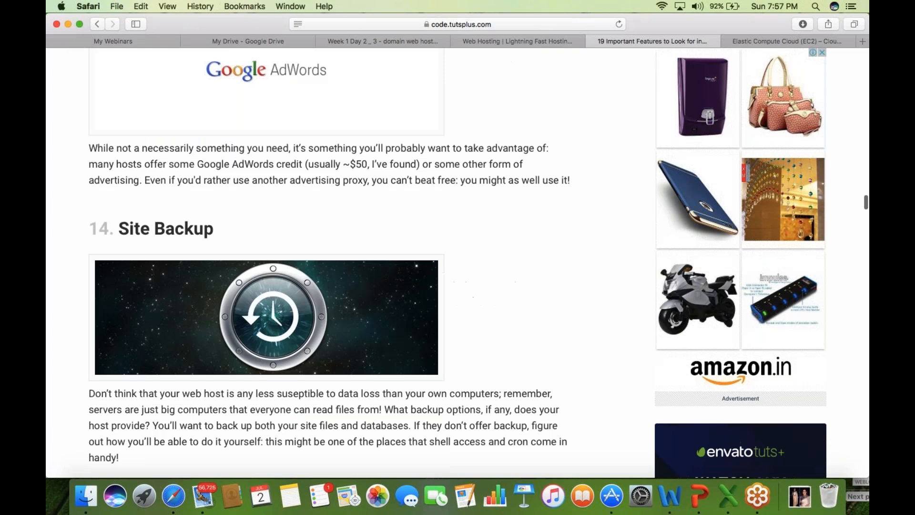
{"action": "scroll", "coordinate": [333, 262], "scroll_direction": "down", "scroll_amount": 4}
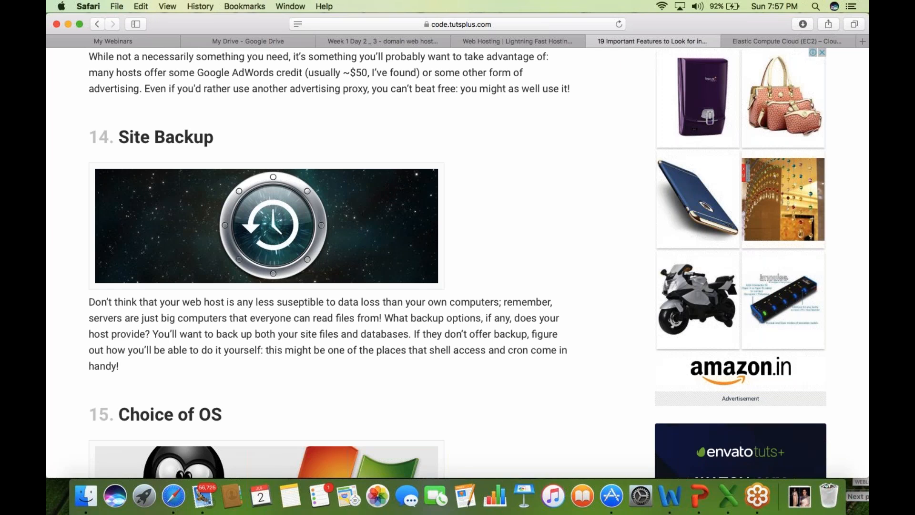
{"action": "scroll", "coordinate": [334, 262], "scroll_direction": "down", "scroll_amount": 1}
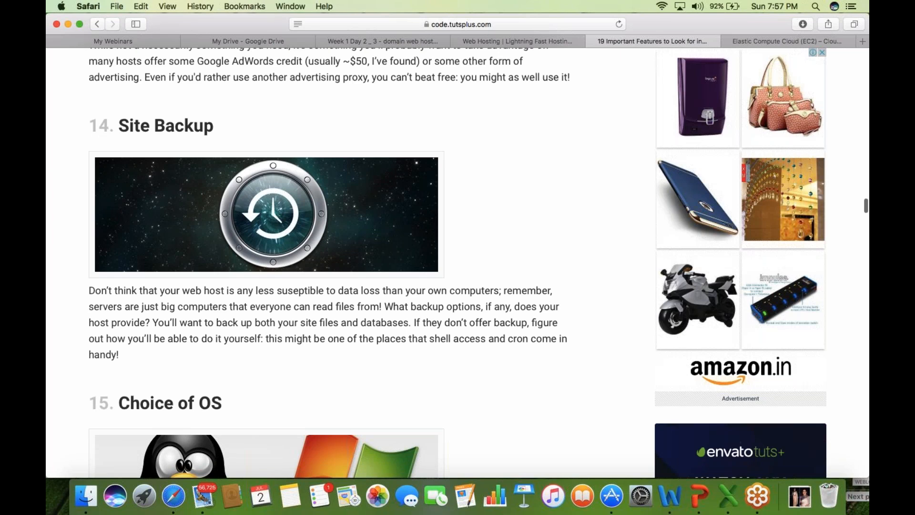
{"action": "scroll", "coordinate": [334, 263], "scroll_direction": "down", "scroll_amount": 5}
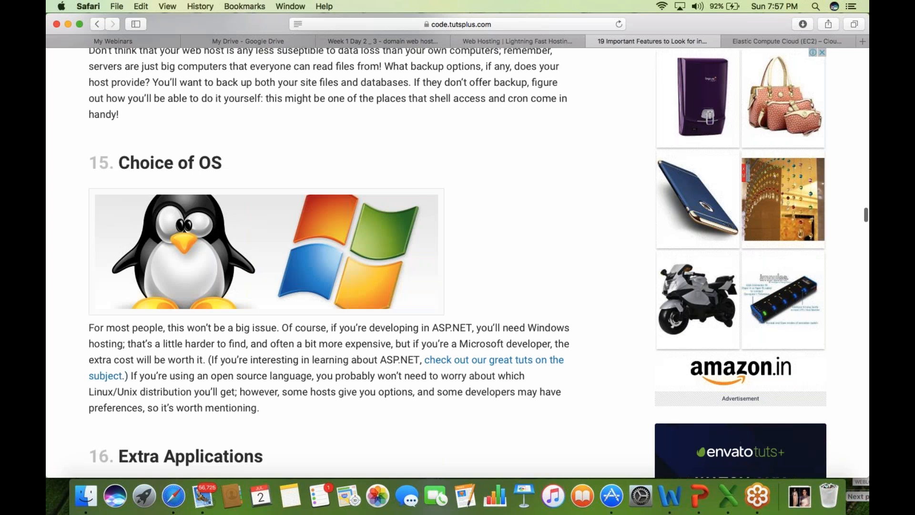
{"action": "scroll", "coordinate": [333, 262], "scroll_direction": "down", "scroll_amount": 2}
{"action": "scroll", "coordinate": [334, 262], "scroll_direction": "down", "scroll_amount": 1}
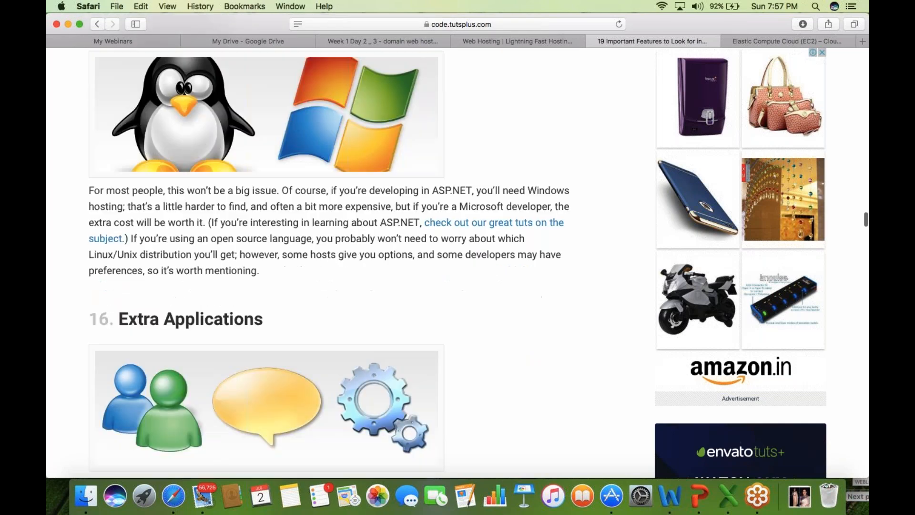
{"action": "scroll", "coordinate": [333, 262], "scroll_direction": "down", "scroll_amount": 2}
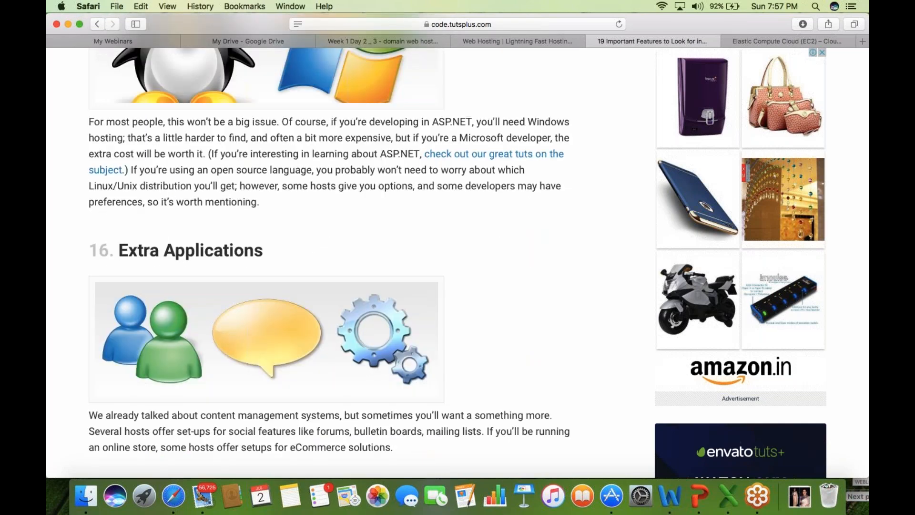
{"action": "scroll", "coordinate": [334, 262], "scroll_direction": "down", "scroll_amount": 3}
{"action": "scroll", "coordinate": [334, 262], "scroll_direction": "down", "scroll_amount": 1}
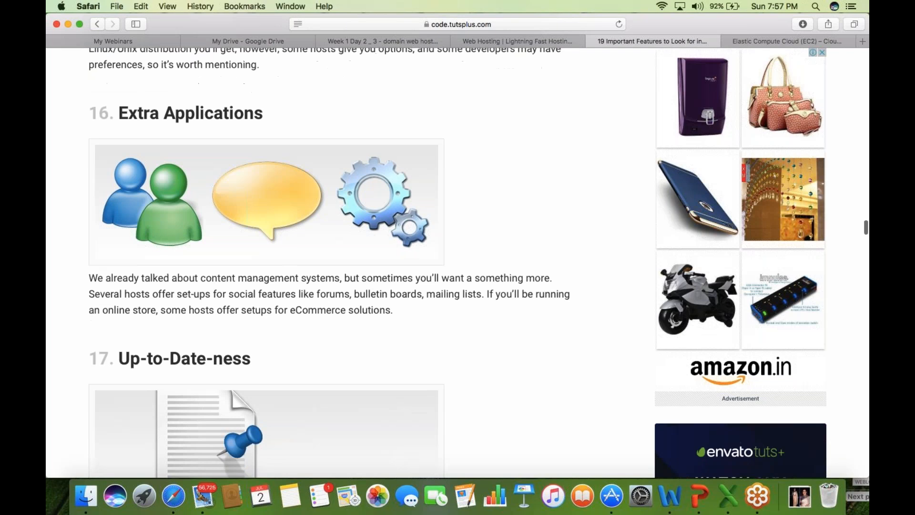
{"action": "scroll", "coordinate": [333, 262], "scroll_direction": "down", "scroll_amount": 5}
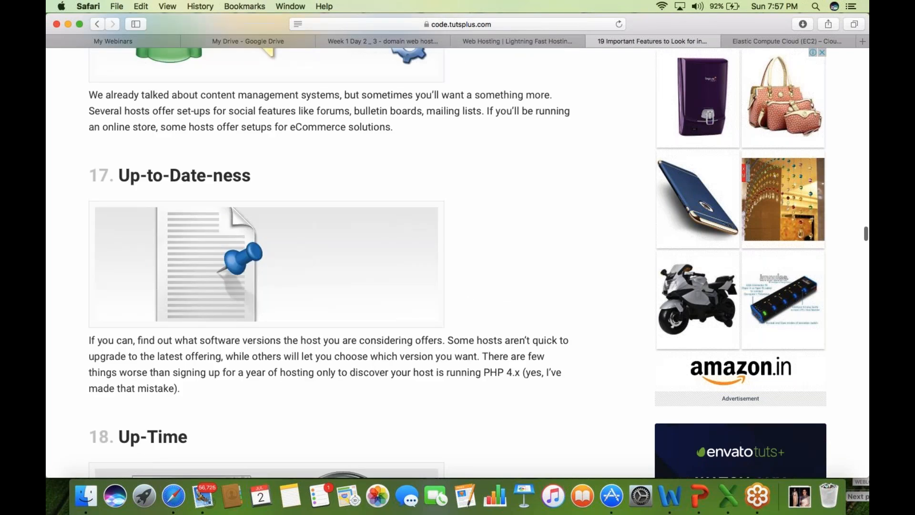
{"action": "scroll", "coordinate": [334, 262], "scroll_direction": "down", "scroll_amount": 2}
{"action": "scroll", "coordinate": [334, 262], "scroll_direction": "down", "scroll_amount": 5}
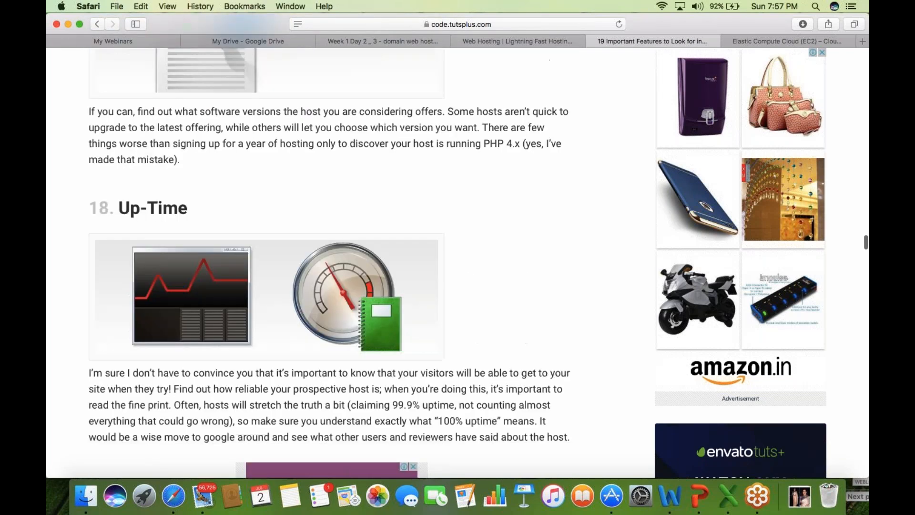
- Read to the '19. Free Domain' section and Conclusion, then return to the Web Hosting slides
{"action": "scroll", "coordinate": [310, 433], "scroll_direction": "down", "scroll_amount": 1}
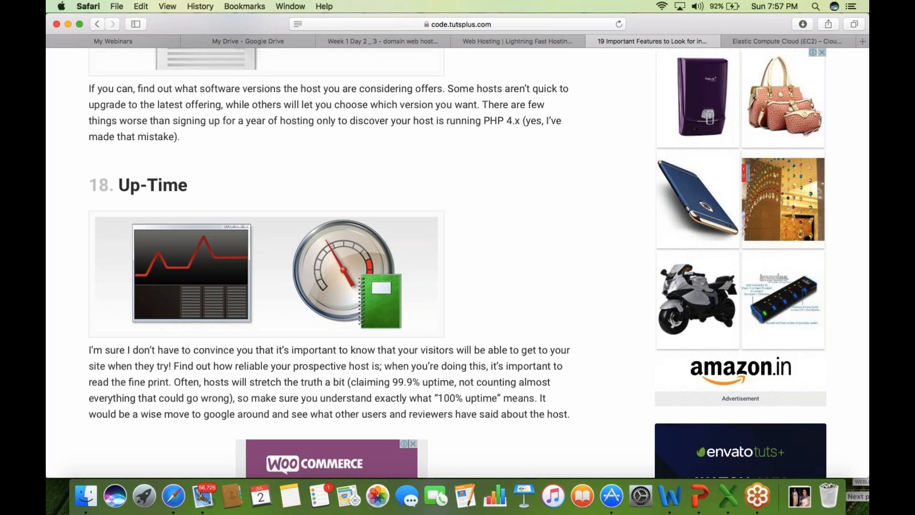
{"action": "left_click", "coordinate": [861, 153]}
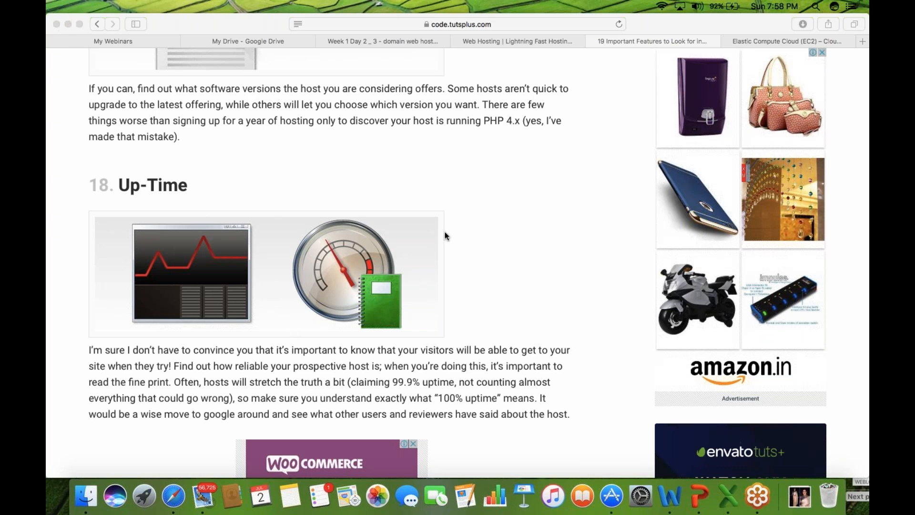
{"action": "left_click", "coordinate": [476, 257]}
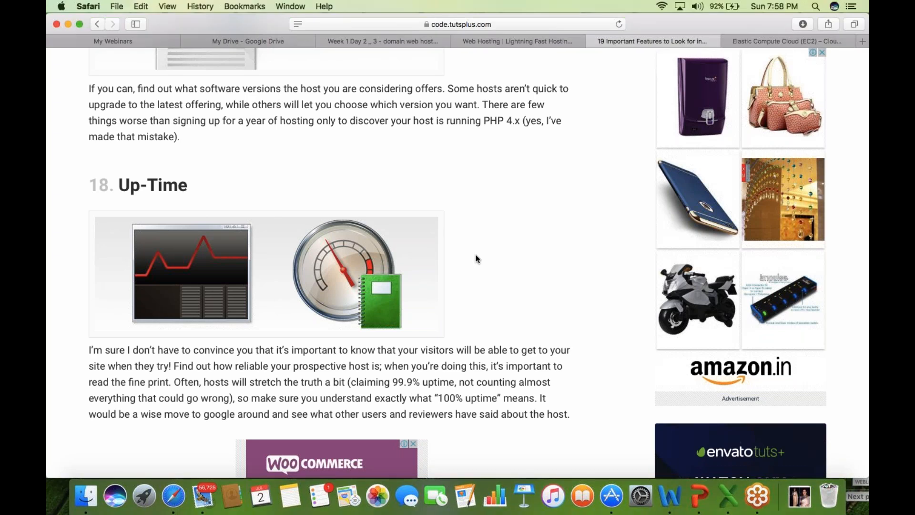
{"action": "scroll", "coordinate": [476, 259], "scroll_direction": "down", "scroll_amount": 1}
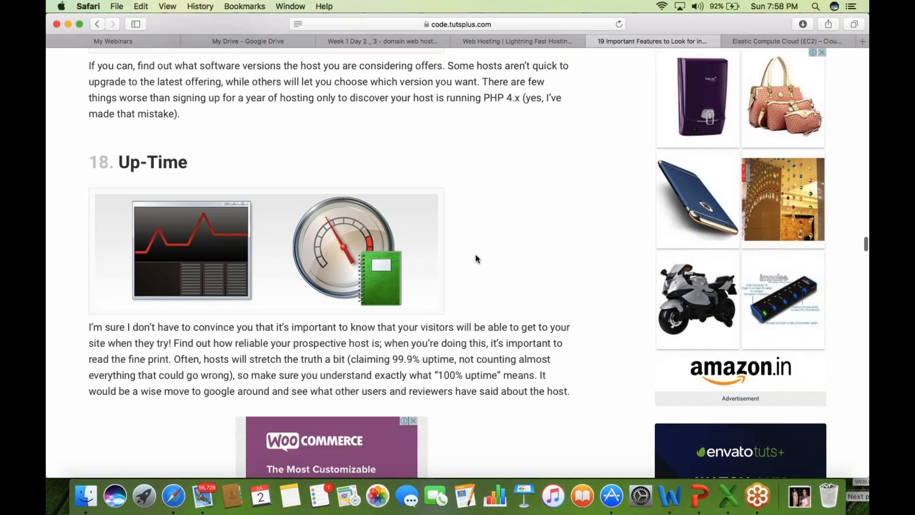
{"action": "scroll", "coordinate": [477, 259], "scroll_direction": "down", "scroll_amount": 3}
{"action": "scroll", "coordinate": [477, 258], "scroll_direction": "down", "scroll_amount": 10}
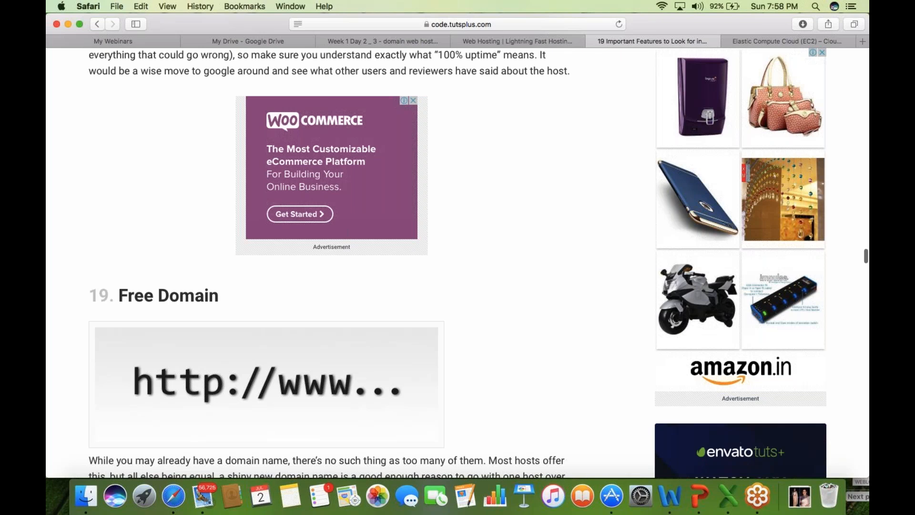
{"action": "scroll", "coordinate": [334, 262], "scroll_direction": "down", "scroll_amount": 5}
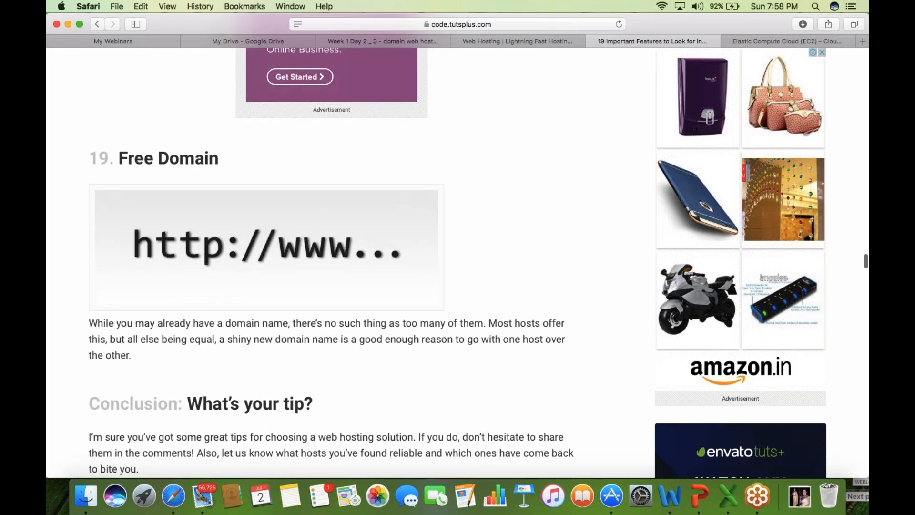
{"action": "scroll", "coordinate": [334, 262], "scroll_direction": "down", "scroll_amount": 1}
{"action": "scroll", "coordinate": [333, 263], "scroll_direction": "down", "scroll_amount": 6}
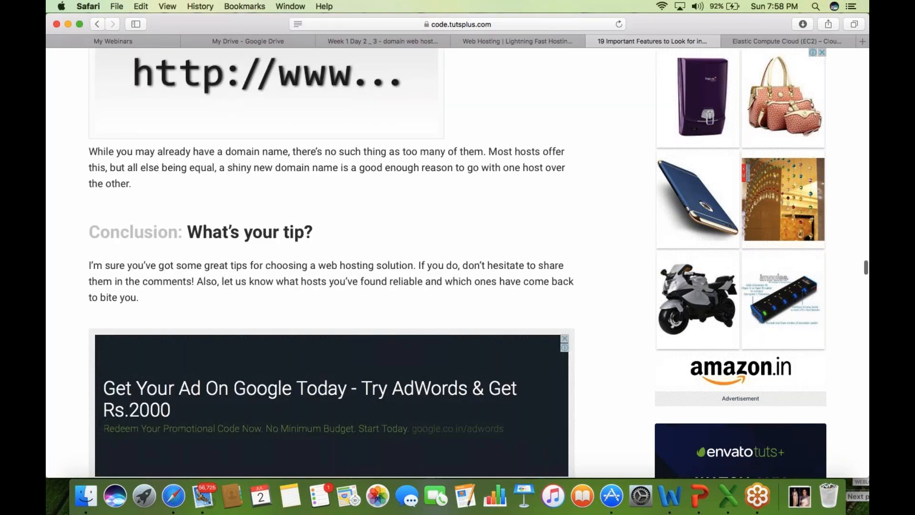
{"action": "scroll", "coordinate": [333, 262], "scroll_direction": "up", "scroll_amount": 2}
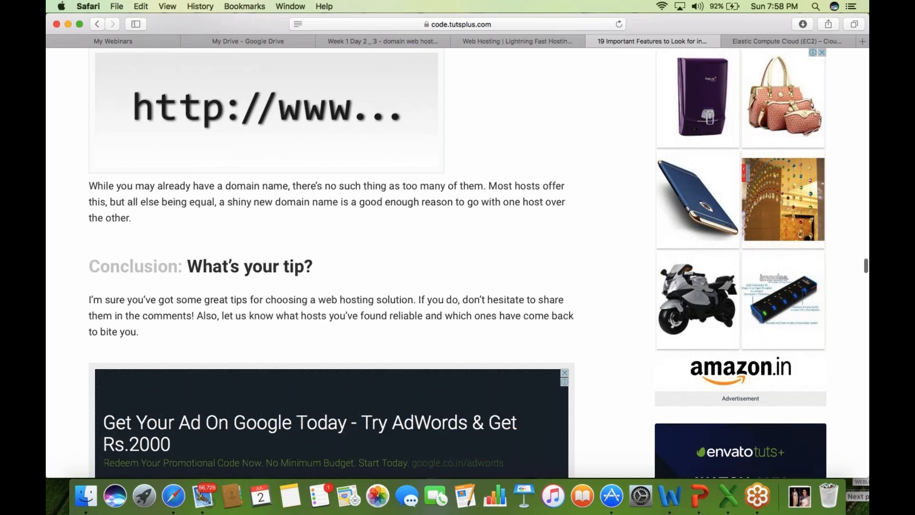
{"action": "scroll", "coordinate": [334, 262], "scroll_direction": "up", "scroll_amount": 8}
{"action": "left_click", "coordinate": [400, 42]}
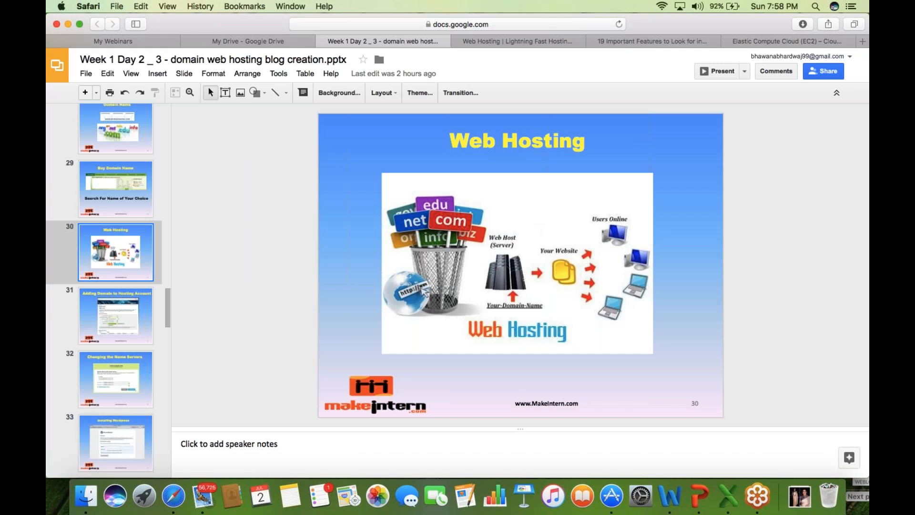
- Show slide 31 'Adding Domain to Hosting Account', then switch back to the GoDaddy Web Hosting tab
{"action": "left_click", "coordinate": [132, 329]}
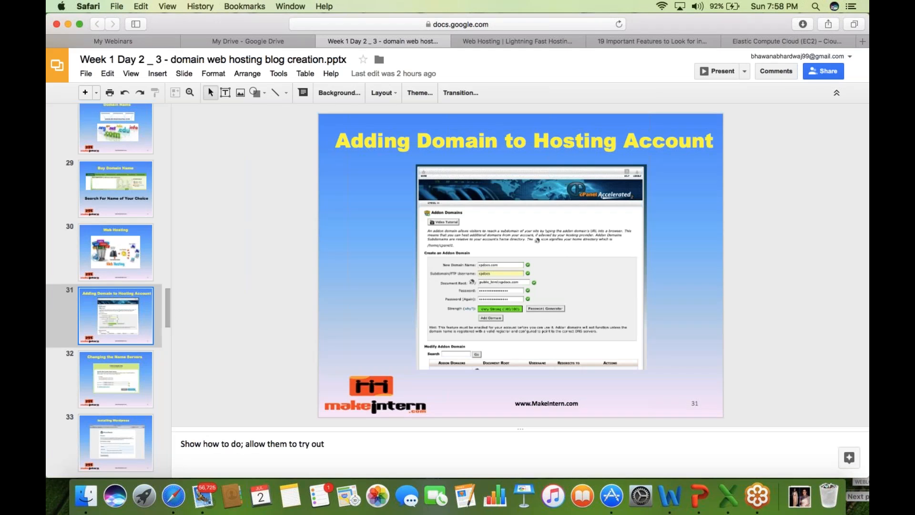
{"action": "left_click", "coordinate": [556, 41]}
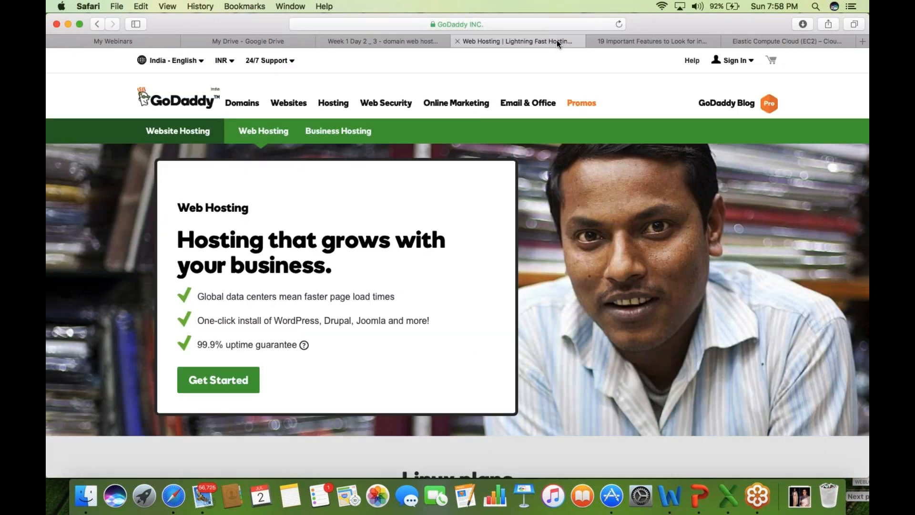
- Add the Deluxe Linux hosting plan to the cart at 36 months for ₹11,124.00
{"action": "scroll", "coordinate": [126, 450], "scroll_direction": "down", "scroll_amount": 1}
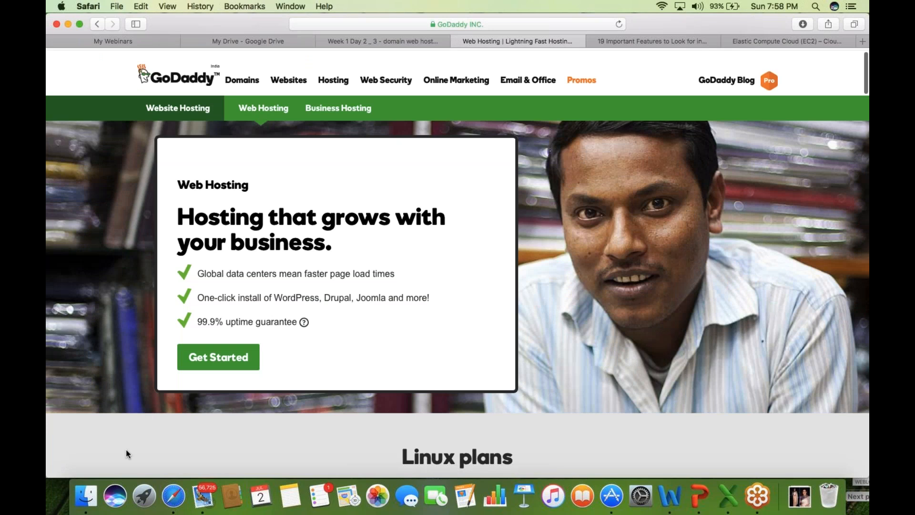
{"action": "scroll", "coordinate": [126, 450], "scroll_direction": "down", "scroll_amount": 5}
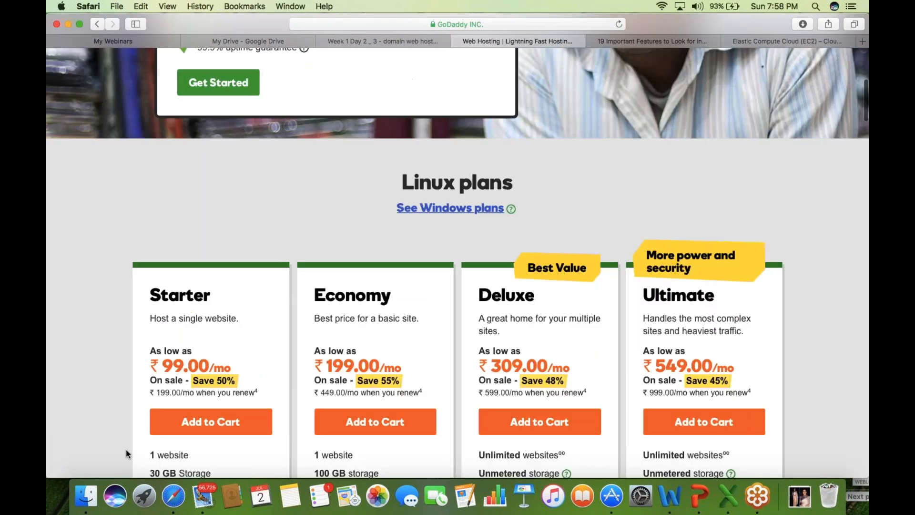
{"action": "scroll", "coordinate": [126, 450], "scroll_direction": "down", "scroll_amount": 3}
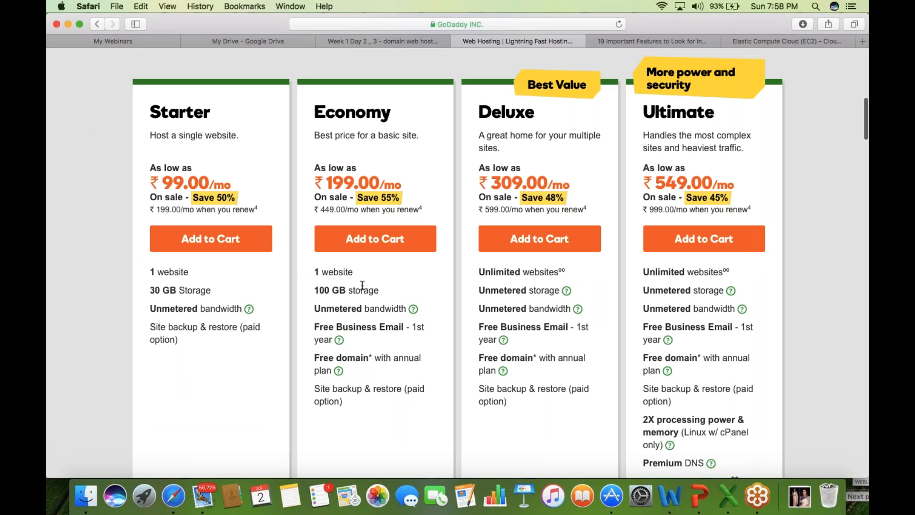
{"action": "left_click", "coordinate": [671, 152]}
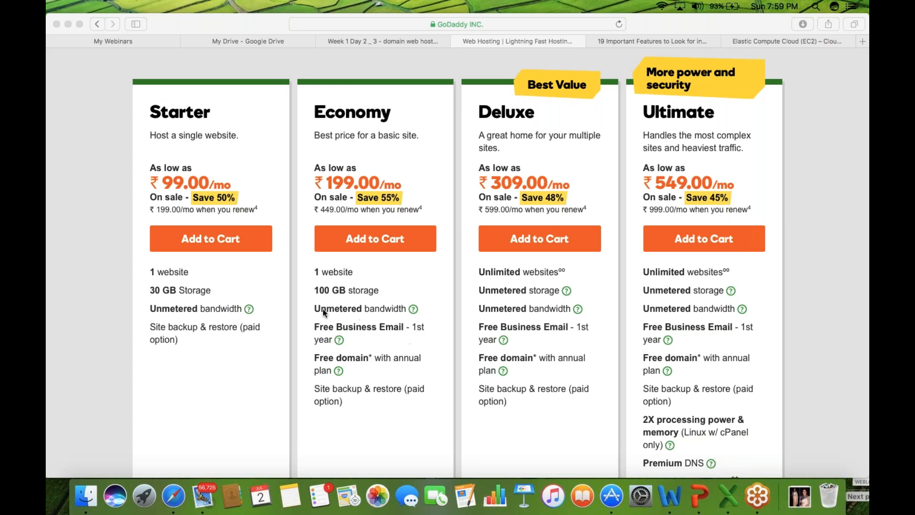
{"action": "left_click", "coordinate": [393, 299]}
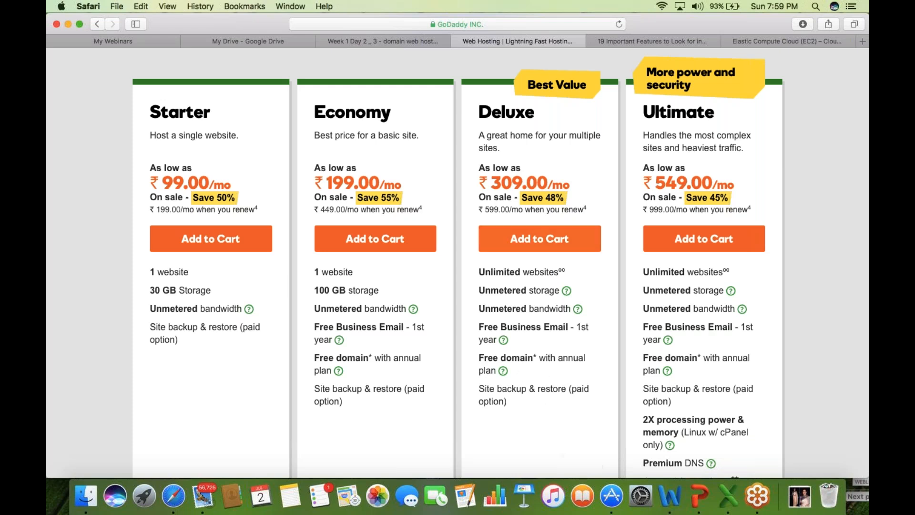
{"action": "left_click", "coordinate": [539, 237]}
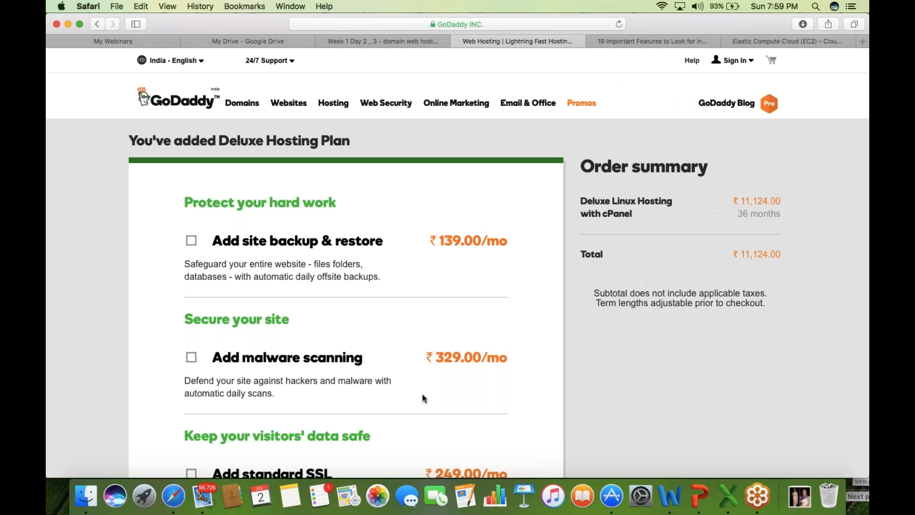
- Leave the backup, malware and SSL add-ons unchecked and continue to the free domain offer
{"action": "scroll", "coordinate": [422, 393], "scroll_direction": "down", "scroll_amount": 1}
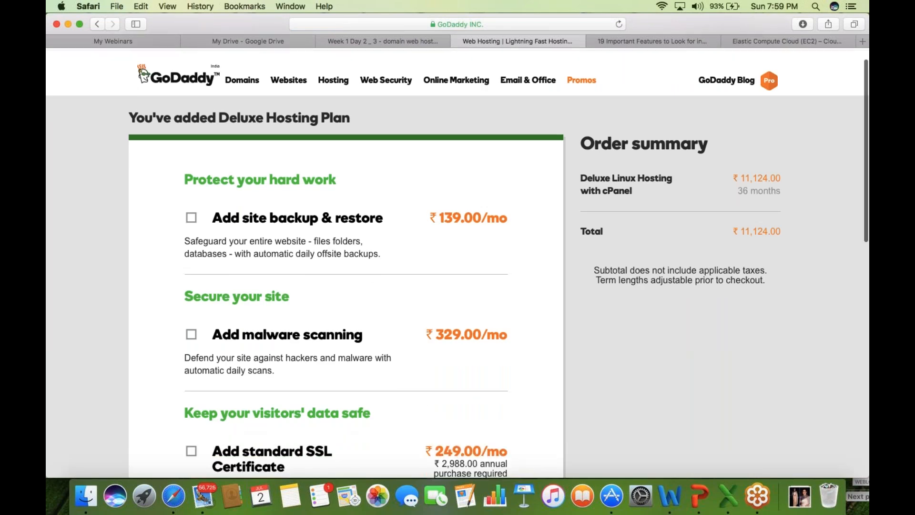
{"action": "scroll", "coordinate": [458, 262], "scroll_direction": "down", "scroll_amount": 4}
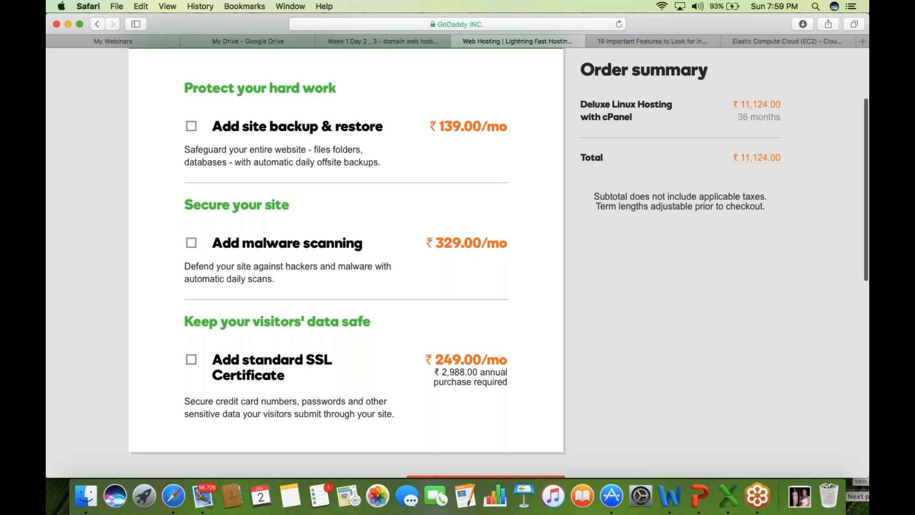
{"action": "scroll", "coordinate": [457, 262], "scroll_direction": "down", "scroll_amount": 6}
{"action": "left_click", "coordinate": [503, 365]}
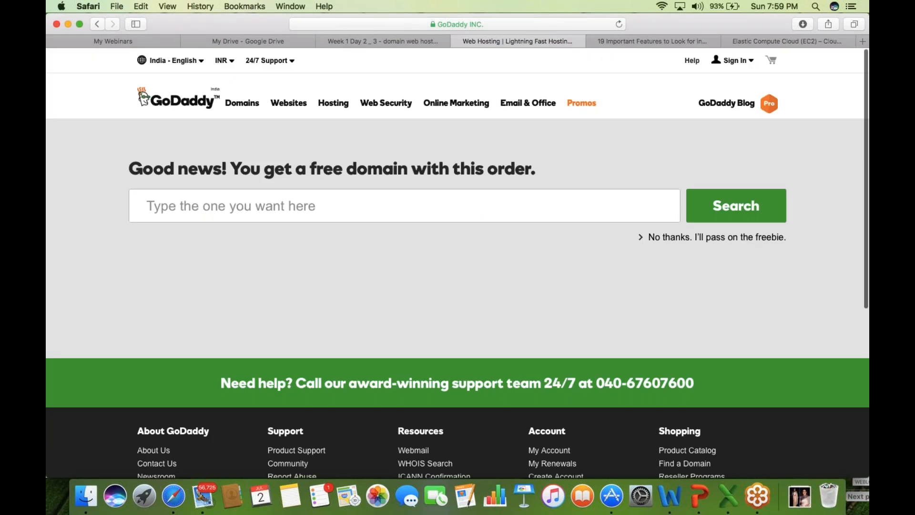
- Search availability of 'digipass' as the free domain name
{"action": "left_click", "coordinate": [362, 206]}
{"action": "type", "text": "digi"}
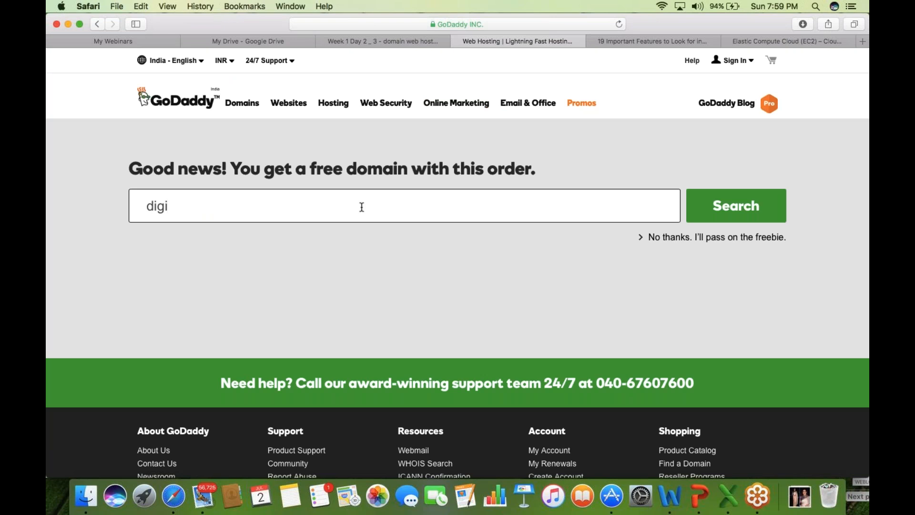
{"action": "key", "text": "BackSpace"}
{"action": "type", "text": "ipass"}
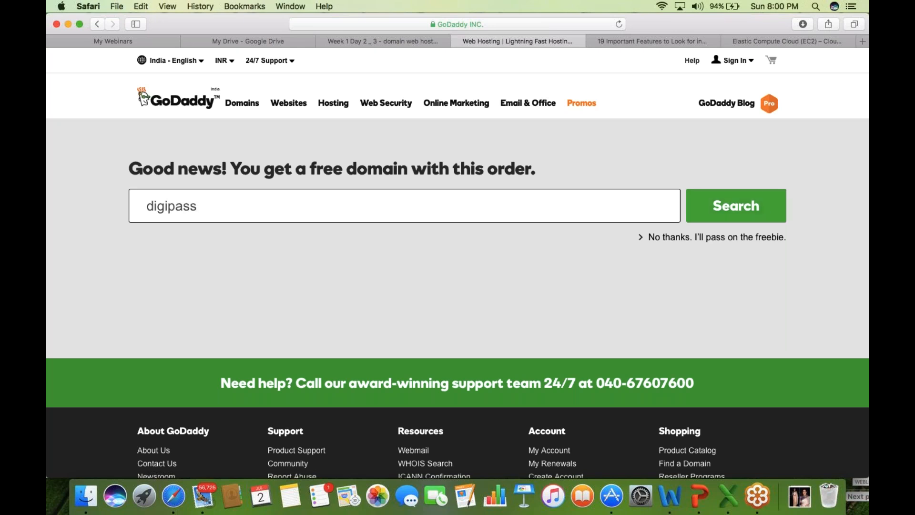
{"action": "left_click", "coordinate": [762, 210]}
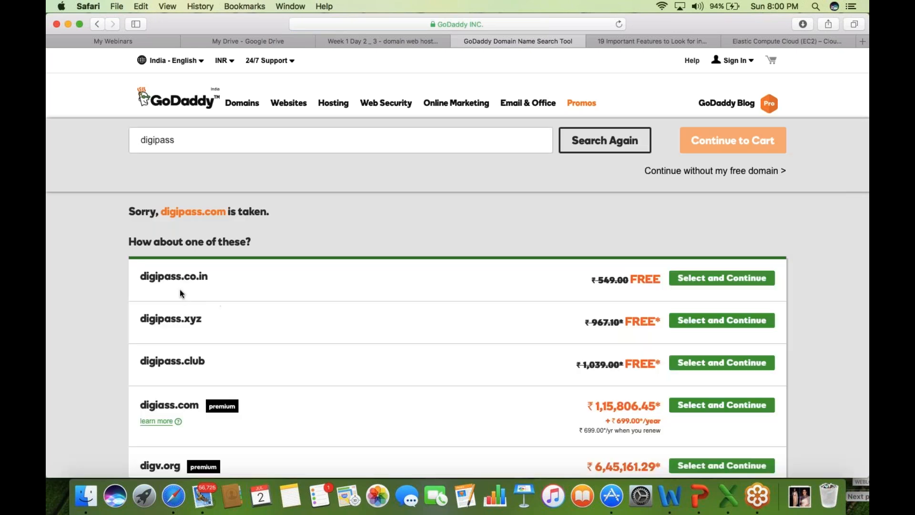
- Select digipass.co.in as the free domain and continue to the cart
{"action": "left_click", "coordinate": [713, 277]}
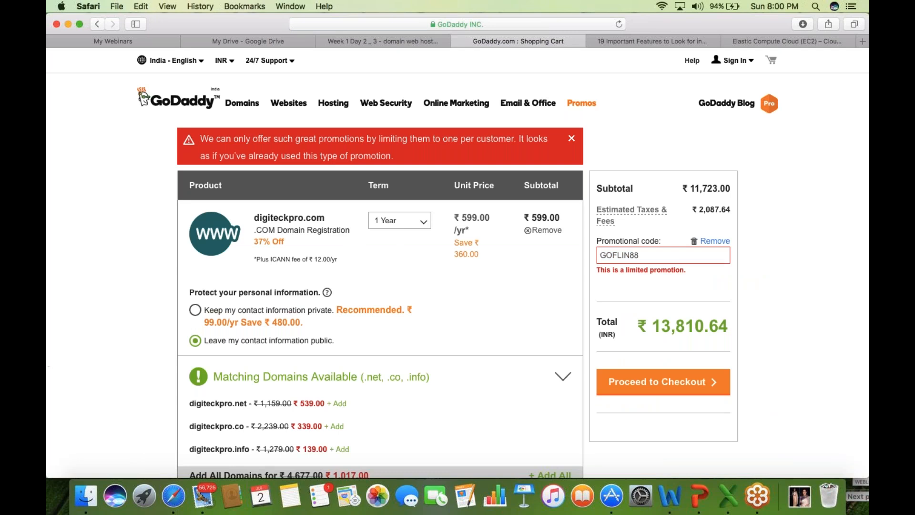
- Change the Deluxe Linux Hosting term to 12 Months, bringing the total to ₹6,419.76
{"action": "left_click", "coordinate": [48, 365]}
{"action": "key", "text": "Down"}
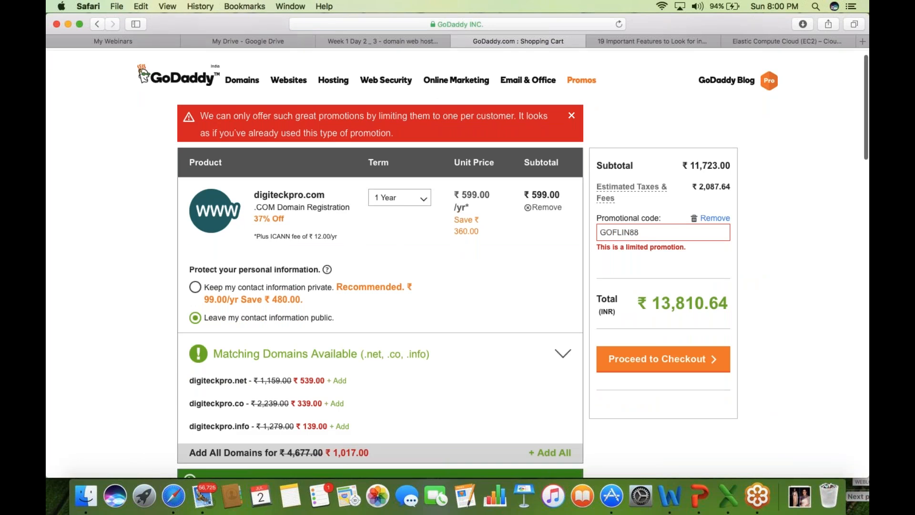
{"action": "key", "text": "Down"}
{"action": "key", "text": "Down"}
{"action": "key", "text": "Down"}
{"action": "key", "text": "Down"}
{"action": "key", "text": "Down"}
{"action": "key", "text": "Down"}
{"action": "key", "text": "Down"}
{"action": "key", "text": "Down"}
{"action": "key", "text": "Down"}
{"action": "key", "text": "Down"}
{"action": "key", "text": "Down"}
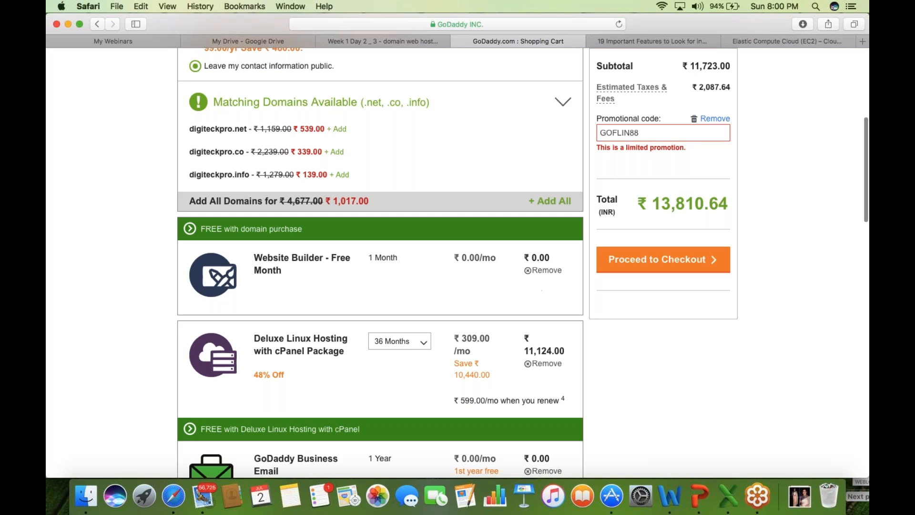
{"action": "key", "text": "Down"}
{"action": "key", "text": "Down"}
{"action": "key", "text": "Down"}
{"action": "key", "text": "Down"}
{"action": "key", "text": "Down"}
{"action": "key", "text": "Down"}
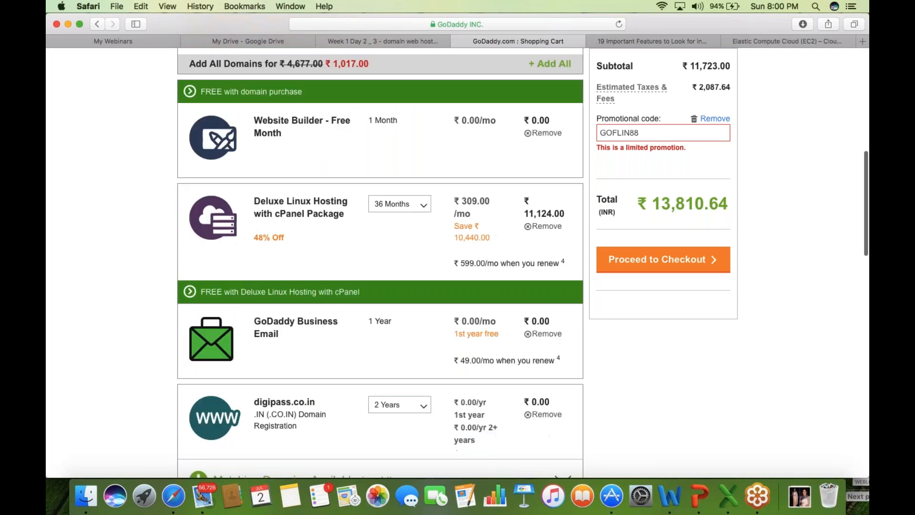
{"action": "left_click", "coordinate": [425, 211]}
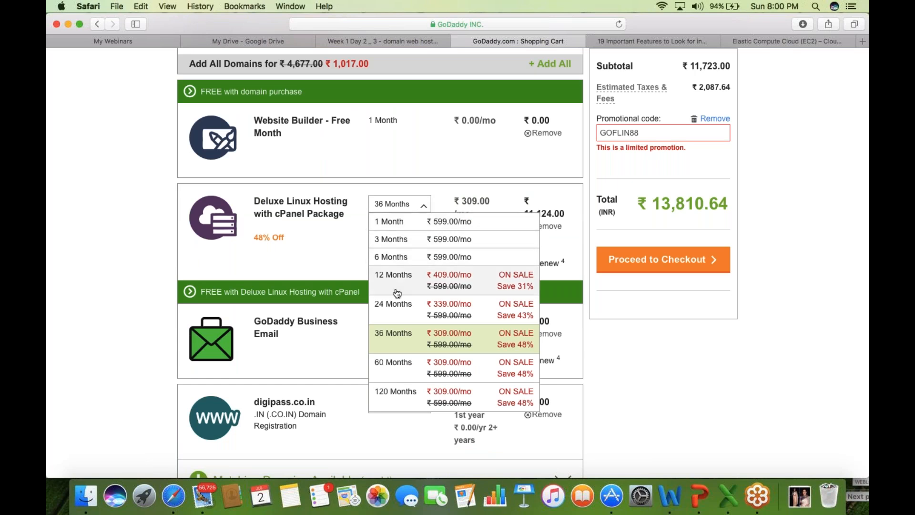
{"action": "left_click", "coordinate": [424, 279]}
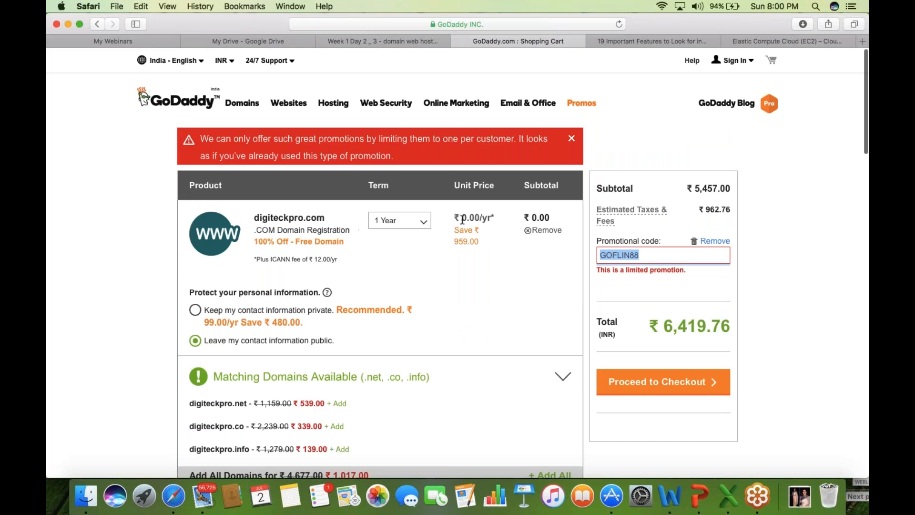
- Remove digipass.co.in from the cart, leaving a ₹4,908.00 subtotal and ₹5,804.88 total
{"action": "left_click_drag", "start_coordinate": [461, 219], "coordinate": [564, 225]}
{"action": "left_click", "coordinate": [564, 225]}
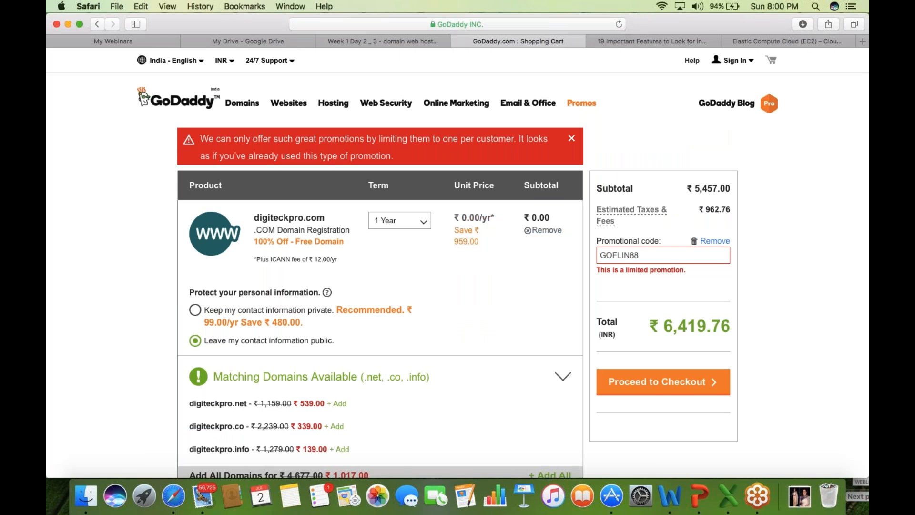
{"action": "scroll", "coordinate": [457, 257], "scroll_direction": "down", "scroll_amount": 1}
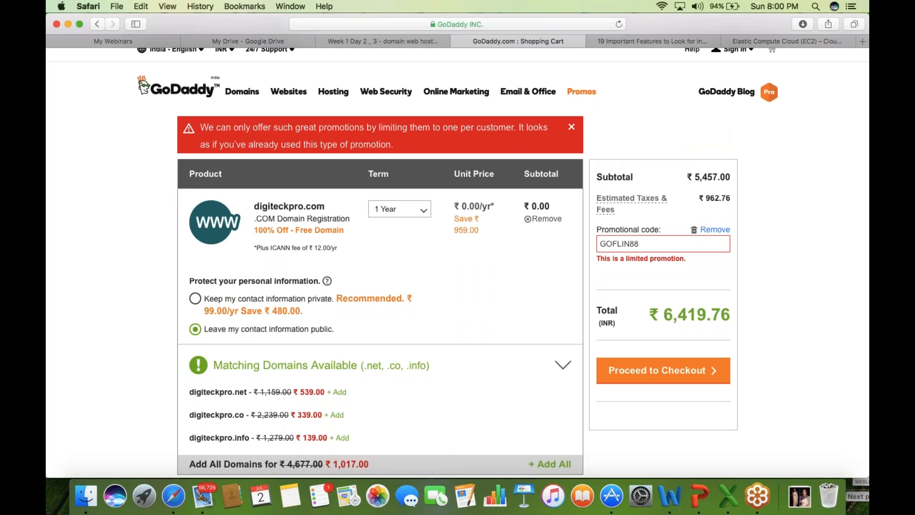
{"action": "scroll", "coordinate": [458, 258], "scroll_direction": "down", "scroll_amount": 10}
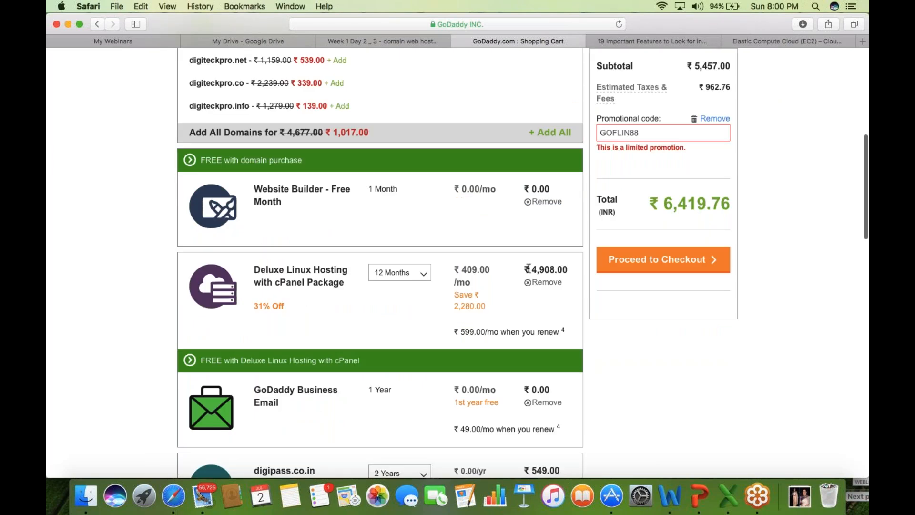
{"action": "left_click_drag", "start_coordinate": [530, 270], "coordinate": [564, 270]}
{"action": "scroll", "coordinate": [563, 271], "scroll_direction": "down", "scroll_amount": 1}
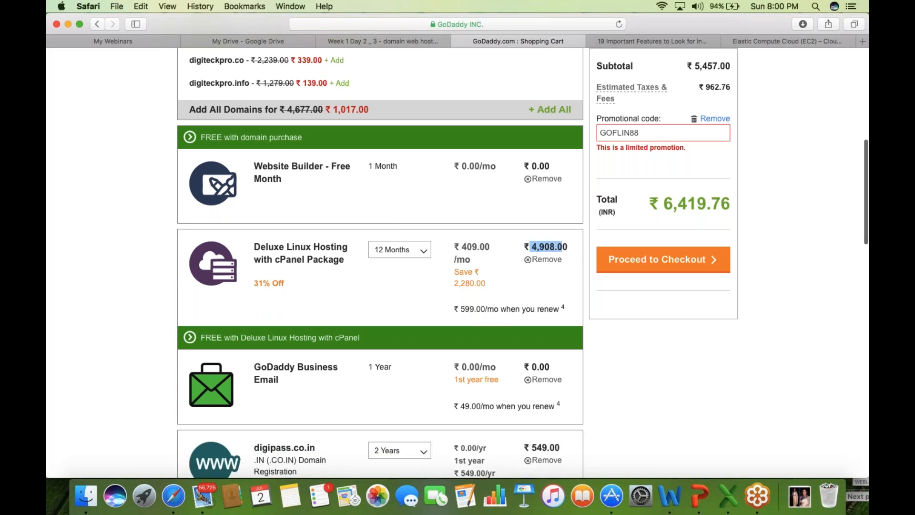
{"action": "scroll", "coordinate": [187, 138], "scroll_direction": "down", "scroll_amount": 8}
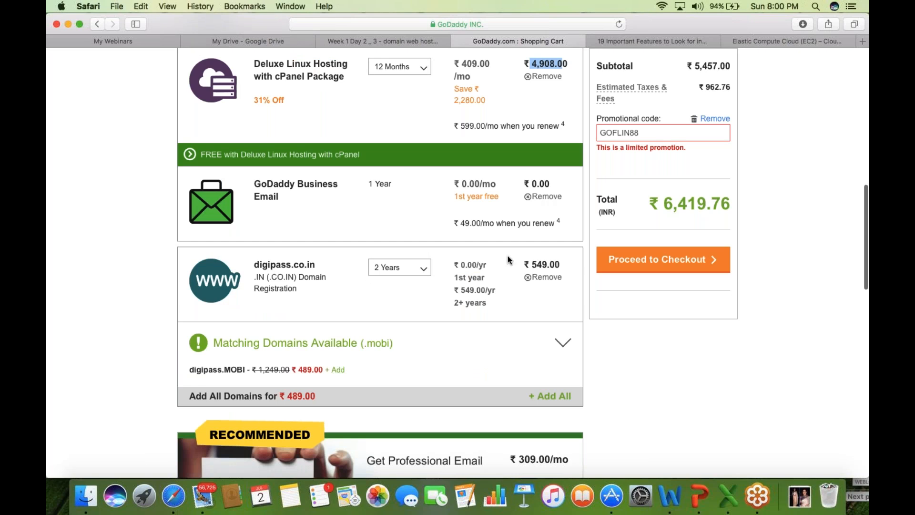
{"action": "left_click", "coordinate": [550, 282]}
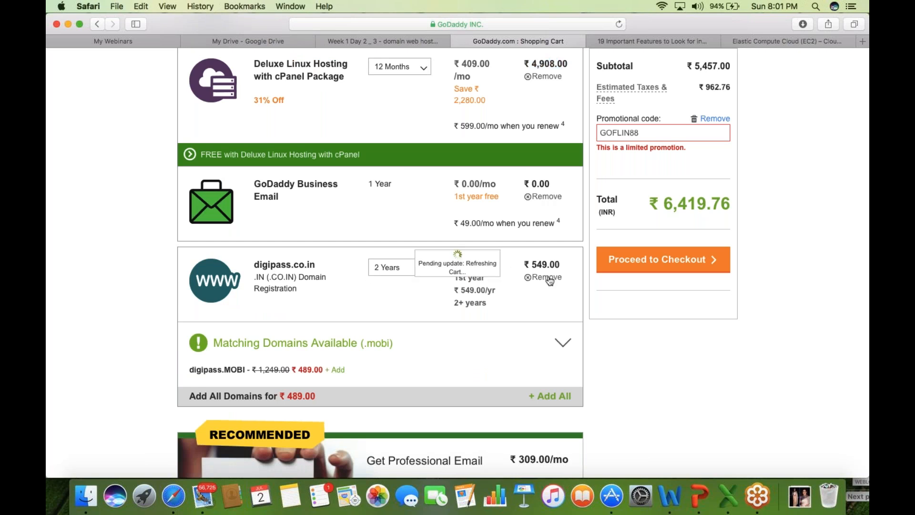
{"action": "left_click", "coordinate": [96, 330]}
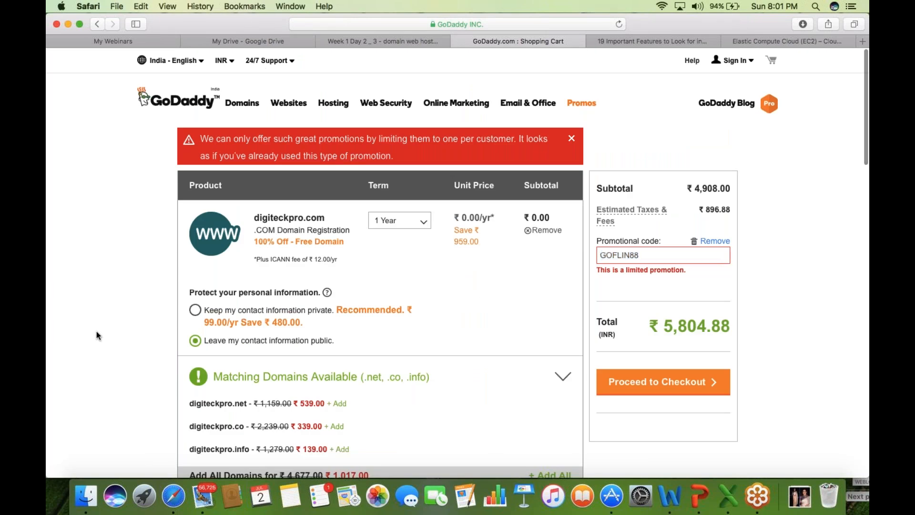
- Review the cart and proceed to checkout, reaching the GoDaddy Sign in page
{"action": "scroll", "coordinate": [96, 331], "scroll_direction": "down", "scroll_amount": 2}
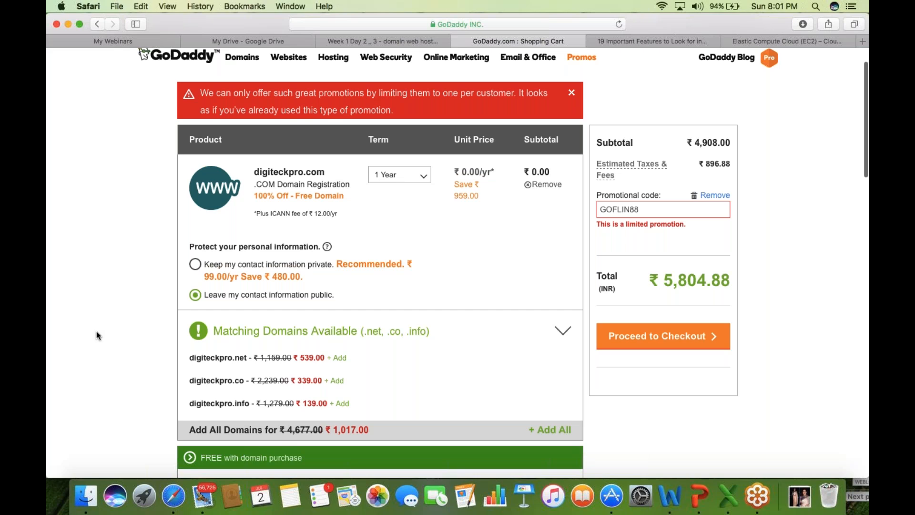
{"action": "scroll", "coordinate": [96, 331], "scroll_direction": "down", "scroll_amount": 8}
{"action": "scroll", "coordinate": [96, 336], "scroll_direction": "down", "scroll_amount": 4}
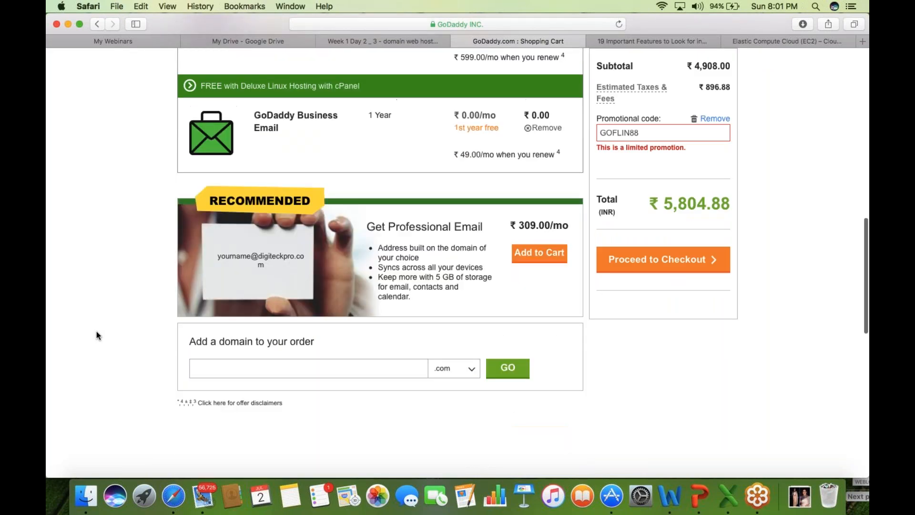
{"action": "scroll", "coordinate": [96, 331], "scroll_direction": "up", "scroll_amount": 1}
{"action": "scroll", "coordinate": [97, 332], "scroll_direction": "up", "scroll_amount": 7}
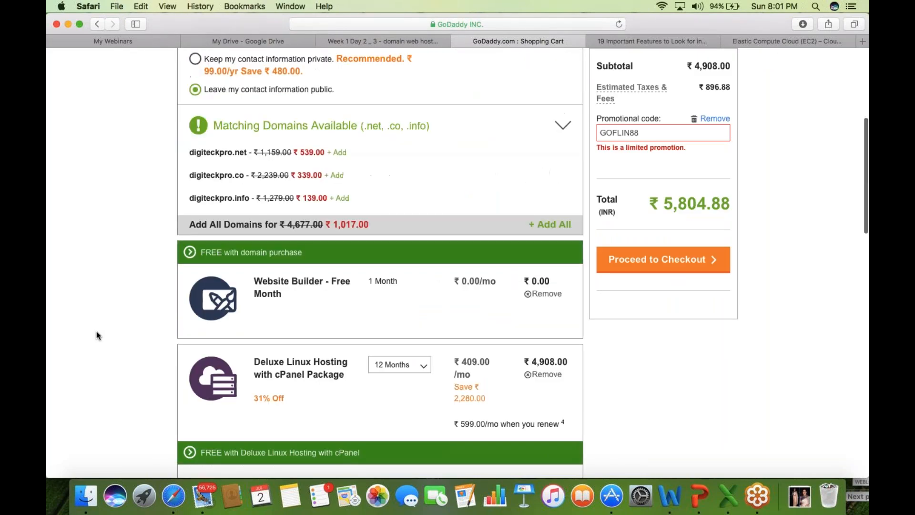
{"action": "scroll", "coordinate": [96, 335], "scroll_direction": "up", "scroll_amount": 1}
{"action": "left_click", "coordinate": [663, 260]}
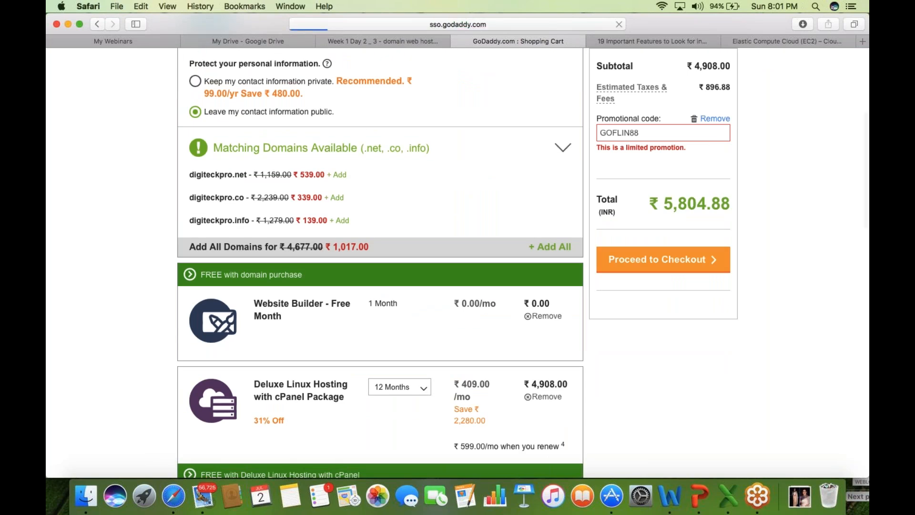
{"action": "left_click", "coordinate": [864, 303]}
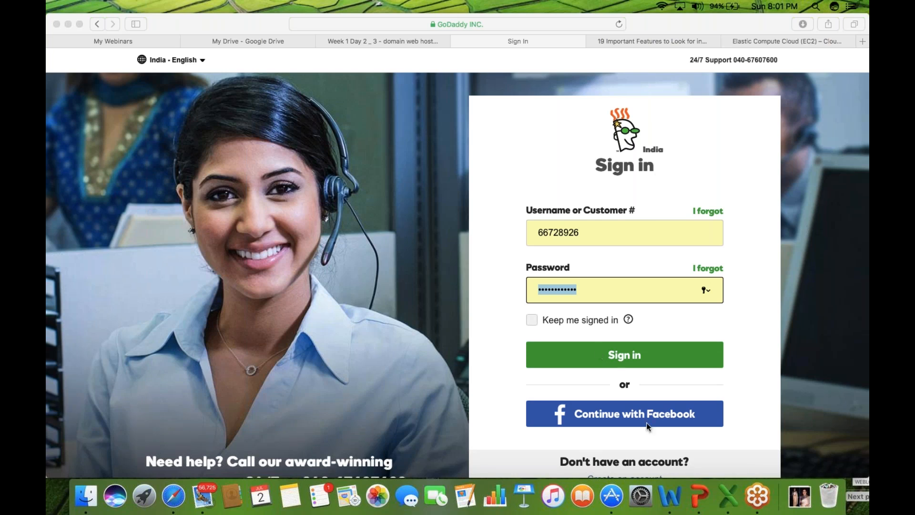
- Open the new-account form on the checkout page
{"action": "left_click", "coordinate": [494, 333]}
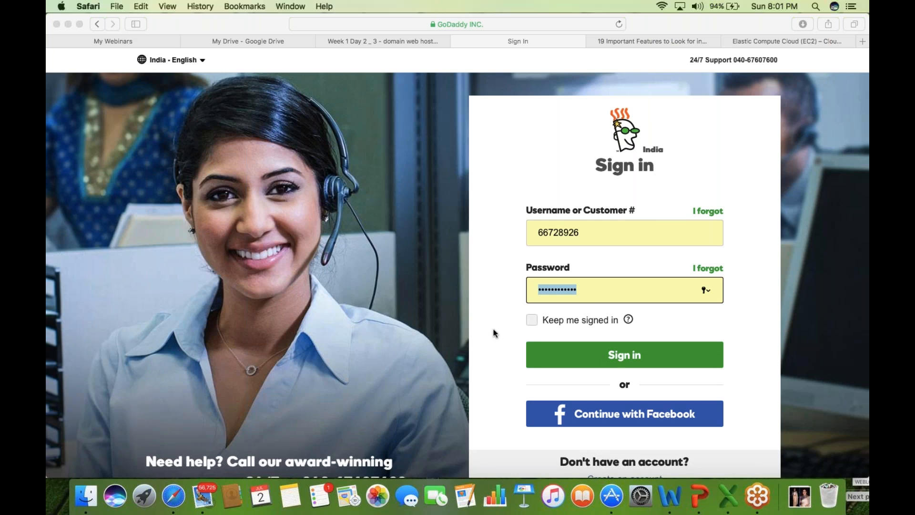
{"action": "key", "text": "Right"}
{"action": "scroll", "coordinate": [711, 125], "scroll_direction": "down", "scroll_amount": 1}
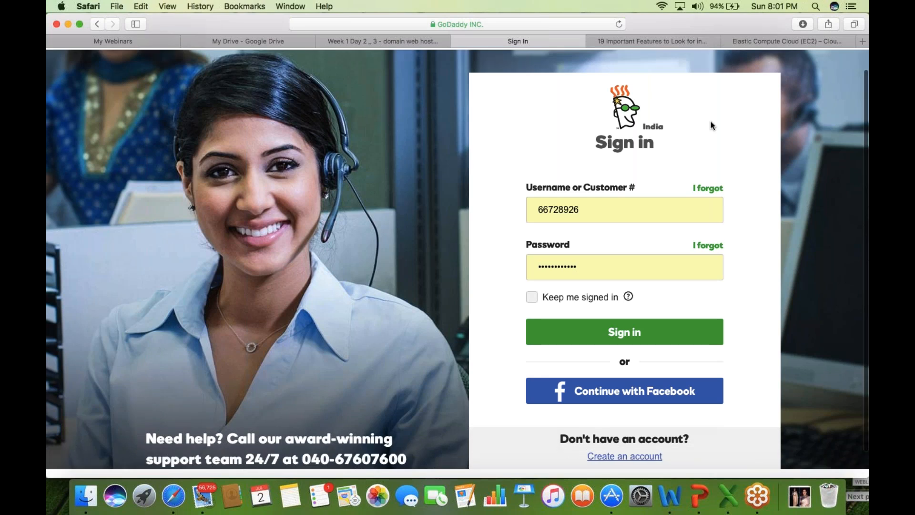
{"action": "scroll", "coordinate": [710, 122], "scroll_direction": "down", "scroll_amount": 1}
{"action": "left_click", "coordinate": [623, 428]}
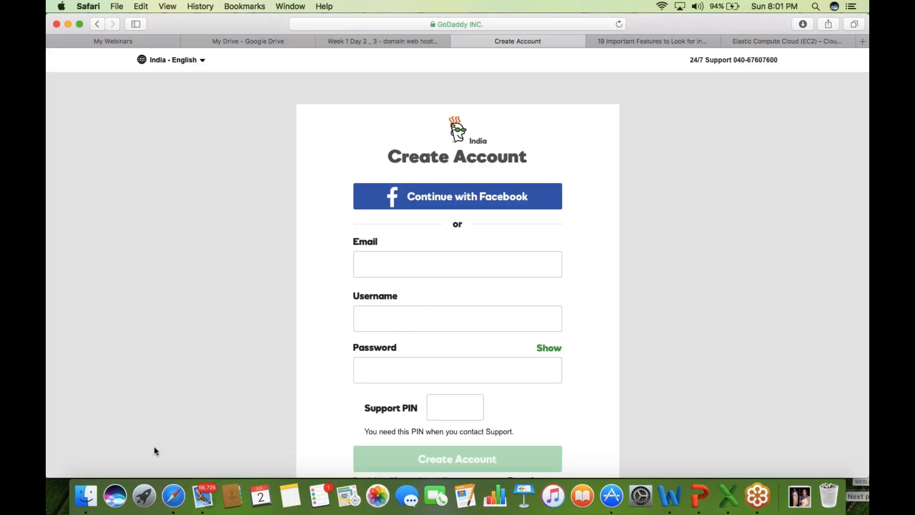
- Switch to signing in with the existing account and submit the saved credentials
{"action": "scroll", "coordinate": [154, 450], "scroll_direction": "down", "scroll_amount": 1}
{"action": "scroll", "coordinate": [154, 450], "scroll_direction": "down", "scroll_amount": 2}
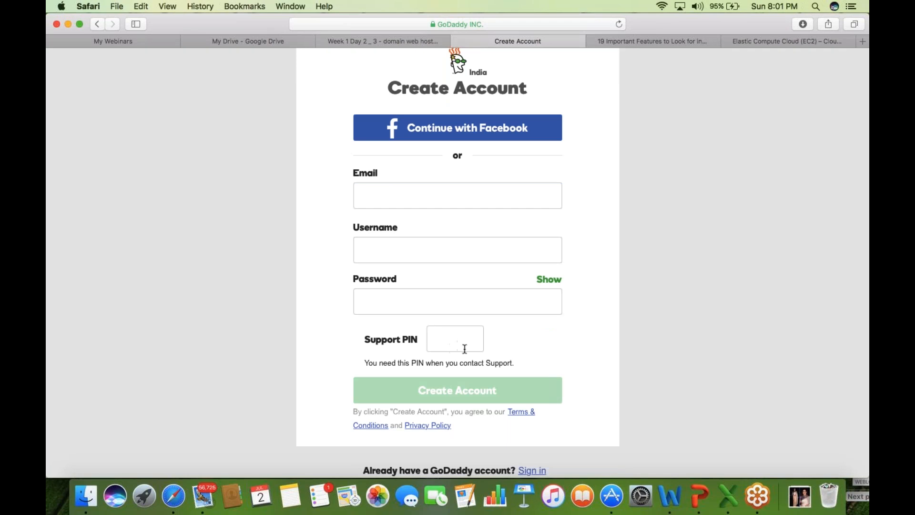
{"action": "scroll", "coordinate": [246, 401], "scroll_direction": "down", "scroll_amount": 1}
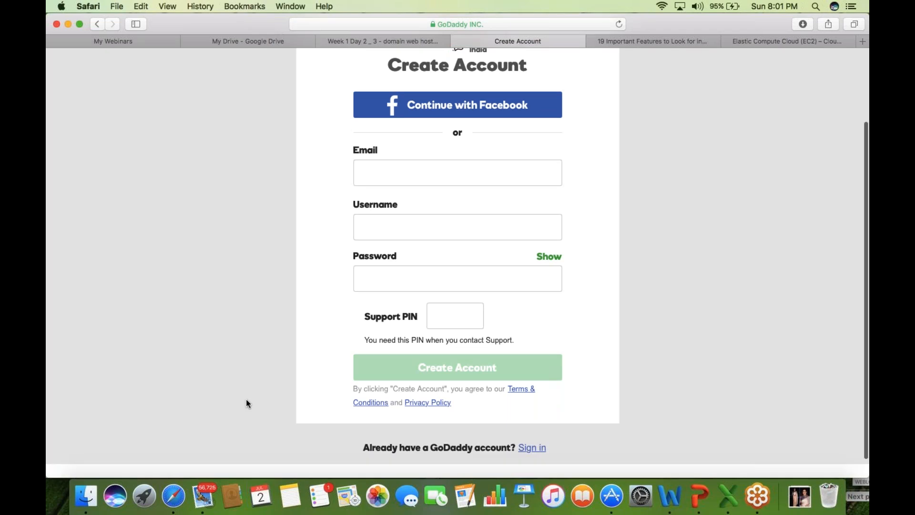
{"action": "scroll", "coordinate": [246, 403], "scroll_direction": "down", "scroll_amount": 1}
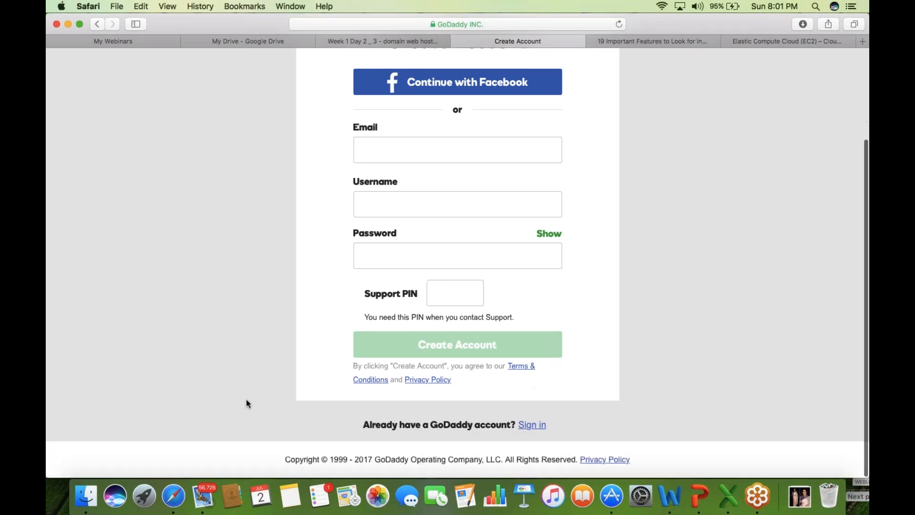
{"action": "left_click", "coordinate": [539, 426]}
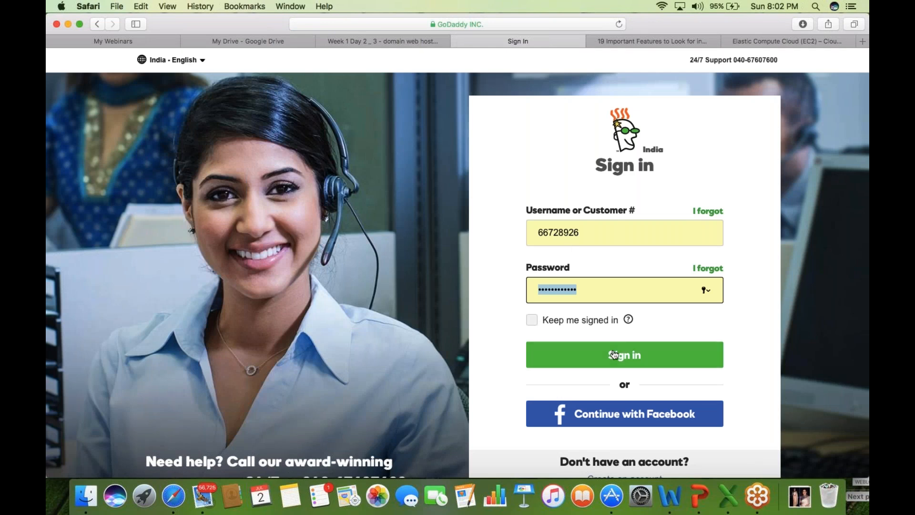
{"action": "key", "text": "Return"}
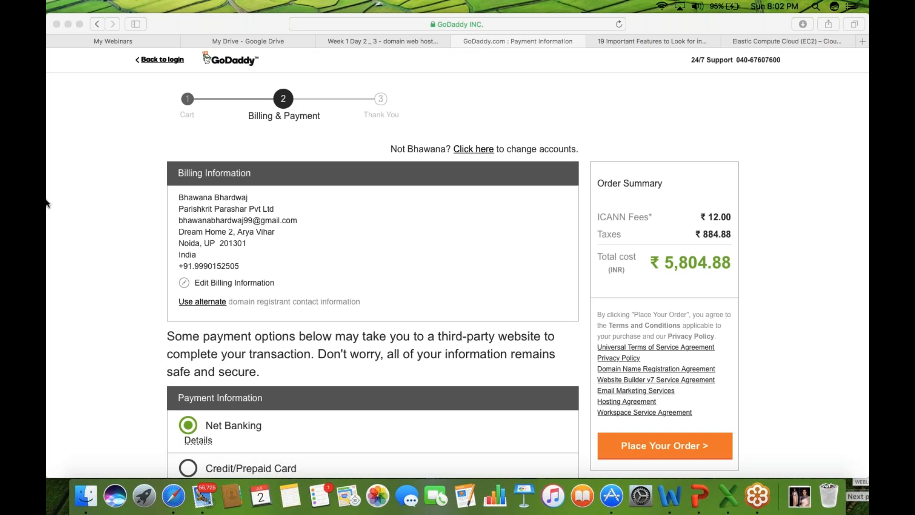
{"action": "left_click", "coordinate": [483, 150]}
{"action": "scroll", "coordinate": [457, 263], "scroll_direction": "down", "scroll_amount": 2}
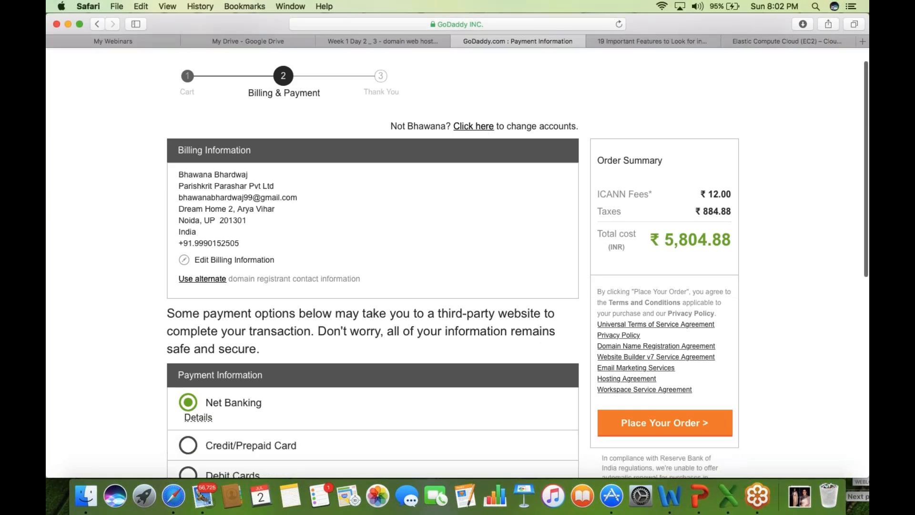
{"action": "scroll", "coordinate": [457, 263], "scroll_direction": "down", "scroll_amount": 5}
{"action": "scroll", "coordinate": [458, 264], "scroll_direction": "up", "scroll_amount": 2}
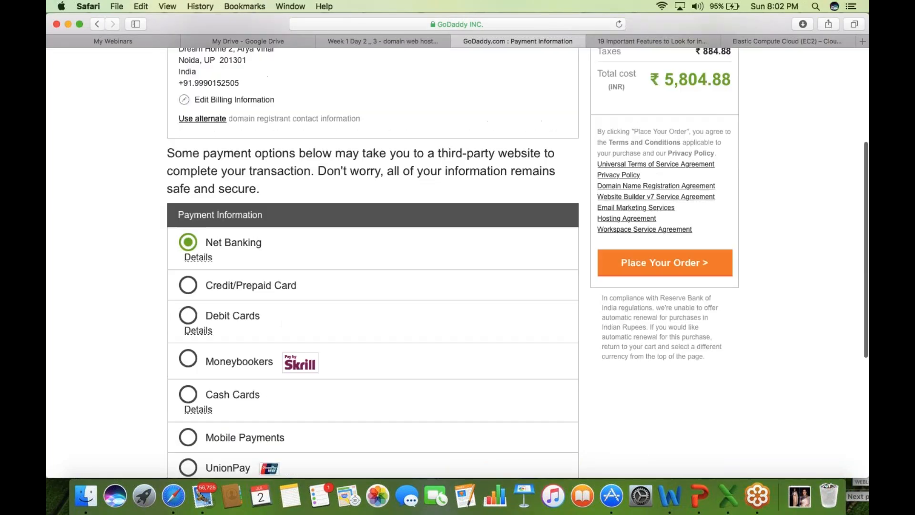
{"action": "scroll", "coordinate": [290, 290], "scroll_direction": "down", "scroll_amount": 2}
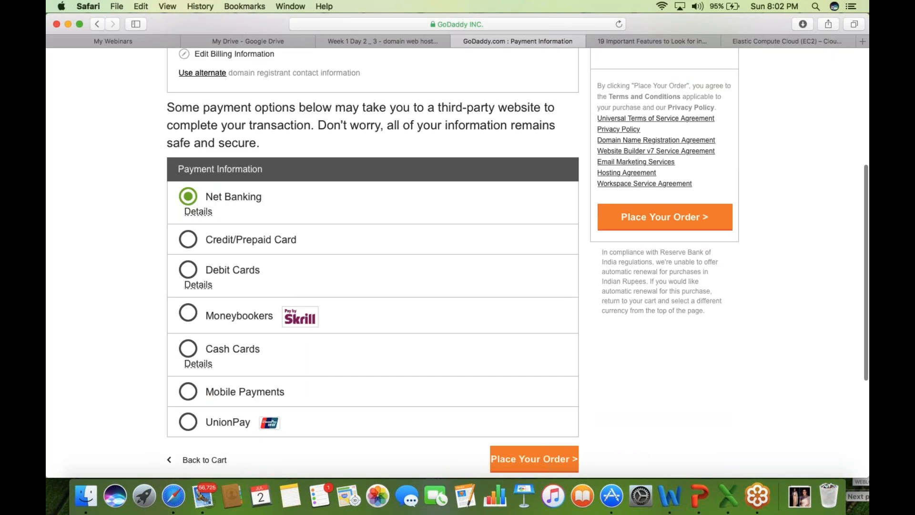
{"action": "scroll", "coordinate": [458, 263], "scroll_direction": "up", "scroll_amount": 1}
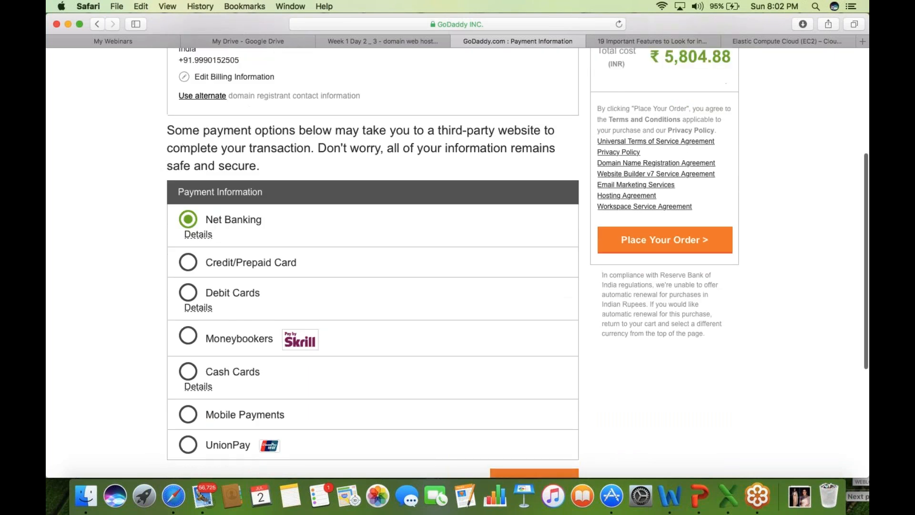
{"action": "scroll", "coordinate": [457, 262], "scroll_direction": "up", "scroll_amount": 9}
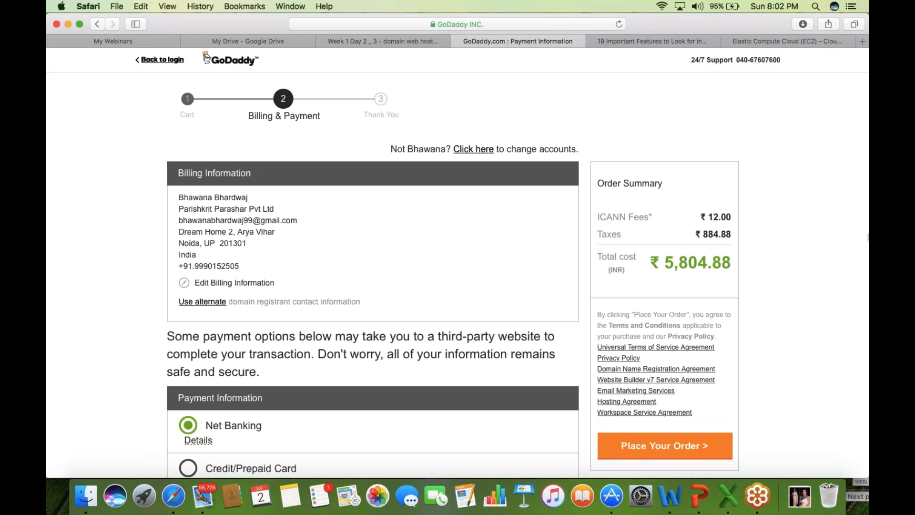
{"action": "left_click", "coordinate": [866, 153]}
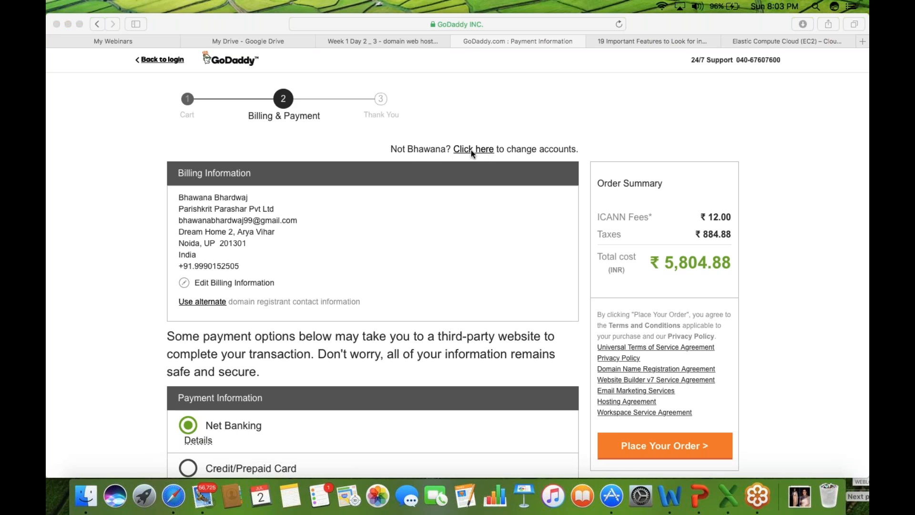
- Go back to the cart and remove digiteckpro.com, leaving a ₹5,791.44 total
{"action": "left_click", "coordinate": [59, 230]}
{"action": "scroll", "coordinate": [59, 231], "scroll_direction": "down", "scroll_amount": 1}
{"action": "scroll", "coordinate": [59, 235], "scroll_direction": "down", "scroll_amount": 1}
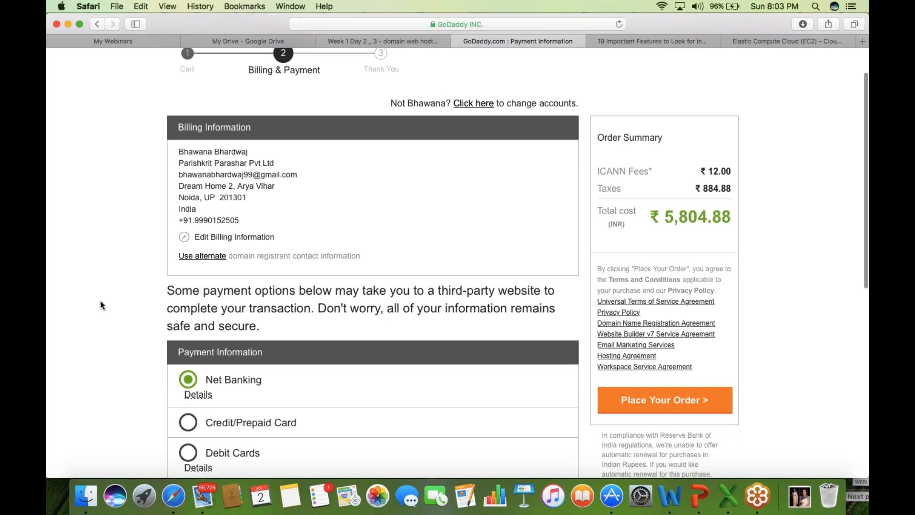
{"action": "scroll", "coordinate": [100, 302], "scroll_direction": "down", "scroll_amount": 1}
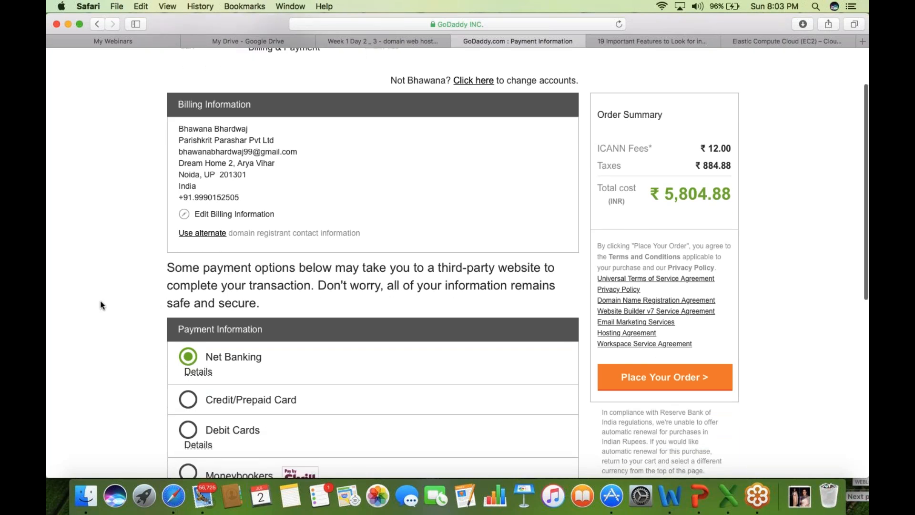
{"action": "scroll", "coordinate": [100, 302], "scroll_direction": "up", "scroll_amount": 2}
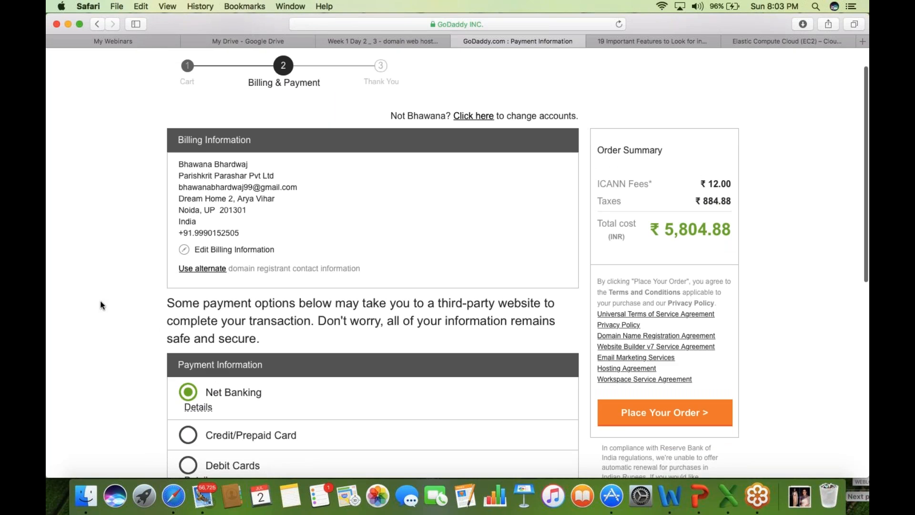
{"action": "scroll", "coordinate": [101, 303], "scroll_direction": "down", "scroll_amount": 2}
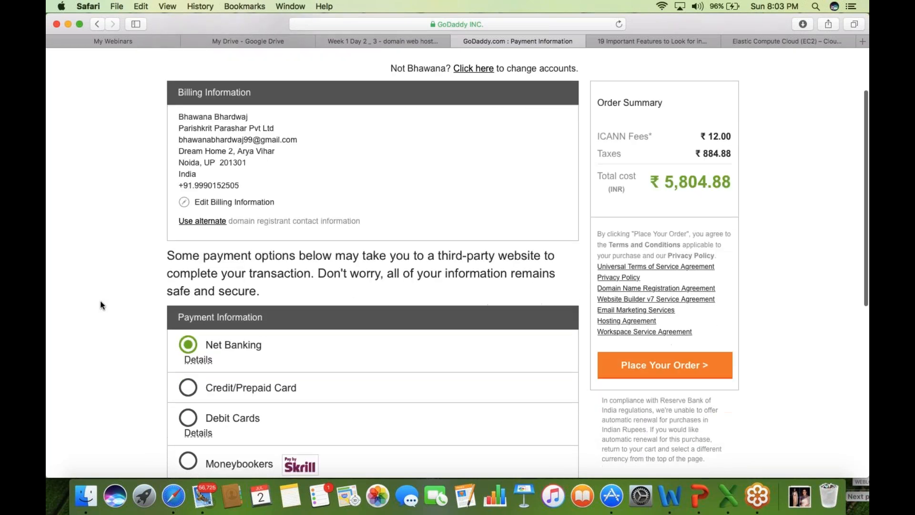
{"action": "scroll", "coordinate": [100, 301], "scroll_direction": "down", "scroll_amount": 14}
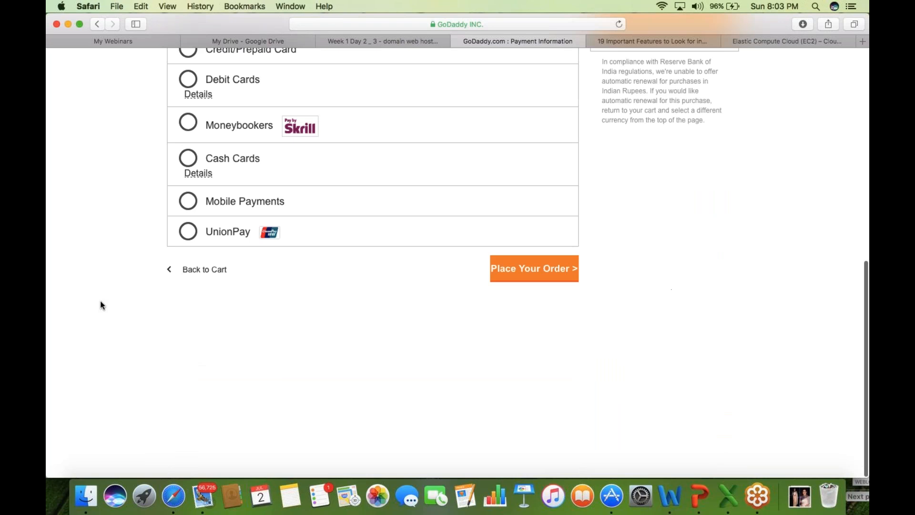
{"action": "left_click", "coordinate": [217, 274]}
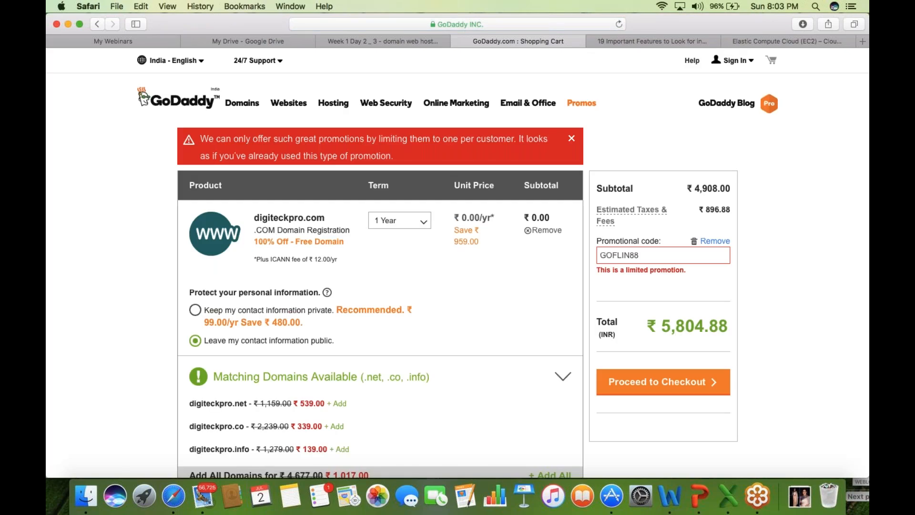
{"action": "left_click", "coordinate": [538, 233]}
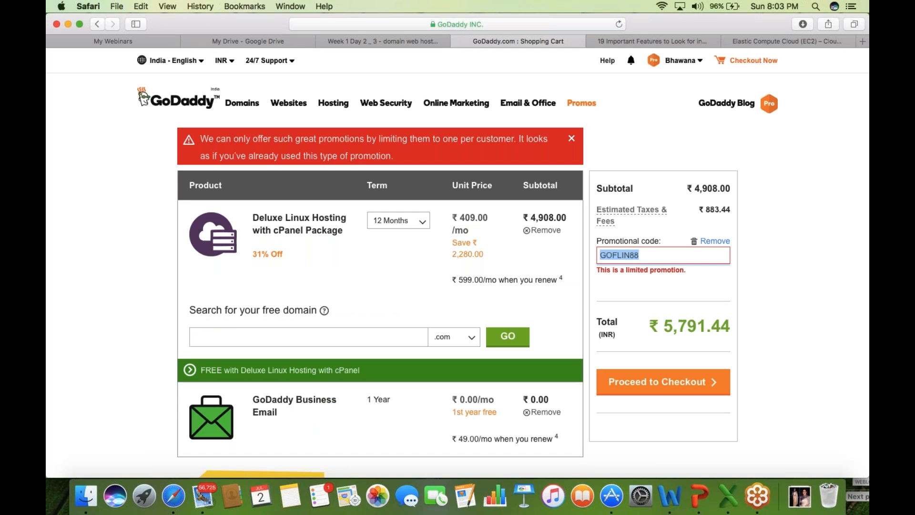
- Remove Deluxe Linux Hosting from the cart and go to My Account from the account menu
{"action": "left_click", "coordinate": [550, 234]}
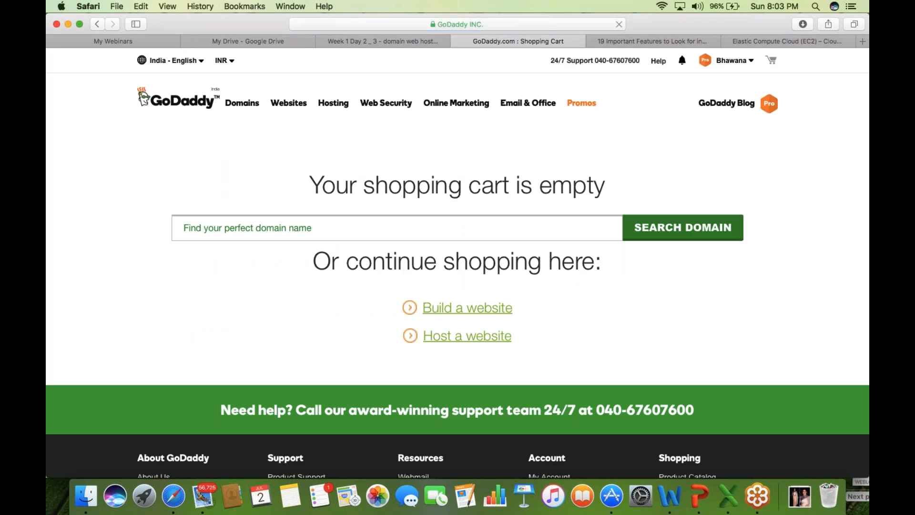
{"action": "left_click", "coordinate": [755, 68]}
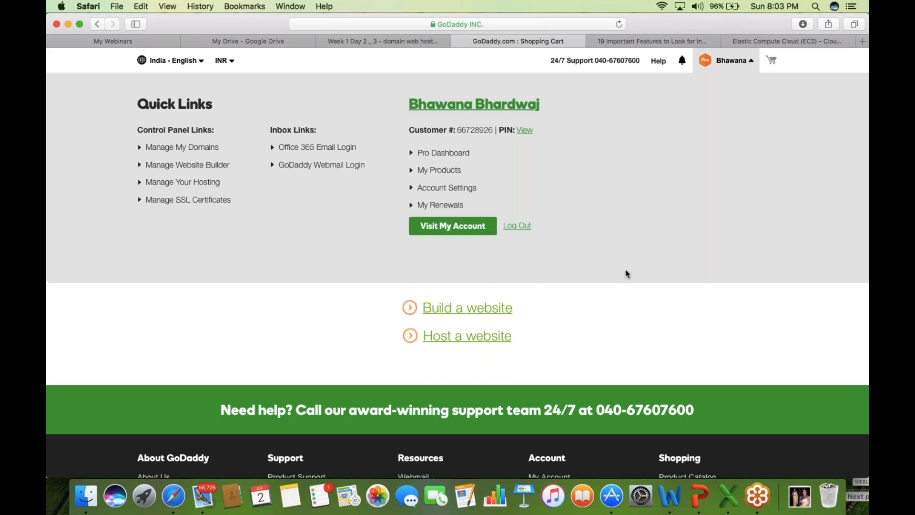
{"action": "left_click", "coordinate": [462, 232]}
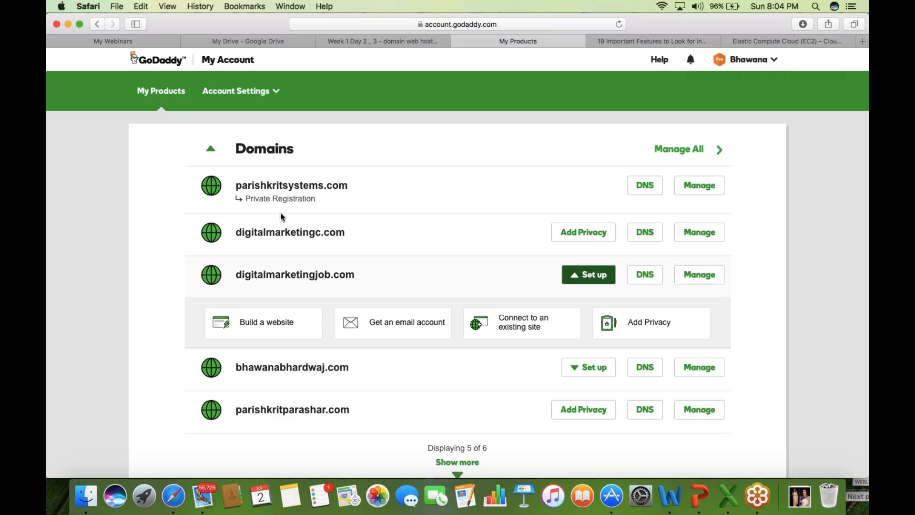
- Bring up the My Products tab with the Domains list showing 5 of 6 domains
{"action": "left_click", "coordinate": [55, 21]}
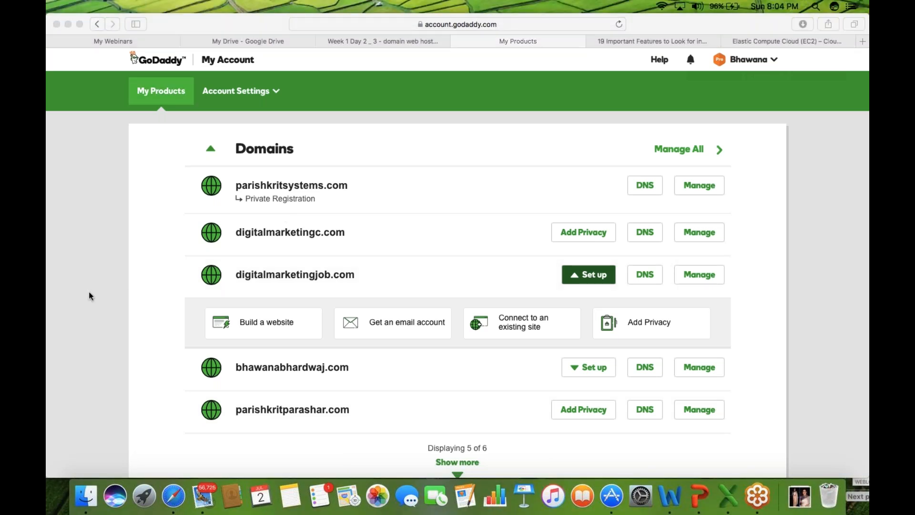
{"action": "left_click", "coordinate": [84, 278]}
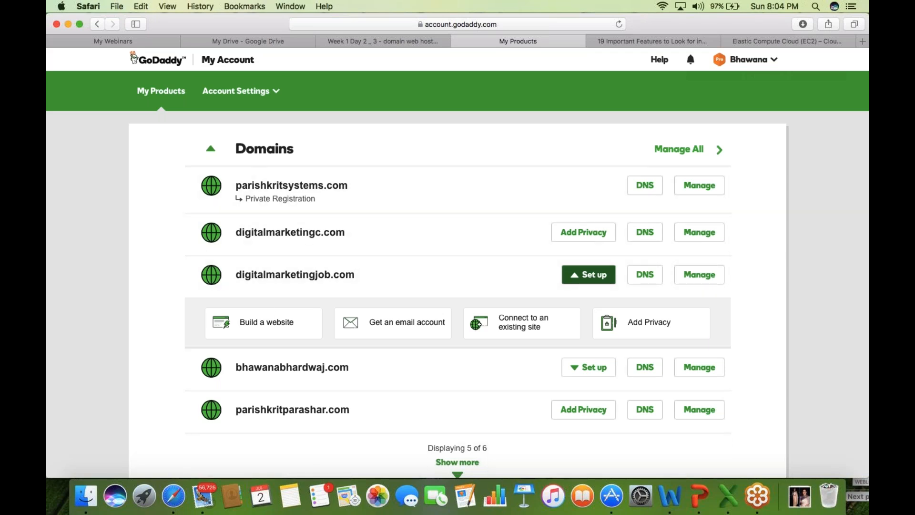
- Collapse Domains, toggle Web Hosting open and closed, and scroll through the product sections
{"action": "left_click", "coordinate": [213, 150]}
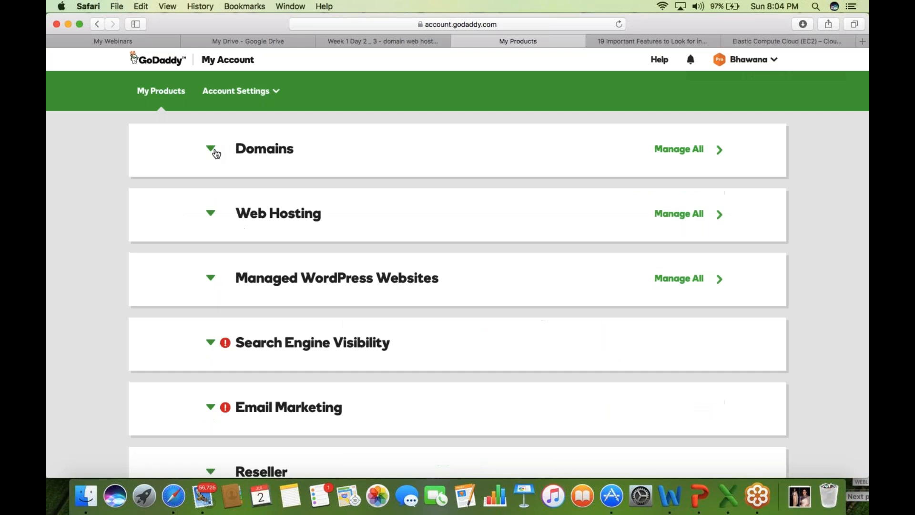
{"action": "left_click", "coordinate": [210, 216]}
{"action": "left_click", "coordinate": [212, 215]}
{"action": "scroll", "coordinate": [49, 447], "scroll_direction": "down", "scroll_amount": 1}
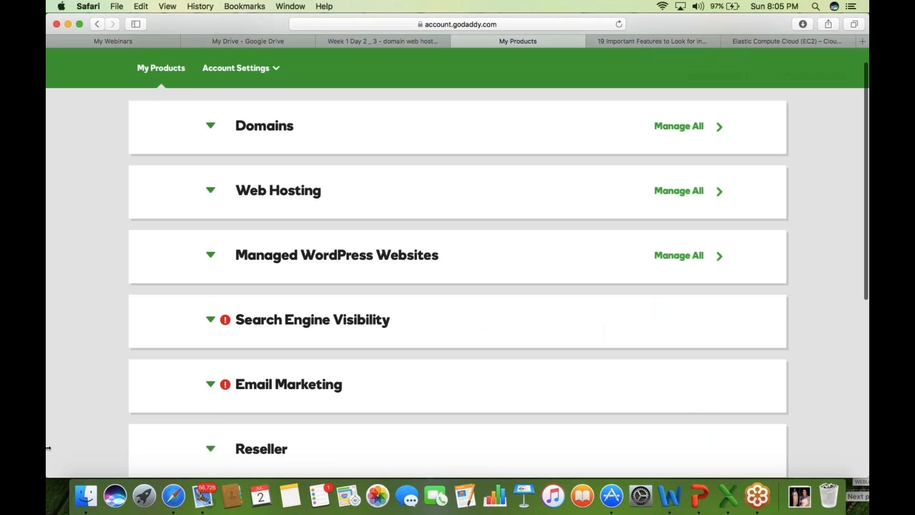
{"action": "scroll", "coordinate": [48, 448], "scroll_direction": "down", "scroll_amount": 4}
{"action": "scroll", "coordinate": [48, 448], "scroll_direction": "down", "scroll_amount": 3}
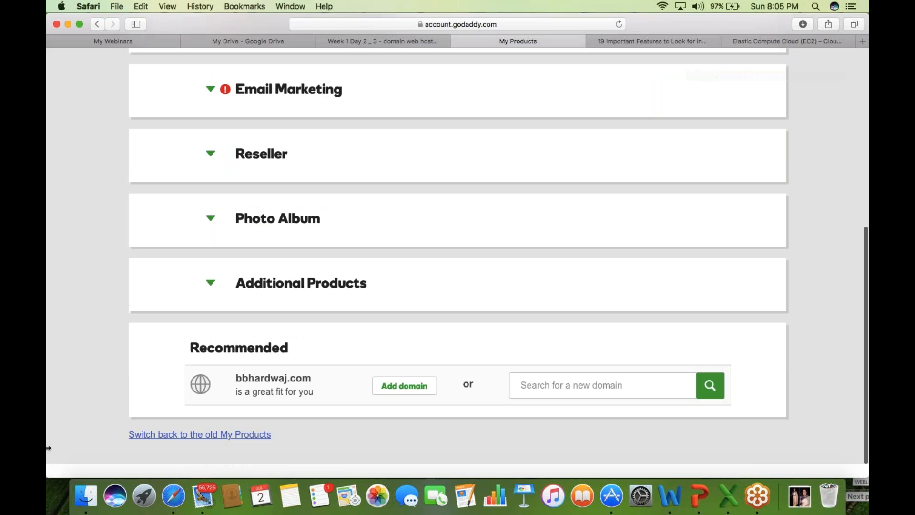
{"action": "scroll", "coordinate": [48, 448], "scroll_direction": "up", "scroll_amount": 5}
{"action": "scroll", "coordinate": [48, 448], "scroll_direction": "up", "scroll_amount": 2}
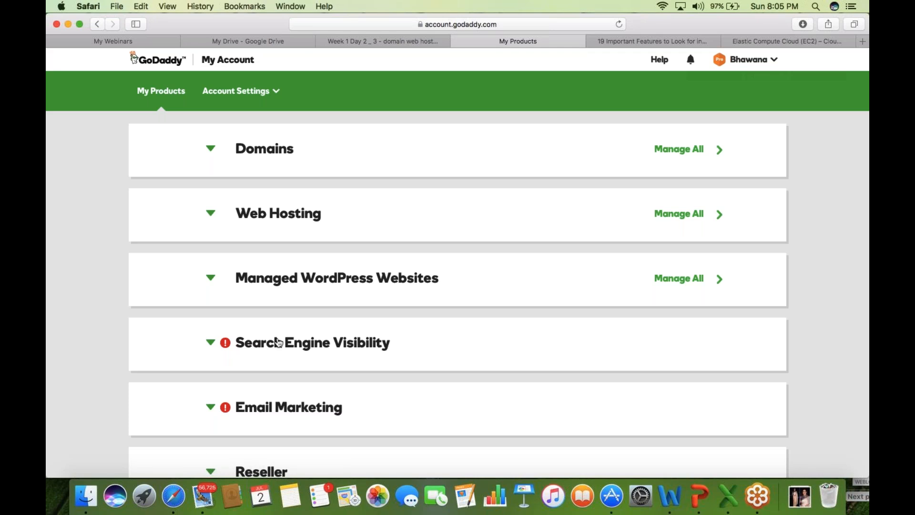
- Re-expand Domains, highlight the fourth domain, then expand Web Hosting to show Deluxe Linux Hosting with cPanel
{"action": "left_click", "coordinate": [211, 149]}
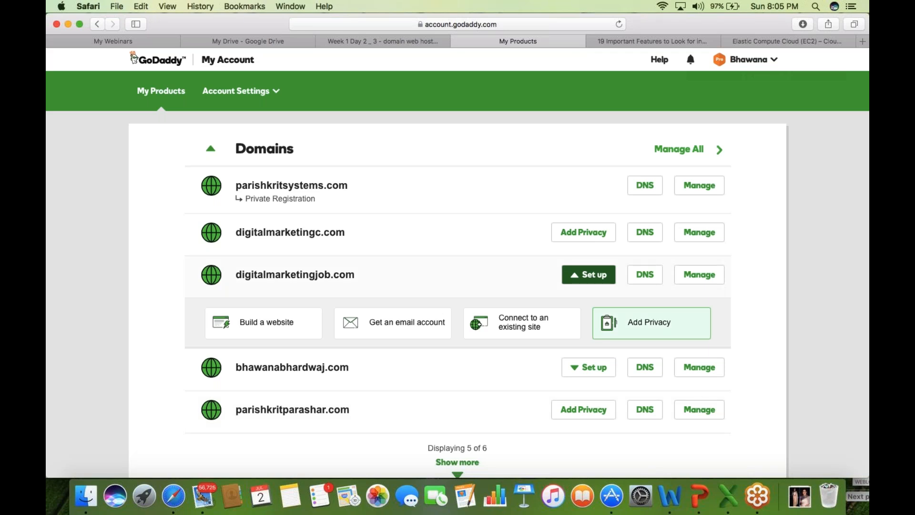
{"action": "left_click_drag", "start_coordinate": [359, 373], "coordinate": [231, 369]}
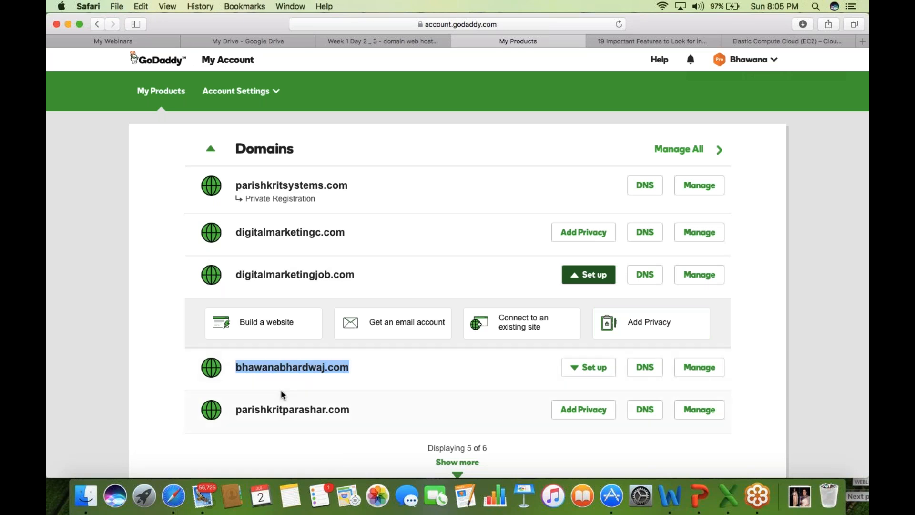
{"action": "left_click", "coordinate": [282, 390]}
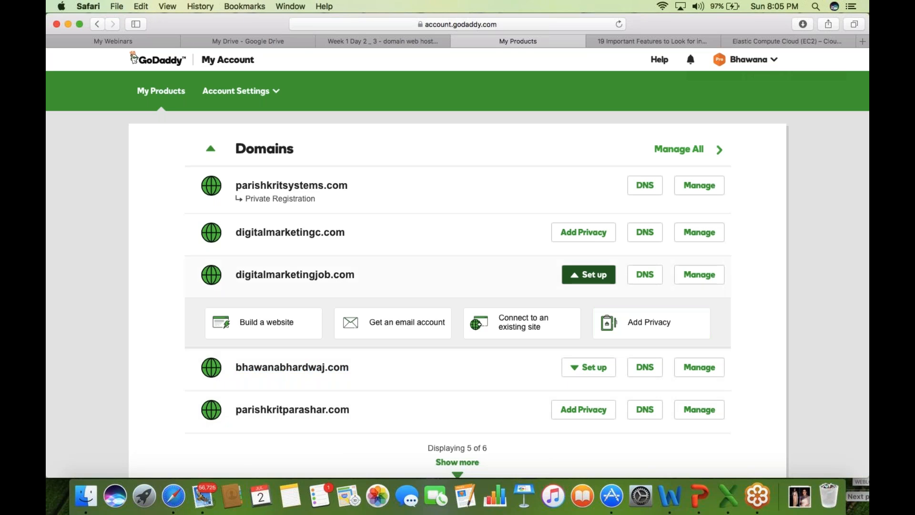
{"action": "scroll", "coordinate": [457, 252], "scroll_direction": "down", "scroll_amount": 1}
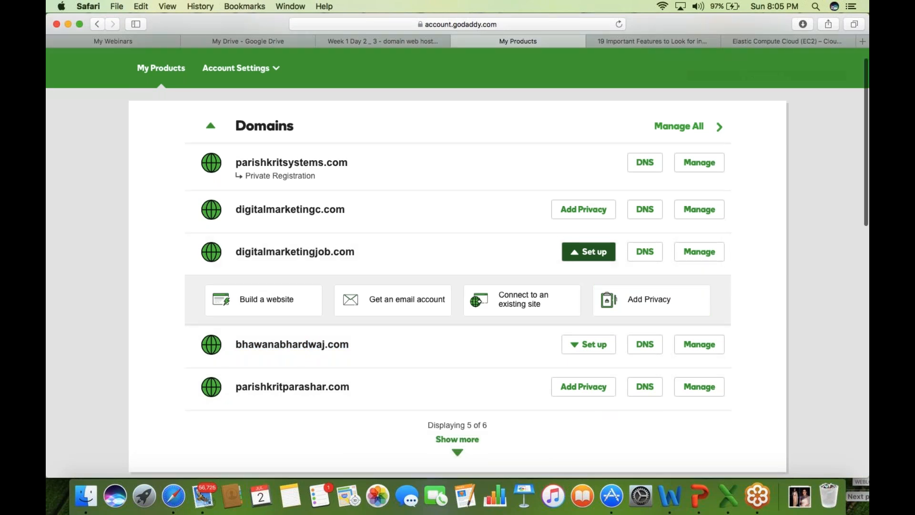
{"action": "scroll", "coordinate": [457, 258], "scroll_direction": "down", "scroll_amount": 5}
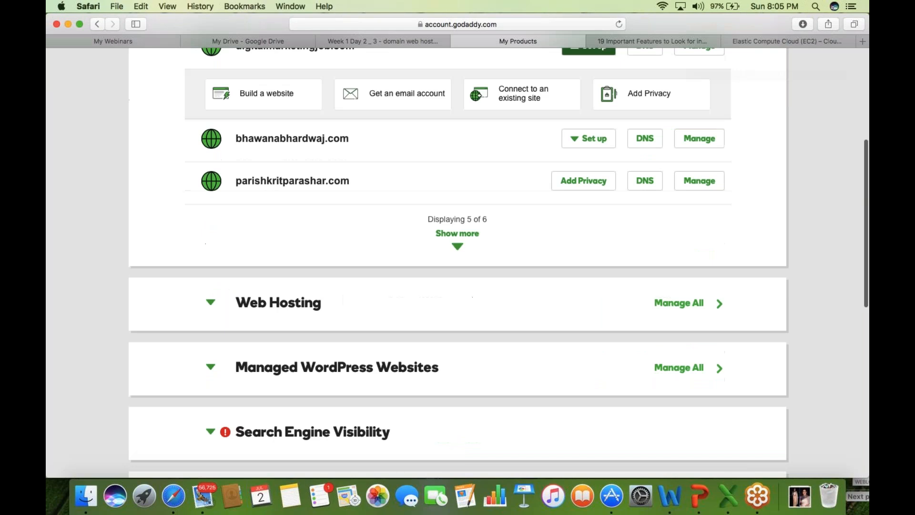
{"action": "left_click", "coordinate": [210, 302]}
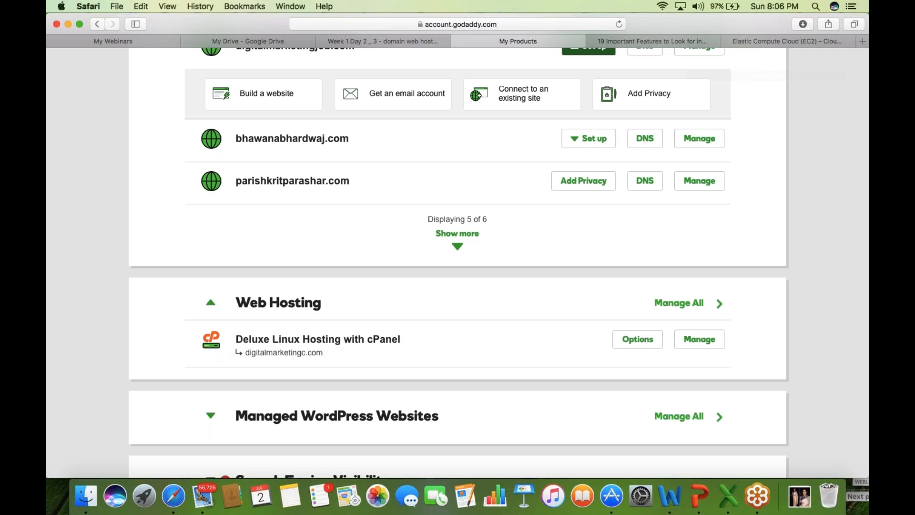
- Choose Manage beside Deluxe Linux Hosting with cPanel to reach digitalmarketingc.com's cPanel
{"action": "left_click", "coordinate": [700, 340]}
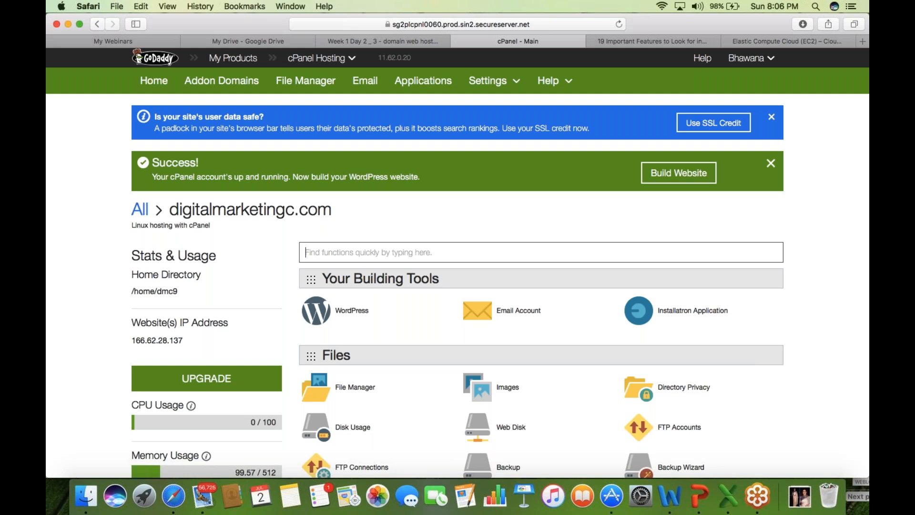
- Scroll down to cPanel's Domains section and open Addon Domains
{"action": "scroll", "coordinate": [458, 245], "scroll_direction": "down", "scroll_amount": 1}
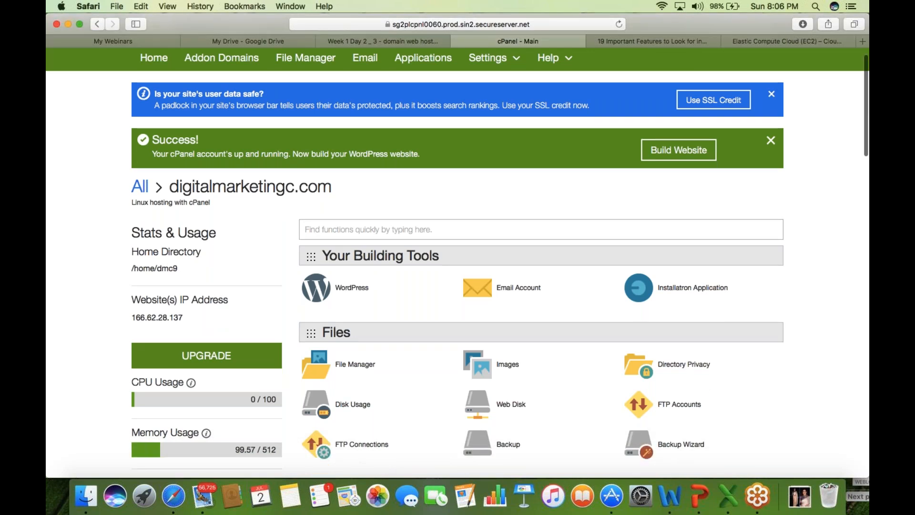
{"action": "scroll", "coordinate": [458, 257], "scroll_direction": "down", "scroll_amount": 2}
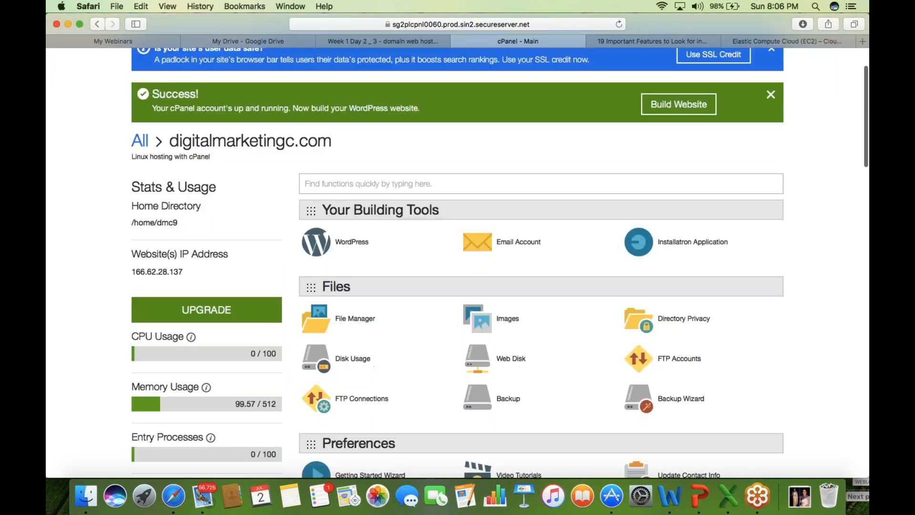
{"action": "scroll", "coordinate": [458, 257], "scroll_direction": "down", "scroll_amount": 1}
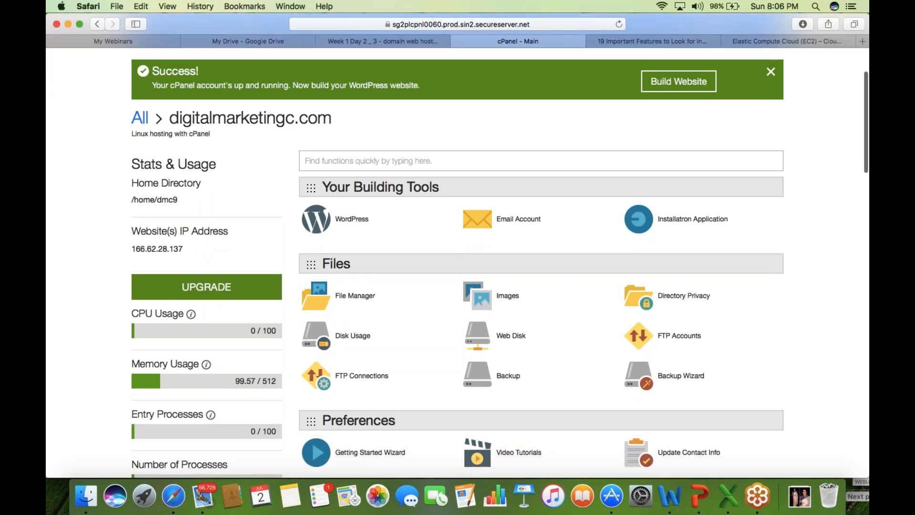
{"action": "scroll", "coordinate": [366, 194], "scroll_direction": "down", "scroll_amount": 1}
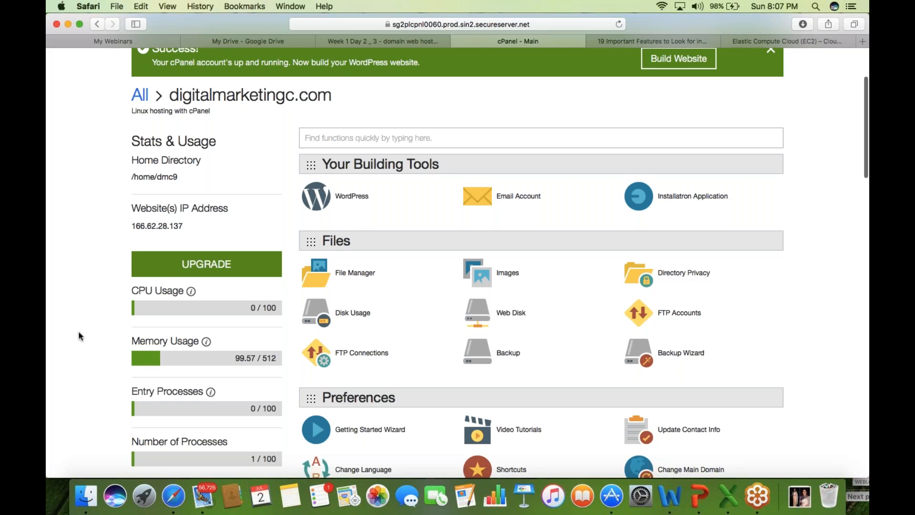
{"action": "scroll", "coordinate": [80, 335], "scroll_direction": "down", "scroll_amount": 1}
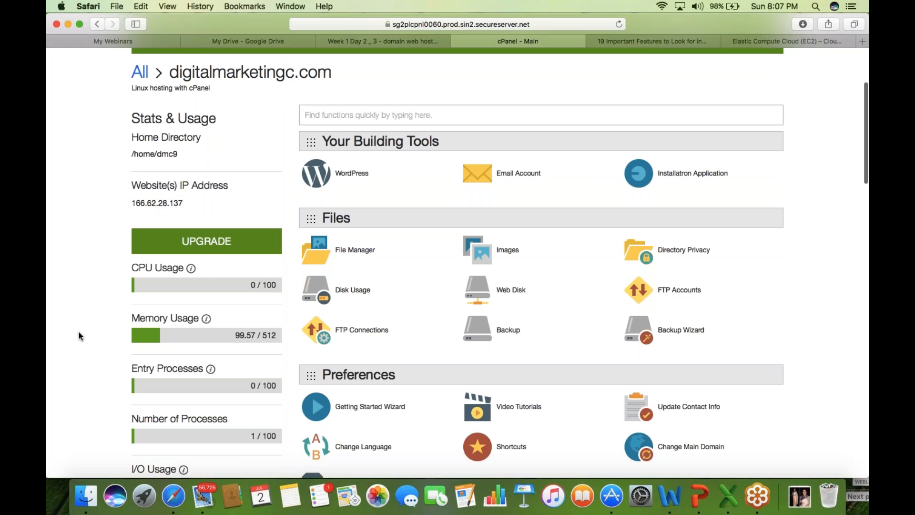
{"action": "scroll", "coordinate": [80, 336], "scroll_direction": "down", "scroll_amount": 5}
{"action": "scroll", "coordinate": [80, 335], "scroll_direction": "down", "scroll_amount": 3}
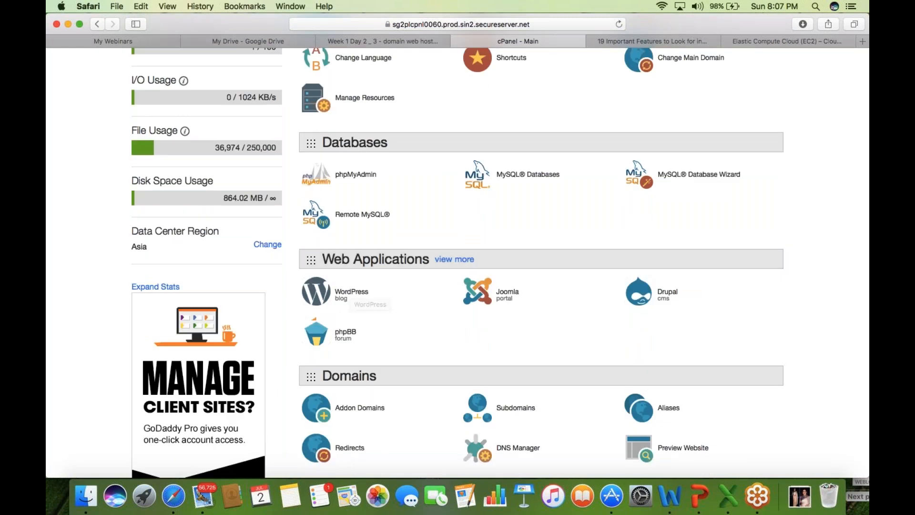
{"action": "scroll", "coordinate": [333, 290], "scroll_direction": "down", "scroll_amount": 1}
{"action": "scroll", "coordinate": [458, 263], "scroll_direction": "down", "scroll_amount": 2}
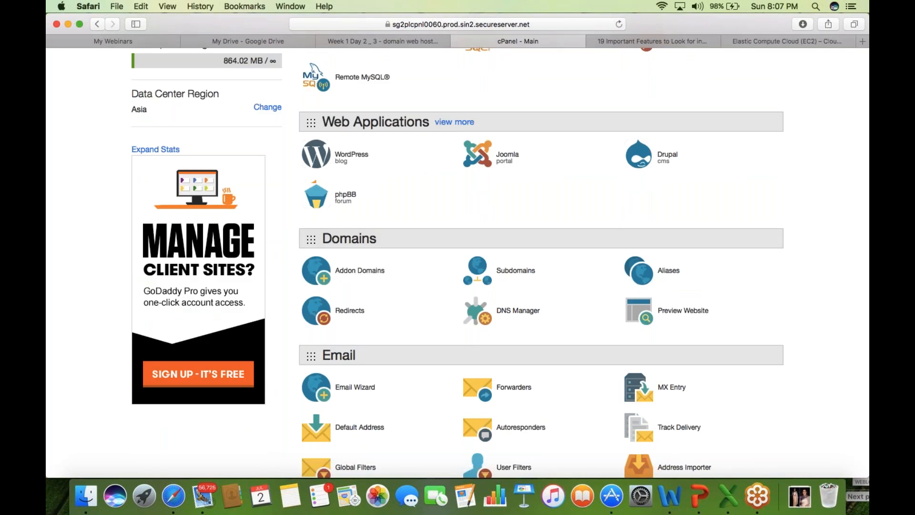
{"action": "left_click", "coordinate": [360, 271]}
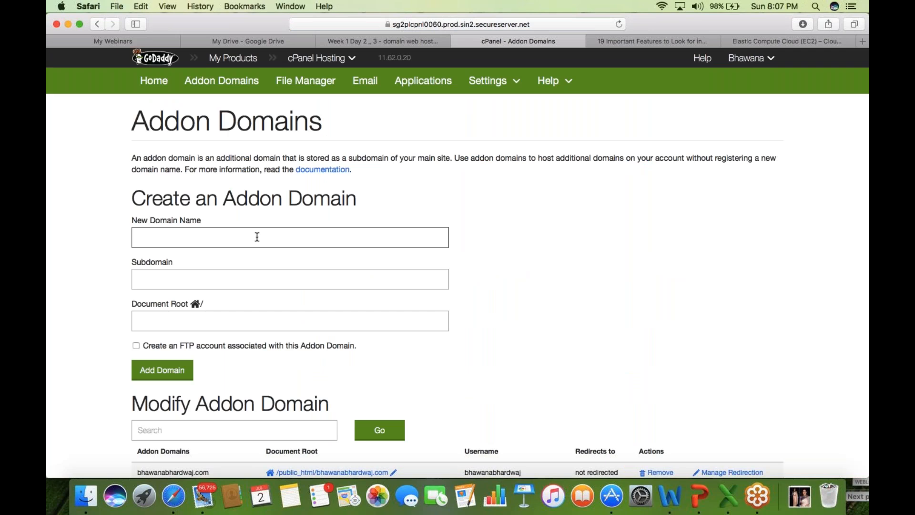
- Enter digipasa.co.in as the new domain, auto-filling subdomain digipasa and root public_html/digipasa.co.in
{"action": "type", "text": "digi"}
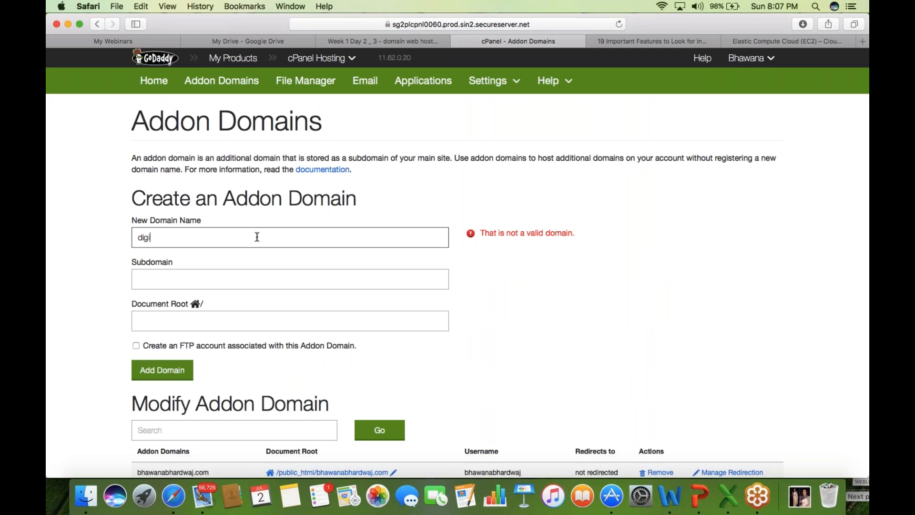
{"action": "type", "text": "pasa.co.in"}
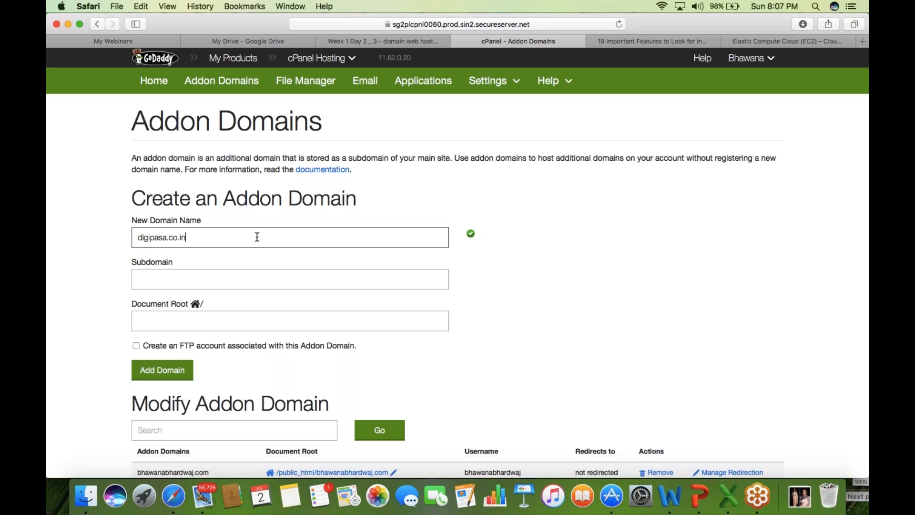
{"action": "key", "text": "Tab"}
{"action": "left_click", "coordinate": [164, 284]}
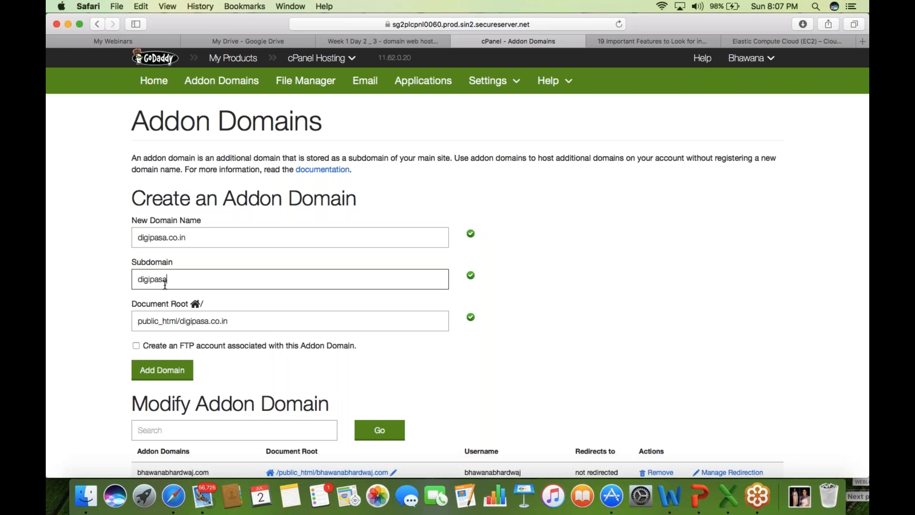
{"action": "left_click", "coordinate": [161, 374]}
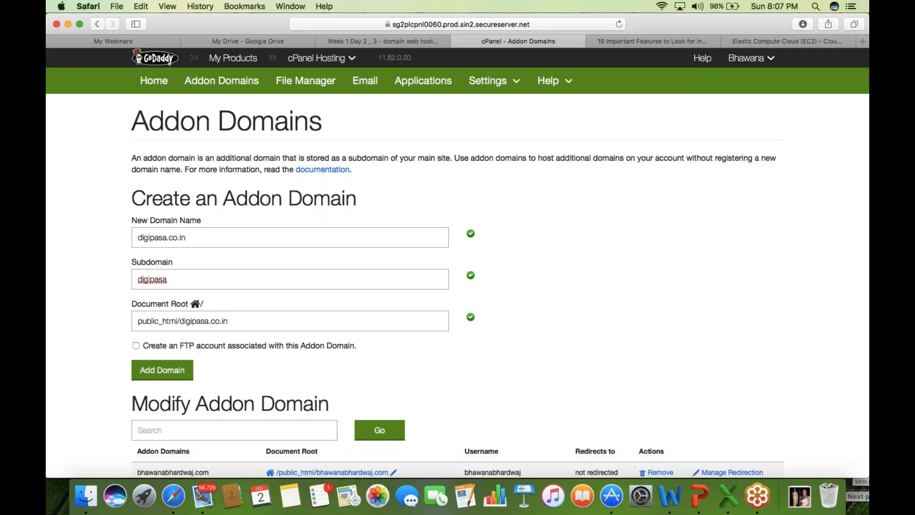
- Review the addon domain table, then return to the cPanel main dashboard
{"action": "scroll", "coordinate": [48, 350], "scroll_direction": "down", "scroll_amount": 1}
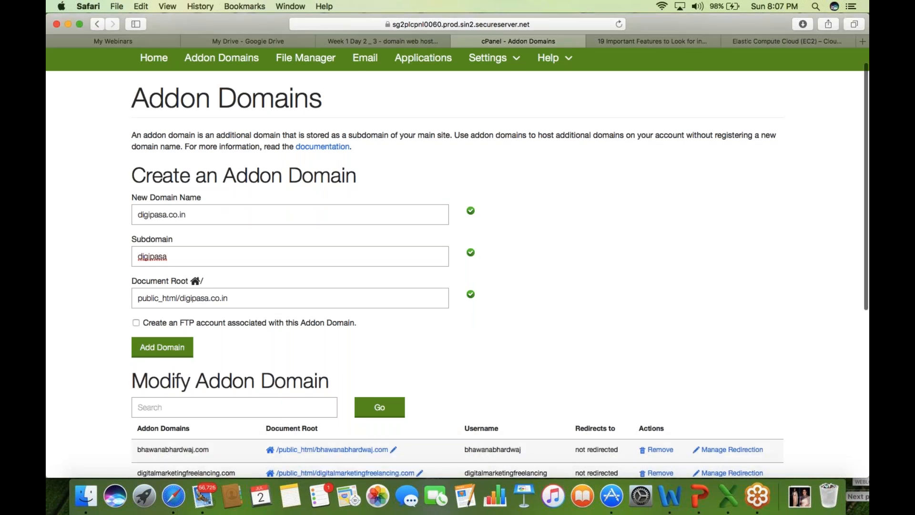
{"action": "scroll", "coordinate": [458, 267], "scroll_direction": "down", "scroll_amount": 8}
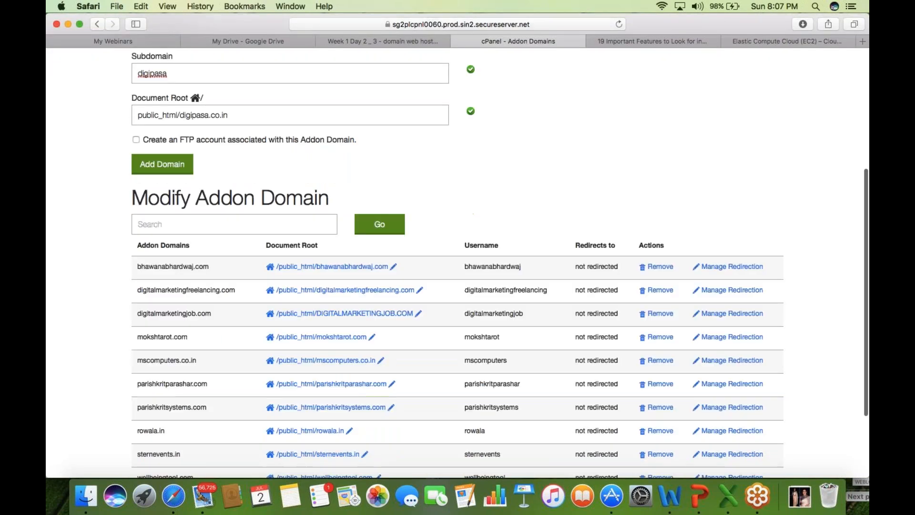
{"action": "scroll", "coordinate": [457, 267], "scroll_direction": "down", "scroll_amount": 4}
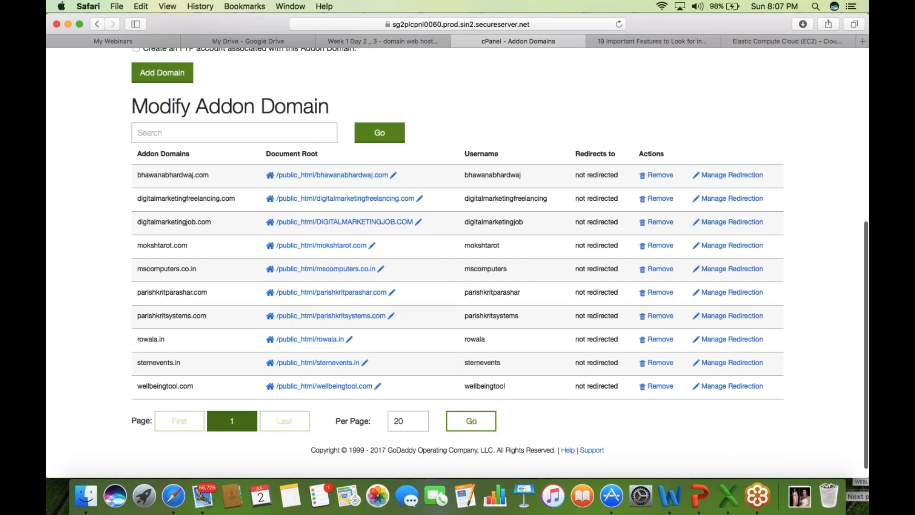
{"action": "scroll", "coordinate": [66, 313], "scroll_direction": "up", "scroll_amount": 1}
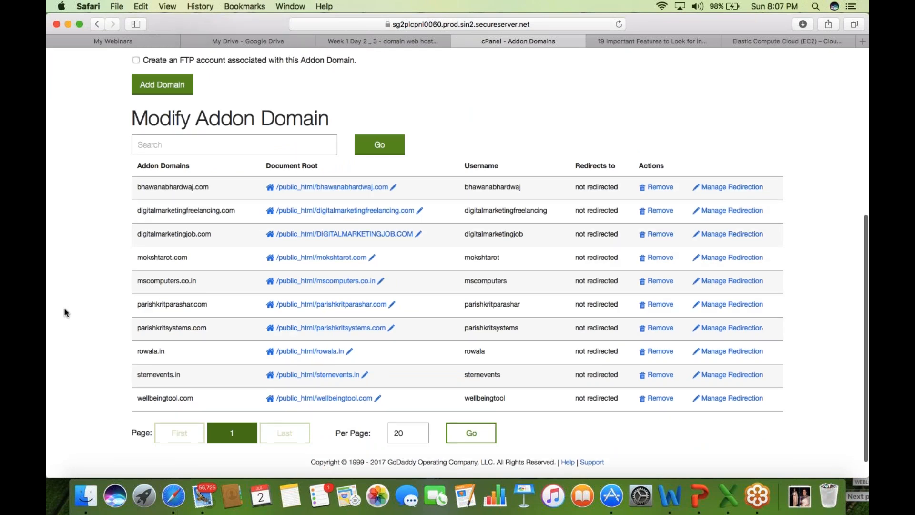
{"action": "scroll", "coordinate": [66, 312], "scroll_direction": "up", "scroll_amount": 5}
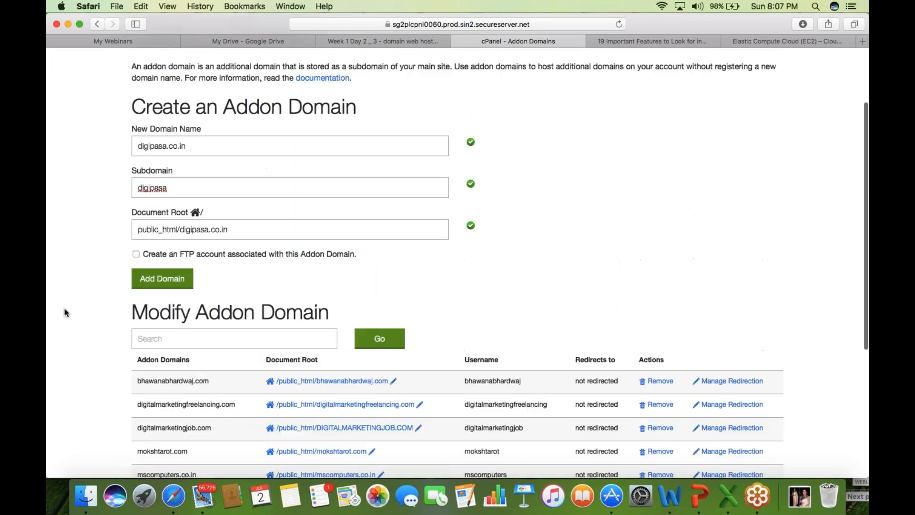
{"action": "scroll", "coordinate": [66, 313], "scroll_direction": "up", "scroll_amount": 2}
{"action": "left_click", "coordinate": [97, 24]}
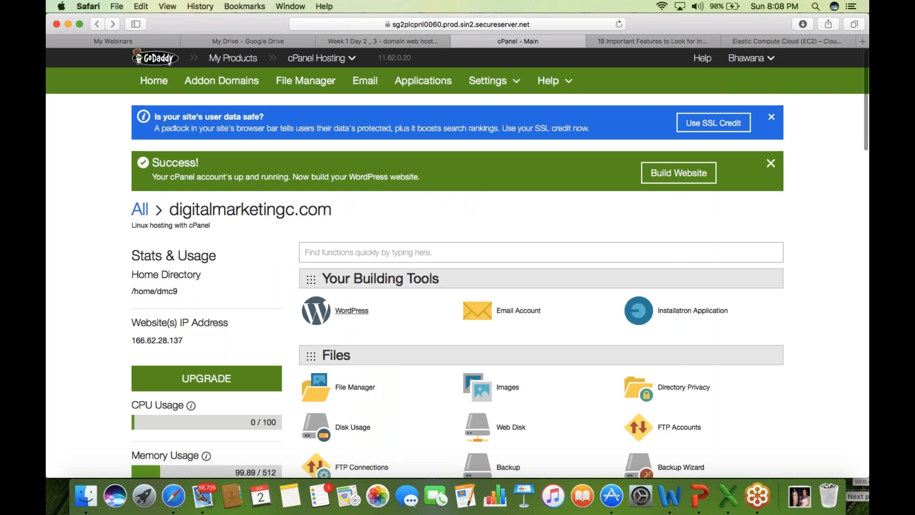
- Open the WordPress site from the dashboard, landing on parishkritsystems.com's page-not-found error
{"action": "left_click", "coordinate": [352, 311]}
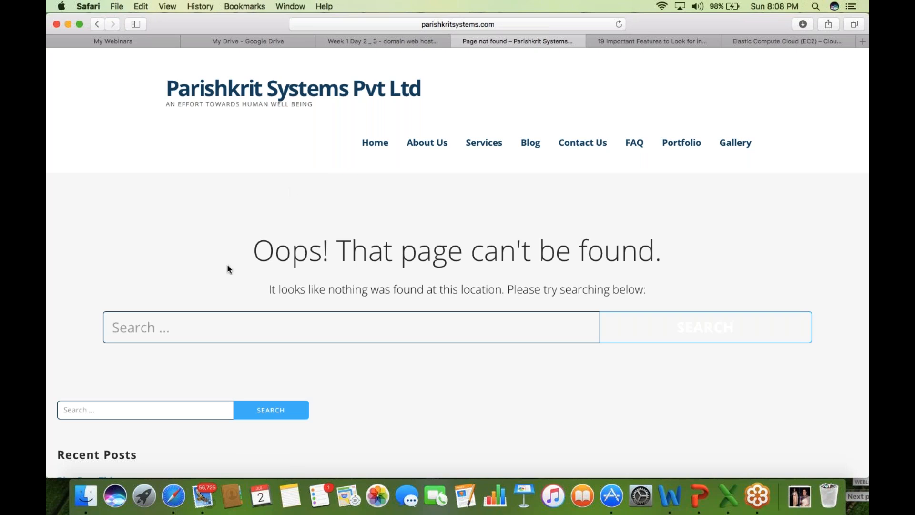
- Scroll through the parishkritsystems.com 404 page, then go back to the cPanel dashboard
{"action": "scroll", "coordinate": [67, 139], "scroll_direction": "down", "scroll_amount": 1}
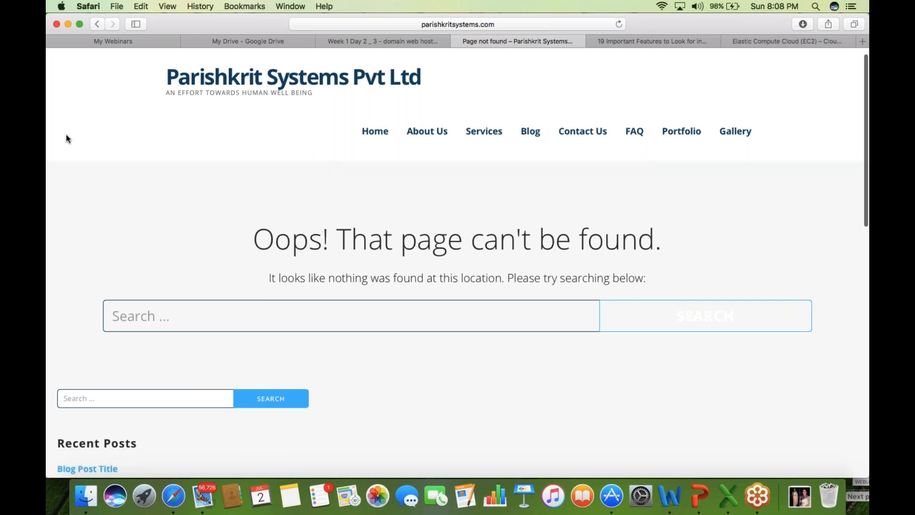
{"action": "scroll", "coordinate": [67, 138], "scroll_direction": "down", "scroll_amount": 5}
{"action": "scroll", "coordinate": [67, 138], "scroll_direction": "down", "scroll_amount": 6}
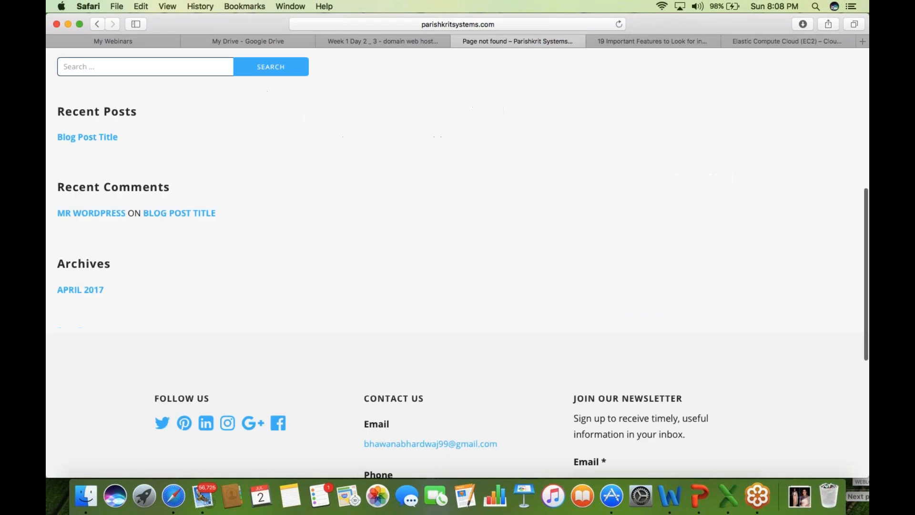
{"action": "scroll", "coordinate": [457, 262], "scroll_direction": "up", "scroll_amount": 12}
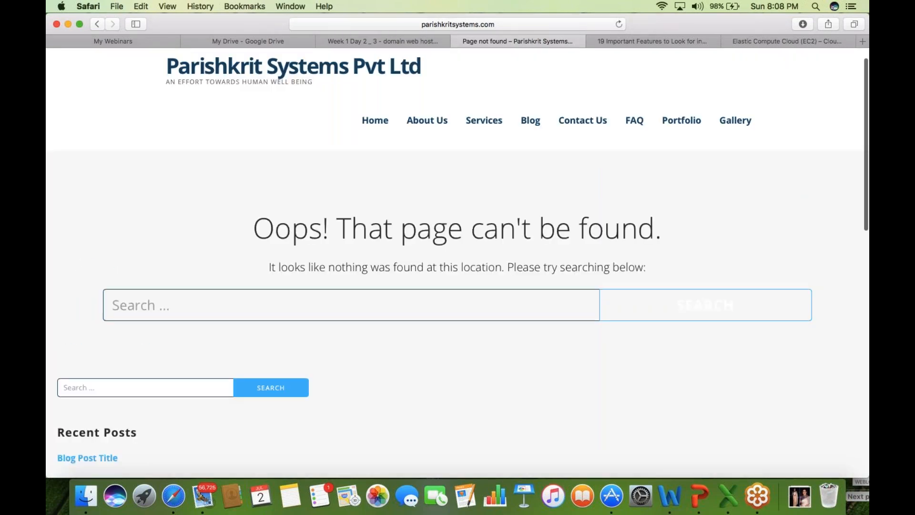
{"action": "left_click", "coordinate": [99, 26]}
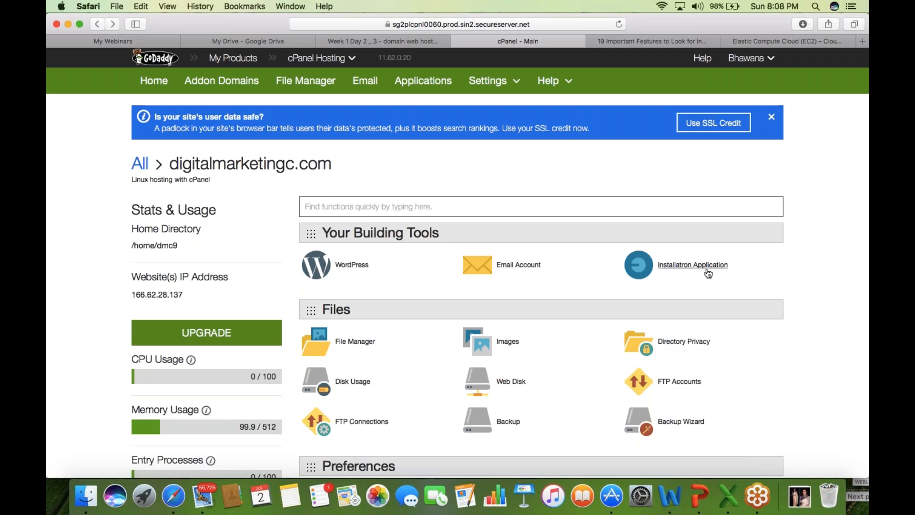
- Launch WordPress in Installatron from Web Applications and view the My Applications (6) list
{"action": "scroll", "coordinate": [706, 266], "scroll_direction": "down", "scroll_amount": 1}
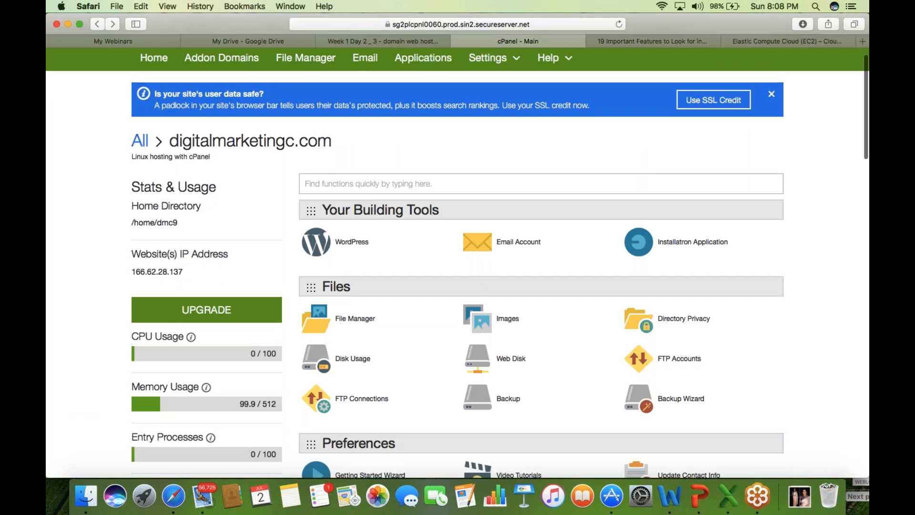
{"action": "scroll", "coordinate": [458, 267], "scroll_direction": "down", "scroll_amount": 5}
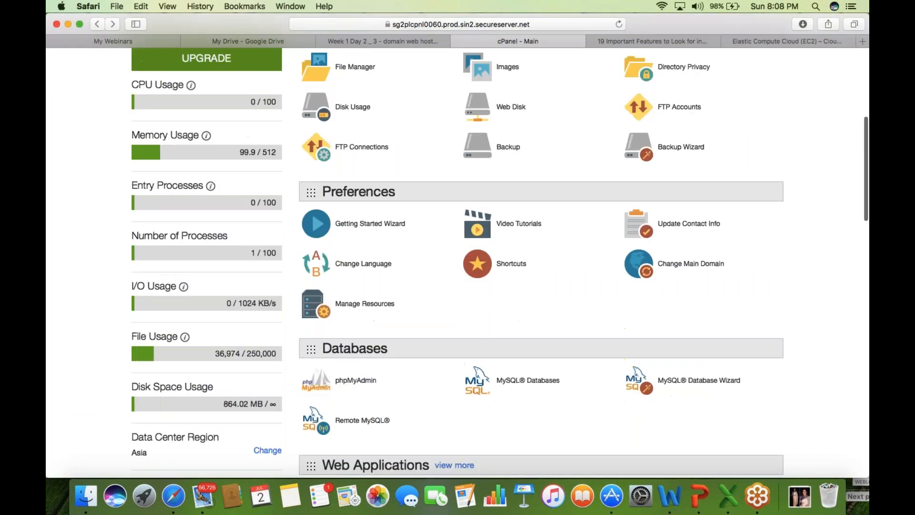
{"action": "scroll", "coordinate": [458, 267], "scroll_direction": "down", "scroll_amount": 3}
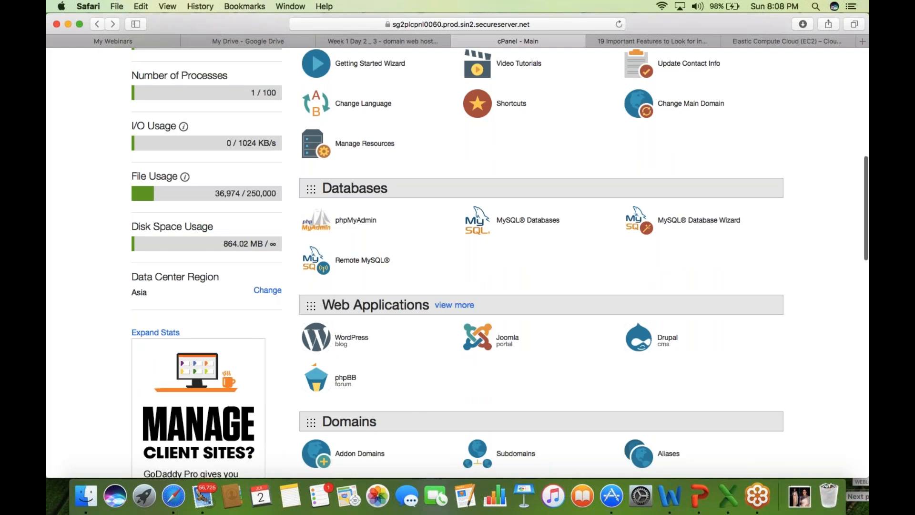
{"action": "left_click", "coordinate": [365, 337]}
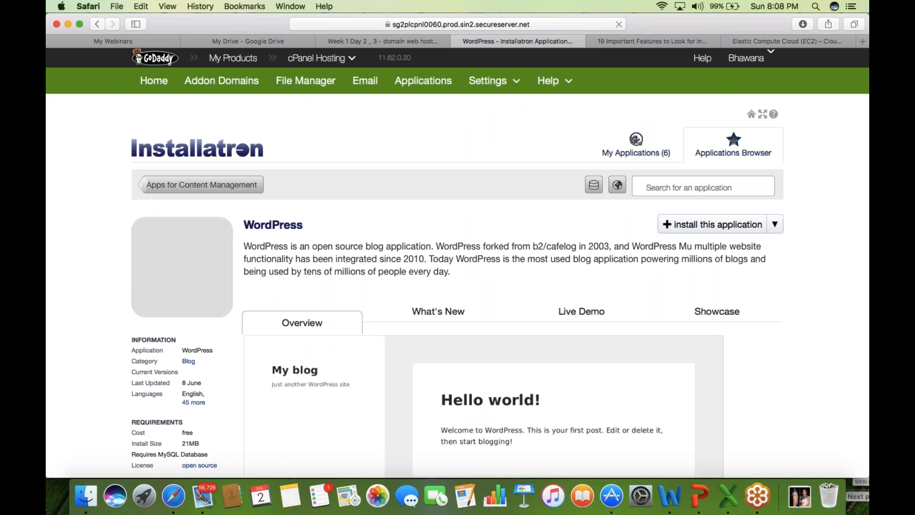
{"action": "left_click", "coordinate": [638, 156]}
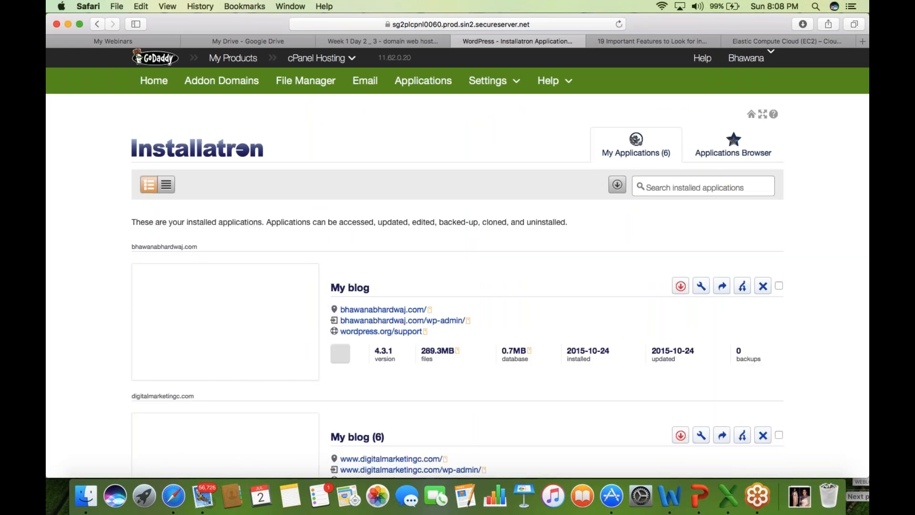
- Scroll through the six installed WordPress sites, then switch to the Applications Browser
{"action": "scroll", "coordinate": [67, 312], "scroll_direction": "down", "scroll_amount": 1}
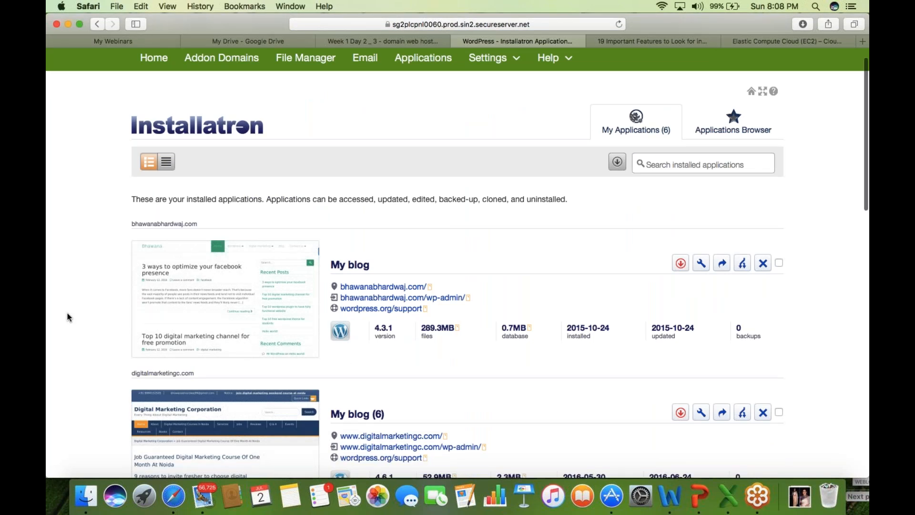
{"action": "scroll", "coordinate": [67, 313], "scroll_direction": "down", "scroll_amount": 5}
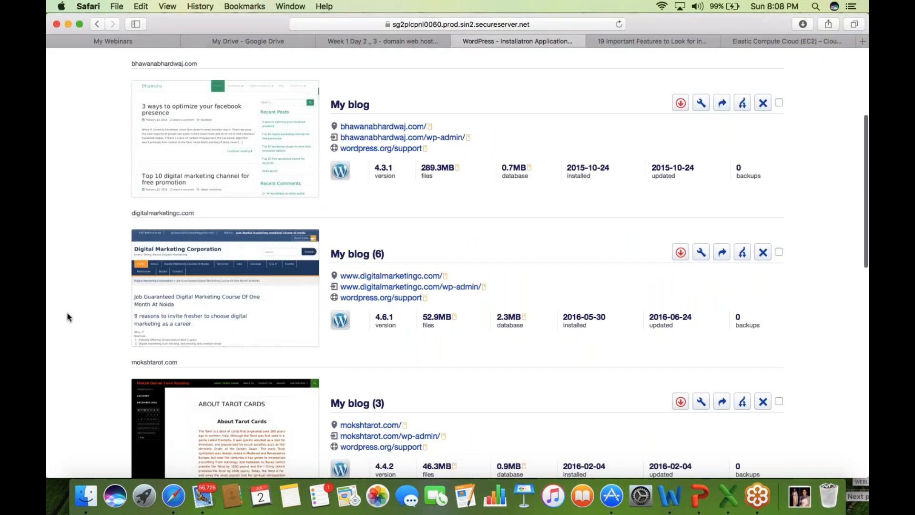
{"action": "scroll", "coordinate": [67, 312], "scroll_direction": "down", "scroll_amount": 1}
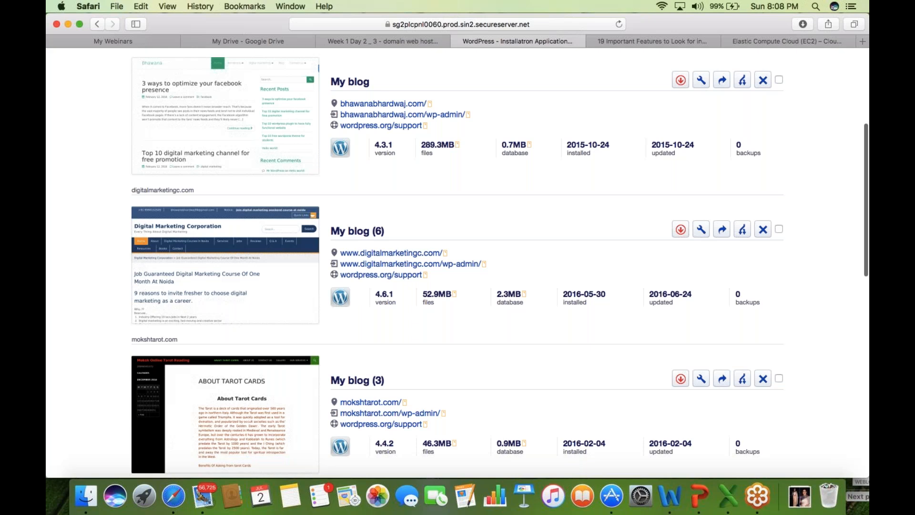
{"action": "scroll", "coordinate": [67, 313], "scroll_direction": "down", "scroll_amount": 1}
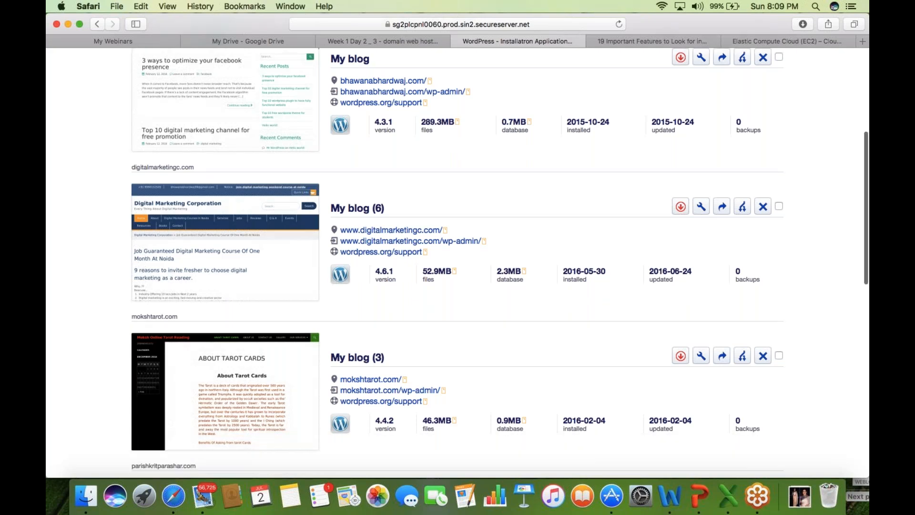
{"action": "scroll", "coordinate": [457, 262], "scroll_direction": "down", "scroll_amount": 10}
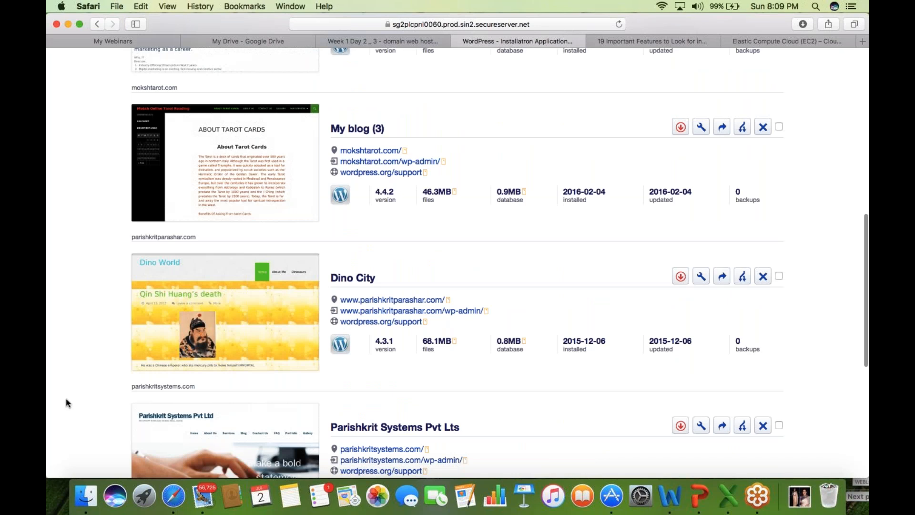
{"action": "scroll", "coordinate": [68, 403], "scroll_direction": "down", "scroll_amount": 1}
{"action": "scroll", "coordinate": [68, 403], "scroll_direction": "down", "scroll_amount": 6}
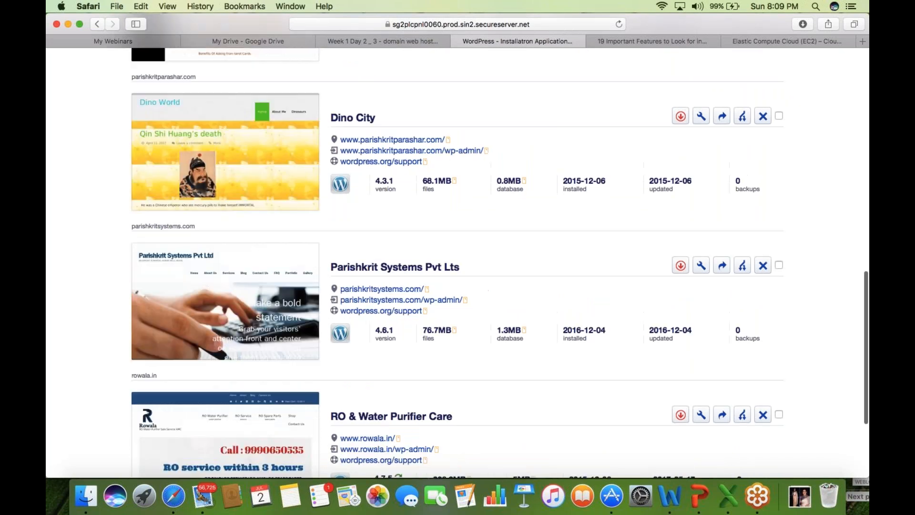
{"action": "scroll", "coordinate": [77, 342], "scroll_direction": "down", "scroll_amount": 1}
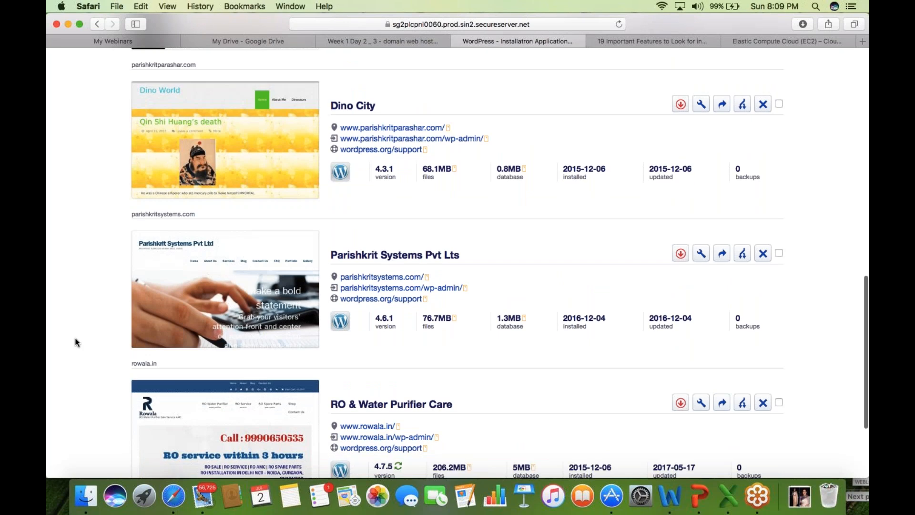
{"action": "scroll", "coordinate": [77, 342], "scroll_direction": "down", "scroll_amount": 6}
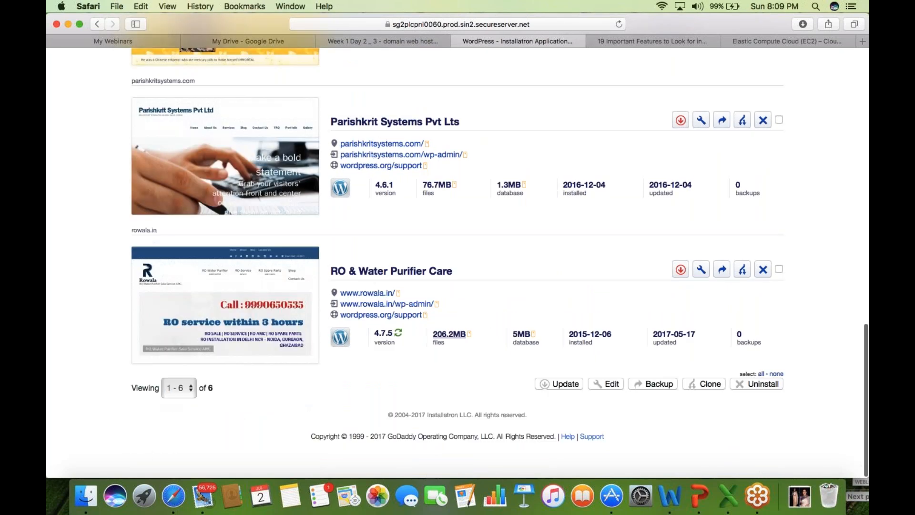
{"action": "scroll", "coordinate": [458, 257], "scroll_direction": "up", "scroll_amount": 2}
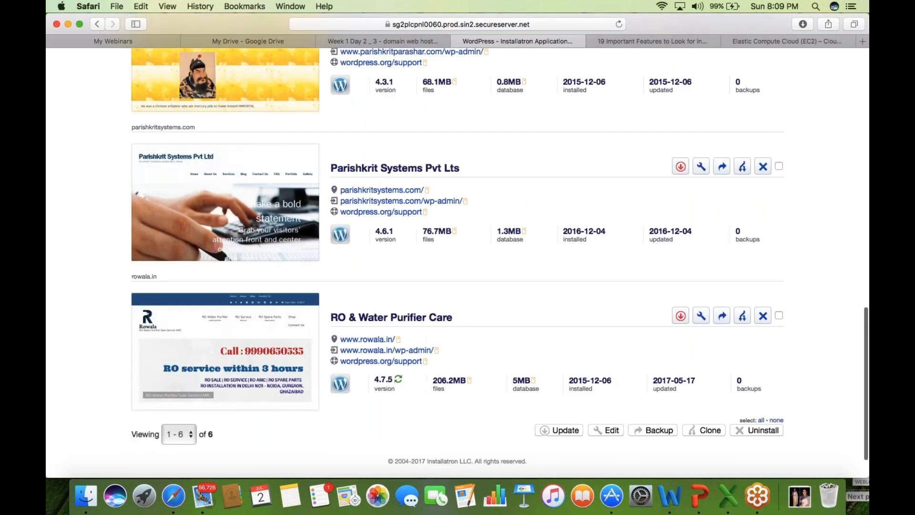
{"action": "scroll", "coordinate": [52, 334], "scroll_direction": "up", "scroll_amount": 3}
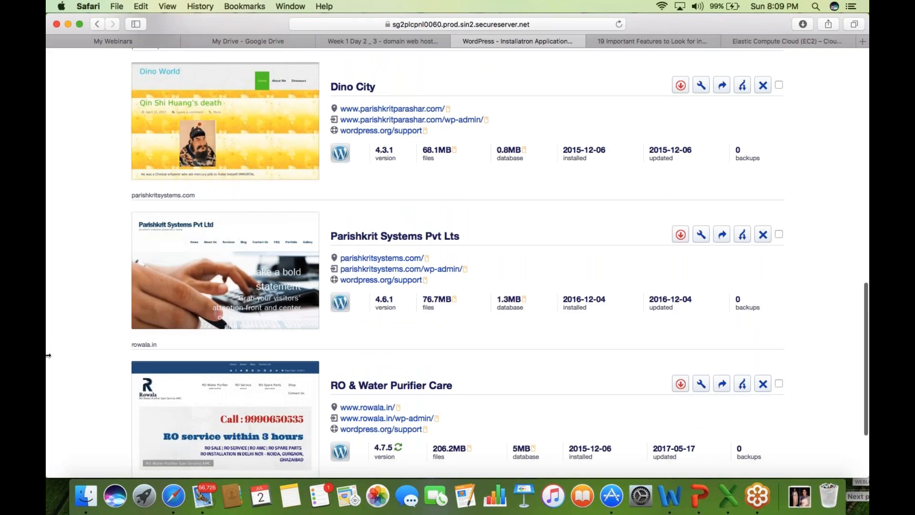
{"action": "scroll", "coordinate": [74, 342], "scroll_direction": "up", "scroll_amount": 1}
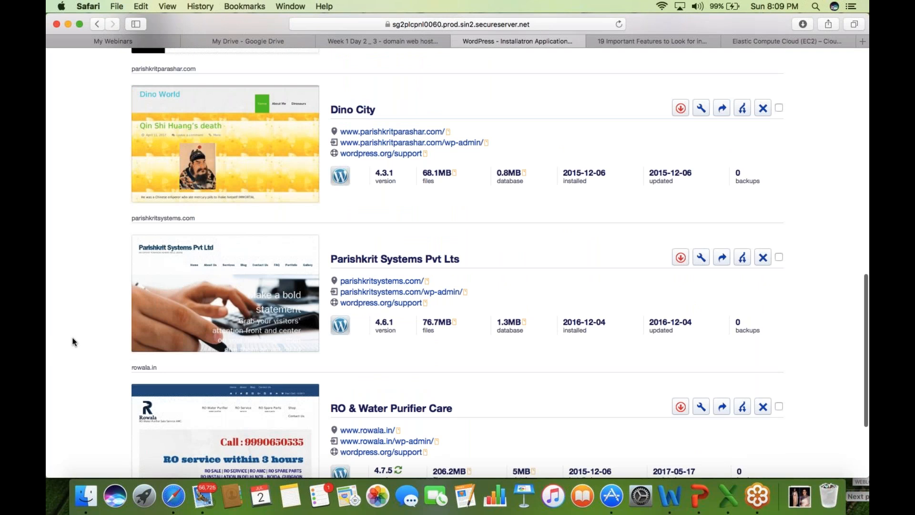
{"action": "scroll", "coordinate": [74, 342], "scroll_direction": "up", "scroll_amount": 13}
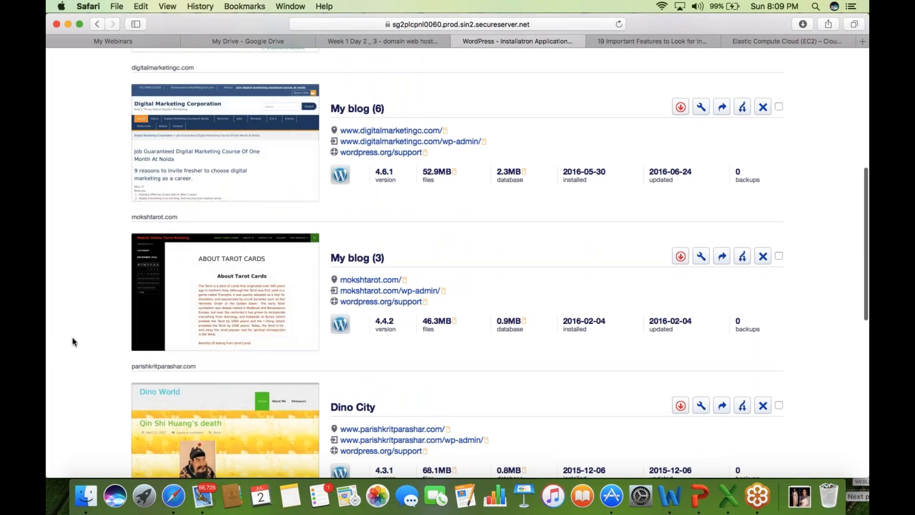
{"action": "scroll", "coordinate": [74, 342], "scroll_direction": "up", "scroll_amount": 14}
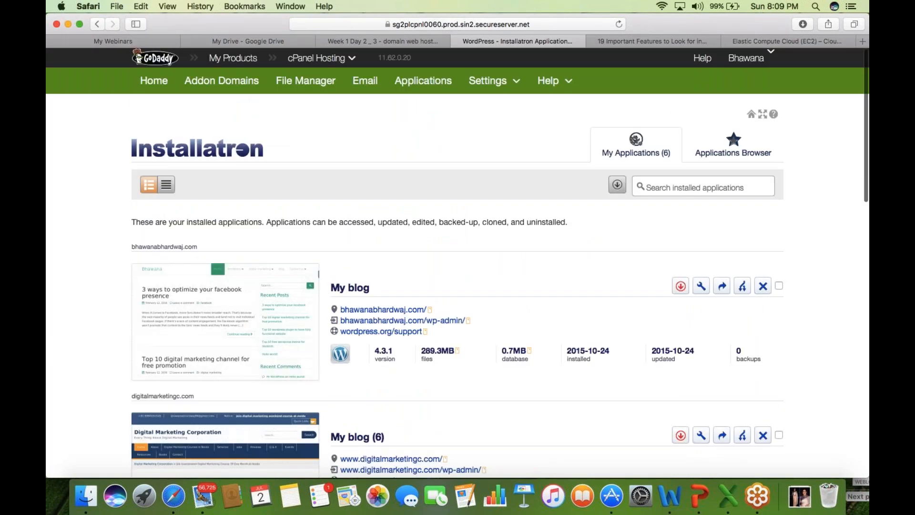
{"action": "left_click", "coordinate": [733, 145]}
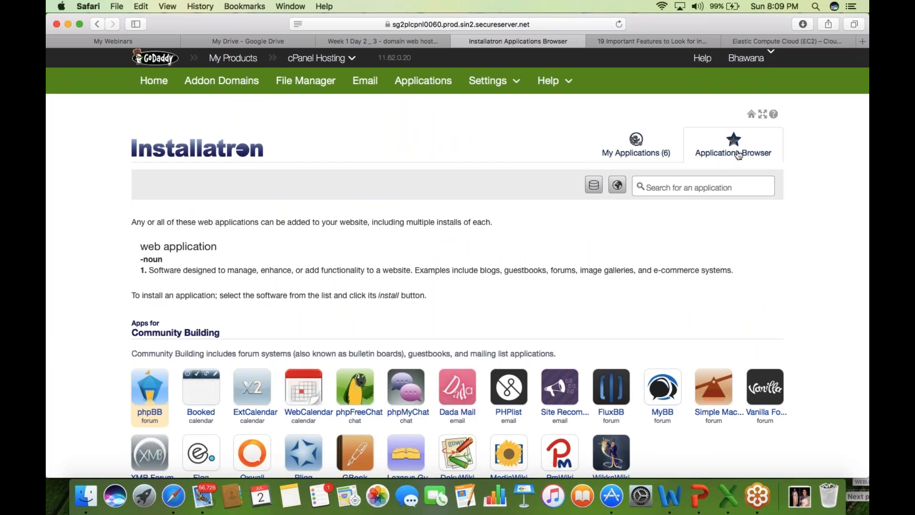
- Find WordPress in the Content Management apps and open its Installatron application page
{"action": "scroll", "coordinate": [47, 352], "scroll_direction": "down", "scroll_amount": 1}
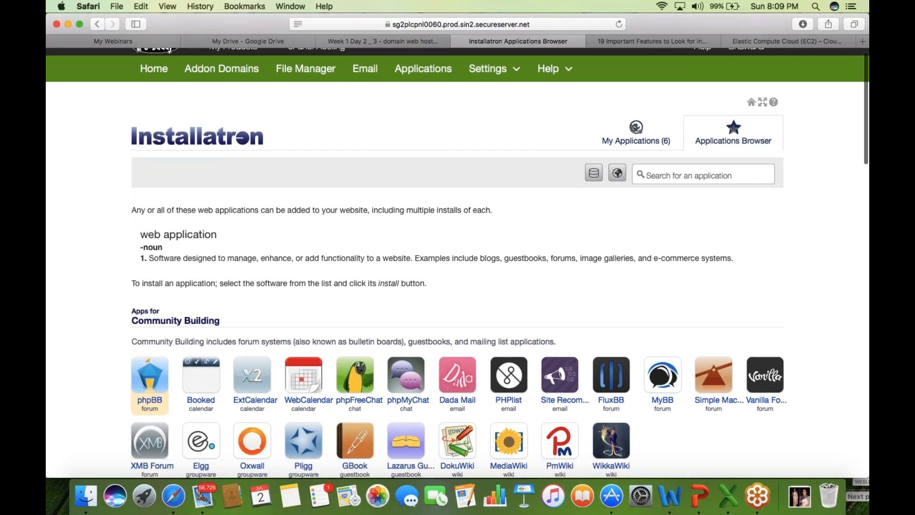
{"action": "scroll", "coordinate": [458, 262], "scroll_direction": "down", "scroll_amount": 5}
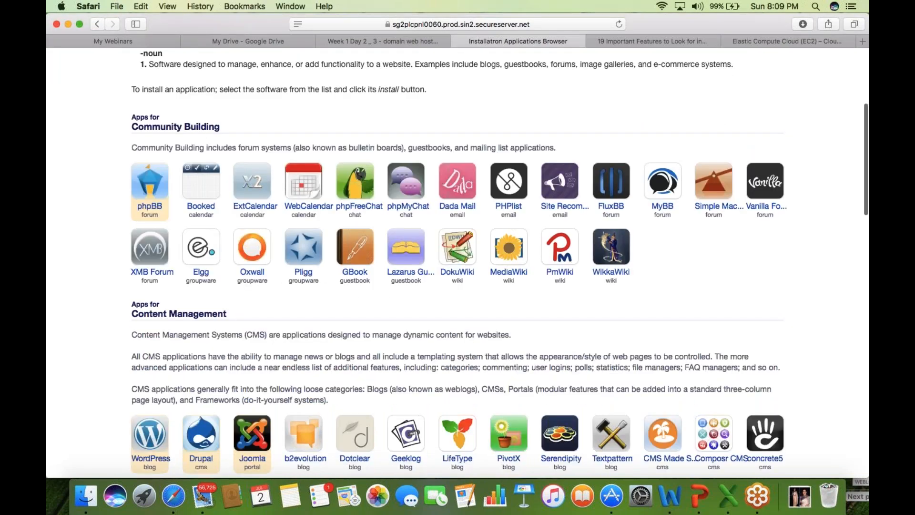
{"action": "scroll", "coordinate": [457, 262], "scroll_direction": "down", "scroll_amount": 4}
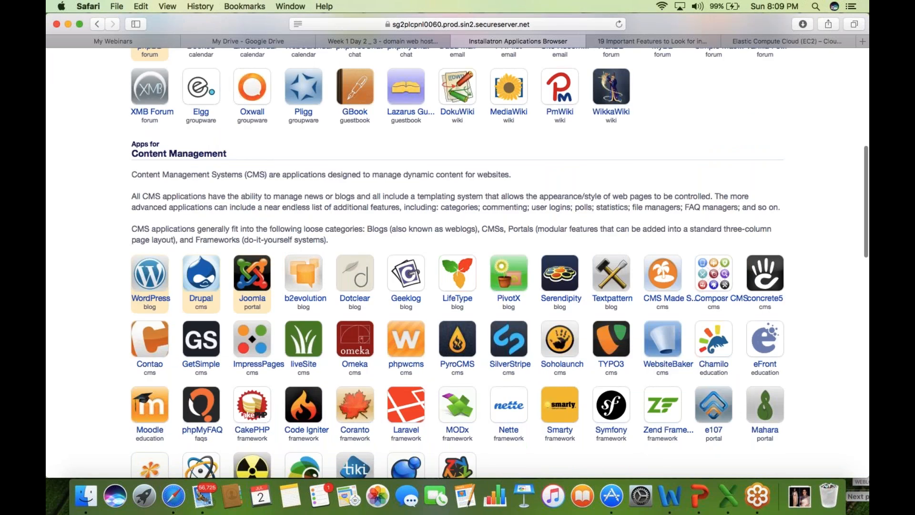
{"action": "scroll", "coordinate": [94, 176], "scroll_direction": "up", "scroll_amount": 4}
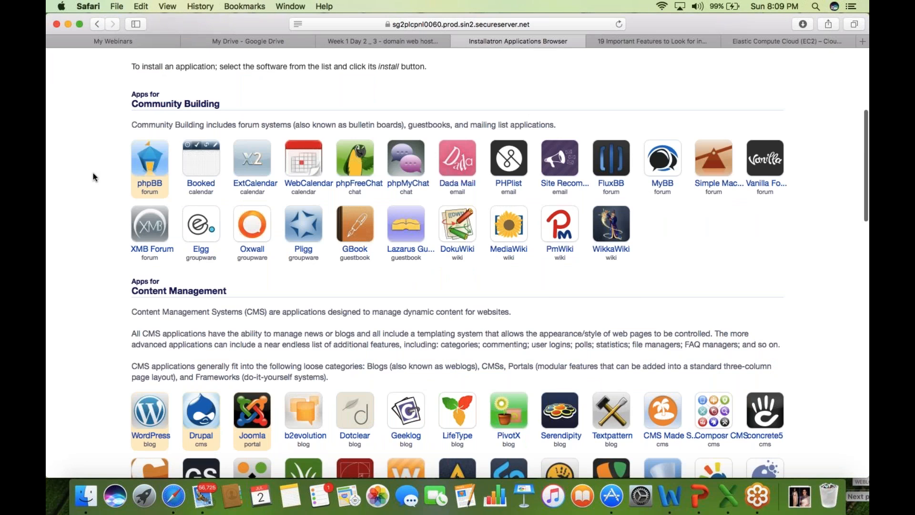
{"action": "scroll", "coordinate": [93, 173], "scroll_direction": "down", "scroll_amount": 1}
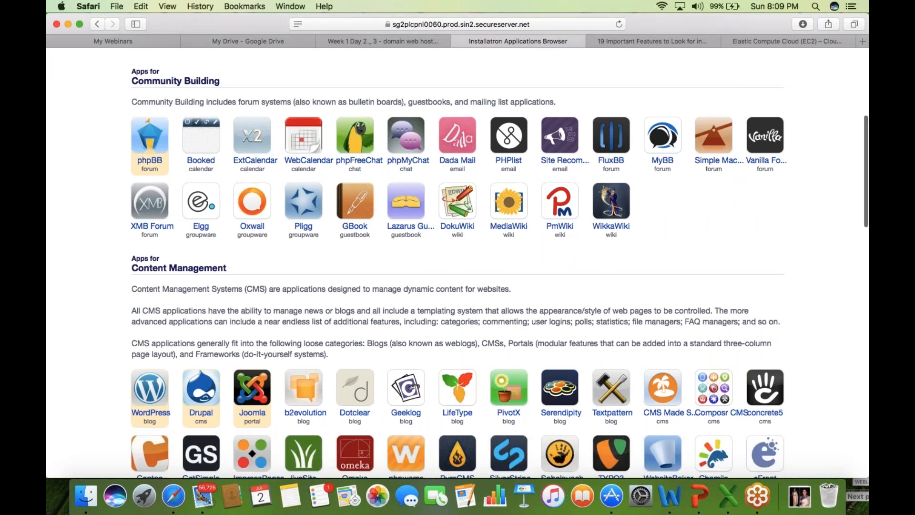
{"action": "scroll", "coordinate": [253, 298], "scroll_direction": "down", "scroll_amount": 5}
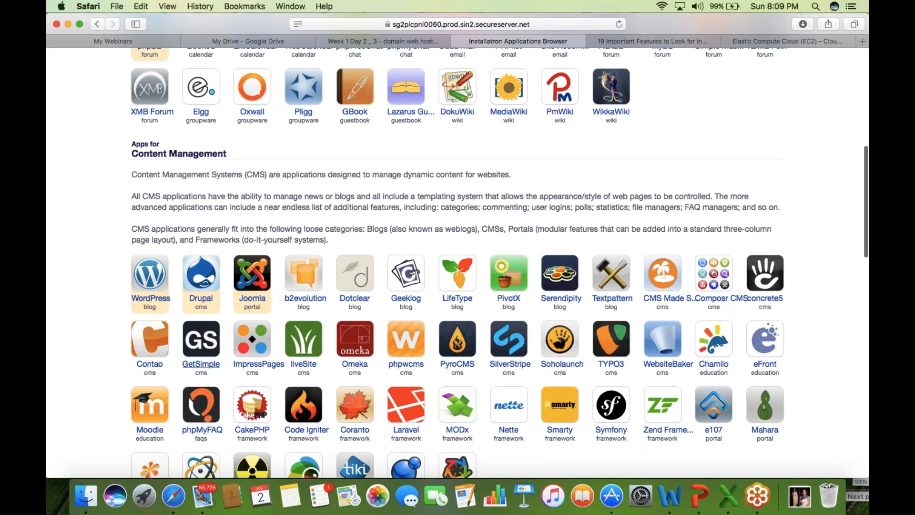
{"action": "left_click", "coordinate": [152, 298]}
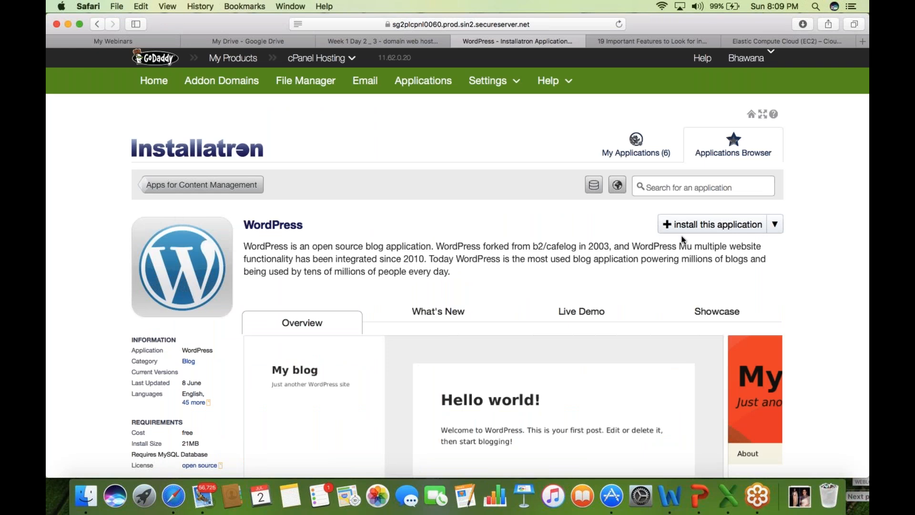
- Launch the WordPress install wizard and deselect the prefilled 'blog' directory value
{"action": "left_click", "coordinate": [775, 226]}
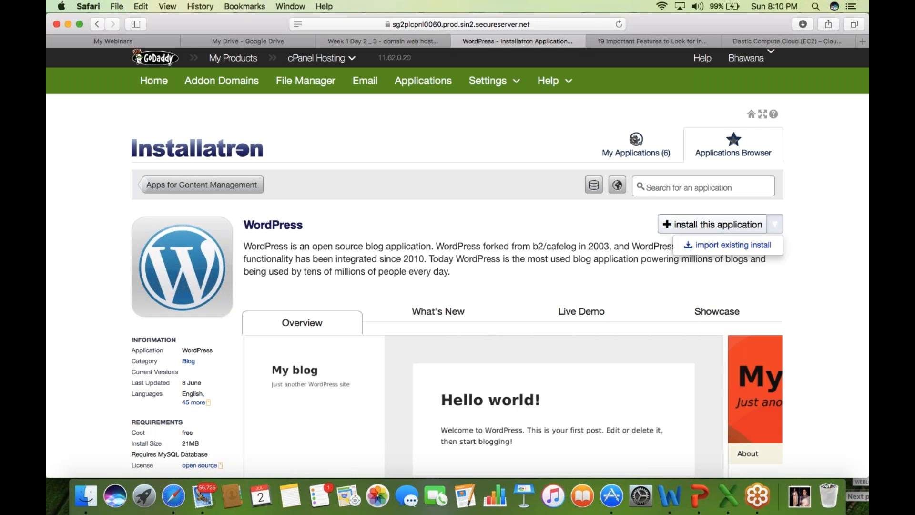
{"action": "left_click", "coordinate": [700, 228]}
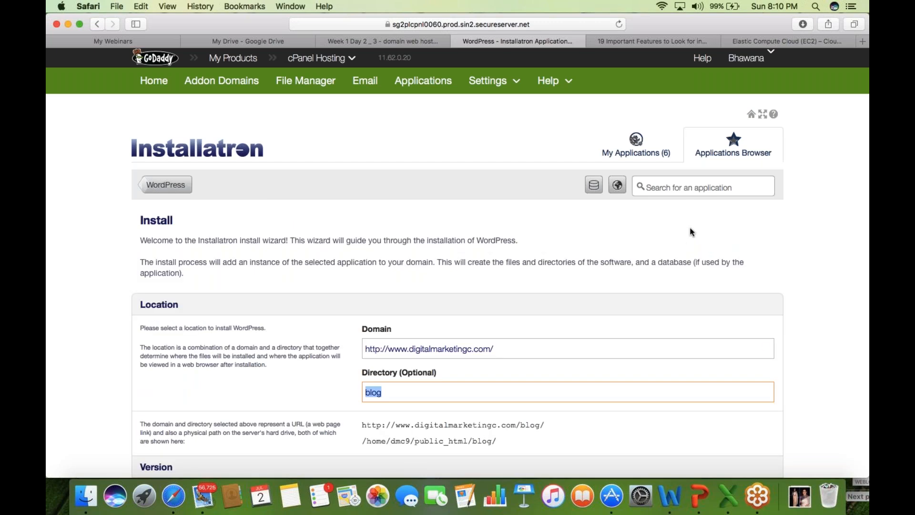
{"action": "left_click", "coordinate": [49, 313]}
{"action": "scroll", "coordinate": [458, 262], "scroll_direction": "down", "scroll_amount": 1}
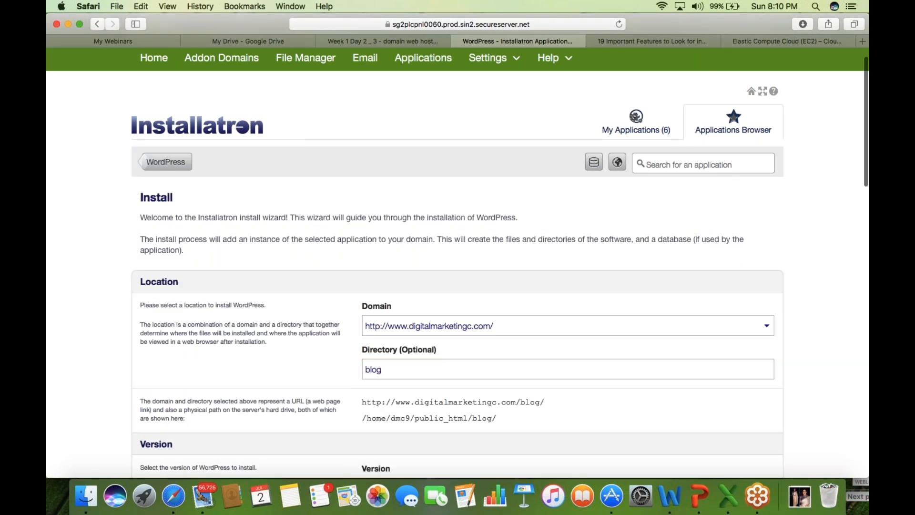
{"action": "scroll", "coordinate": [457, 262], "scroll_direction": "down", "scroll_amount": 4}
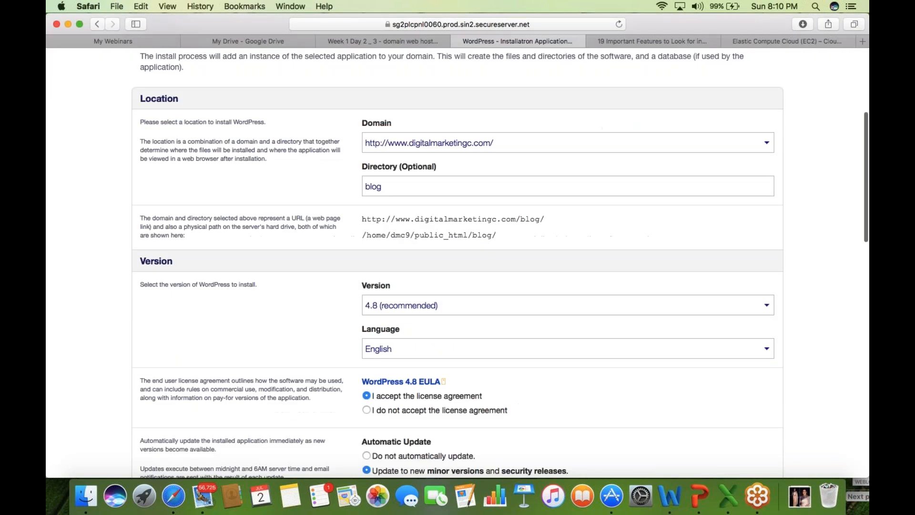
{"action": "scroll", "coordinate": [457, 262], "scroll_direction": "up", "scroll_amount": 2}
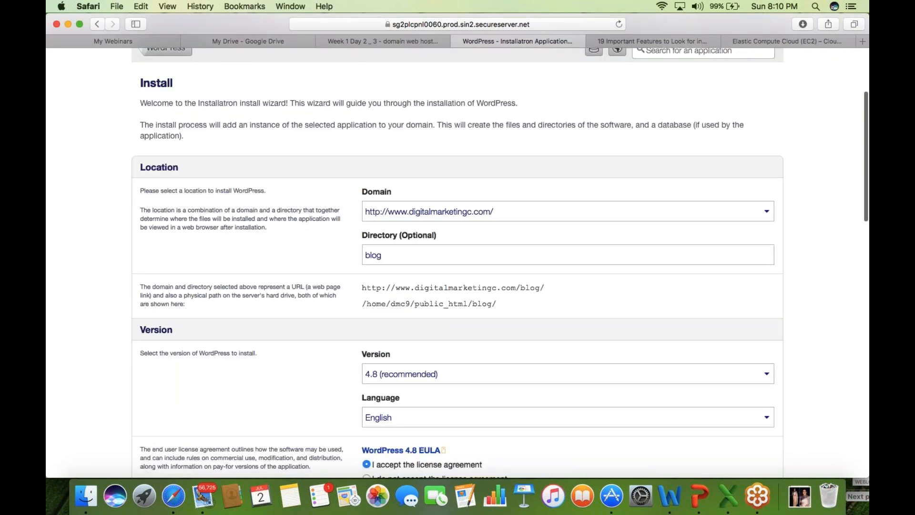
{"action": "scroll", "coordinate": [458, 262], "scroll_direction": "down", "scroll_amount": 2}
{"action": "left_click", "coordinate": [767, 121]}
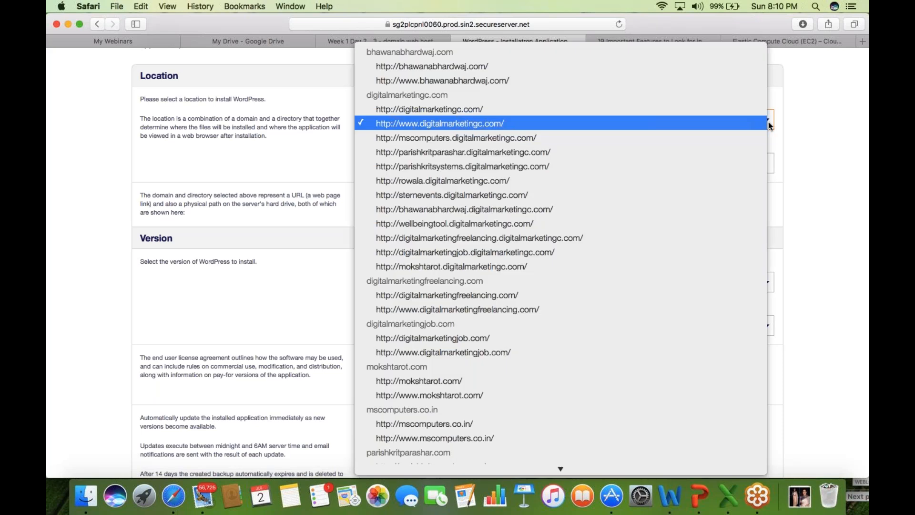
{"action": "mouse_move", "coordinate": [445, 470]}
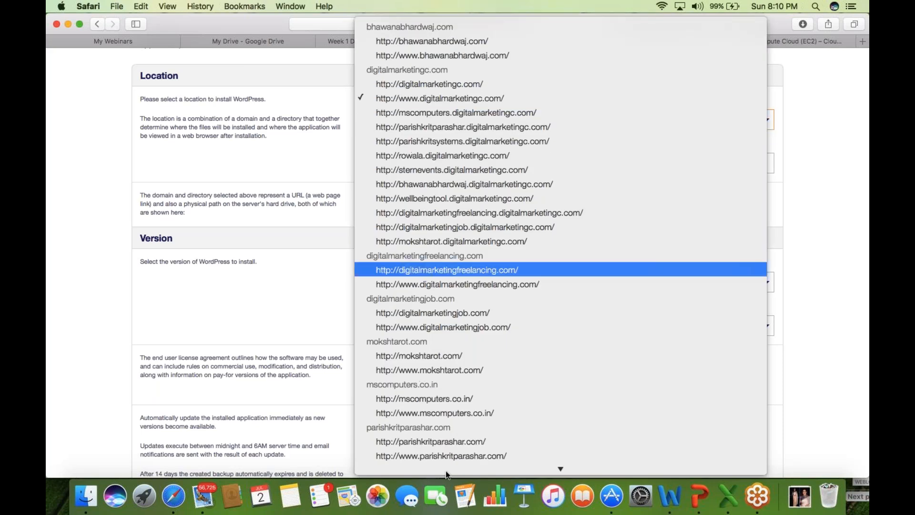
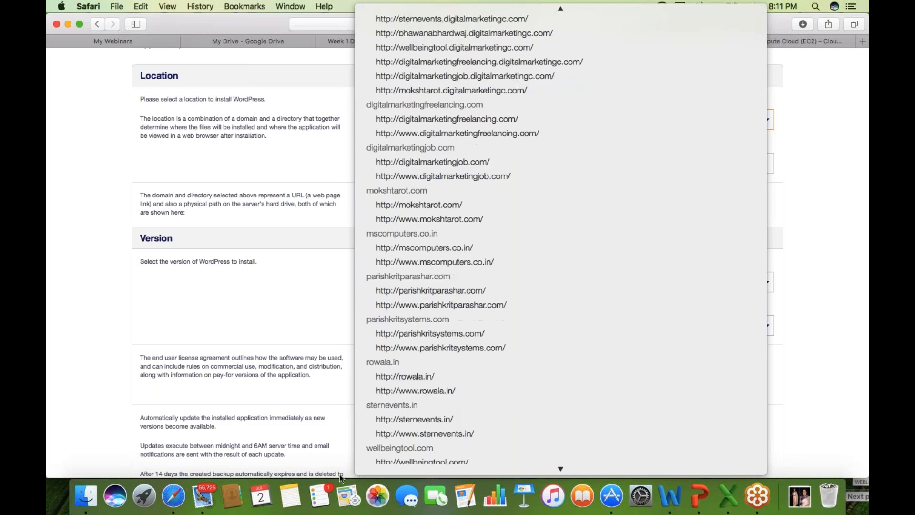
{"action": "left_click", "coordinate": [474, 334]}
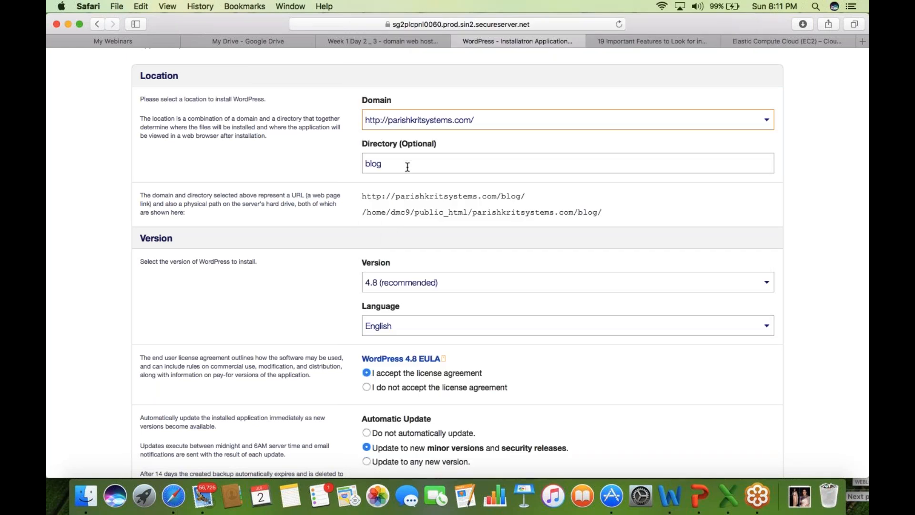
{"action": "left_click", "coordinate": [408, 167]}
{"action": "key", "text": "BackSpace"}
{"action": "key", "text": "BackSpace"}
{"action": "key", "text": "BackSpace"}
{"action": "key", "text": "BackSpace"}
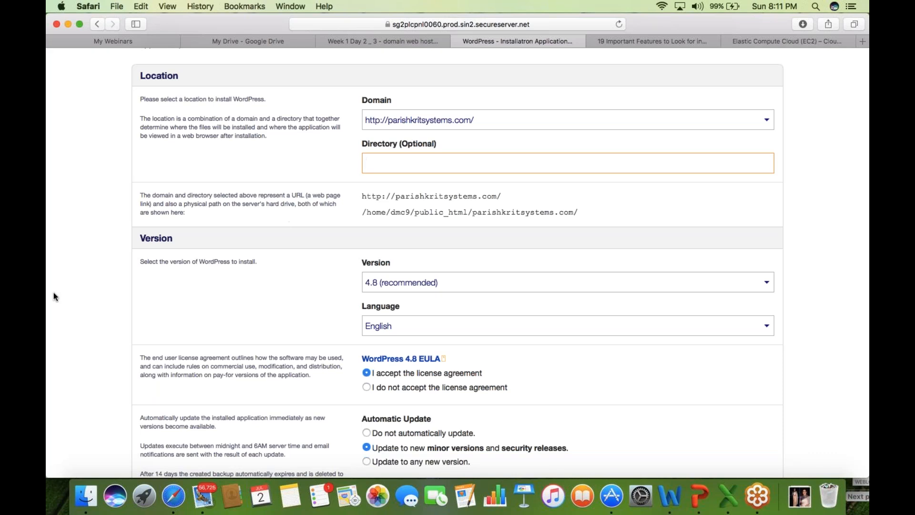
{"action": "left_click", "coordinate": [68, 293]}
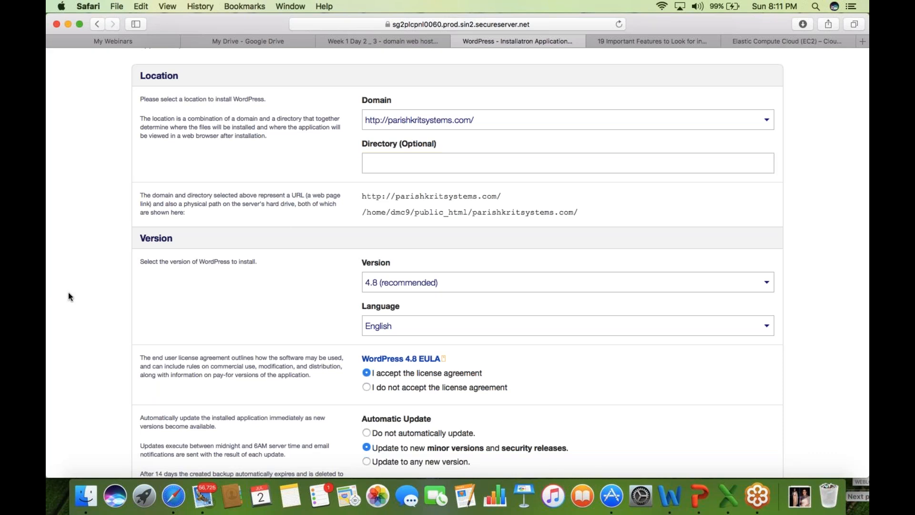
{"action": "scroll", "coordinate": [68, 293], "scroll_direction": "down", "scroll_amount": 1}
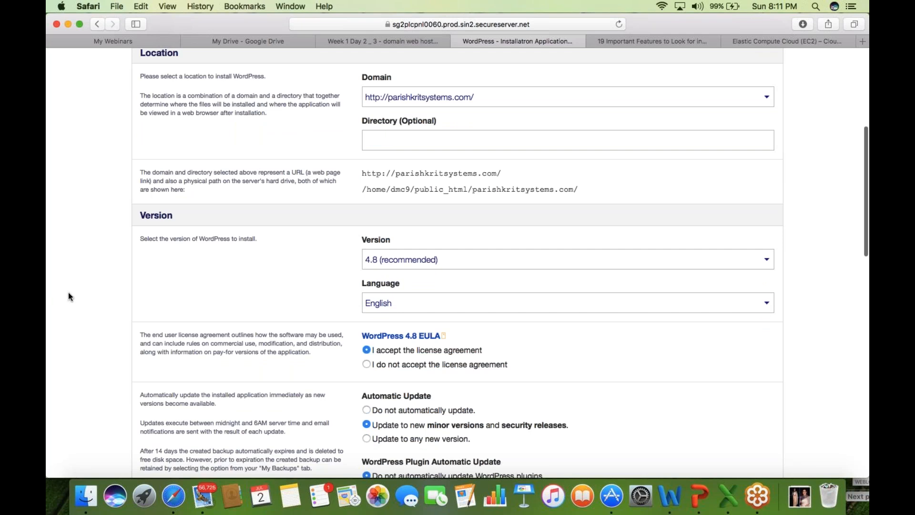
{"action": "scroll", "coordinate": [68, 292], "scroll_direction": "down", "scroll_amount": 4}
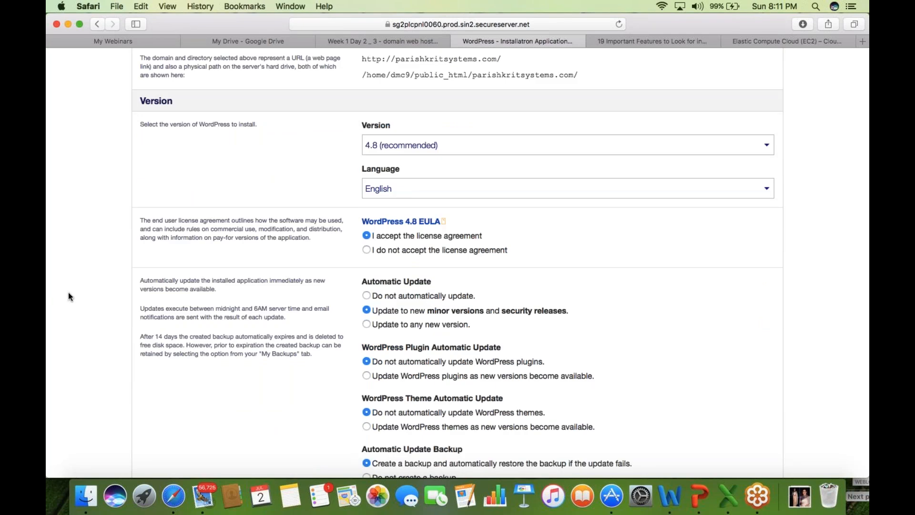
{"action": "scroll", "coordinate": [68, 293], "scroll_direction": "down", "scroll_amount": 1}
{"action": "left_click", "coordinate": [861, 305]}
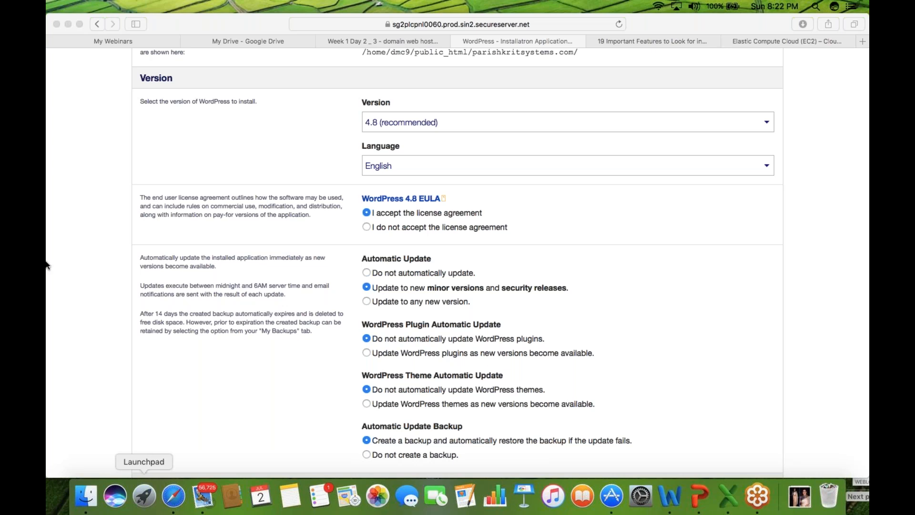
- In the Settings section, delete the default administrator username and enter the new username
{"action": "left_click", "coordinate": [75, 316]}
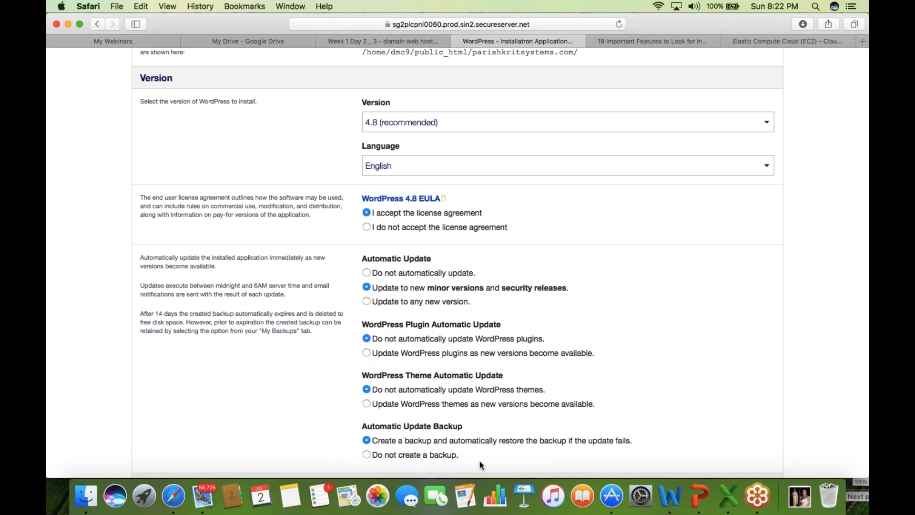
{"action": "scroll", "coordinate": [91, 382], "scroll_direction": "down", "scroll_amount": 1}
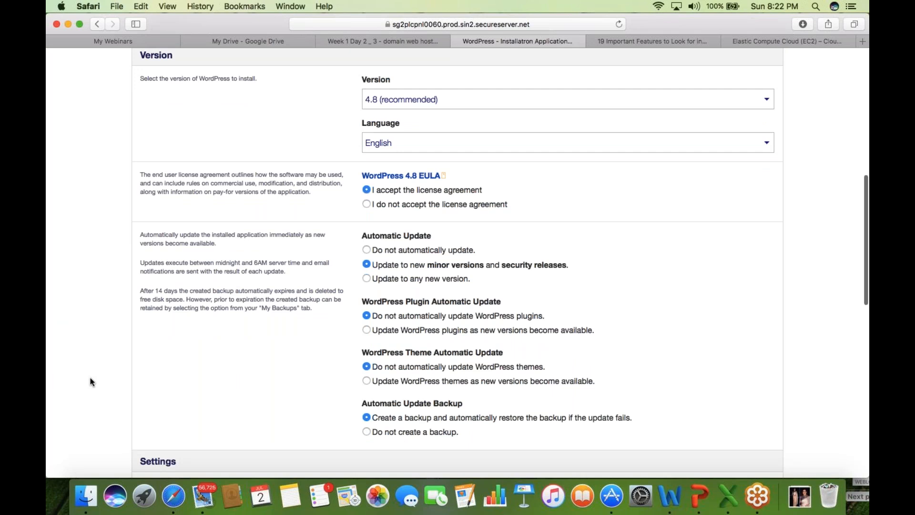
{"action": "scroll", "coordinate": [91, 382], "scroll_direction": "down", "scroll_amount": 5}
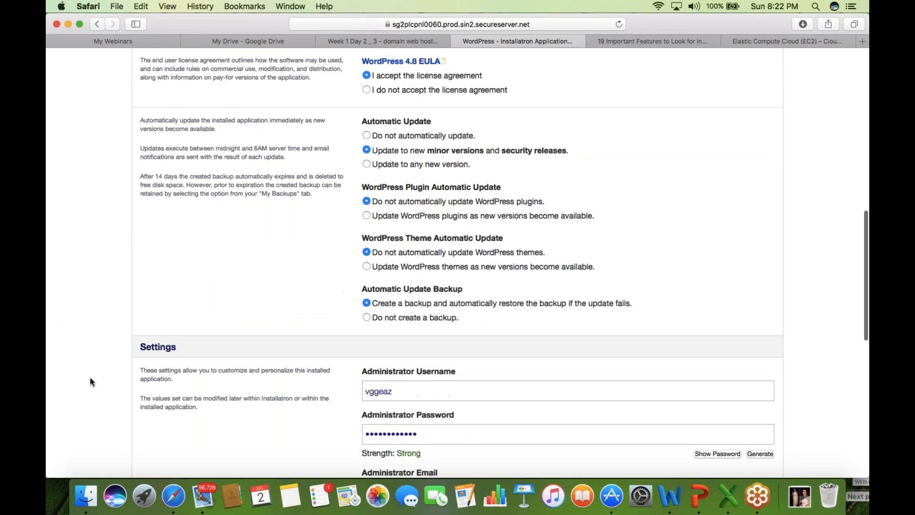
{"action": "scroll", "coordinate": [91, 382], "scroll_direction": "down", "scroll_amount": 4}
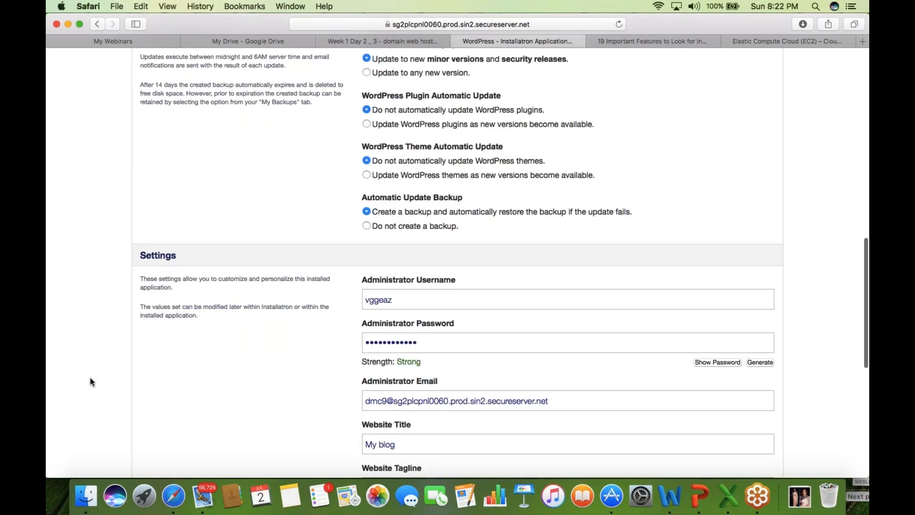
{"action": "scroll", "coordinate": [91, 382], "scroll_direction": "down", "scroll_amount": 4}
{"action": "left_click", "coordinate": [394, 209]}
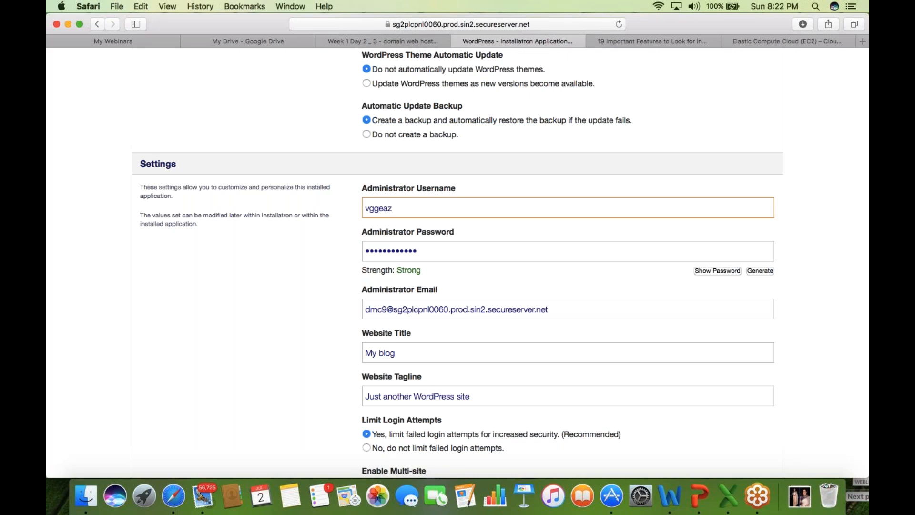
{"action": "left_click", "coordinate": [432, 253]}
{"action": "left_click", "coordinate": [449, 314]}
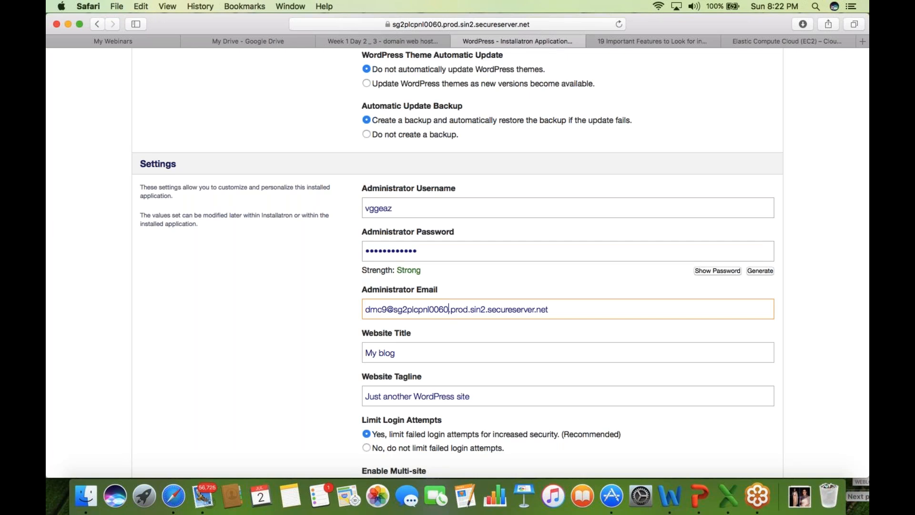
{"action": "left_click", "coordinate": [403, 209]}
{"action": "key", "text": "BackSpace"}
{"action": "key", "text": "BackSpace"}
{"action": "key", "text": "BackSpace"}
{"action": "key", "text": "BackSpace"}
{"action": "key", "text": "BackSpace"}
{"action": "key", "text": "BackSpace"}
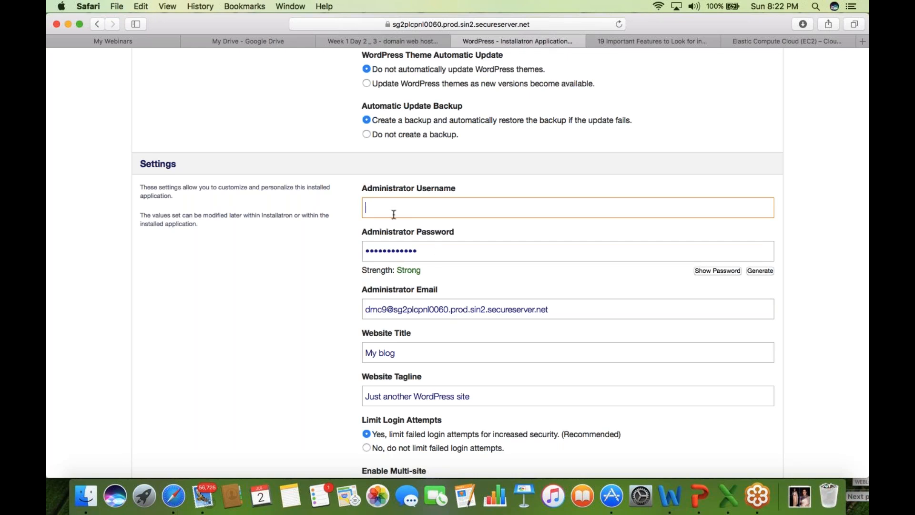
{"action": "type", "text": "pspl"}
- Enter a new strong administrator password and replace the default admin e-mail with the owner's address
{"action": "left_click", "coordinate": [430, 253]}
{"action": "key", "text": "BackSpace"}
{"action": "key", "text": "BackSpace"}
{"action": "key", "text": "BackSpace"}
{"action": "key", "text": "BackSpace"}
{"action": "key", "text": "BackSpace"}
{"action": "key", "text": "BackSpace"}
{"action": "key", "text": "BackSpace"}
{"action": "key", "text": "BackSpace"}
{"action": "key", "text": "BackSpace"}
{"action": "key", "text": "BackSpace"}
{"action": "key", "text": "BackSpace"}
{"action": "key", "text": "BackSpace"}
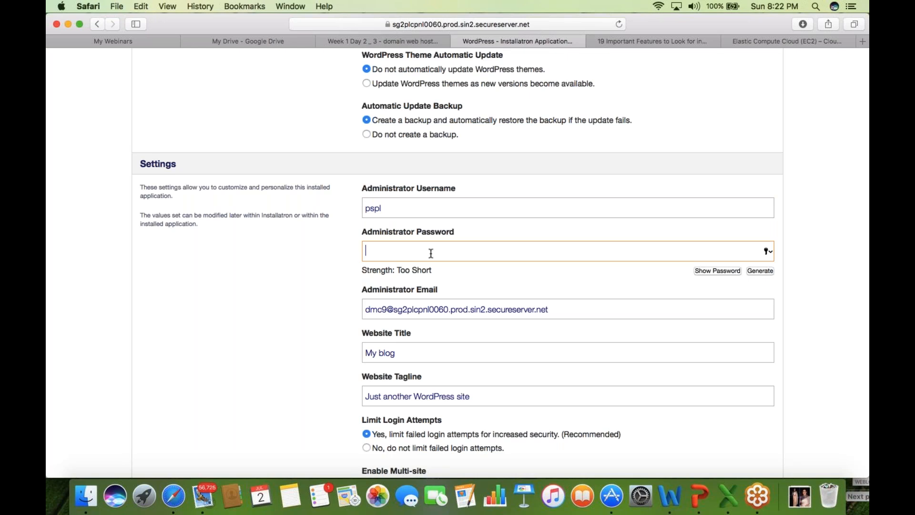
{"action": "type", "text": "p•••••••••"}
{"action": "left_click", "coordinate": [430, 315]}
{"action": "key", "text": "super+a"}
{"action": "type", "text": "bhawanabh"}
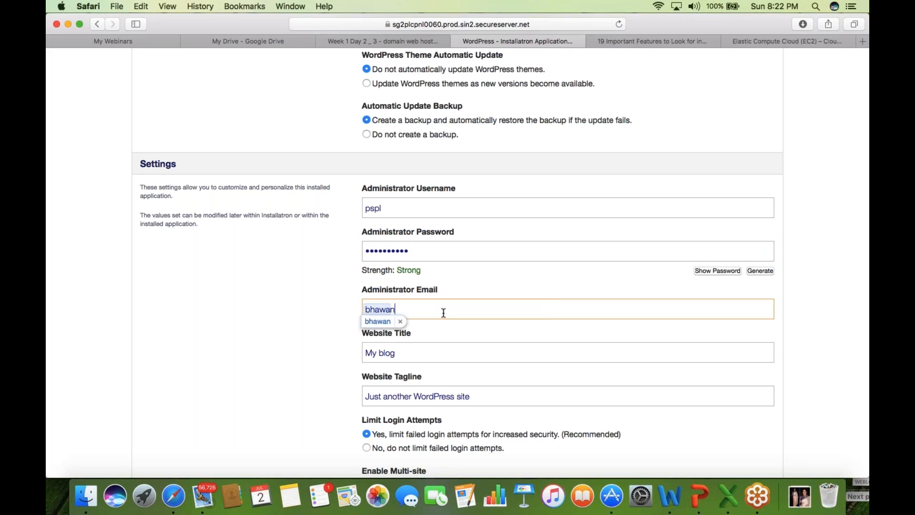
{"action": "type", "text": "r"}
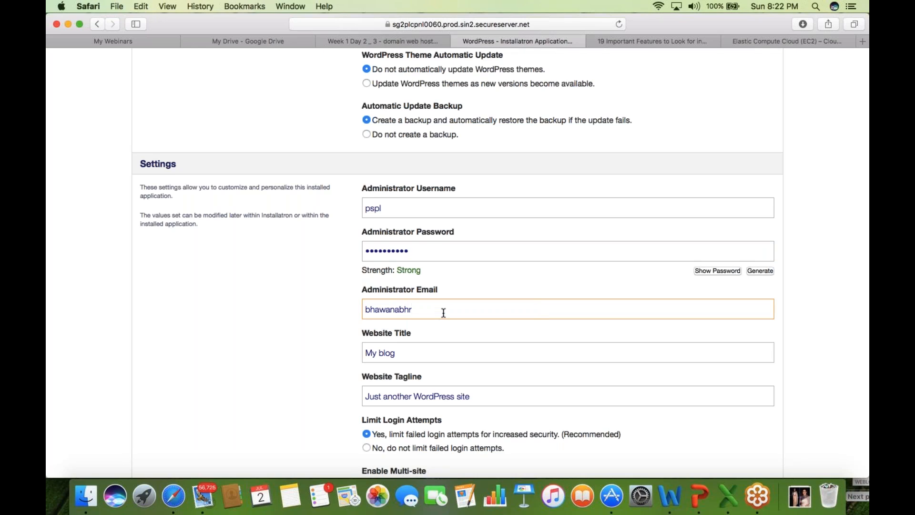
{"action": "key", "text": "BackSpace"}
{"action": "key", "text": "BackSpace"}
{"action": "key", "text": "BackSpace"}
{"action": "key", "text": "BackSpace"}
{"action": "key", "text": "BackSpace"}
{"action": "key", "text": "BackSpace"}
{"action": "key", "text": "BackSpace"}
{"action": "key", "text": "BackSpace"}
{"action": "left_click", "coordinate": [227, 341]}
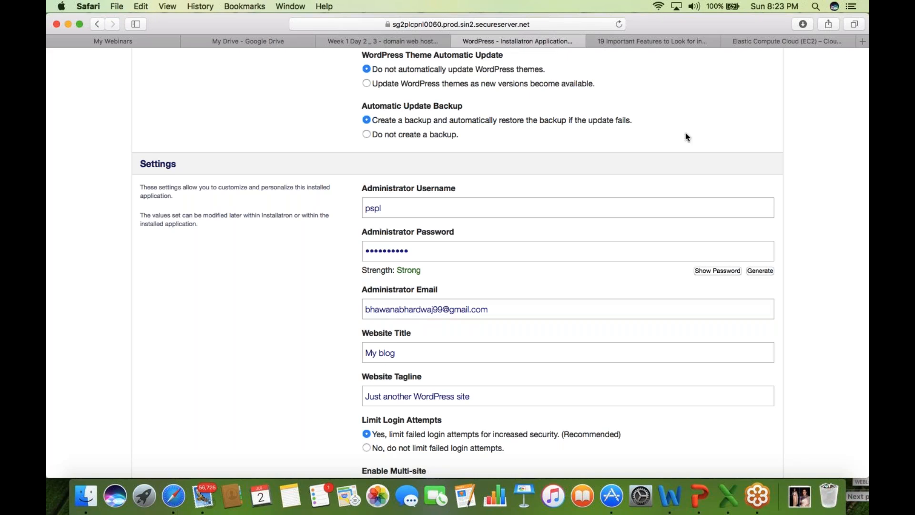
{"action": "left_click", "coordinate": [670, 151]}
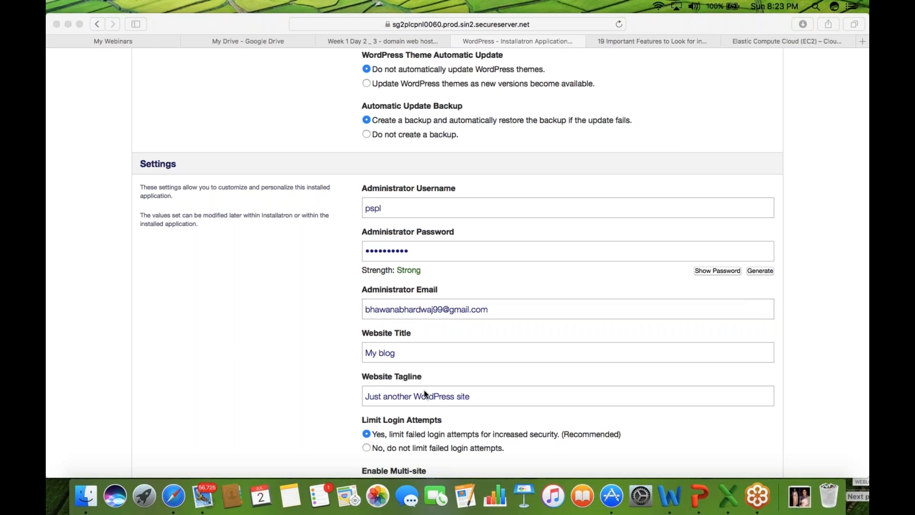
{"action": "left_click", "coordinate": [254, 356]}
{"action": "scroll", "coordinate": [254, 355], "scroll_direction": "down", "scroll_amount": 1}
{"action": "scroll", "coordinate": [255, 360], "scroll_direction": "down", "scroll_amount": 2}
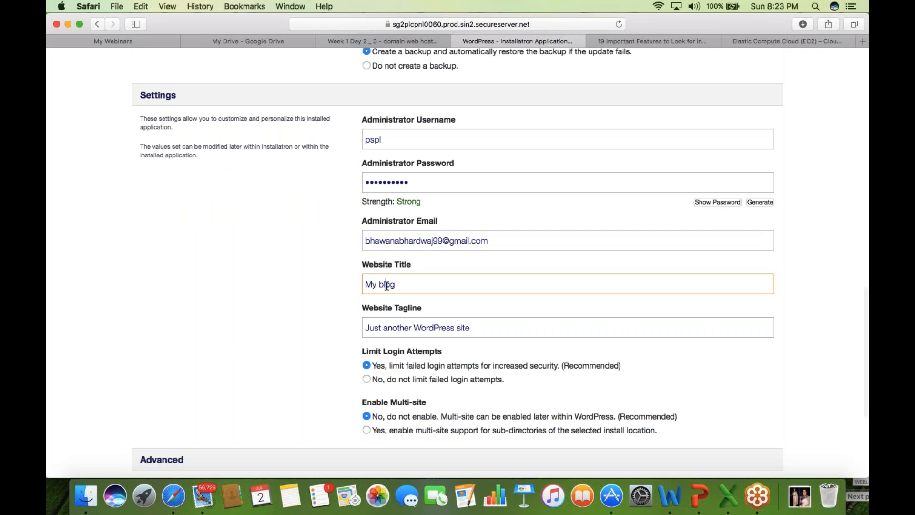
{"action": "left_click", "coordinate": [406, 328]}
{"action": "scroll", "coordinate": [405, 327], "scroll_direction": "down", "scroll_amount": 1}
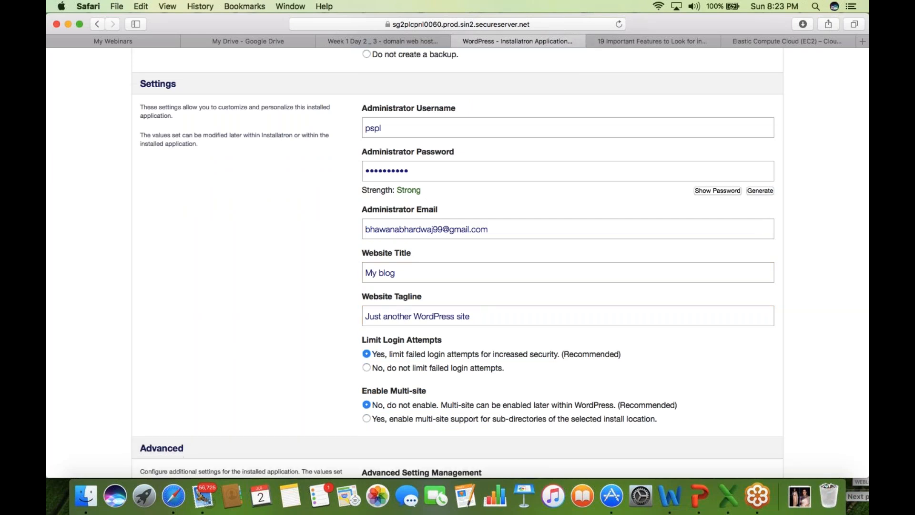
{"action": "scroll", "coordinate": [694, 190], "scroll_direction": "down", "scroll_amount": 4}
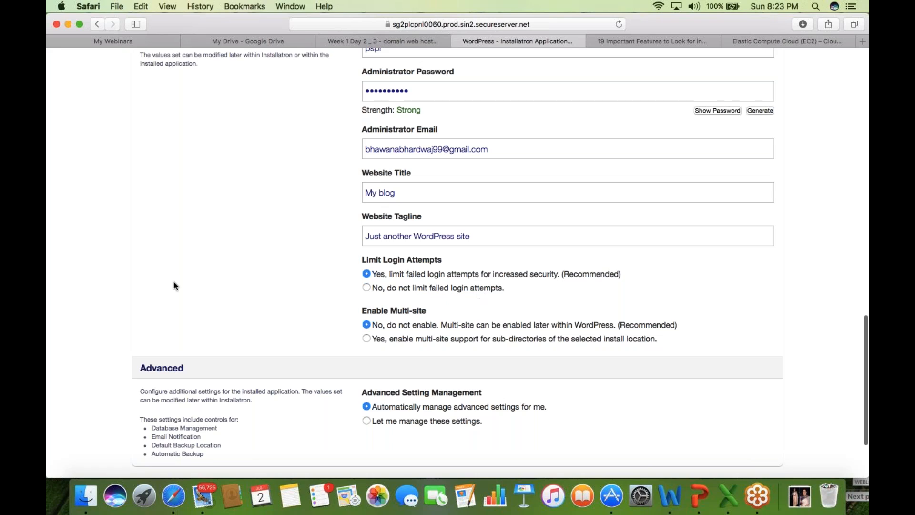
{"action": "scroll", "coordinate": [173, 285], "scroll_direction": "down", "scroll_amount": 1}
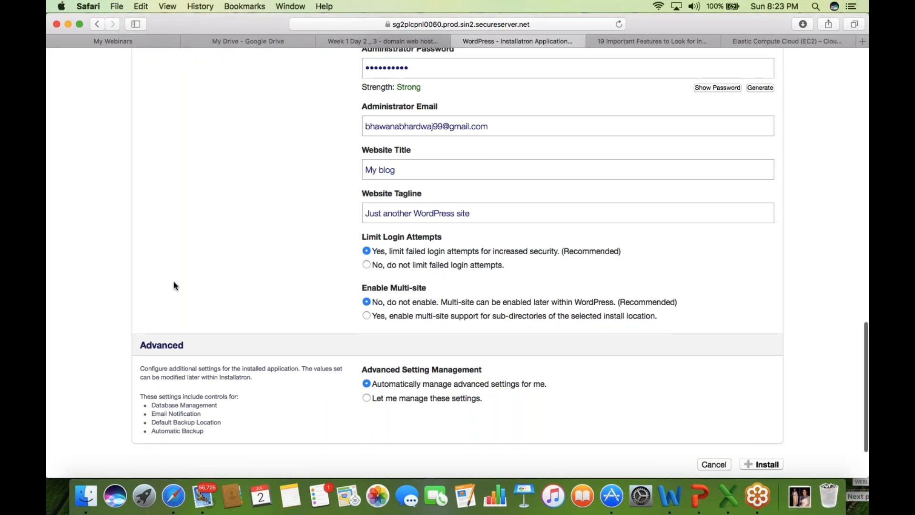
{"action": "scroll", "coordinate": [173, 286], "scroll_direction": "down", "scroll_amount": 4}
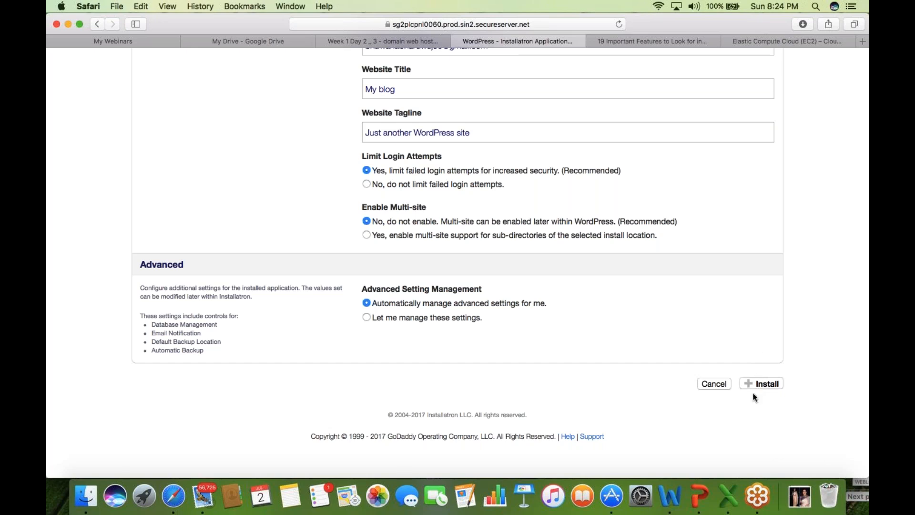
{"action": "left_click", "coordinate": [771, 387]}
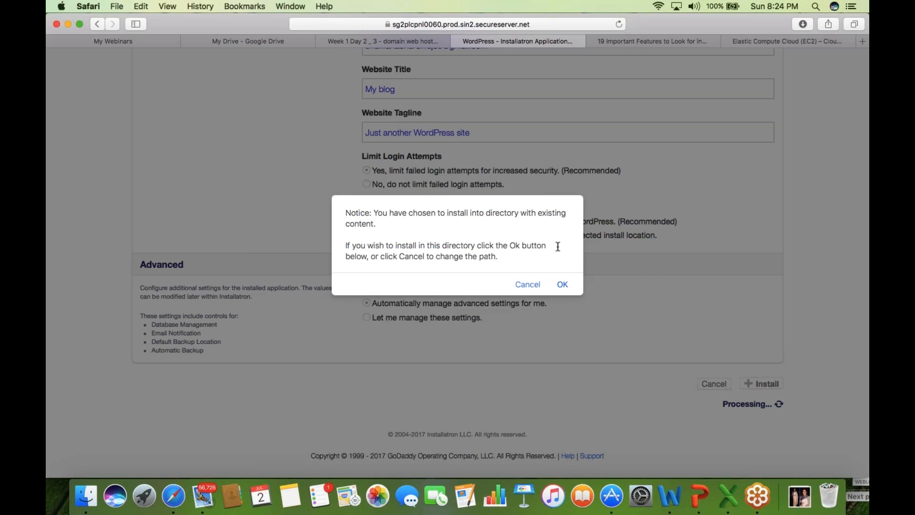
{"action": "left_click", "coordinate": [535, 286]}
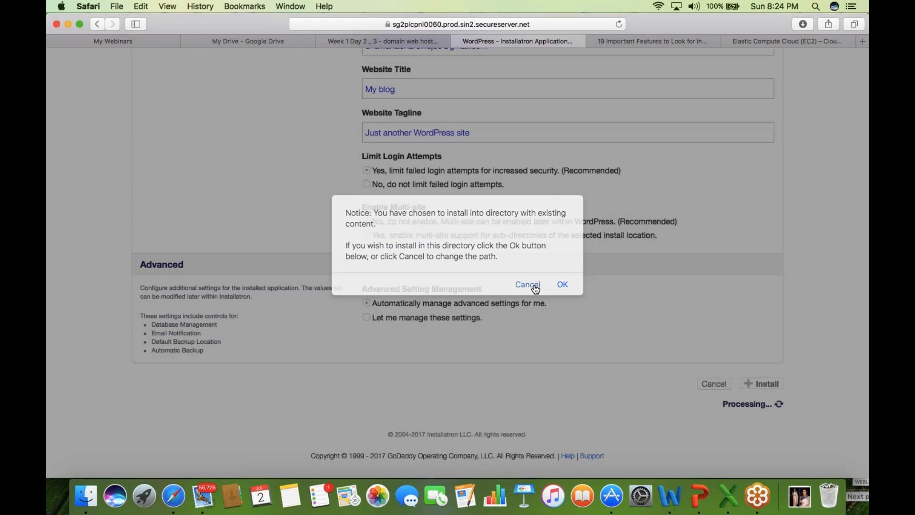
{"action": "scroll", "coordinate": [297, 231], "scroll_direction": "up", "scroll_amount": 2}
{"action": "scroll", "coordinate": [298, 231], "scroll_direction": "up", "scroll_amount": 10}
{"action": "scroll", "coordinate": [298, 231], "scroll_direction": "up", "scroll_amount": 8}
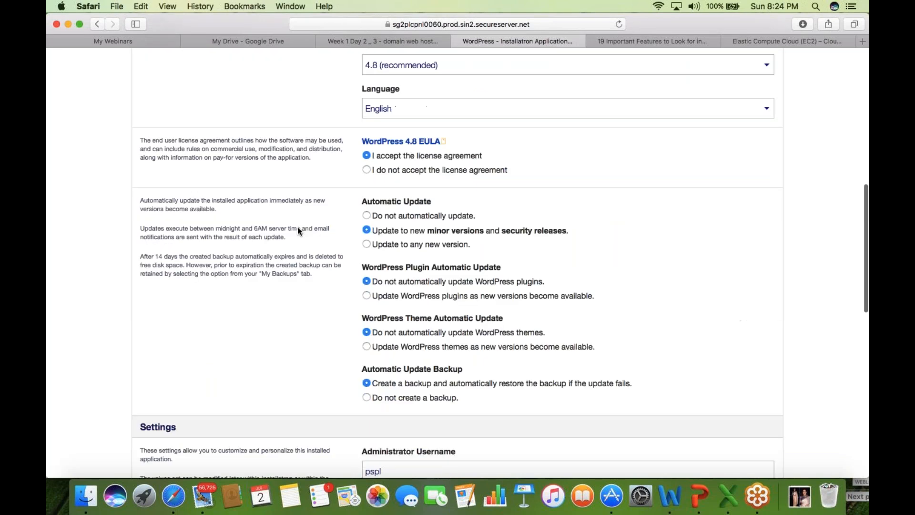
{"action": "scroll", "coordinate": [297, 231], "scroll_direction": "up", "scroll_amount": 15}
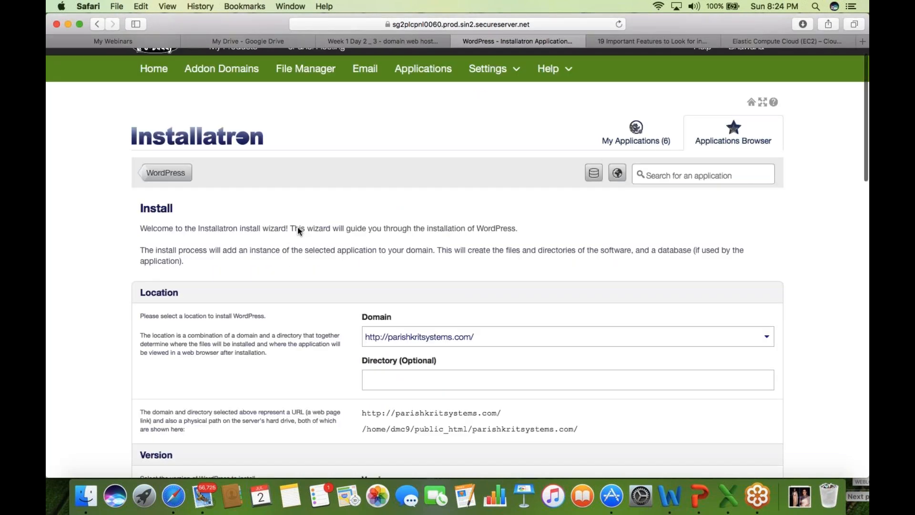
- Show the My Applications list and let Safari save the entered password
{"action": "scroll", "coordinate": [297, 227], "scroll_direction": "up", "scroll_amount": 2}
{"action": "left_click", "coordinate": [647, 152]}
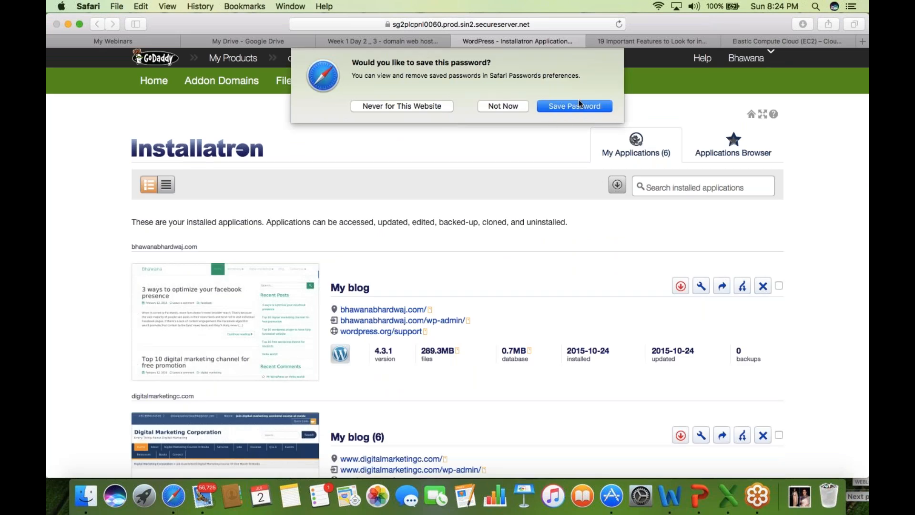
{"action": "left_click", "coordinate": [573, 106]}
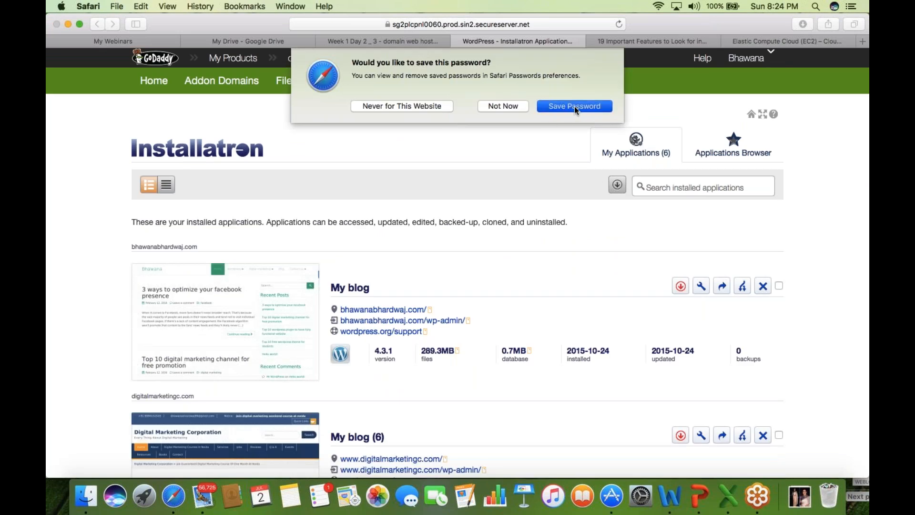
- Find the parishkritsystems.com entry in the installed apps and open its live site
{"action": "scroll", "coordinate": [48, 214], "scroll_direction": "down", "scroll_amount": 1}
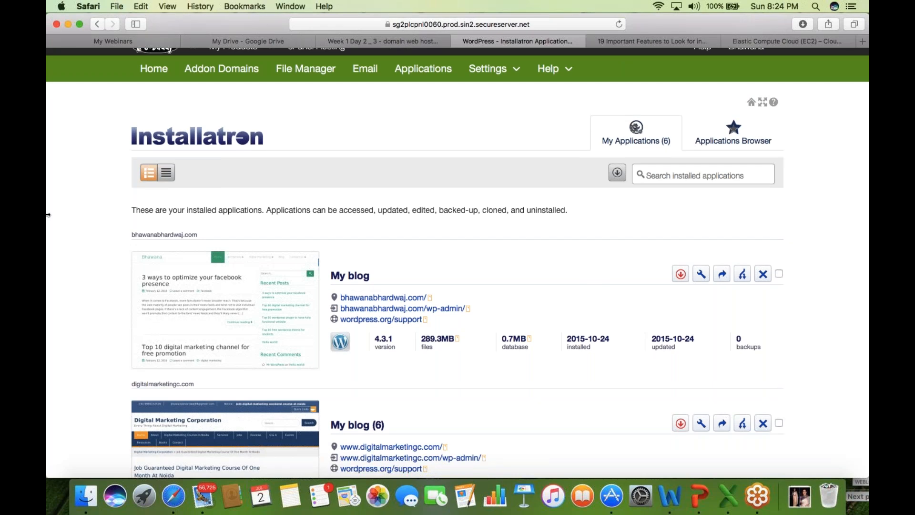
{"action": "scroll", "coordinate": [47, 214], "scroll_direction": "down", "scroll_amount": 5}
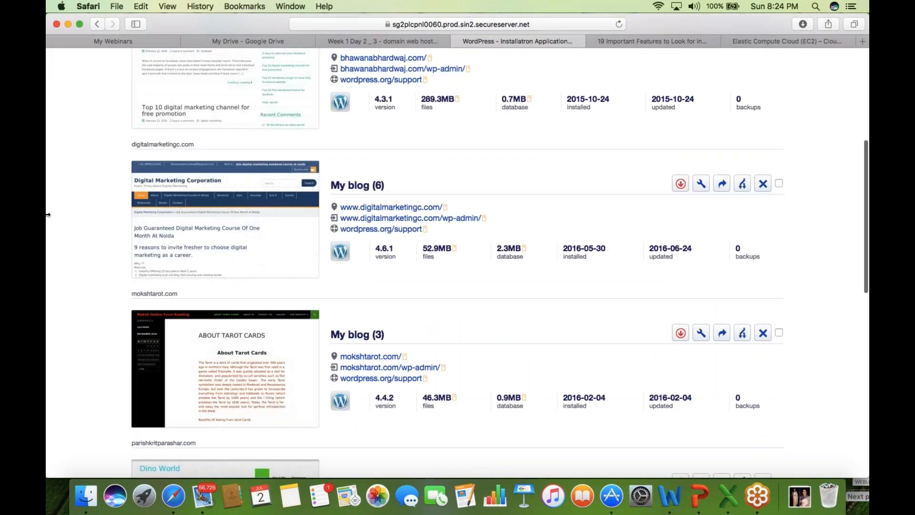
{"action": "scroll", "coordinate": [47, 214], "scroll_direction": "up", "scroll_amount": 2}
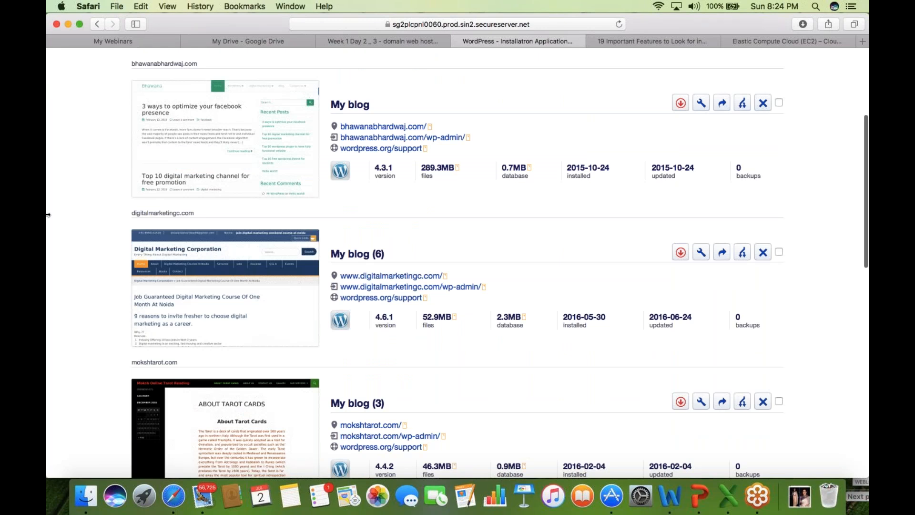
{"action": "scroll", "coordinate": [48, 215], "scroll_direction": "down", "scroll_amount": 9}
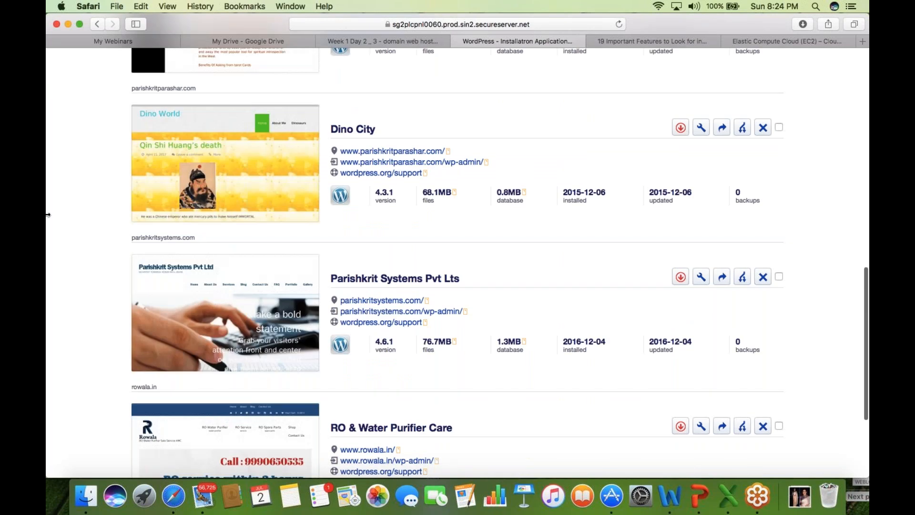
{"action": "scroll", "coordinate": [48, 215], "scroll_direction": "down", "scroll_amount": 3}
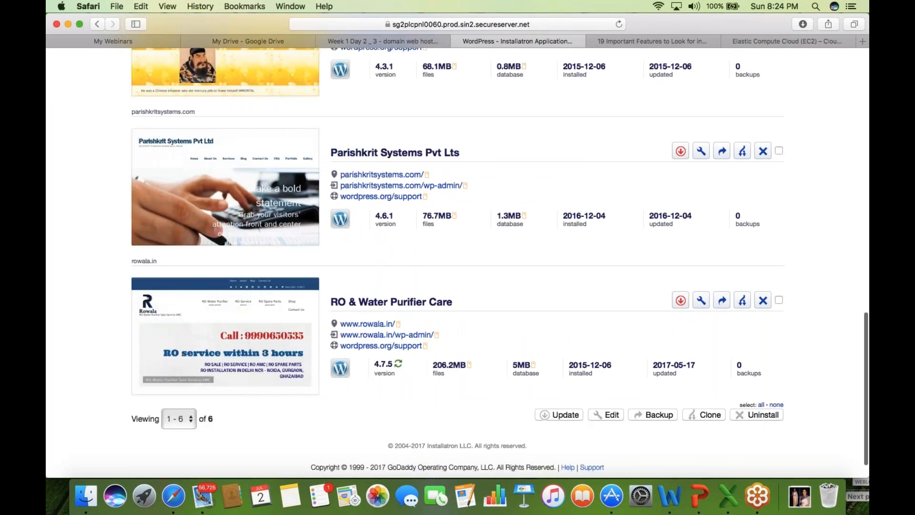
{"action": "left_click", "coordinate": [383, 175]}
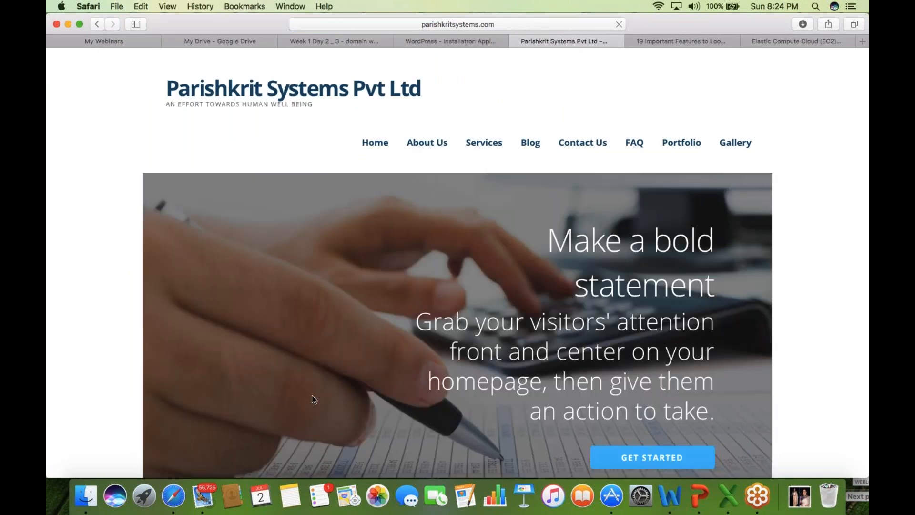
- View the parishkritsystems.com homepage down to the footer, then go back to the WordPress – Installatron tab
{"action": "scroll", "coordinate": [58, 254], "scroll_direction": "down", "scroll_amount": 3}
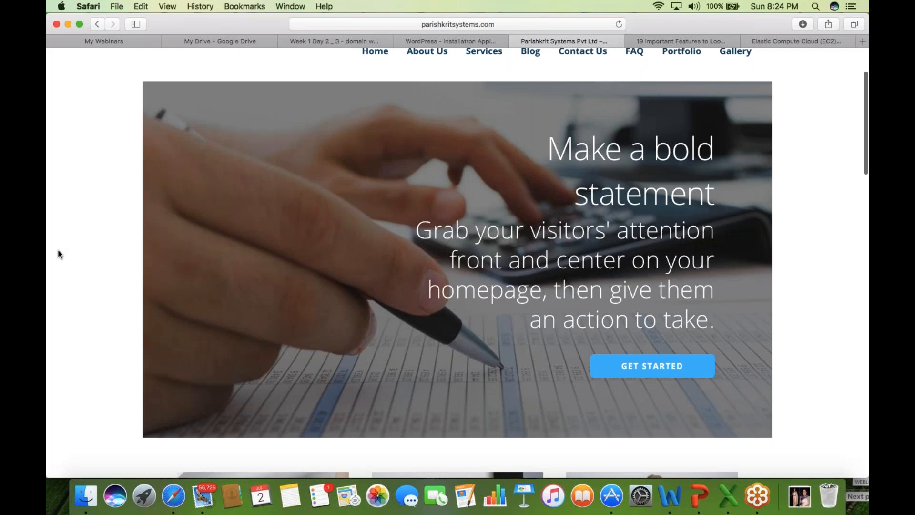
{"action": "scroll", "coordinate": [59, 254], "scroll_direction": "down", "scroll_amount": 10}
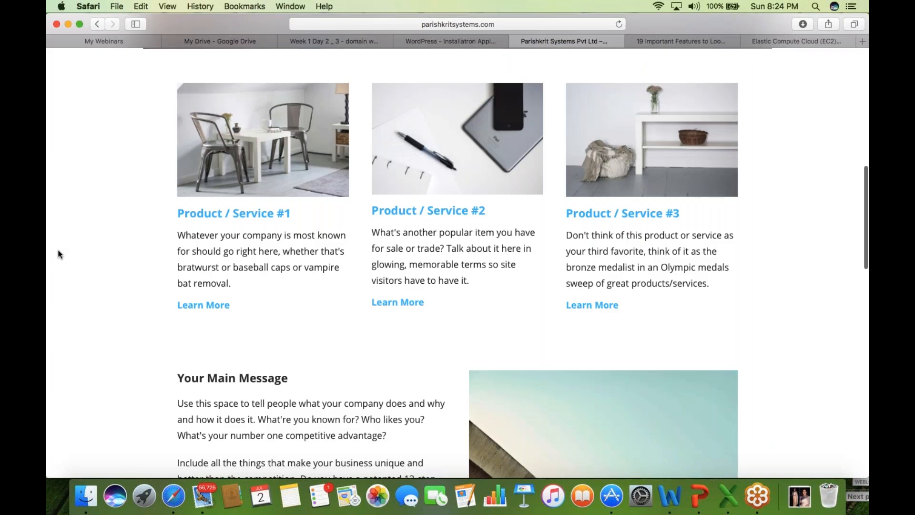
{"action": "scroll", "coordinate": [59, 254], "scroll_direction": "down", "scroll_amount": 10}
{"action": "scroll", "coordinate": [59, 254], "scroll_direction": "down", "scroll_amount": 4}
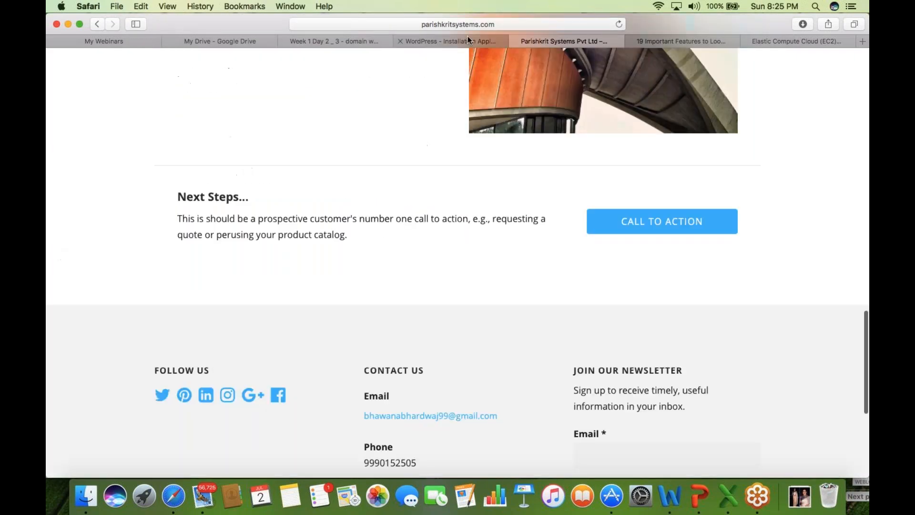
{"action": "left_click", "coordinate": [467, 41]}
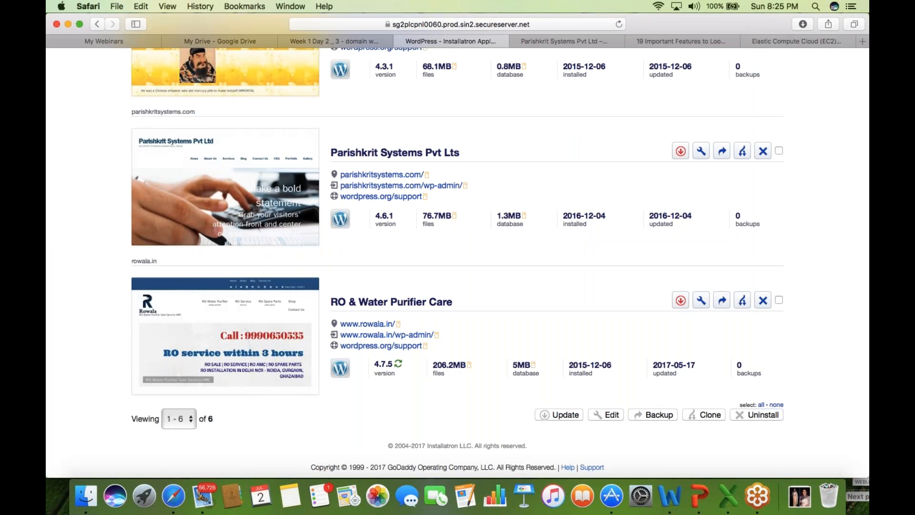
- Open the site's wp-admin link and close the 19 Important Features and Elastic Compute Cloud pages
{"action": "left_click", "coordinate": [446, 187]}
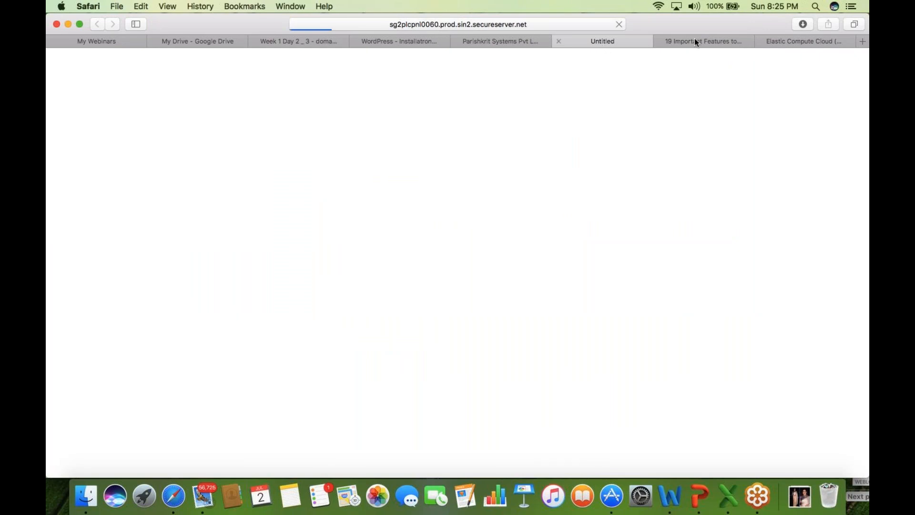
{"action": "left_click", "coordinate": [660, 41]}
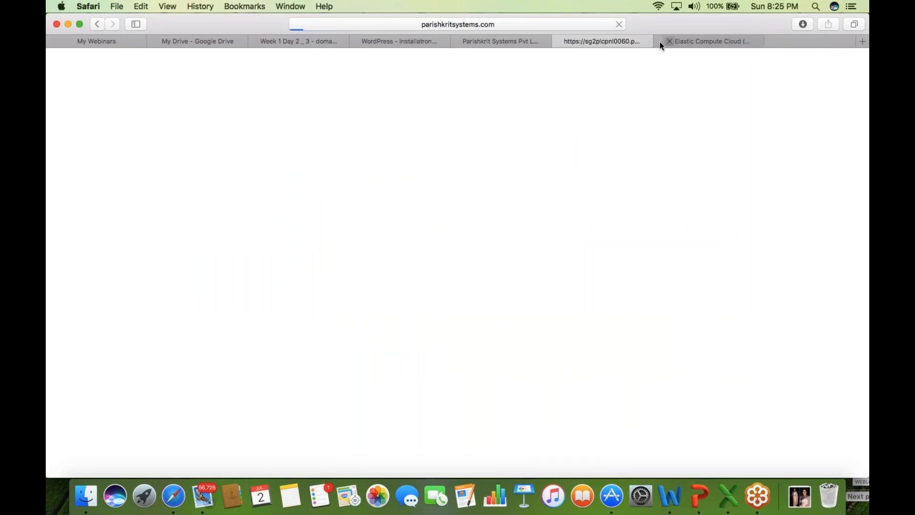
{"action": "left_click", "coordinate": [659, 41]}
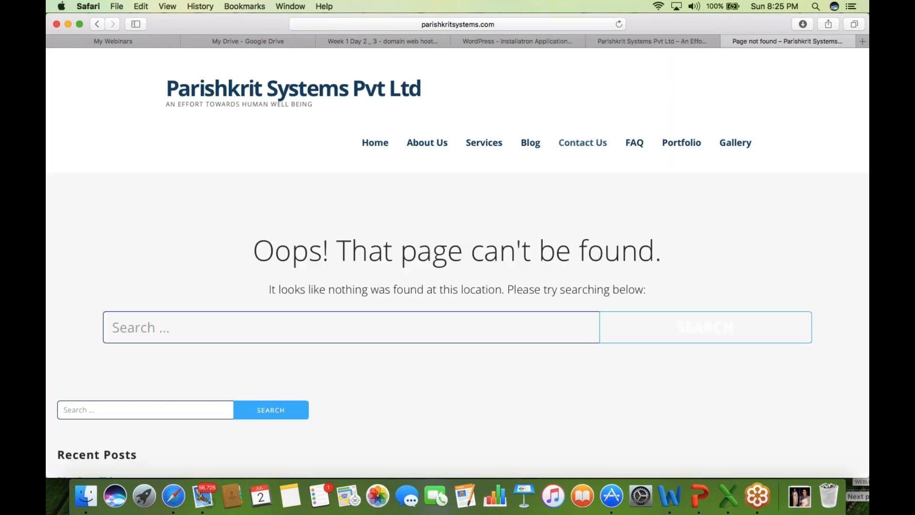
{"action": "left_click", "coordinate": [514, 21]}
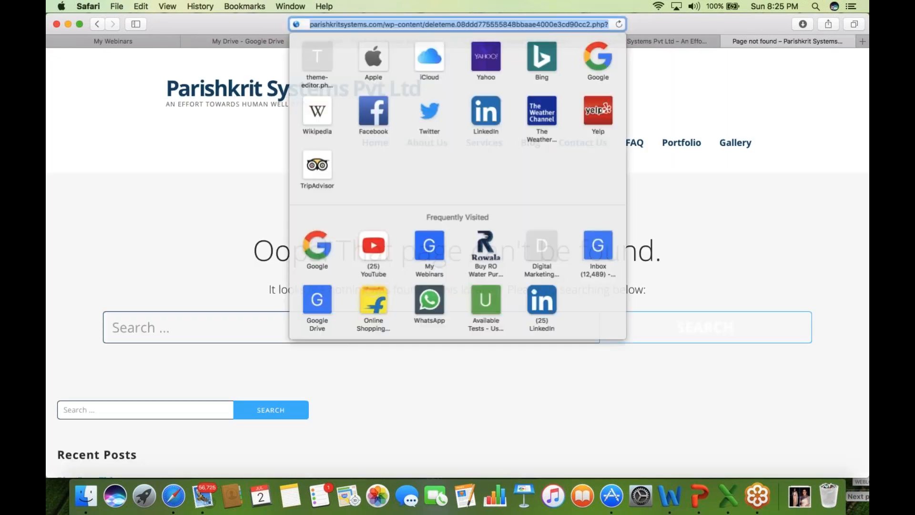
{"action": "key", "text": "Escape"}
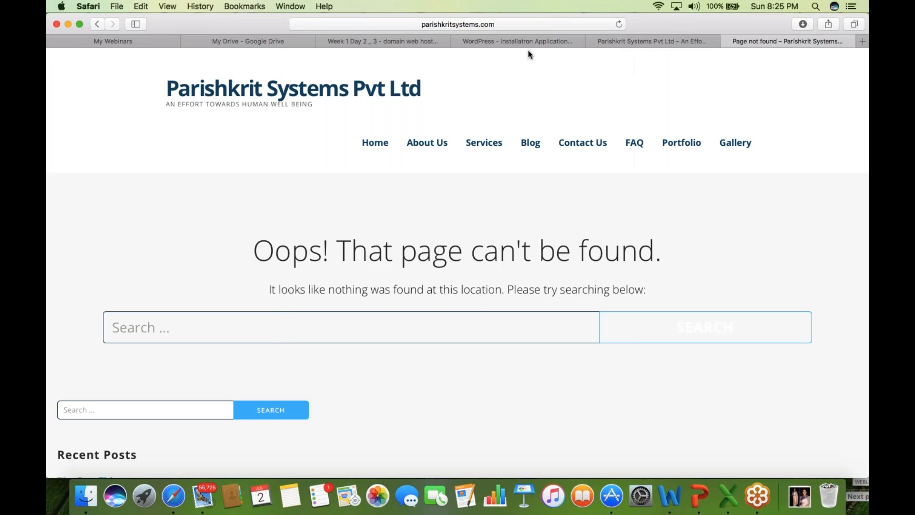
- Retry the wp-admin link from Installatron, close the earlier error page, and trim the long URL
{"action": "left_click", "coordinate": [526, 41]}
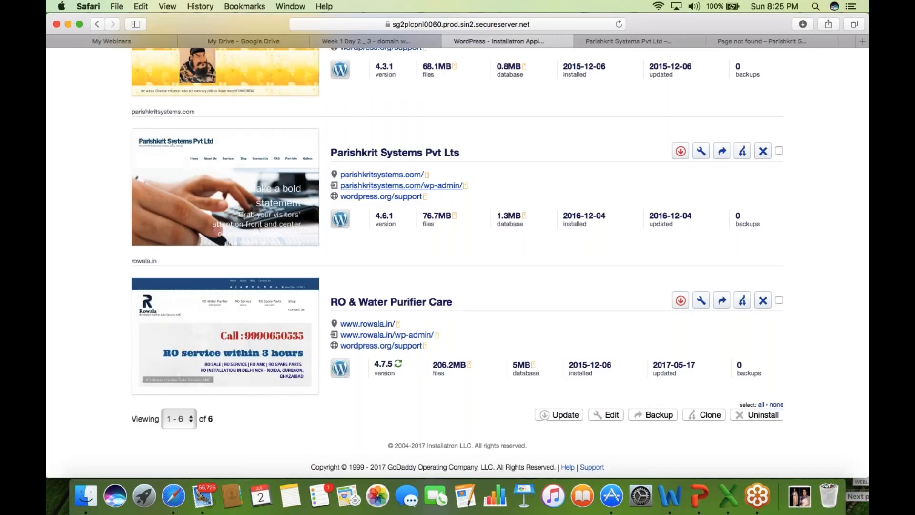
{"action": "left_click", "coordinate": [419, 185]}
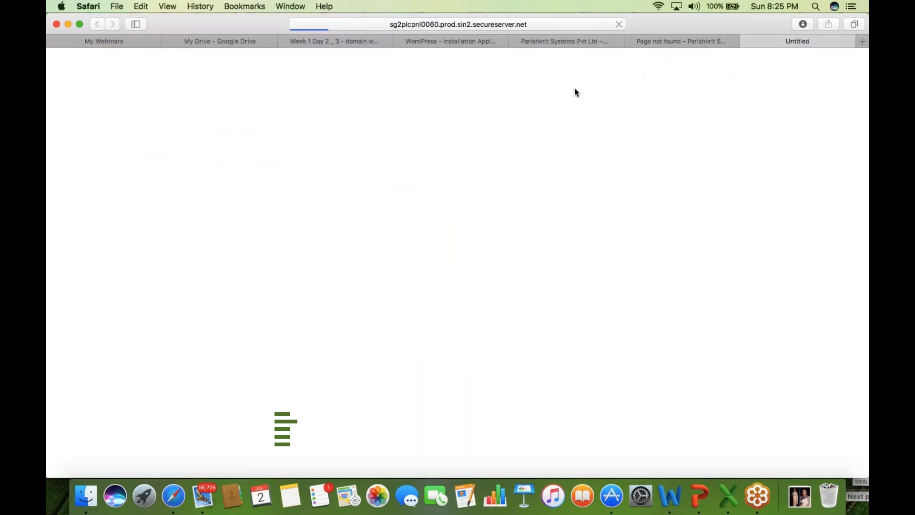
{"action": "left_click", "coordinate": [631, 42]}
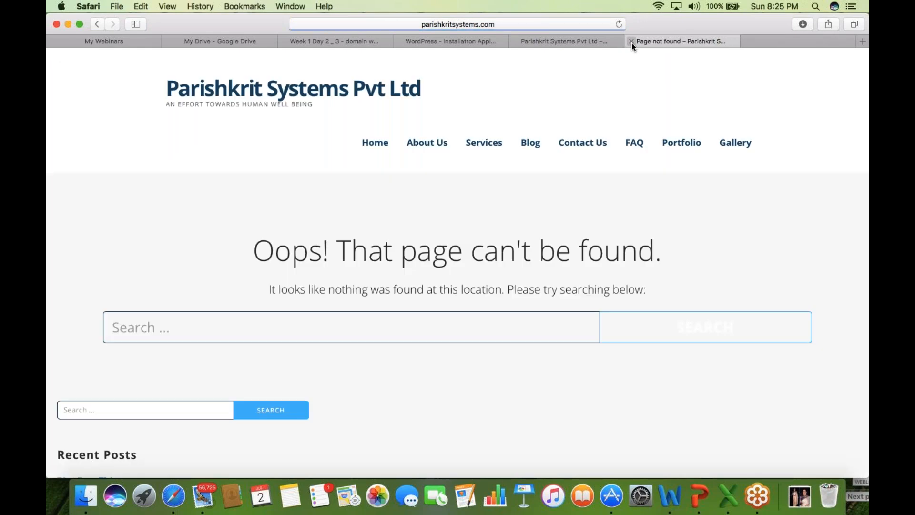
{"action": "left_click", "coordinate": [519, 23]}
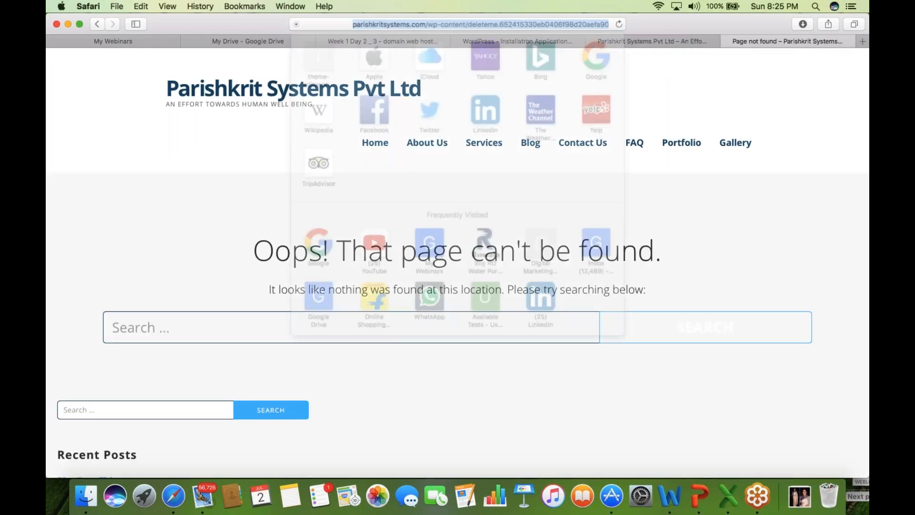
{"action": "key", "text": "BackSpace"}
{"action": "key", "text": "BackSpace"}
{"action": "key", "text": "BackSpace"}
{"action": "key", "text": "BackSpace"}
{"action": "key", "text": "BackSpace"}
{"action": "key", "text": "BackSpace"}
{"action": "key", "text": "BackSpace"}
{"action": "key", "text": "BackSpace"}
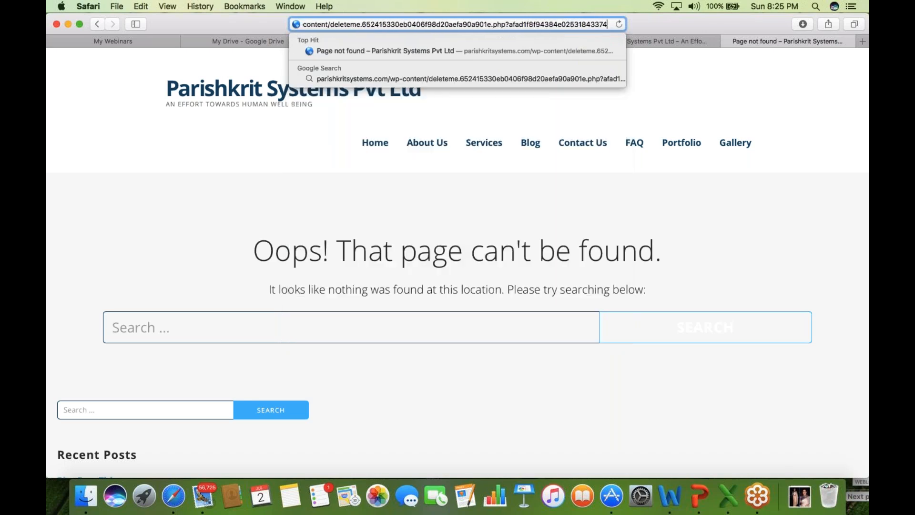
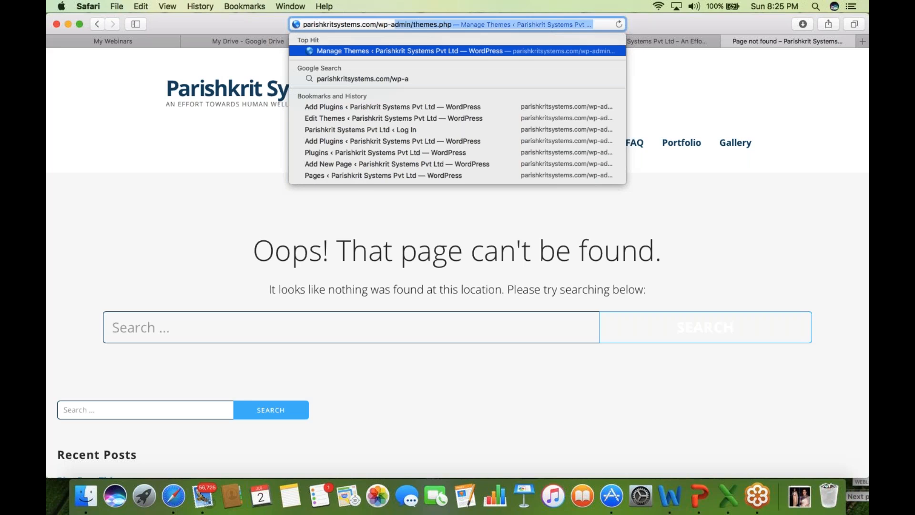
- Load parishkritsystems.com/wp-admin and enter the admin username and password
{"action": "type", "text": "dmin"}
{"action": "key", "text": "Return"}
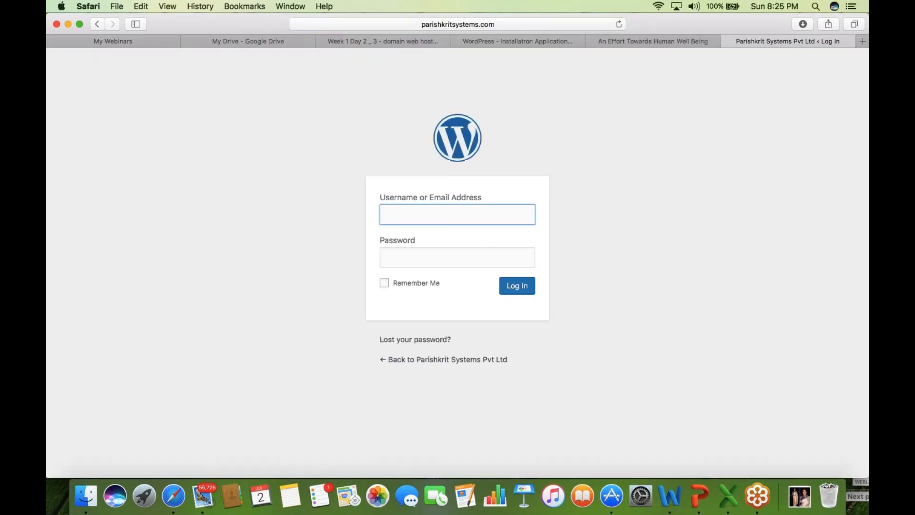
{"action": "left_click", "coordinate": [403, 218]}
{"action": "type", "text": "pspl"}
{"action": "left_click", "coordinate": [403, 256]}
{"action": "type", "text": "***"}
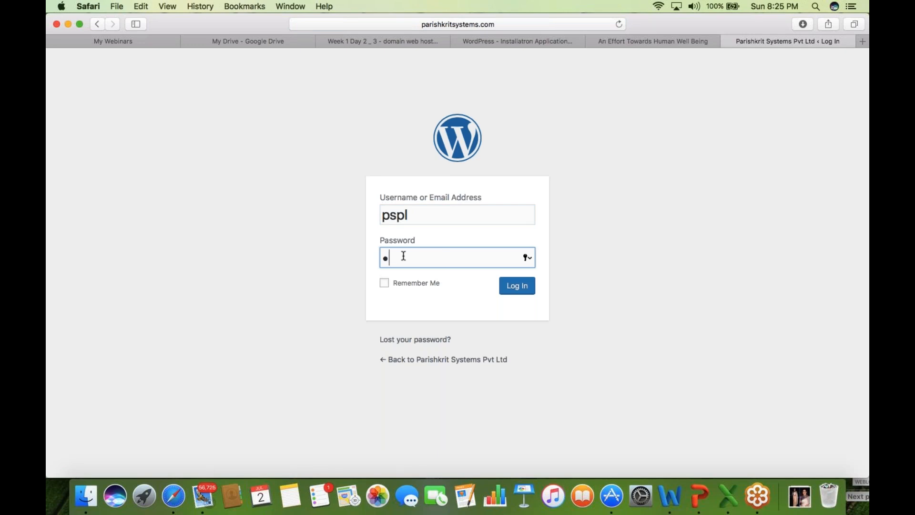
{"action": "type", "text": "*******"}
- Submit the login, decline saving the password, and return to the Installatron tab
{"action": "left_click", "coordinate": [517, 289]}
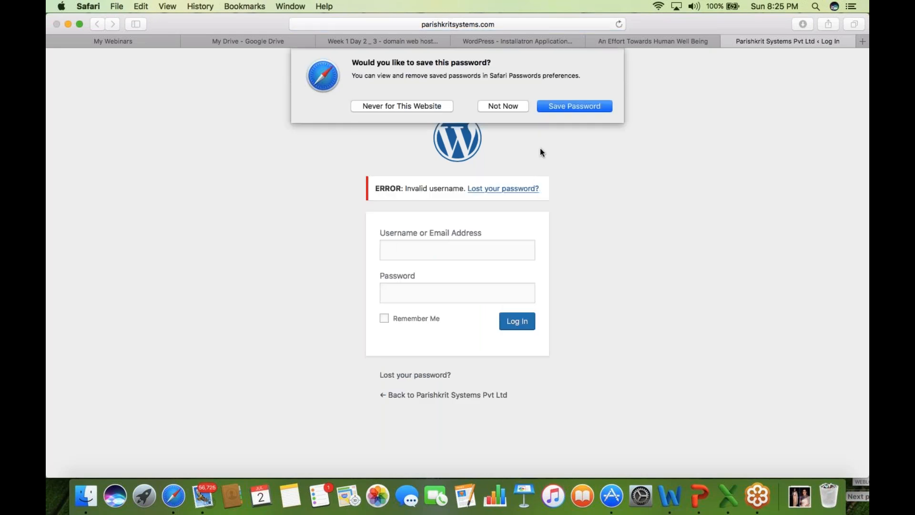
{"action": "left_click", "coordinate": [513, 107]}
{"action": "left_click", "coordinate": [546, 41]}
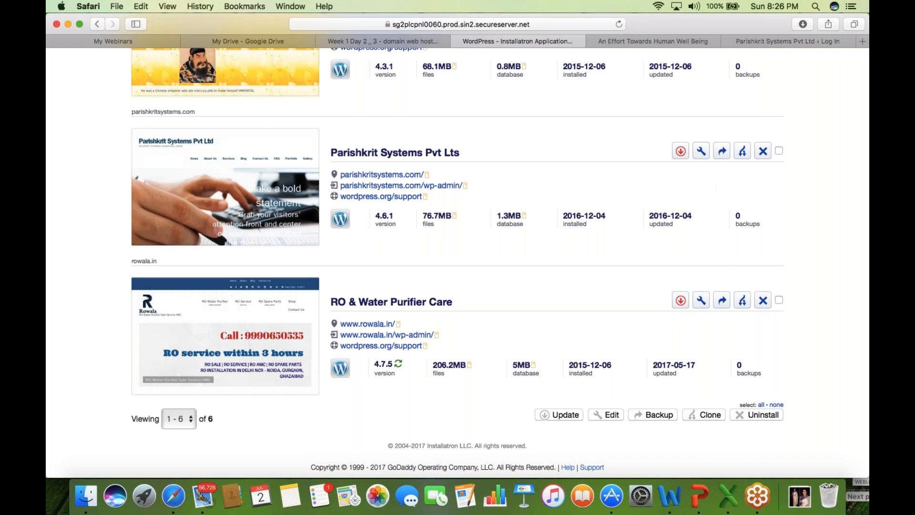
- Reload the Installatron page and scroll through the installation's settings
{"action": "left_click", "coordinate": [483, 24]}
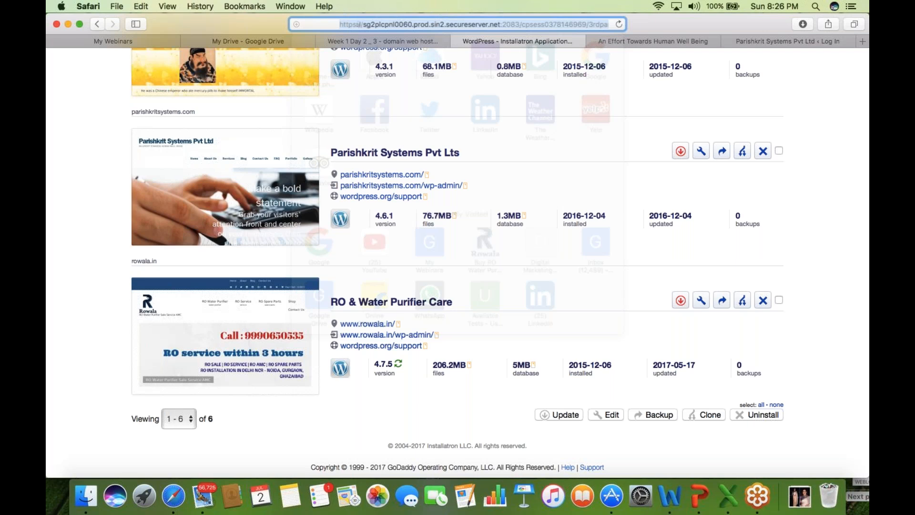
{"action": "key", "text": "Return"}
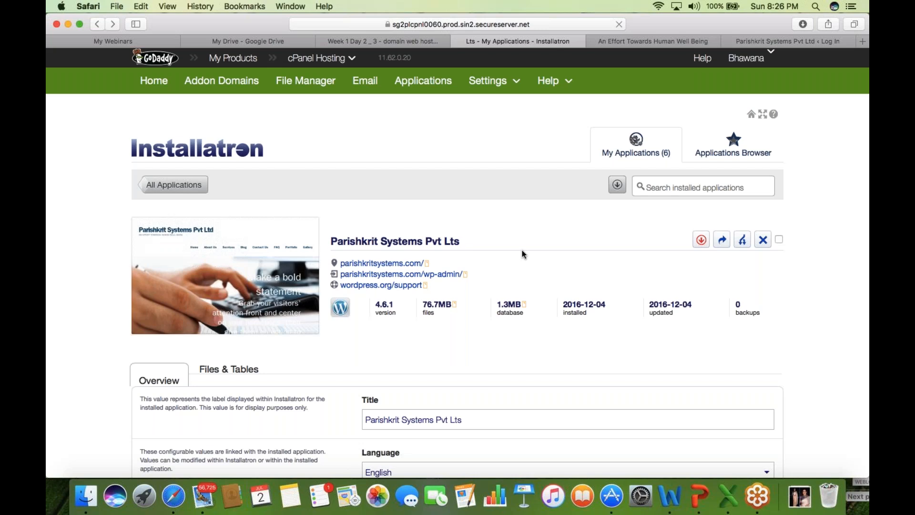
{"action": "scroll", "coordinate": [59, 366], "scroll_direction": "down", "scroll_amount": 1}
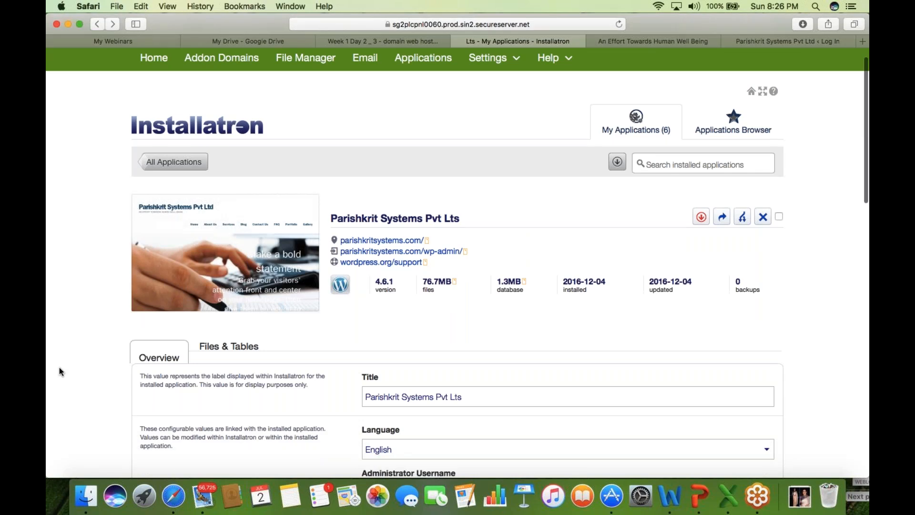
{"action": "scroll", "coordinate": [59, 369], "scroll_direction": "down", "scroll_amount": 10}
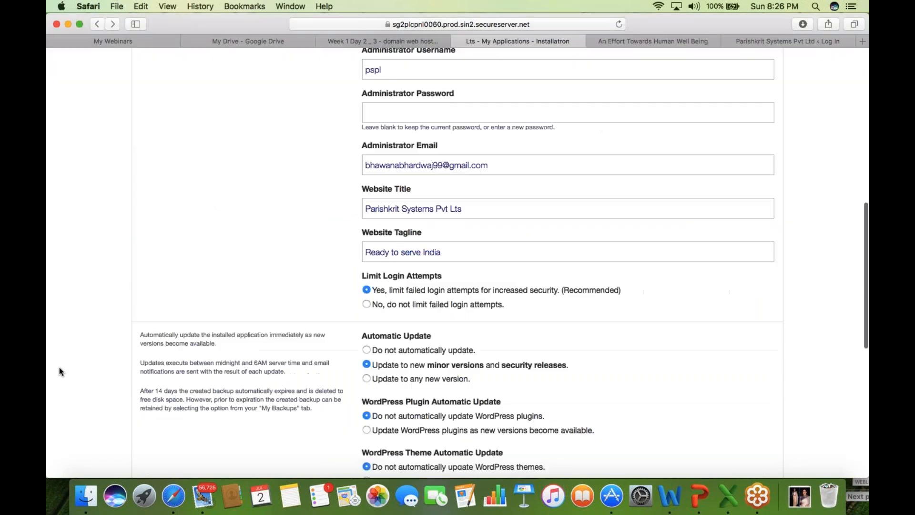
{"action": "scroll", "coordinate": [60, 371], "scroll_direction": "down", "scroll_amount": 8}
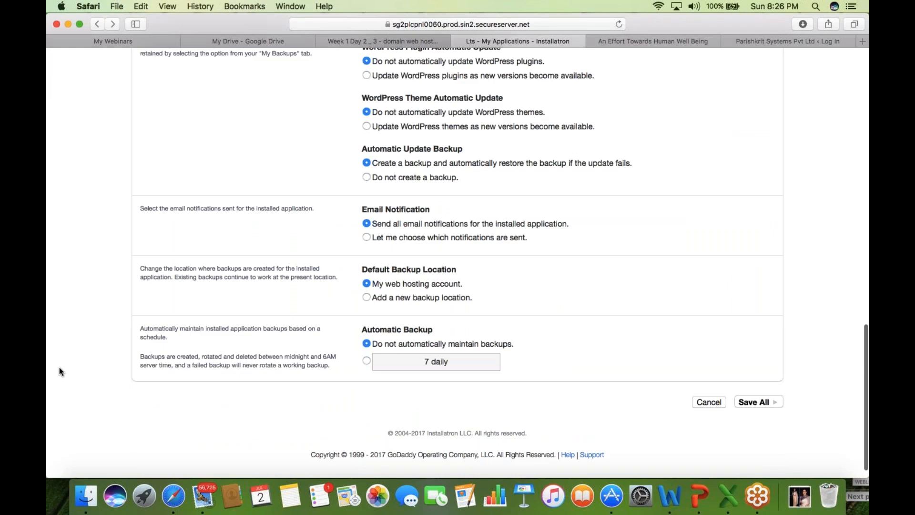
{"action": "scroll", "coordinate": [59, 367], "scroll_direction": "up", "scroll_amount": 1}
{"action": "scroll", "coordinate": [59, 368], "scroll_direction": "up", "scroll_amount": 7}
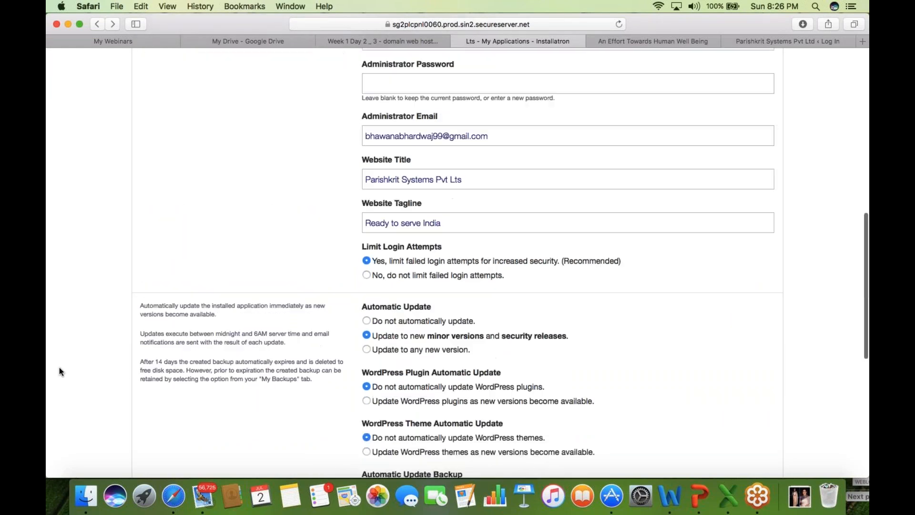
{"action": "scroll", "coordinate": [59, 371], "scroll_direction": "up", "scroll_amount": 2}
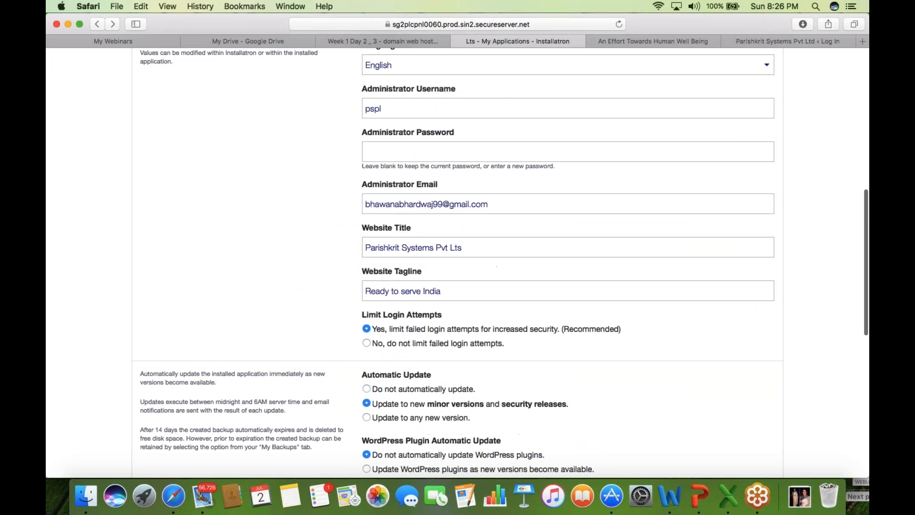
{"action": "scroll", "coordinate": [48, 285], "scroll_direction": "up", "scroll_amount": 1}
{"action": "scroll", "coordinate": [48, 285], "scroll_direction": "up", "scroll_amount": 1}
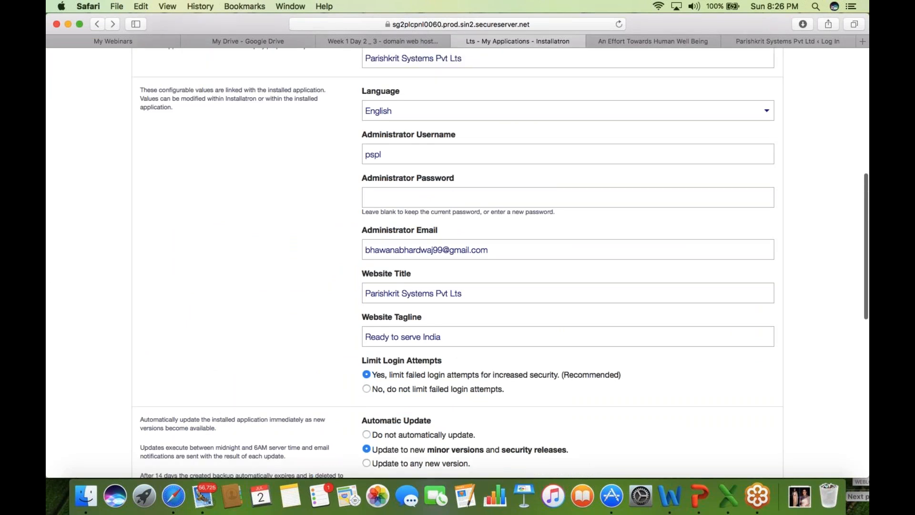
- Enter a new administrator password, Save All, and return to the WordPress login tab
{"action": "left_click", "coordinate": [382, 196]}
{"action": "type", "text": "••••"}
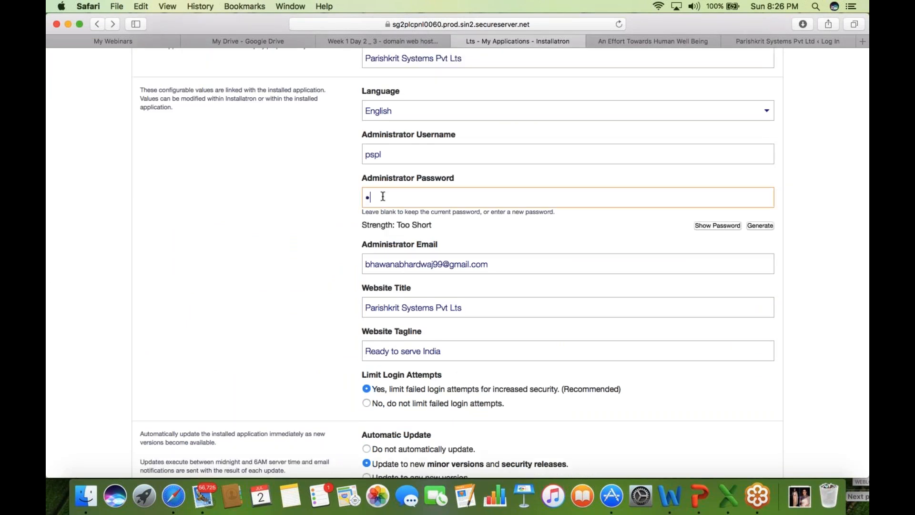
{"action": "key", "text": "BackSpace"}
{"action": "key", "text": "BackSpace"}
{"action": "key", "text": "BackSpace"}
{"action": "key", "text": "BackSpace"}
{"action": "type", "text": "•••••••••••"}
{"action": "left_click", "coordinate": [68, 277]}
{"action": "scroll", "coordinate": [69, 276], "scroll_direction": "down", "scroll_amount": 1}
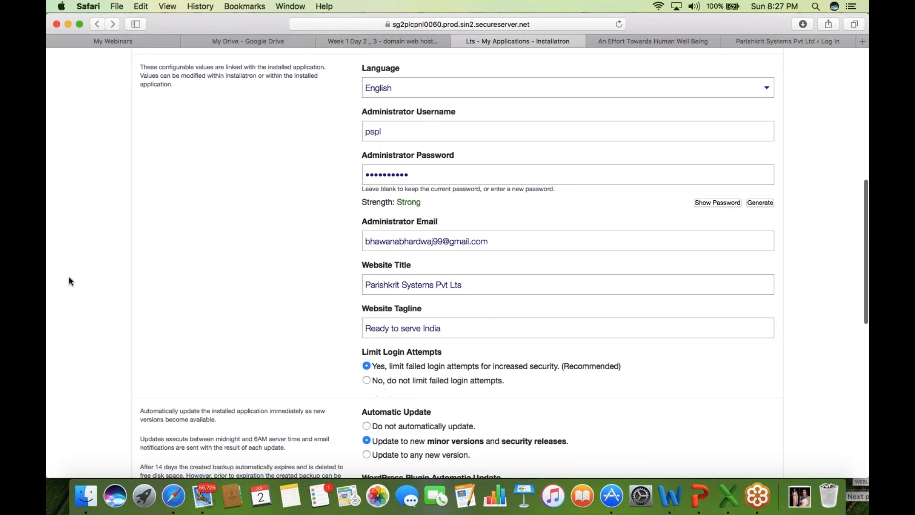
{"action": "scroll", "coordinate": [69, 278], "scroll_direction": "down", "scroll_amount": 5}
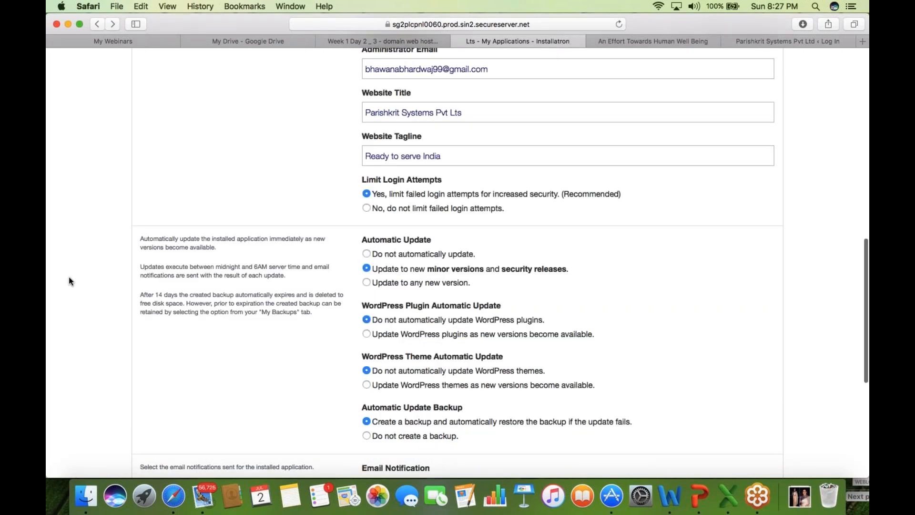
{"action": "scroll", "coordinate": [69, 277], "scroll_direction": "down", "scroll_amount": 8}
{"action": "left_click", "coordinate": [756, 384]}
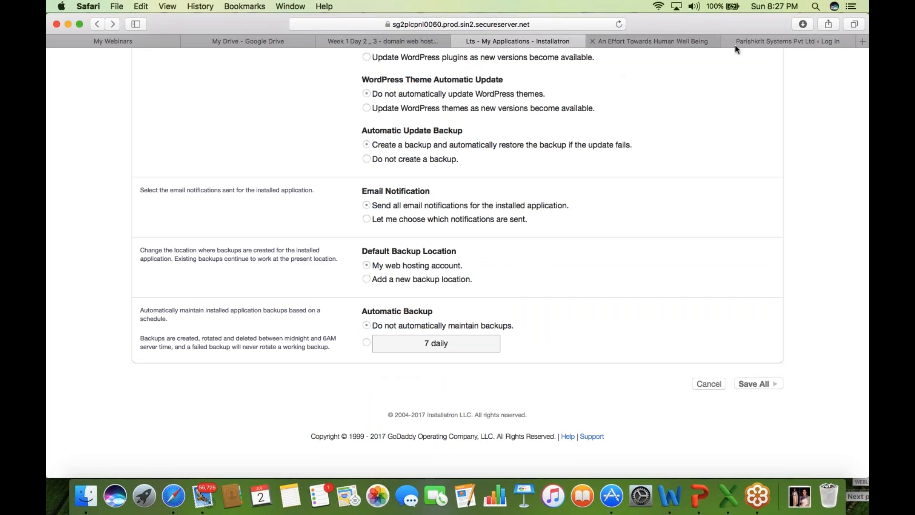
{"action": "left_click", "coordinate": [782, 41]}
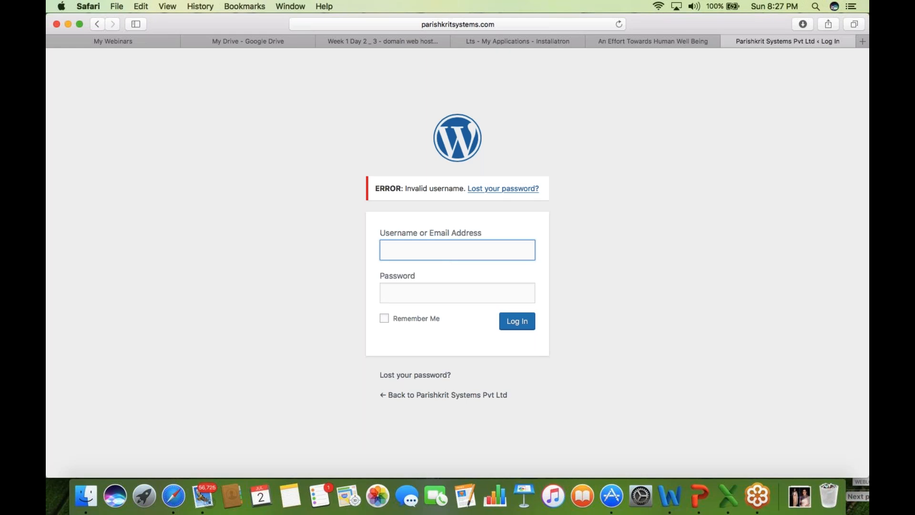
- Log in with the admin username and new password, decline saving, then return to Installatron
{"action": "type", "text": "pspl"}
{"action": "left_click", "coordinate": [413, 295]}
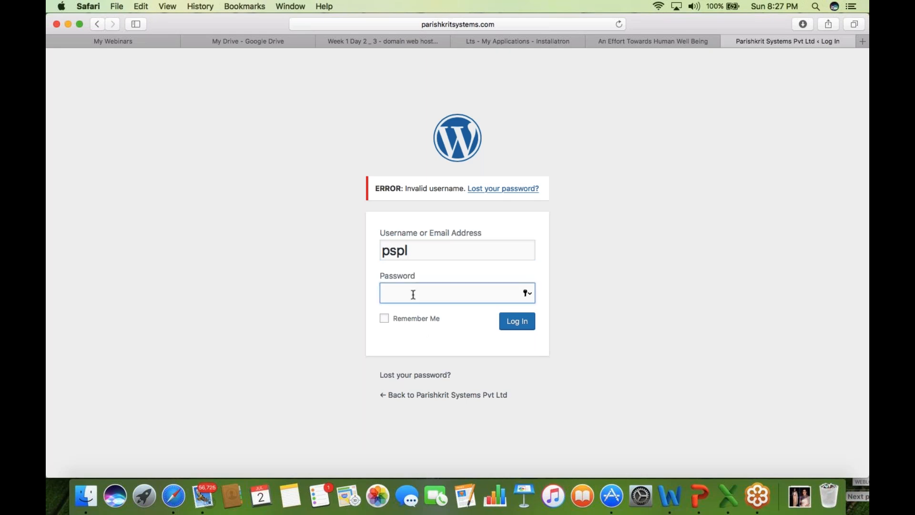
{"action": "type", "text": "**********"}
{"action": "left_click", "coordinate": [518, 326]}
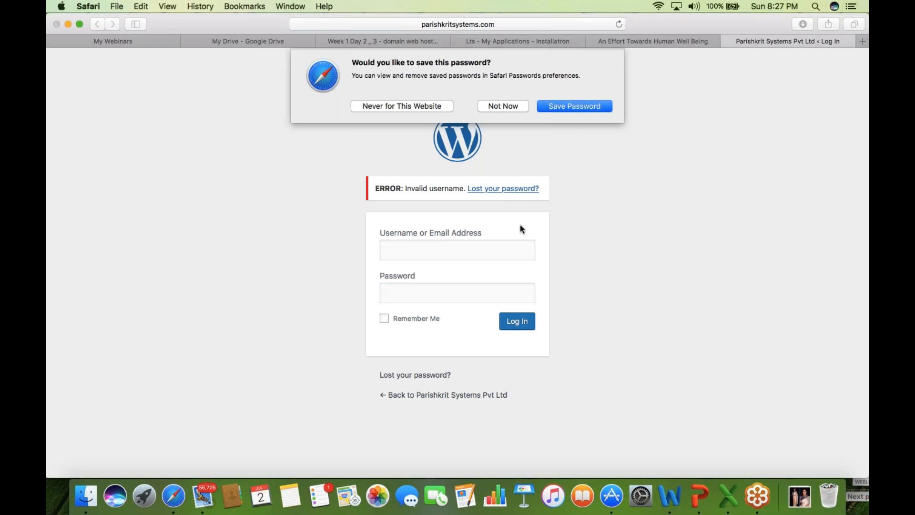
{"action": "left_click", "coordinate": [509, 106]}
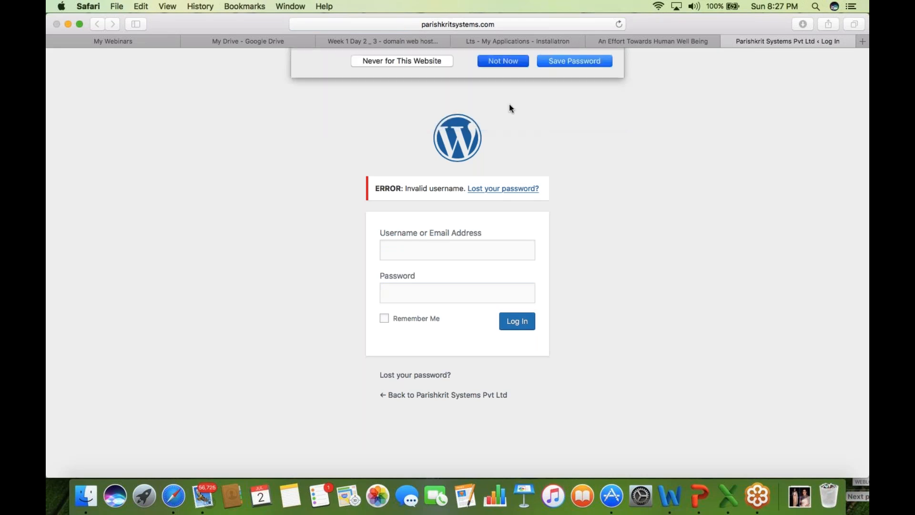
{"action": "left_click", "coordinate": [545, 45]}
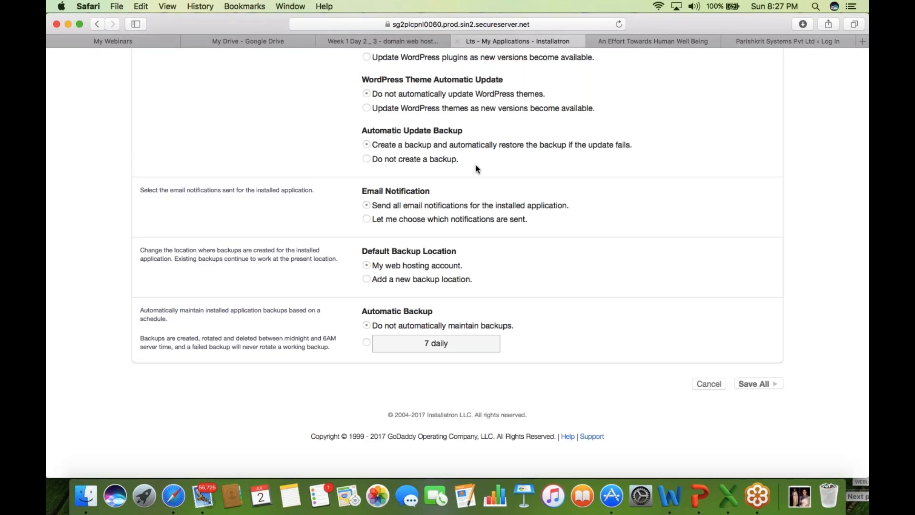
- Reload the control panel and open the Parishkrit Systems Pvt Lts installation's Edit (wrench) page
{"action": "scroll", "coordinate": [86, 310], "scroll_direction": "up", "scroll_amount": 1}
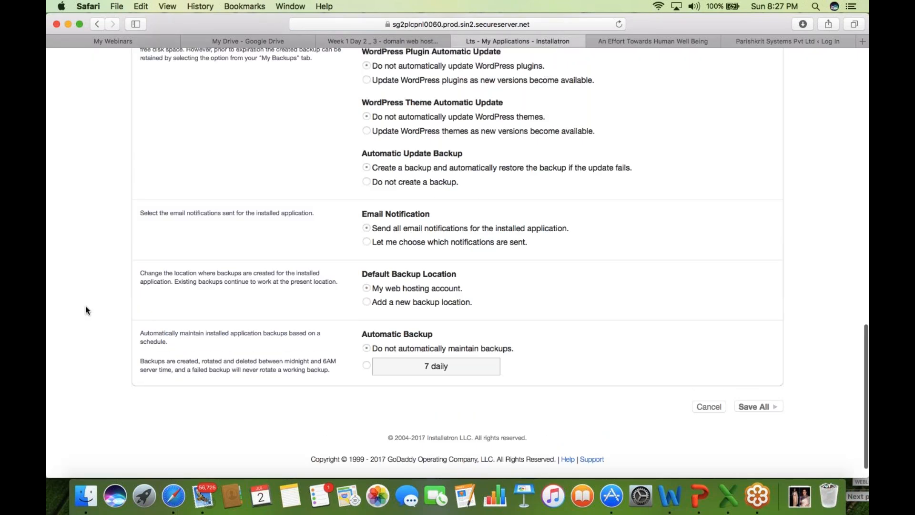
{"action": "scroll", "coordinate": [86, 310], "scroll_direction": "up", "scroll_amount": 5}
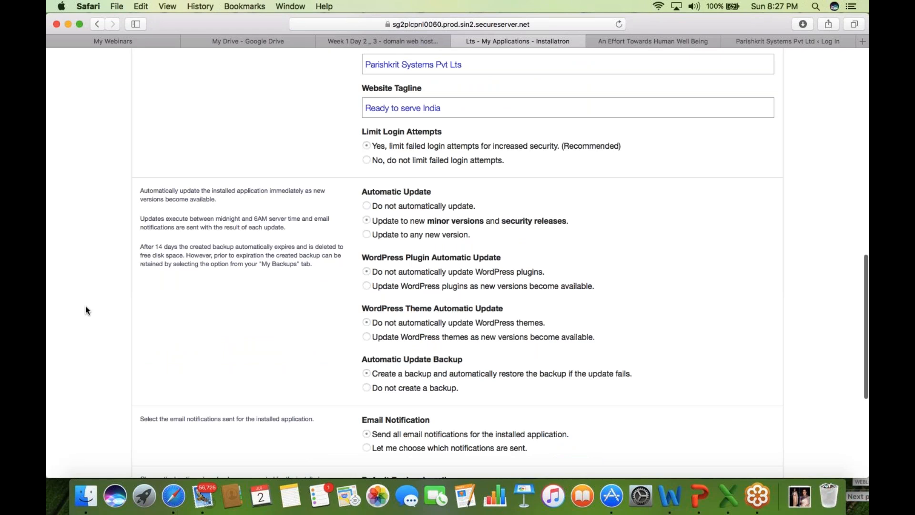
{"action": "scroll", "coordinate": [86, 309], "scroll_direction": "up", "scroll_amount": 3}
{"action": "scroll", "coordinate": [86, 309], "scroll_direction": "up", "scroll_amount": 1}
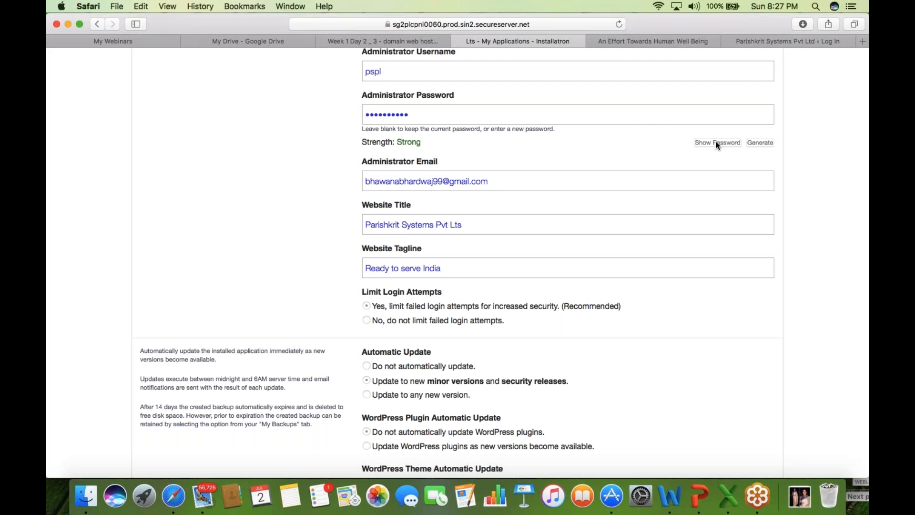
{"action": "left_click", "coordinate": [485, 23]}
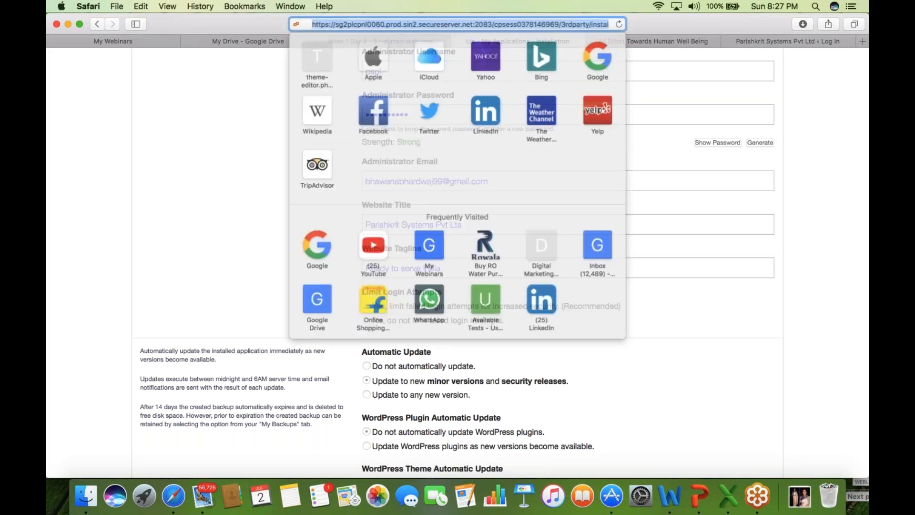
{"action": "key", "text": "Return"}
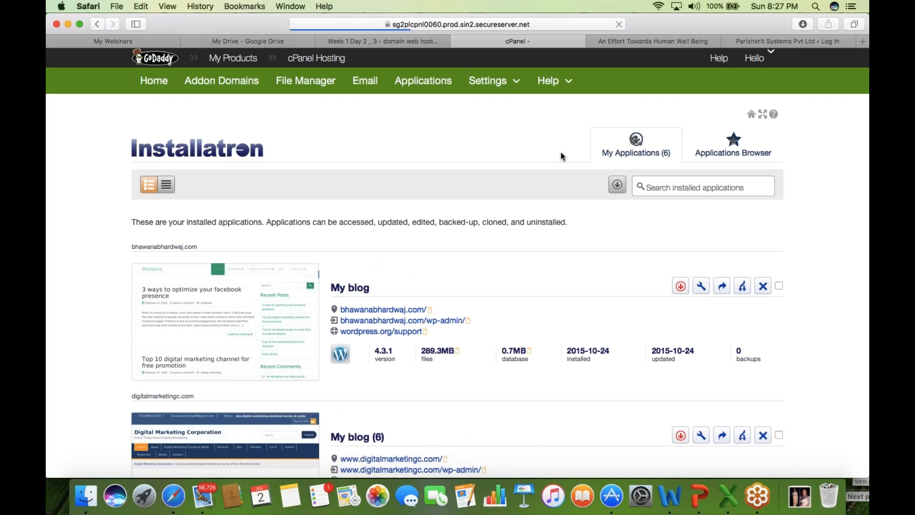
{"action": "scroll", "coordinate": [560, 152], "scroll_direction": "down", "scroll_amount": 1}
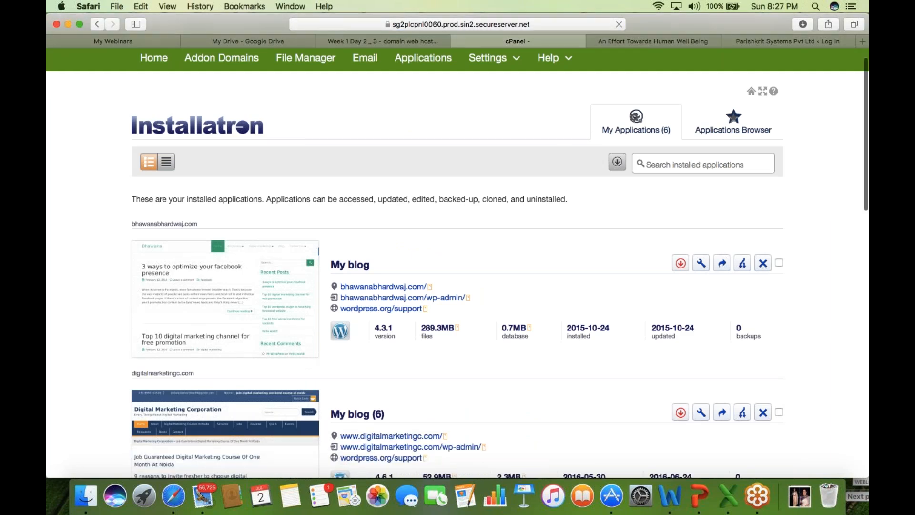
{"action": "scroll", "coordinate": [457, 263], "scroll_direction": "down", "scroll_amount": 6}
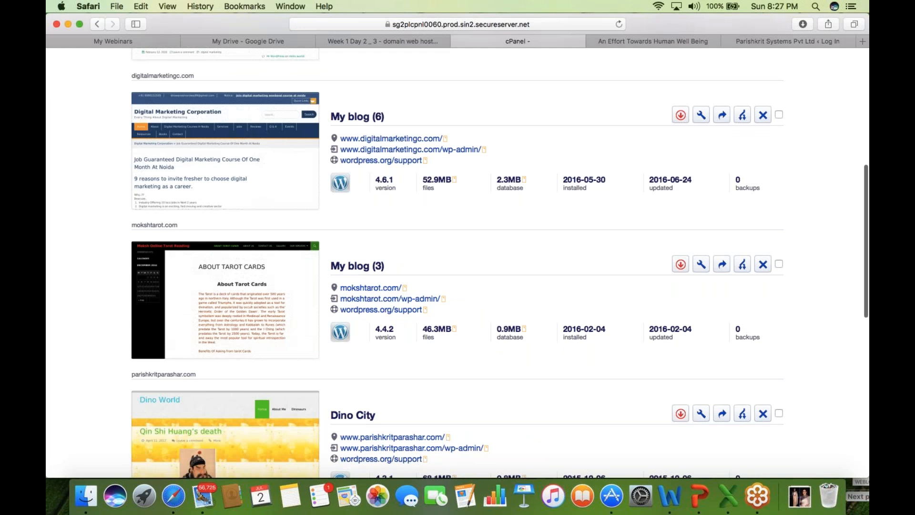
{"action": "scroll", "coordinate": [457, 263], "scroll_direction": "down", "scroll_amount": 9}
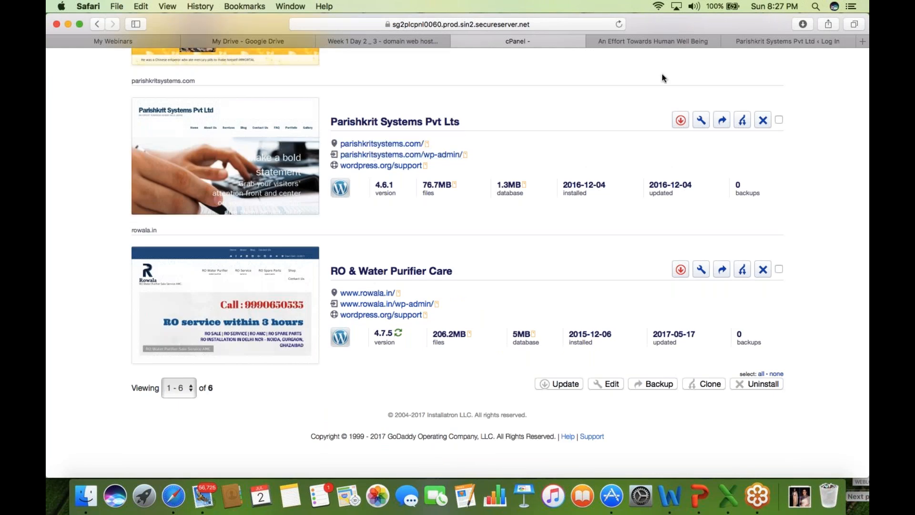
{"action": "left_click", "coordinate": [701, 120]}
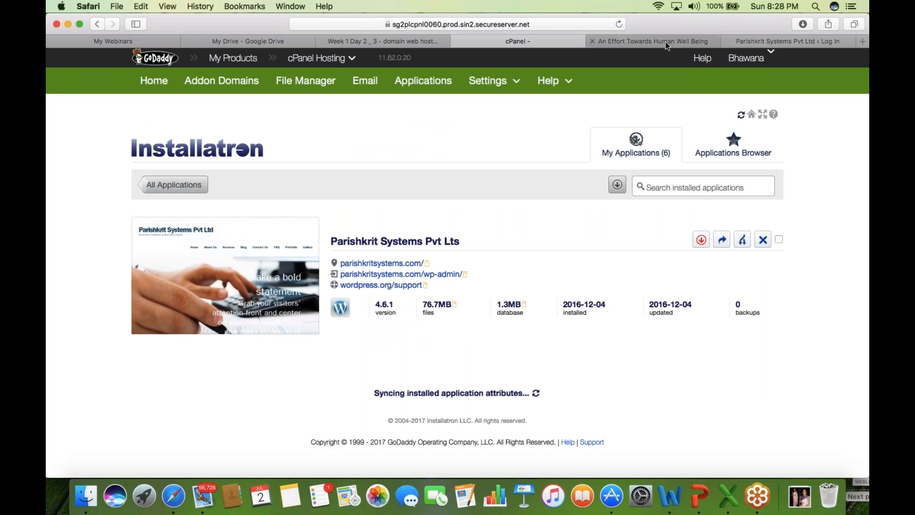
- Generate a new administrator password, show it in plain text, and copy it to the clipboard
{"action": "scroll", "coordinate": [519, 292], "scroll_direction": "down", "scroll_amount": 1}
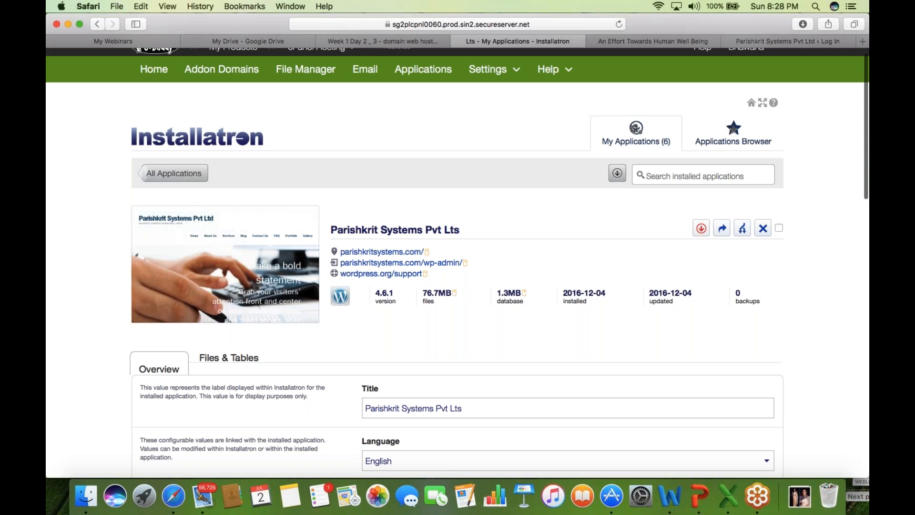
{"action": "scroll", "coordinate": [519, 291], "scroll_direction": "down", "scroll_amount": 5}
{"action": "scroll", "coordinate": [519, 291], "scroll_direction": "down", "scroll_amount": 6}
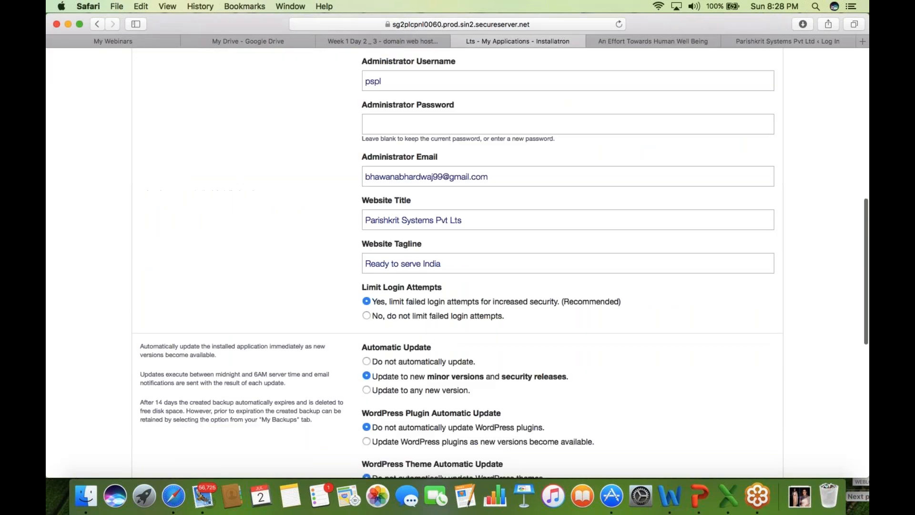
{"action": "scroll", "coordinate": [410, 340], "scroll_direction": "up", "scroll_amount": 2}
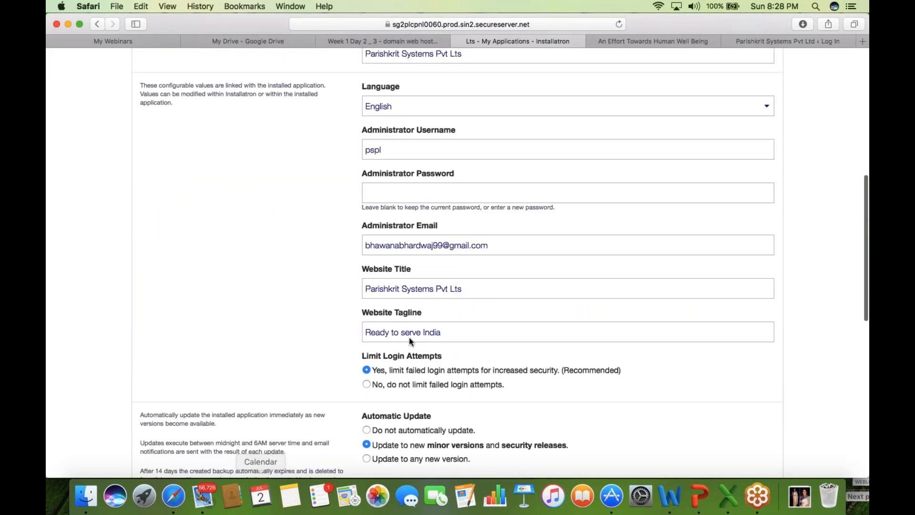
{"action": "left_click", "coordinate": [481, 197]}
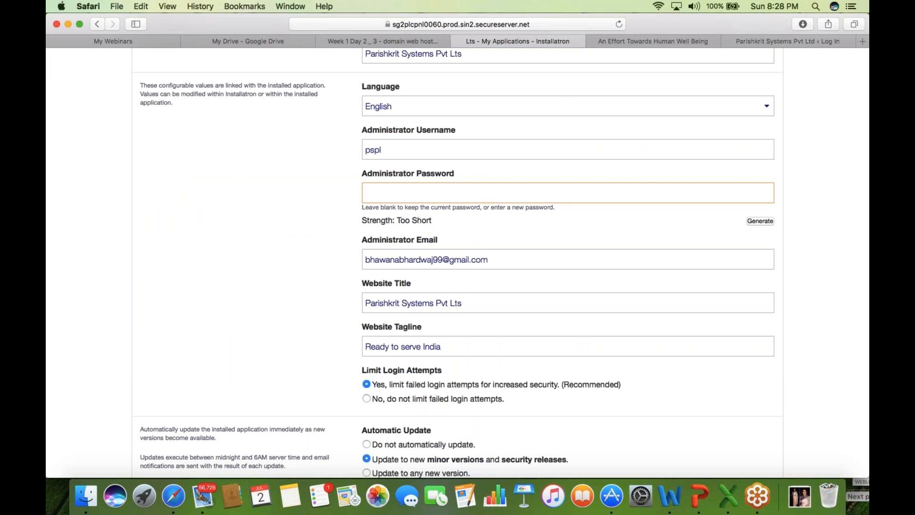
{"action": "left_click", "coordinate": [758, 223]}
{"action": "left_click", "coordinate": [714, 222]}
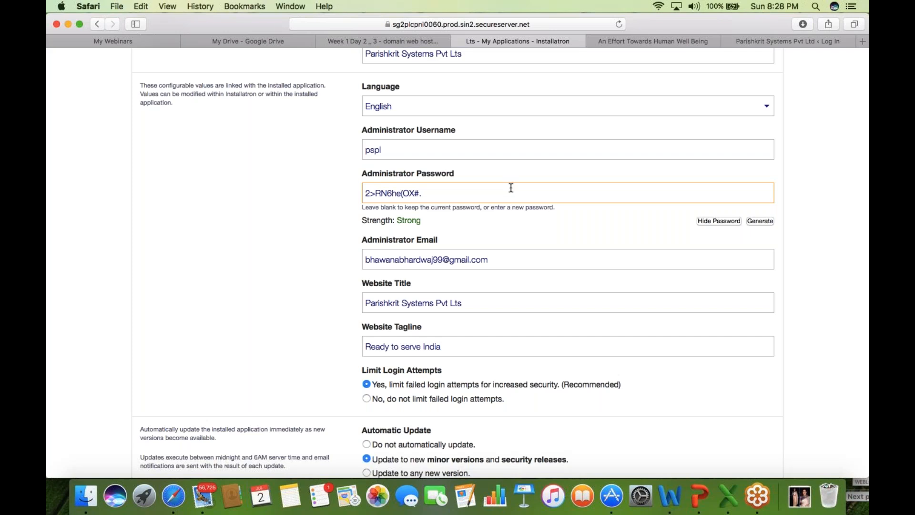
{"action": "key", "text": "super+a"}
{"action": "key", "text": "super+c"}
{"action": "key", "text": "super+c"}
{"action": "left_click", "coordinate": [64, 246]}
{"action": "scroll", "coordinate": [63, 246], "scroll_direction": "down", "scroll_amount": 1}
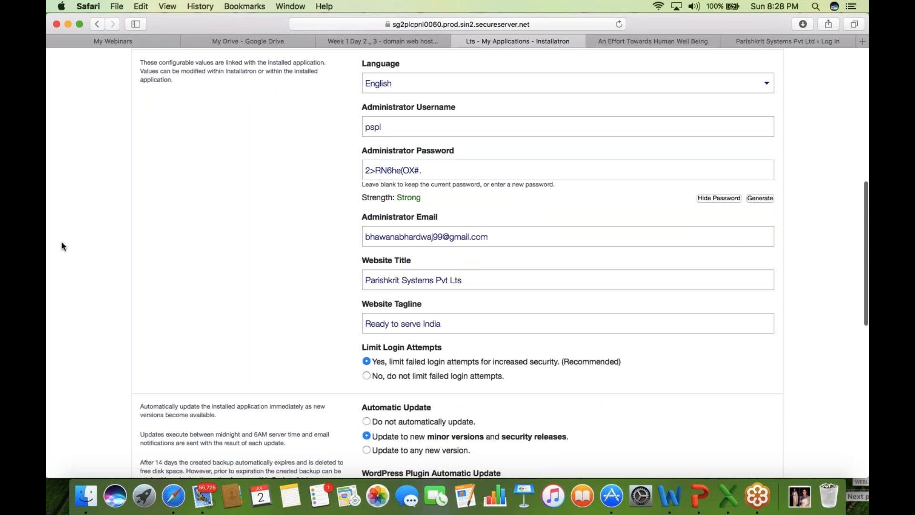
{"action": "scroll", "coordinate": [63, 246], "scroll_direction": "down", "scroll_amount": 10}
{"action": "scroll", "coordinate": [63, 245], "scroll_direction": "down", "scroll_amount": 5}
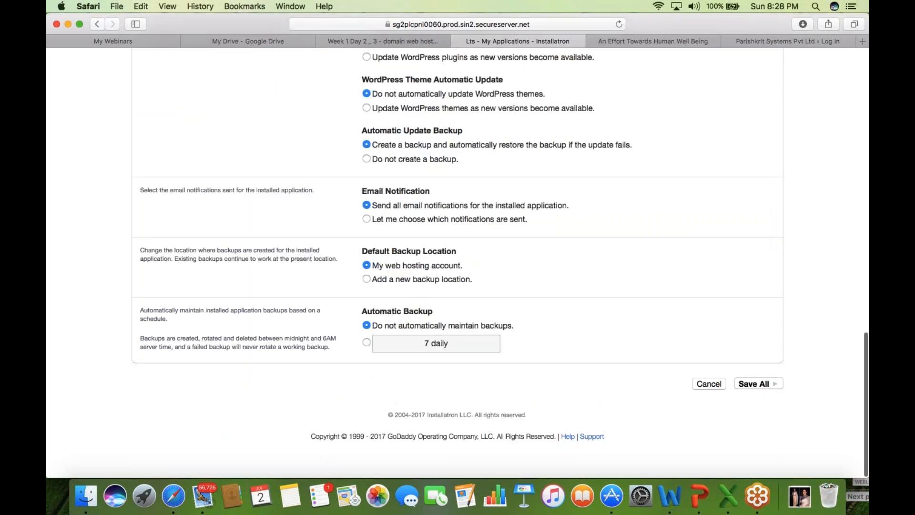
- Paste the new password into the WordPress login form, then reopen the installation's Installatron settings
{"action": "left_click", "coordinate": [667, 41]}
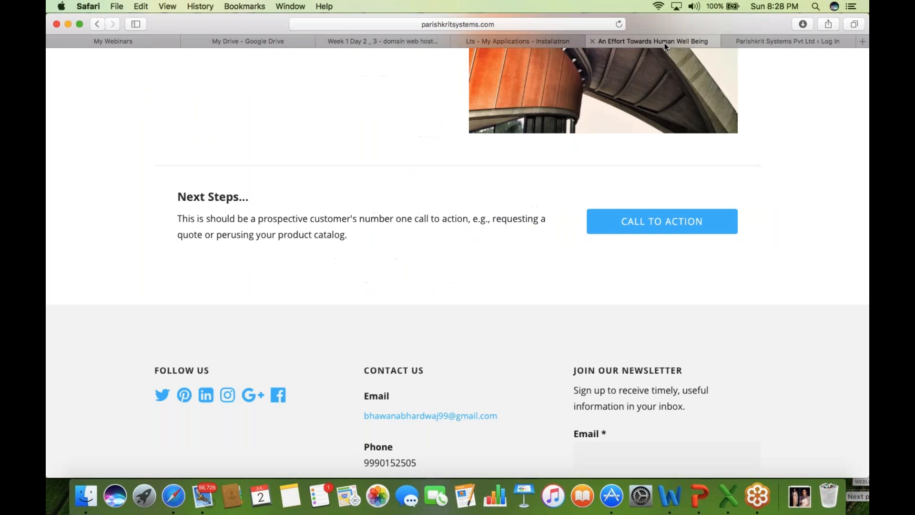
{"action": "left_click", "coordinate": [777, 41]}
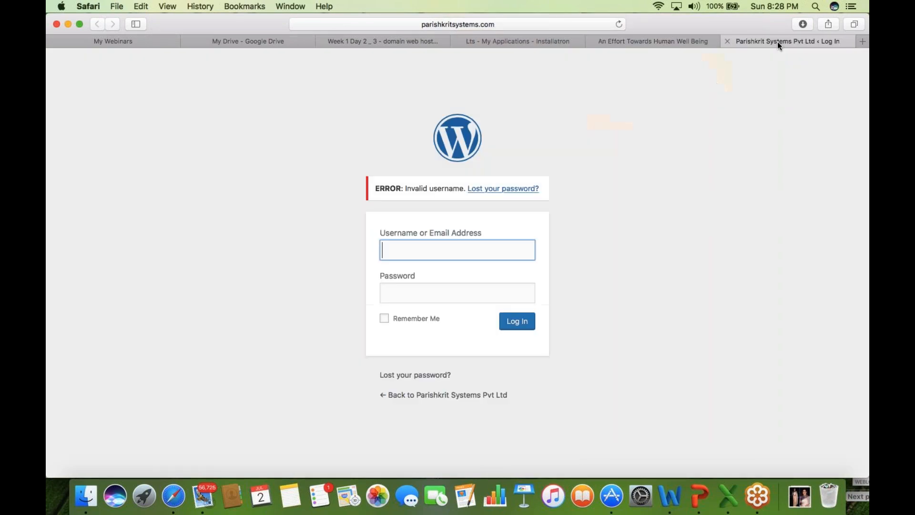
{"action": "key", "text": "Tab"}
{"action": "key", "text": "super+v"}
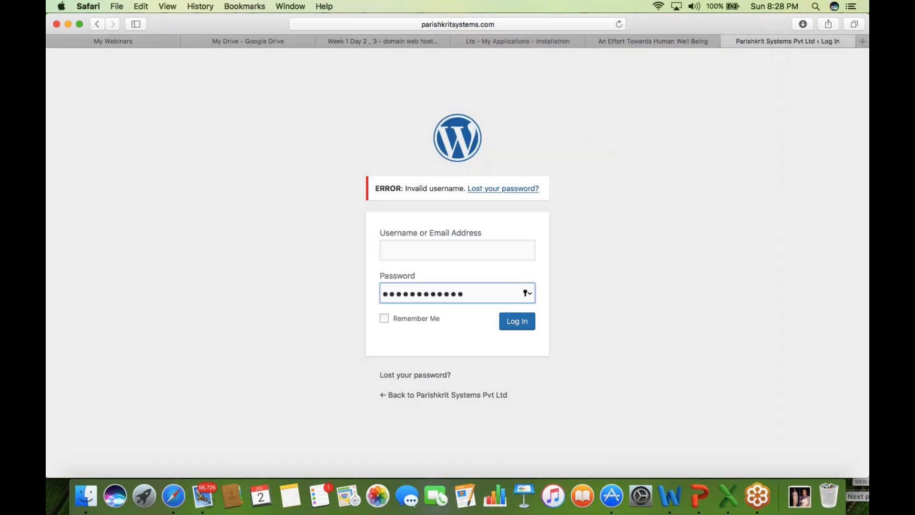
{"action": "left_click", "coordinate": [544, 36]}
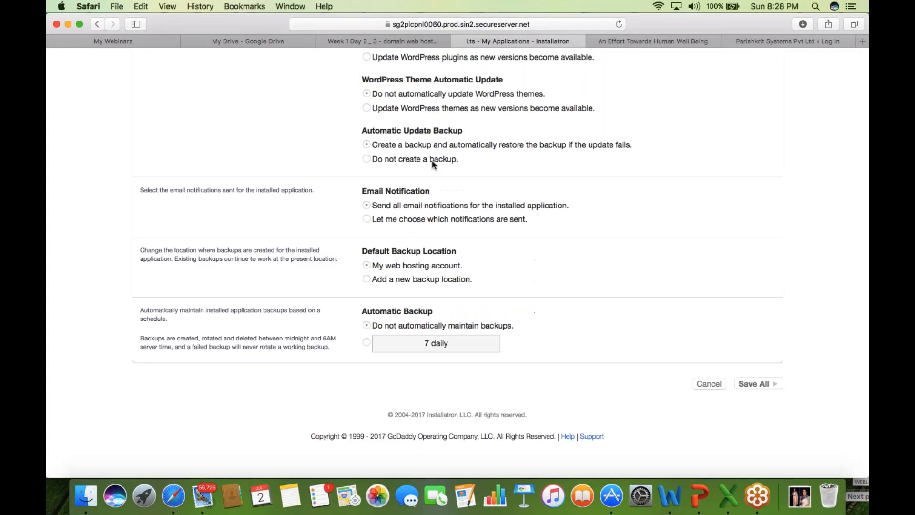
{"action": "scroll", "coordinate": [86, 363], "scroll_direction": "up", "scroll_amount": 1}
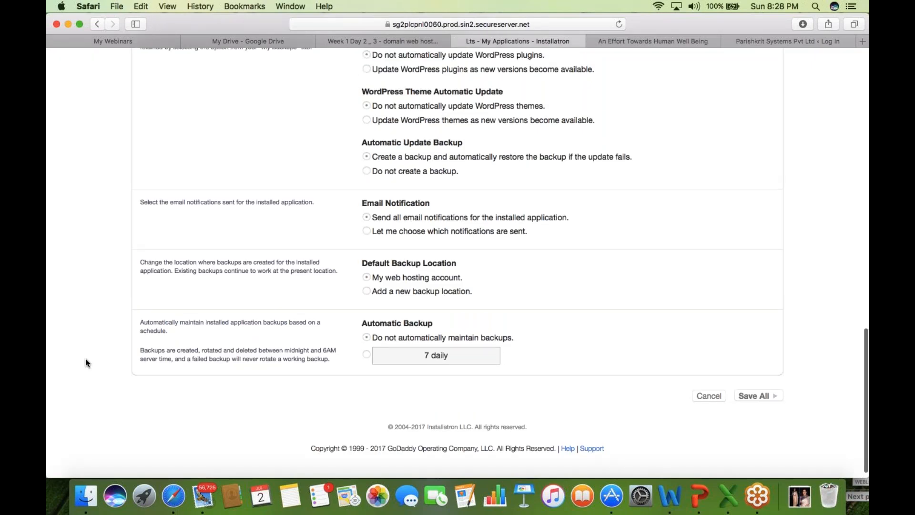
{"action": "scroll", "coordinate": [86, 363], "scroll_direction": "up", "scroll_amount": 3}
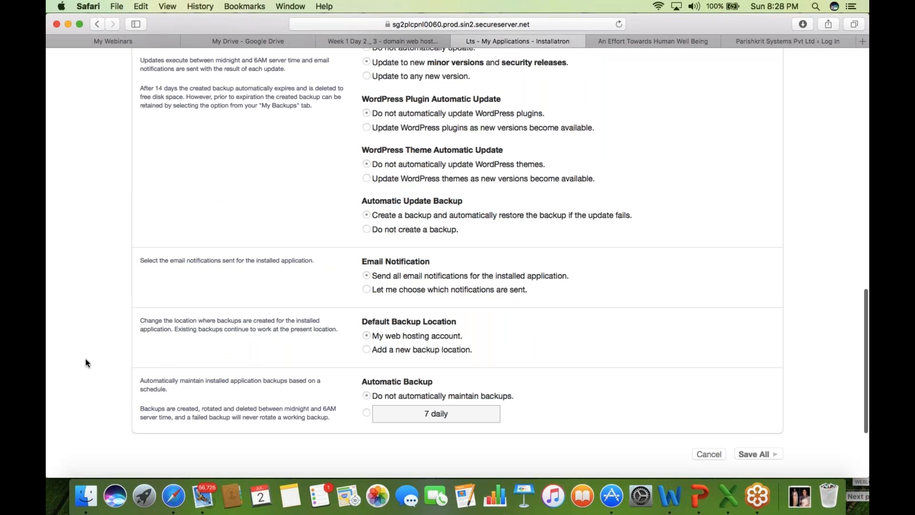
{"action": "scroll", "coordinate": [86, 363], "scroll_direction": "left", "scroll_amount": 5}
{"action": "scroll", "coordinate": [85, 358], "scroll_direction": "down", "scroll_amount": 2}
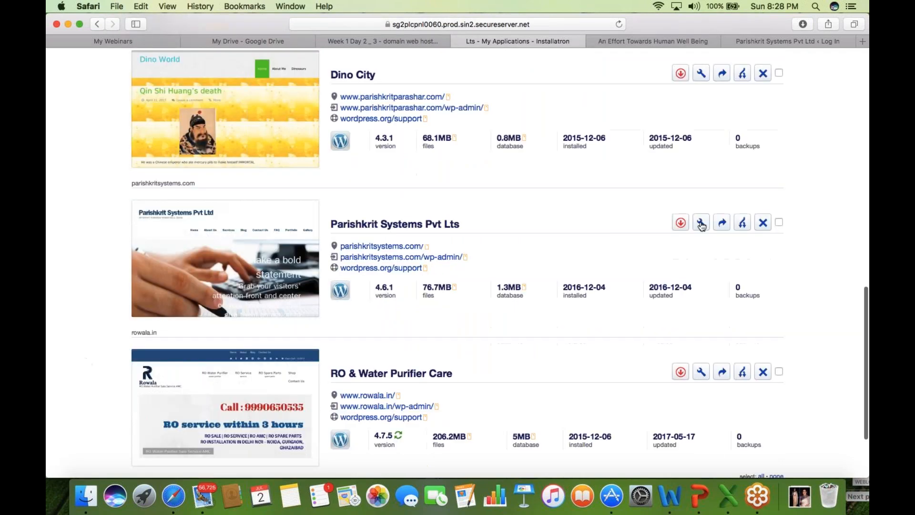
{"action": "left_click", "coordinate": [701, 223]}
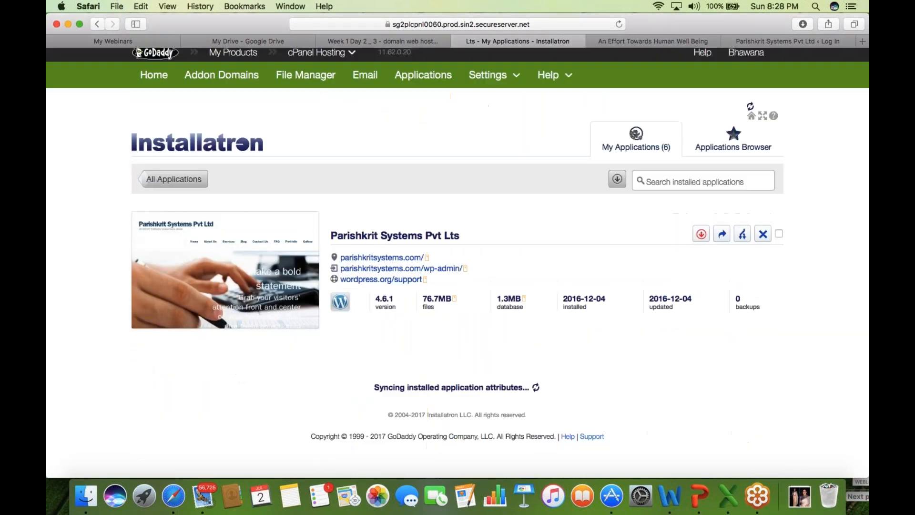
- Enter the admin username, submit the login, decline saving, and return to Installatron
{"action": "left_click", "coordinate": [772, 40]}
{"action": "left_click", "coordinate": [481, 246]}
{"action": "type", "text": "pspl"}
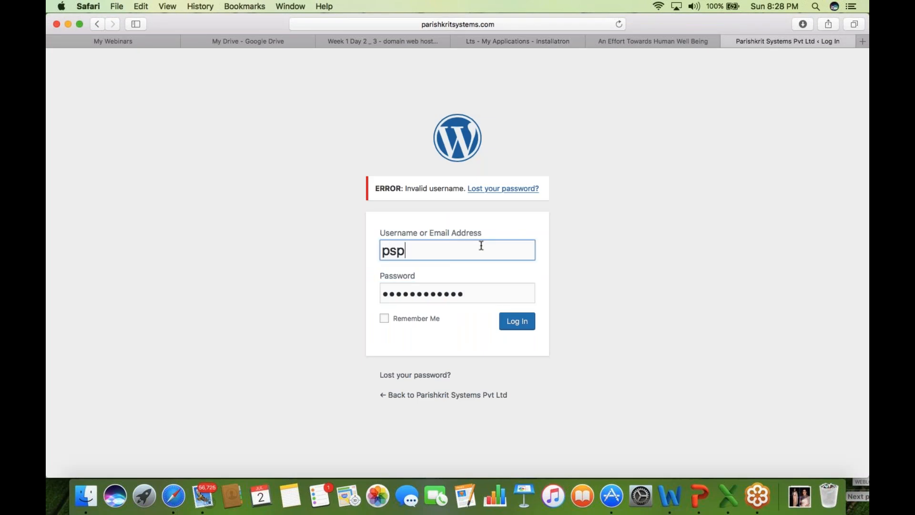
{"action": "left_click", "coordinate": [518, 327]}
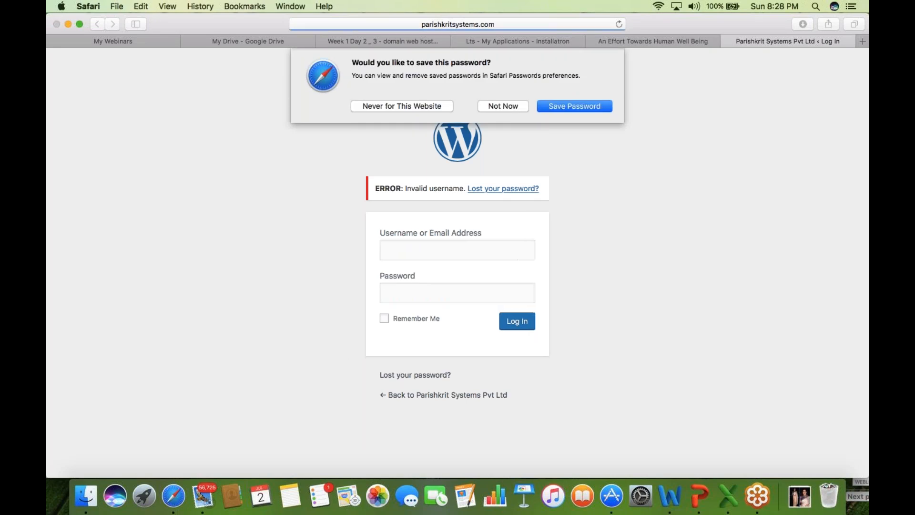
{"action": "left_click", "coordinate": [512, 109]}
{"action": "left_click", "coordinate": [519, 43]}
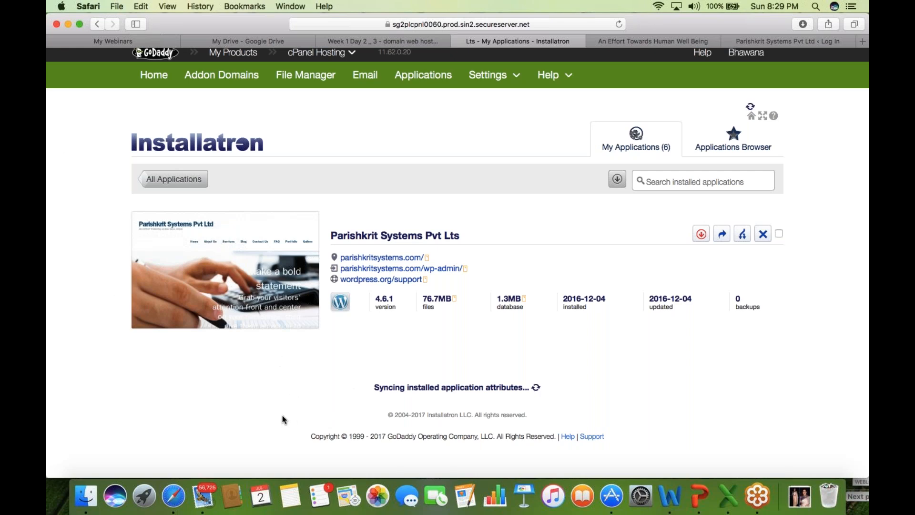
- Go back to the Installatron applications list and open digitalmarketingc.com in a new tab
{"action": "left_click", "coordinate": [53, 17]}
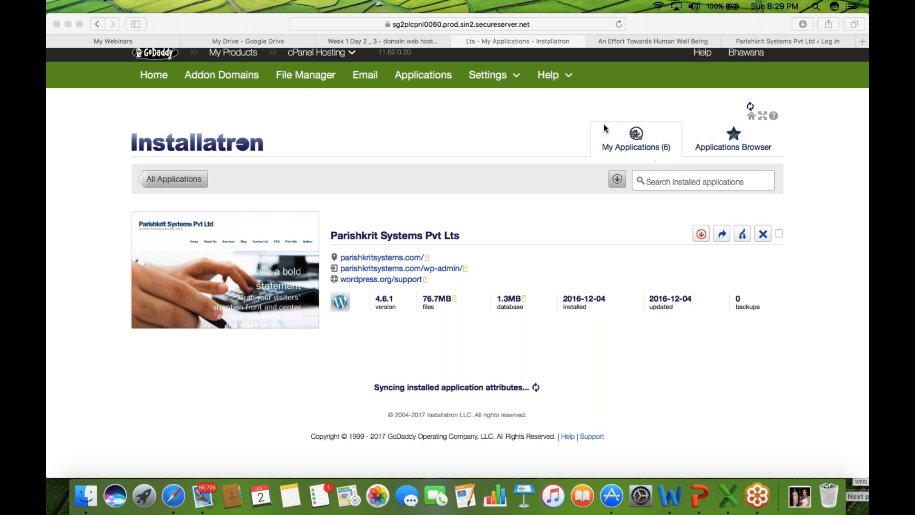
{"action": "left_click", "coordinate": [780, 41]}
{"action": "key", "text": "super+l"}
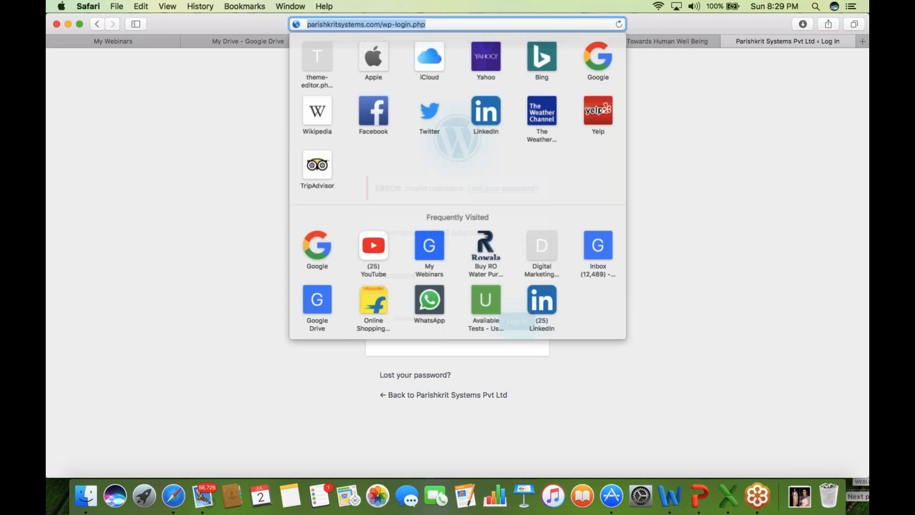
{"action": "type", "text": "w"}
{"action": "key", "text": "Return"}
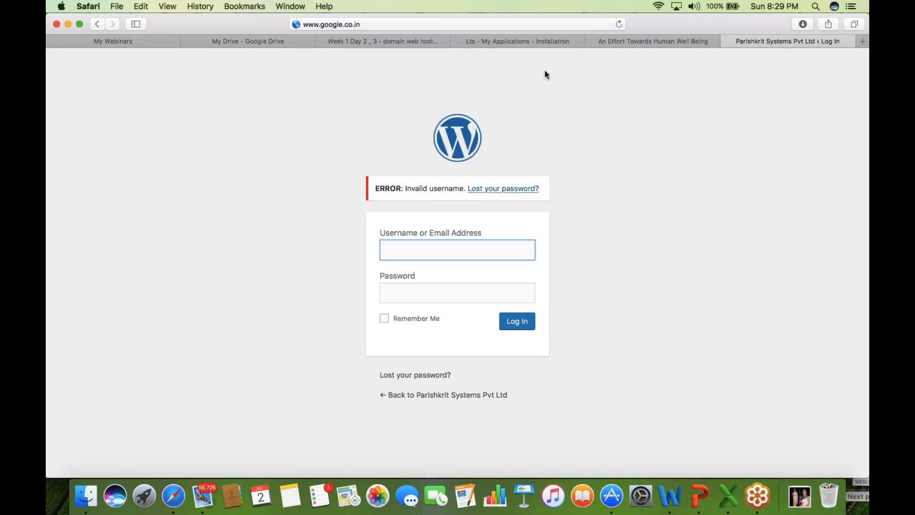
{"action": "left_click", "coordinate": [528, 42]}
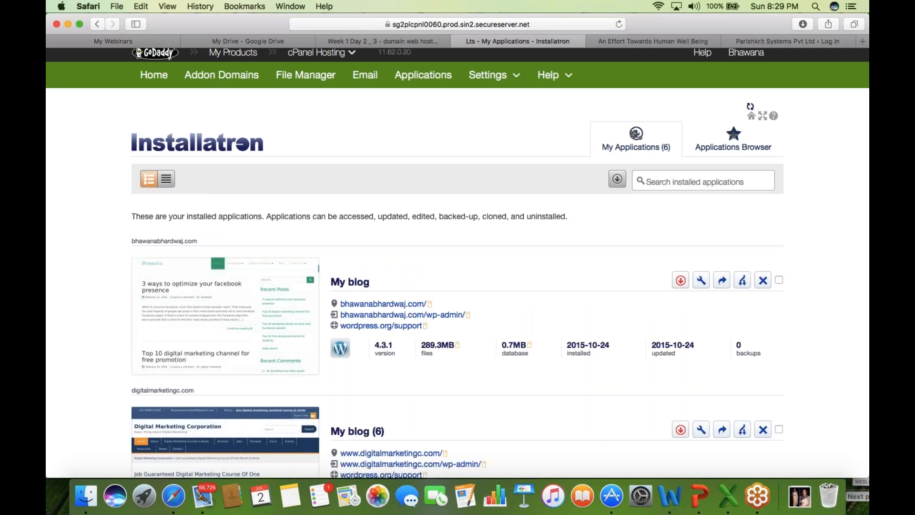
{"action": "scroll", "coordinate": [457, 315], "scroll_direction": "down", "scroll_amount": 1}
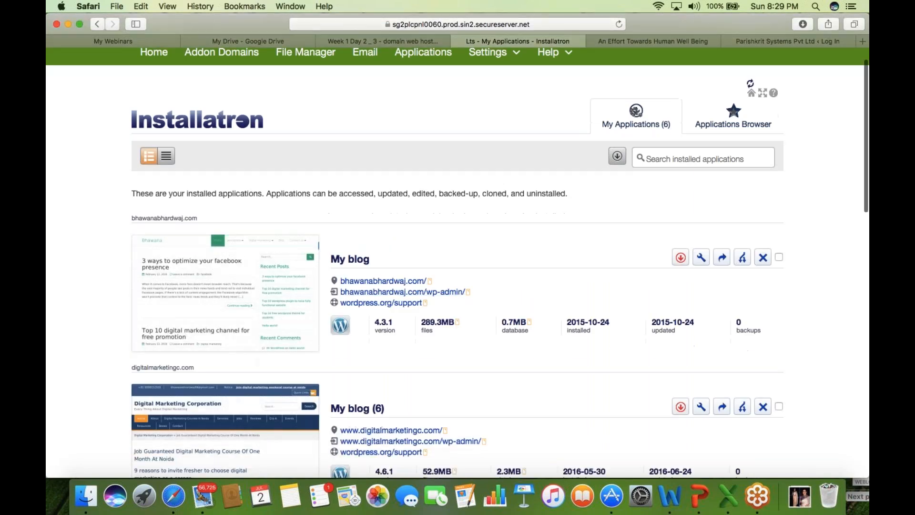
{"action": "scroll", "coordinate": [435, 367], "scroll_direction": "down", "scroll_amount": 3}
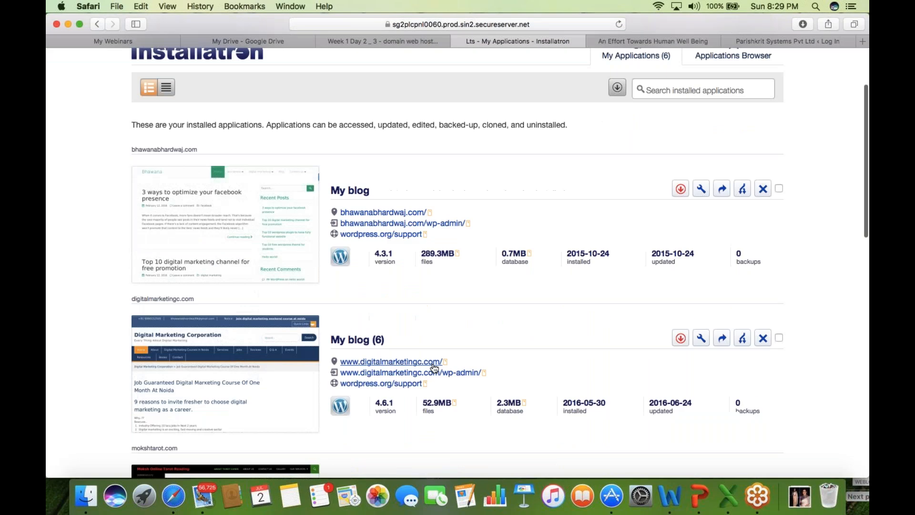
{"action": "left_click", "coordinate": [433, 363]}
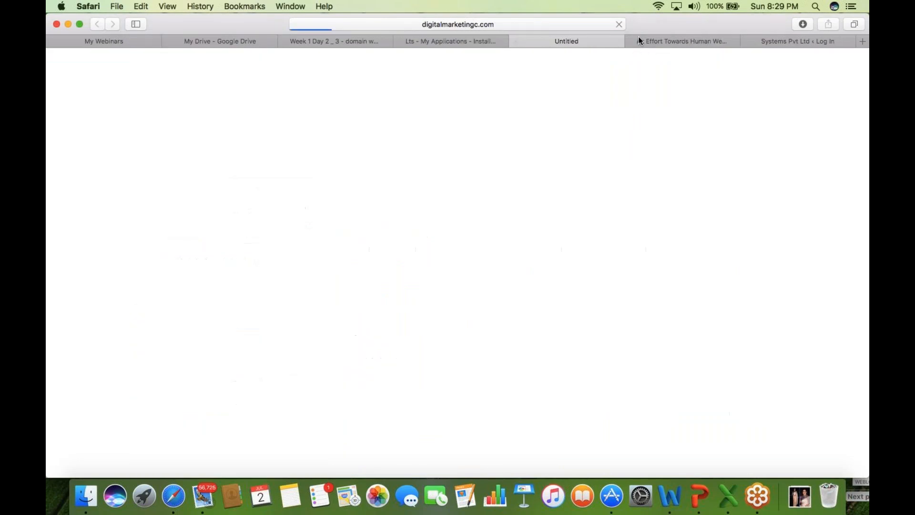
- Close the An Effort Towards Human Well Being and old Parishkrit login tabs
{"action": "left_click", "coordinate": [631, 41]}
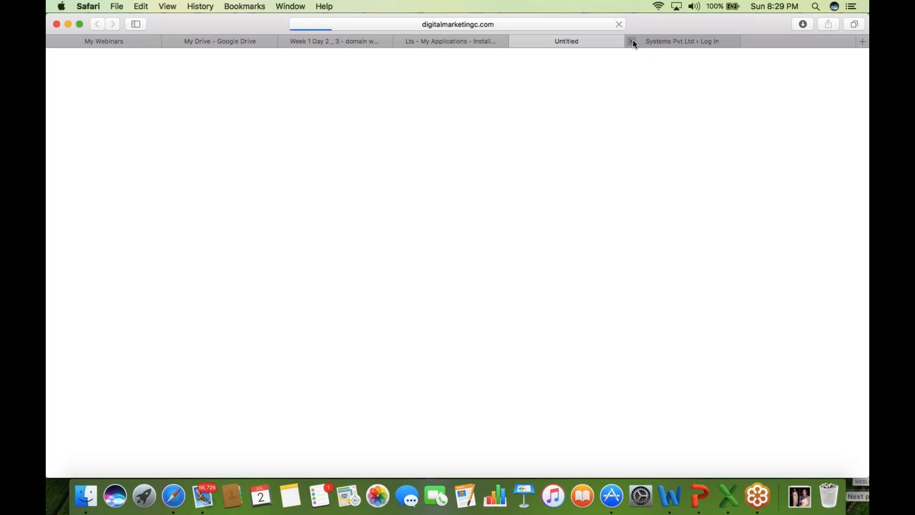
{"action": "left_click", "coordinate": [634, 41]}
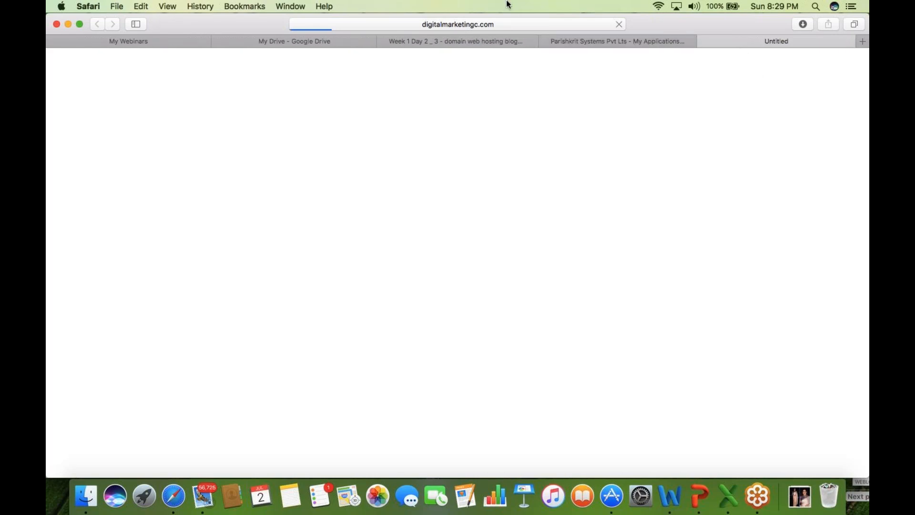
{"action": "left_click", "coordinate": [503, 21]}
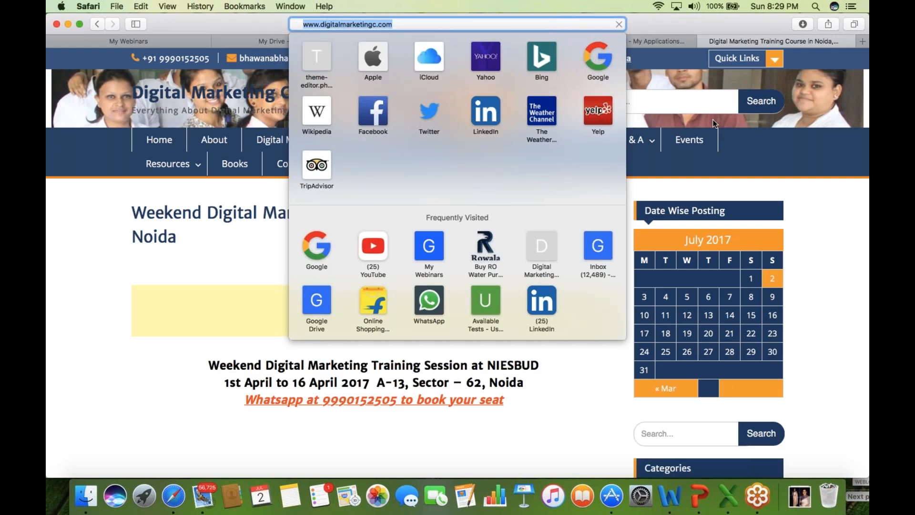
{"action": "left_click", "coordinate": [712, 119]}
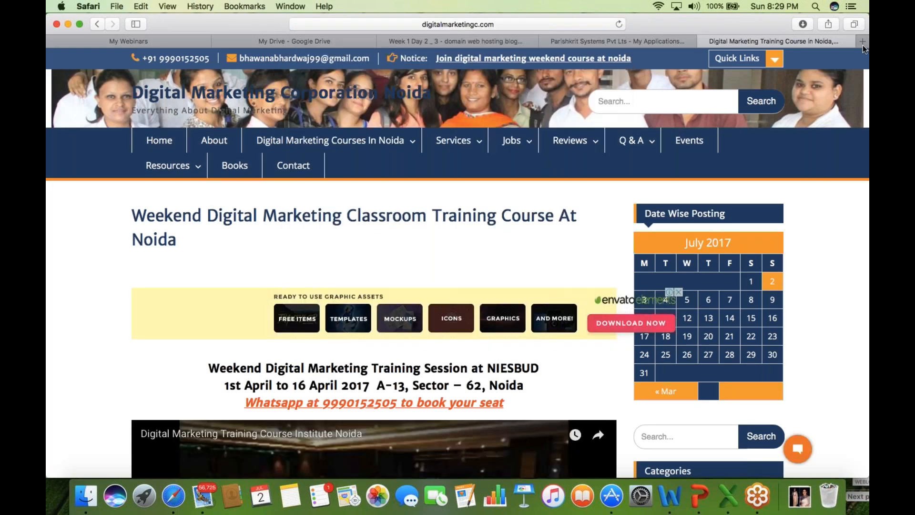
- Scroll the digitalmarketingc.com homepage, then enter digitalmarketingc.com/wp in a new tab
{"action": "scroll", "coordinate": [160, 300], "scroll_direction": "down", "scroll_amount": 2}
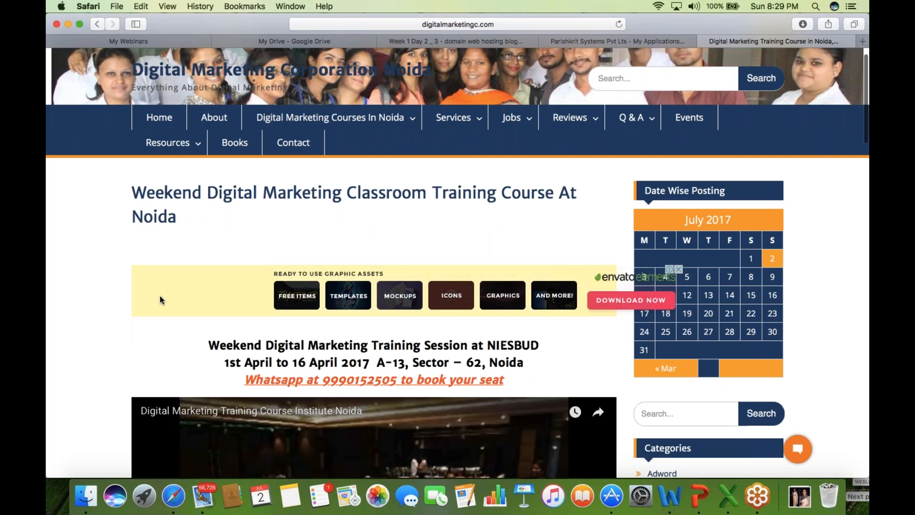
{"action": "scroll", "coordinate": [160, 297], "scroll_direction": "down", "scroll_amount": 10}
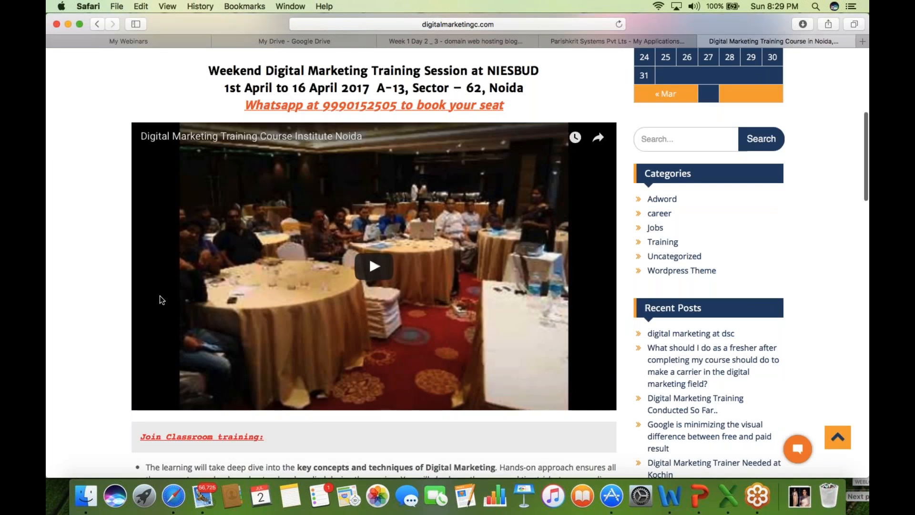
{"action": "scroll", "coordinate": [160, 299], "scroll_direction": "down", "scroll_amount": 15}
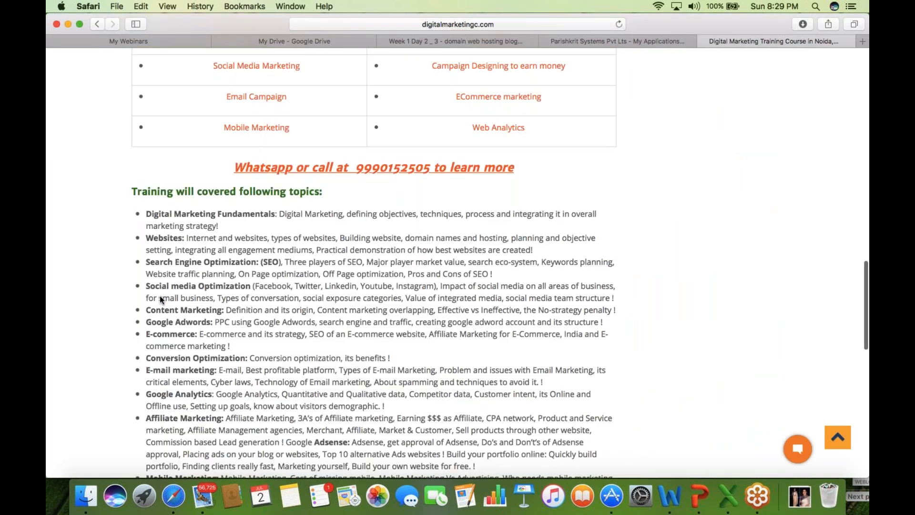
{"action": "scroll", "coordinate": [160, 299], "scroll_direction": "down", "scroll_amount": 12}
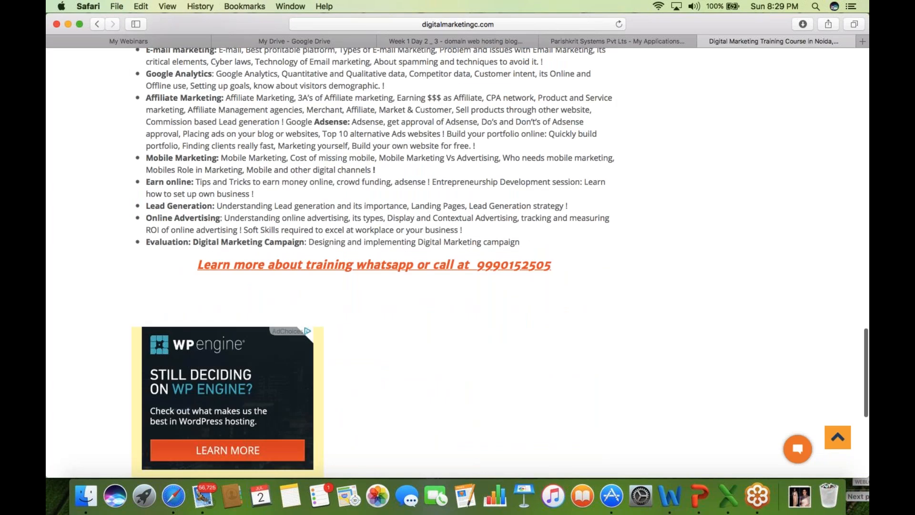
{"action": "key", "text": "super+t"}
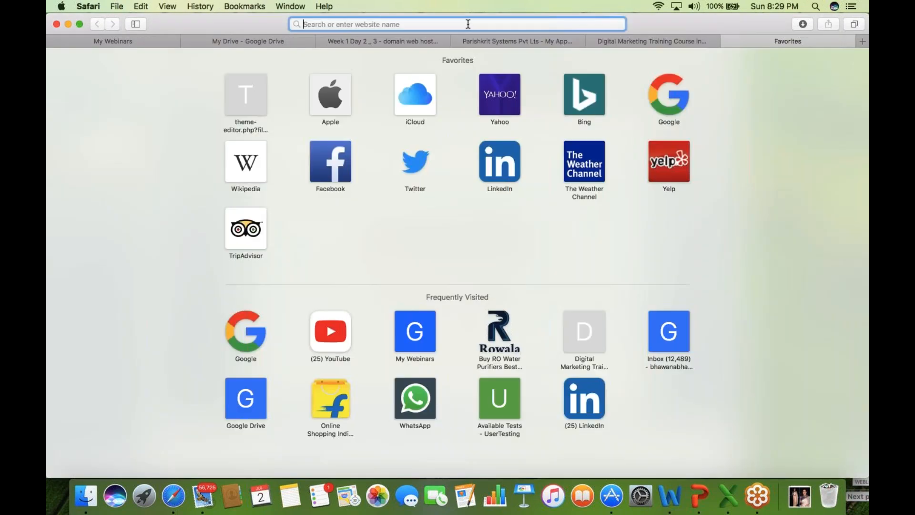
{"action": "type", "text": "digitalmarketingc.com/w"}
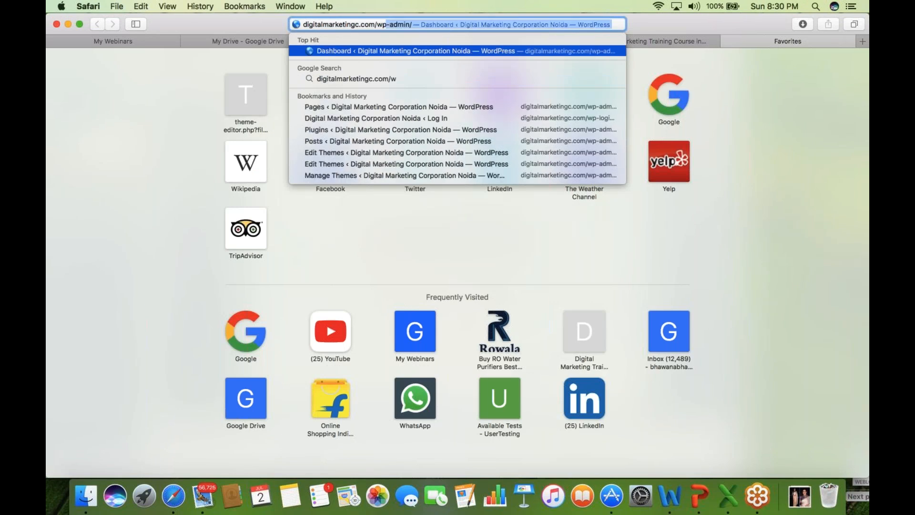
{"action": "type", "text": "p"}
- Load digitalmarketingc.com/wp-admin and log in with the saved autofill credentials
{"action": "key", "text": "Return"}
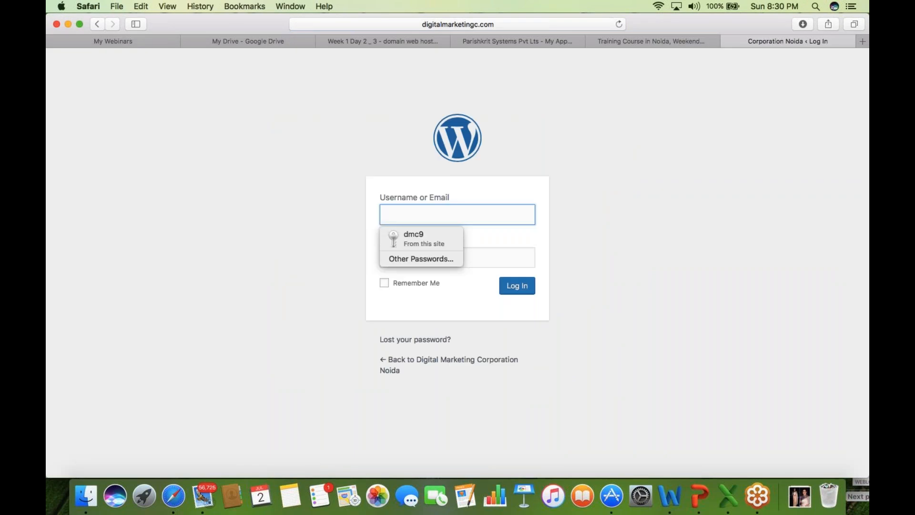
{"action": "type", "text": "dmc9"}
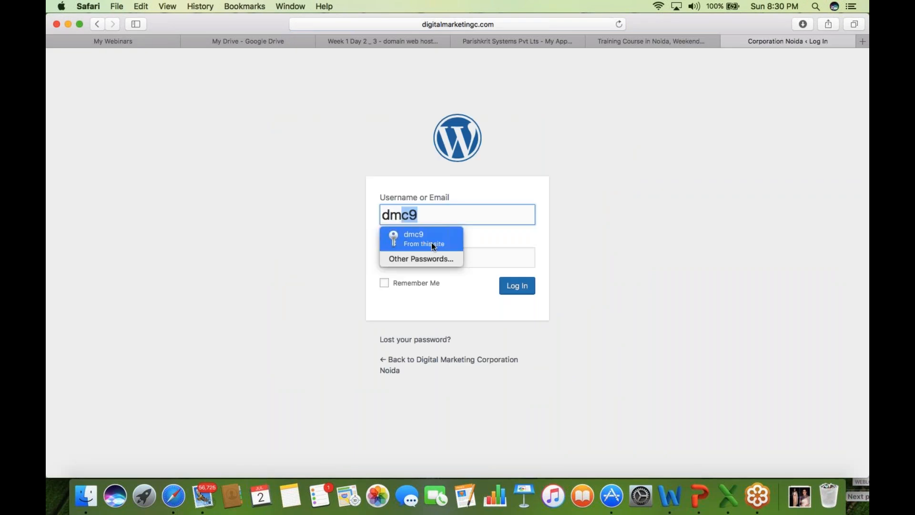
{"action": "left_click", "coordinate": [431, 242]}
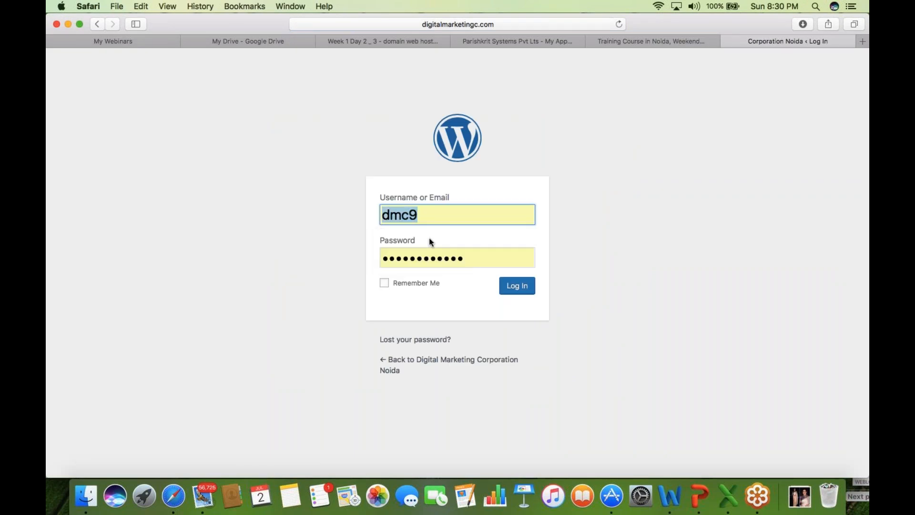
{"action": "left_click", "coordinate": [520, 291]}
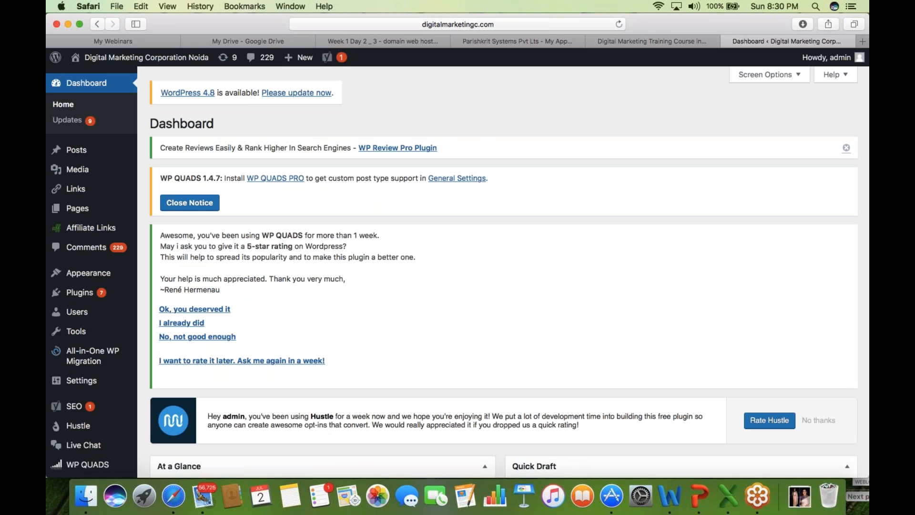
{"action": "left_click", "coordinate": [864, 151]}
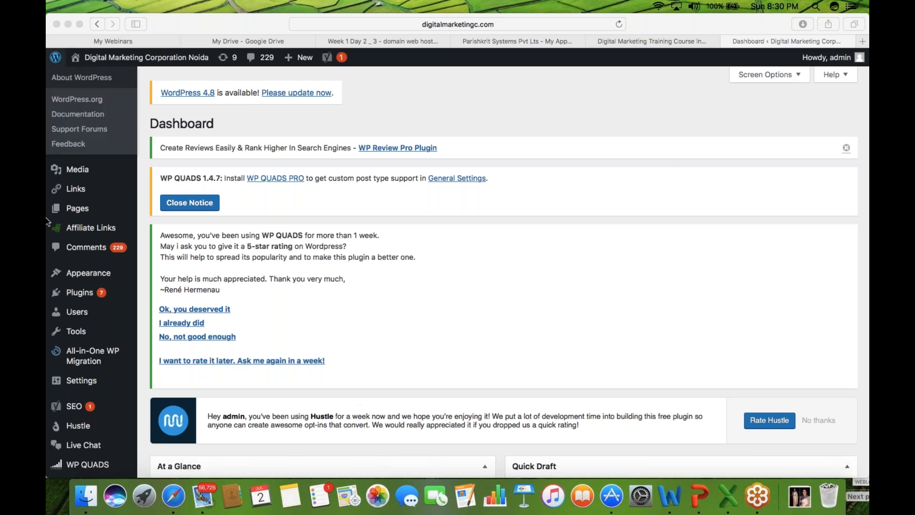
- Check the dashboard's web address, then switch to the Week 1 Day 2 hosting slide deck
{"action": "left_click", "coordinate": [86, 212]}
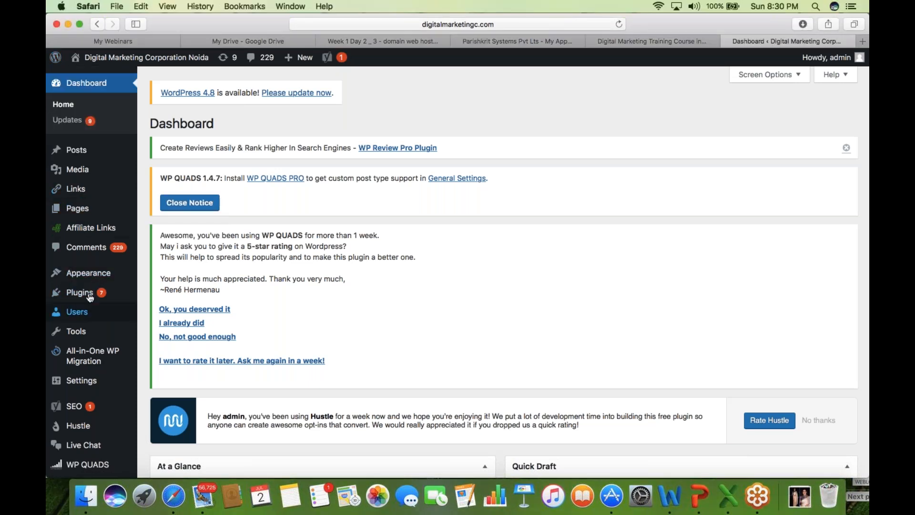
{"action": "mouse_move", "coordinate": [72, 273]}
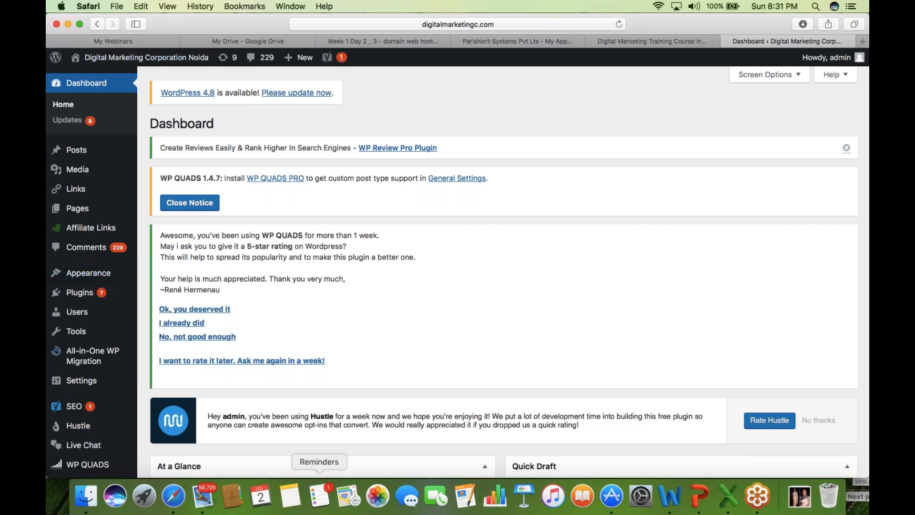
{"action": "left_click", "coordinate": [451, 23]}
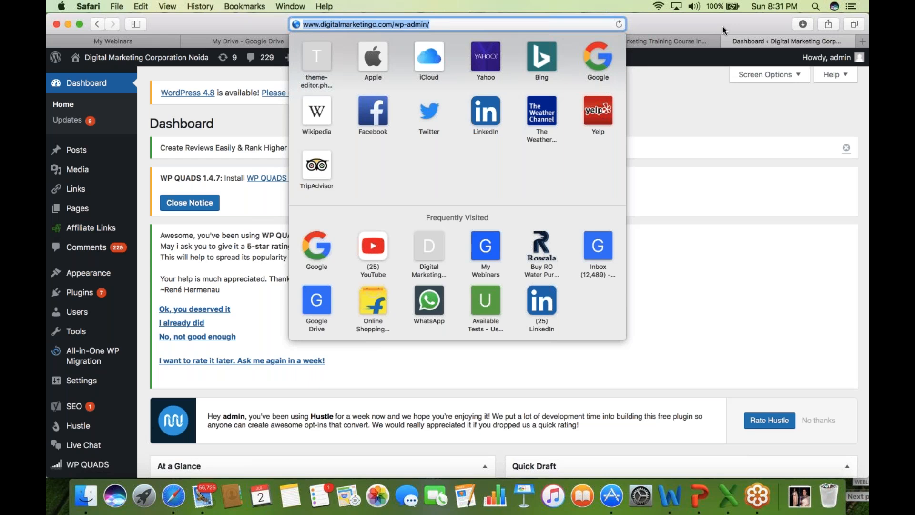
{"action": "key", "text": "Escape"}
{"action": "left_click", "coordinate": [385, 42]}
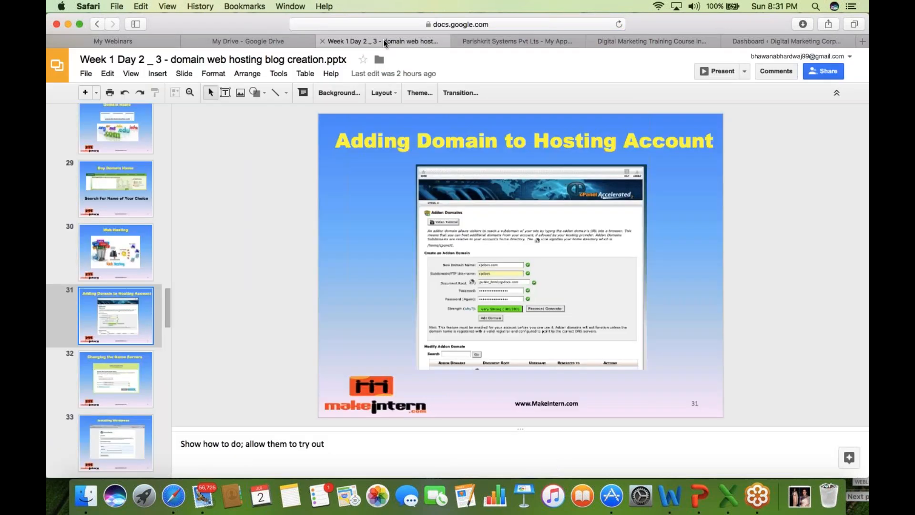
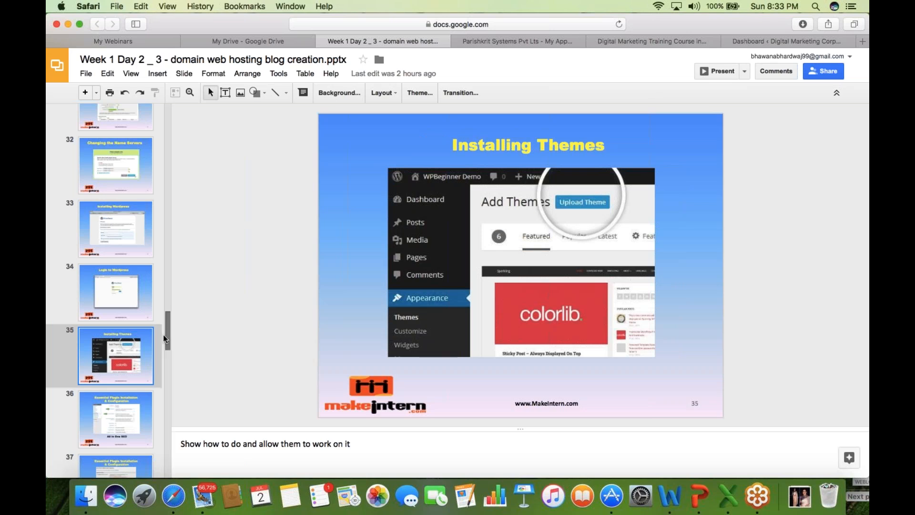
- Step through slides 36 to 42: plugin installation, All in One Webmaster, Easy Privacy Policy, XML Sitemap, Google Analytics
{"action": "left_click_drag", "start_coordinate": [167, 337], "coordinate": [168, 350]}
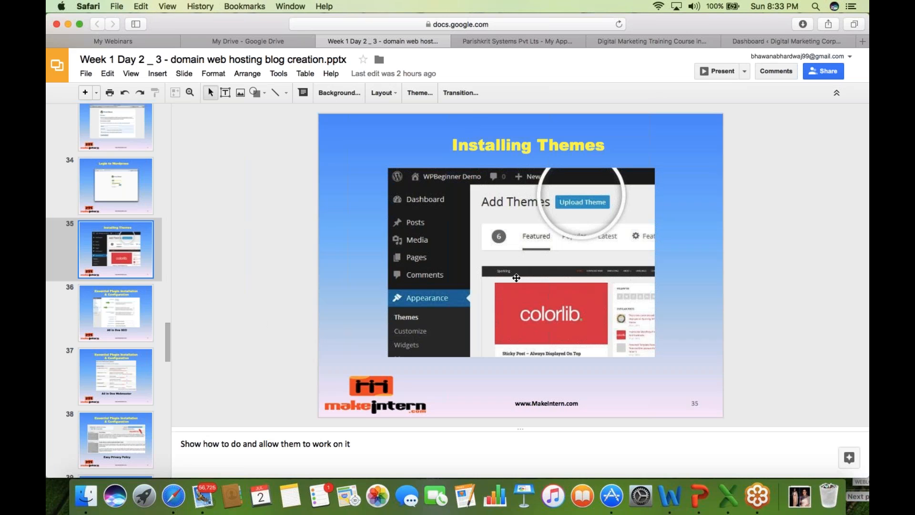
{"action": "left_click", "coordinate": [124, 321]}
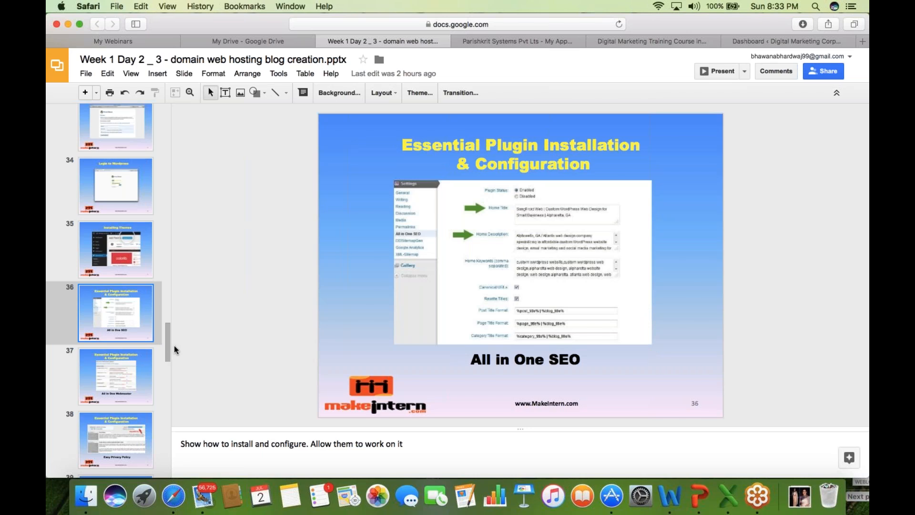
{"action": "left_click_drag", "start_coordinate": [168, 346], "coordinate": [167, 353]}
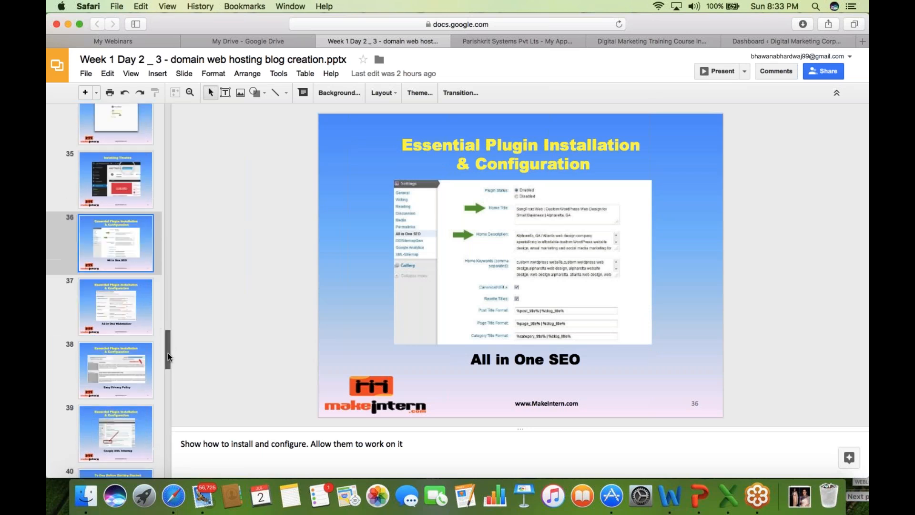
{"action": "left_click", "coordinate": [119, 327]}
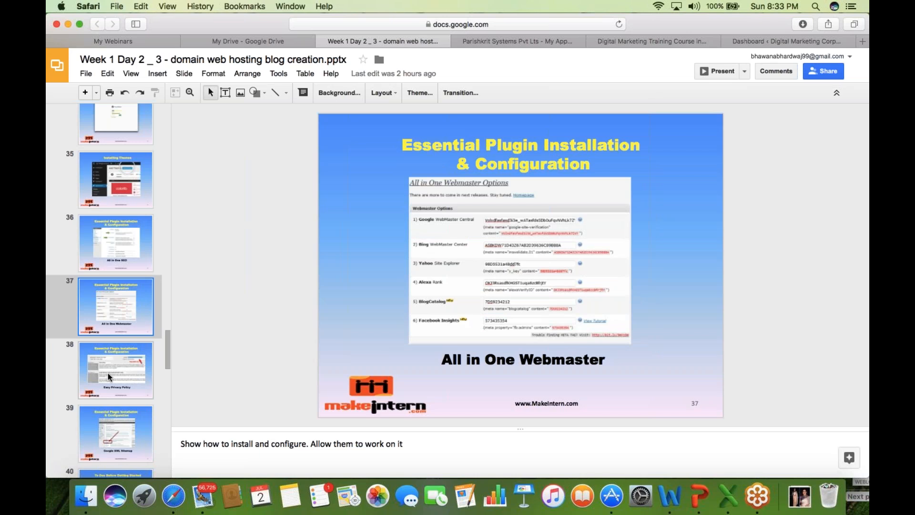
{"action": "left_click", "coordinate": [122, 385]}
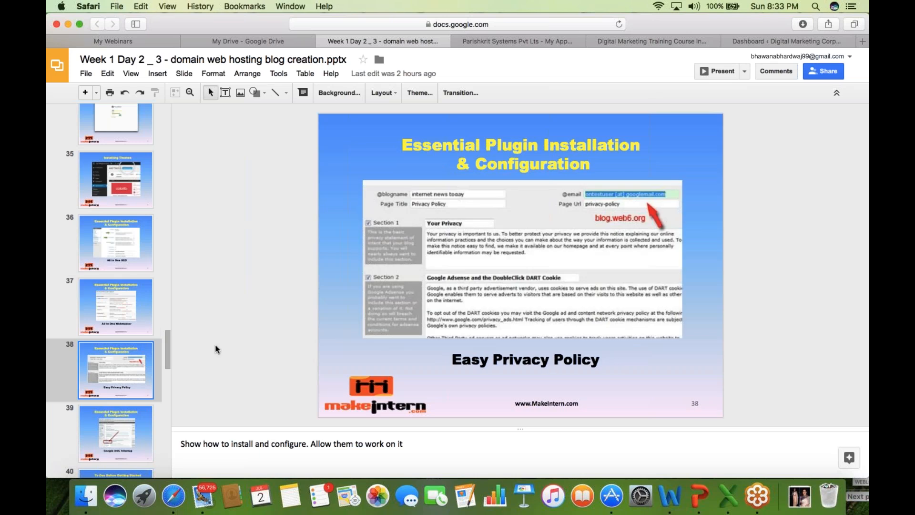
{"action": "left_click_drag", "start_coordinate": [166, 363], "coordinate": [163, 386]}
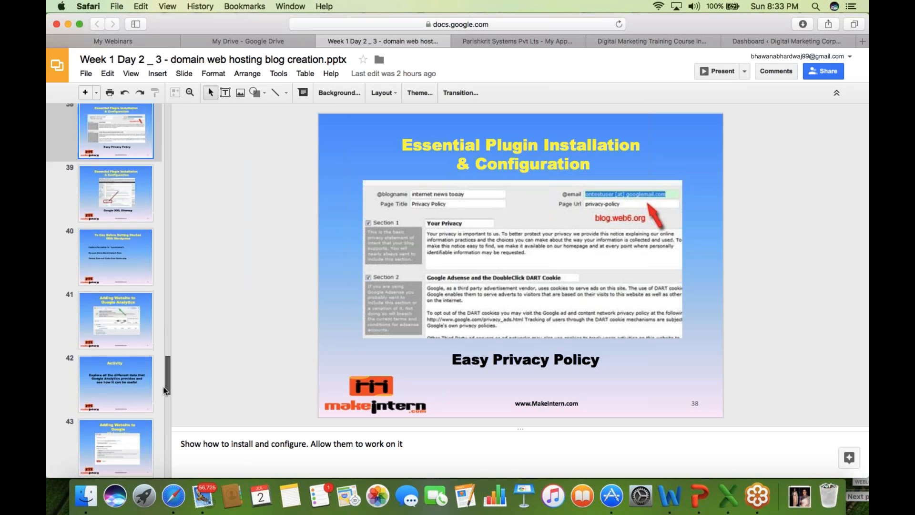
{"action": "left_click", "coordinate": [126, 204]}
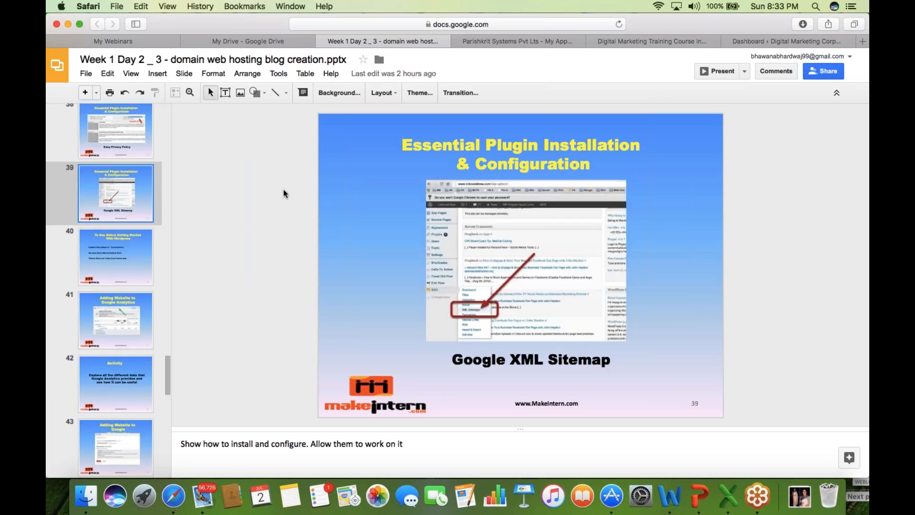
{"action": "left_click", "coordinate": [130, 251]}
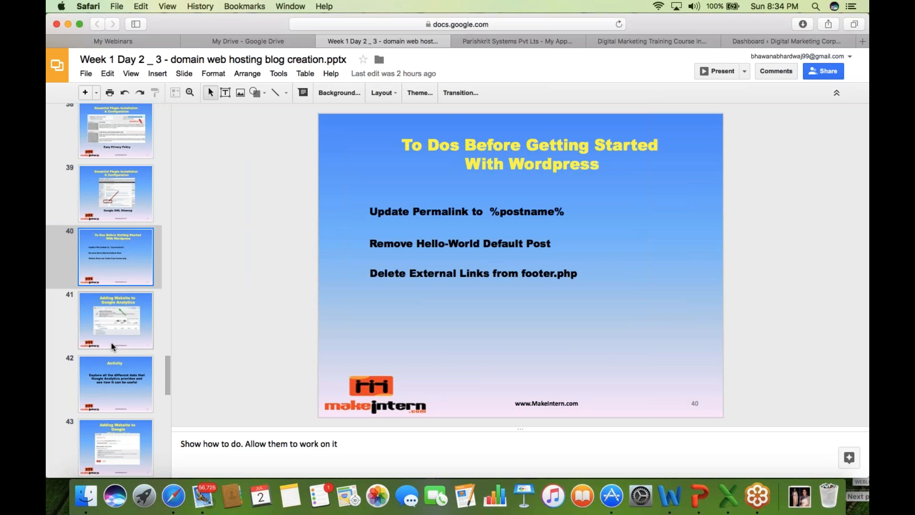
{"action": "left_click", "coordinate": [122, 330]}
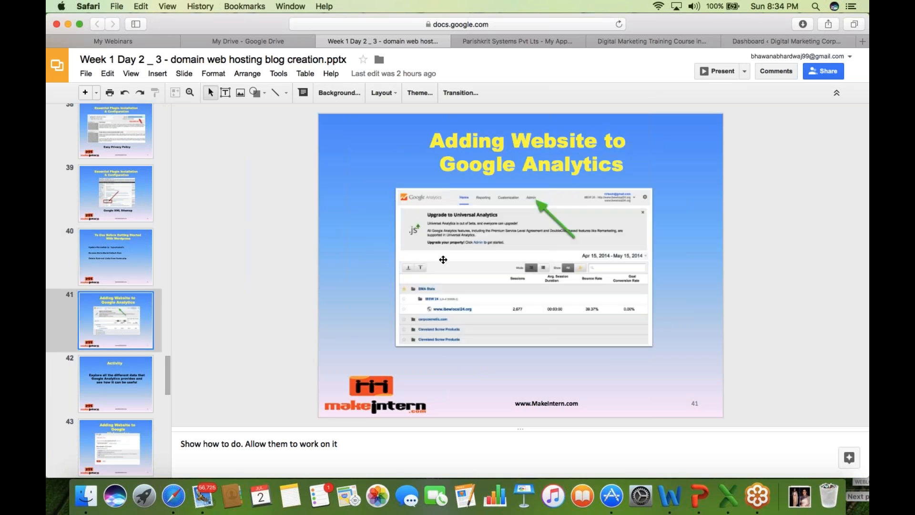
{"action": "left_click", "coordinate": [105, 392]}
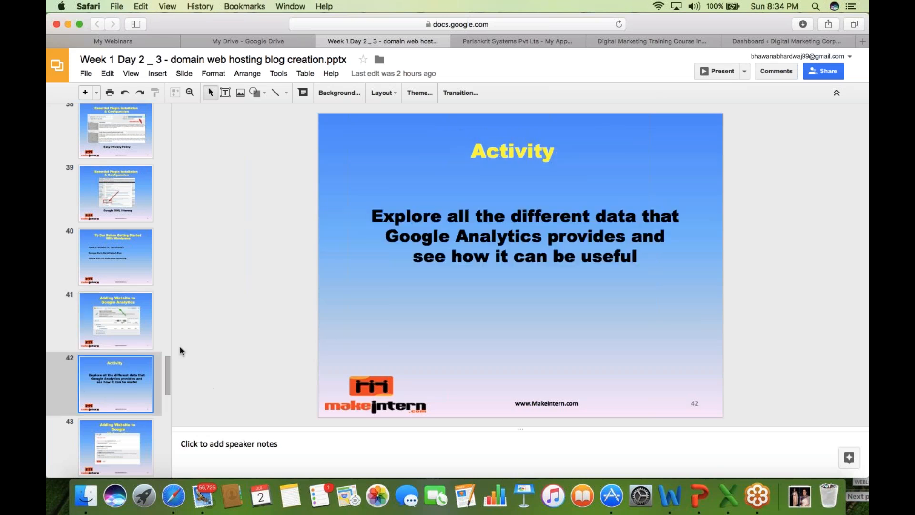
- Continue through slides 43 to 46: Google Webmaster, its activity, adding a sitemap, and Blogger.com
{"action": "left_click_drag", "start_coordinate": [168, 368], "coordinate": [171, 389]}
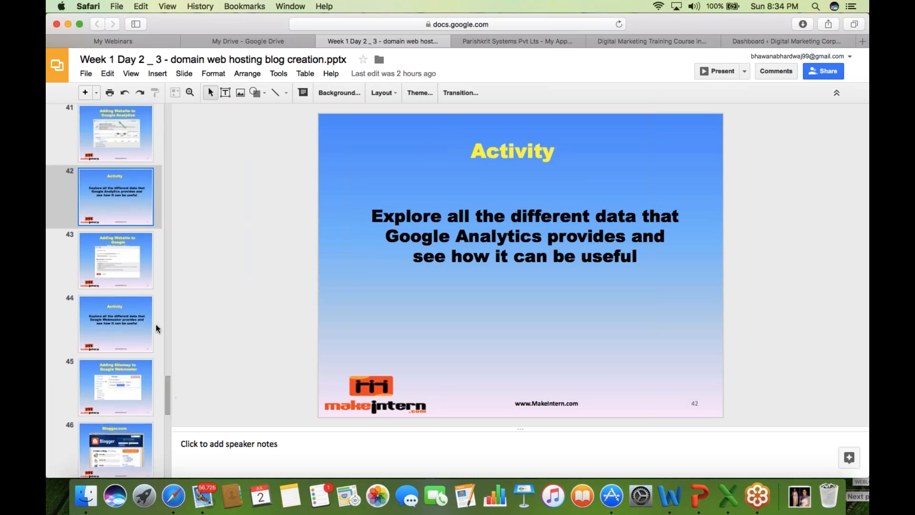
{"action": "left_click", "coordinate": [117, 259]}
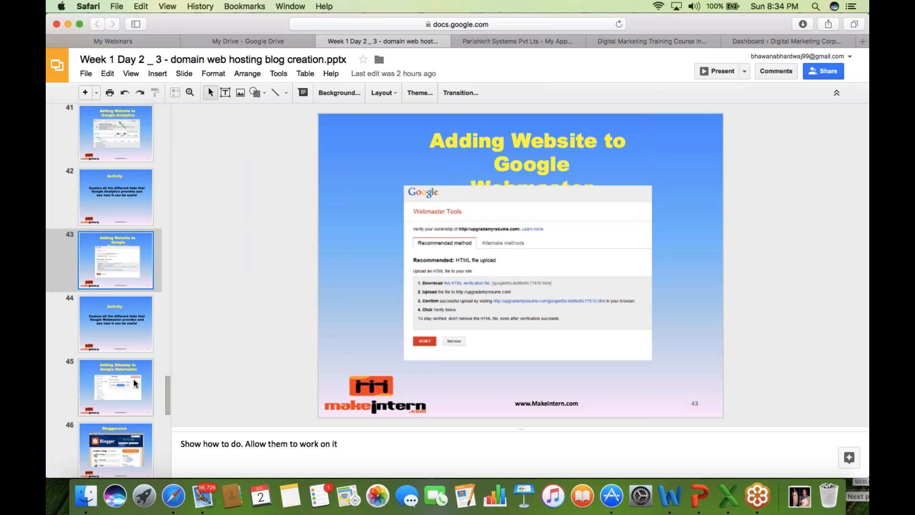
{"action": "left_click", "coordinate": [132, 323]}
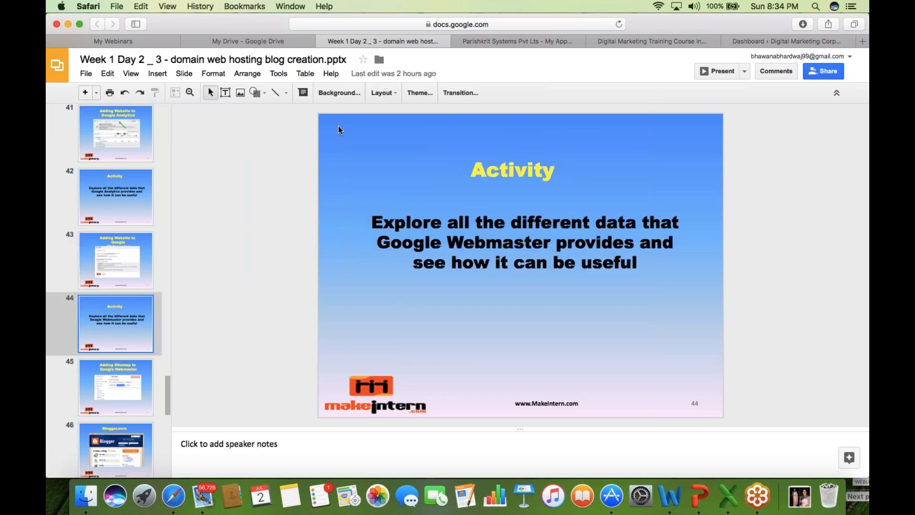
{"action": "left_click", "coordinate": [141, 378]}
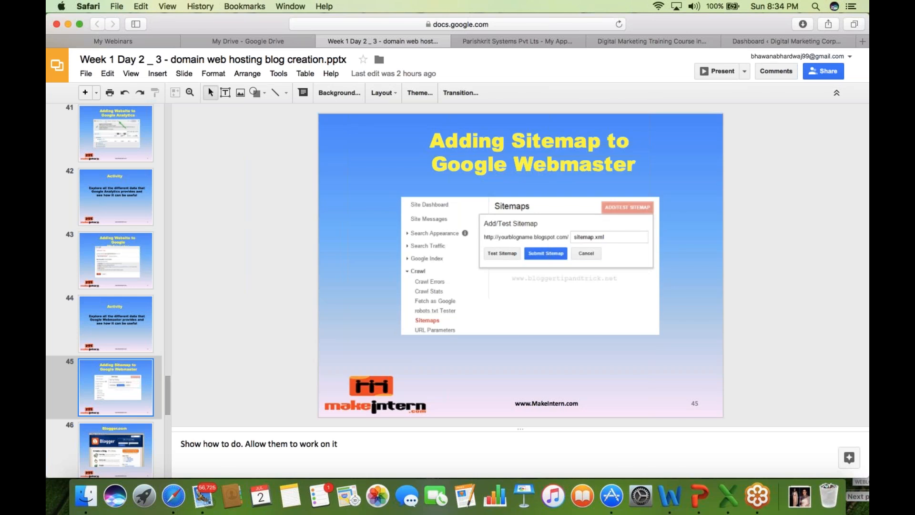
{"action": "left_click_drag", "start_coordinate": [168, 402], "coordinate": [167, 413]}
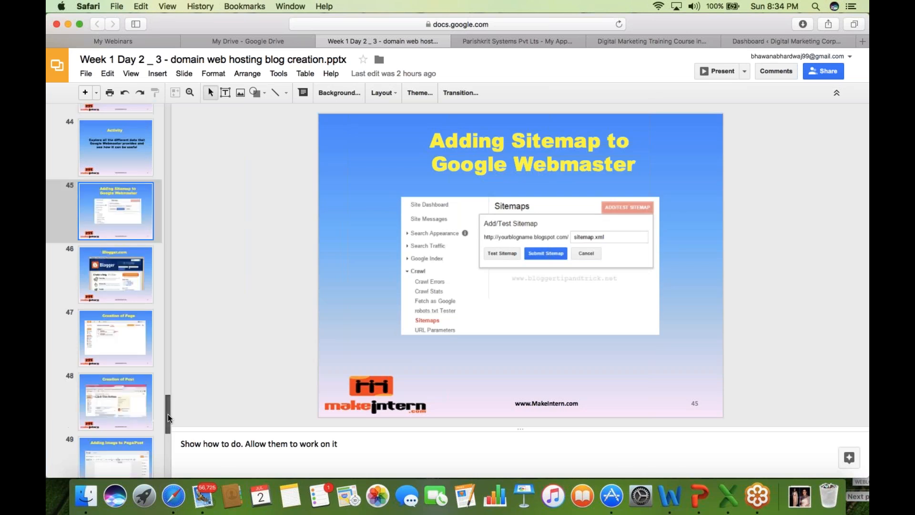
{"action": "left_click", "coordinate": [130, 355]}
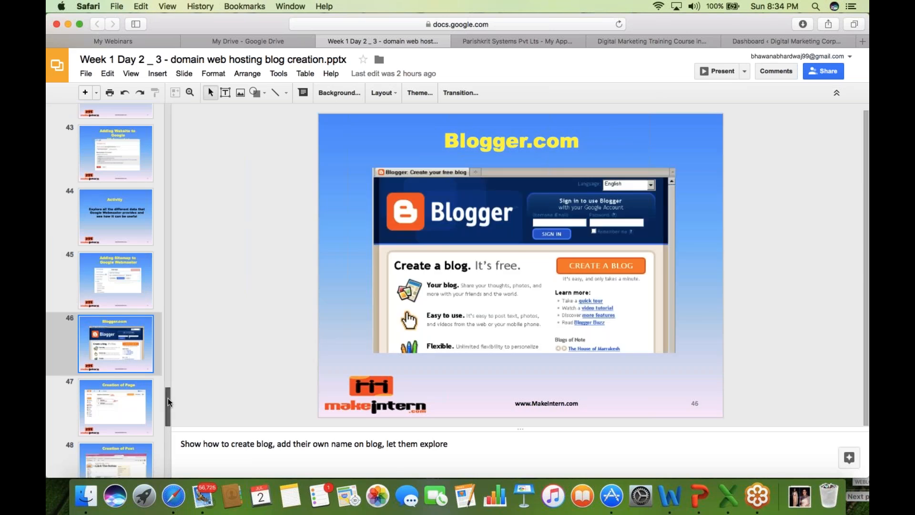
{"action": "left_click_drag", "start_coordinate": [167, 399], "coordinate": [168, 396]}
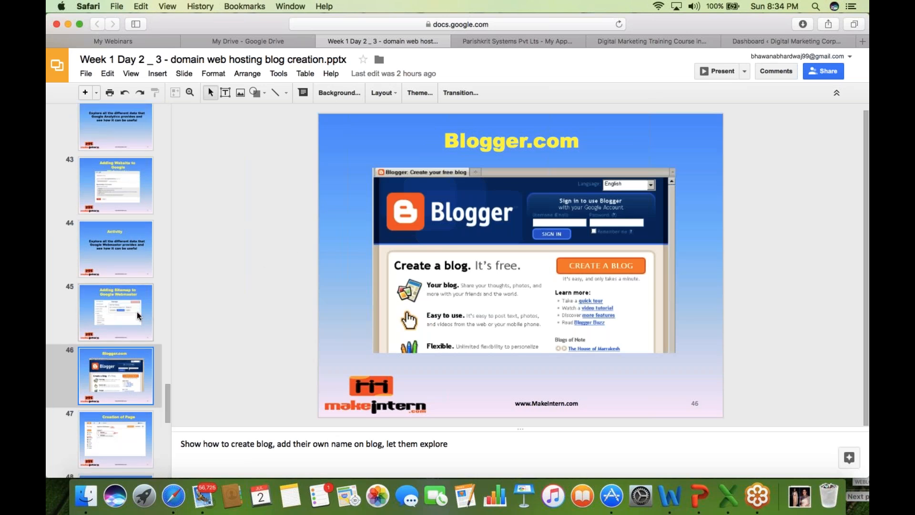
{"action": "scroll", "coordinate": [169, 394], "scroll_direction": "up", "scroll_amount": 4}
{"action": "scroll", "coordinate": [168, 392], "scroll_direction": "down", "scroll_amount": 1}
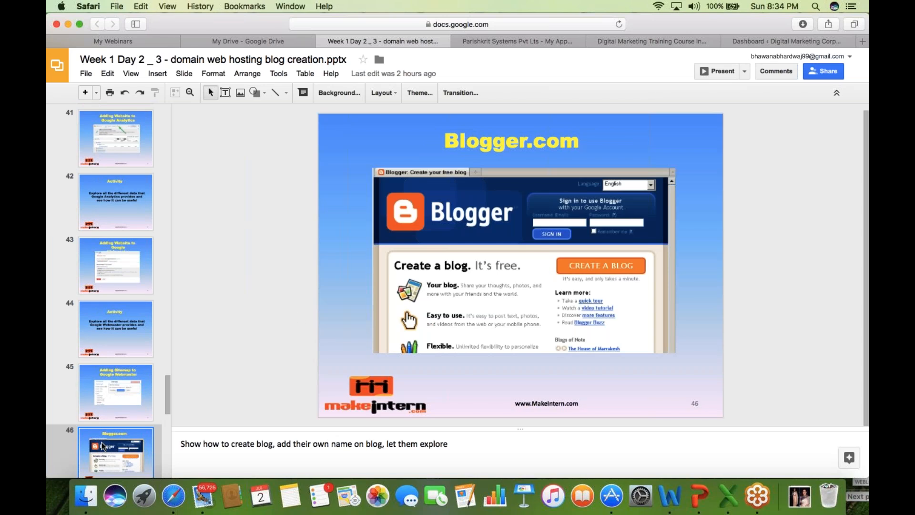
- Close the installed applications page and the remaining extra web pages in Safari
{"action": "left_click", "coordinate": [492, 41]}
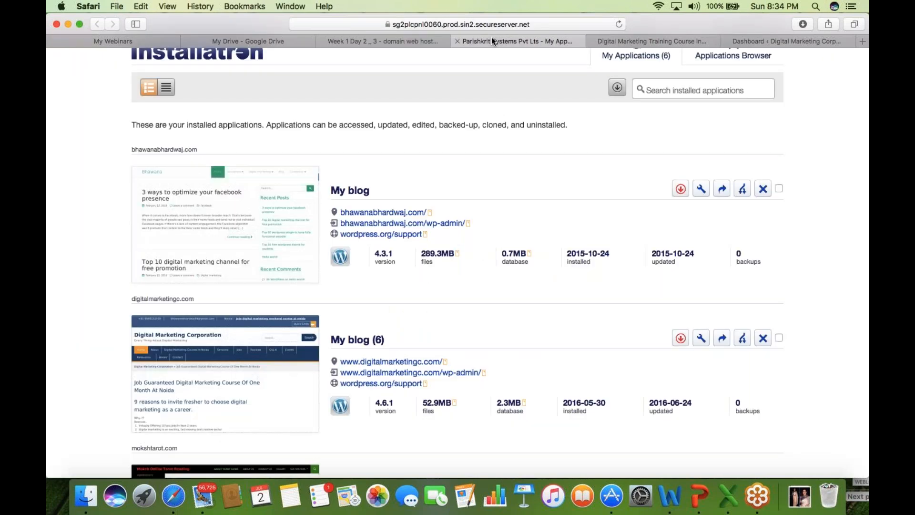
{"action": "left_click", "coordinate": [457, 41]}
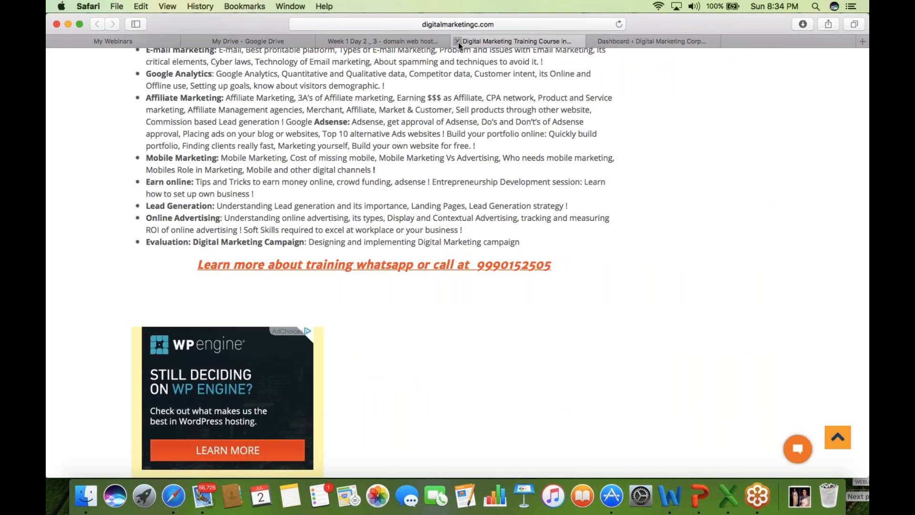
{"action": "left_click", "coordinate": [457, 41]}
{"action": "left_click", "coordinate": [457, 41]}
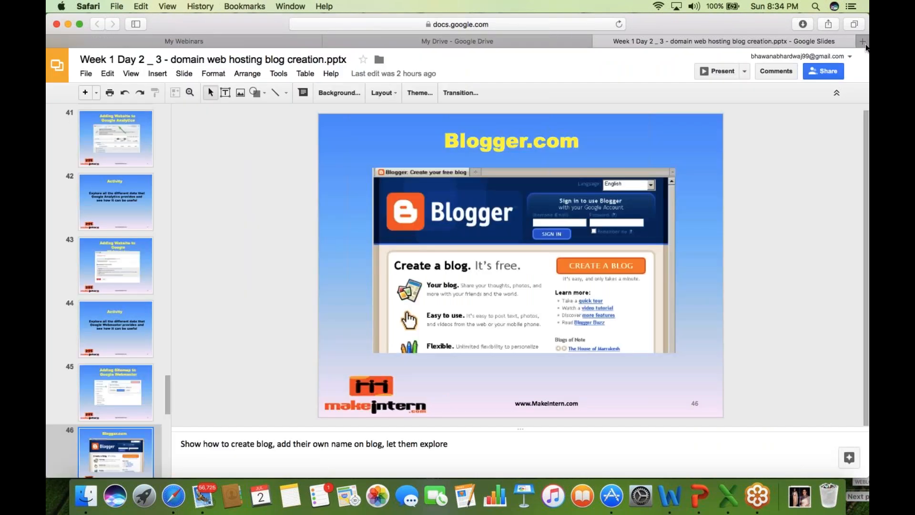
- Open a new Safari tab and load the Google home page from Favorites
{"action": "left_click", "coordinate": [862, 42]}
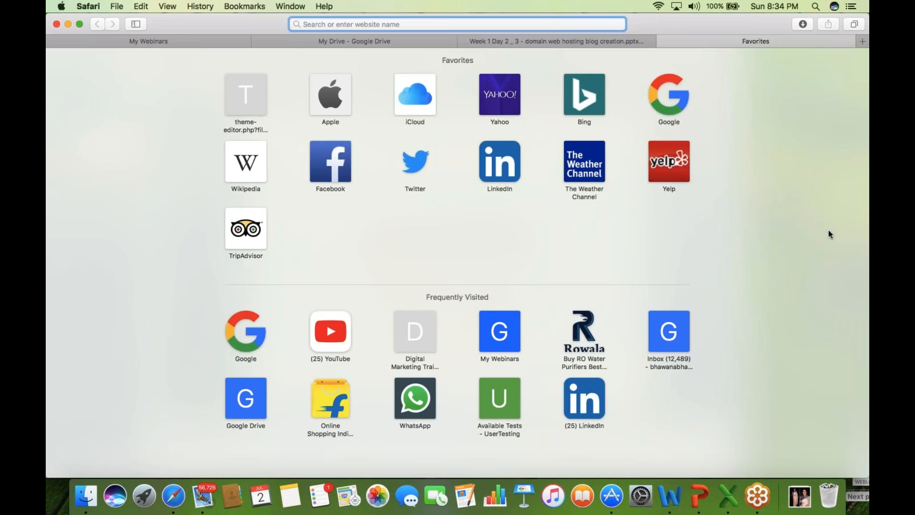
{"action": "left_click", "coordinate": [864, 152]}
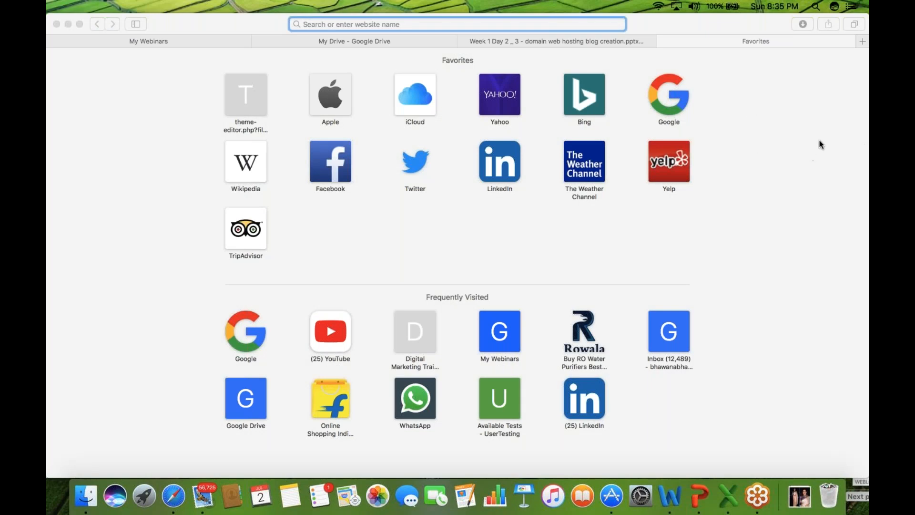
{"action": "left_click", "coordinate": [702, 40]}
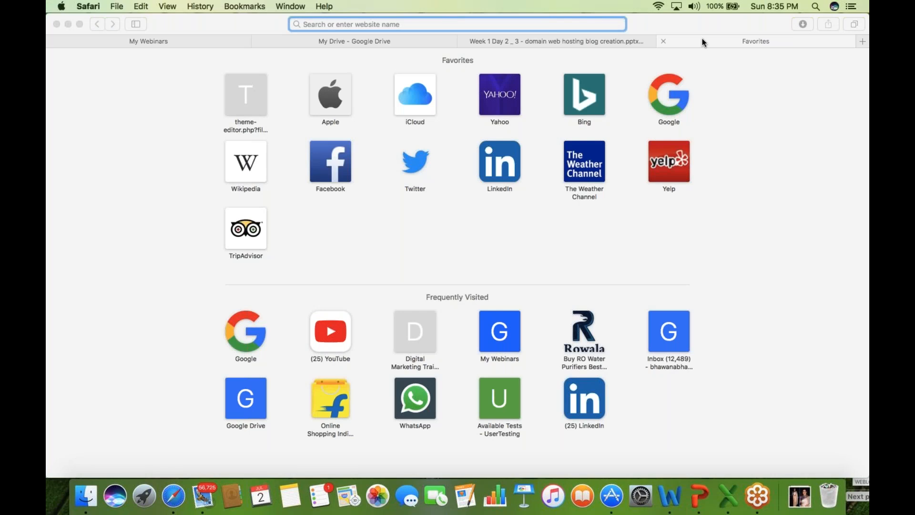
{"action": "left_click", "coordinate": [669, 301]}
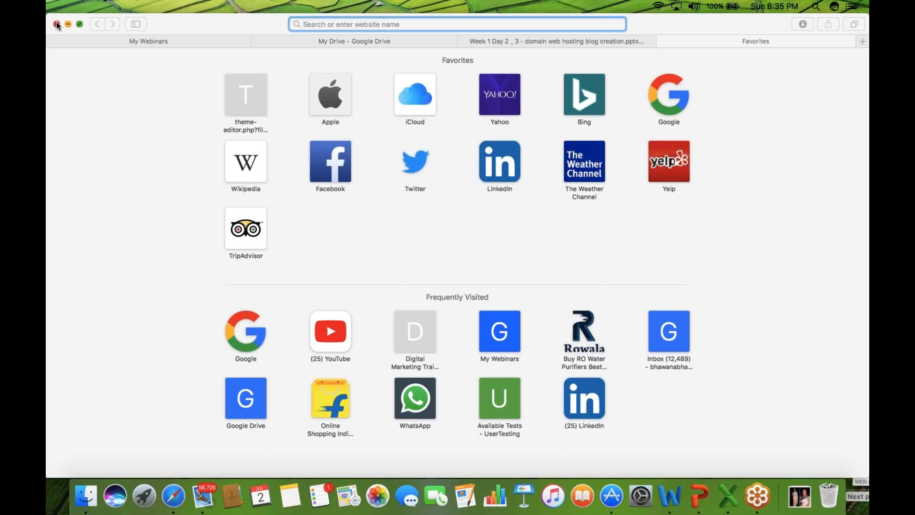
{"action": "left_click", "coordinate": [674, 44]}
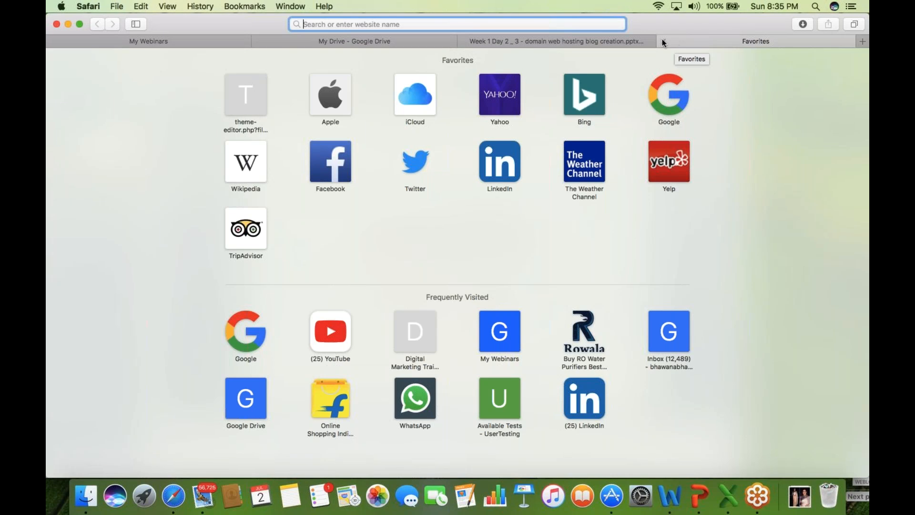
{"action": "left_click", "coordinate": [666, 104]}
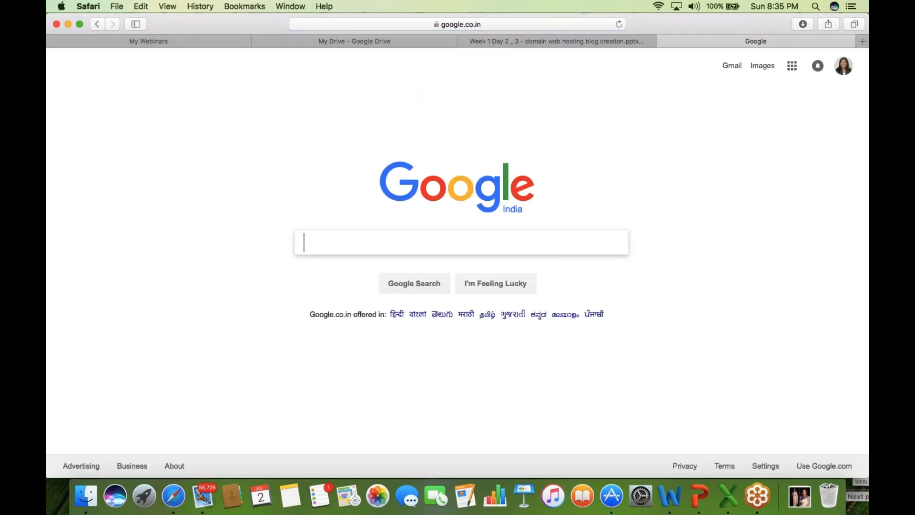
- Search Google for 'wordpress' and note the wordpress.org and wordpress.com addresses
{"action": "left_click", "coordinate": [379, 243]}
{"action": "type", "text": "wordpress"}
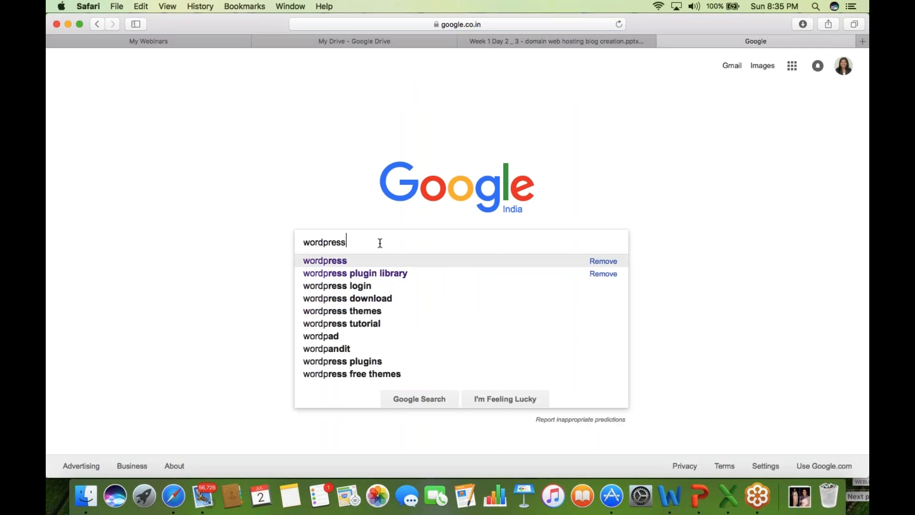
{"action": "key", "text": "Return"}
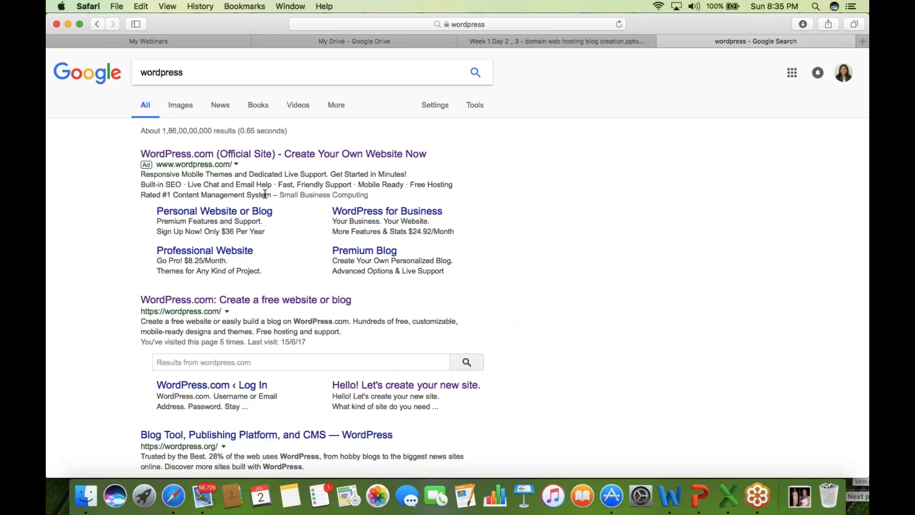
{"action": "left_click_drag", "start_coordinate": [142, 447], "coordinate": [236, 446]}
{"action": "left_click_drag", "start_coordinate": [139, 312], "coordinate": [282, 315]}
{"action": "left_click", "coordinate": [282, 315]}
- Open the WordPress.com and WordPress.org results in new tabs and close the search tab
{"action": "right_click", "coordinate": [324, 300]}
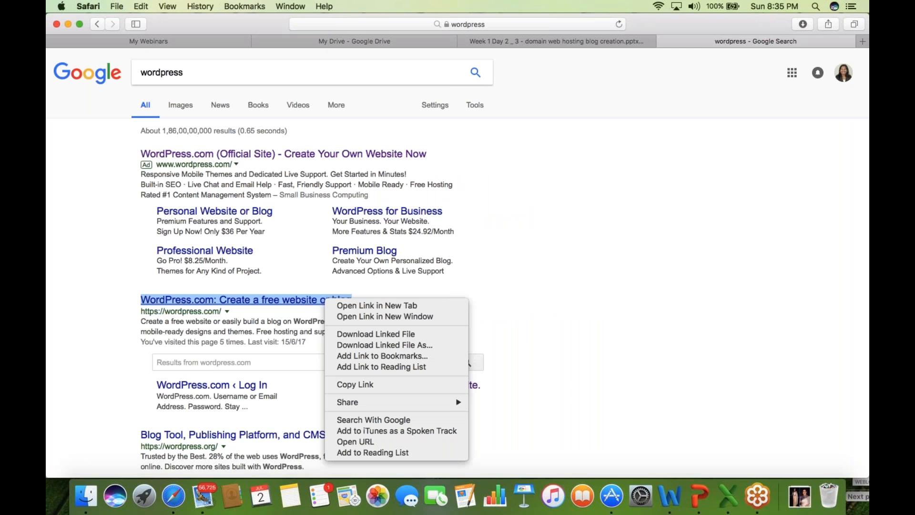
{"action": "left_click", "coordinate": [376, 305]}
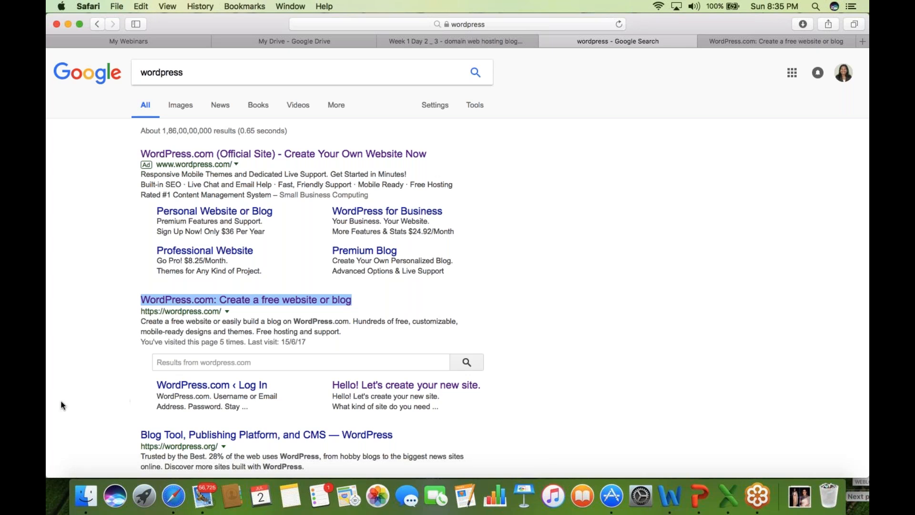
{"action": "scroll", "coordinate": [62, 405], "scroll_direction": "down", "scroll_amount": 1}
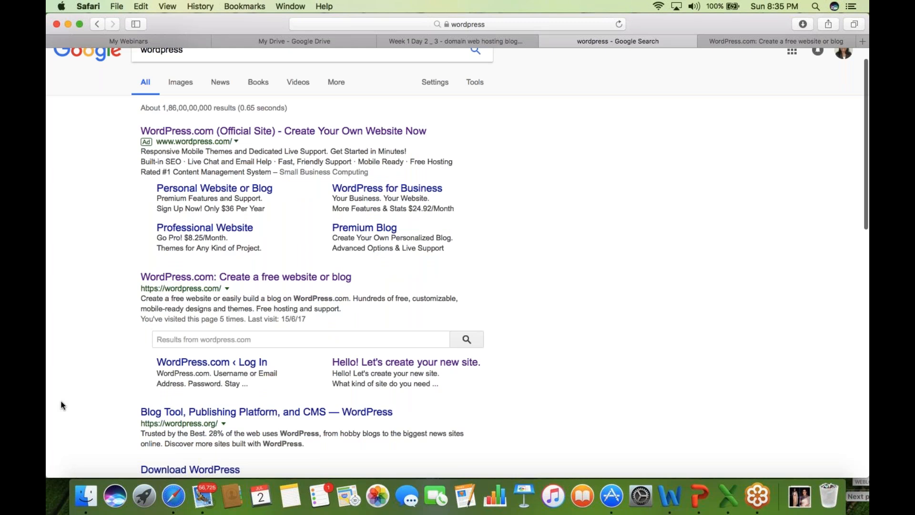
{"action": "scroll", "coordinate": [62, 405], "scroll_direction": "down", "scroll_amount": 2}
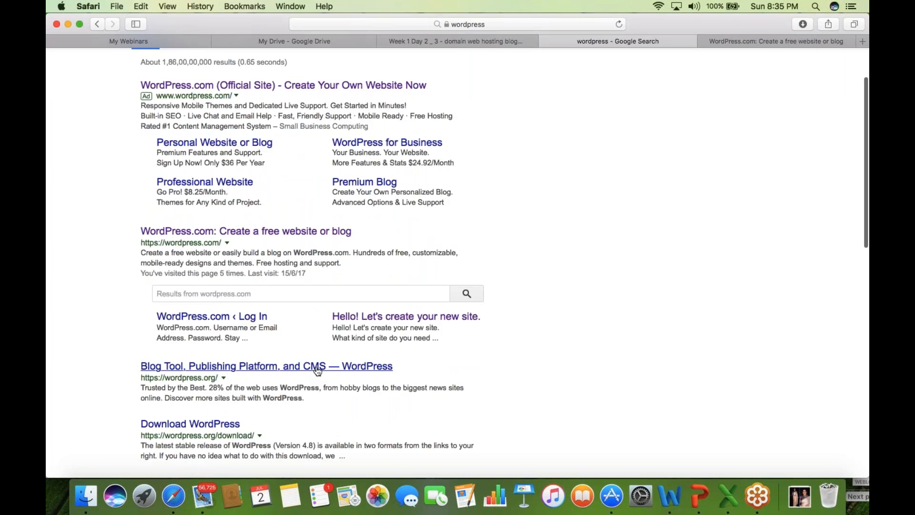
{"action": "right_click", "coordinate": [317, 369]}
{"action": "left_click", "coordinate": [348, 326]}
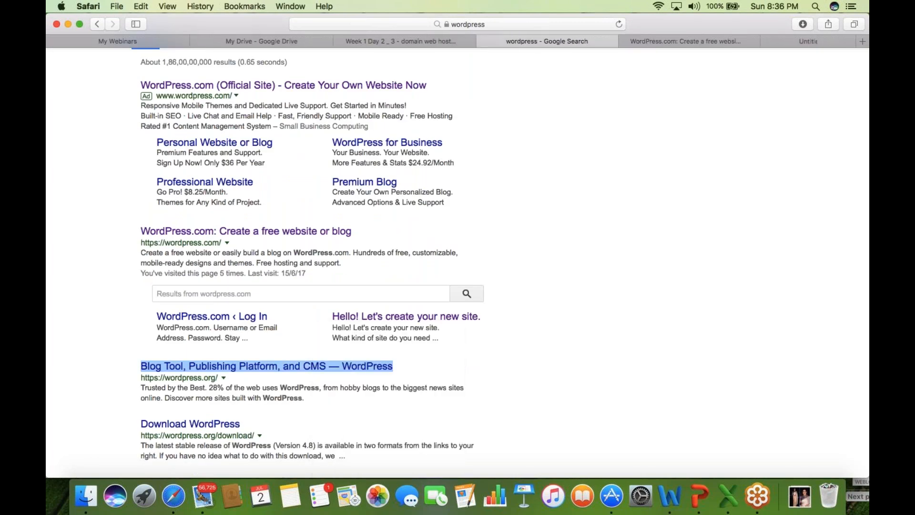
{"action": "left_click", "coordinate": [460, 40]}
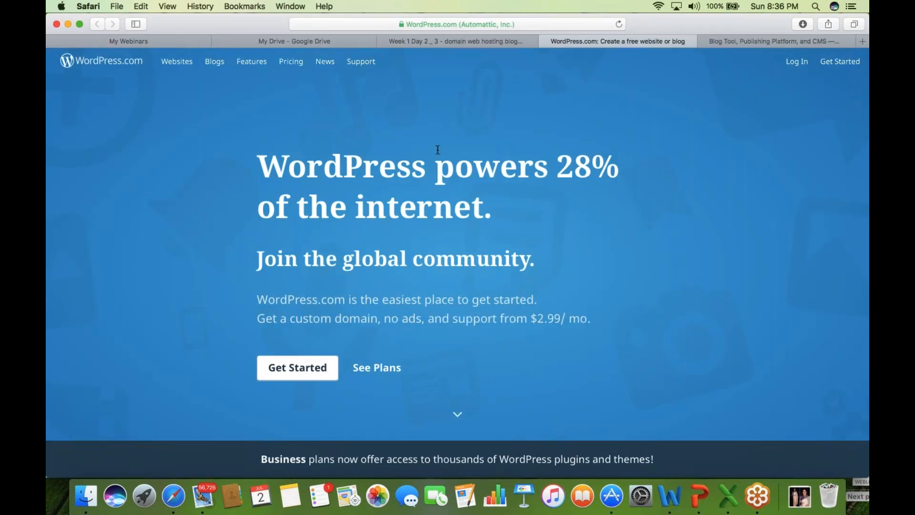
- Switch to the 'Blog Tool, Publishing Platform, and CMS — WordPress' tab on wordpress.org
{"action": "left_click", "coordinate": [744, 42]}
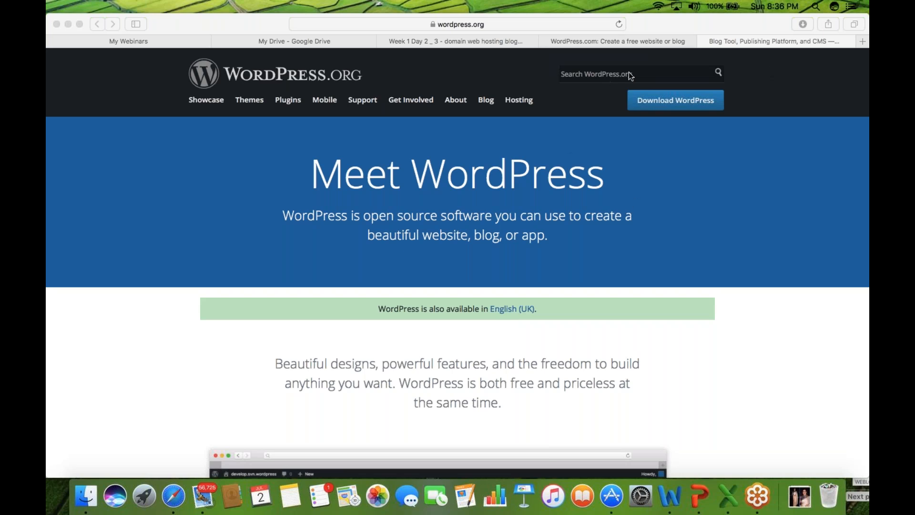
- Open the Theme Directory and search themes for 'ecom', then 'meditation', then 'job'
{"action": "left_click", "coordinate": [257, 106]}
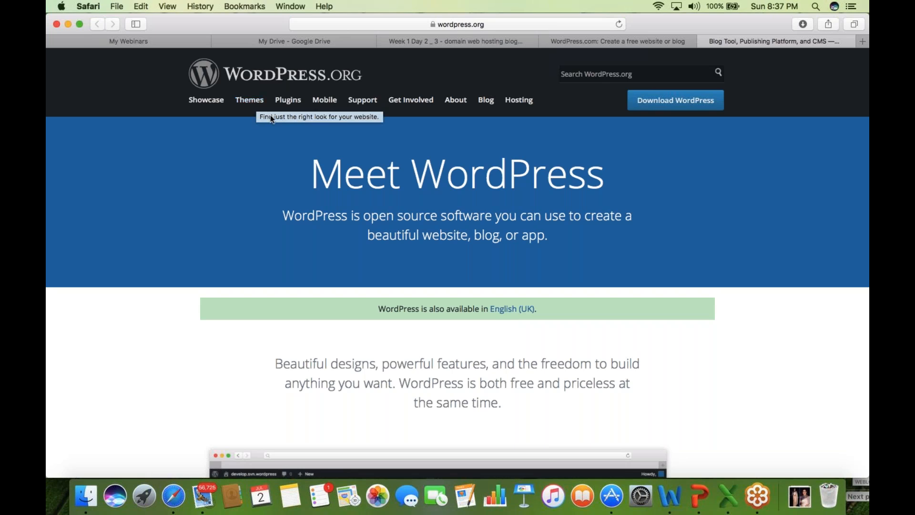
{"action": "left_click", "coordinate": [255, 100]}
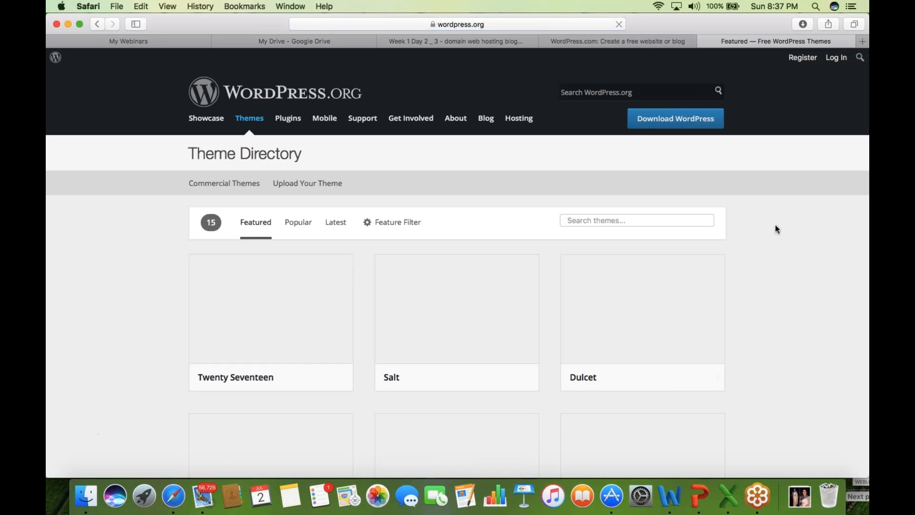
{"action": "left_click", "coordinate": [603, 222]}
{"action": "type", "text": "ecom"}
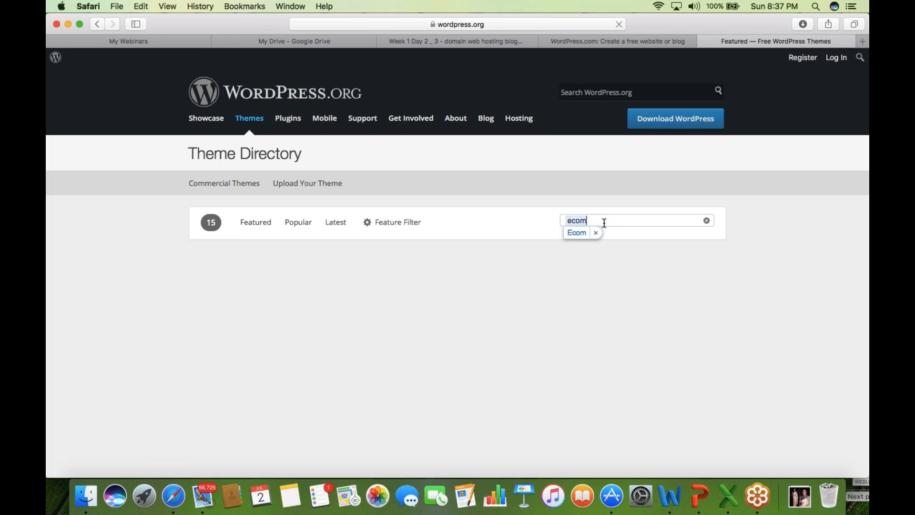
{"action": "left_click", "coordinate": [578, 234]}
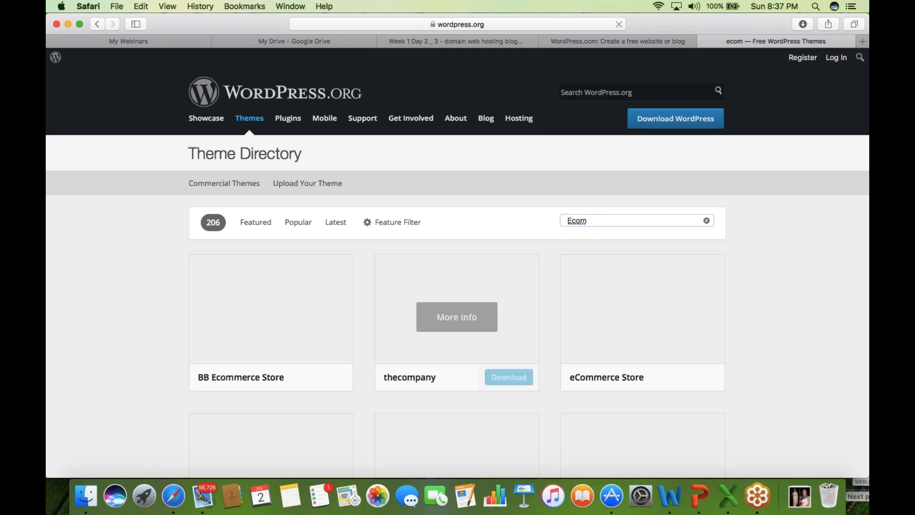
{"action": "key", "text": "BackSpace"}
{"action": "key", "text": "BackSpace"}
{"action": "key", "text": "BackSpace"}
{"action": "key", "text": "BackSpace"}
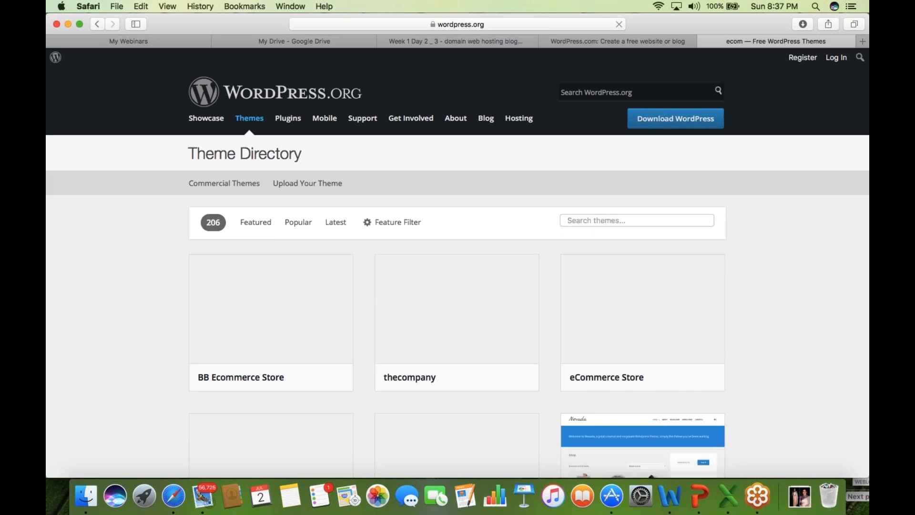
{"action": "type", "text": "medi"}
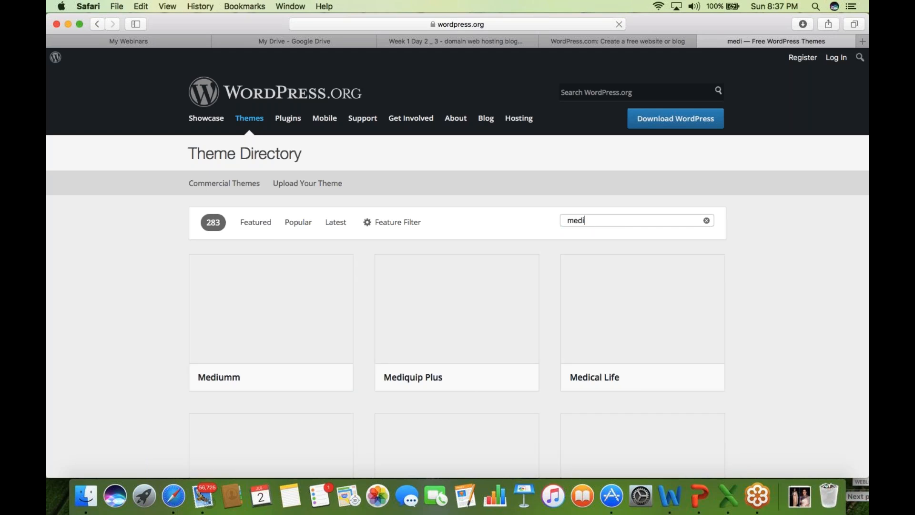
{"action": "type", "text": "tation"}
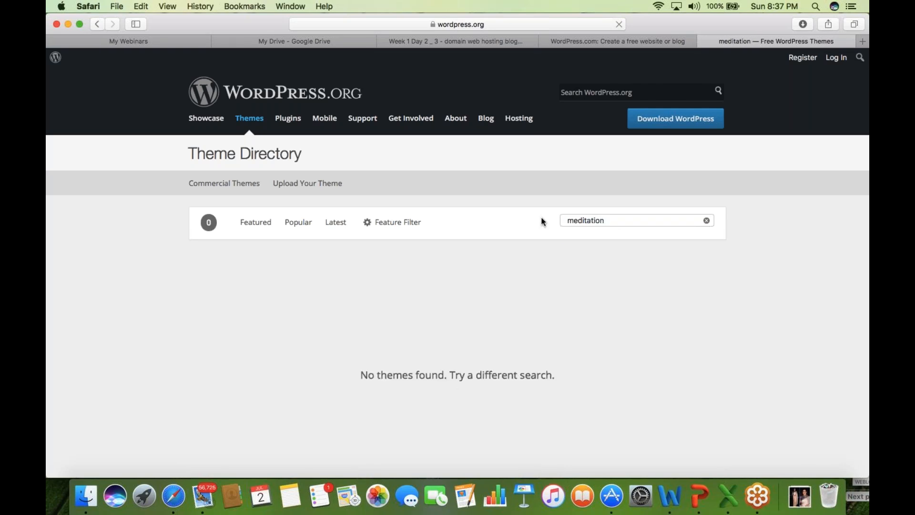
{"action": "key", "text": "BackSpace"}
{"action": "key", "text": "BackSpace"}
{"action": "key", "text": "BackSpace"}
{"action": "key", "text": "BackSpace"}
{"action": "key", "text": "BackSpace"}
{"action": "key", "text": "BackSpace"}
{"action": "key", "text": "BackSpace"}
{"action": "key", "text": "BackSpace"}
{"action": "key", "text": "BackSpace"}
{"action": "key", "text": "BackSpace"}
{"action": "type", "text": "job"}
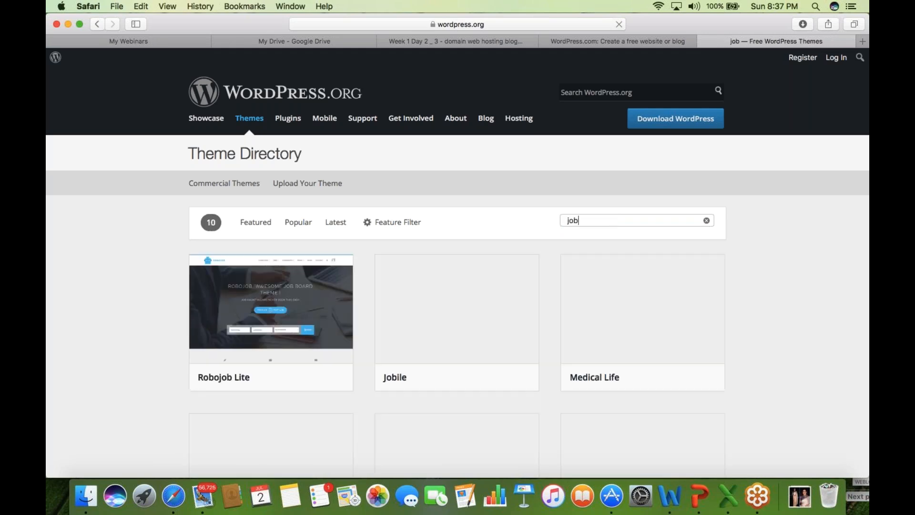
{"action": "left_click", "coordinate": [296, 335]}
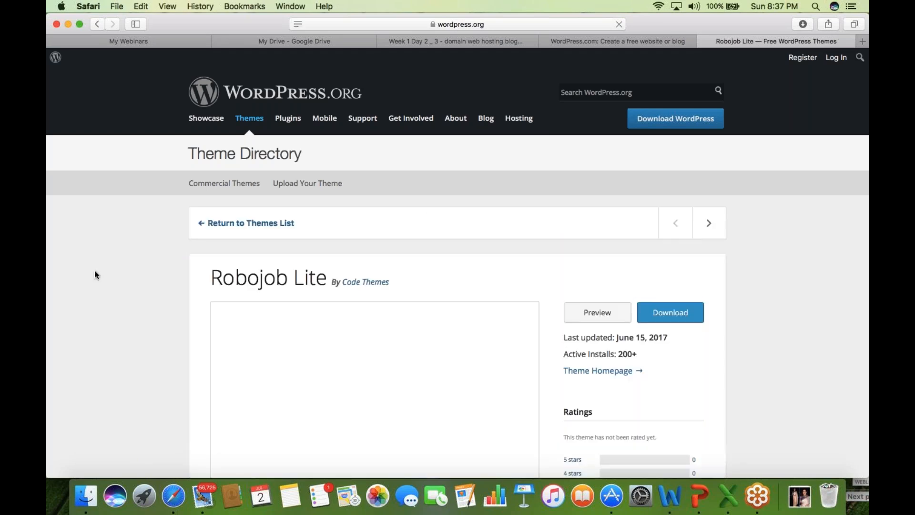
{"action": "scroll", "coordinate": [95, 271], "scroll_direction": "down", "scroll_amount": 1}
{"action": "scroll", "coordinate": [95, 274], "scroll_direction": "down", "scroll_amount": 4}
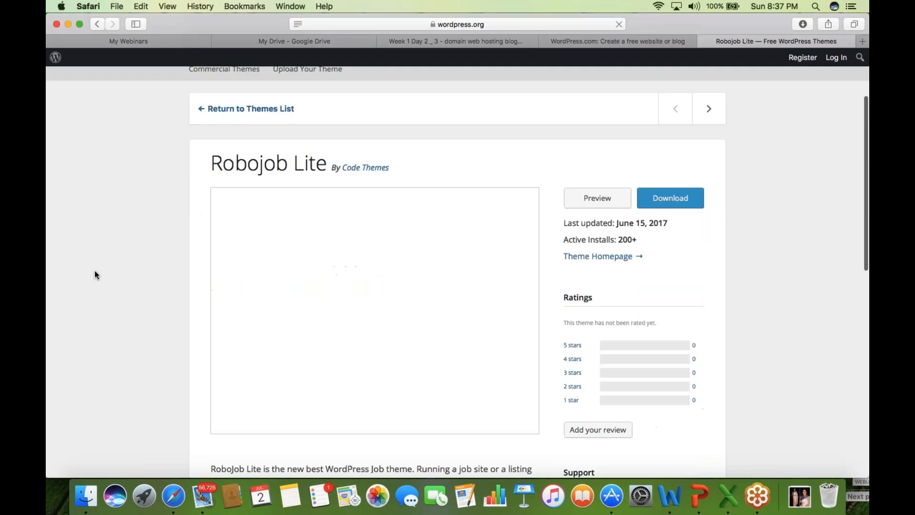
{"action": "scroll", "coordinate": [253, 324], "scroll_direction": "down", "scroll_amount": 3}
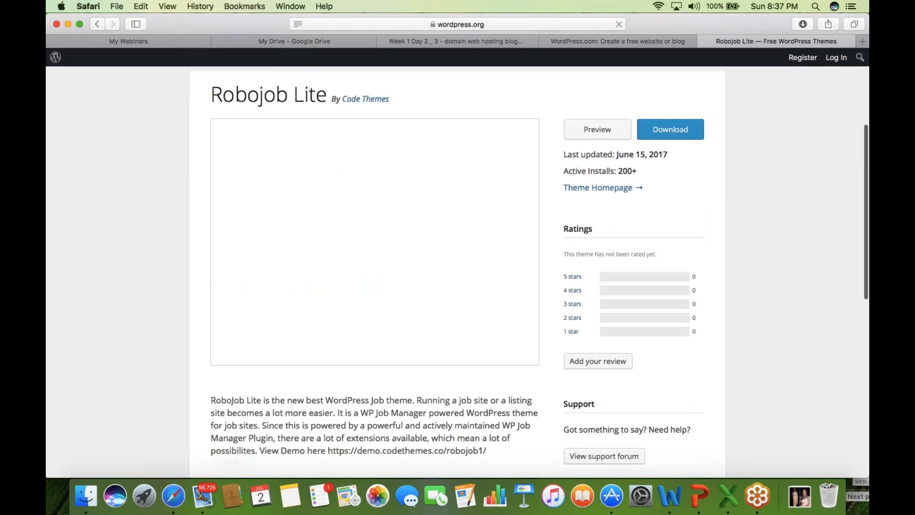
{"action": "left_click_drag", "start_coordinate": [214, 410], "coordinate": [424, 475]}
{"action": "left_click", "coordinate": [423, 474]}
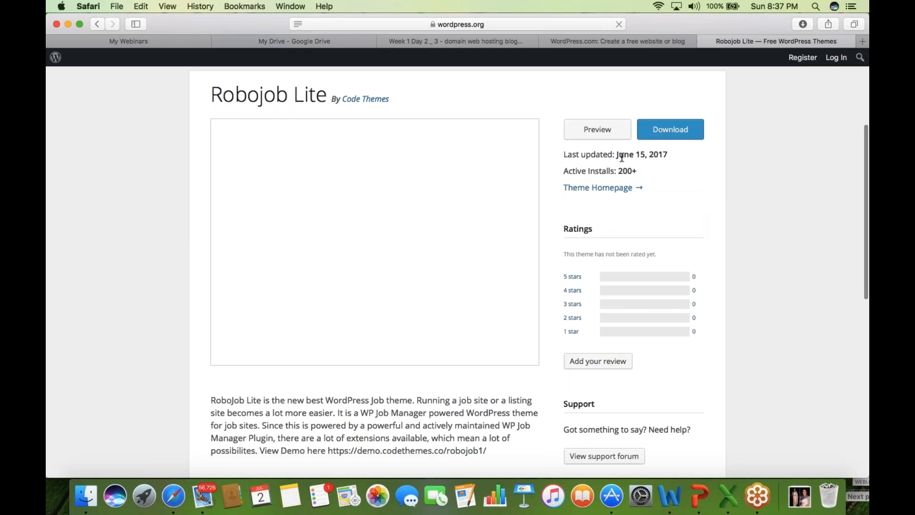
{"action": "left_click_drag", "start_coordinate": [622, 157], "coordinate": [693, 153]}
{"action": "left_click_drag", "start_coordinate": [618, 171], "coordinate": [672, 173]}
{"action": "left_click", "coordinate": [167, 260]}
{"action": "scroll", "coordinate": [167, 260], "scroll_direction": "down", "scroll_amount": 1}
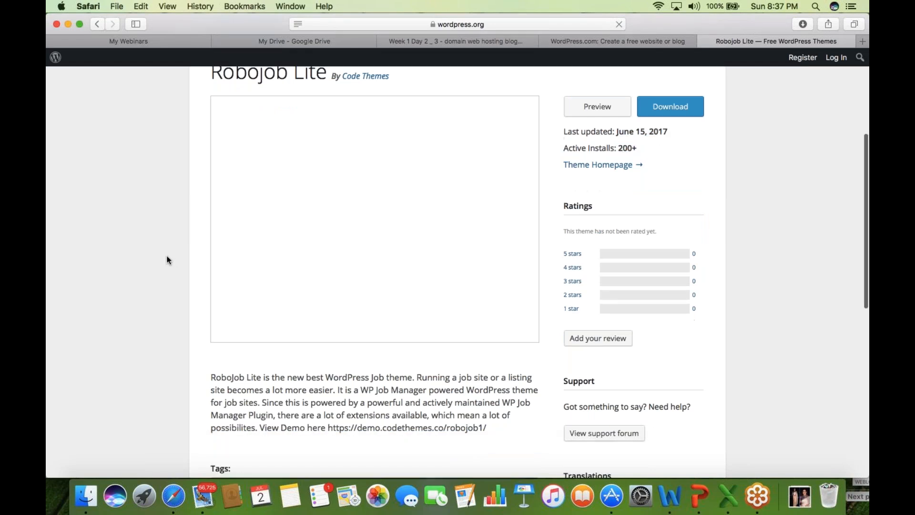
{"action": "scroll", "coordinate": [166, 260], "scroll_direction": "down", "scroll_amount": 4}
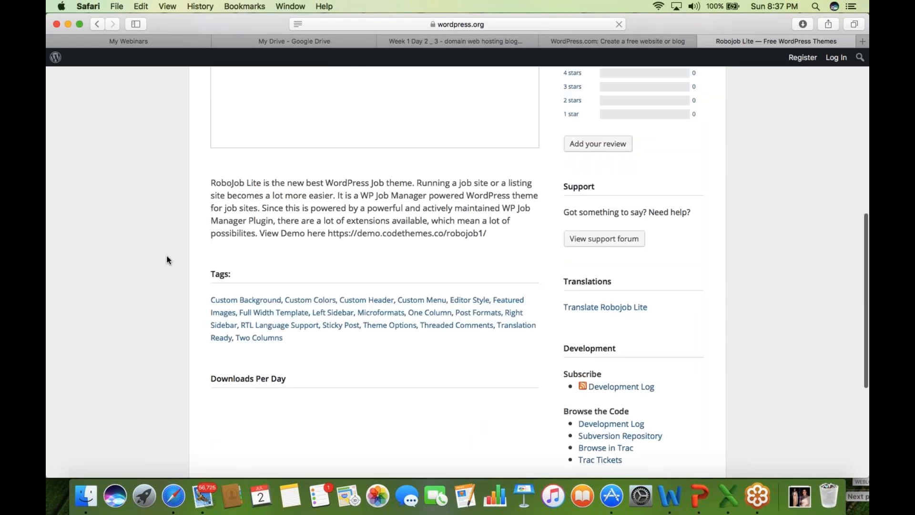
{"action": "scroll", "coordinate": [167, 260], "scroll_direction": "down", "scroll_amount": 2}
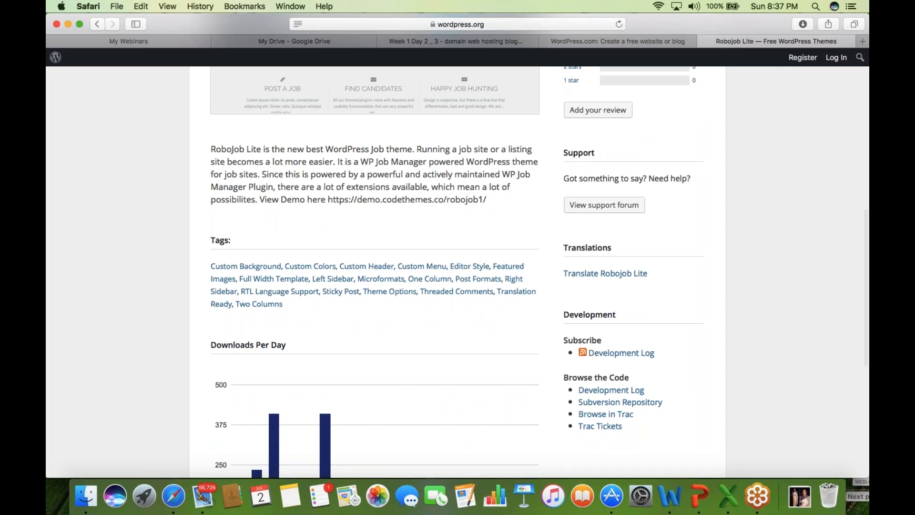
{"action": "scroll", "coordinate": [457, 272], "scroll_direction": "up", "scroll_amount": 3}
{"action": "scroll", "coordinate": [457, 271], "scroll_direction": "up", "scroll_amount": 5}
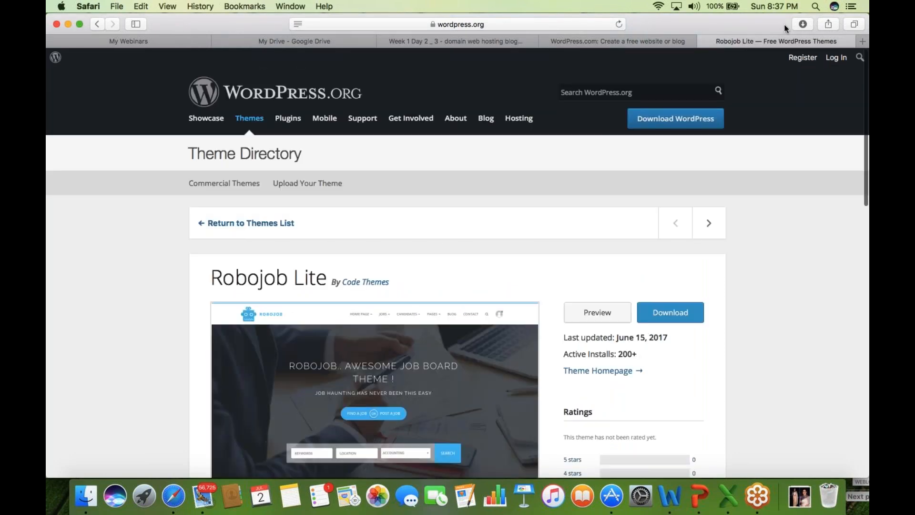
- Switch to the WordPress.com tab and begin creating a free site via Get Started
{"action": "left_click", "coordinate": [654, 42]}
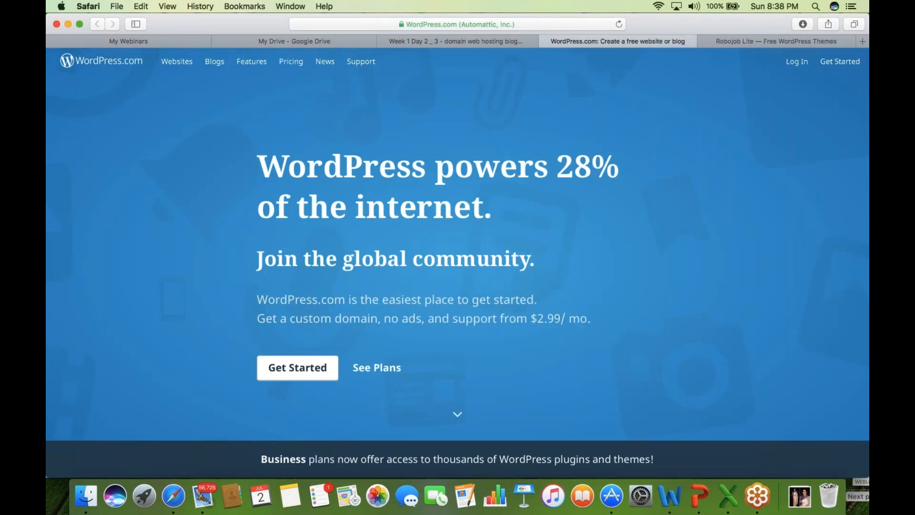
{"action": "left_click", "coordinate": [458, 19]}
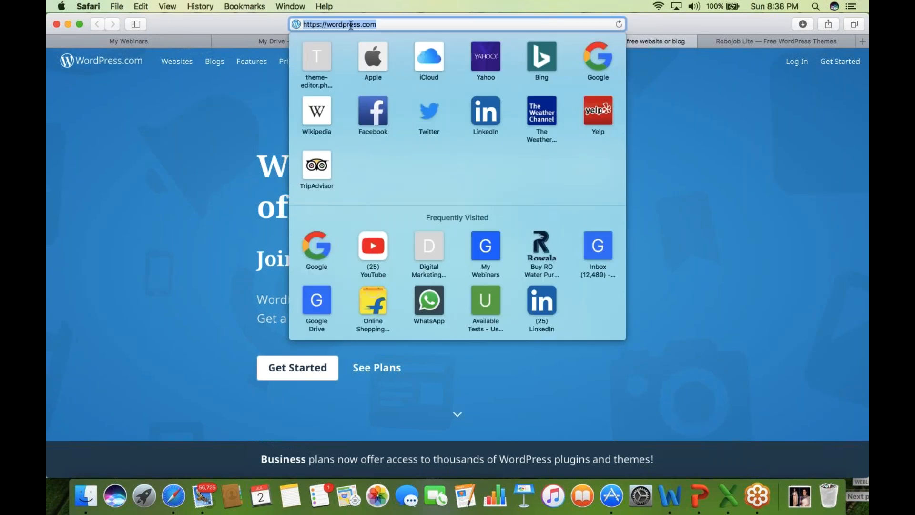
{"action": "key", "text": "Escape"}
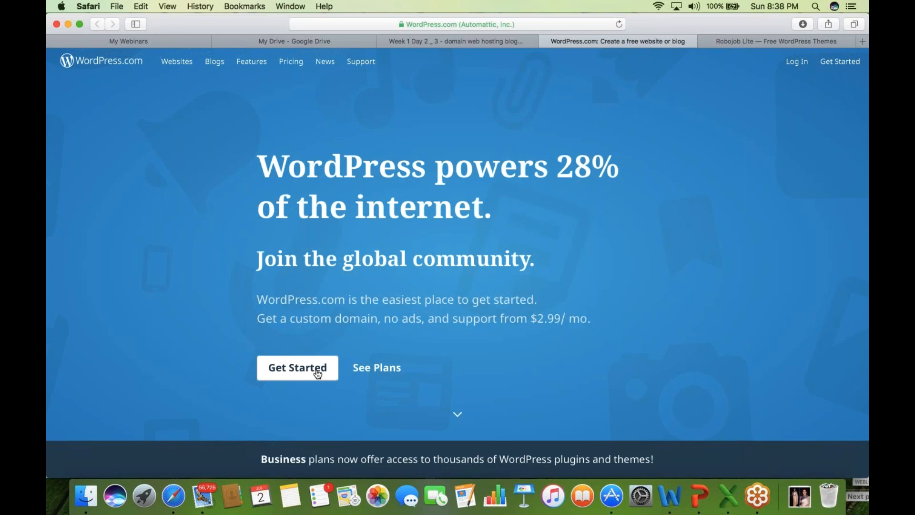
{"action": "left_click", "coordinate": [317, 373]}
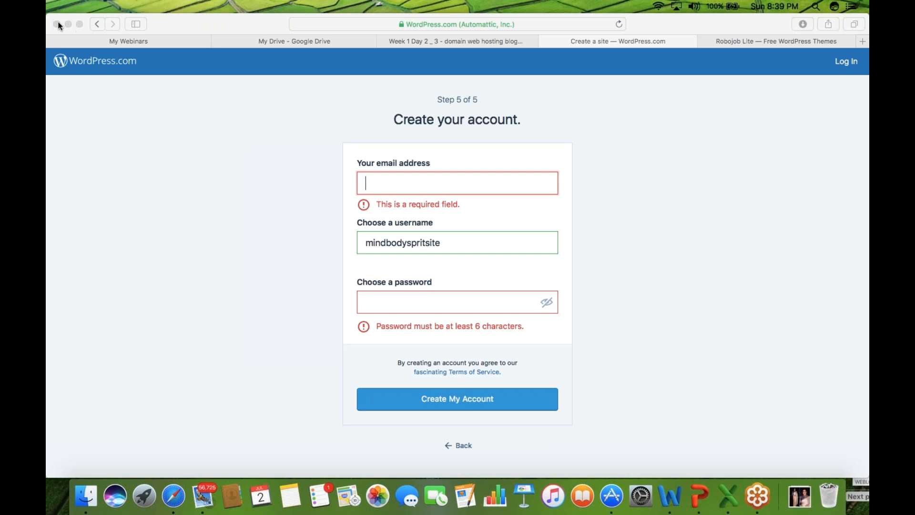
- Paste the account e-mail address and copy its name part into the Username field
{"action": "left_click", "coordinate": [393, 185]}
{"action": "key", "text": "super+v"}
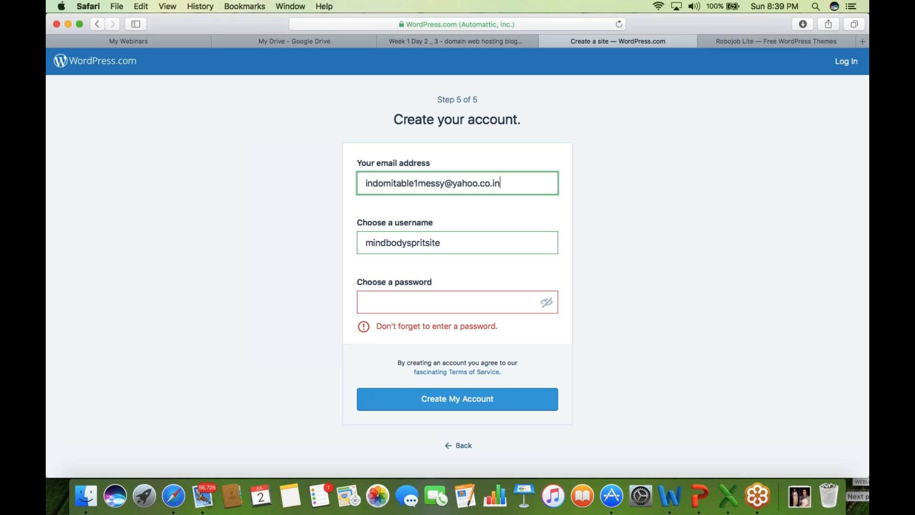
{"action": "left_click_drag", "start_coordinate": [445, 183], "coordinate": [361, 183]}
{"action": "key", "text": "super+c"}
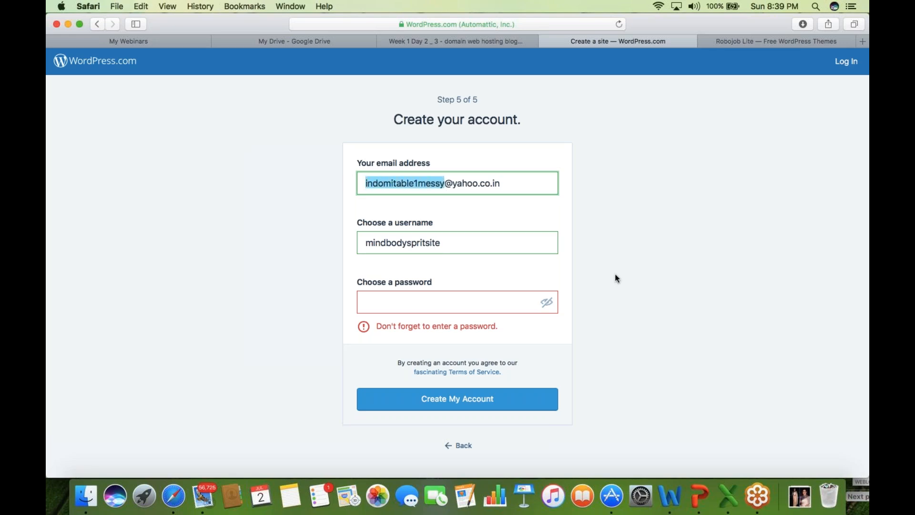
{"action": "left_click", "coordinate": [442, 236]}
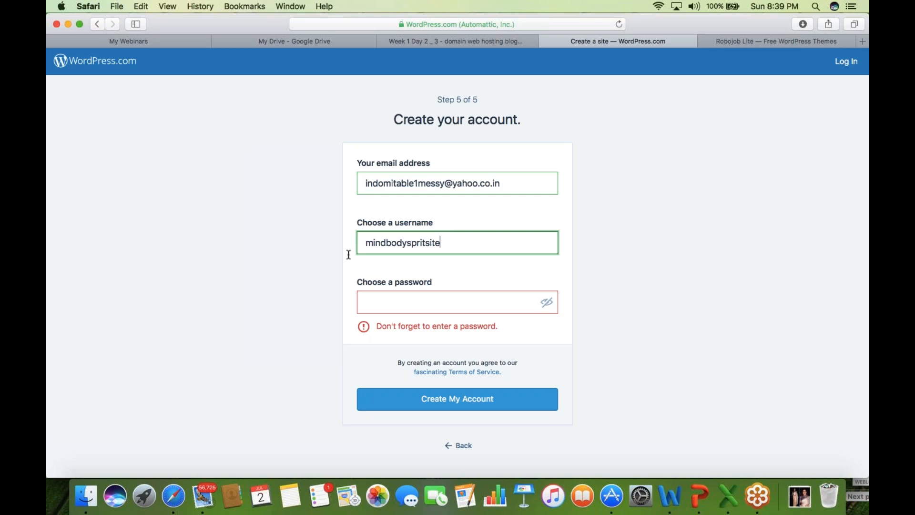
{"action": "left_click_drag", "start_coordinate": [451, 243], "coordinate": [347, 242]}
{"action": "key", "text": "super+v"}
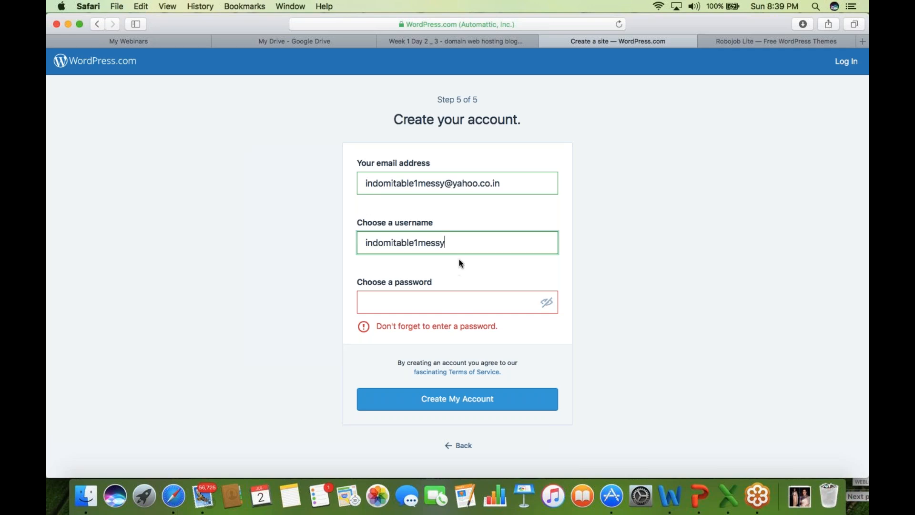
- Clean up the username by deleting the duplicated pasted text and the stray @
{"action": "left_click", "coordinate": [432, 301]}
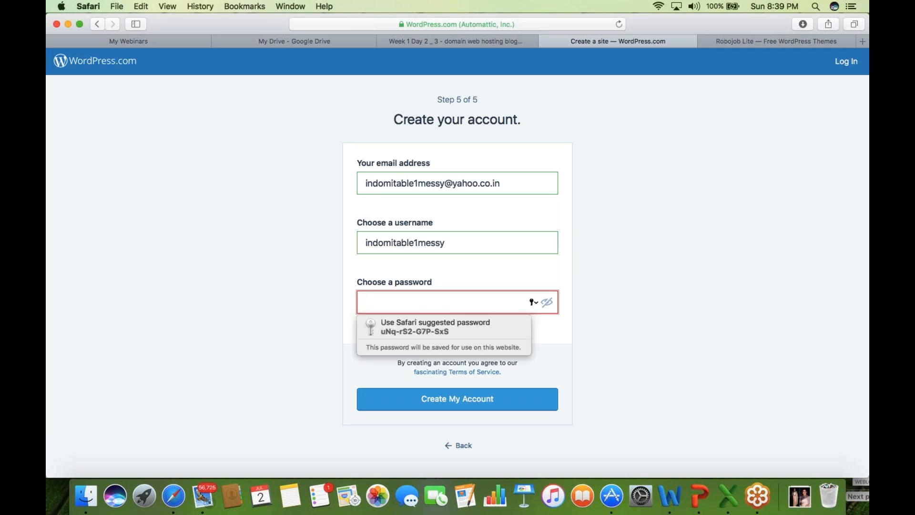
{"action": "left_click", "coordinate": [448, 245]}
{"action": "left_click_drag", "start_coordinate": [448, 244], "coordinate": [338, 233]}
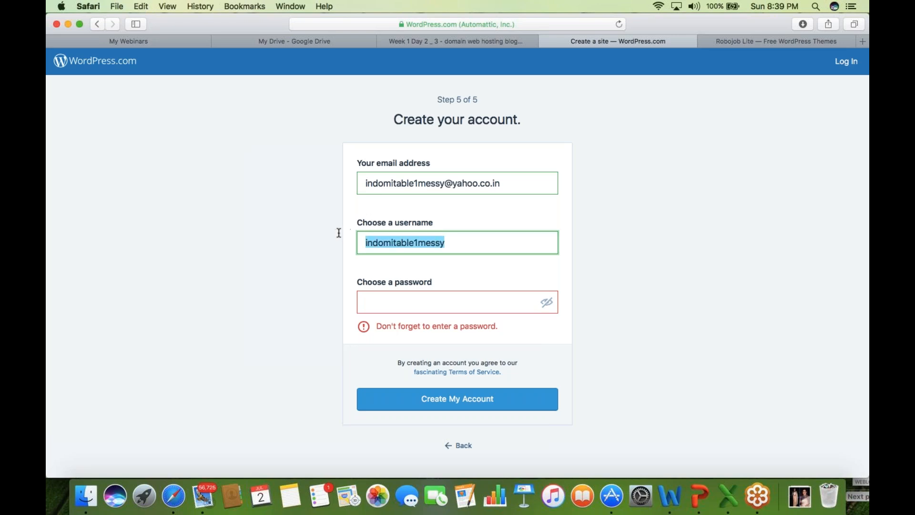
{"action": "left_click", "coordinate": [453, 244]}
{"action": "key", "text": "super+v"}
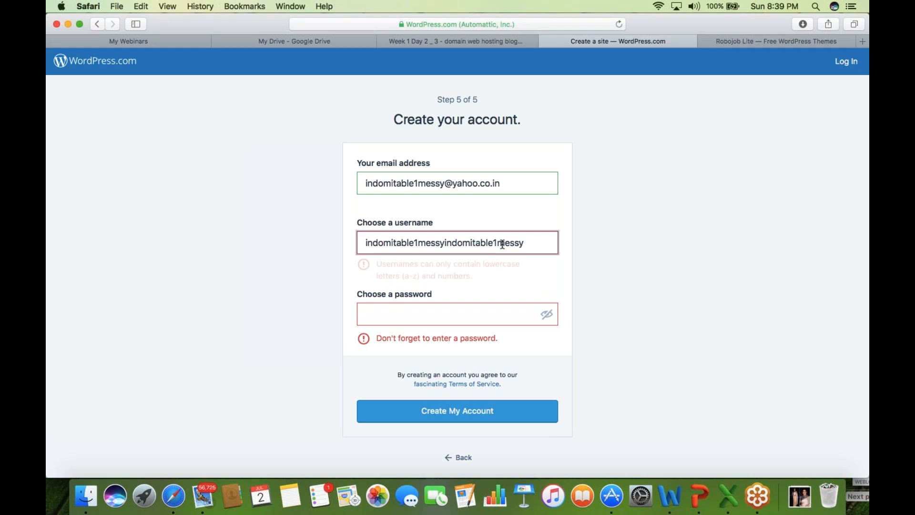
{"action": "left_click", "coordinate": [498, 244]}
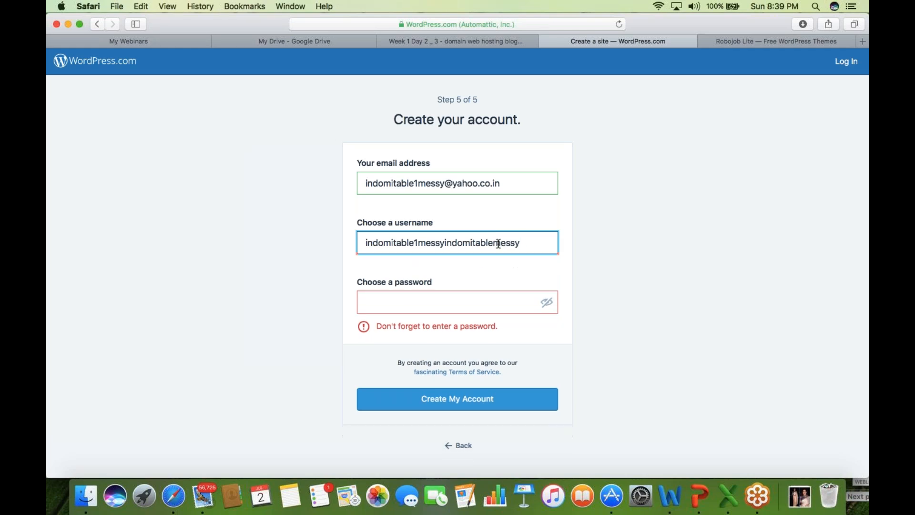
{"action": "type", "text": "@"}
{"action": "key", "text": "BackSpace"}
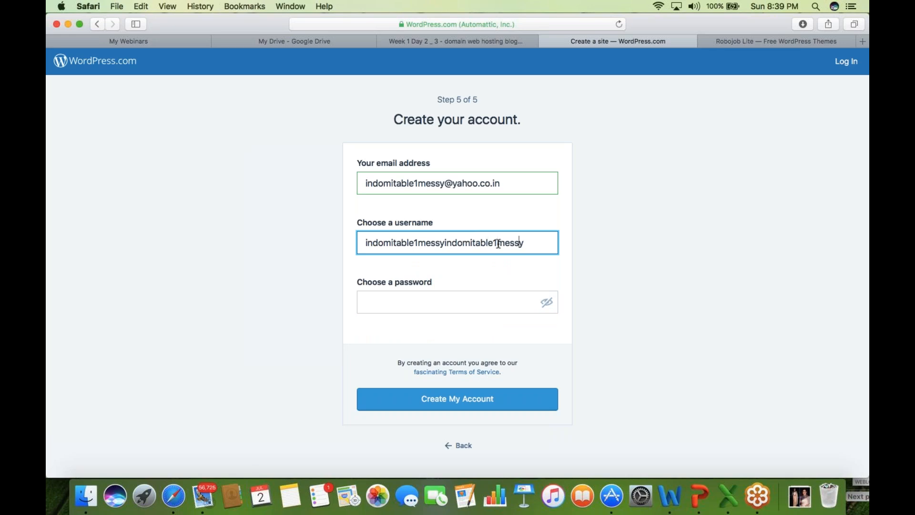
{"action": "key", "text": "Left"}
{"action": "key", "text": "Left"}
{"action": "key", "text": "Left"}
{"action": "key", "text": "Left"}
{"action": "key", "text": "Left"}
{"action": "key", "text": "Left"}
{"action": "key", "text": "Left"}
{"action": "key", "text": "Left"}
{"action": "key", "text": "Left"}
{"action": "key", "text": "Left"}
{"action": "key", "text": "Left"}
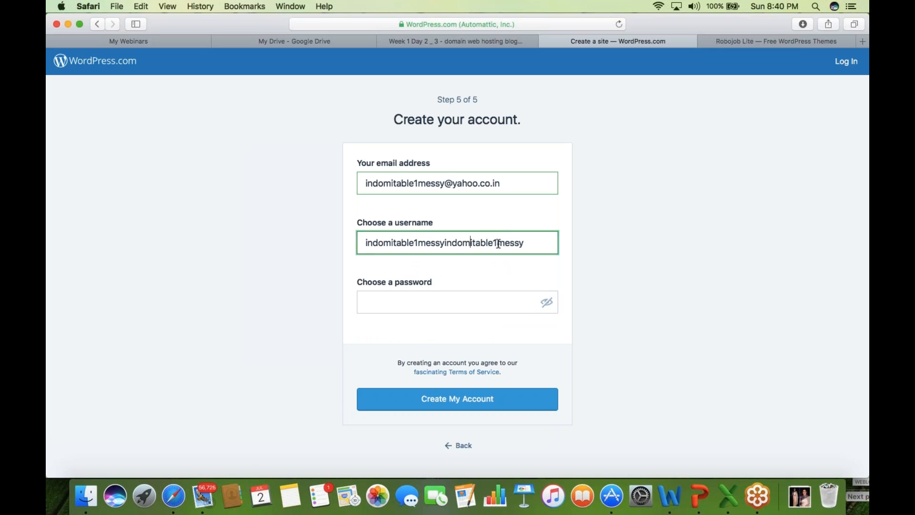
{"action": "key", "text": "shift+Right"}
{"action": "key", "text": "shift+Right"}
{"action": "key", "text": "shift+Right"}
{"action": "key", "text": "shift+Right"}
{"action": "key", "text": "shift+Right"}
{"action": "key", "text": "shift+Right"}
{"action": "key", "text": "shift+Right"}
{"action": "key", "text": "shift+Right"}
{"action": "key", "text": "shift+Right"}
{"action": "key", "text": "shift+Right"}
{"action": "key", "text": "shift+Right"}
{"action": "key", "text": "shift+Right"}
{"action": "key", "text": "shift+Right"}
{"action": "key", "text": "shift+Right"}
{"action": "key", "text": "shift+Right"}
{"action": "key", "text": "shift+Right"}
{"action": "key", "text": "shift+Right"}
{"action": "key", "text": "BackSpace"}
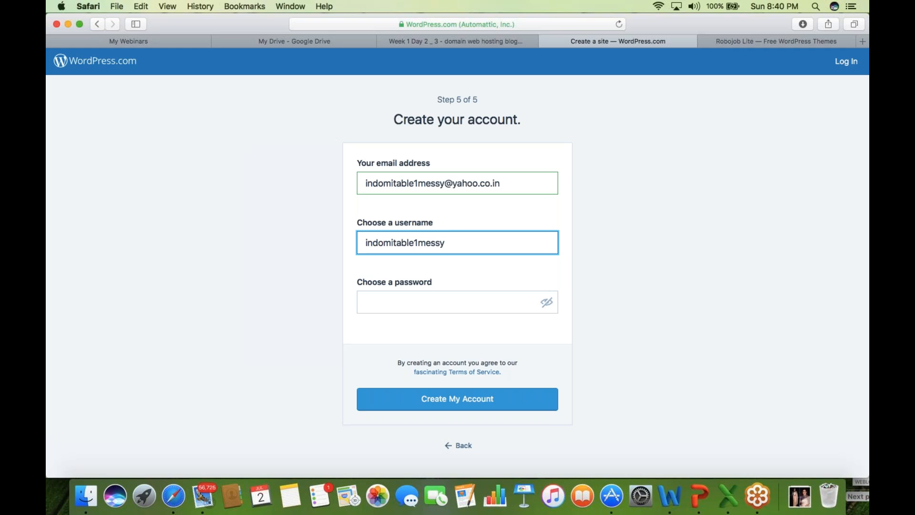
- Accept Safari's suggested password and submit the form with Create My Account
{"action": "left_click", "coordinate": [474, 298]}
{"action": "left_click", "coordinate": [443, 326]}
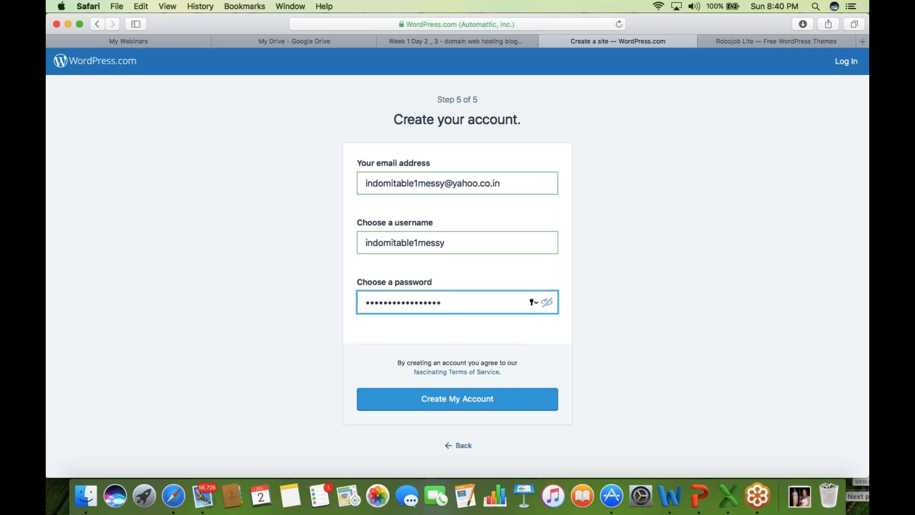
{"action": "left_click", "coordinate": [469, 404]}
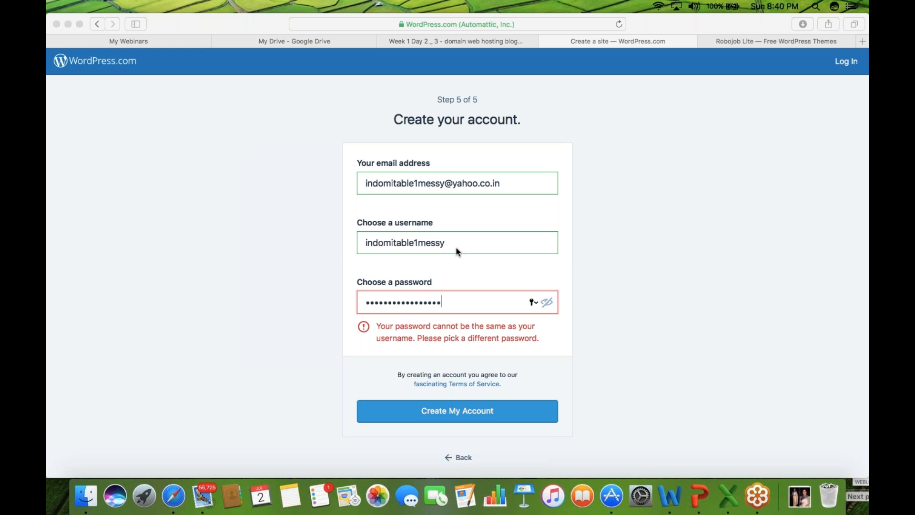
- Replace the username with a new one and paste a different password
{"action": "left_click", "coordinate": [432, 242]}
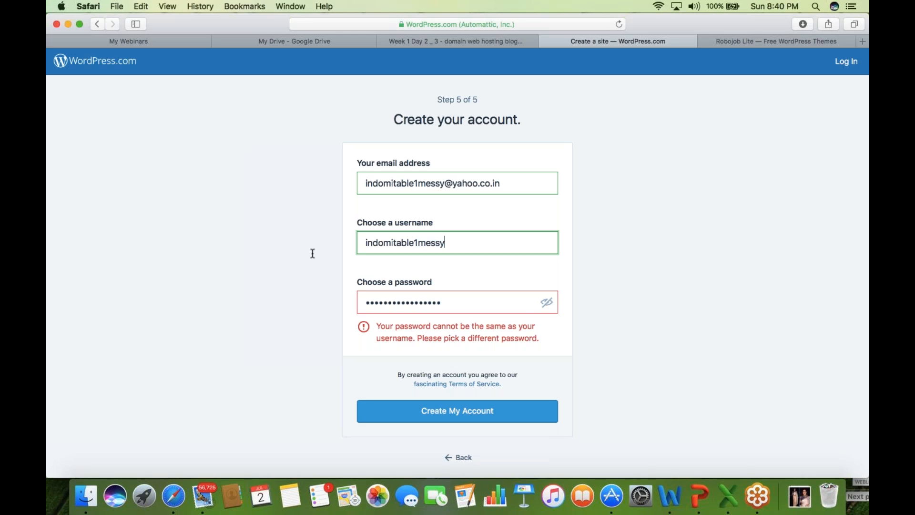
{"action": "type", "text": "sourabh9"}
{"action": "key", "text": "super+a"}
{"action": "key", "text": "super+v"}
{"action": "left_click", "coordinate": [442, 302]}
{"action": "key", "text": "super+a"}
{"action": "key", "text": "super+v"}
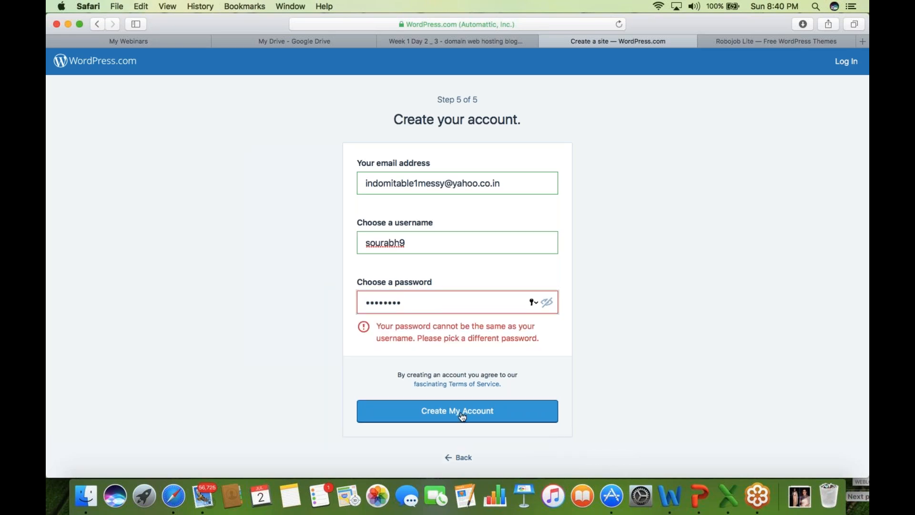
{"action": "left_click", "coordinate": [511, 344]}
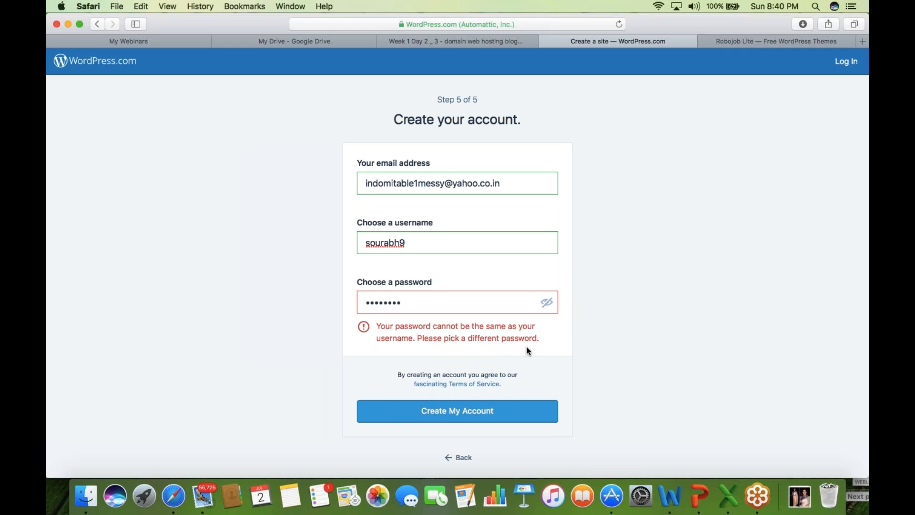
{"action": "left_click", "coordinate": [668, 304]}
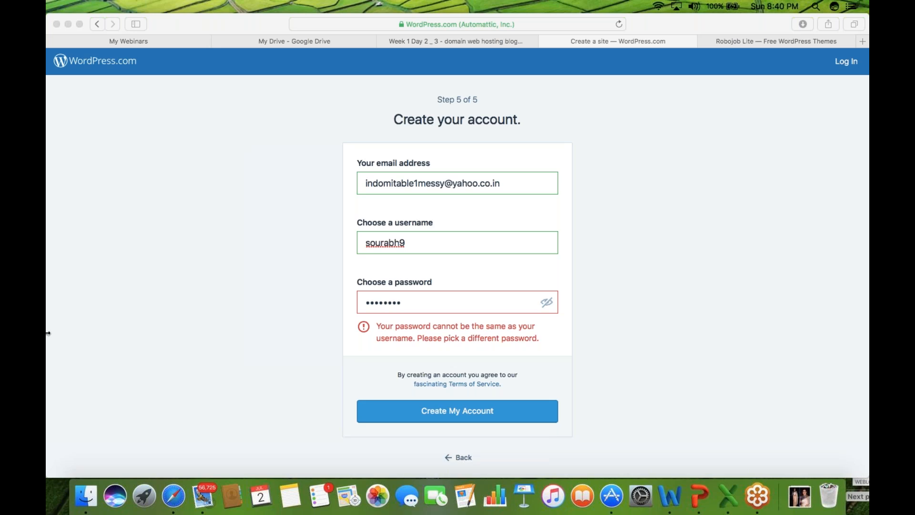
- Type a new password over the old one and create the WordPress.com account
{"action": "left_click", "coordinate": [53, 16]}
{"action": "left_click", "coordinate": [418, 297]}
{"action": "left_click_drag", "start_coordinate": [418, 298], "coordinate": [297, 298]}
{"action": "type", "text": "••••••••••••••"}
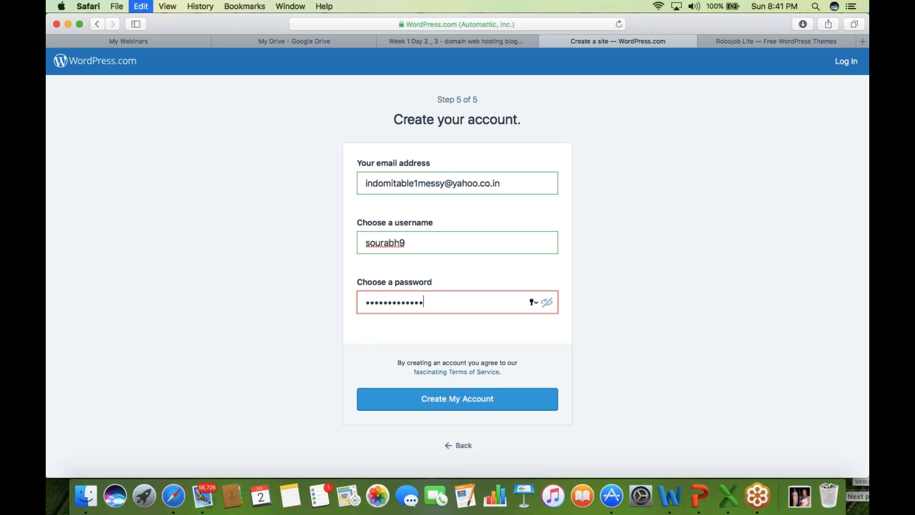
{"action": "left_click", "coordinate": [475, 398]}
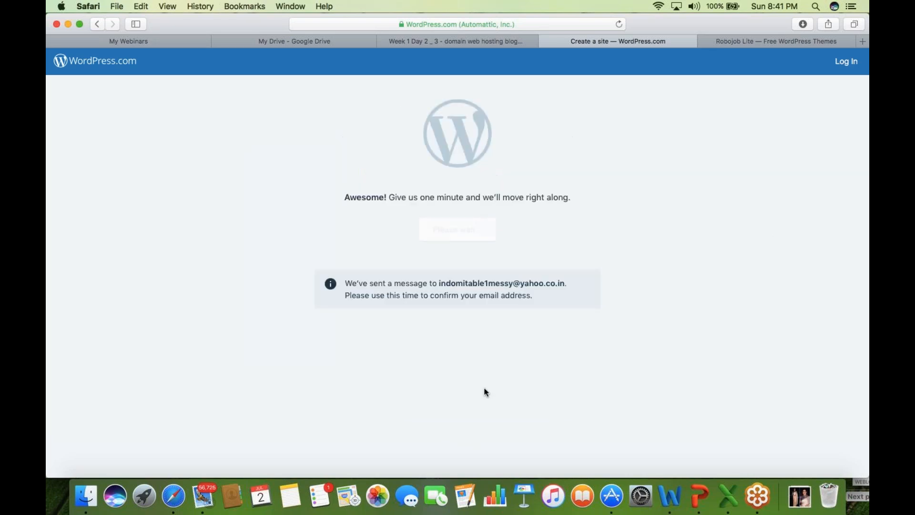
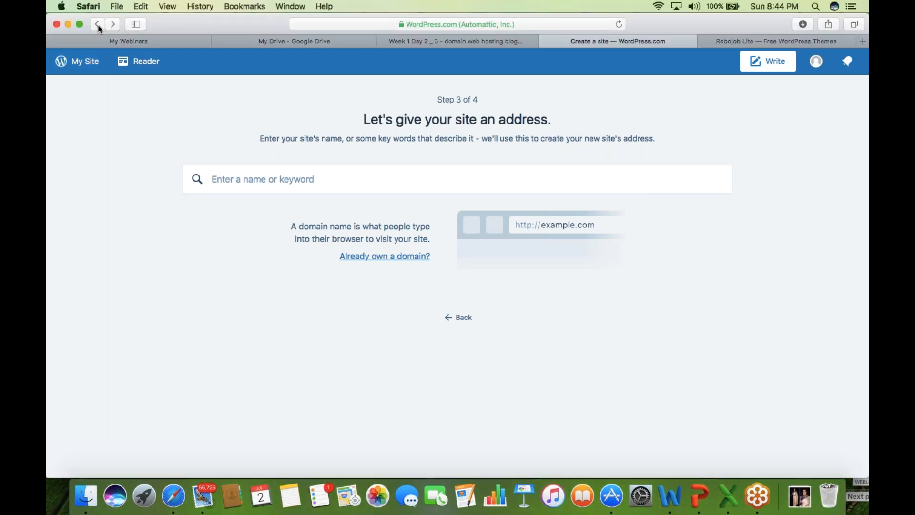
- Go back, pick the Karuna theme, and continue to step 3 of 4 for the site address
{"action": "left_click", "coordinate": [98, 26]}
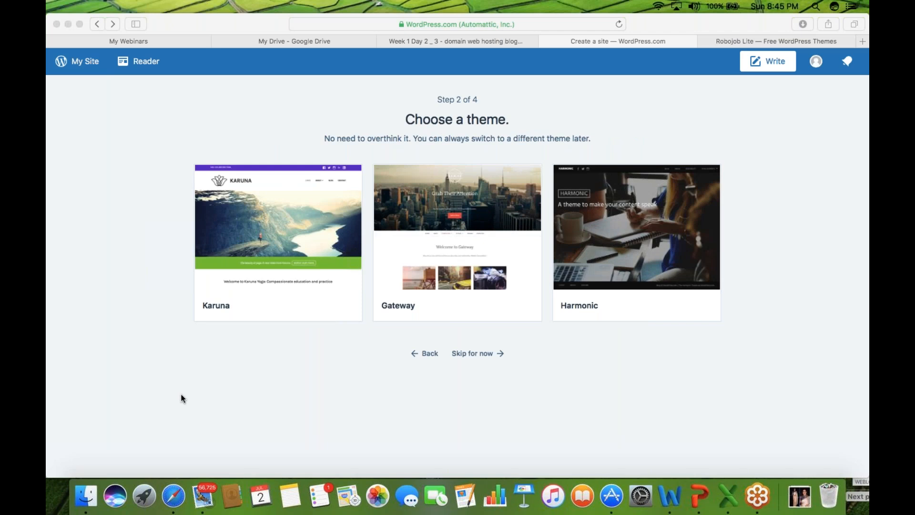
{"action": "left_click", "coordinate": [282, 241]}
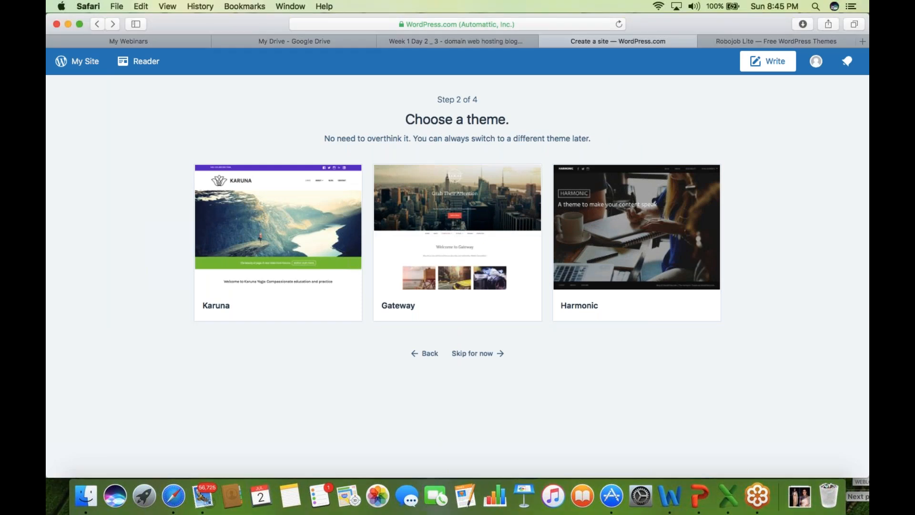
{"action": "left_click", "coordinate": [274, 239]}
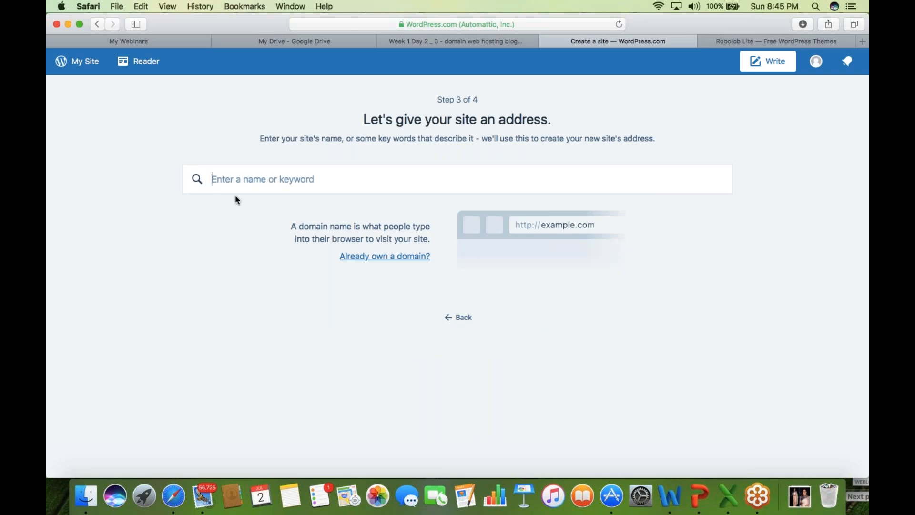
{"action": "left_click", "coordinate": [854, 155]}
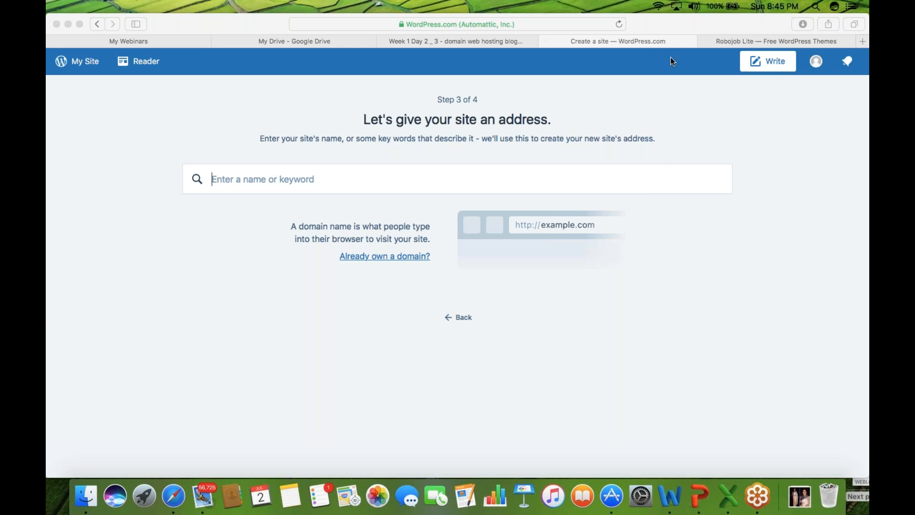
- Search Google for wordpress, open the WordPress.com result, and glance at the account profile page
{"action": "left_click", "coordinate": [508, 25]}
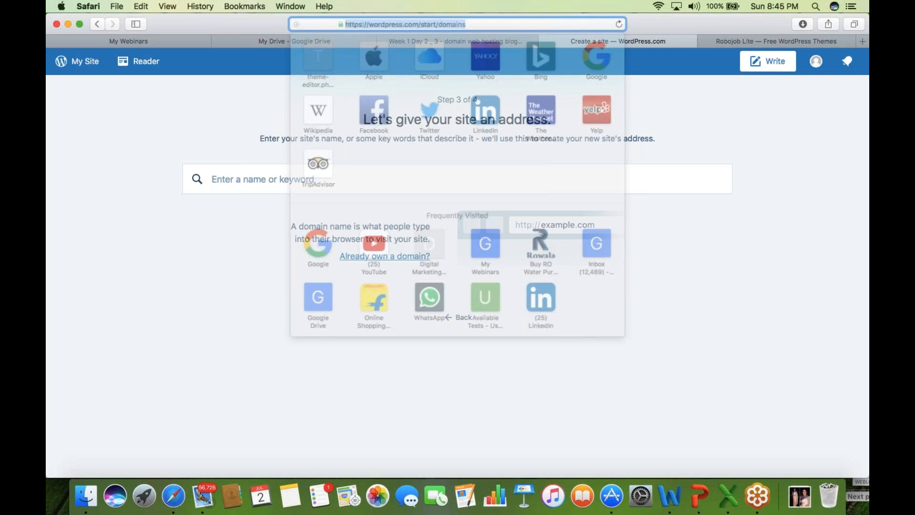
{"action": "type", "text": "g"}
{"action": "key", "text": "Return"}
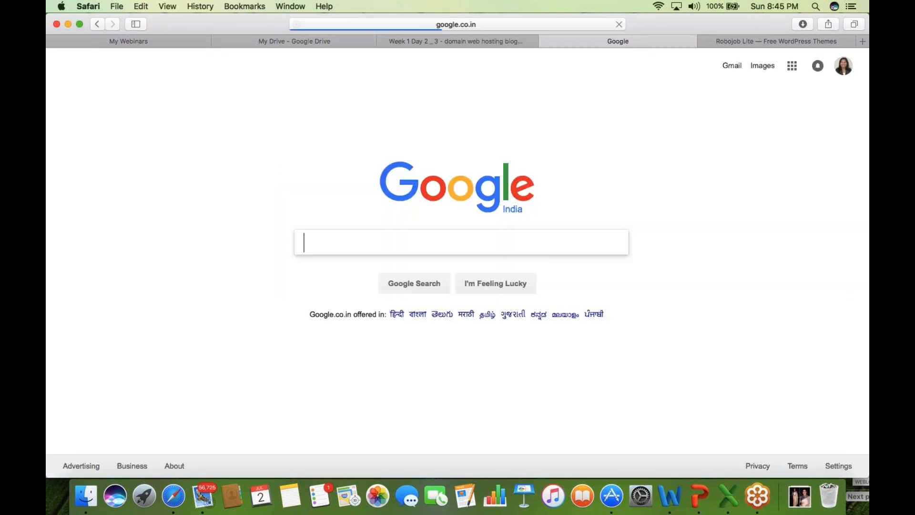
{"action": "type", "text": "wordpress"}
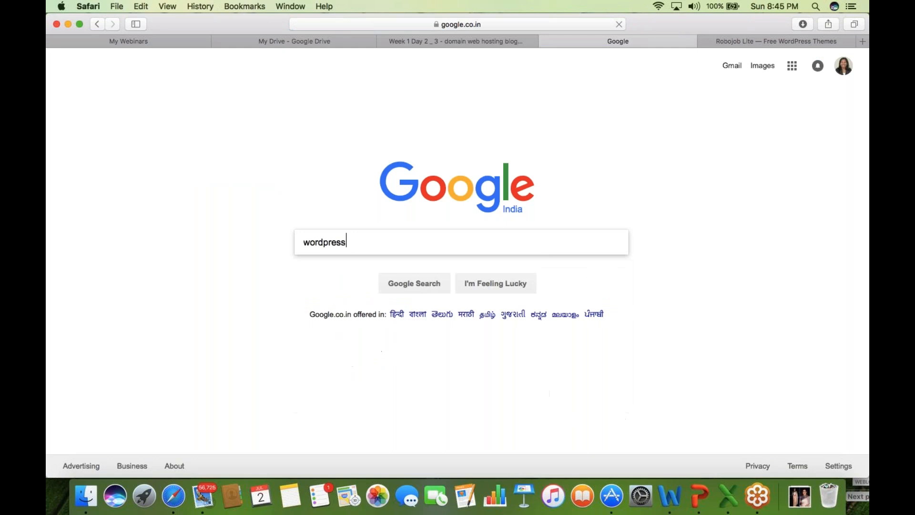
{"action": "key", "text": "Return"}
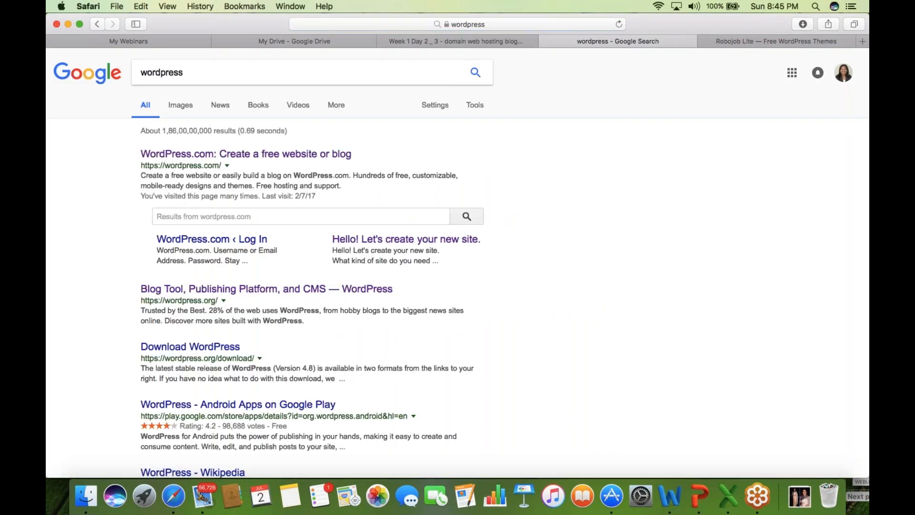
{"action": "left_click", "coordinate": [209, 156]}
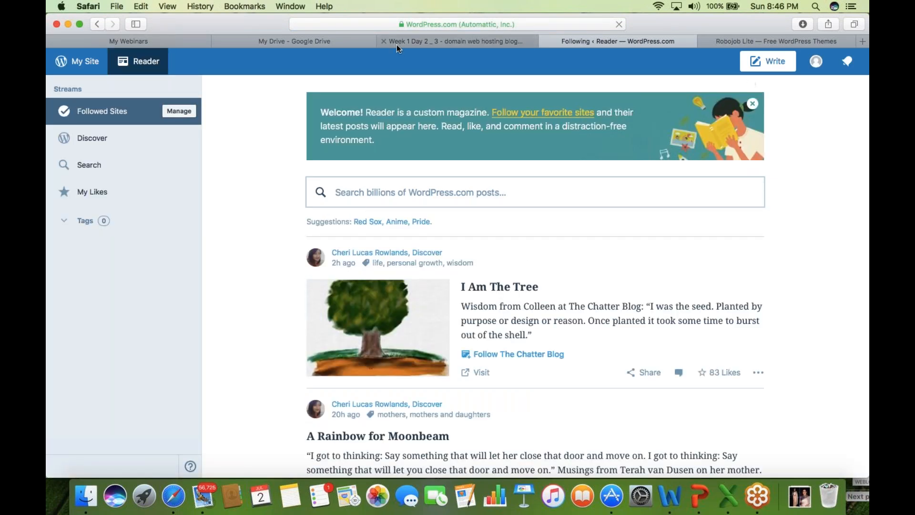
{"action": "left_click", "coordinate": [816, 61]}
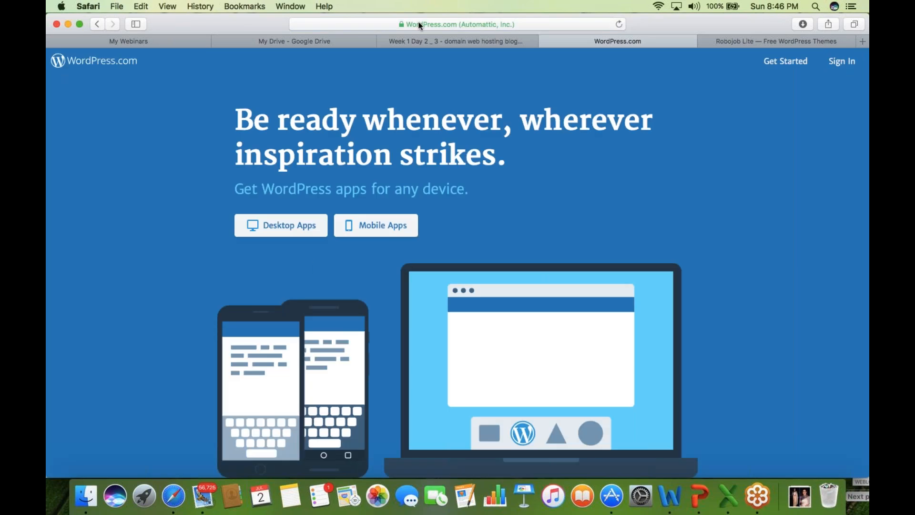
{"action": "left_click", "coordinate": [99, 23]}
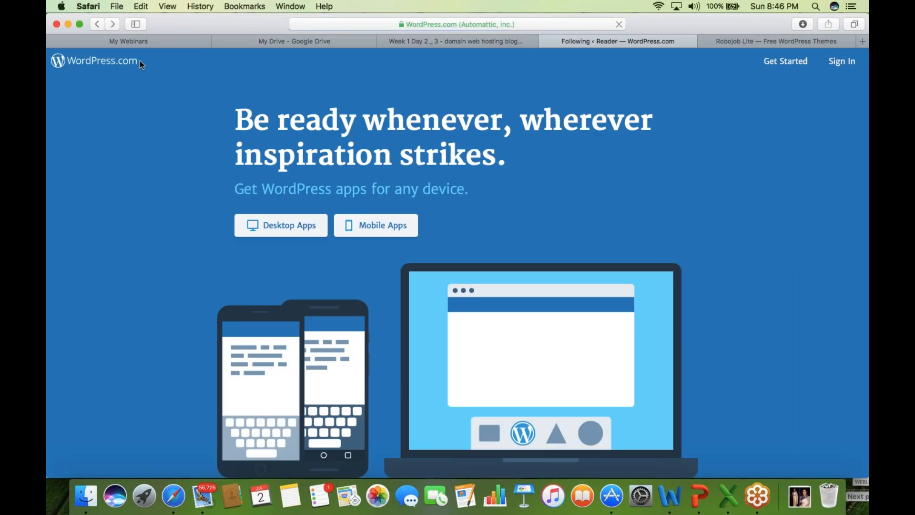
- Search Google for wordpress again and open the 'WordPress.com: Create a free website or blog' result
{"action": "left_click", "coordinate": [497, 25]}
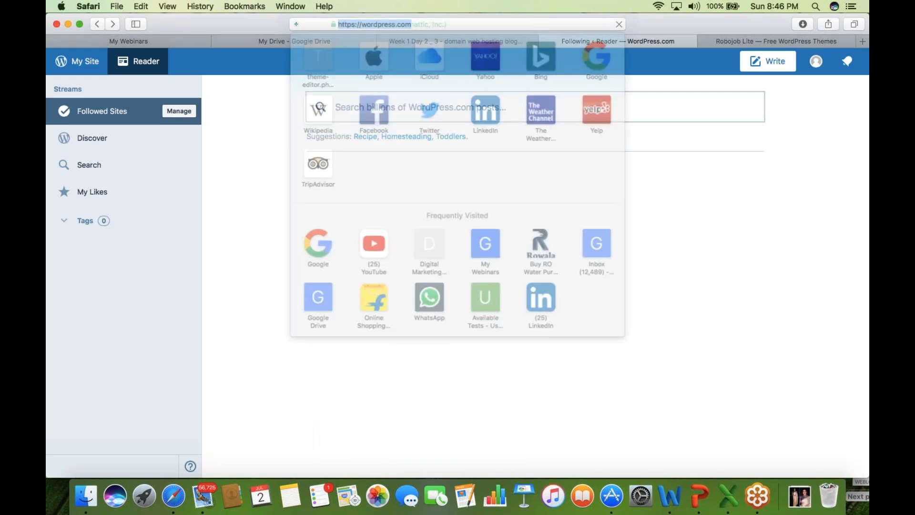
{"action": "type", "text": "go"}
{"action": "key", "text": "Return"}
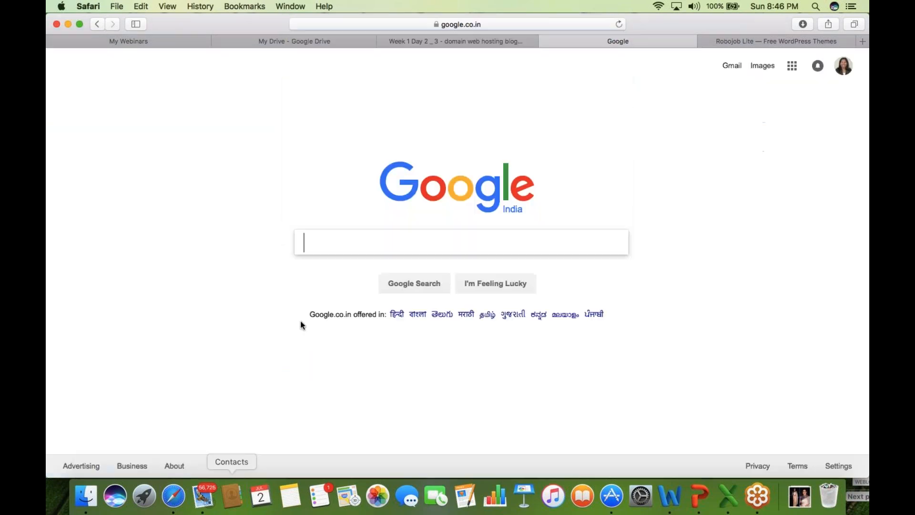
{"action": "type", "text": "wo"}
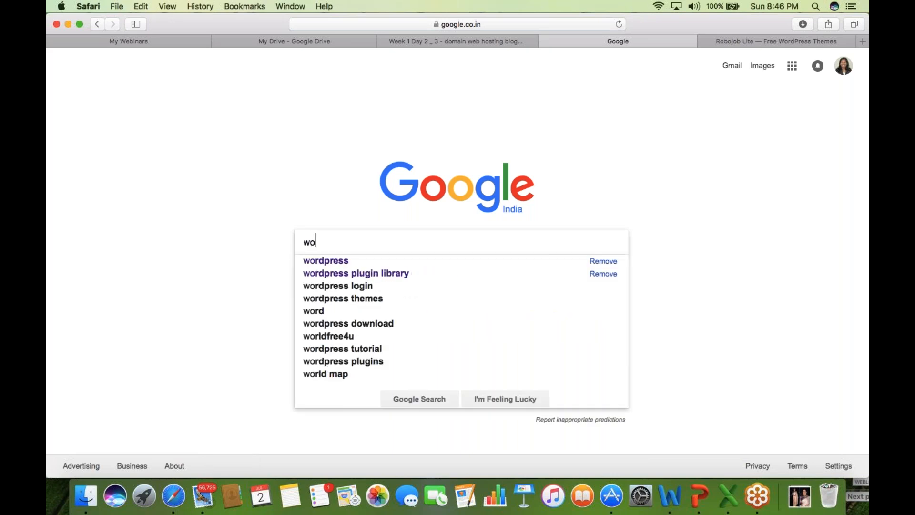
{"action": "key", "text": "Down"}
{"action": "key", "text": "Return"}
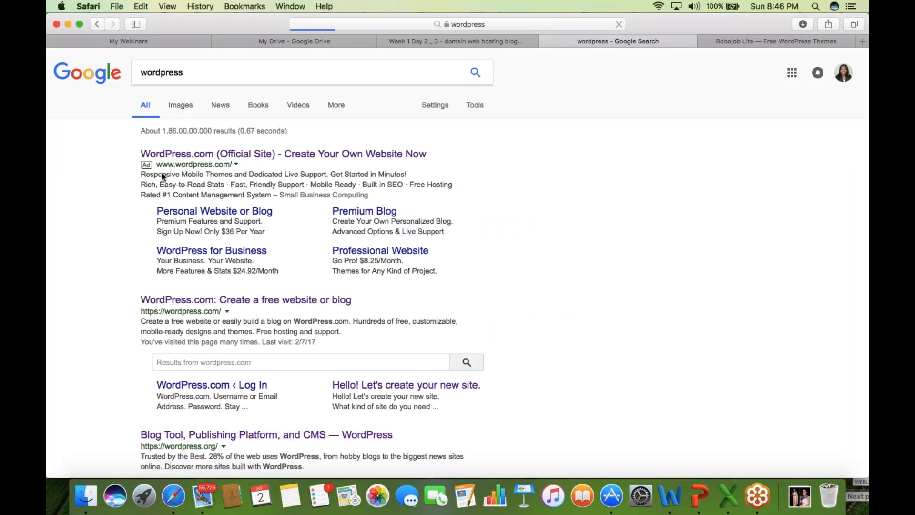
{"action": "left_click", "coordinate": [221, 304]}
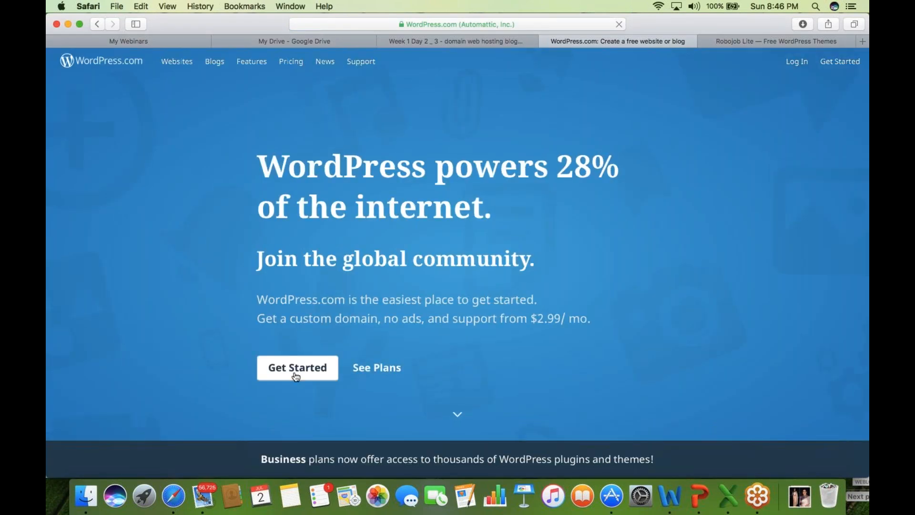
- Click Get Started, choose Start with a website, and pick the Dara theme
{"action": "left_click", "coordinate": [295, 375]}
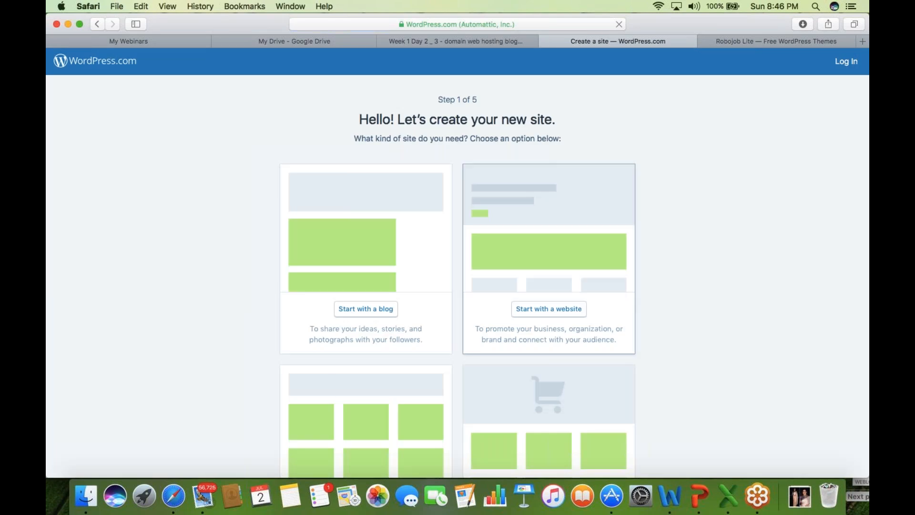
{"action": "left_click", "coordinate": [858, 151]}
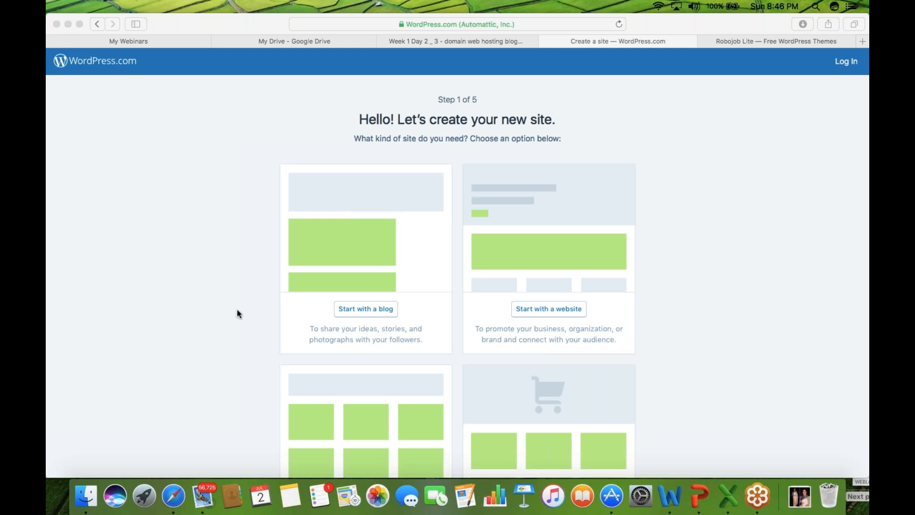
{"action": "left_click", "coordinate": [193, 335]}
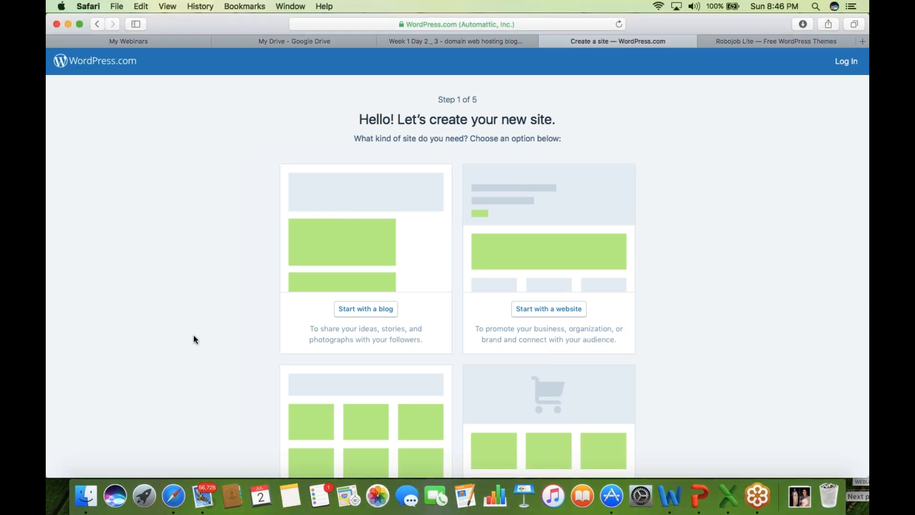
{"action": "scroll", "coordinate": [193, 335], "scroll_direction": "down", "scroll_amount": 1}
{"action": "scroll", "coordinate": [193, 336], "scroll_direction": "down", "scroll_amount": 4}
{"action": "scroll", "coordinate": [193, 335], "scroll_direction": "up", "scroll_amount": 5}
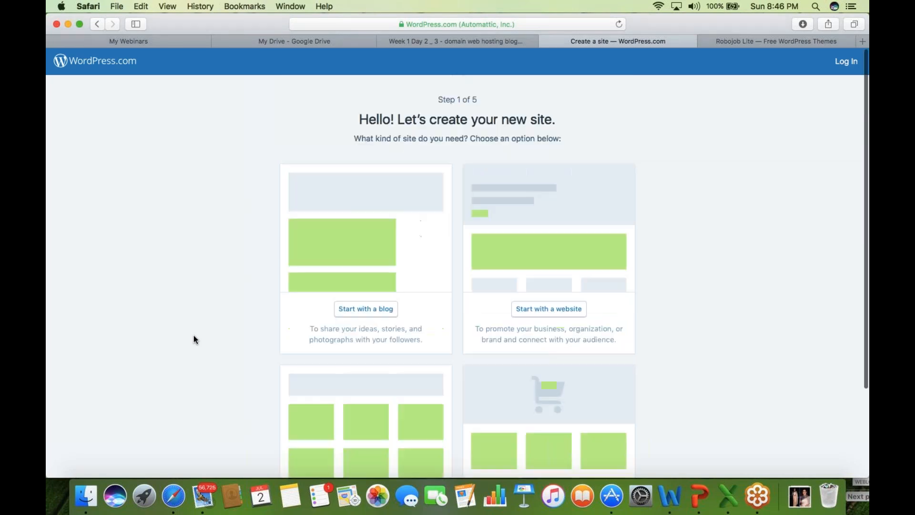
{"action": "scroll", "coordinate": [194, 336], "scroll_direction": "down", "scroll_amount": 1}
{"action": "scroll", "coordinate": [193, 335], "scroll_direction": "down", "scroll_amount": 1}
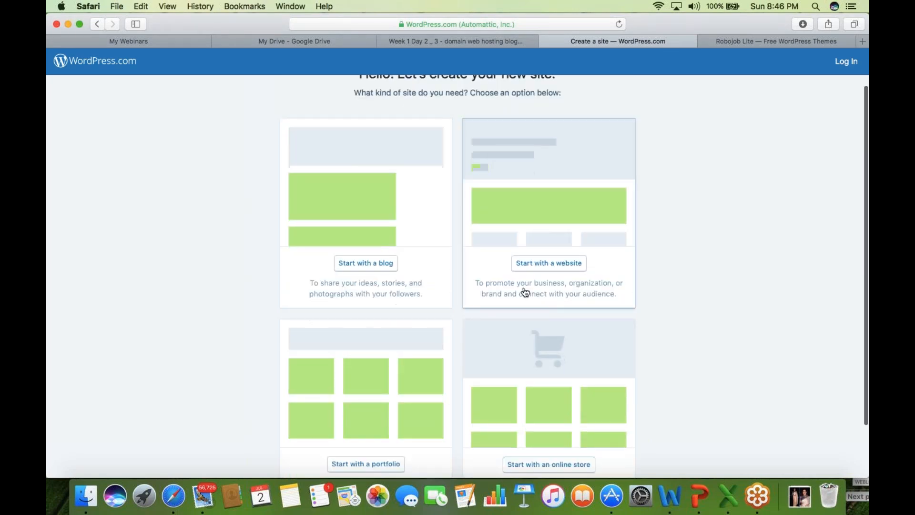
{"action": "left_click", "coordinate": [565, 264]}
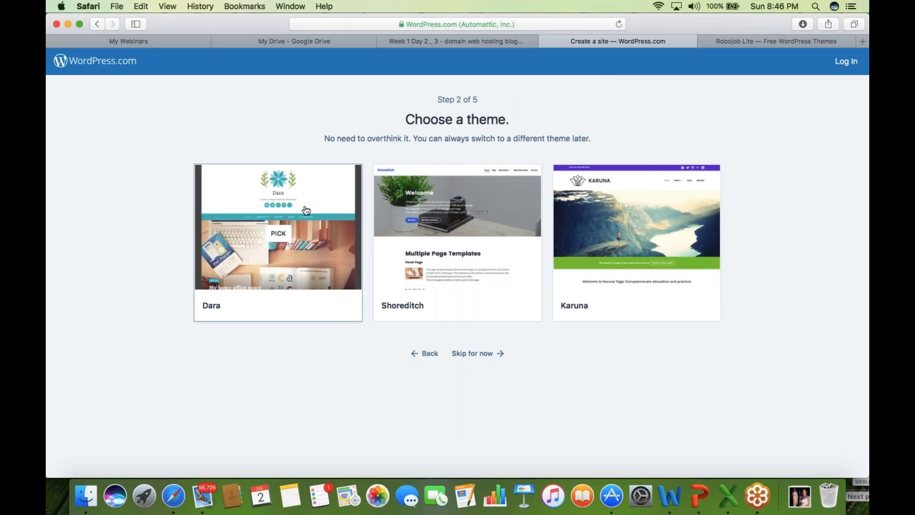
{"action": "left_click", "coordinate": [278, 235]}
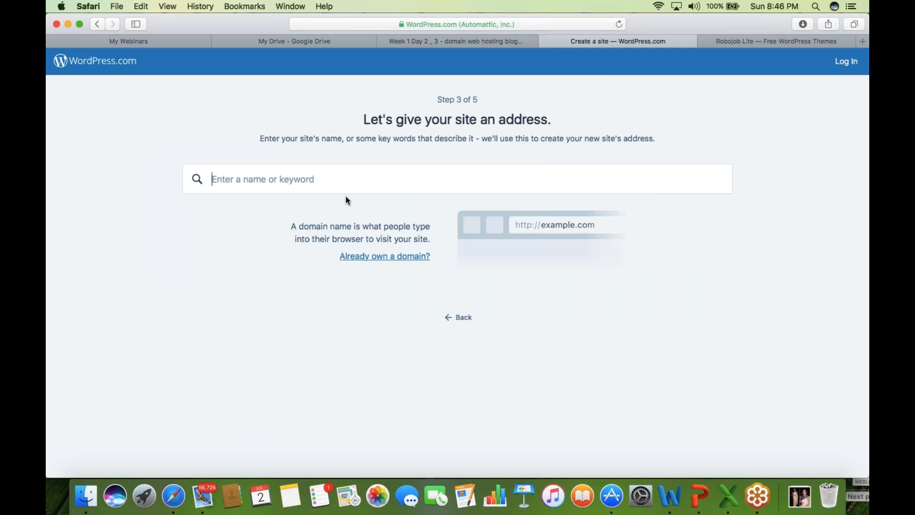
- Enter digiblogspot as the site name keyword to list address suggestions
{"action": "left_click", "coordinate": [615, 177]}
{"action": "left_click", "coordinate": [671, 154]}
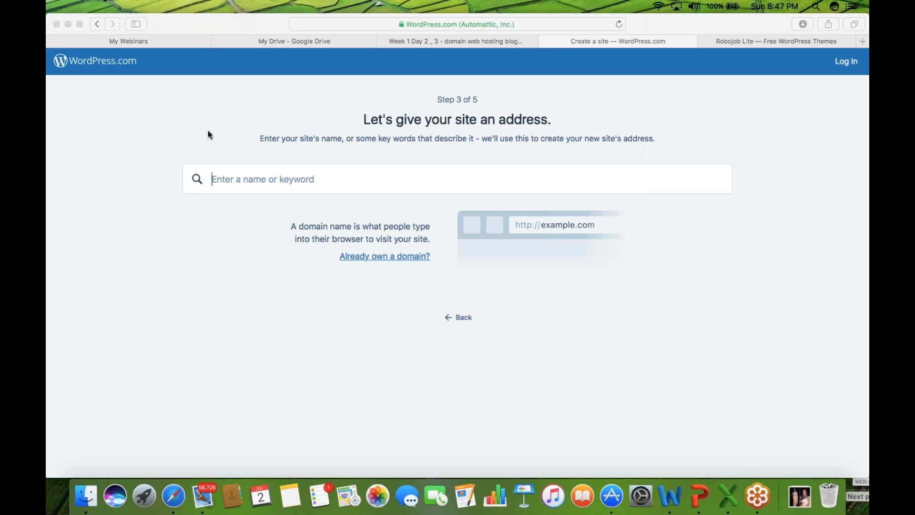
{"action": "type", "text": "igiblogspot"}
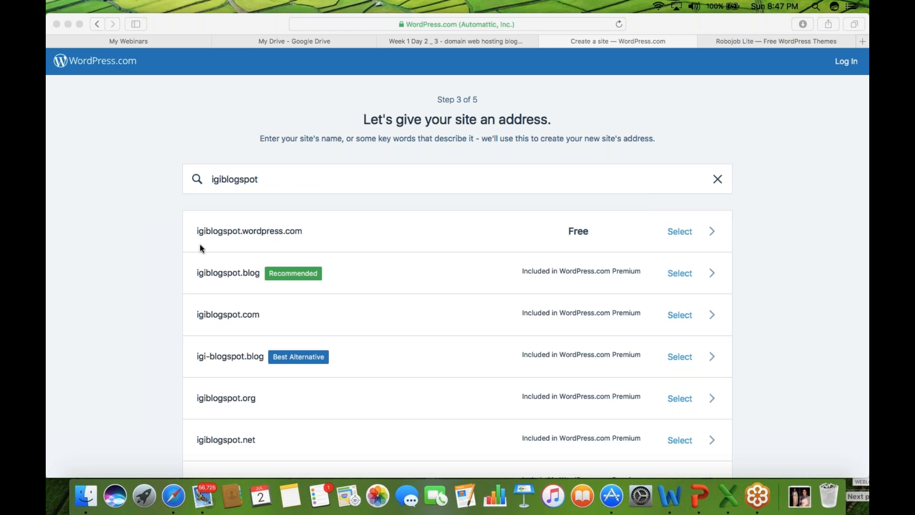
{"action": "left_click", "coordinate": [212, 179]}
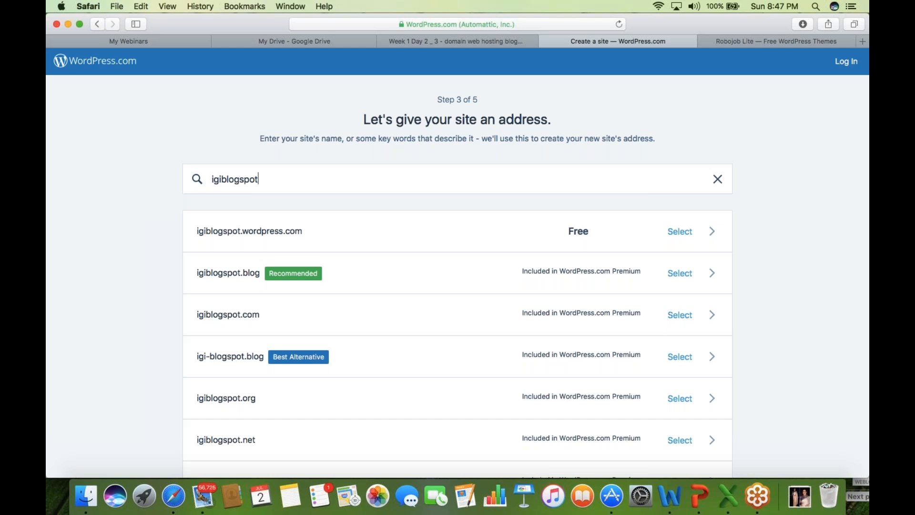
{"action": "left_click", "coordinate": [217, 180]}
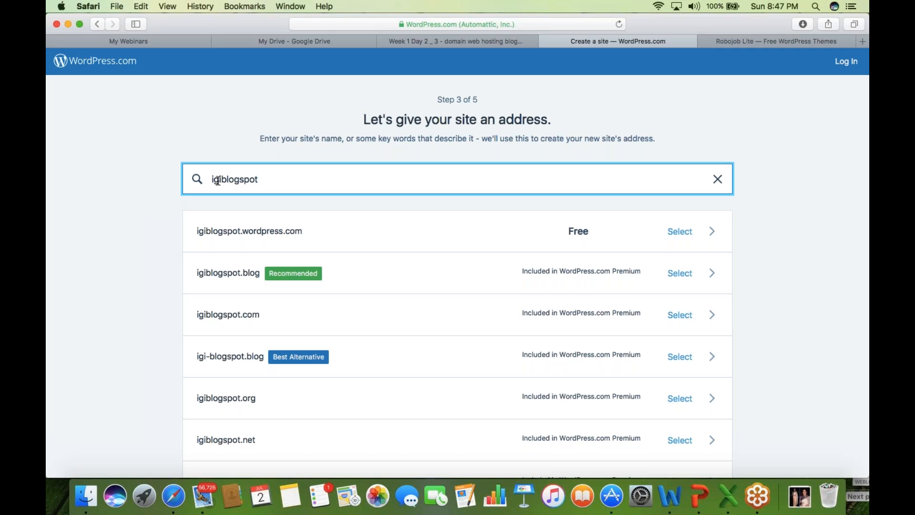
{"action": "type", "text": "d"}
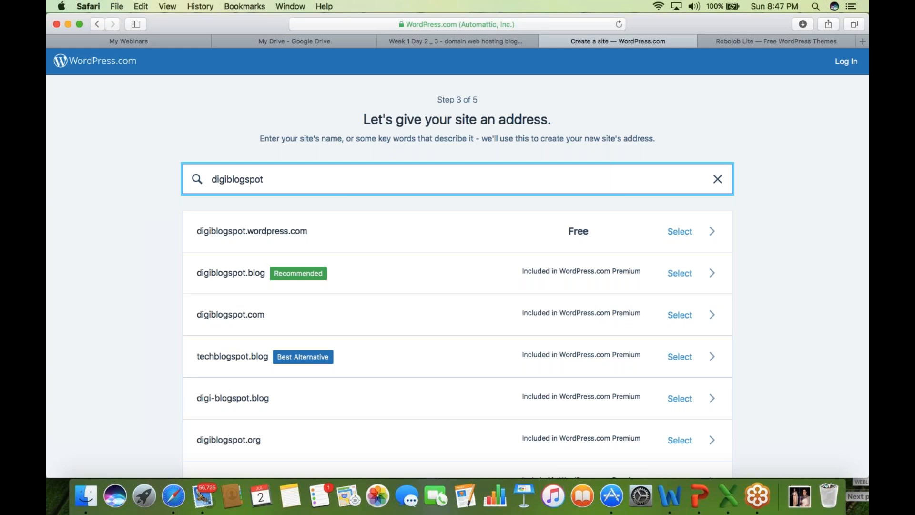
- Choose the free digiblogspot.wordpress.com address to bring up the plan options
{"action": "mouse_move", "coordinate": [622, 401]}
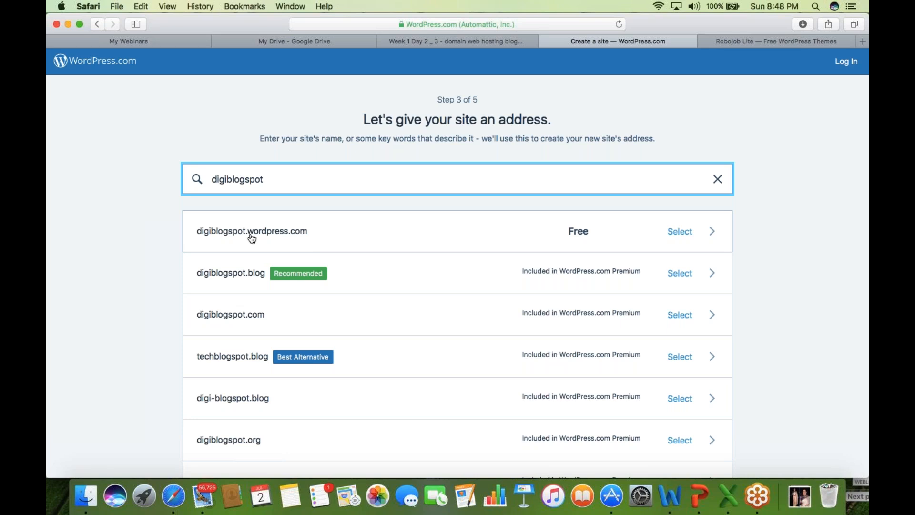
{"action": "left_click", "coordinate": [861, 152]}
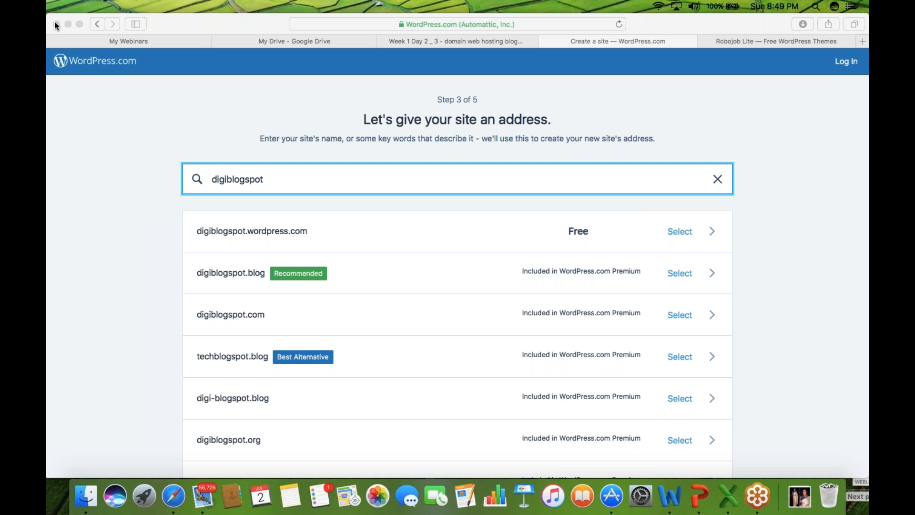
{"action": "left_click", "coordinate": [215, 179]}
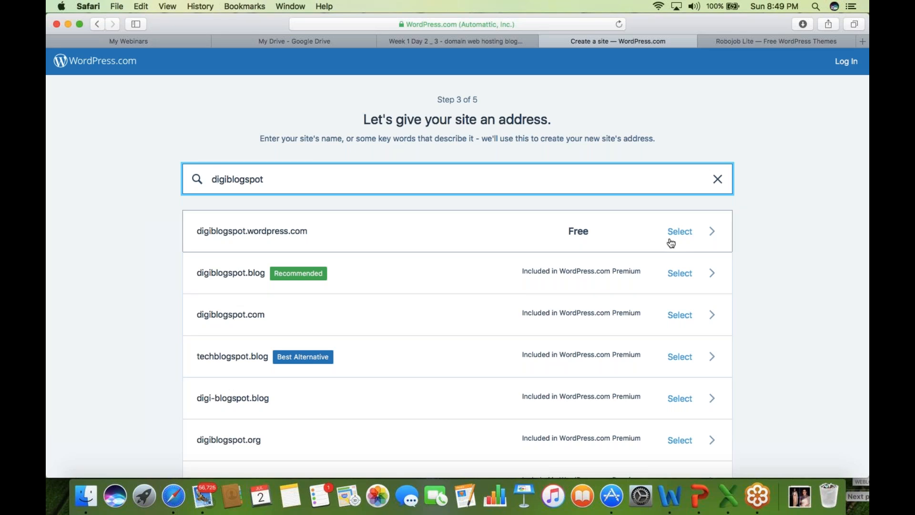
{"action": "left_click", "coordinate": [689, 233]}
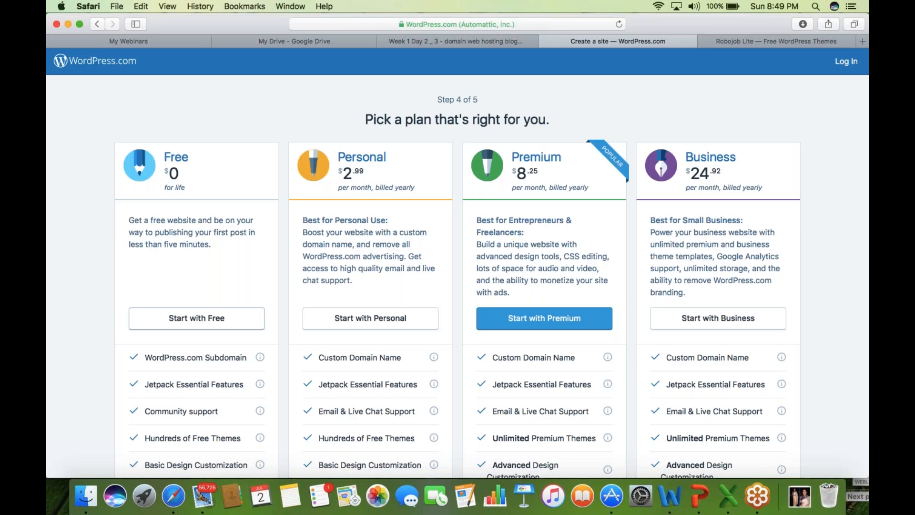
- Select the Free plan and paste the account e-mail address into the signup form
{"action": "left_click", "coordinate": [213, 322]}
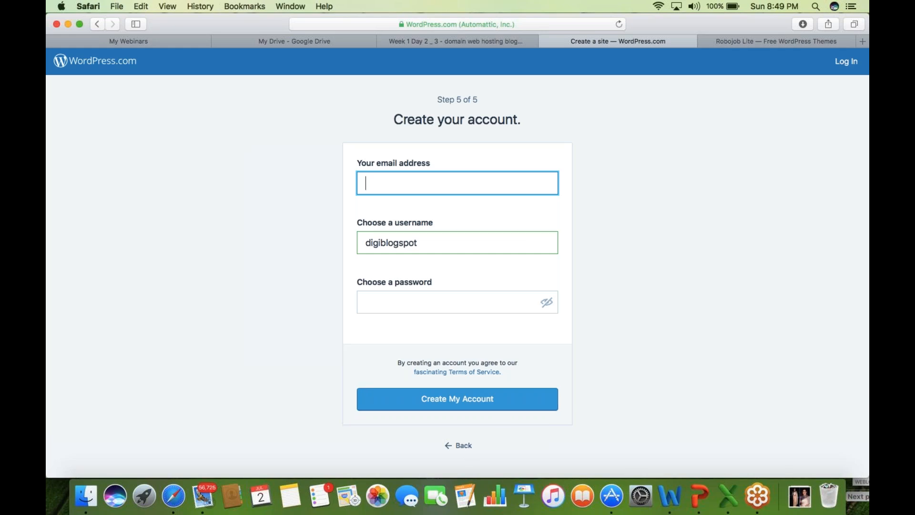
{"action": "left_click", "coordinate": [863, 155]}
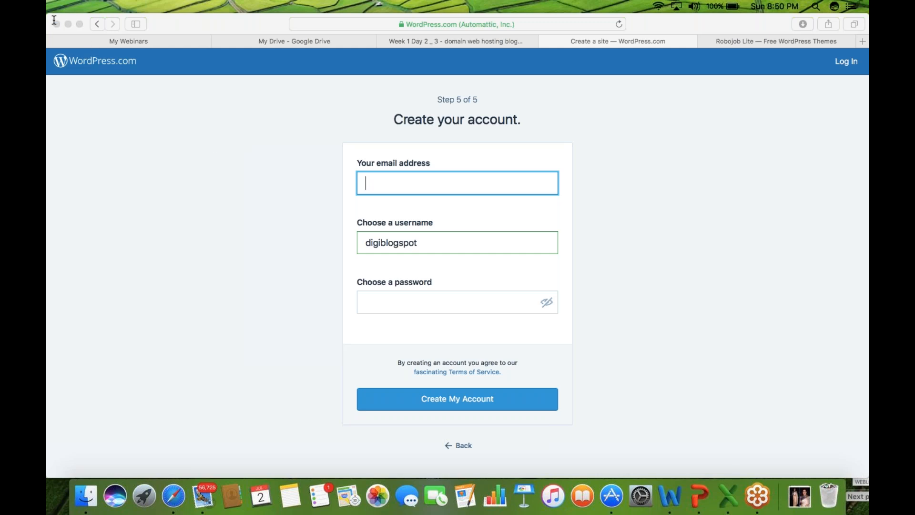
{"action": "left_click", "coordinate": [459, 184]}
{"action": "key", "text": "super+v"}
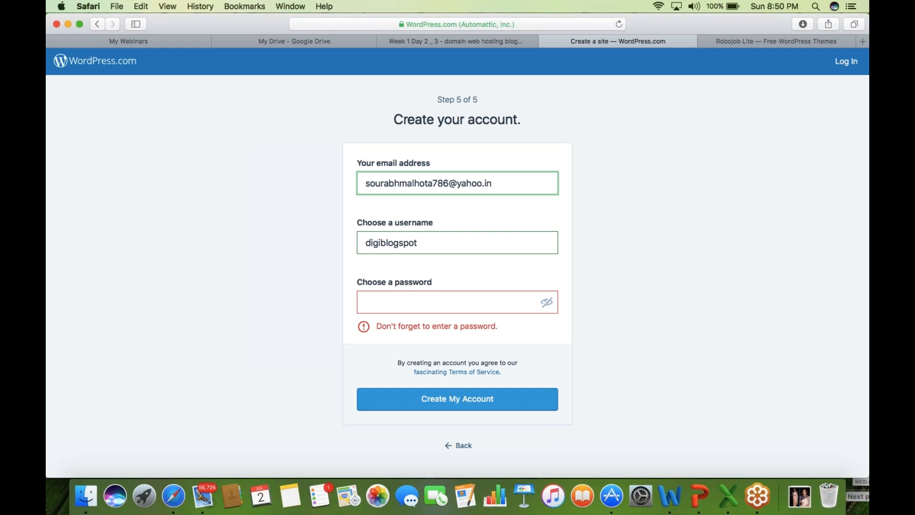
- Accept Safari's suggested password, copy it for safekeeping, and submit with Create My Account
{"action": "left_click", "coordinate": [435, 303]}
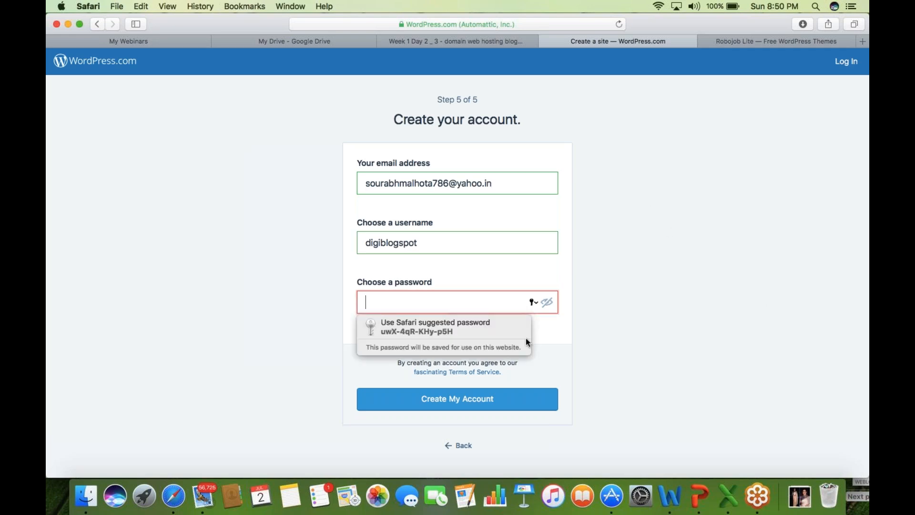
{"action": "left_click", "coordinate": [475, 333]}
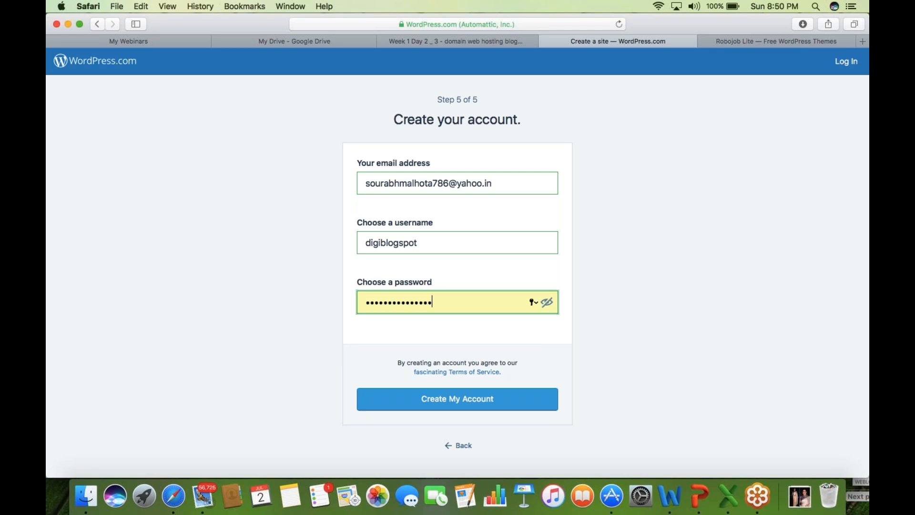
{"action": "left_click", "coordinate": [546, 302]}
{"action": "left_click_drag", "start_coordinate": [480, 300], "coordinate": [307, 304]}
{"action": "key", "text": "super+c"}
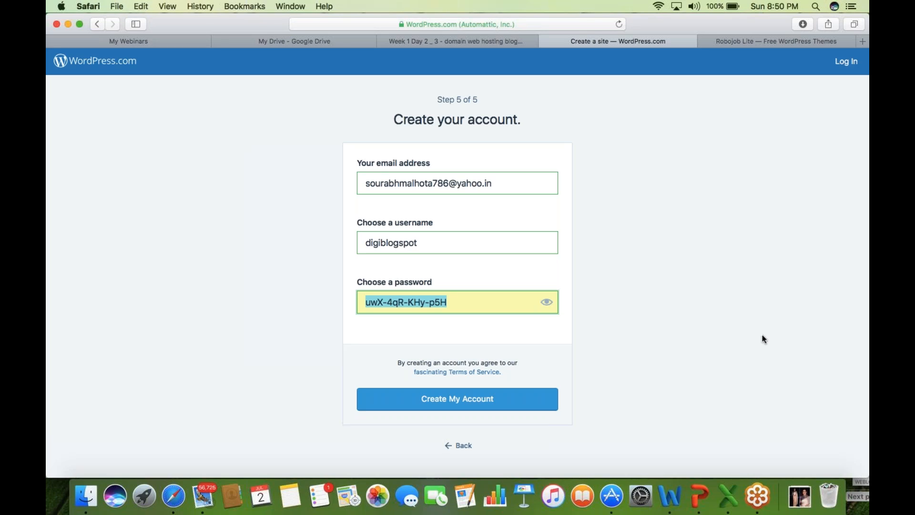
{"action": "left_click", "coordinate": [714, 137]}
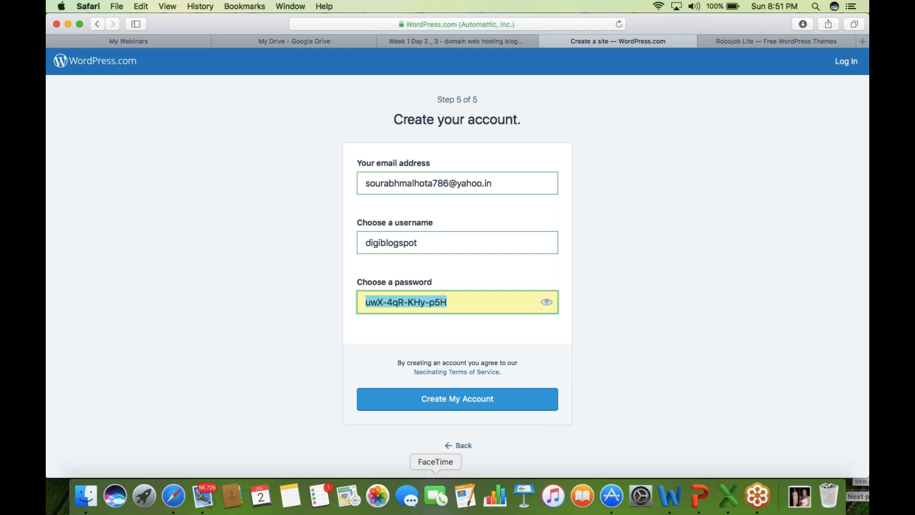
{"action": "left_click", "coordinate": [490, 408]}
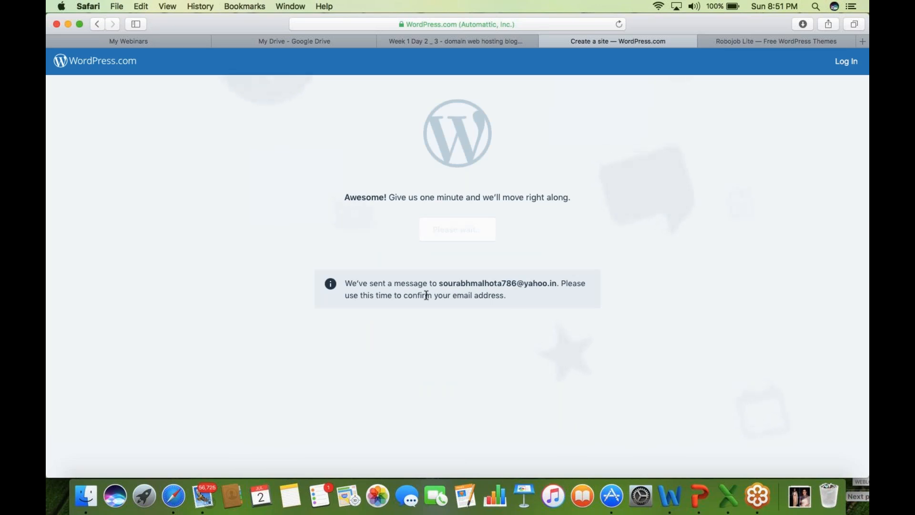
- Select the e-mail address in the confirmation notice, then continue to the new digiblogspot site
{"action": "left_click_drag", "start_coordinate": [441, 280], "coordinate": [554, 285]}
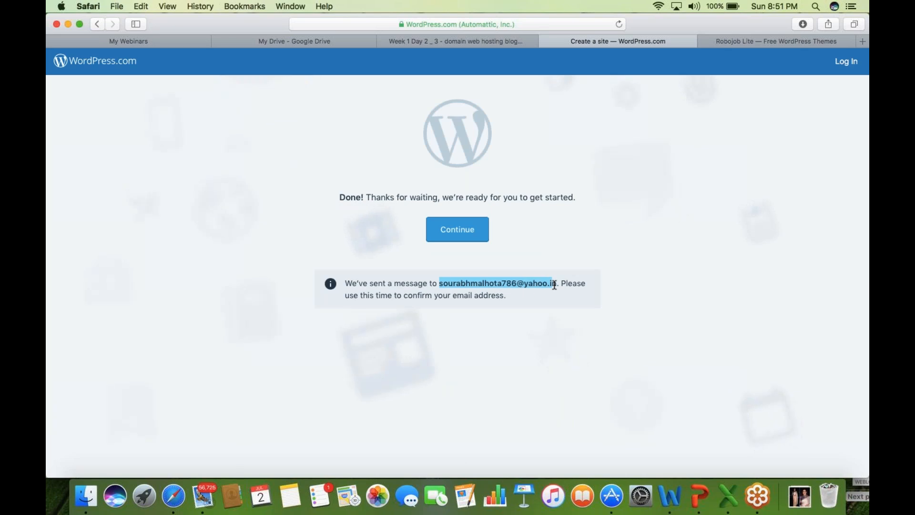
{"action": "left_click", "coordinate": [451, 238]}
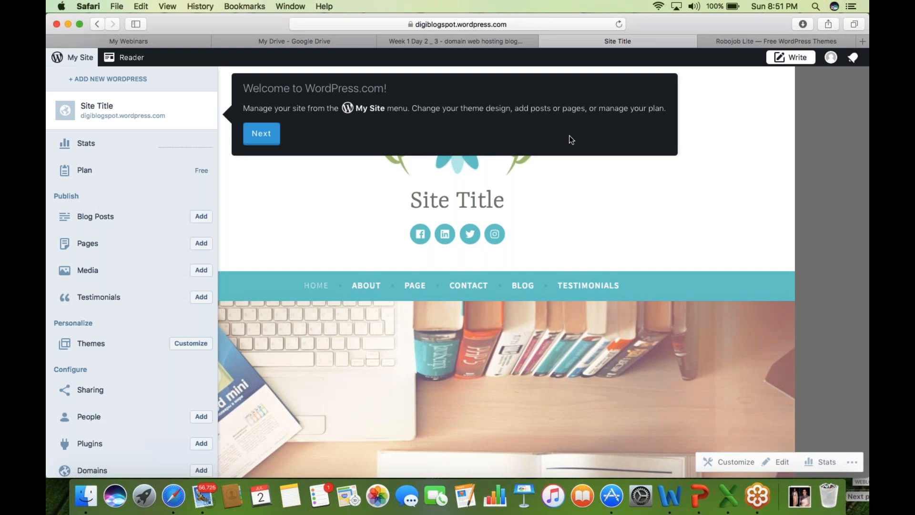
{"action": "left_click", "coordinate": [674, 150]}
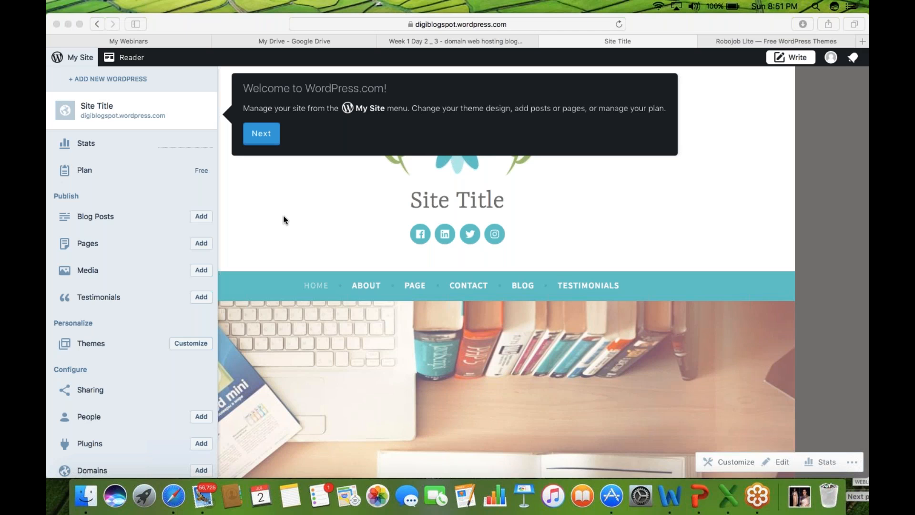
- Copy the site's URL and load it in the Robojob Lite tab
{"action": "left_click", "coordinate": [263, 137]}
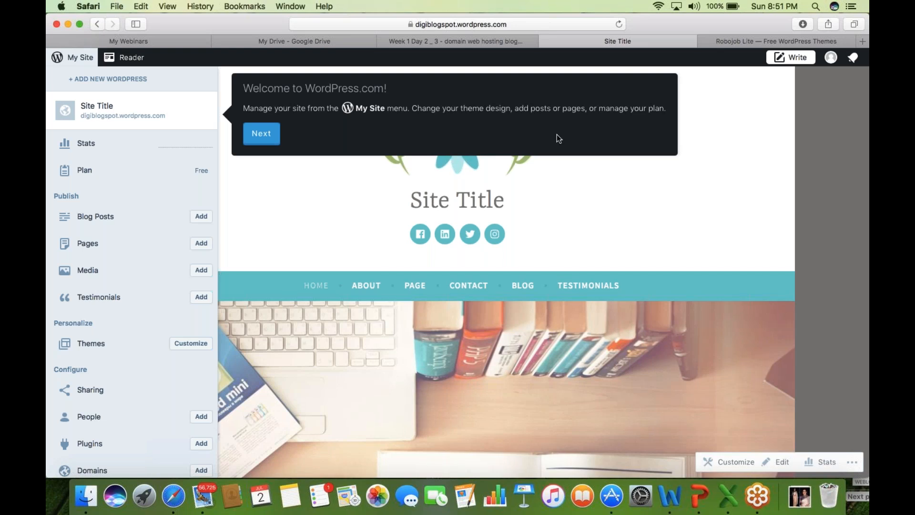
{"action": "left_click", "coordinate": [504, 25]}
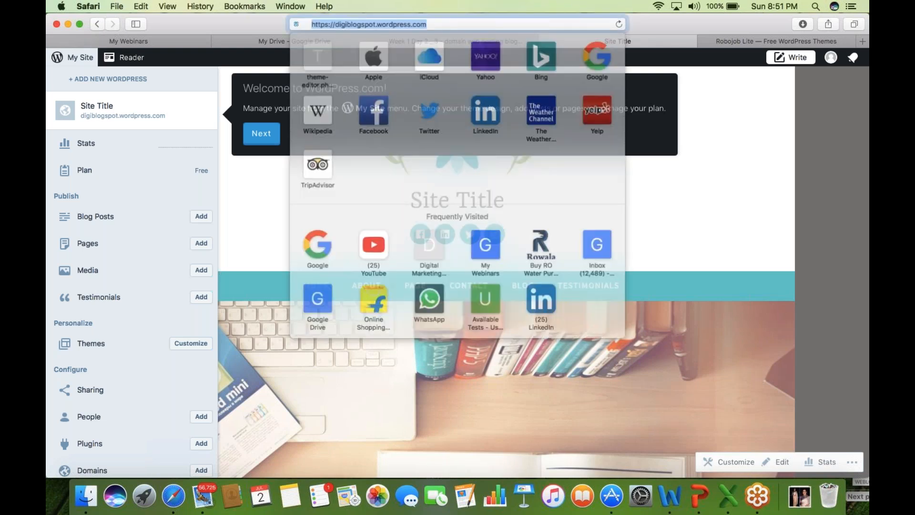
{"action": "key", "text": "super+c"}
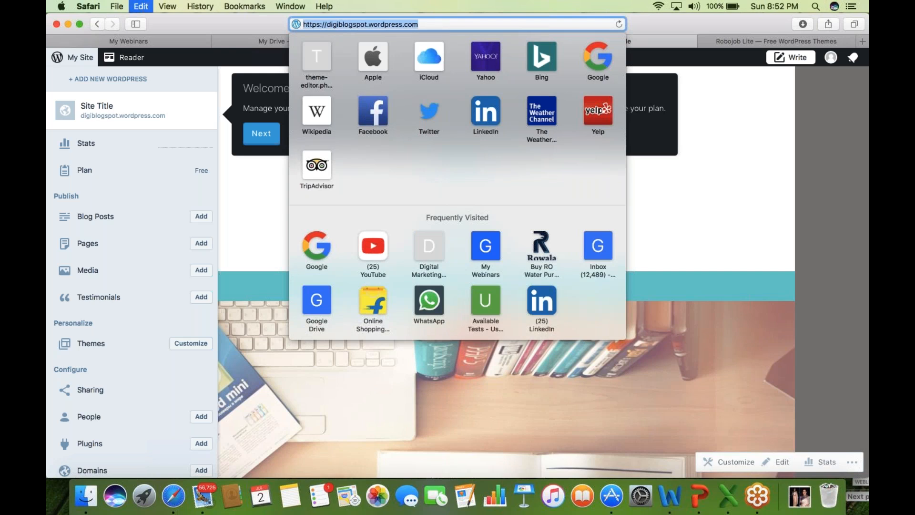
{"action": "left_click", "coordinate": [772, 42]}
{"action": "left_click", "coordinate": [607, 24]}
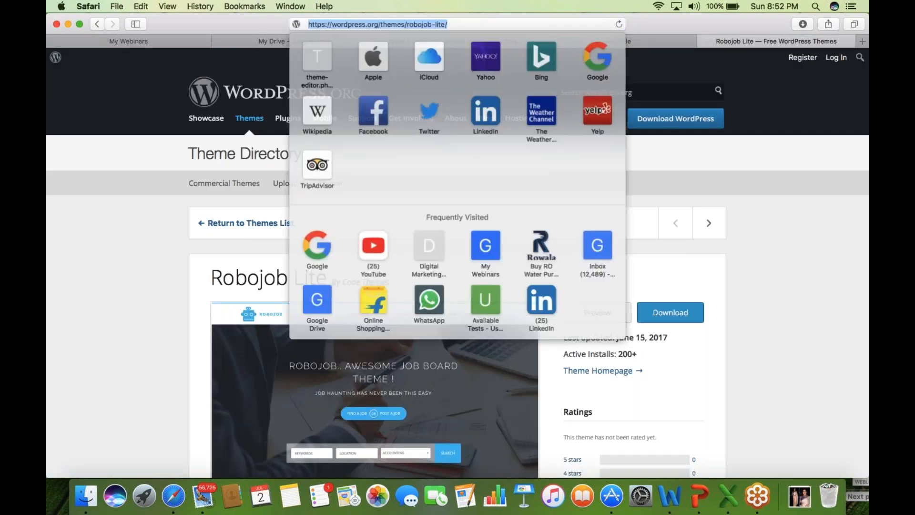
{"action": "key", "text": "super+v"}
{"action": "key", "text": "Return"}
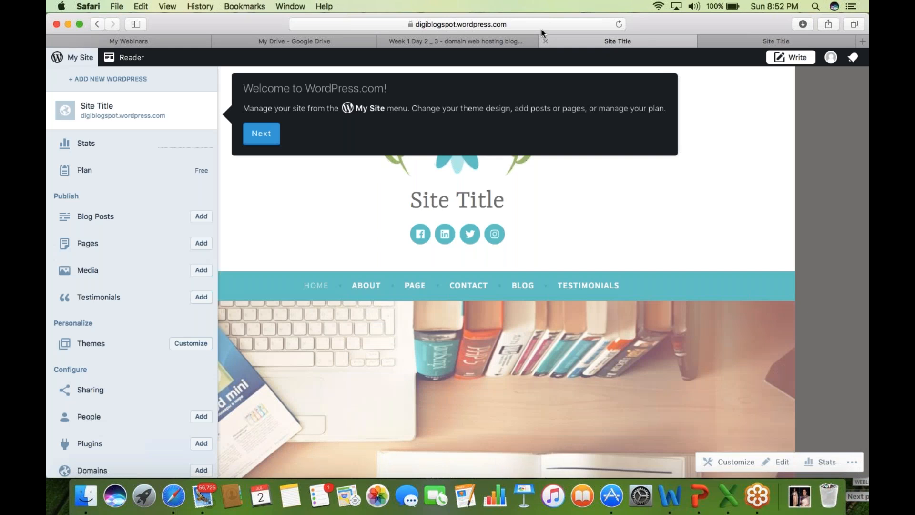
- Append /wp-admin to the site address to open the wp-admin Dashboard
{"action": "left_click", "coordinate": [529, 21]}
{"action": "key", "text": "Right"}
{"action": "type", "text": "/"}
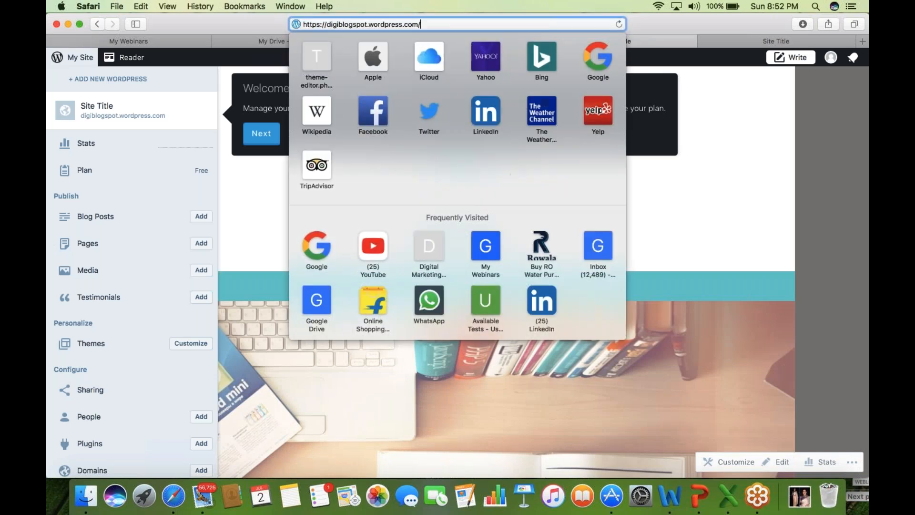
{"action": "type", "text": "/"}
{"action": "key", "text": "BackSpace"}
{"action": "type", "text": "wp-"}
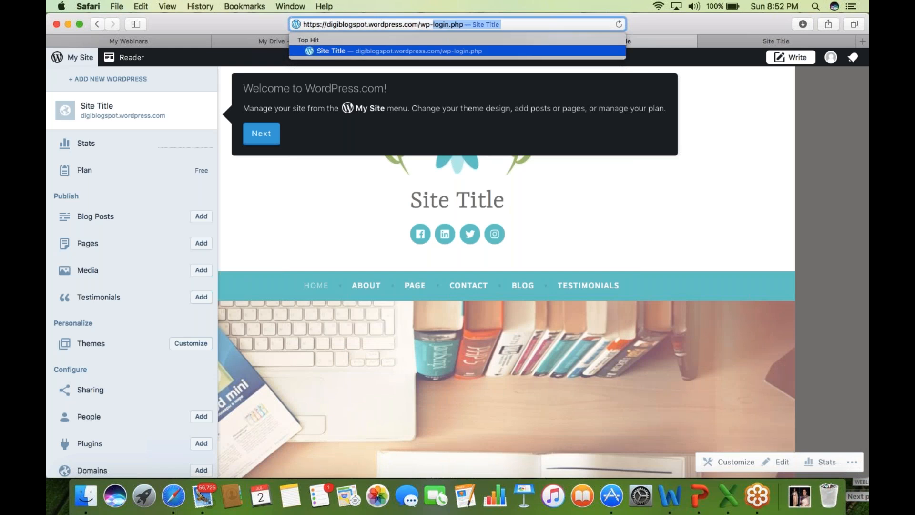
{"action": "type", "text": "admin"}
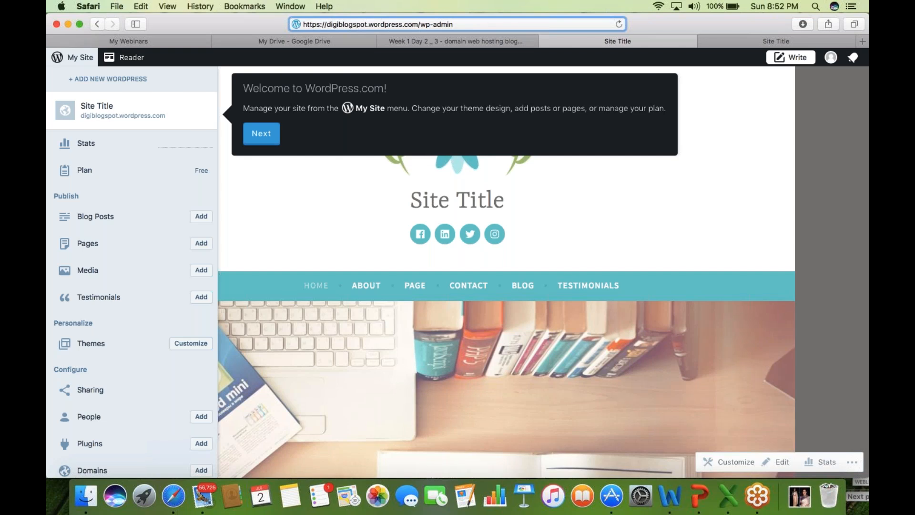
{"action": "key", "text": "Return"}
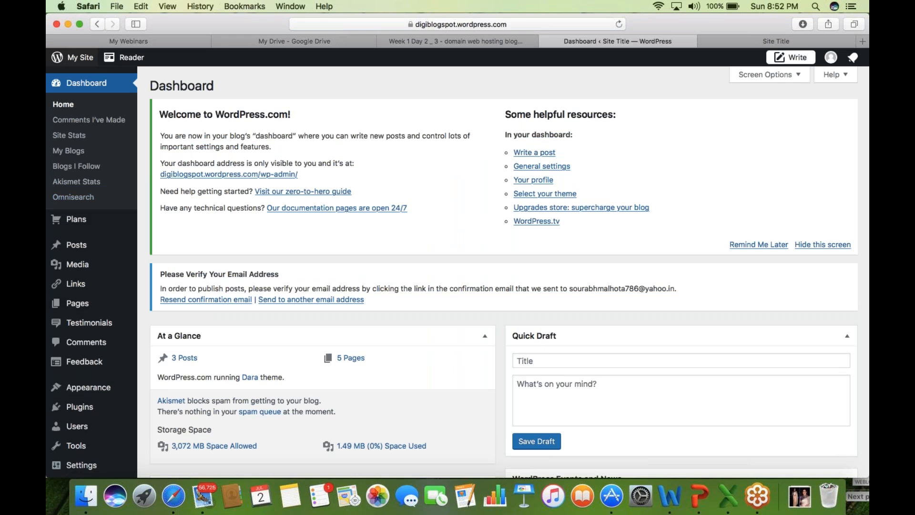
{"action": "left_click", "coordinate": [745, 43]}
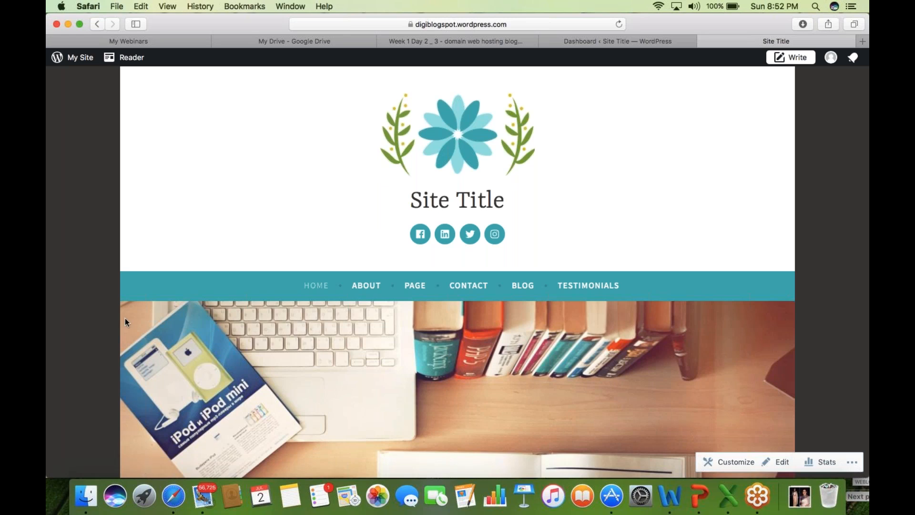
{"action": "left_click", "coordinate": [53, 18]}
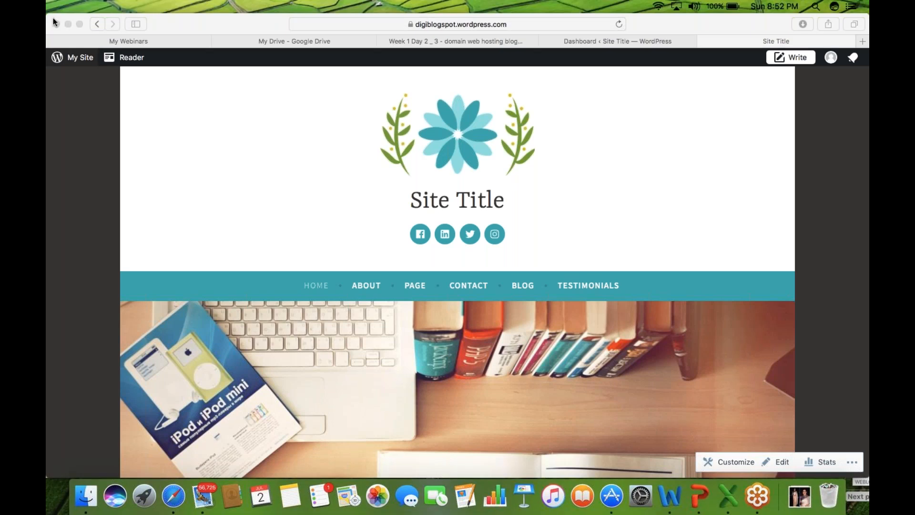
{"action": "left_click", "coordinate": [613, 42]}
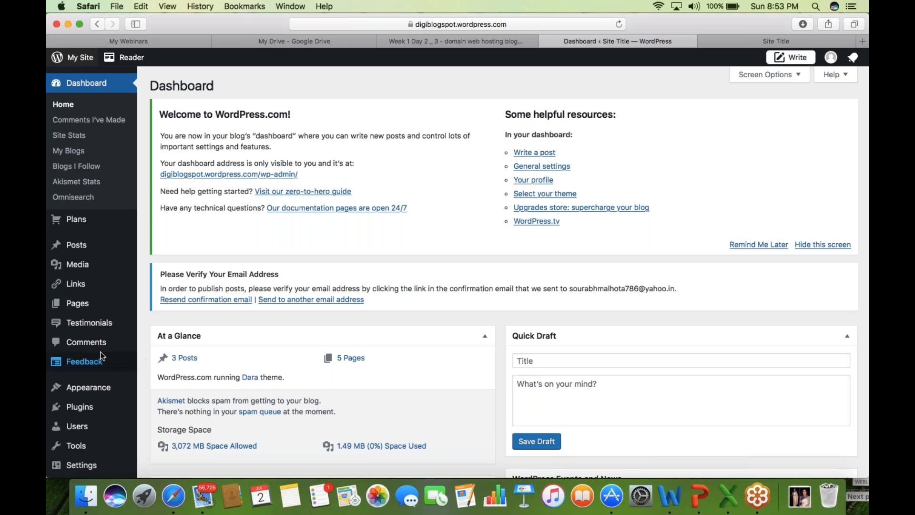
{"action": "mouse_move", "coordinate": [97, 354]}
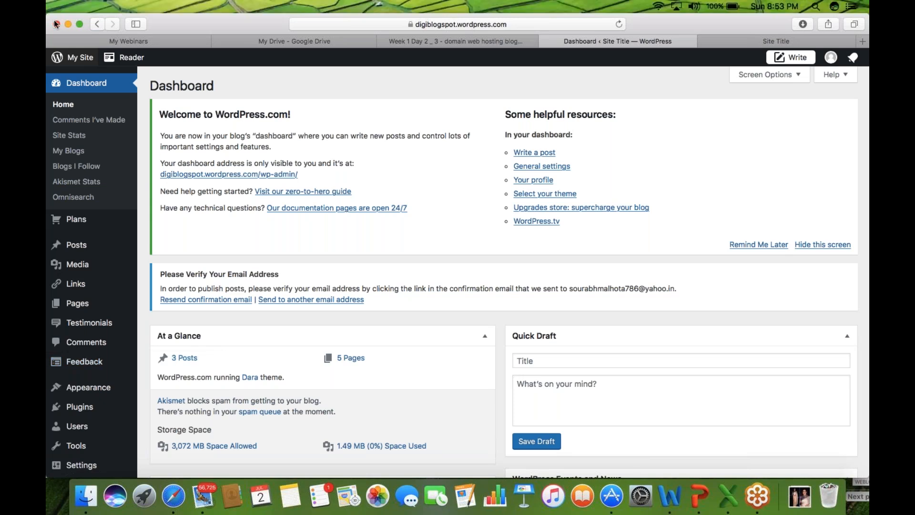
{"action": "key", "text": "super+l"}
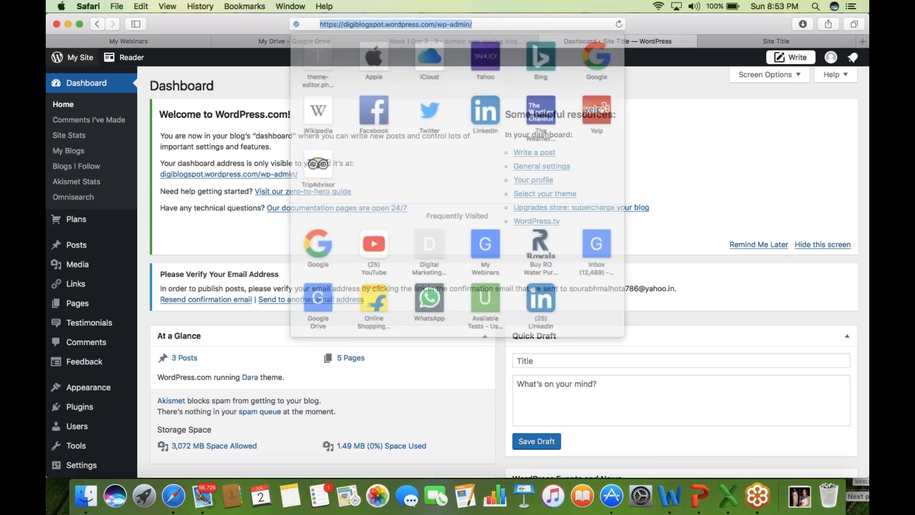
{"action": "left_click", "coordinate": [430, 24]}
{"action": "left_click_drag", "start_coordinate": [420, 25], "coordinate": [508, 27]}
{"action": "key", "text": "super+c"}
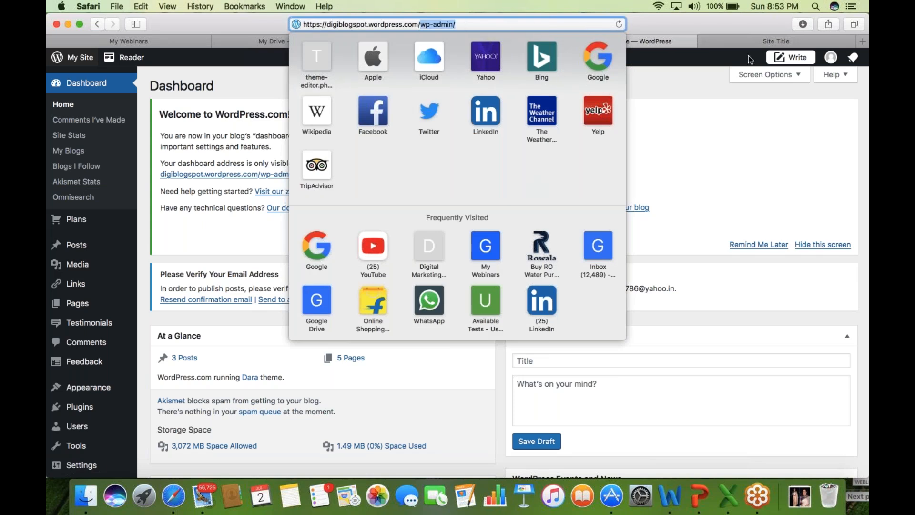
{"action": "left_click", "coordinate": [761, 42]}
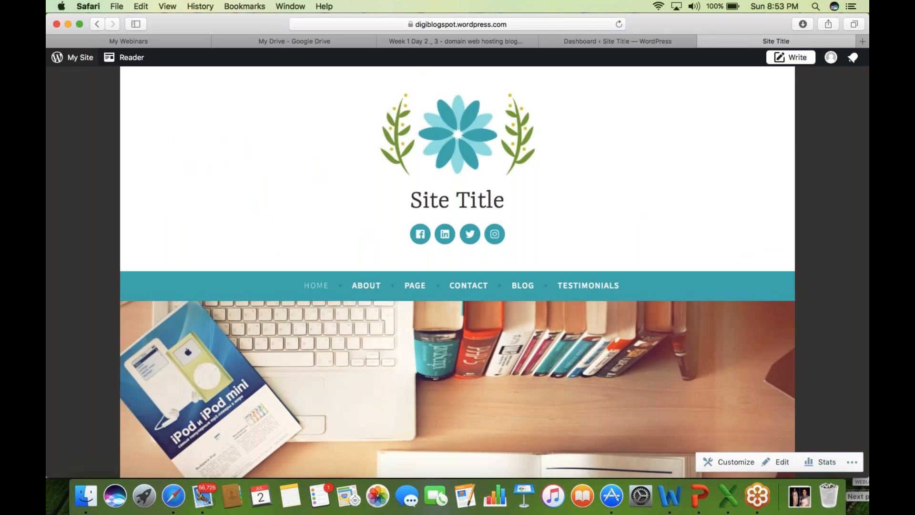
{"action": "left_click", "coordinate": [416, 24]}
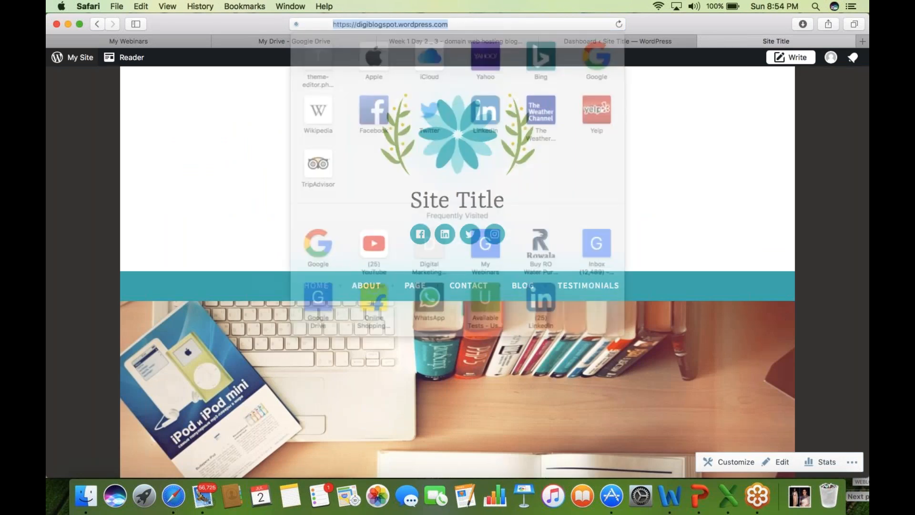
{"action": "left_click", "coordinate": [424, 24]}
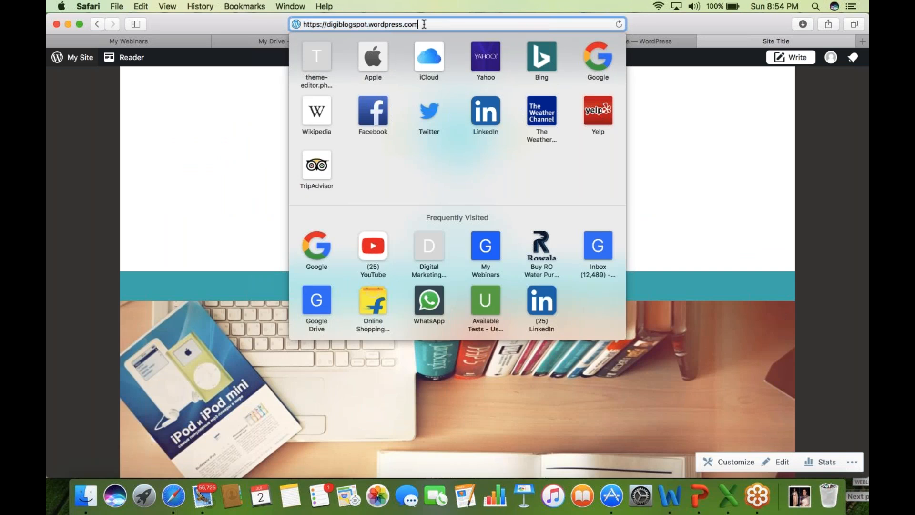
{"action": "type", "text": "/wp-admin/"}
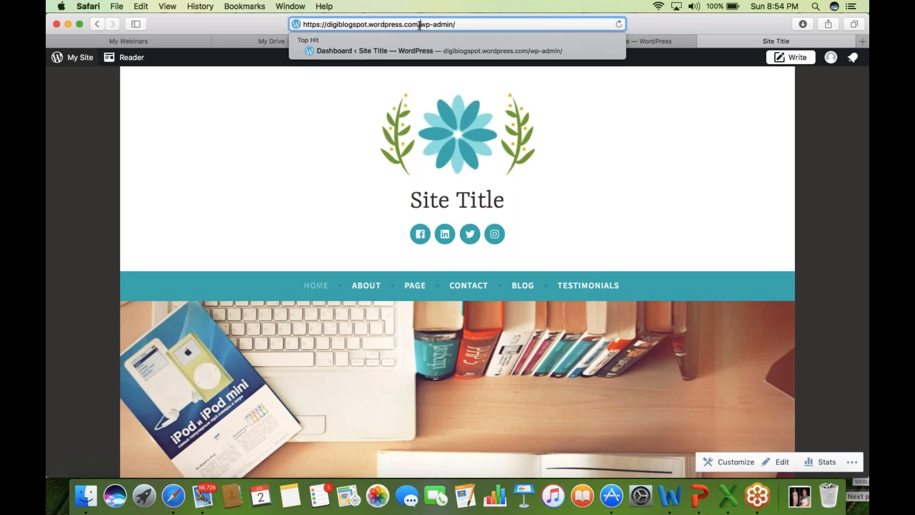
{"action": "left_click_drag", "start_coordinate": [420, 25], "coordinate": [465, 27]}
{"action": "key", "text": "Left"}
{"action": "key", "text": "Left"}
{"action": "key", "text": "shift+Left"}
{"action": "key", "text": "shift+Left"}
{"action": "key", "text": "shift+Left"}
{"action": "key", "text": "shift+Left"}
{"action": "key", "text": "shift+Left"}
{"action": "key", "text": "shift+Left"}
{"action": "key", "text": "shift+Left"}
{"action": "key", "text": "shift+Left"}
{"action": "key", "text": "shift+Left"}
{"action": "key", "text": "shift+Left"}
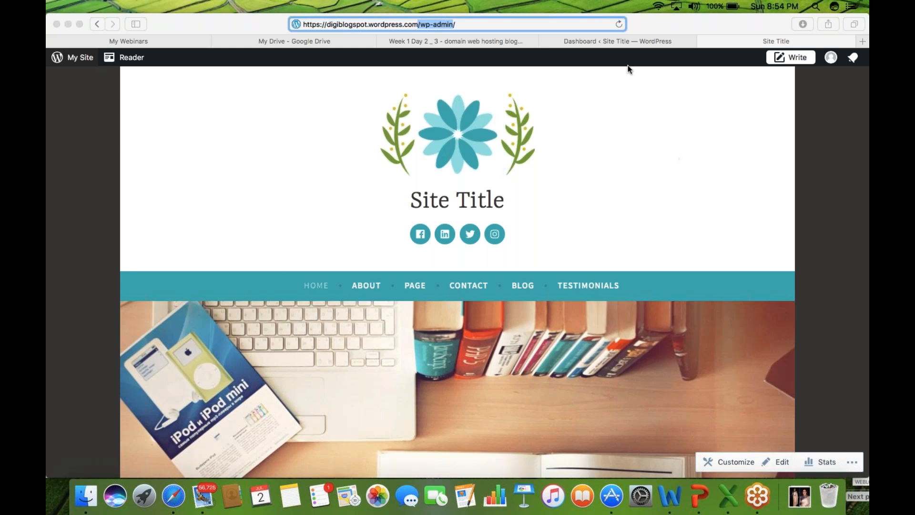
{"action": "left_click", "coordinate": [610, 42]}
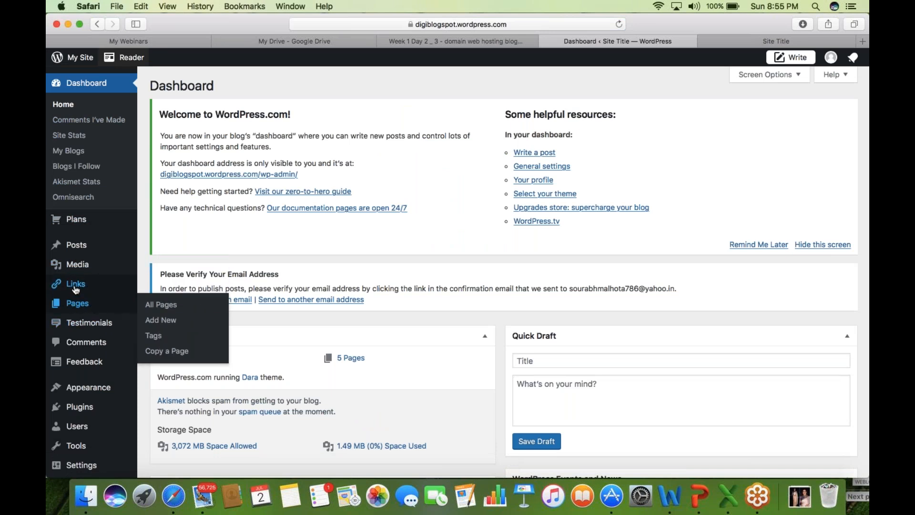
- Open Appearance in the wp-admin sidebar of the digiblogspot dashboard
{"action": "mouse_move", "coordinate": [75, 286]}
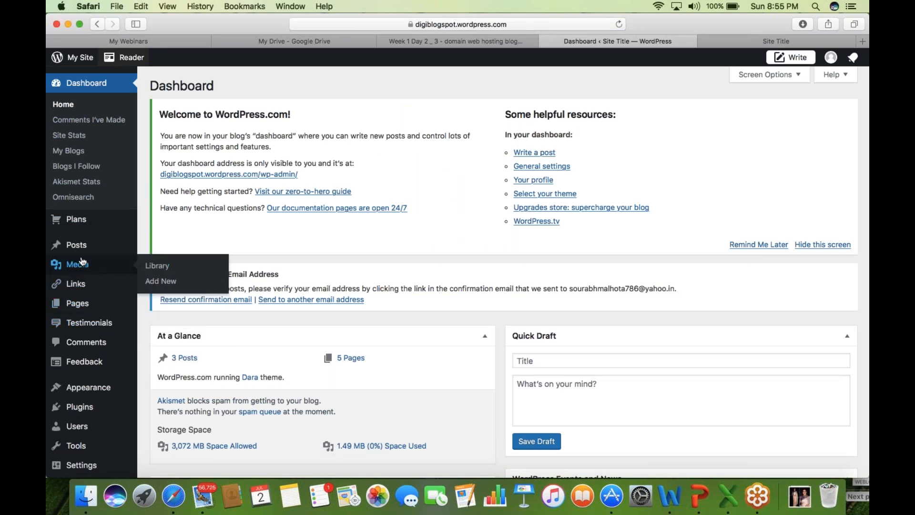
{"action": "mouse_move", "coordinate": [74, 247]}
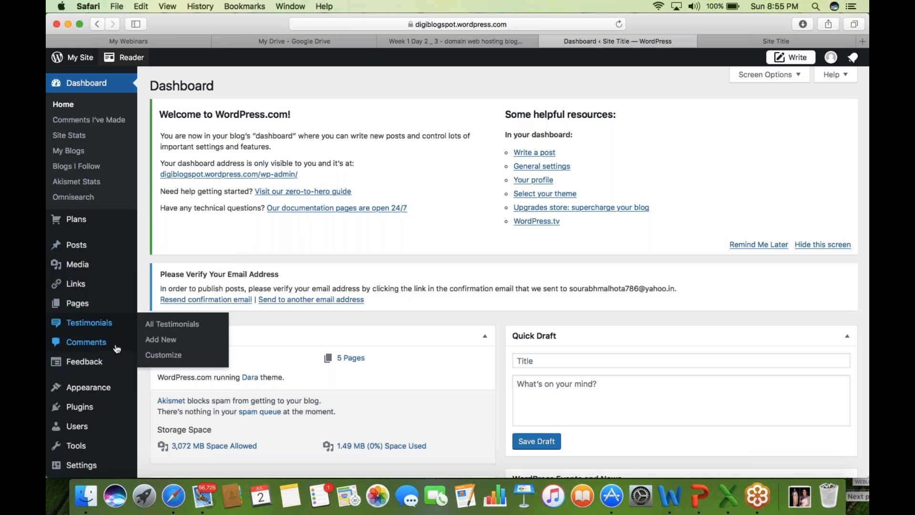
{"action": "mouse_move", "coordinate": [107, 387]}
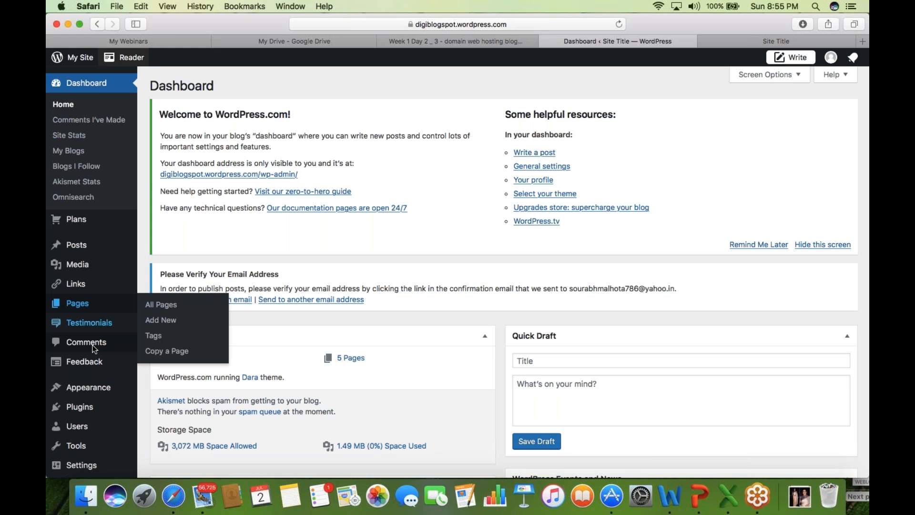
{"action": "mouse_move", "coordinate": [90, 362]}
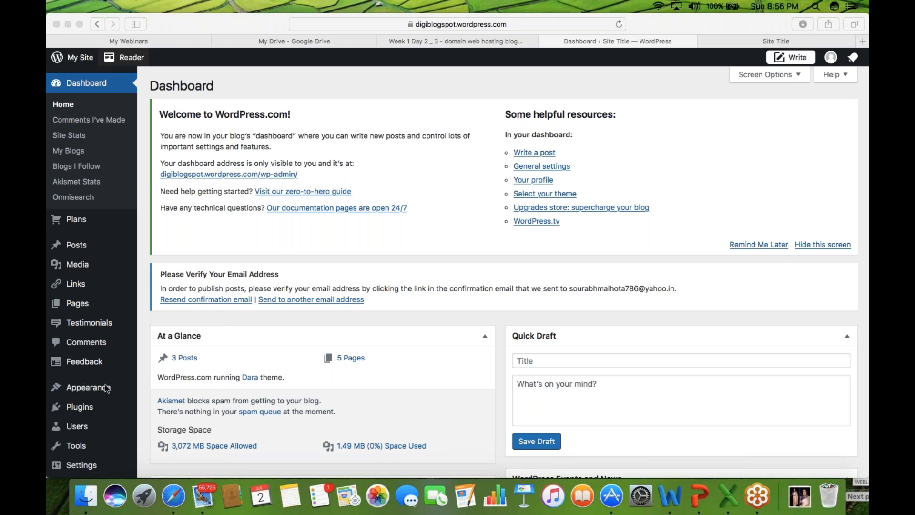
{"action": "left_click", "coordinate": [104, 385]}
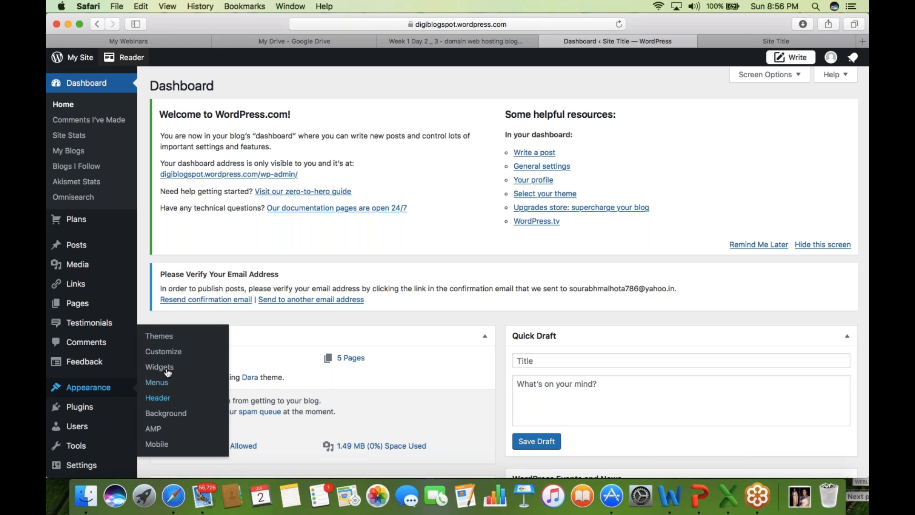
- Browse the Themes gallery, previewing Floral and Apostrophe 2, then return to the live site tab
{"action": "left_click", "coordinate": [173, 338]}
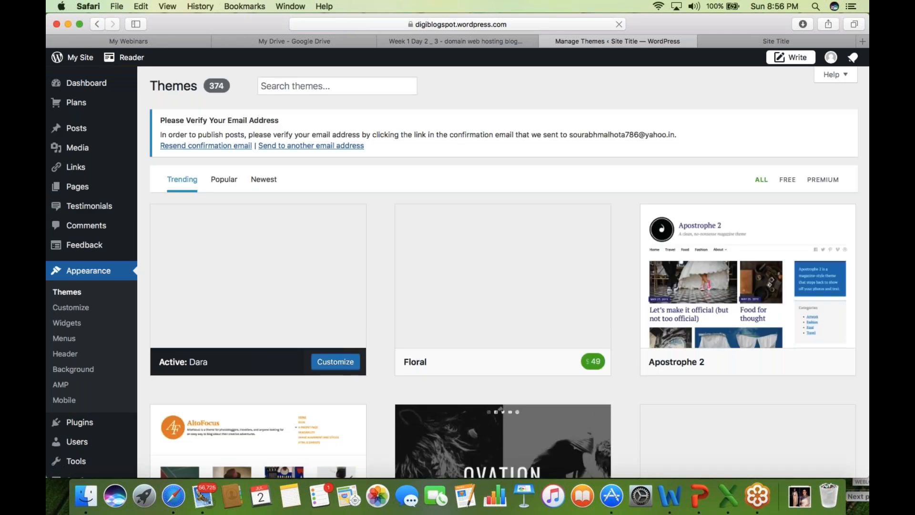
{"action": "mouse_move", "coordinate": [478, 296]}
{"action": "mouse_move", "coordinate": [242, 295]}
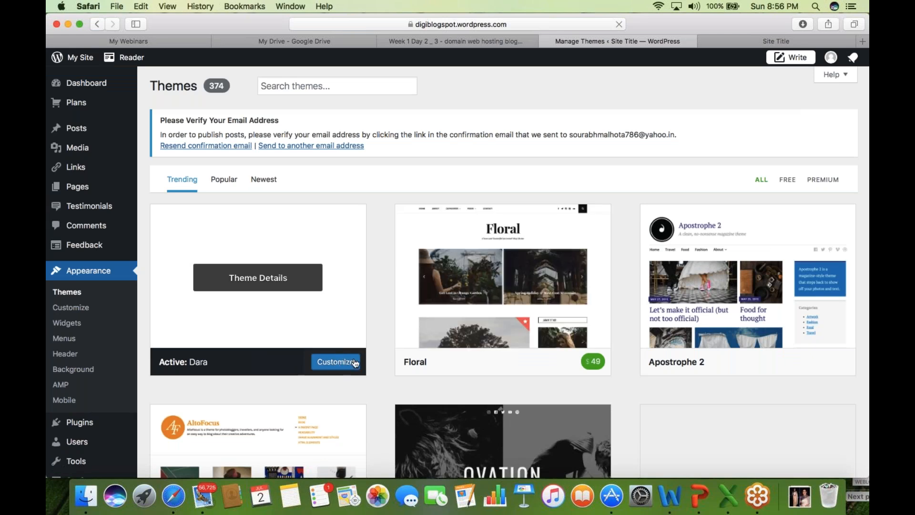
{"action": "mouse_move", "coordinate": [595, 355]}
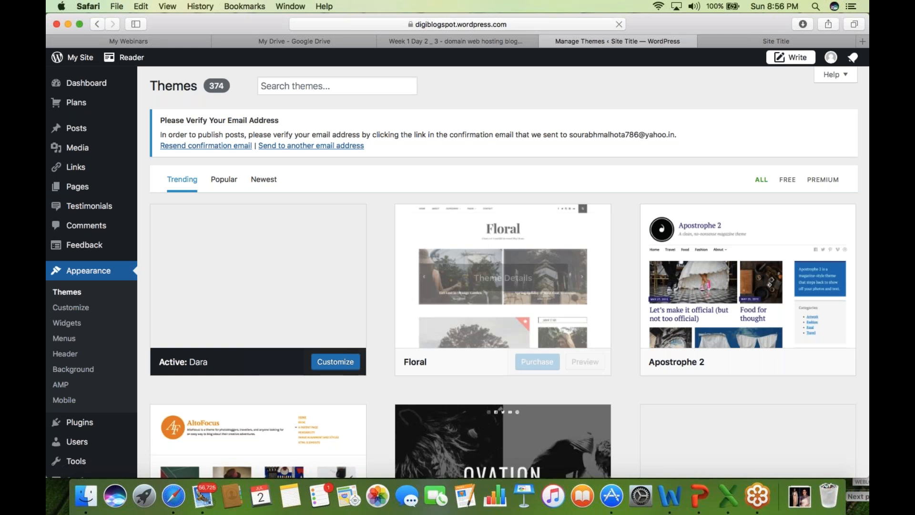
{"action": "left_click", "coordinate": [538, 362]}
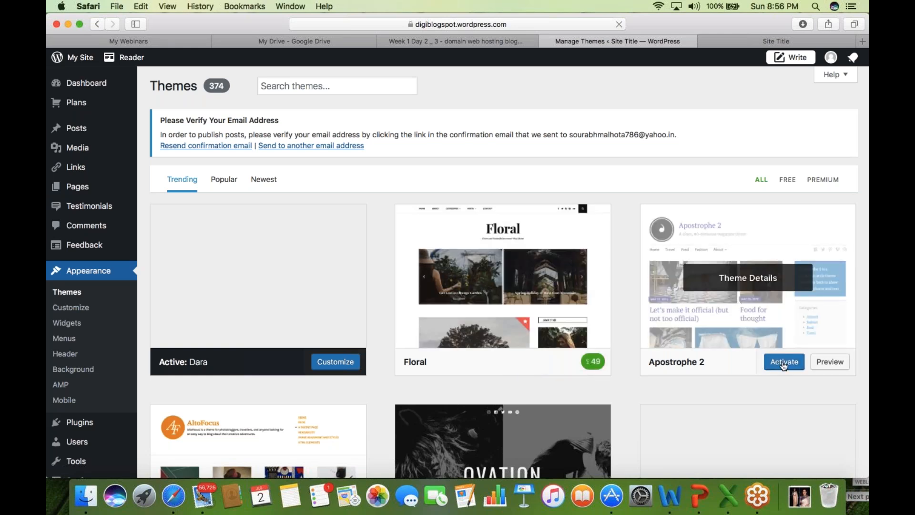
{"action": "left_click", "coordinate": [836, 361]}
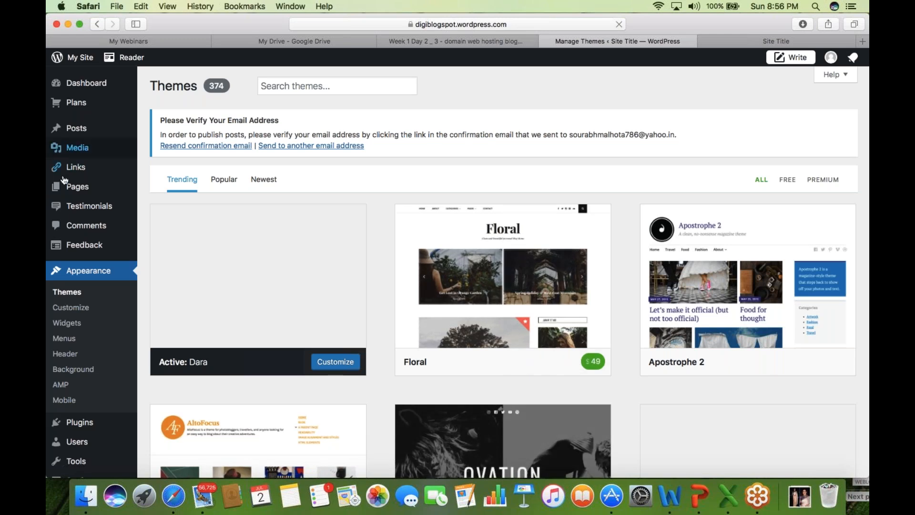
{"action": "mouse_move", "coordinate": [83, 189]}
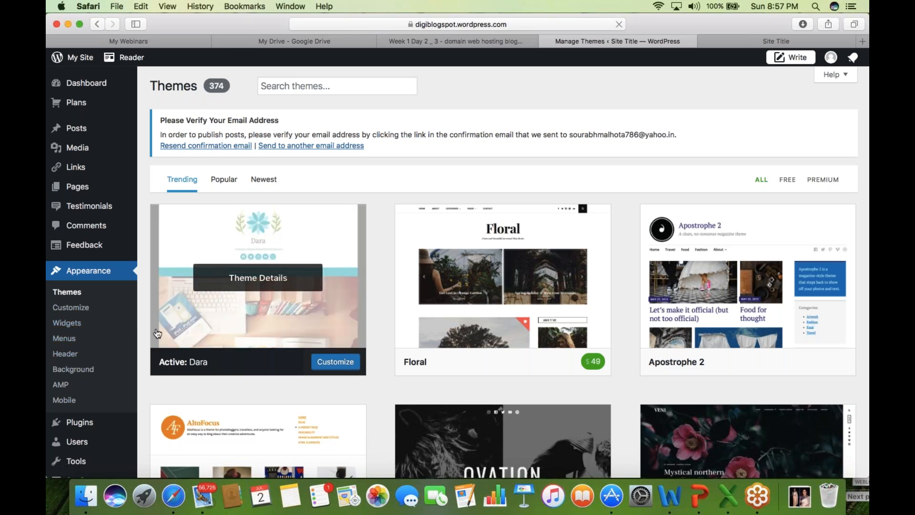
{"action": "left_click", "coordinate": [765, 42]}
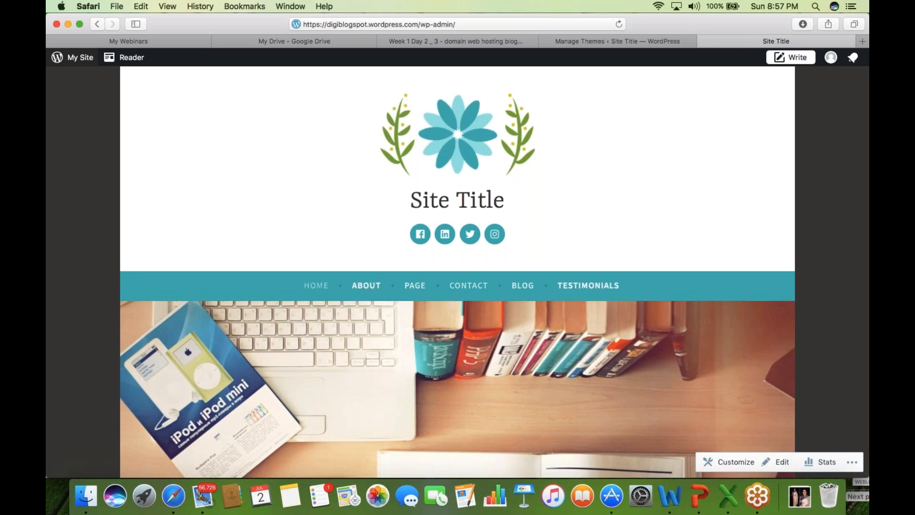
- View the live Blog page and scroll through its posts
{"action": "left_click", "coordinate": [524, 286]}
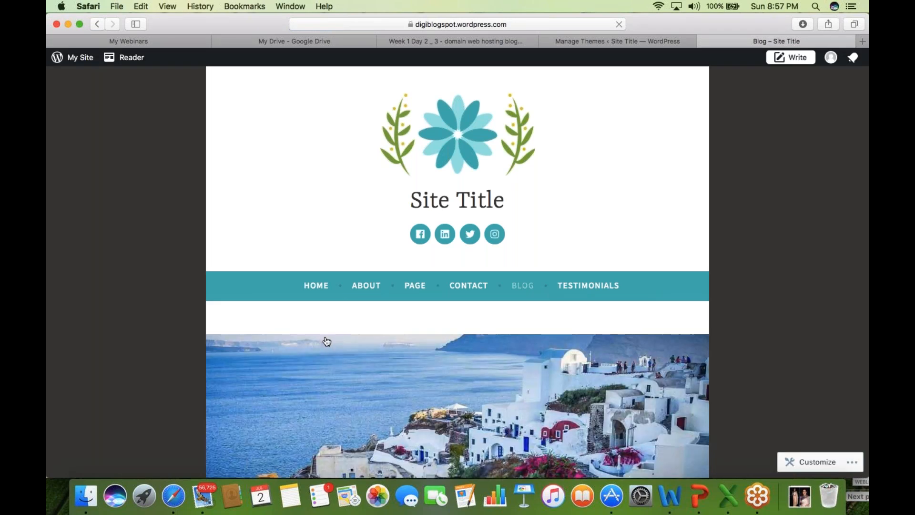
{"action": "scroll", "coordinate": [627, 191], "scroll_direction": "down", "scroll_amount": 1}
{"action": "scroll", "coordinate": [627, 191], "scroll_direction": "down", "scroll_amount": 4}
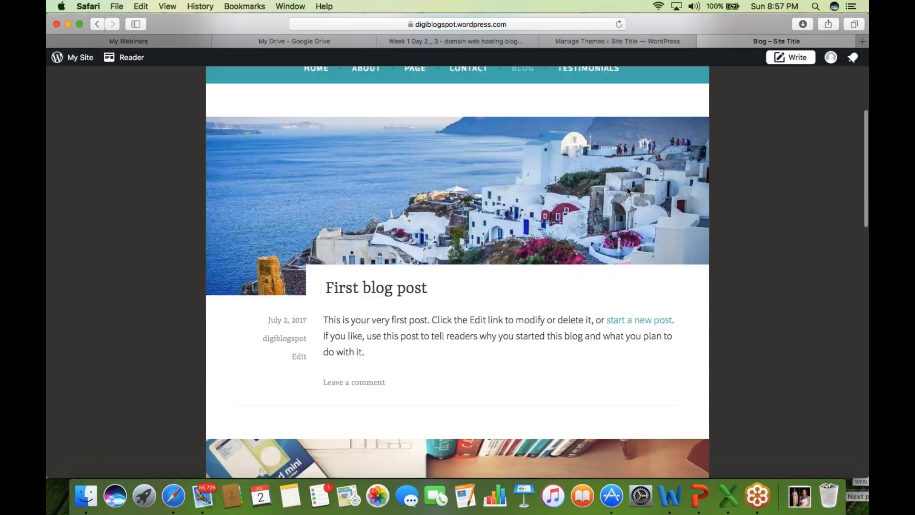
{"action": "scroll", "coordinate": [628, 191], "scroll_direction": "down", "scroll_amount": 6}
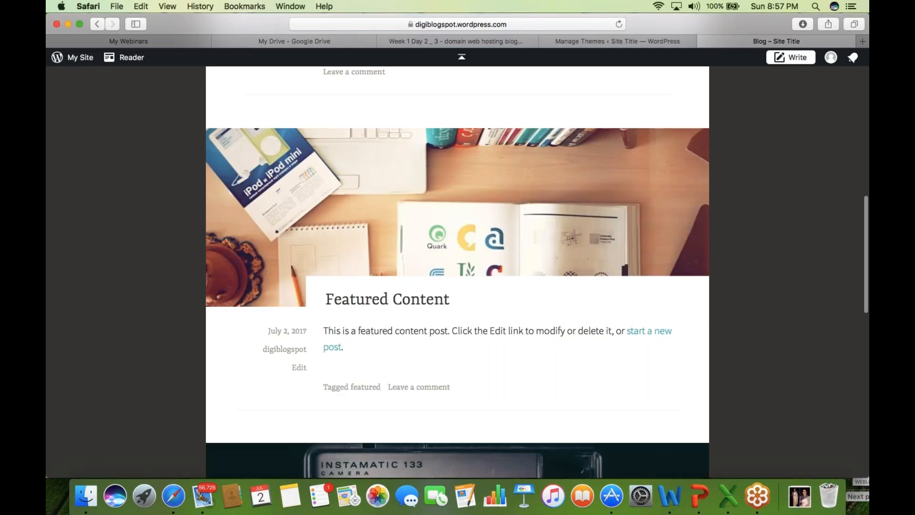
- Read through the Featured Content post, then return to the Themes page
{"action": "left_click", "coordinate": [394, 301]}
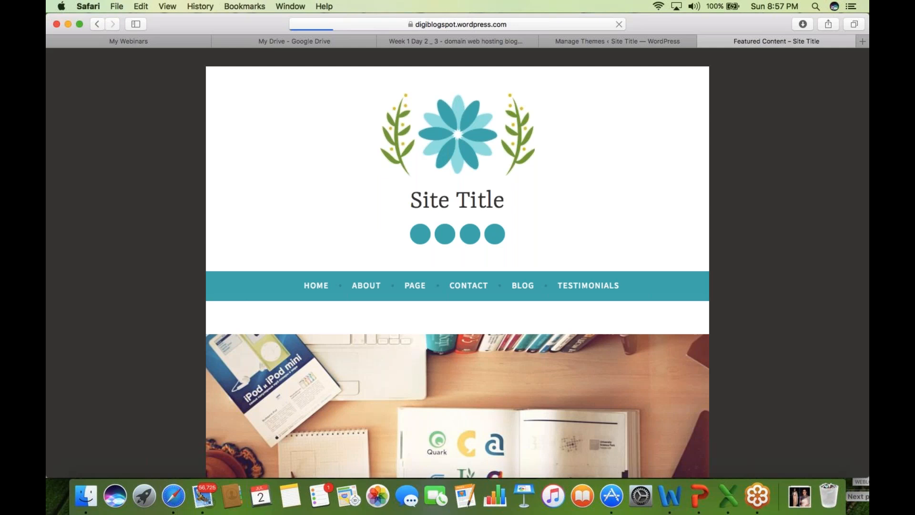
{"action": "scroll", "coordinate": [458, 272], "scroll_direction": "down", "scroll_amount": 3}
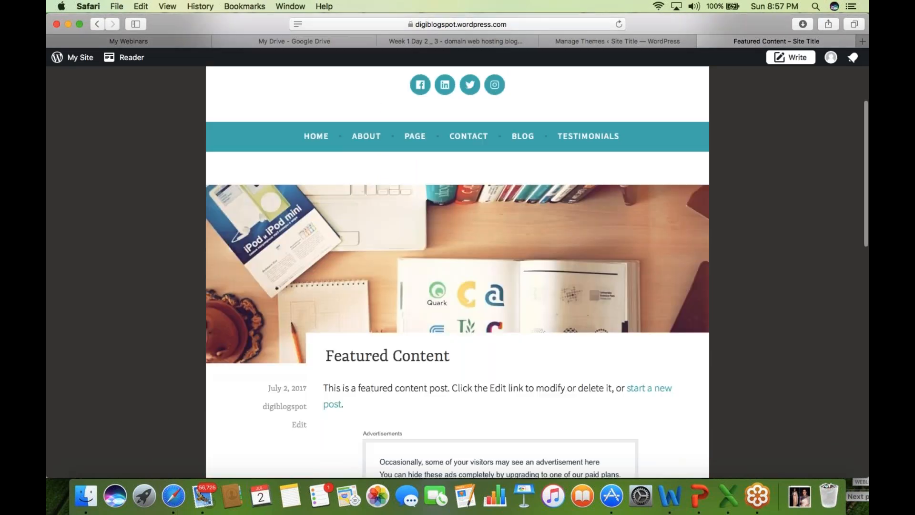
{"action": "scroll", "coordinate": [458, 271], "scroll_direction": "down", "scroll_amount": 7}
{"action": "scroll", "coordinate": [458, 271], "scroll_direction": "down", "scroll_amount": 4}
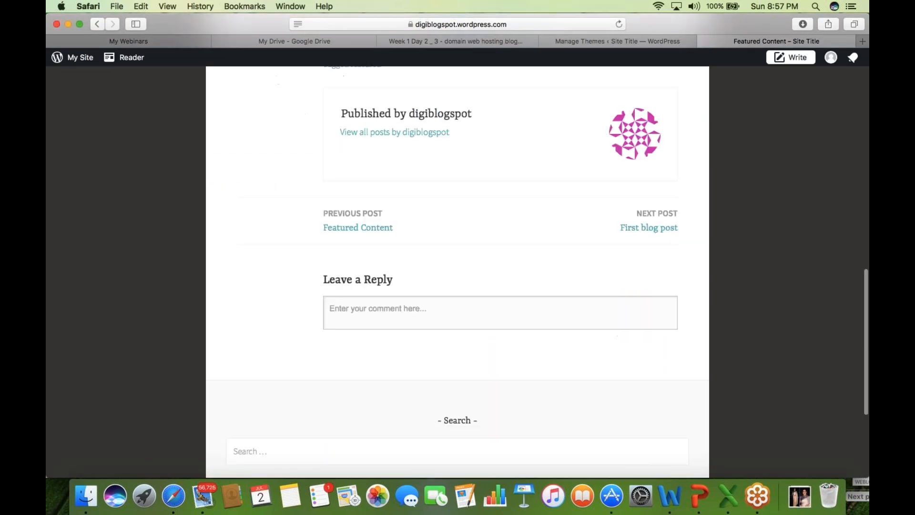
{"action": "left_click", "coordinate": [603, 41]}
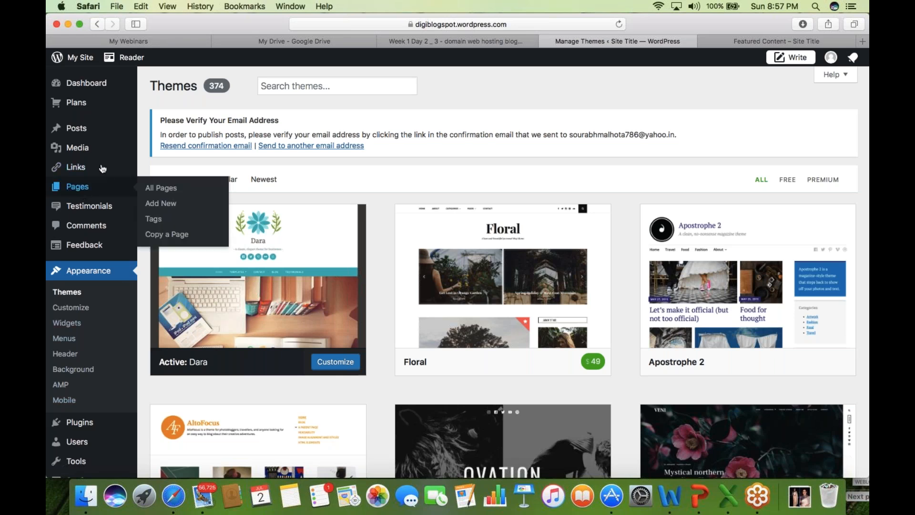
{"action": "mouse_move", "coordinate": [91, 129]}
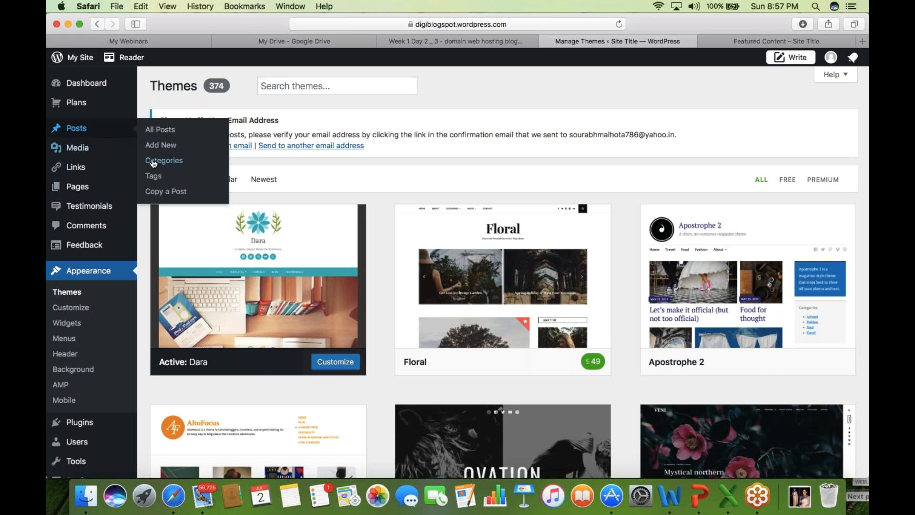
{"action": "mouse_move", "coordinate": [92, 190]}
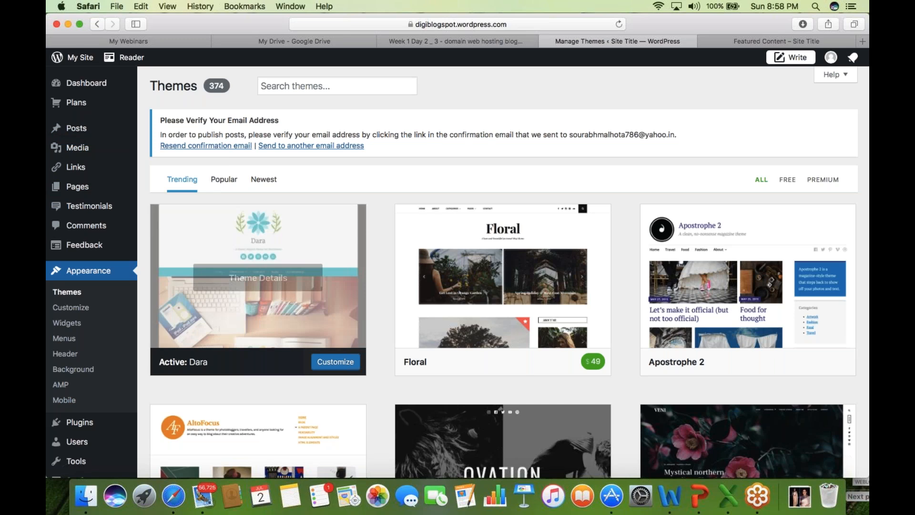
{"action": "left_click", "coordinate": [781, 42]}
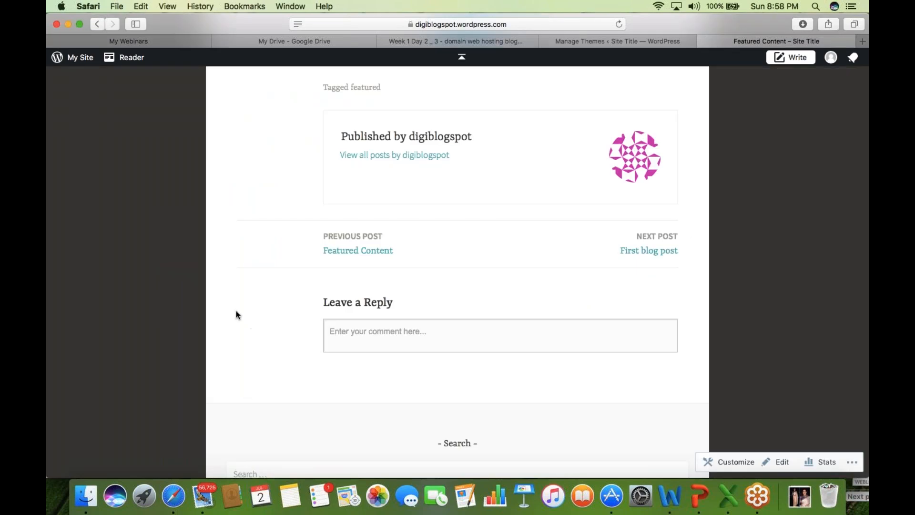
{"action": "scroll", "coordinate": [237, 314], "scroll_direction": "up", "scroll_amount": 5}
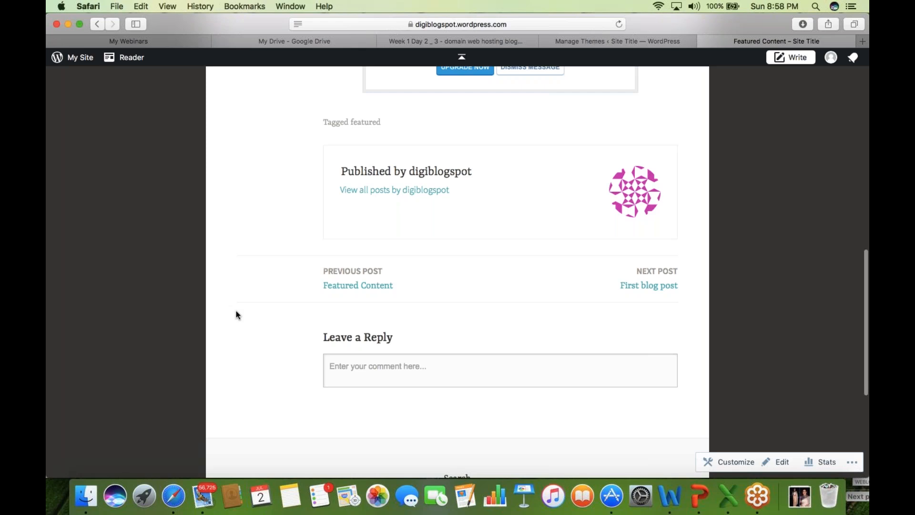
{"action": "scroll", "coordinate": [237, 315], "scroll_direction": "up", "scroll_amount": 2}
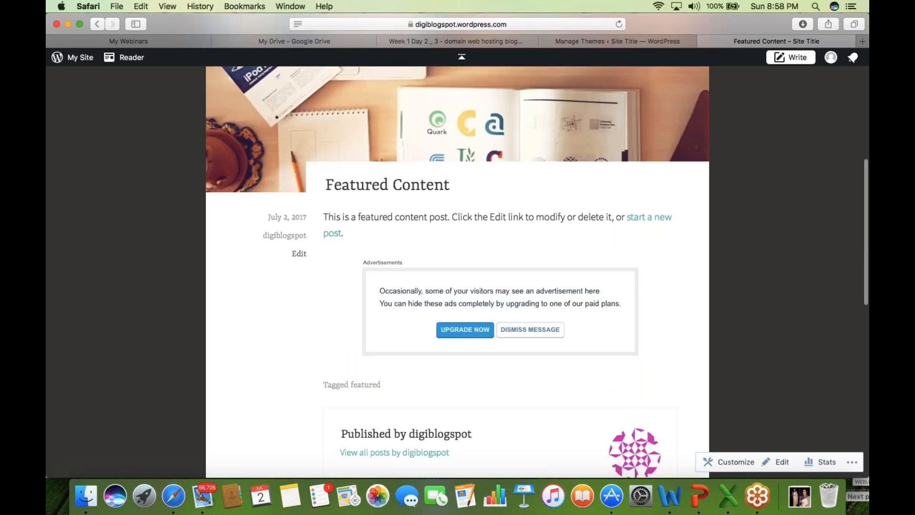
{"action": "triple_click", "coordinate": [378, 246]}
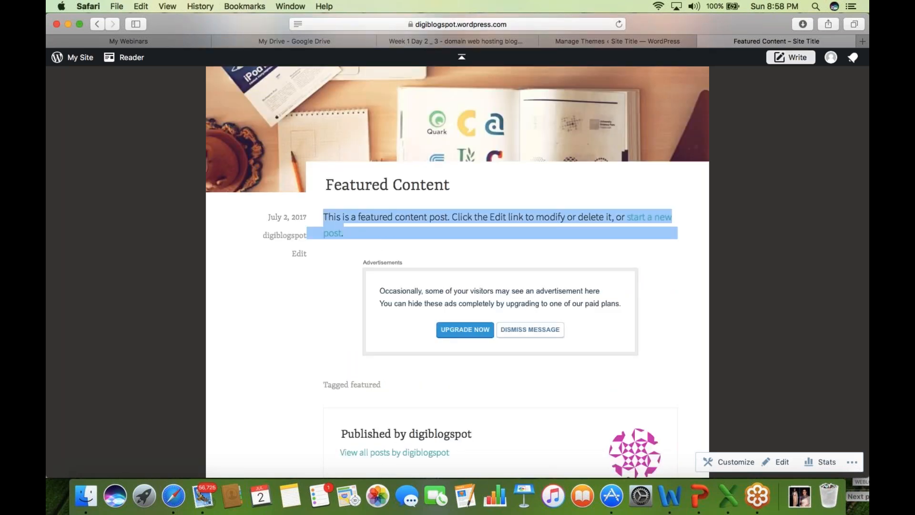
{"action": "left_click", "coordinate": [651, 43]}
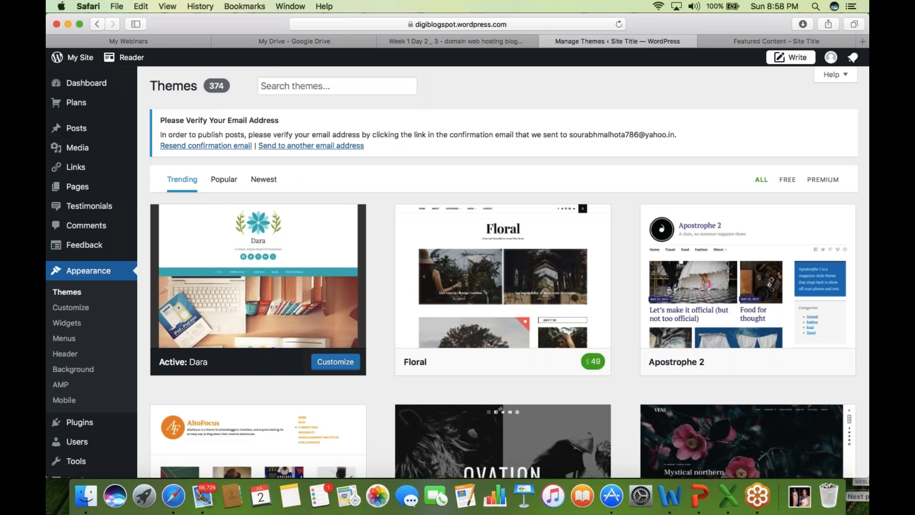
- Go to the customizer's Site Identity settings and start replacing the site logo
{"action": "left_click", "coordinate": [70, 307]}
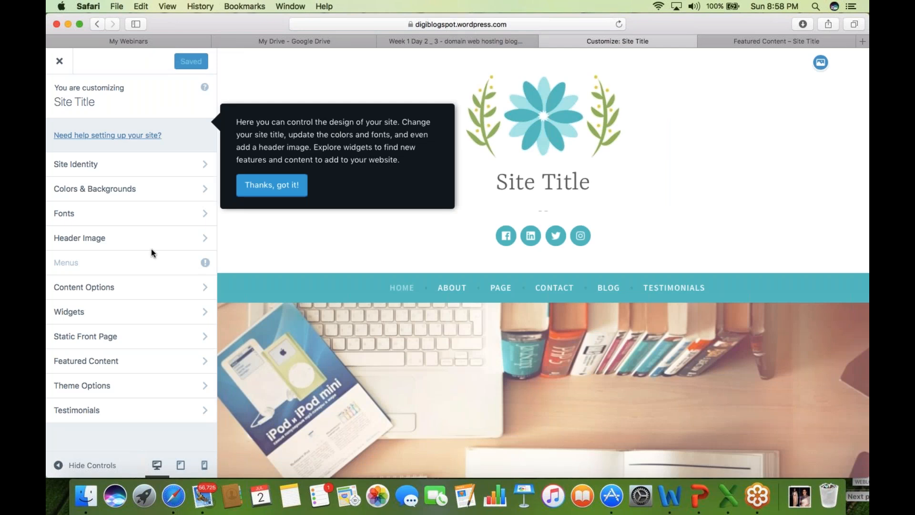
{"action": "left_click", "coordinate": [199, 165]}
{"action": "left_click", "coordinate": [199, 165]}
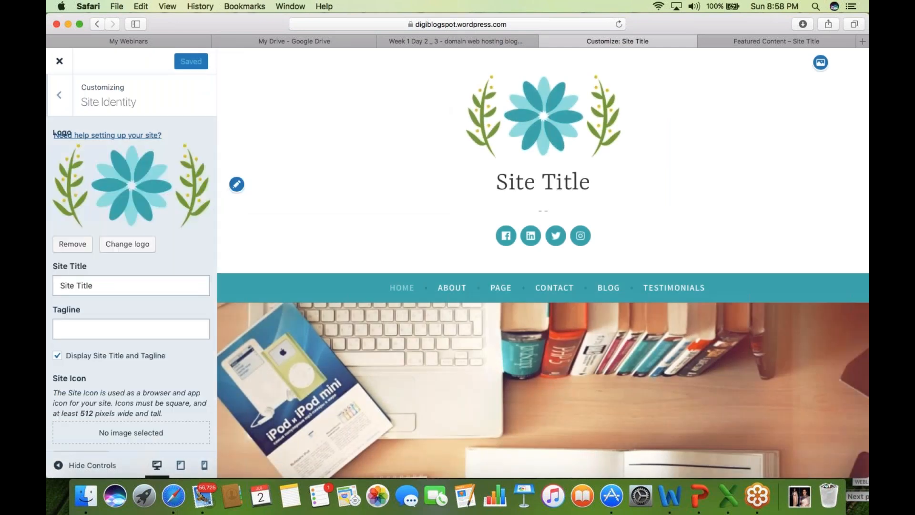
{"action": "left_click", "coordinate": [137, 247]}
- Look for a logo on the computer and in uploaded media, then return to the Featured Content post
{"action": "left_click", "coordinate": [457, 267]}
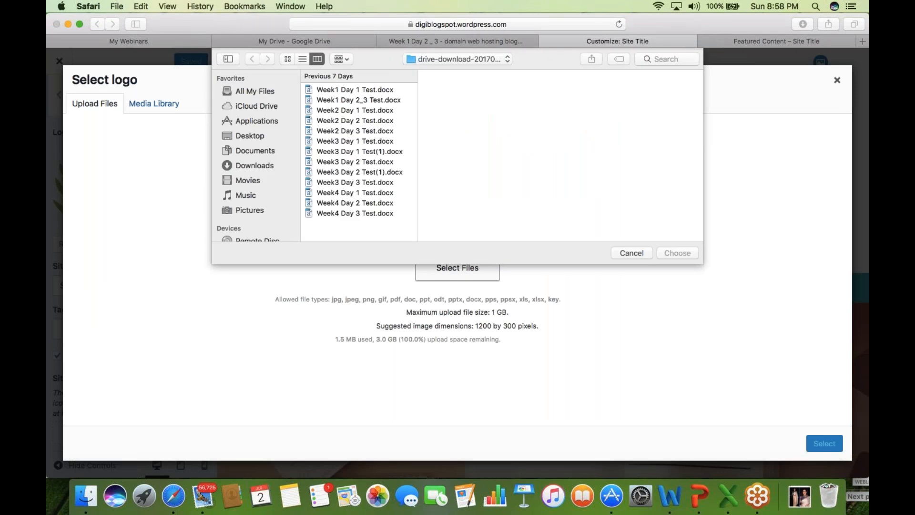
{"action": "left_click", "coordinate": [634, 254]}
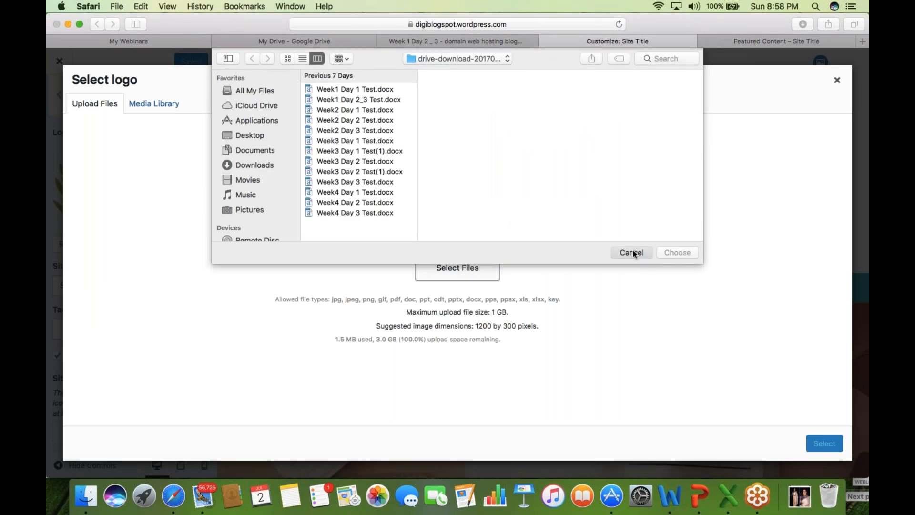
{"action": "left_click", "coordinate": [154, 105]}
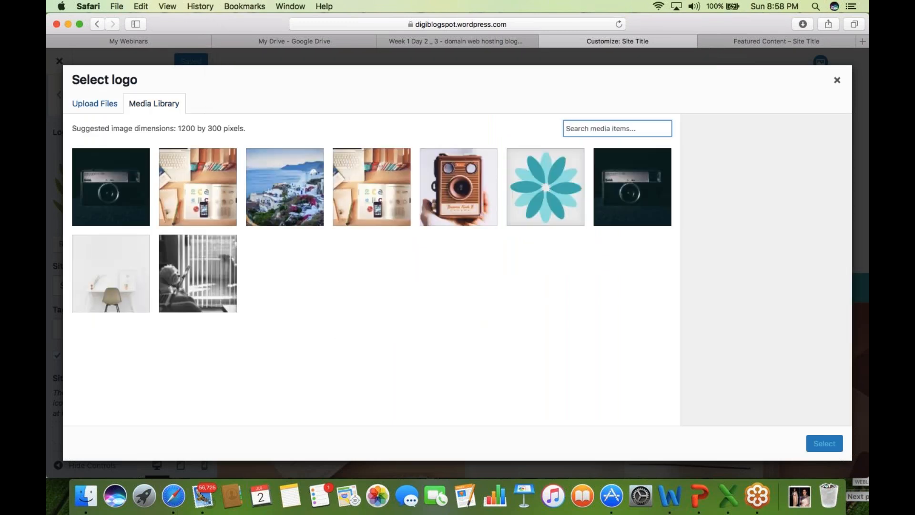
{"action": "left_click", "coordinate": [99, 104]}
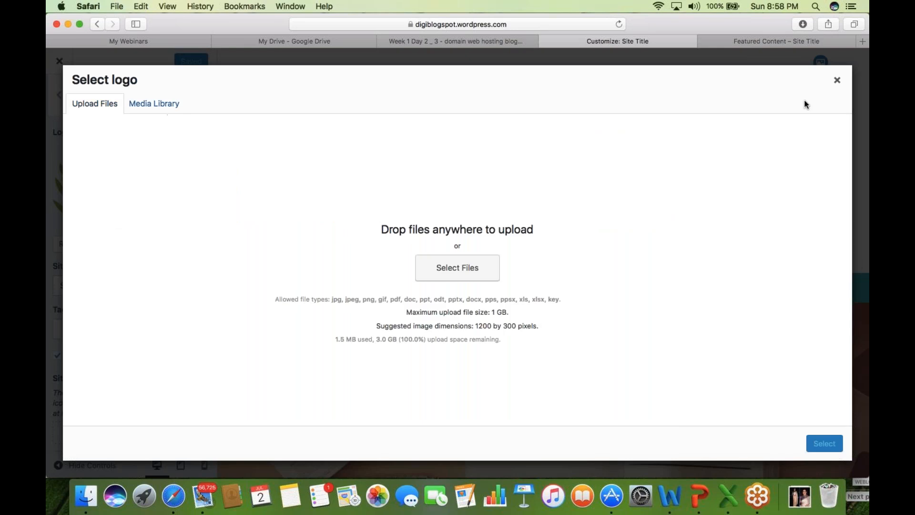
{"action": "left_click", "coordinate": [810, 40]}
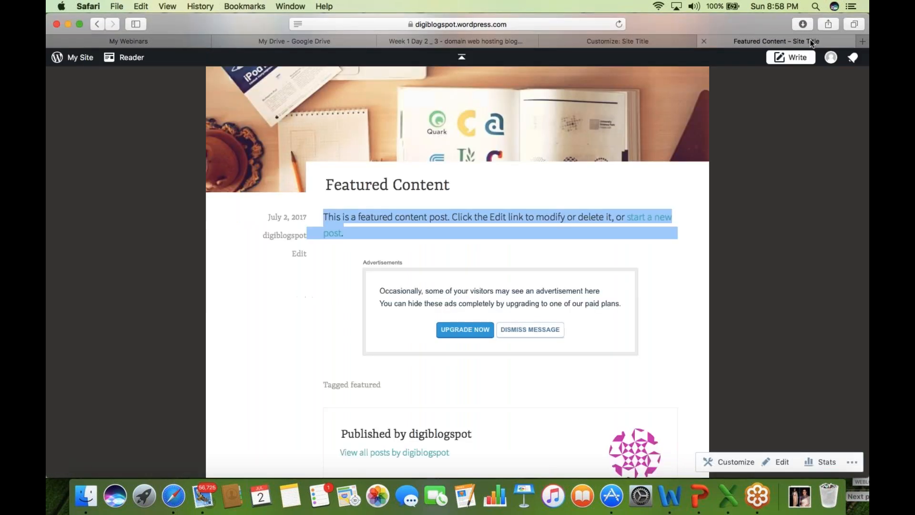
- Google 'free logo maker online free download' and go to the makelogoonlinefree.com Free Logo Maker site
{"action": "left_click", "coordinate": [863, 42]}
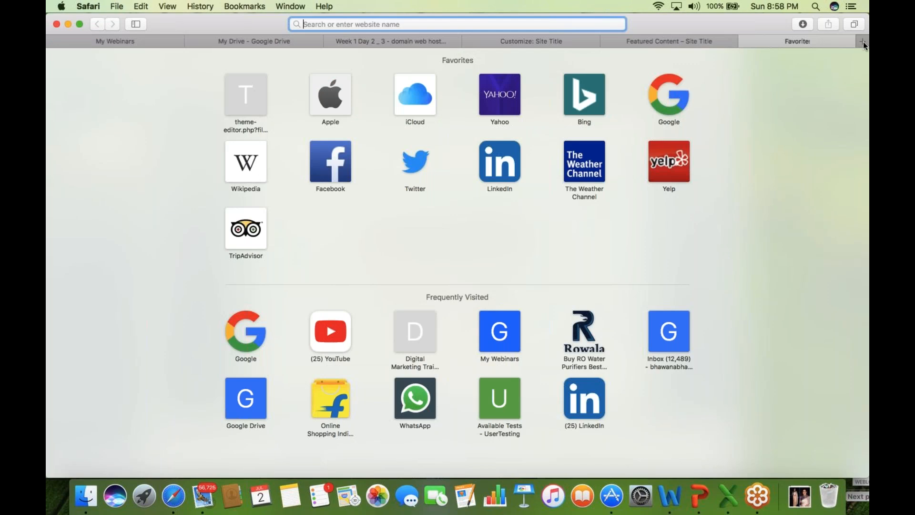
{"action": "left_click", "coordinate": [673, 87]}
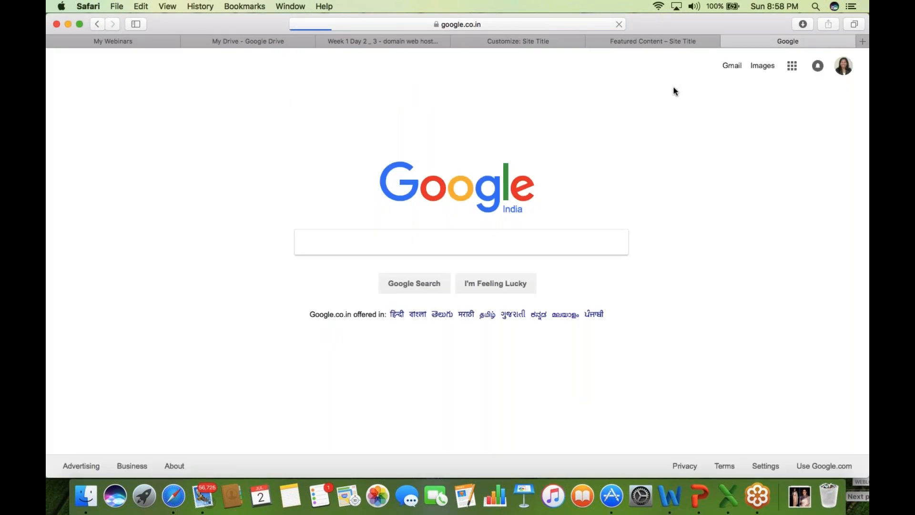
{"action": "left_click", "coordinate": [381, 243]}
{"action": "type", "text": "l"}
{"action": "key", "text": "BackSpace"}
{"action": "type", "text": "f"}
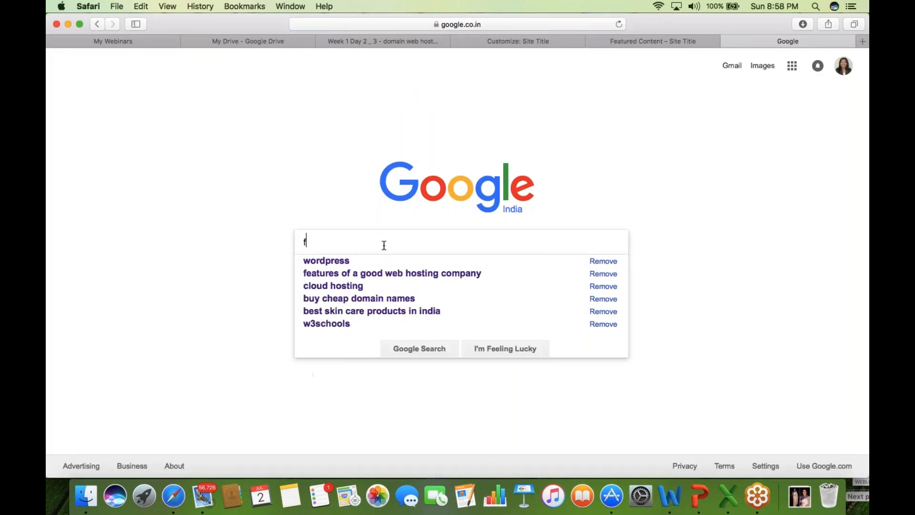
{"action": "type", "text": "ree lo"}
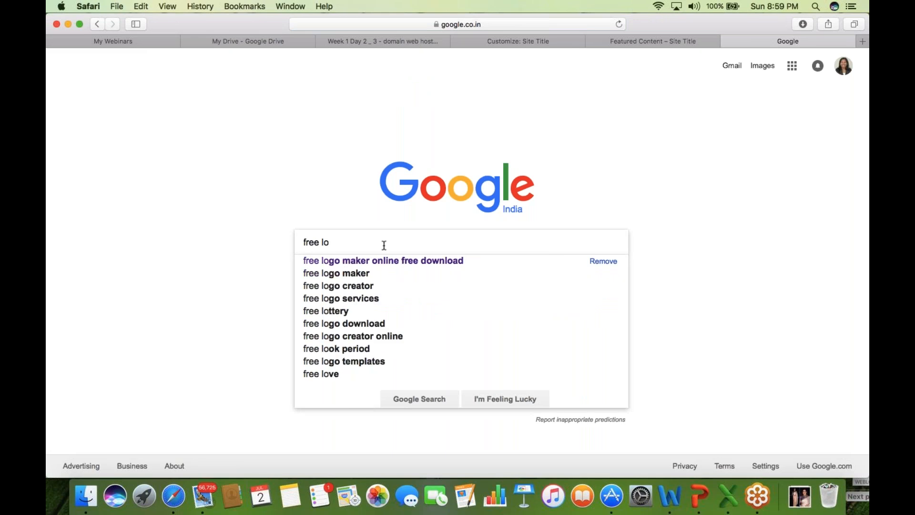
{"action": "key", "text": "Down"}
{"action": "key", "text": "Return"}
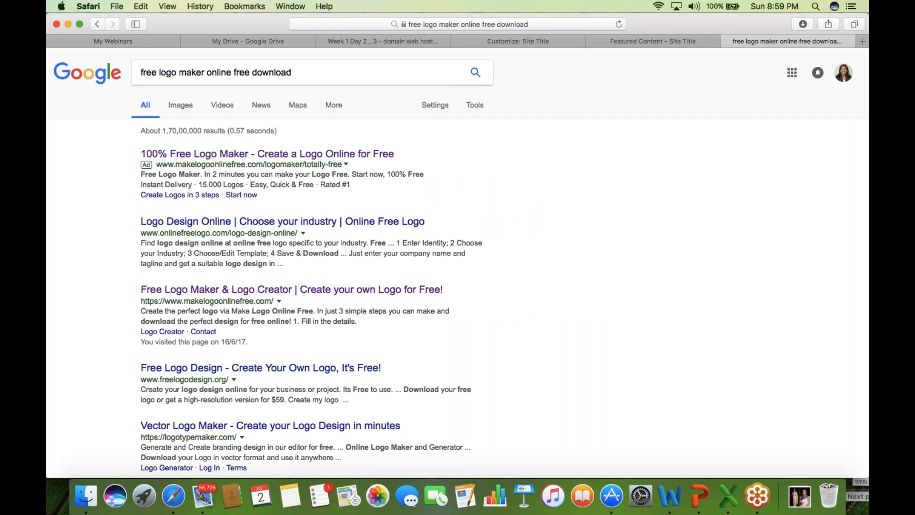
{"action": "left_click", "coordinate": [275, 291]}
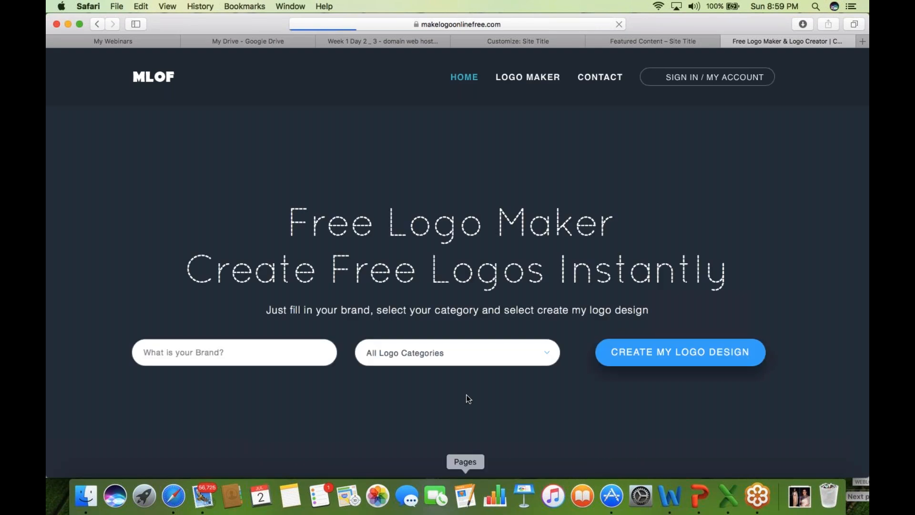
- Copy 'digiblogspot' from the WordPress address, paste it as the brand name, and generate logo designs
{"action": "left_click", "coordinate": [190, 358]}
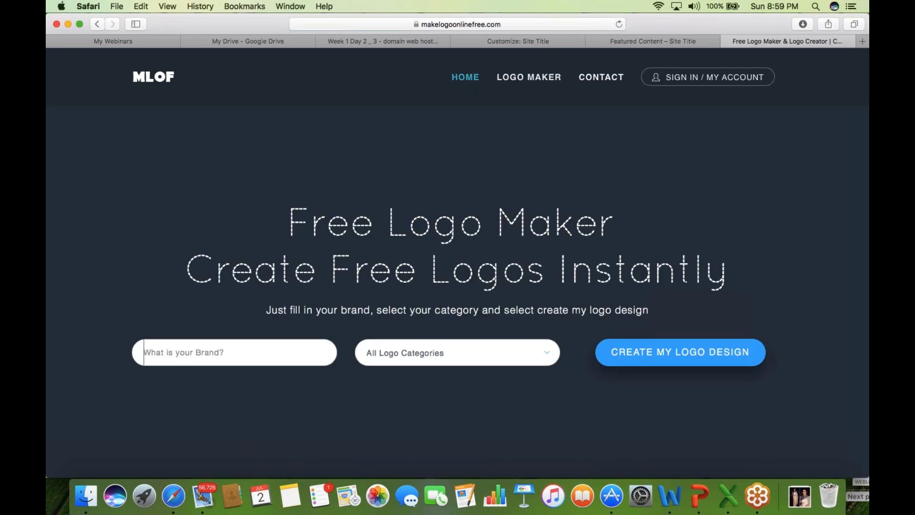
{"action": "left_click", "coordinate": [540, 41]}
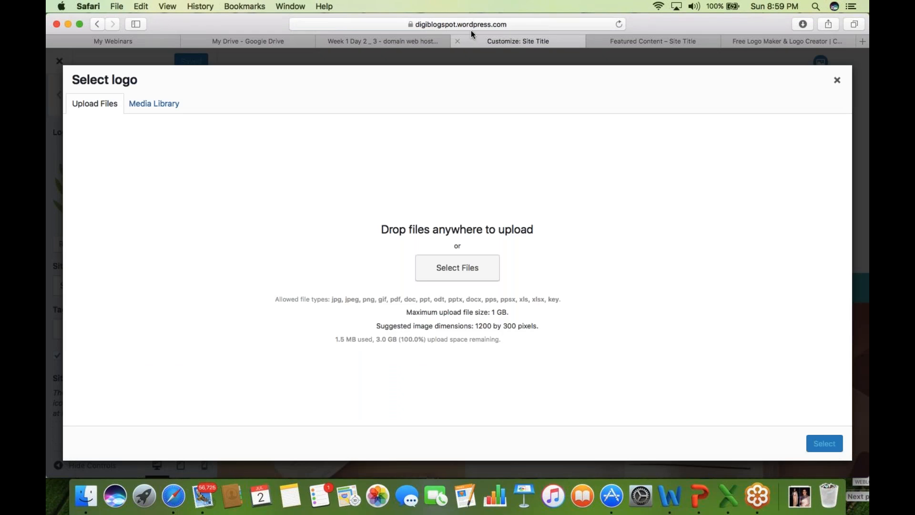
{"action": "left_click", "coordinate": [450, 24]}
{"action": "left_click", "coordinate": [359, 25]}
{"action": "left_click_drag", "start_coordinate": [367, 25], "coordinate": [331, 24]}
{"action": "key", "text": "super+c"}
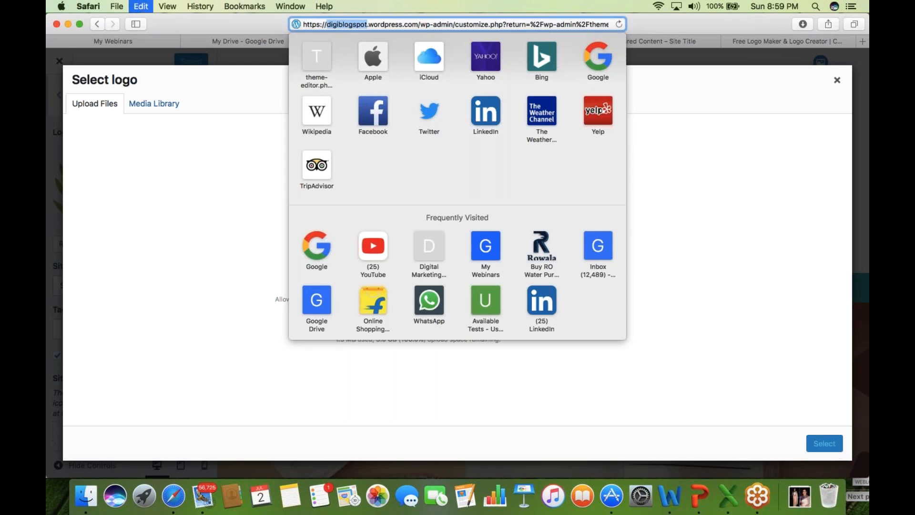
{"action": "left_click", "coordinate": [773, 42]}
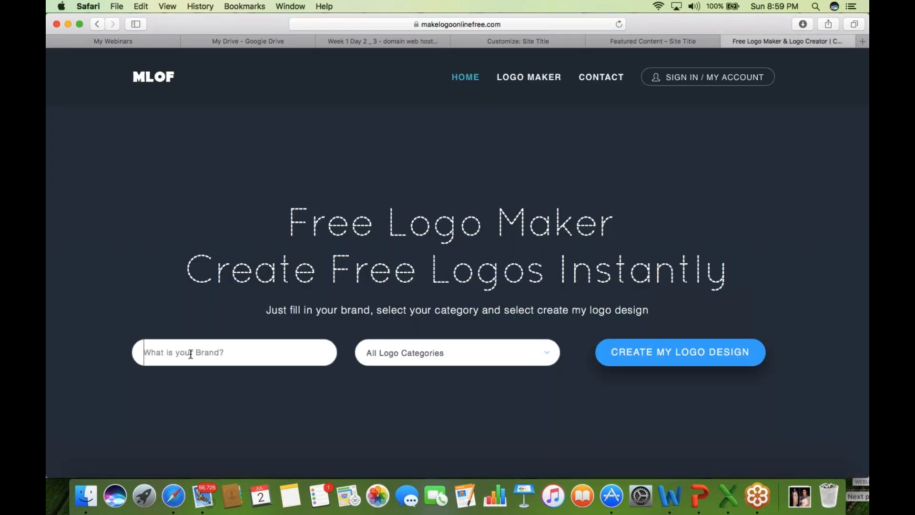
{"action": "key", "text": "super+v"}
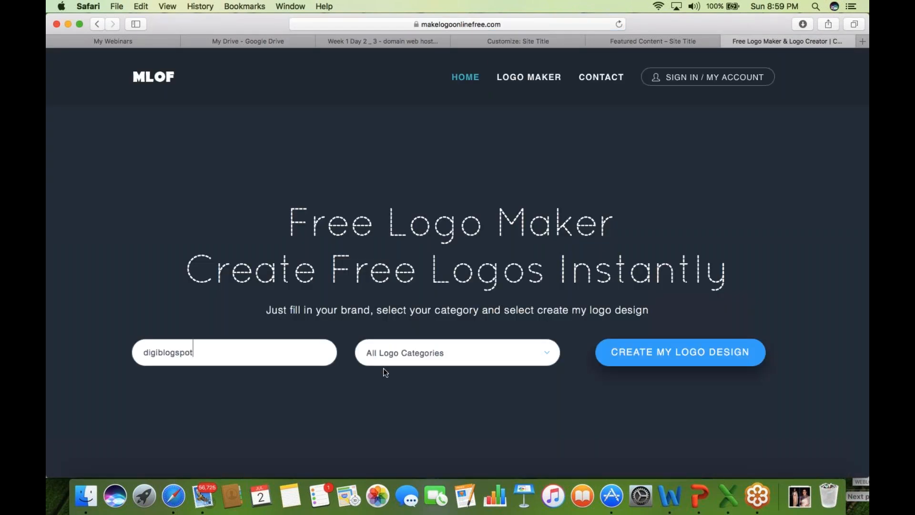
{"action": "left_click", "coordinate": [679, 352]}
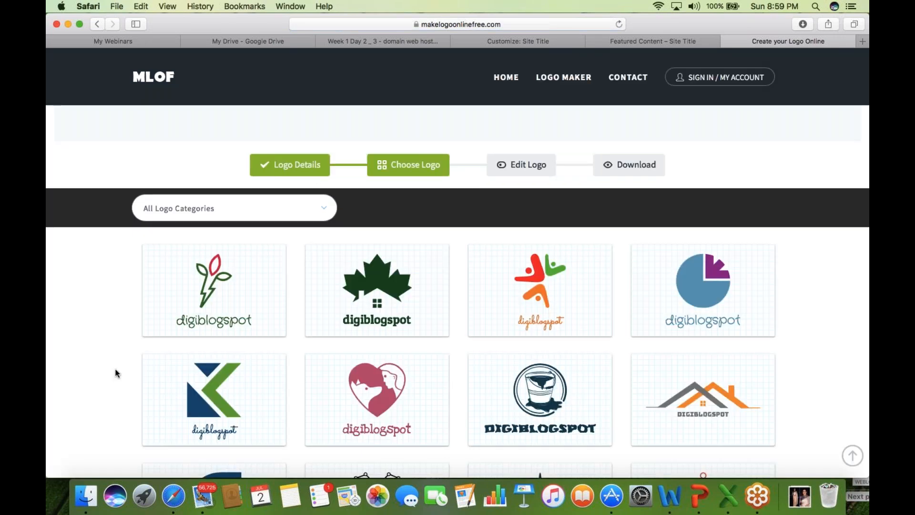
- Edit the green maple-leaf digiblogspot logo and try downloading it, which demands login or sign-up
{"action": "scroll", "coordinate": [118, 373], "scroll_direction": "down", "scroll_amount": 1}
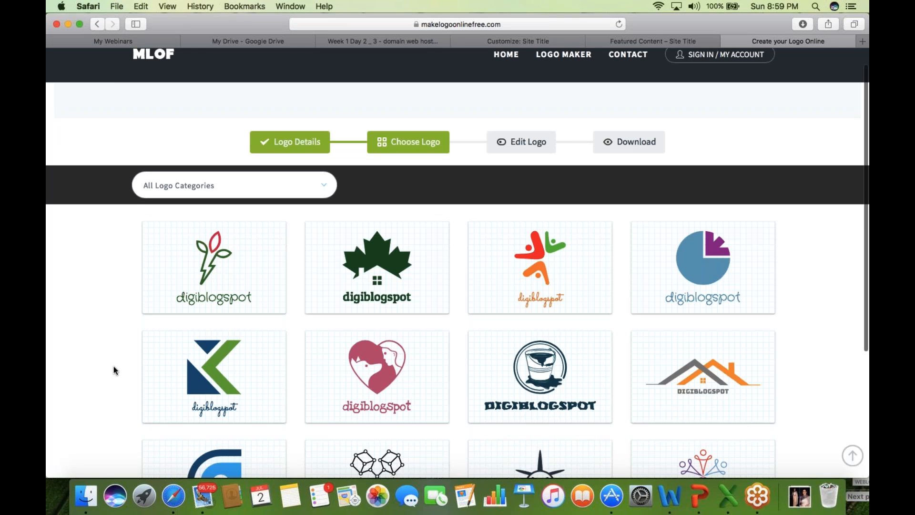
{"action": "scroll", "coordinate": [114, 370], "scroll_direction": "down", "scroll_amount": 5}
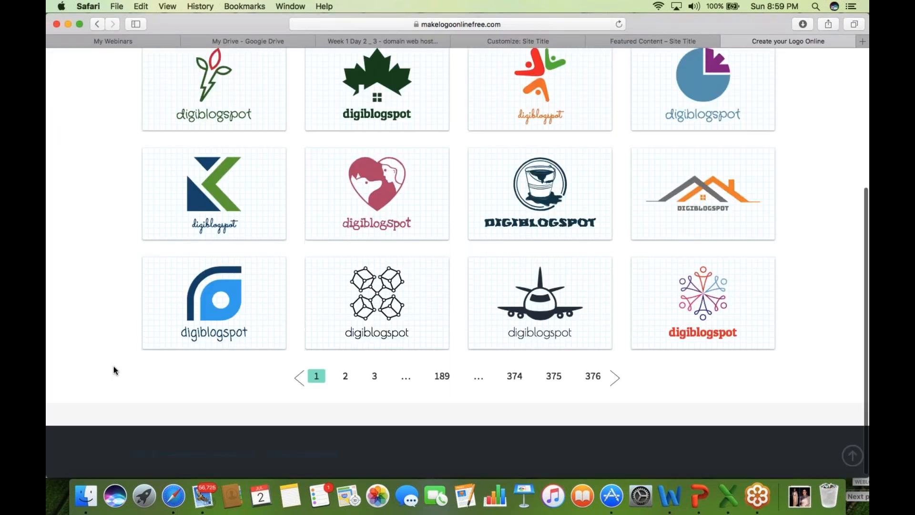
{"action": "scroll", "coordinate": [114, 370], "scroll_direction": "up", "scroll_amount": 1}
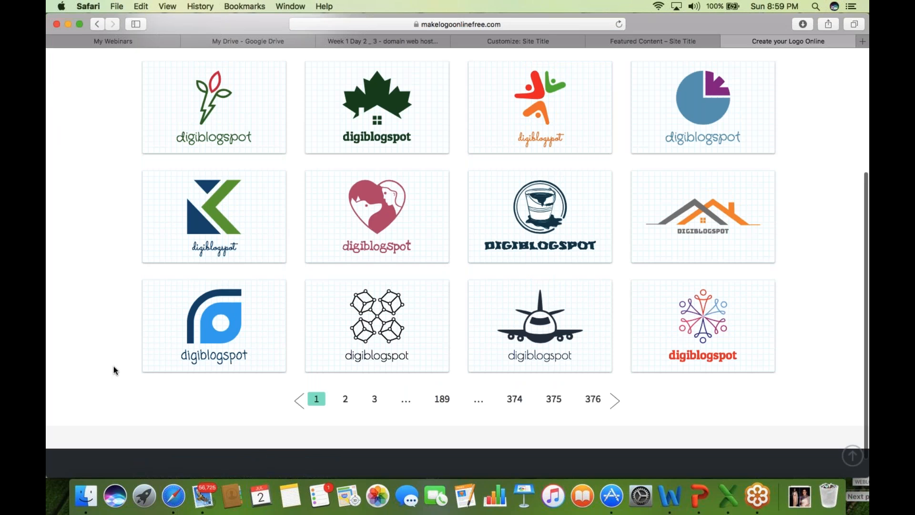
{"action": "scroll", "coordinate": [114, 369], "scroll_direction": "up", "scroll_amount": 3}
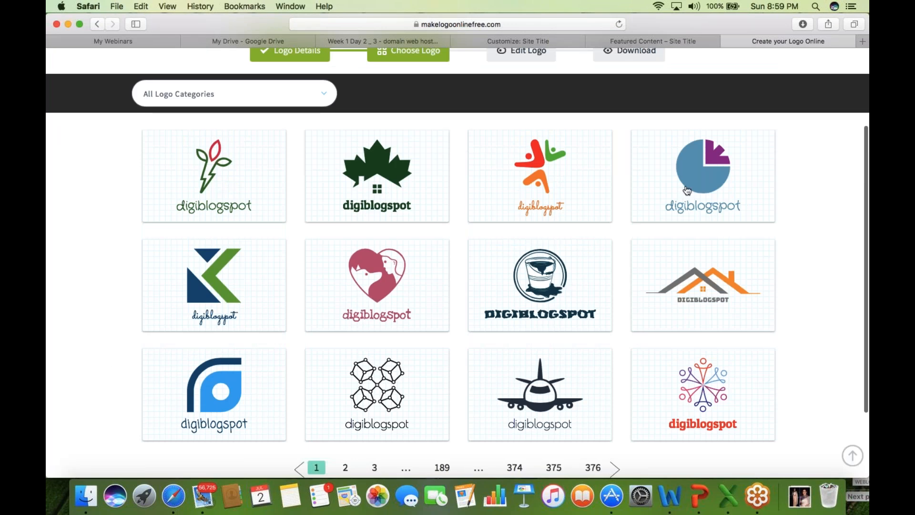
{"action": "left_click", "coordinate": [384, 186]}
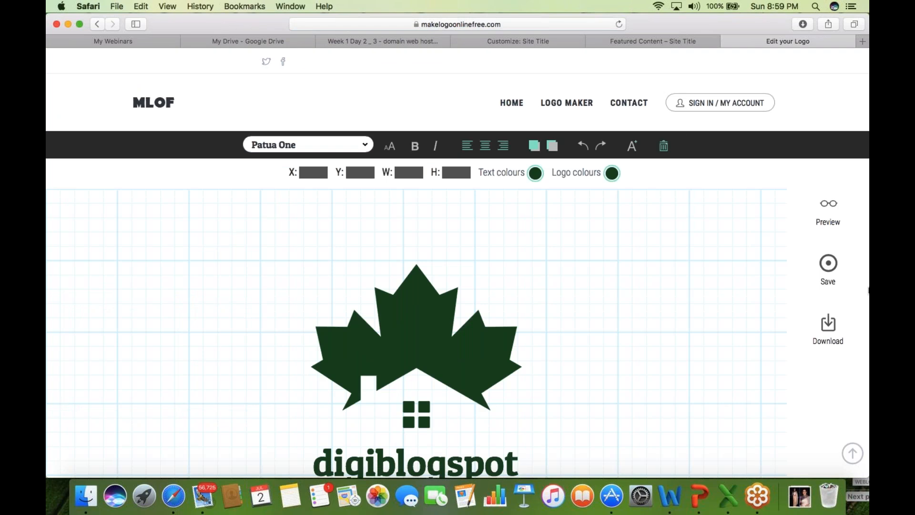
{"action": "left_click", "coordinate": [828, 326]}
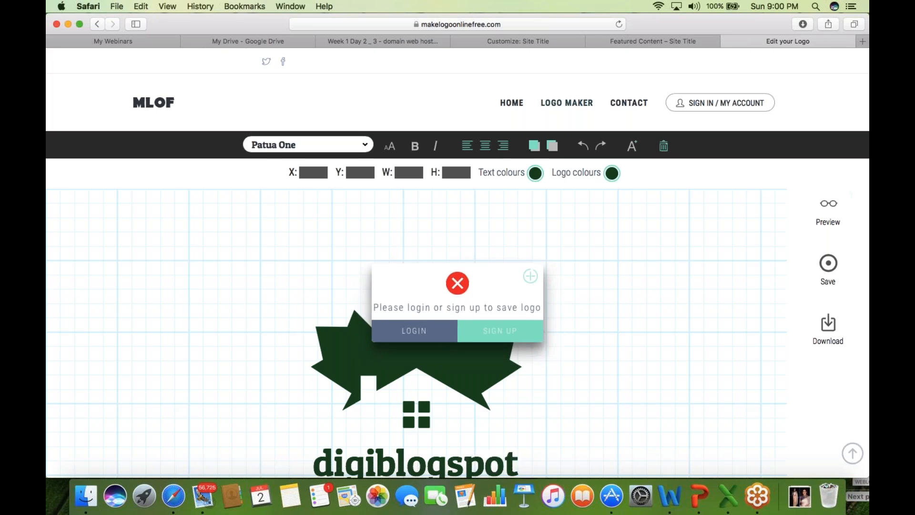
- Browse Downloads for a logo file, cancel, and close the Select logo dialog, keeping the flower logo
{"action": "left_click", "coordinate": [522, 44]}
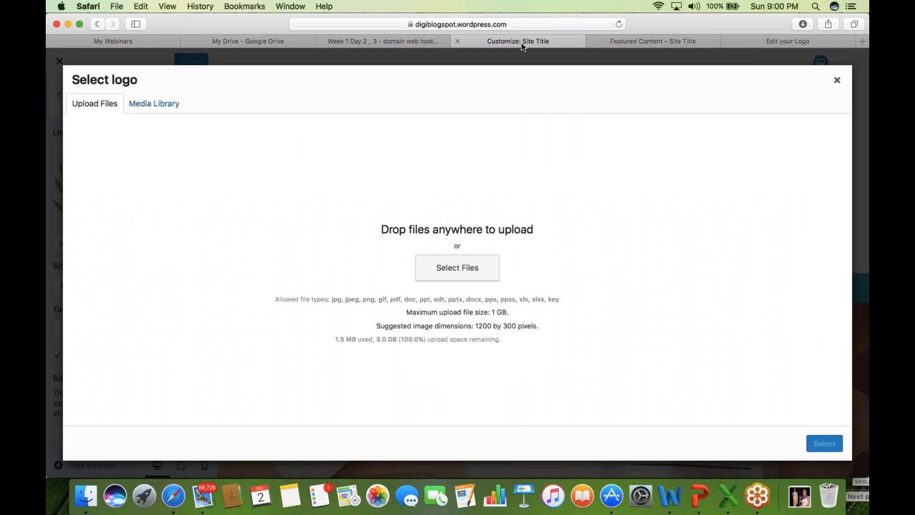
{"action": "left_click", "coordinate": [453, 274]}
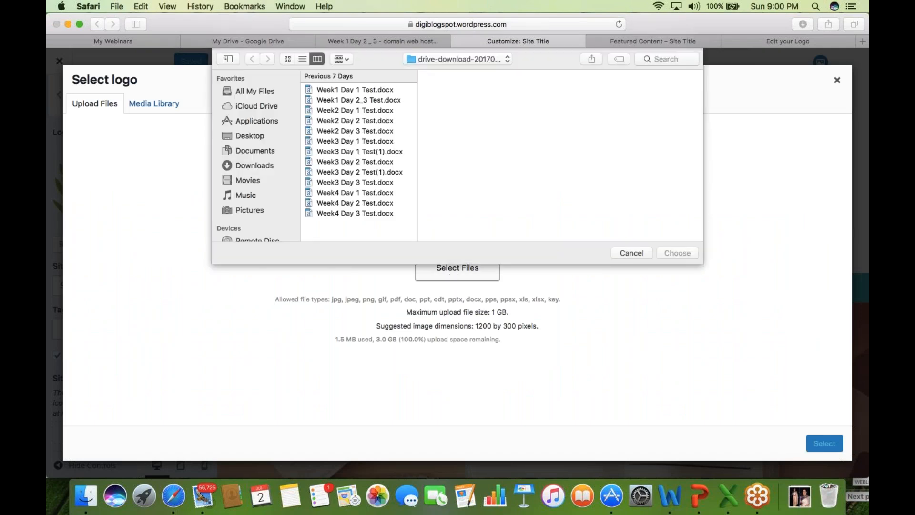
{"action": "left_click", "coordinate": [269, 166]}
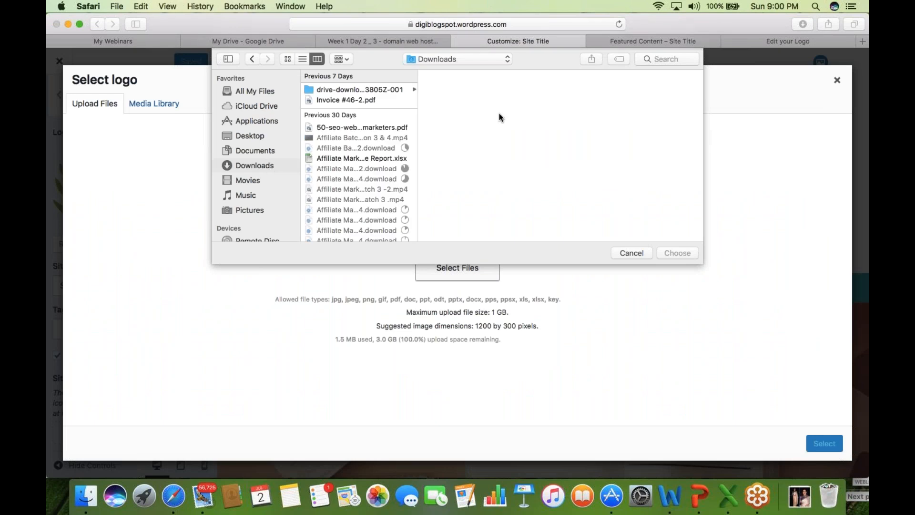
{"action": "left_click", "coordinate": [631, 253]}
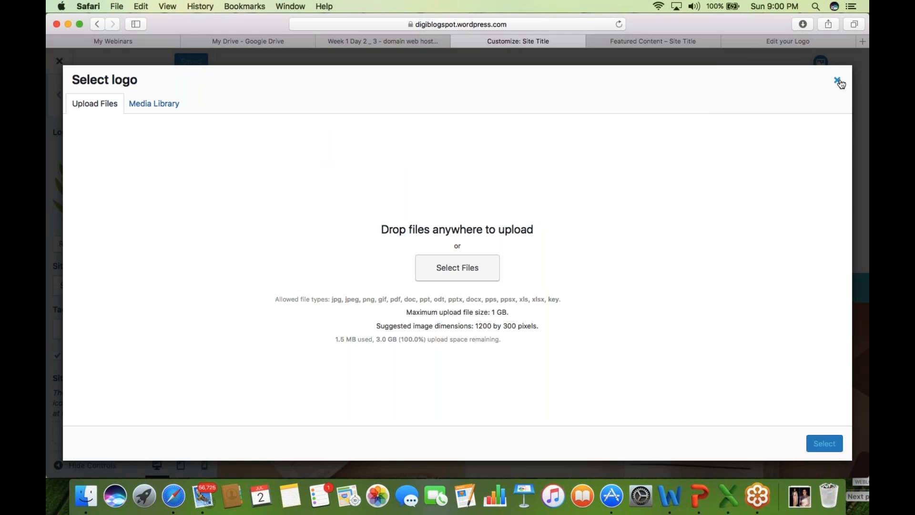
{"action": "left_click", "coordinate": [837, 81]}
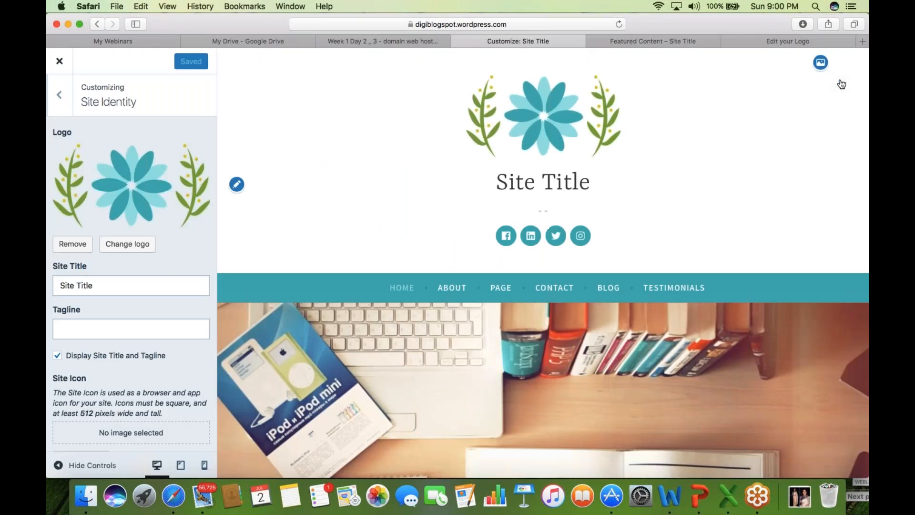
{"action": "left_click", "coordinate": [862, 154]}
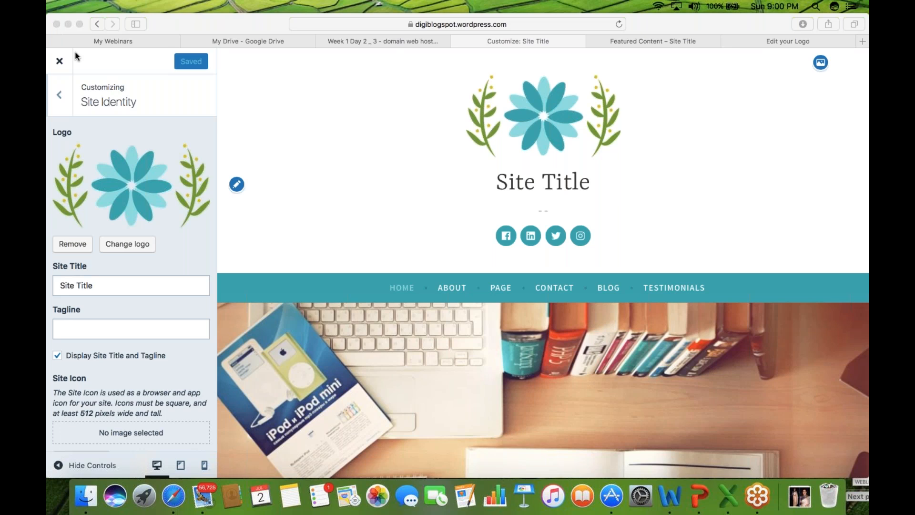
- Replace the Site Title with pasted 'digiblogspot', then fix the capitals to read 'Digi Blogspot'
{"action": "left_click", "coordinate": [109, 289]}
{"action": "left_click", "coordinate": [97, 288]}
{"action": "key", "text": "BackSpace"}
{"action": "key", "text": "BackSpace"}
{"action": "key", "text": "BackSpace"}
{"action": "key", "text": "BackSpace"}
{"action": "key", "text": "BackSpace"}
{"action": "key", "text": "BackSpace"}
{"action": "key", "text": "BackSpace"}
{"action": "key", "text": "BackSpace"}
{"action": "key", "text": "BackSpace"}
{"action": "key", "text": "BackSpace"}
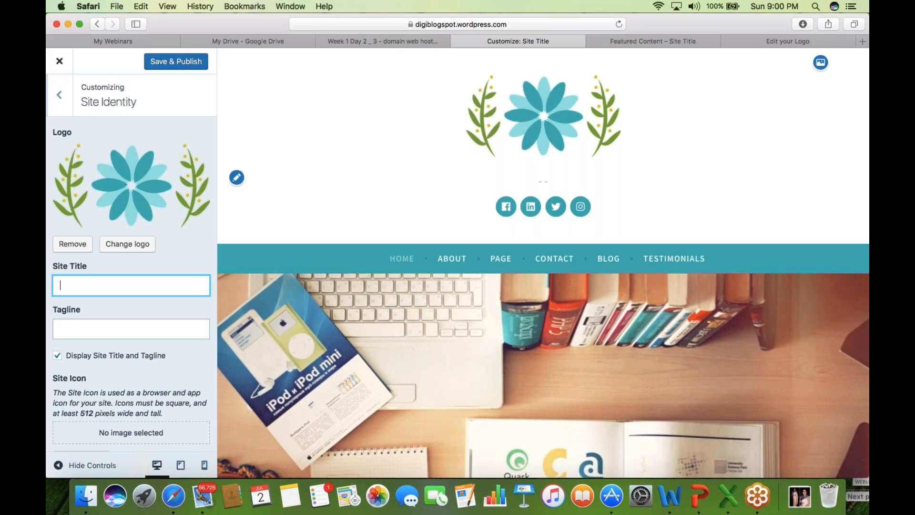
{"action": "key", "text": "super+v"}
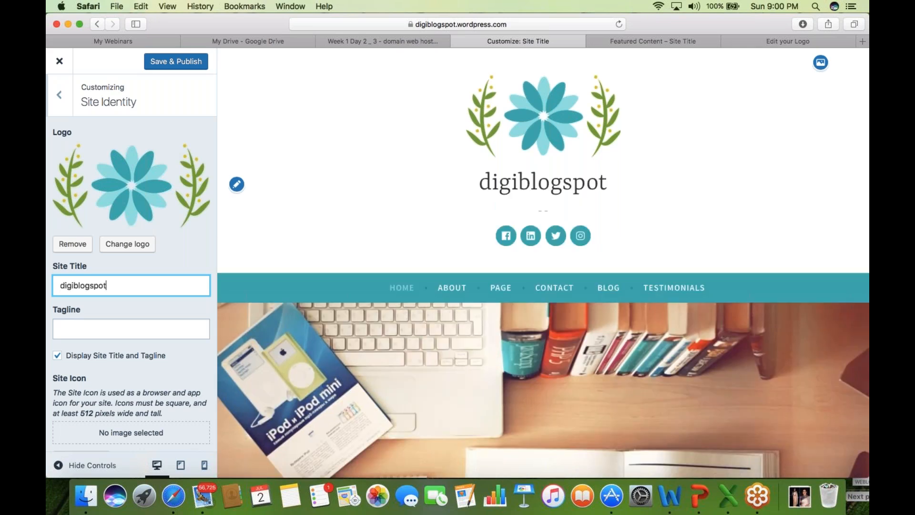
{"action": "type", "text": "D"}
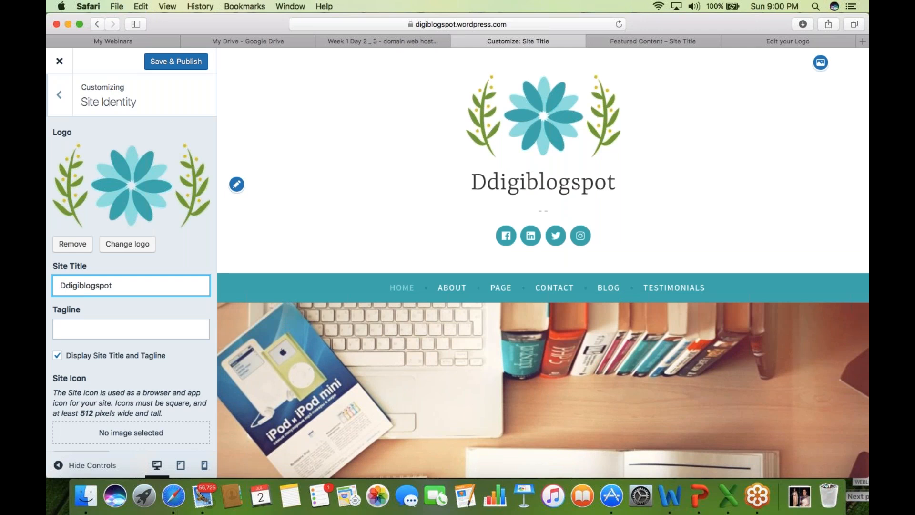
{"action": "key", "text": "BackSpace"}
{"action": "left_click", "coordinate": [75, 285]}
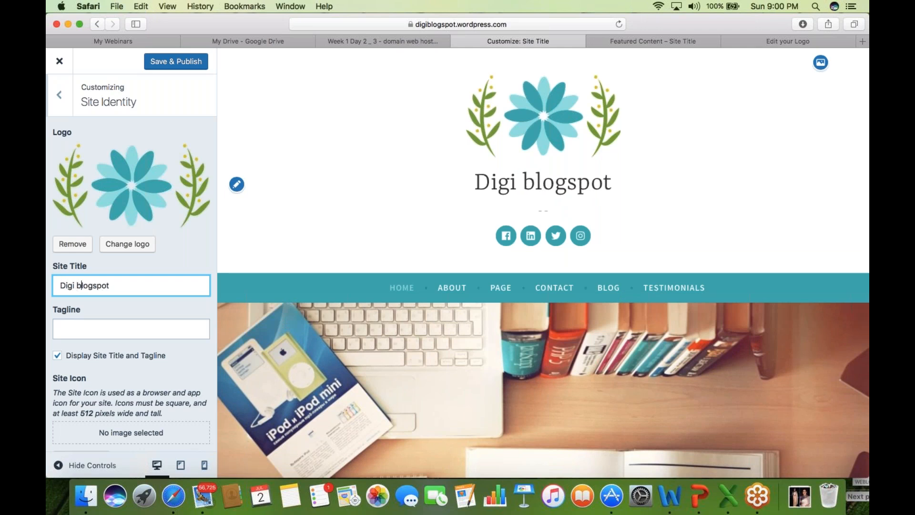
{"action": "type", "text": "B"}
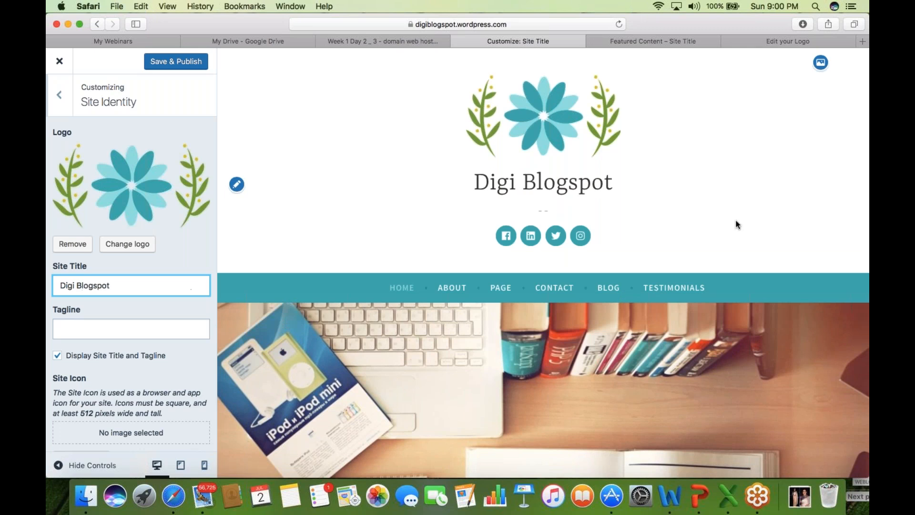
{"action": "left_click", "coordinate": [151, 330]}
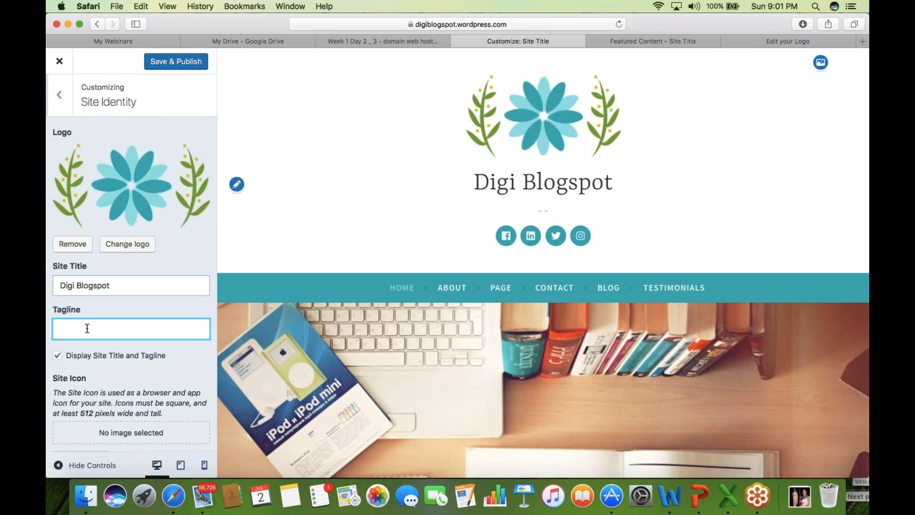
- Enter the tagline 'Digital Learning For All' and Save & Publish the title and tagline
{"action": "type", "text": "Digital Learning F"}
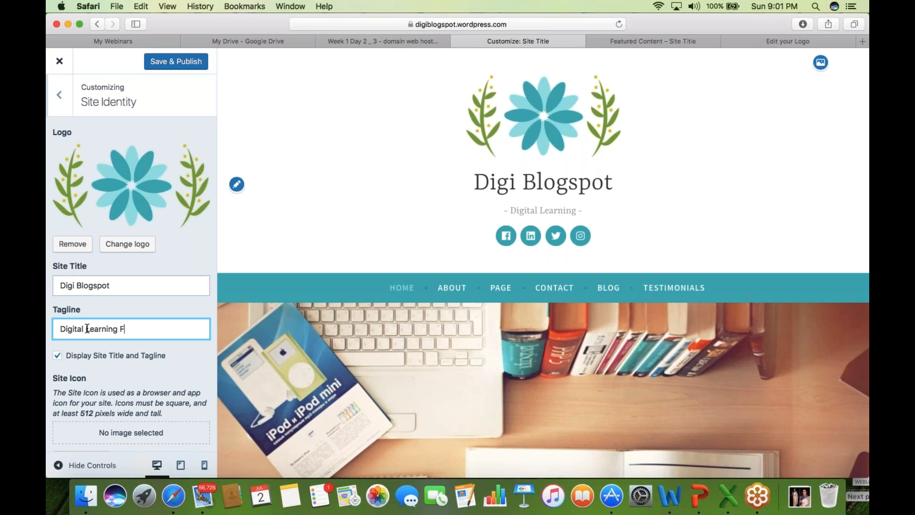
{"action": "type", "text": "or All"}
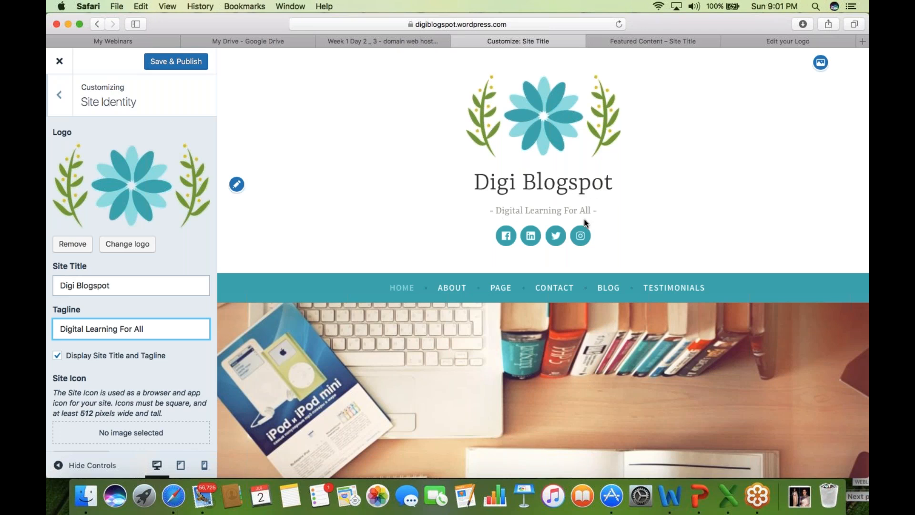
{"action": "left_click", "coordinate": [195, 61]}
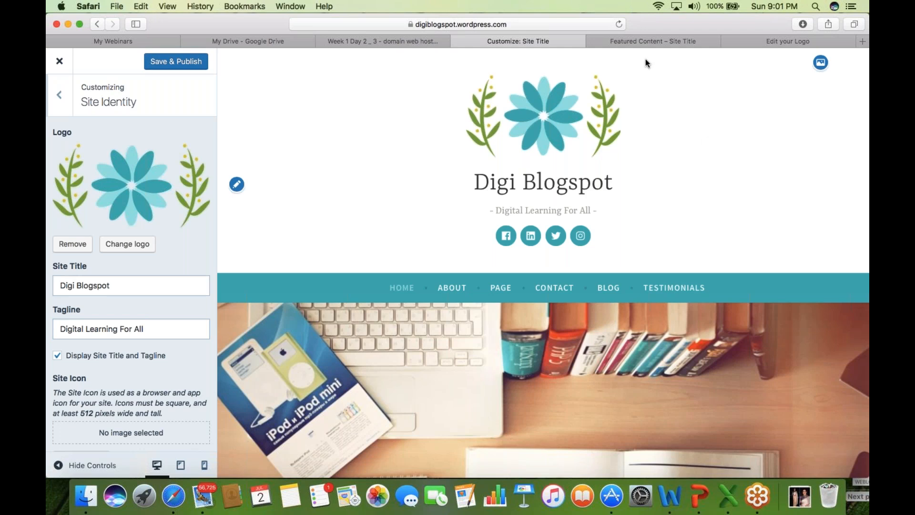
{"action": "left_click", "coordinate": [648, 42]}
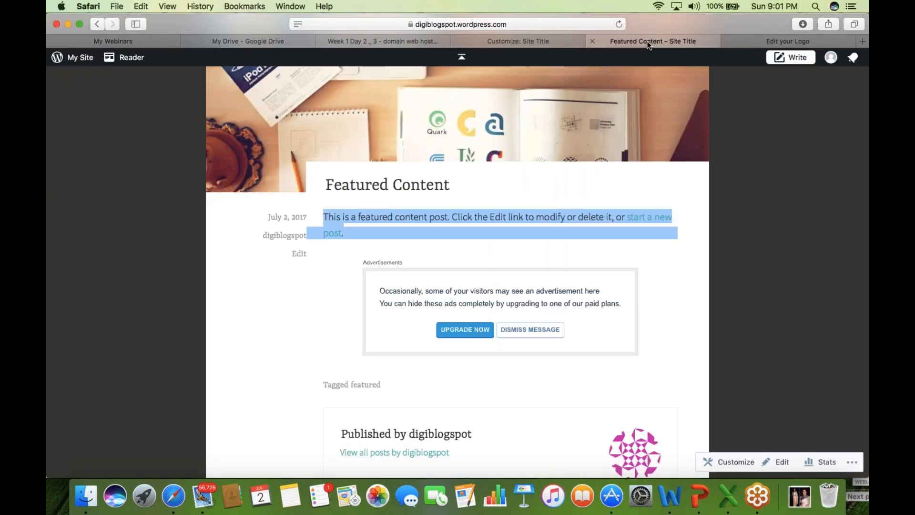
{"action": "left_click", "coordinate": [145, 290]}
{"action": "scroll", "coordinate": [143, 287], "scroll_direction": "up", "scroll_amount": 4}
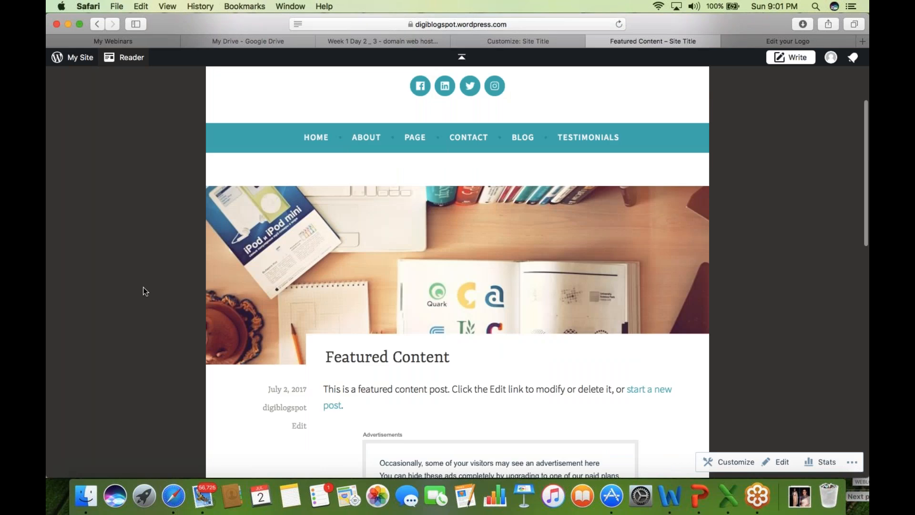
{"action": "scroll", "coordinate": [143, 287], "scroll_direction": "up", "scroll_amount": 4}
{"action": "left_click", "coordinate": [316, 285]}
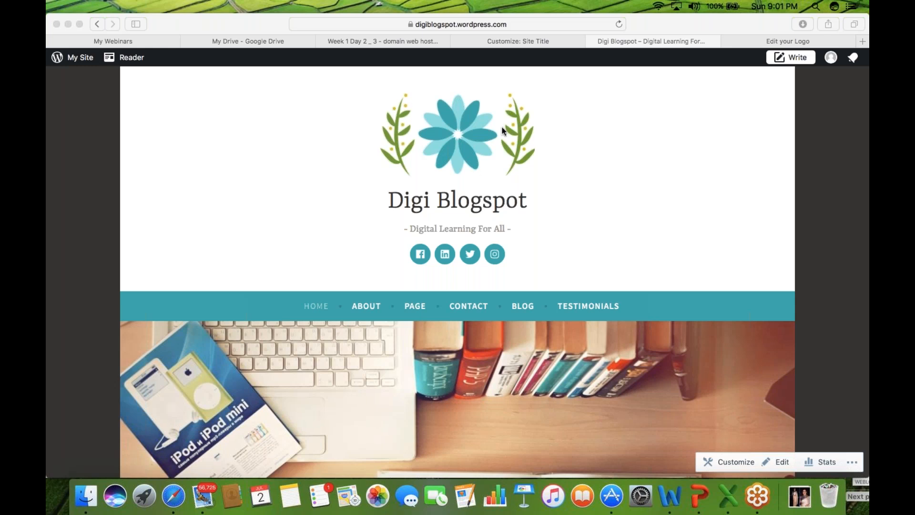
{"action": "left_click", "coordinate": [486, 206]}
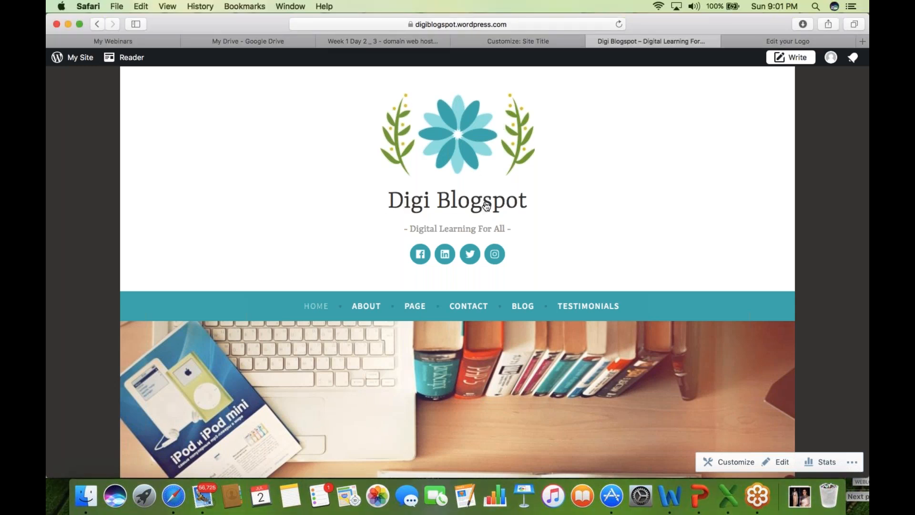
- In the customizer's Header Image section, begin adding a new image from the computer
{"action": "left_click", "coordinate": [537, 40]}
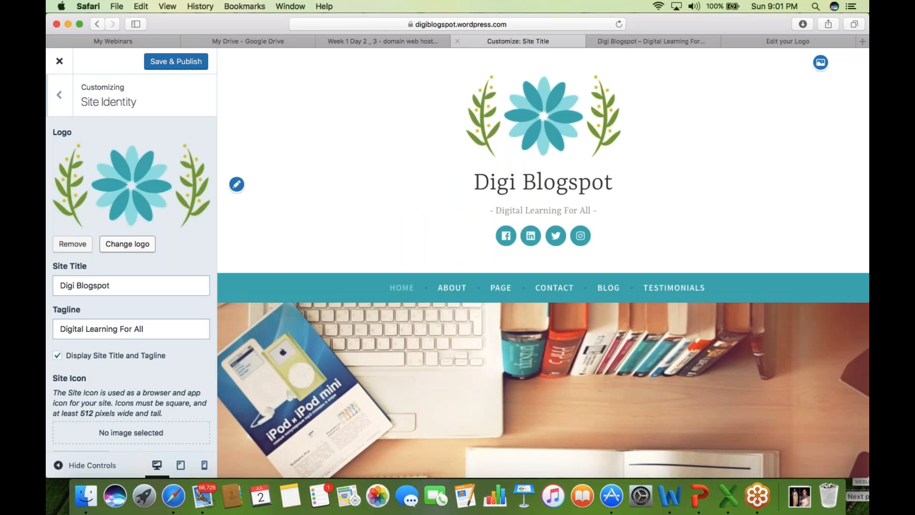
{"action": "left_click", "coordinate": [62, 107]}
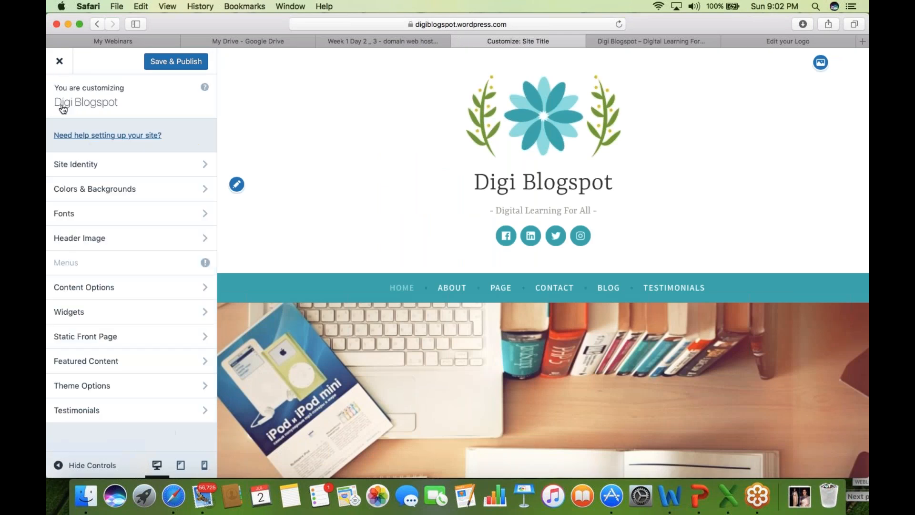
{"action": "left_click", "coordinate": [136, 190]}
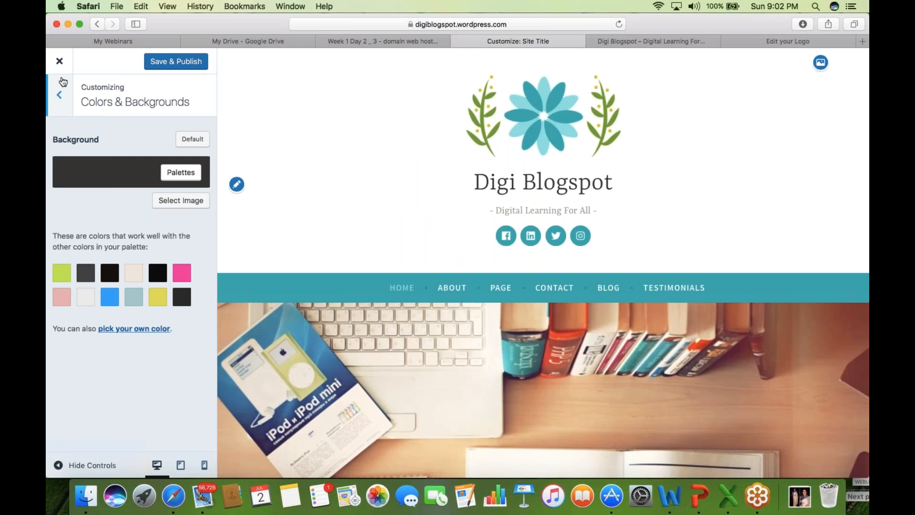
{"action": "left_click", "coordinate": [60, 111]}
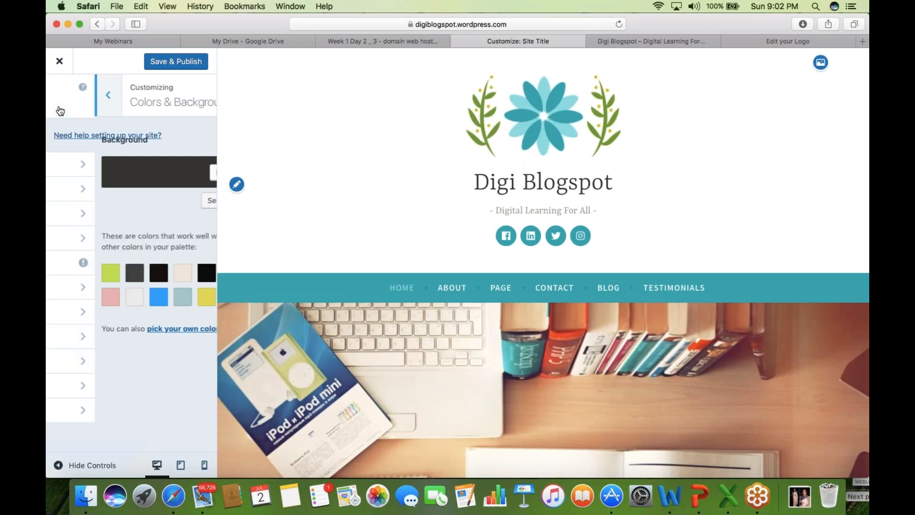
{"action": "left_click", "coordinate": [127, 242]}
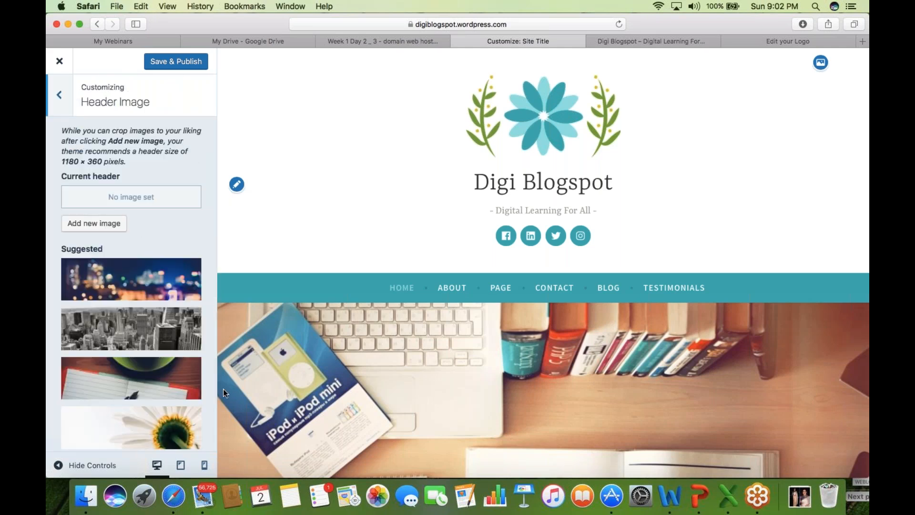
{"action": "left_click", "coordinate": [110, 224]}
{"action": "left_click", "coordinate": [457, 276]}
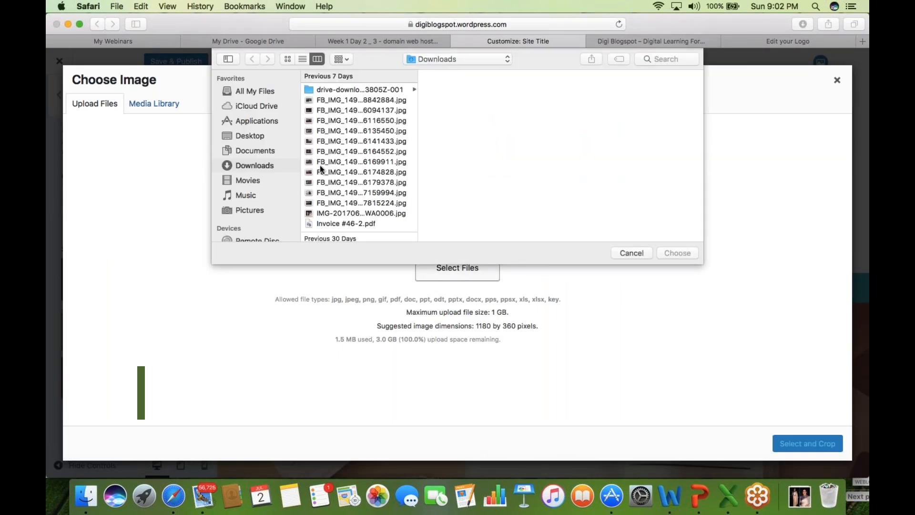
- Browse the Downloads folder, previewing the downloaded event photos
{"action": "left_click", "coordinate": [368, 90]}
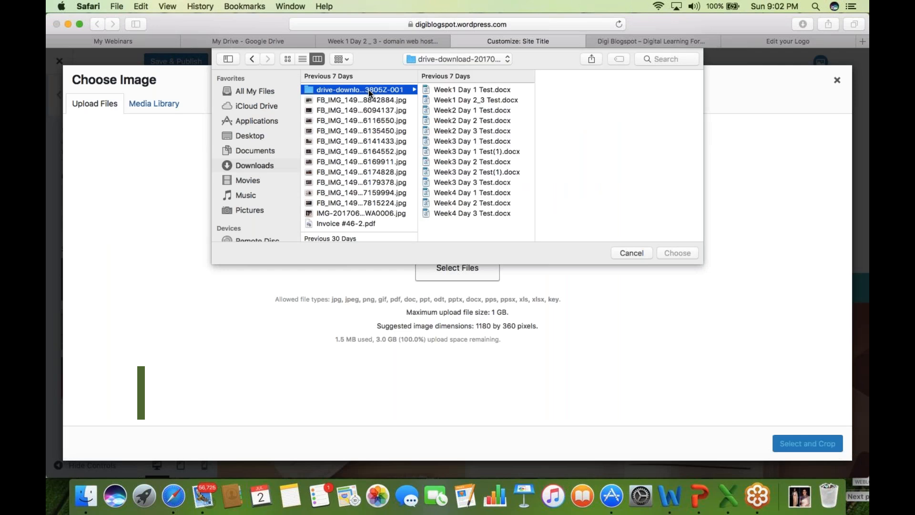
{"action": "left_click", "coordinate": [253, 169]}
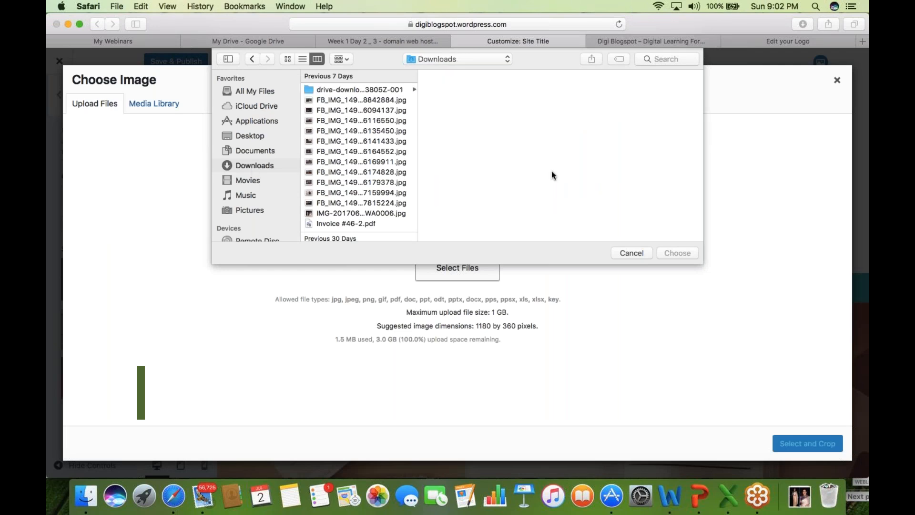
{"action": "left_click", "coordinate": [370, 101]}
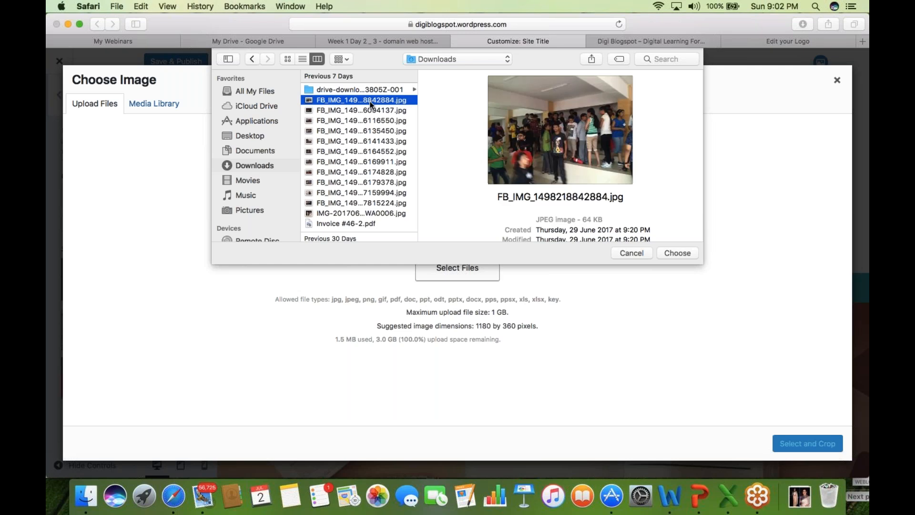
{"action": "key", "text": "Down"}
{"action": "key", "text": "Down"}
{"action": "key", "text": "Down"}
{"action": "key", "text": "Down"}
{"action": "key", "text": "Down"}
{"action": "key", "text": "Down"}
{"action": "key", "text": "Down"}
{"action": "key", "text": "Down"}
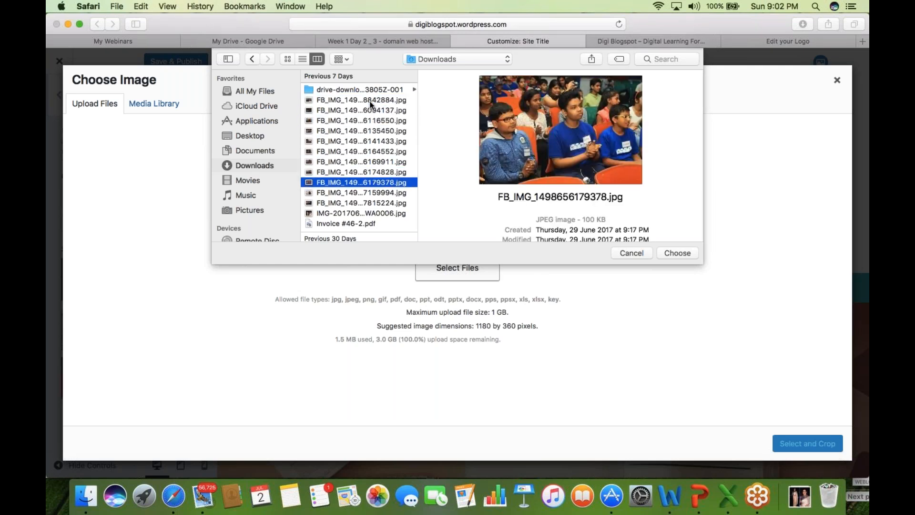
{"action": "key", "text": "Down"}
{"action": "key", "text": "Down"}
{"action": "key", "text": "Down"}
{"action": "key", "text": "Down"}
{"action": "key", "text": "Down"}
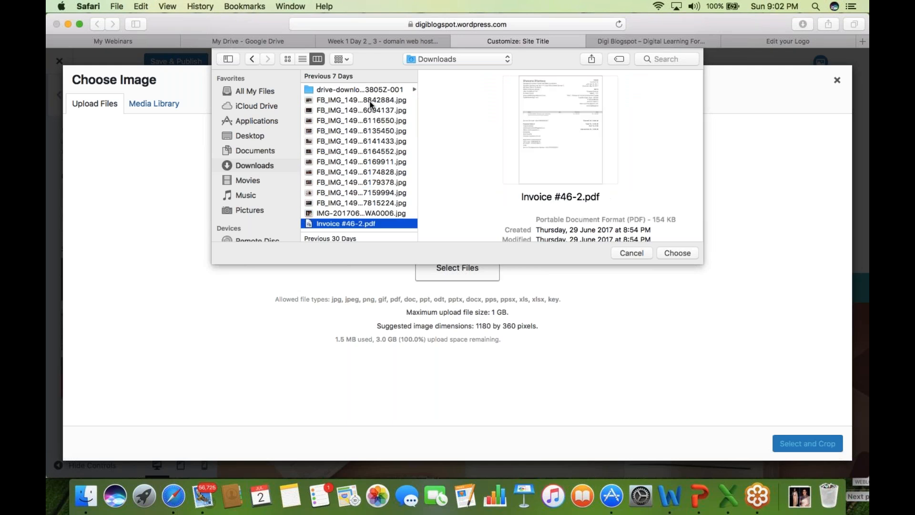
{"action": "key", "text": "Down"}
{"action": "key", "text": "Down"}
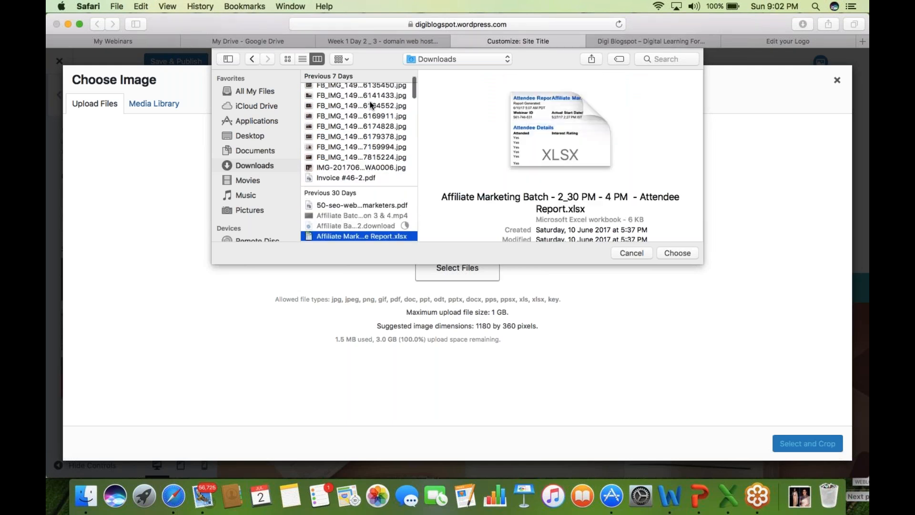
{"action": "key", "text": "Up"}
{"action": "key", "text": "Up"}
{"action": "key", "text": "Up"}
{"action": "key", "text": "Up"}
{"action": "key", "text": "Up"}
{"action": "key", "text": "Up"}
{"action": "key", "text": "Up"}
- Select the award hug photo FB_IMG_1498657159994.jpg and upload it to the media library
{"action": "key", "text": "Up"}
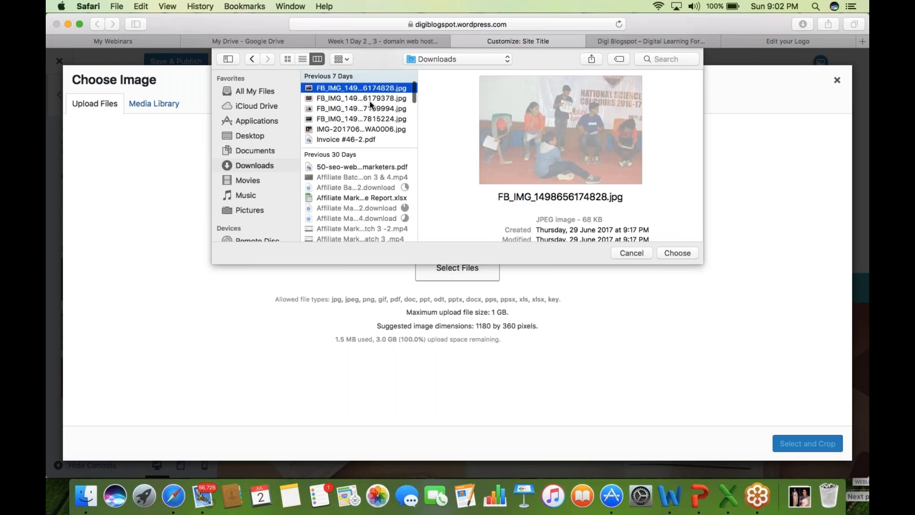
{"action": "key", "text": "Up"}
{"action": "key", "text": "Down"}
{"action": "key", "text": "Down"}
{"action": "key", "text": "Down"}
{"action": "key", "text": "Down"}
{"action": "key", "text": "Down"}
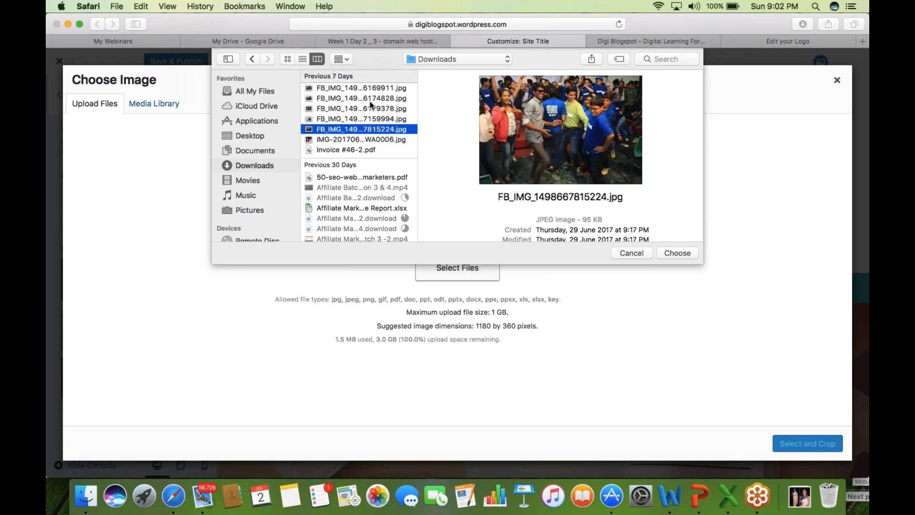
{"action": "key", "text": "Down"}
{"action": "key", "text": "Up"}
{"action": "key", "text": "Up"}
{"action": "key", "text": "Up"}
{"action": "key", "text": "Up"}
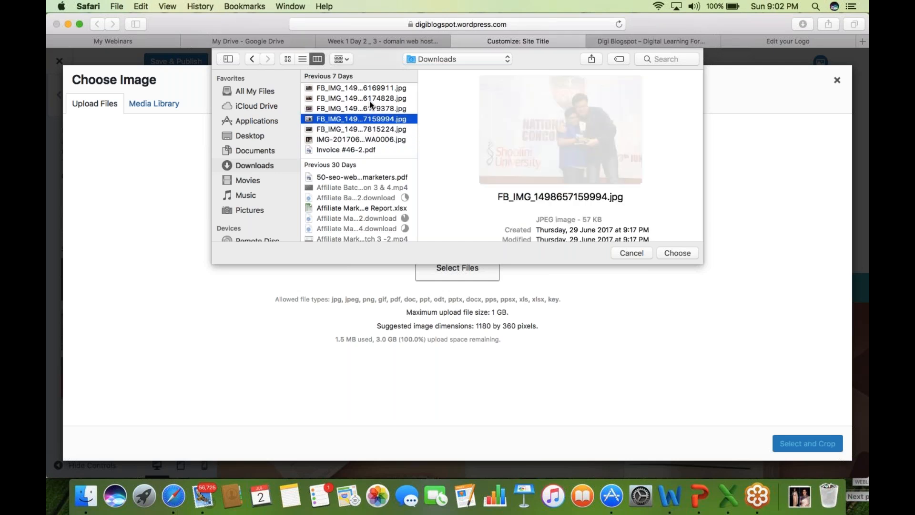
{"action": "key", "text": "Down"}
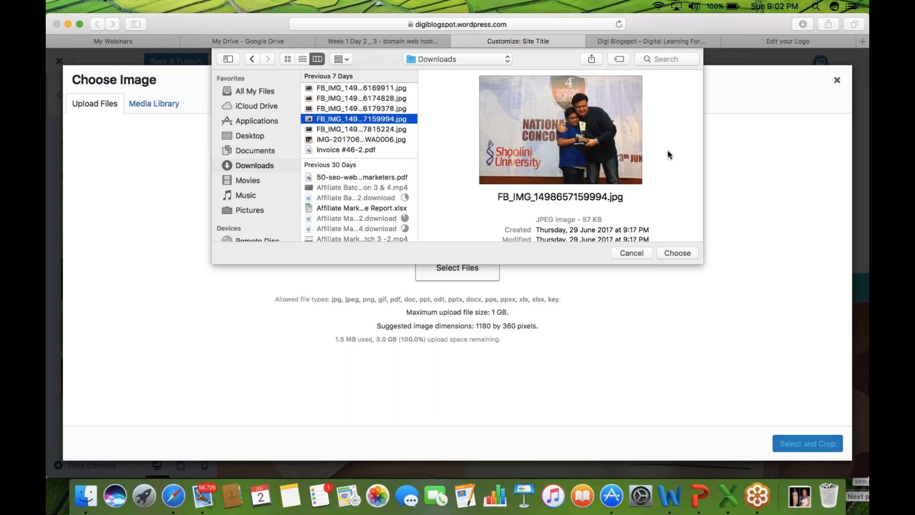
{"action": "left_click", "coordinate": [585, 162]}
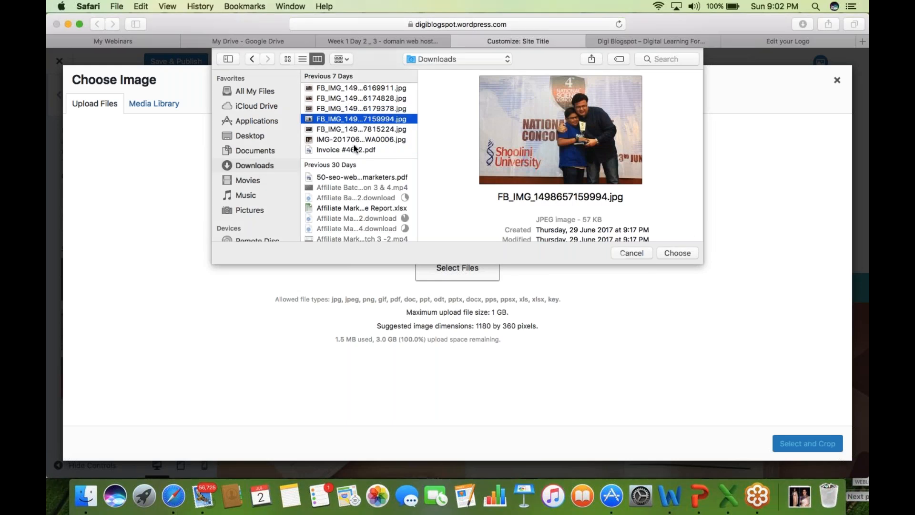
{"action": "left_click", "coordinate": [688, 251]}
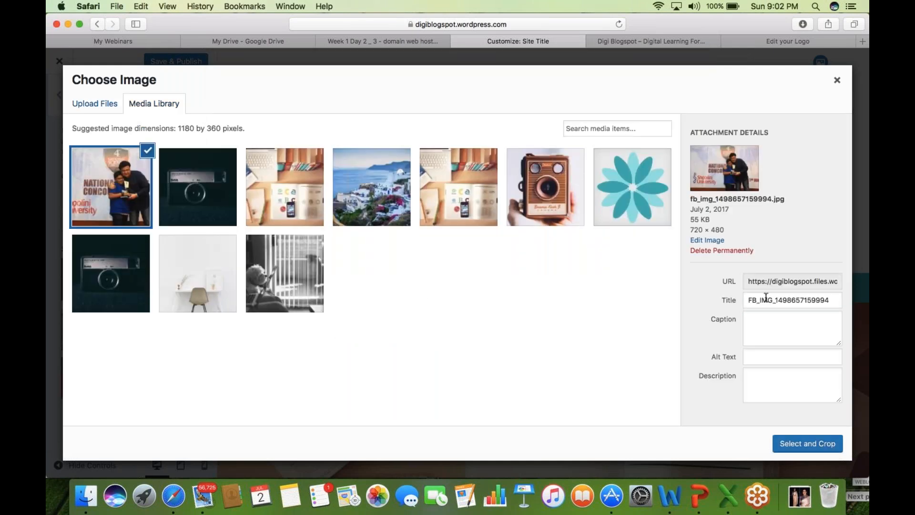
- Crop the award photo to a strip around the two people and banner for the header
{"action": "left_click", "coordinate": [766, 298]}
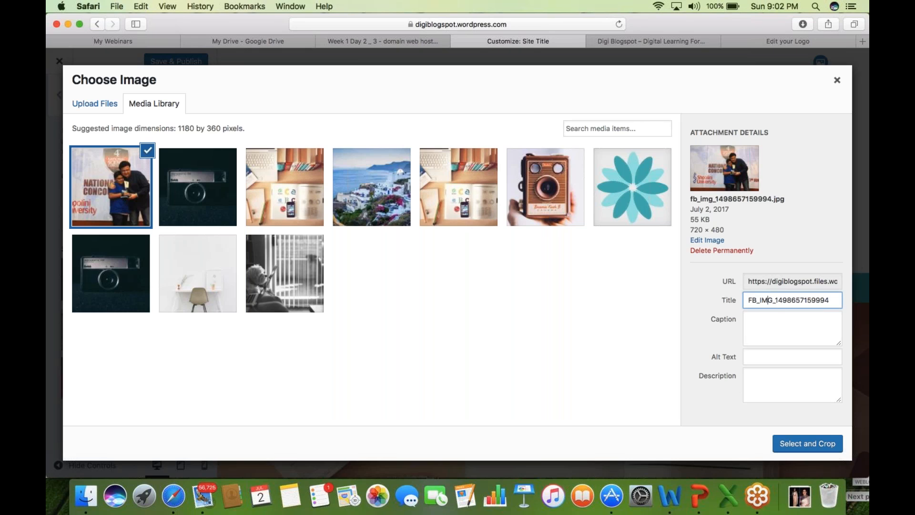
{"action": "left_click", "coordinate": [809, 445]}
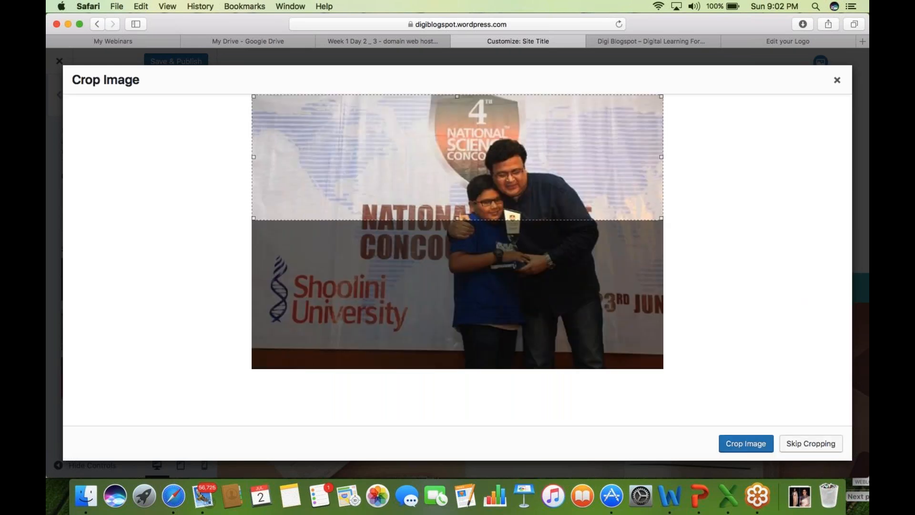
{"action": "left_click_drag", "start_coordinate": [551, 152], "coordinate": [551, 189]}
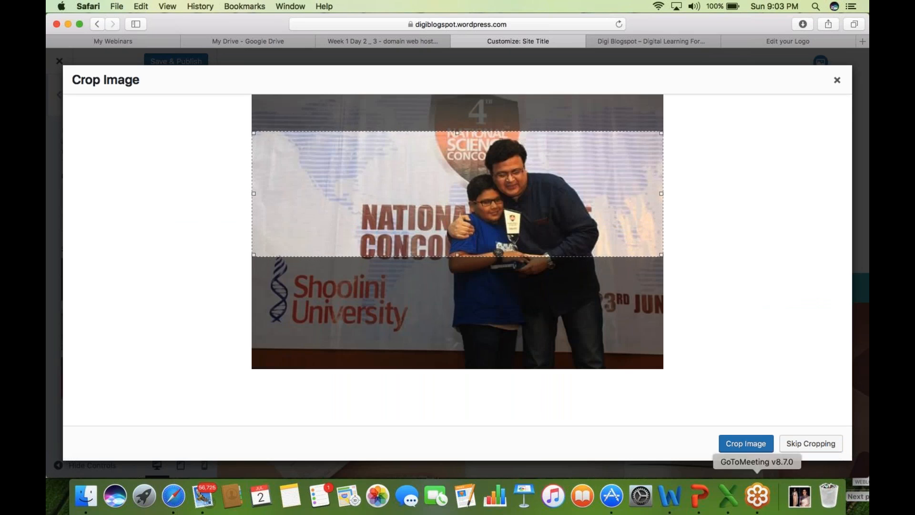
{"action": "left_click", "coordinate": [746, 448]}
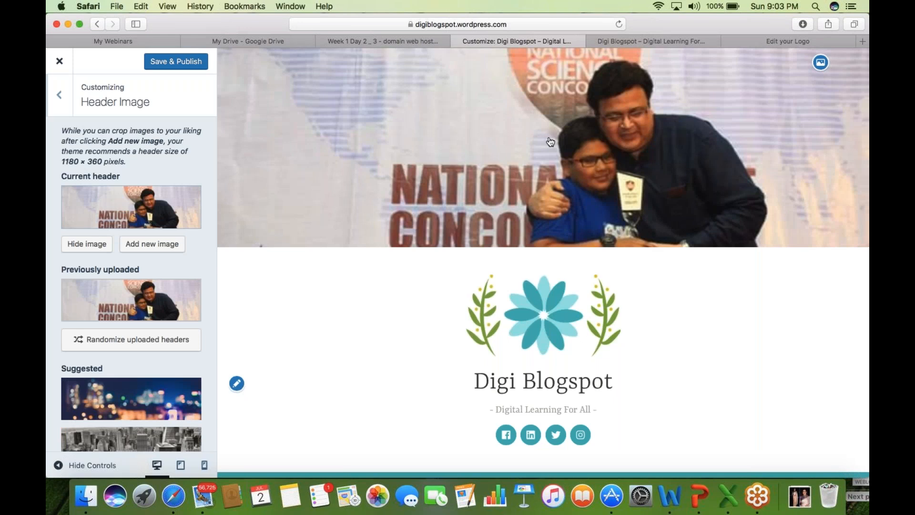
- Publish the new header image, reload the live site to check it, then return to the customizer menu
{"action": "mouse_move", "coordinate": [131, 300]}
{"action": "left_click", "coordinate": [182, 62]}
{"action": "left_click", "coordinate": [653, 42]}
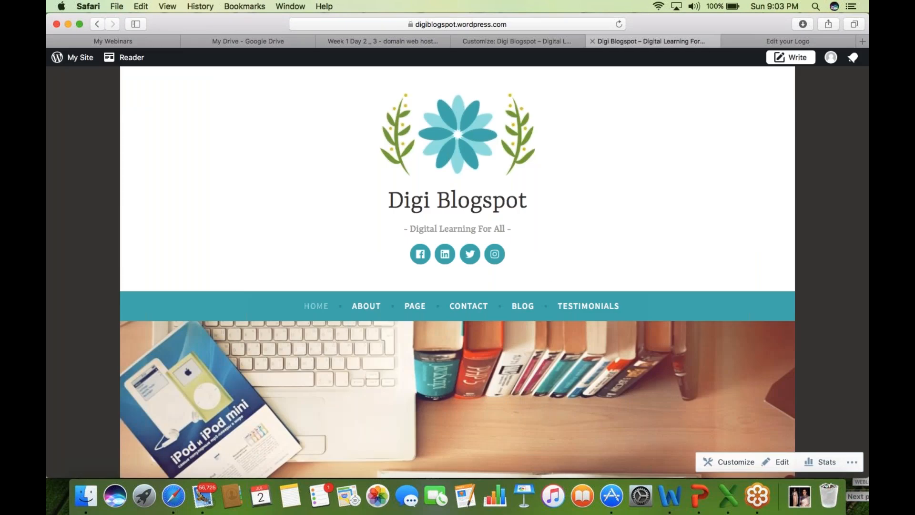
{"action": "left_click", "coordinate": [528, 22]}
{"action": "key", "text": "Return"}
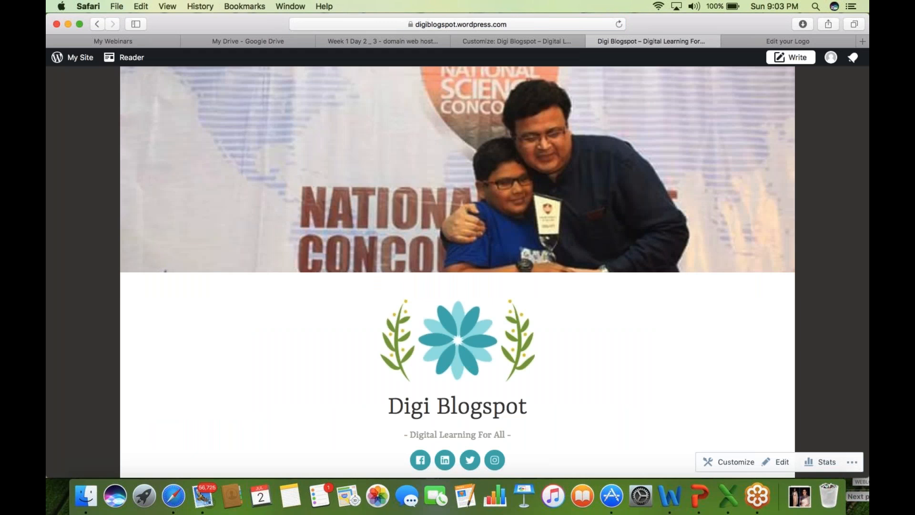
{"action": "left_click", "coordinate": [498, 40]}
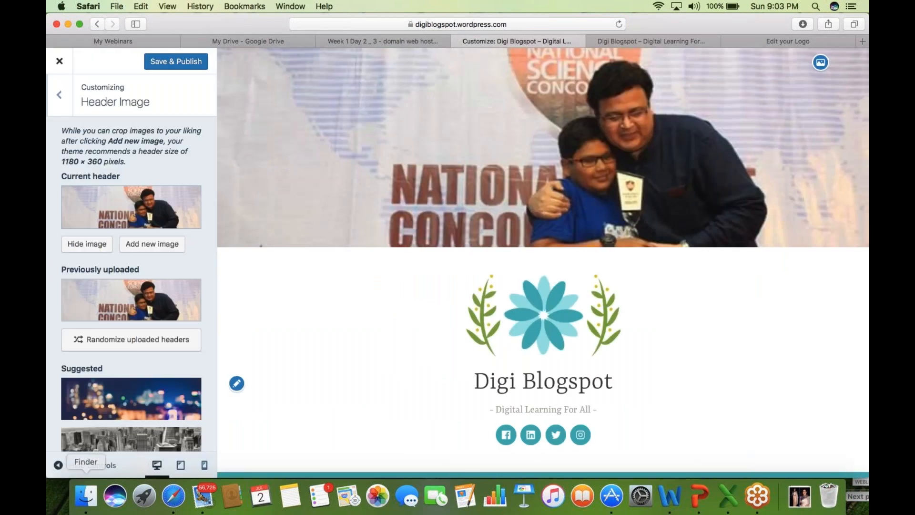
{"action": "left_click", "coordinate": [60, 97]}
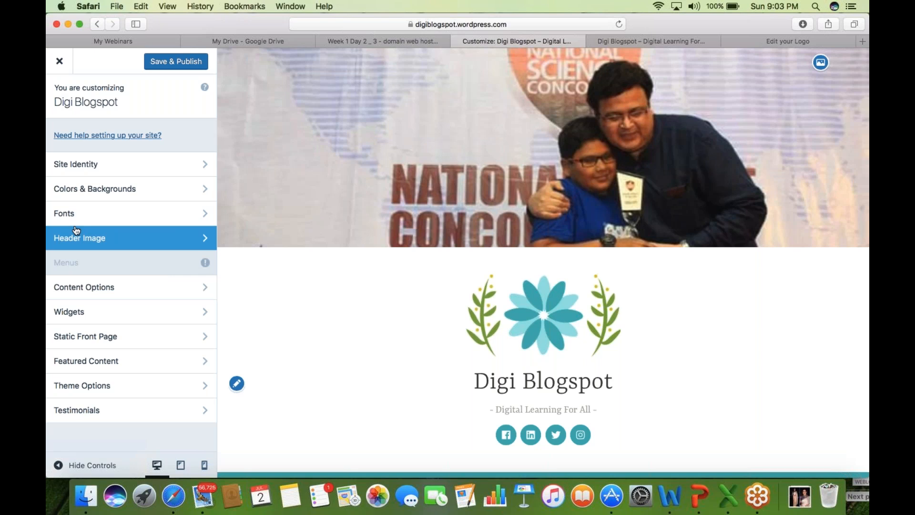
- Open Content Options in the customizer, then scroll through the live Digi Blogspot home page
{"action": "left_click", "coordinate": [107, 286]}
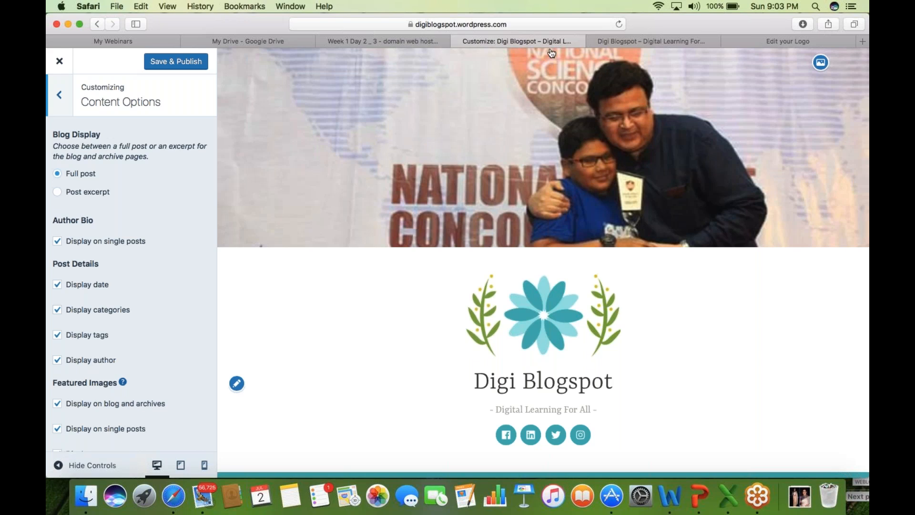
{"action": "left_click", "coordinate": [634, 42]}
{"action": "scroll", "coordinate": [48, 334], "scroll_direction": "down", "scroll_amount": 2}
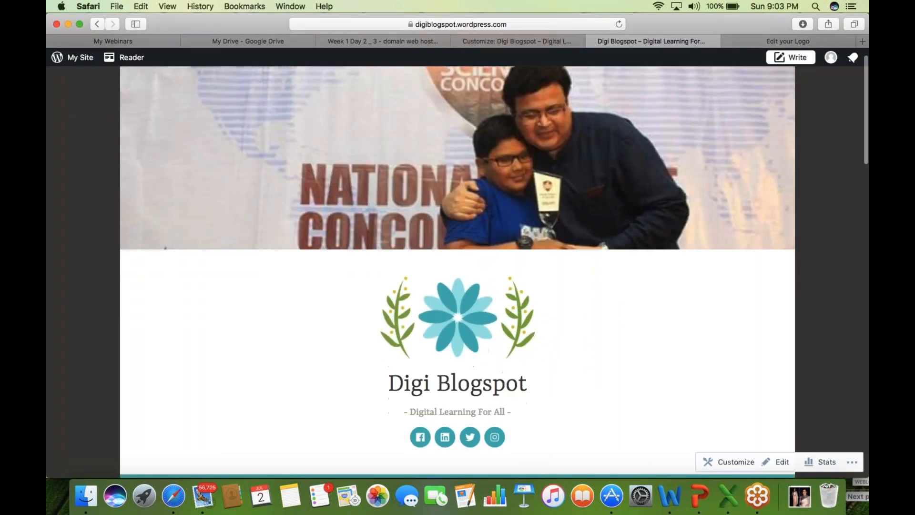
{"action": "scroll", "coordinate": [457, 271], "scroll_direction": "down", "scroll_amount": 5}
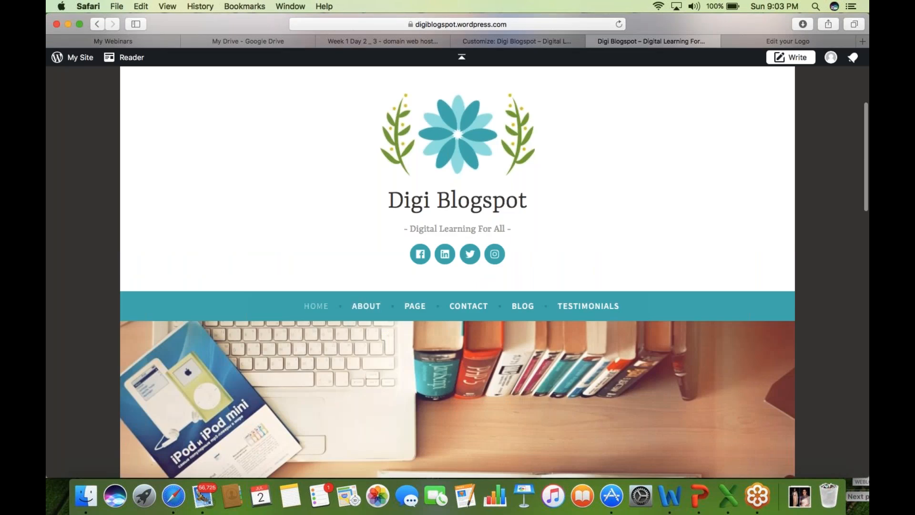
{"action": "left_click", "coordinate": [483, 40]}
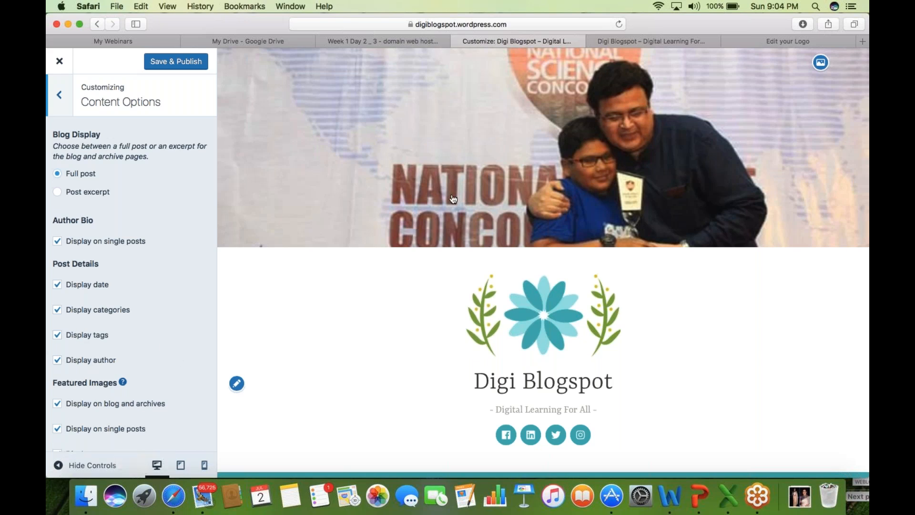
{"action": "left_click", "coordinate": [641, 42]}
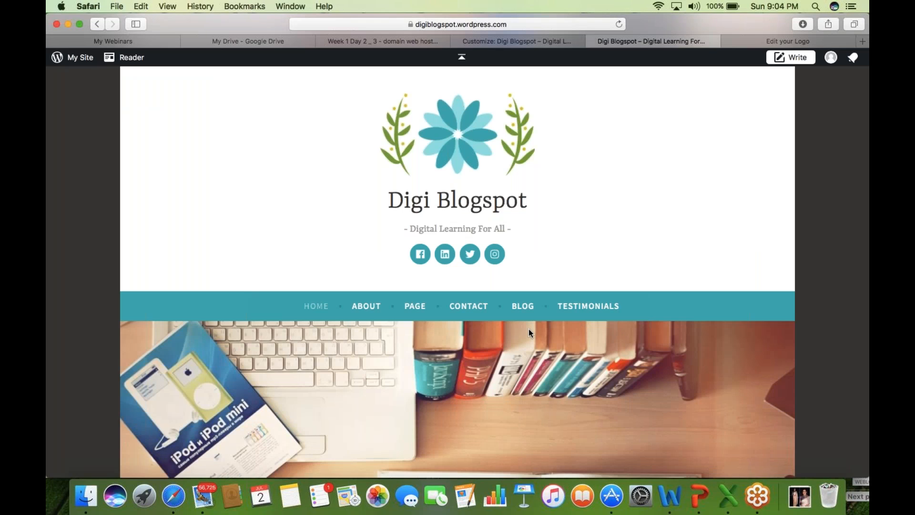
- Open the Blog page and scroll past the First blog post to the Featured Content post
{"action": "left_click", "coordinate": [524, 307]}
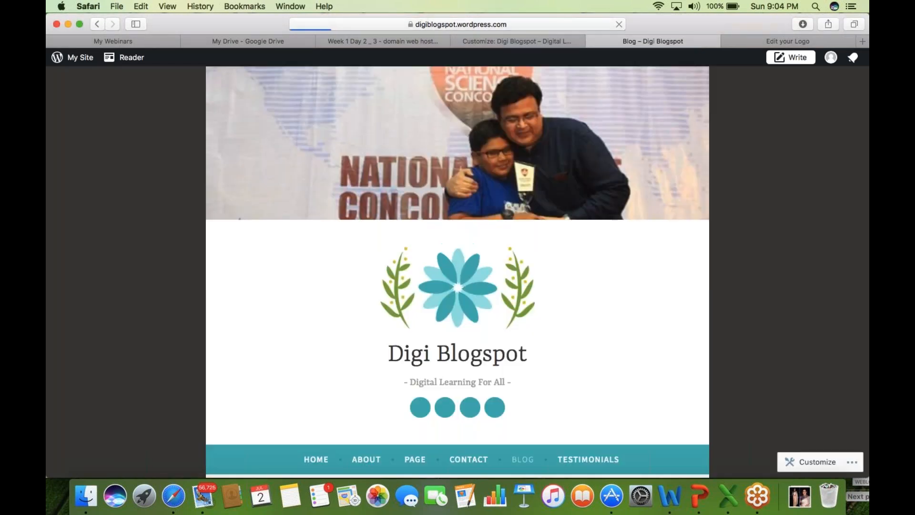
{"action": "scroll", "coordinate": [380, 340], "scroll_direction": "down", "scroll_amount": 1}
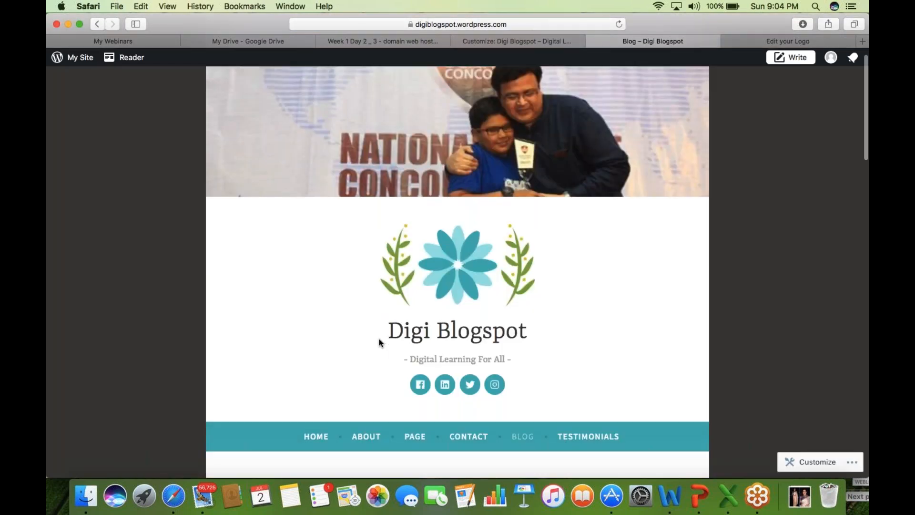
{"action": "scroll", "coordinate": [379, 339], "scroll_direction": "down", "scroll_amount": 3}
{"action": "scroll", "coordinate": [378, 343], "scroll_direction": "down", "scroll_amount": 6}
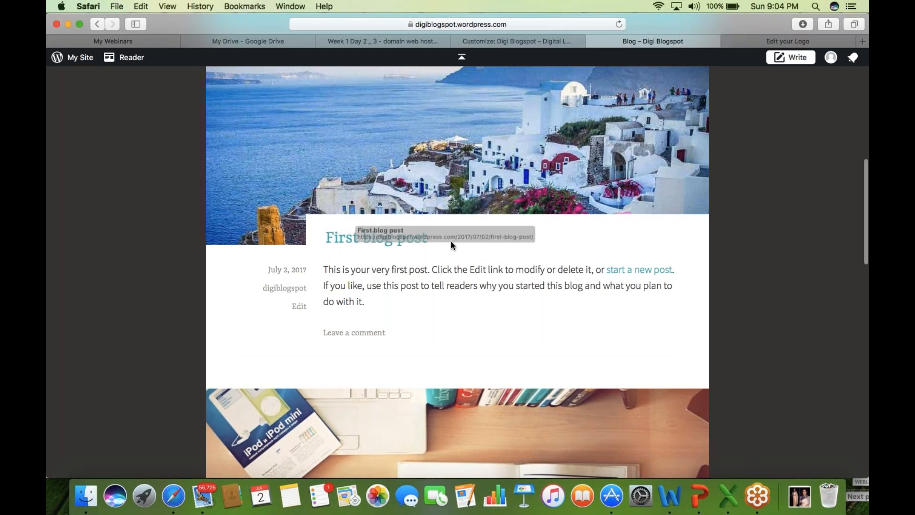
{"action": "left_click_drag", "start_coordinate": [321, 267], "coordinate": [364, 302]}
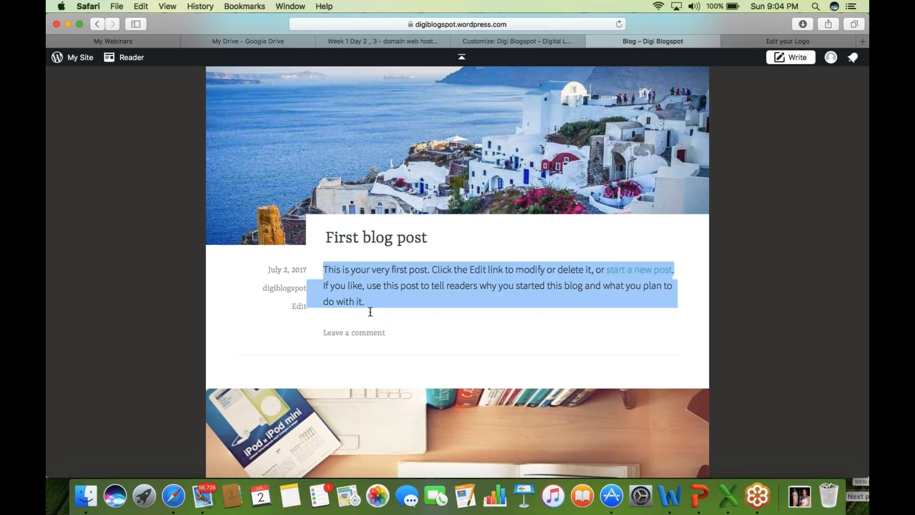
{"action": "left_click", "coordinate": [242, 322]}
{"action": "left_click_drag", "start_coordinate": [256, 290], "coordinate": [322, 288]}
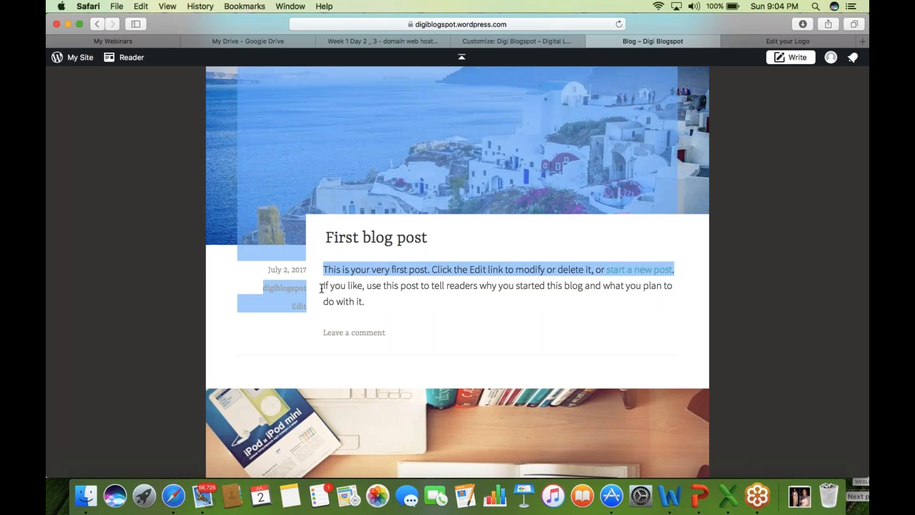
{"action": "left_click", "coordinate": [526, 288]}
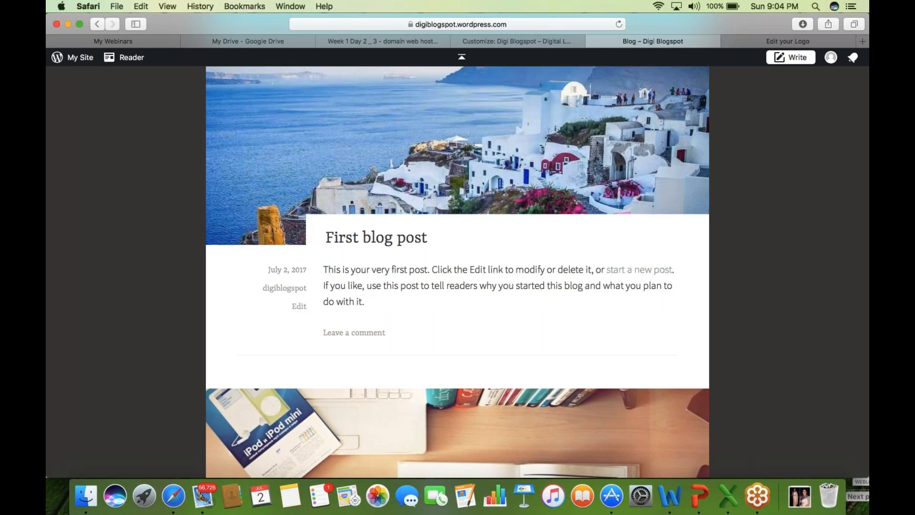
{"action": "left_click", "coordinate": [638, 274]}
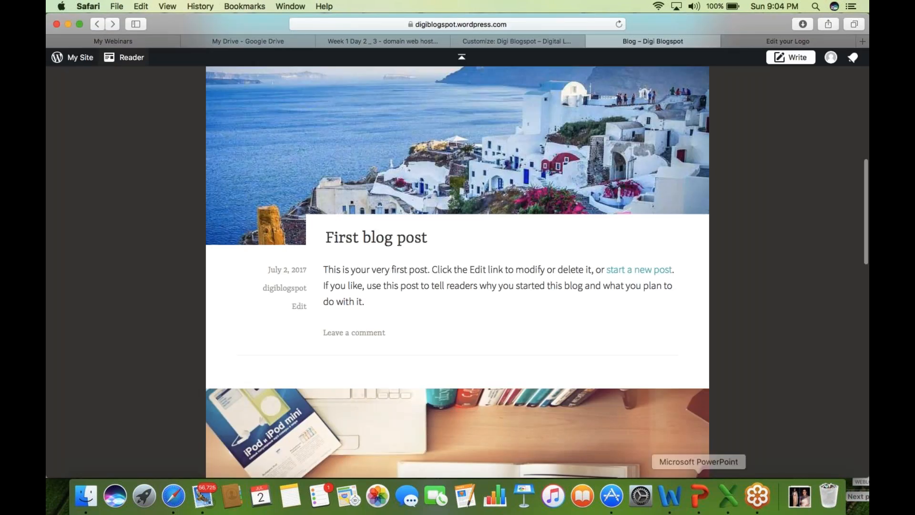
{"action": "scroll", "coordinate": [457, 271], "scroll_direction": "down", "scroll_amount": 1}
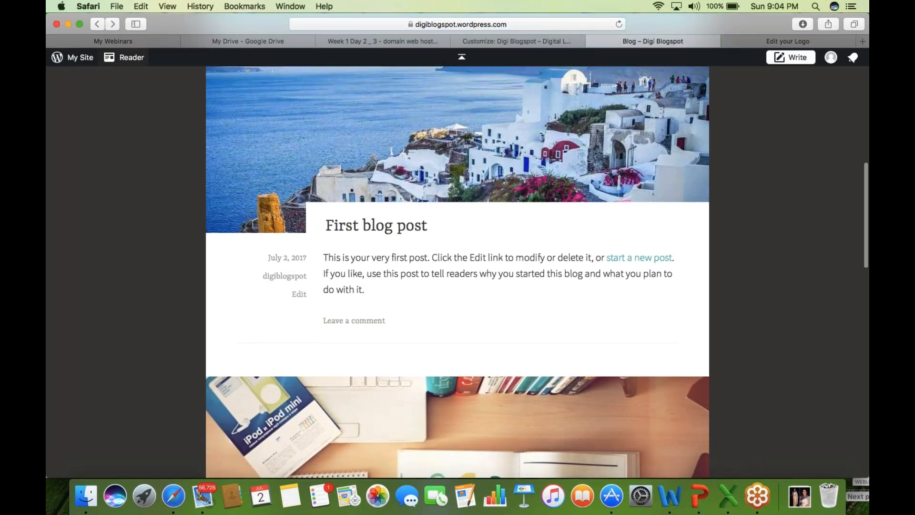
{"action": "scroll", "coordinate": [457, 272], "scroll_direction": "down", "scroll_amount": 5}
{"action": "scroll", "coordinate": [457, 272], "scroll_direction": "down", "scroll_amount": 2}
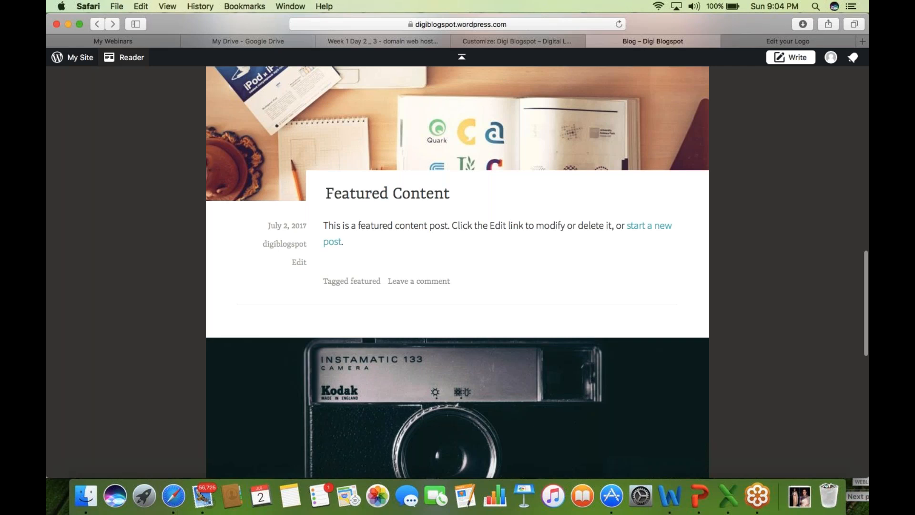
- Add a Calendar widget titled 'Calander' to the Sidebar widget area
{"action": "left_click", "coordinate": [491, 42]}
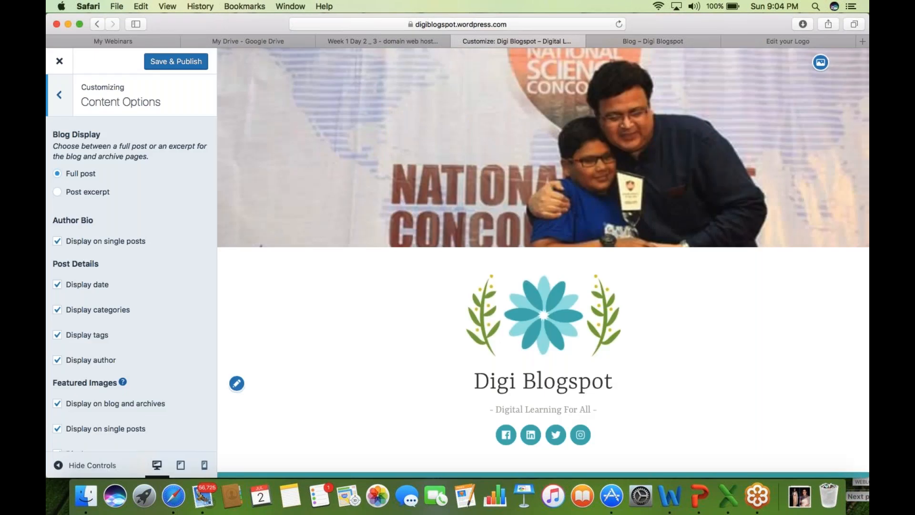
{"action": "left_click", "coordinate": [60, 97]}
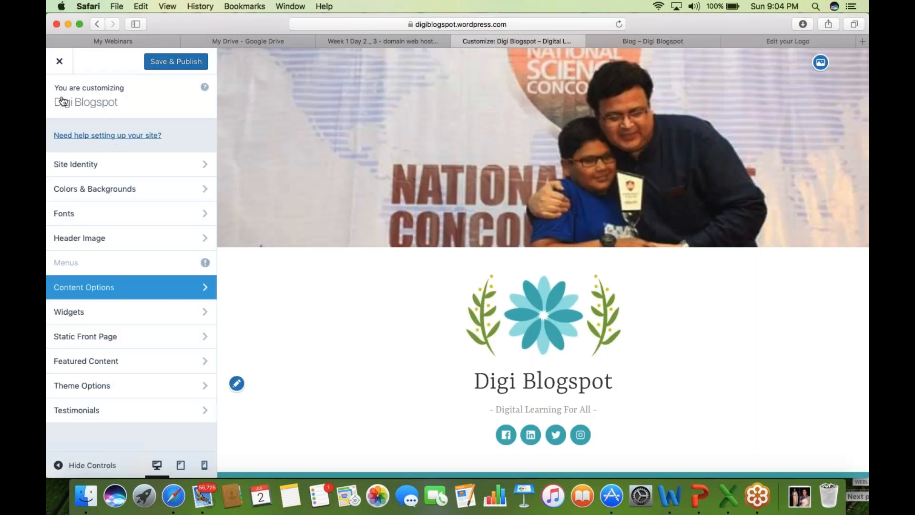
{"action": "left_click", "coordinate": [110, 313]}
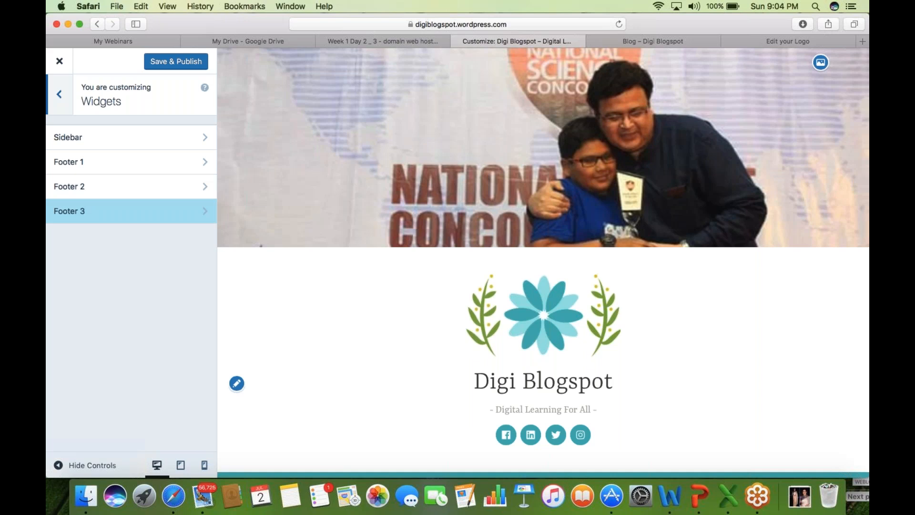
{"action": "left_click", "coordinate": [652, 41]}
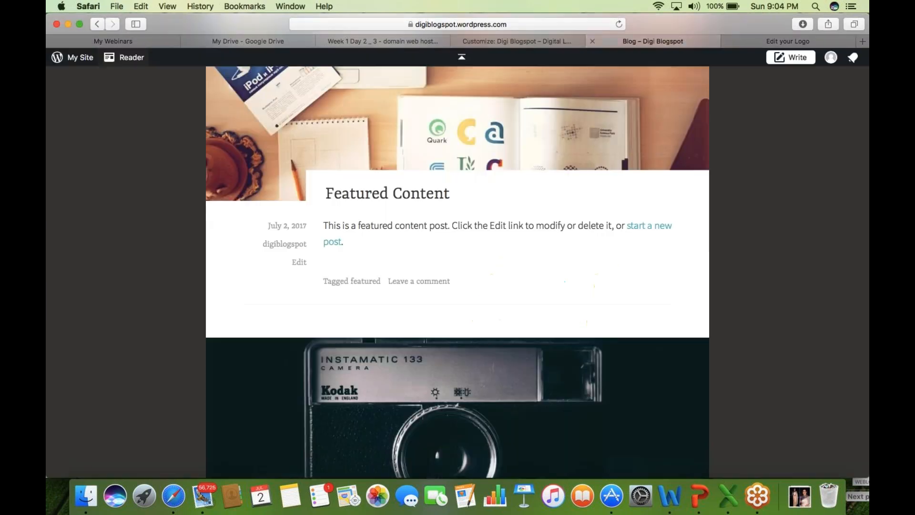
{"action": "left_click", "coordinate": [509, 41]}
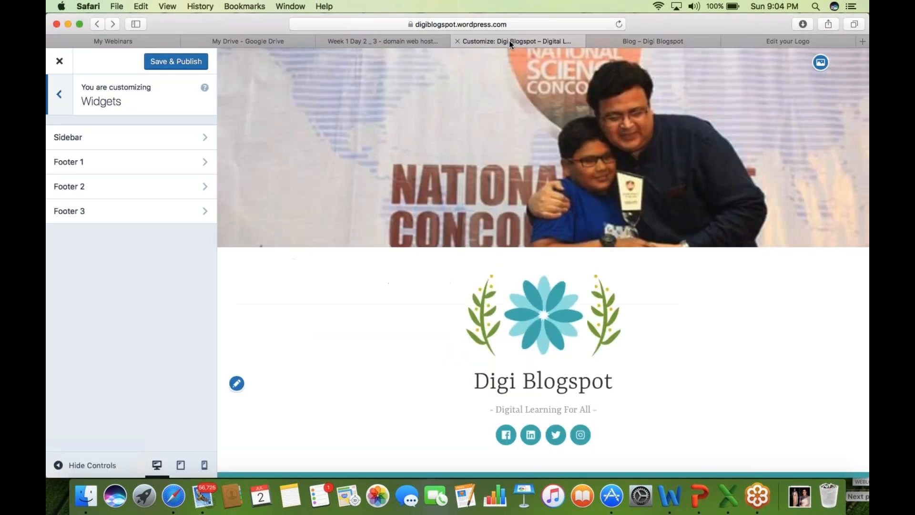
{"action": "left_click", "coordinate": [143, 144]}
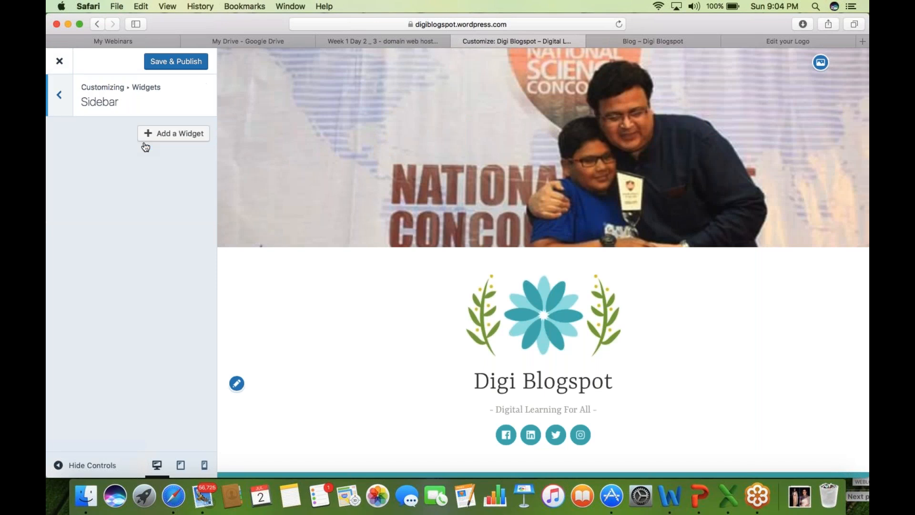
{"action": "left_click", "coordinate": [200, 136]}
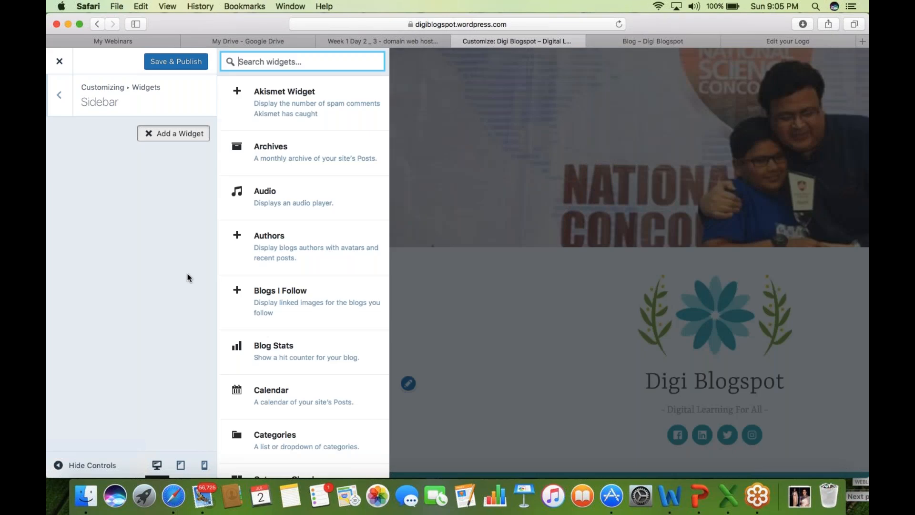
{"action": "left_click", "coordinate": [290, 406]}
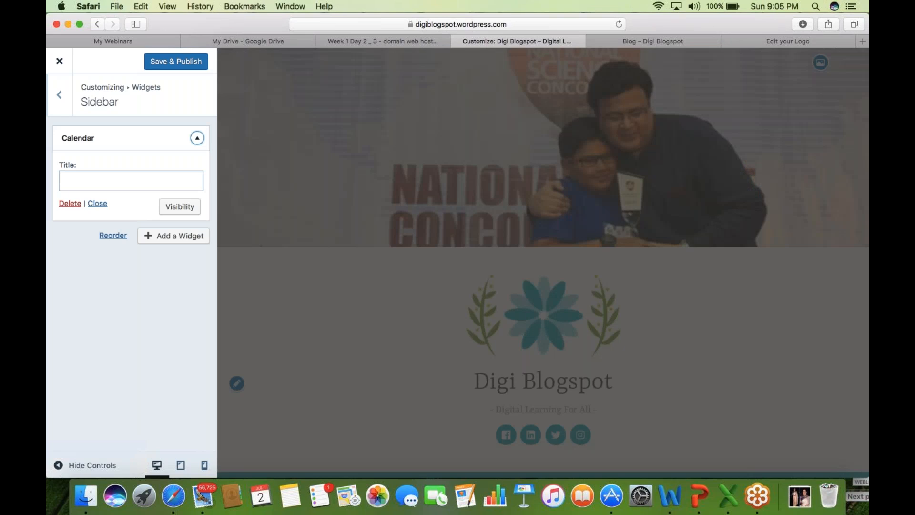
{"action": "left_click", "coordinate": [98, 181]}
{"action": "type", "text": "C"}
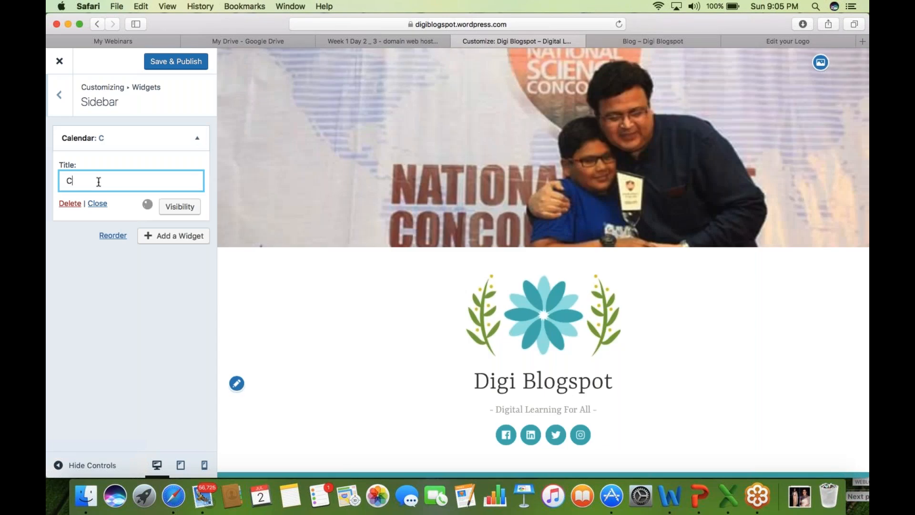
{"action": "type", "text": "alander"}
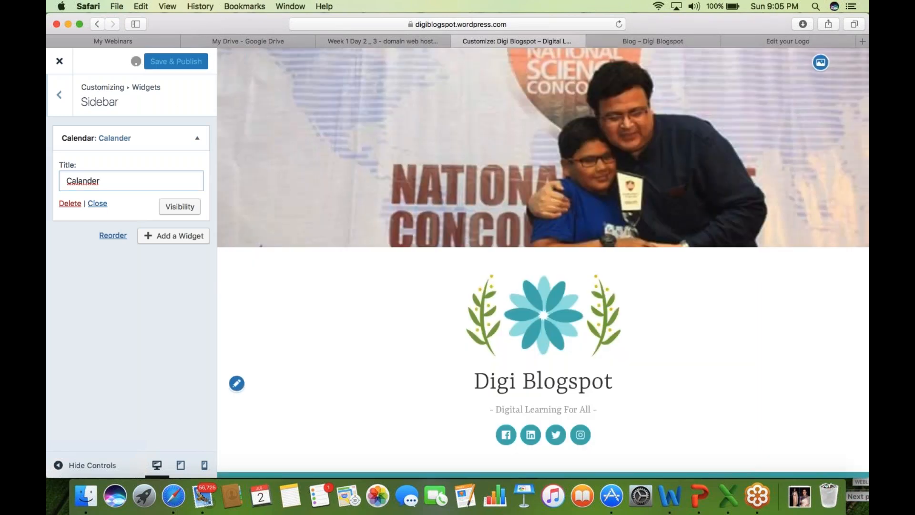
- Open the live Featured Content post and scroll down to see the calendar in the sidebar
{"action": "left_click", "coordinate": [662, 43]}
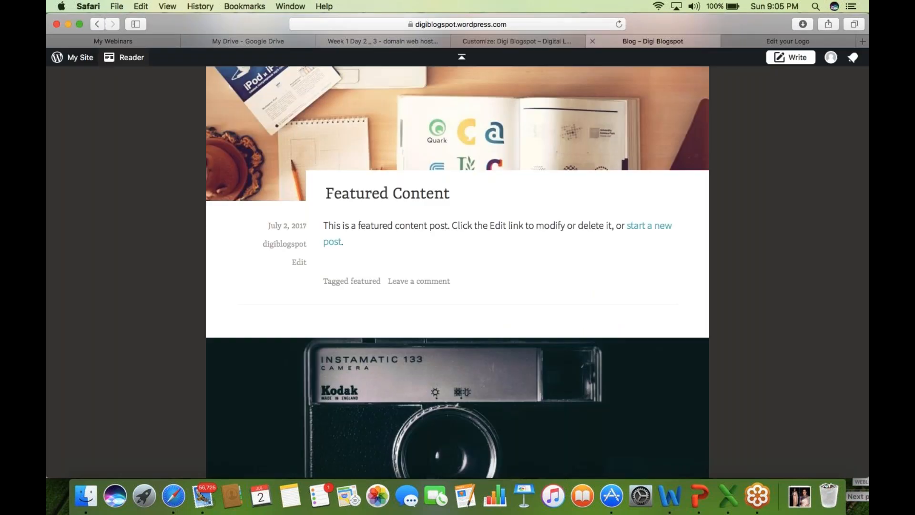
{"action": "left_click", "coordinate": [423, 193]}
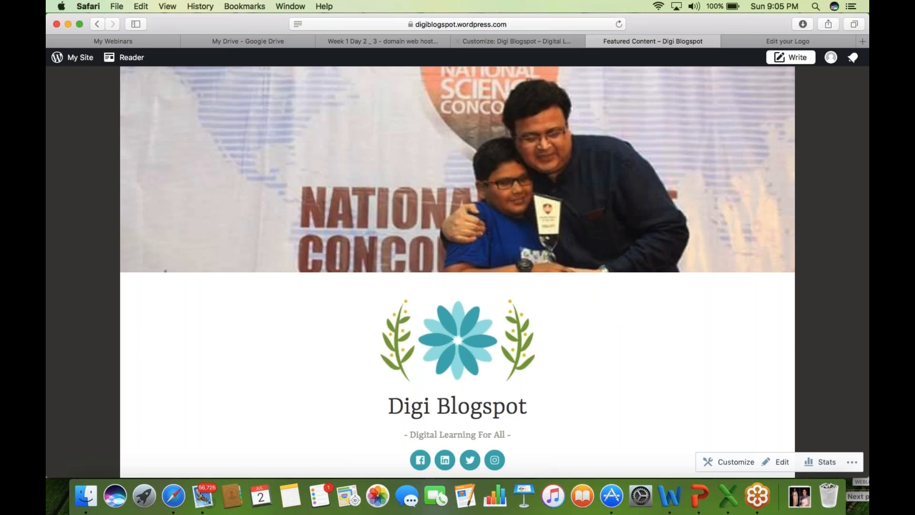
{"action": "scroll", "coordinate": [179, 384], "scroll_direction": "down", "scroll_amount": 1}
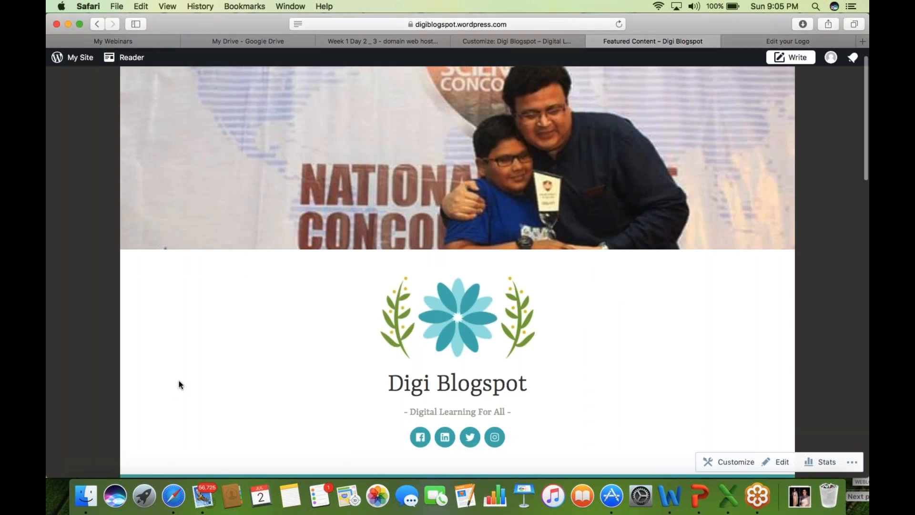
{"action": "scroll", "coordinate": [179, 381], "scroll_direction": "down", "scroll_amount": 5}
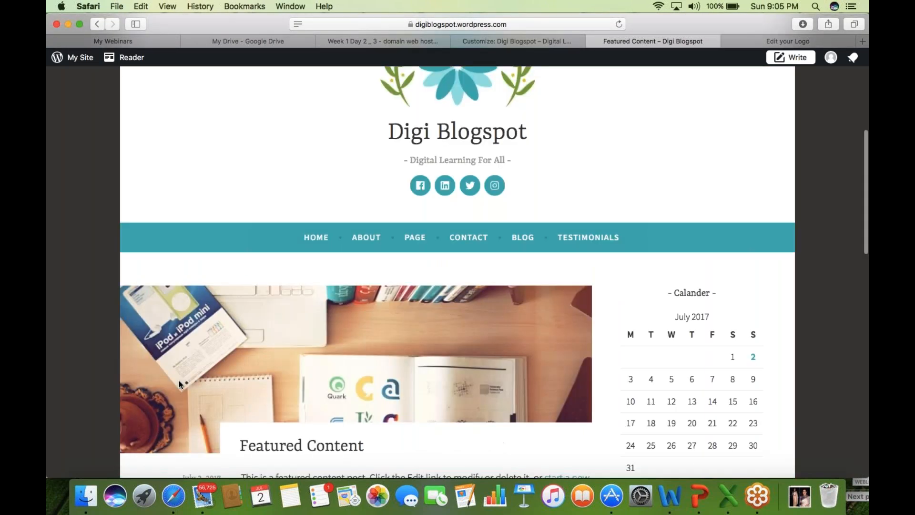
{"action": "scroll", "coordinate": [178, 380], "scroll_direction": "down", "scroll_amount": 3}
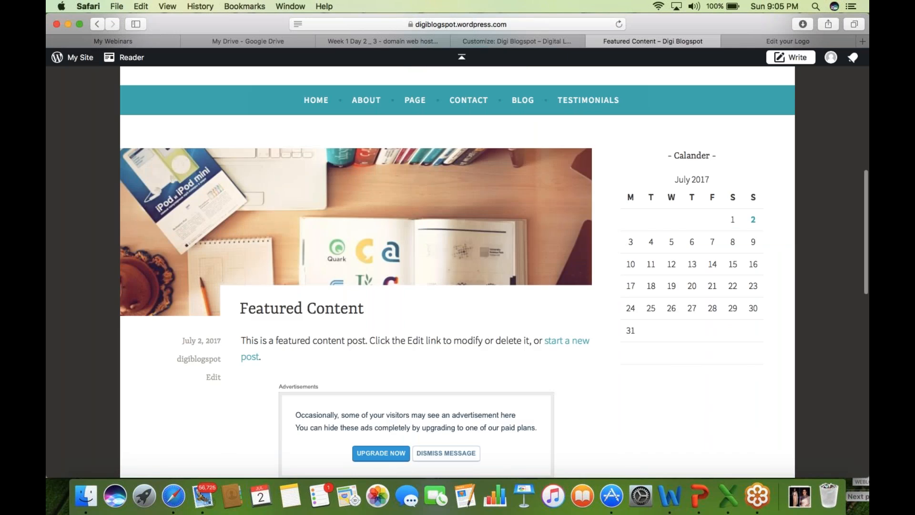
{"action": "scroll", "coordinate": [674, 399], "scroll_direction": "down", "scroll_amount": 1}
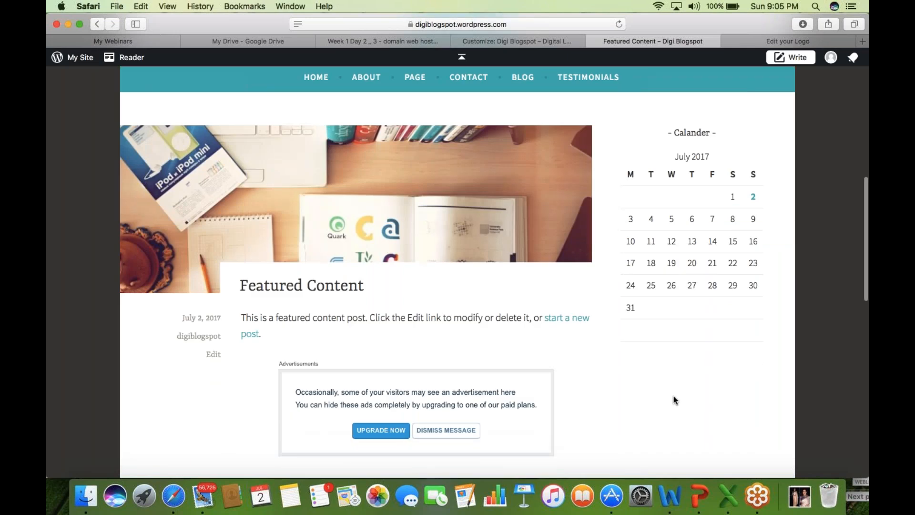
{"action": "scroll", "coordinate": [674, 397], "scroll_direction": "down", "scroll_amount": 2}
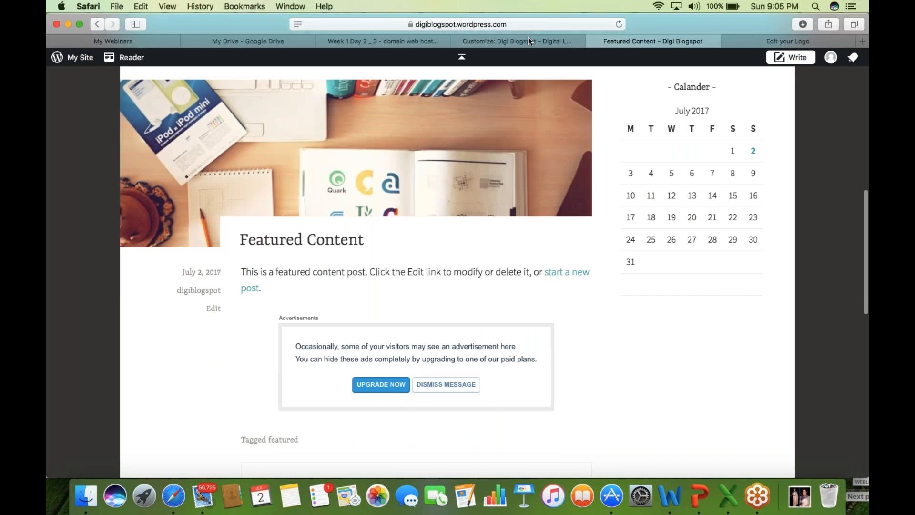
- Add the Blogs I Follow widget below Calander in the Sidebar, then back out to the widget areas
{"action": "left_click", "coordinate": [528, 41]}
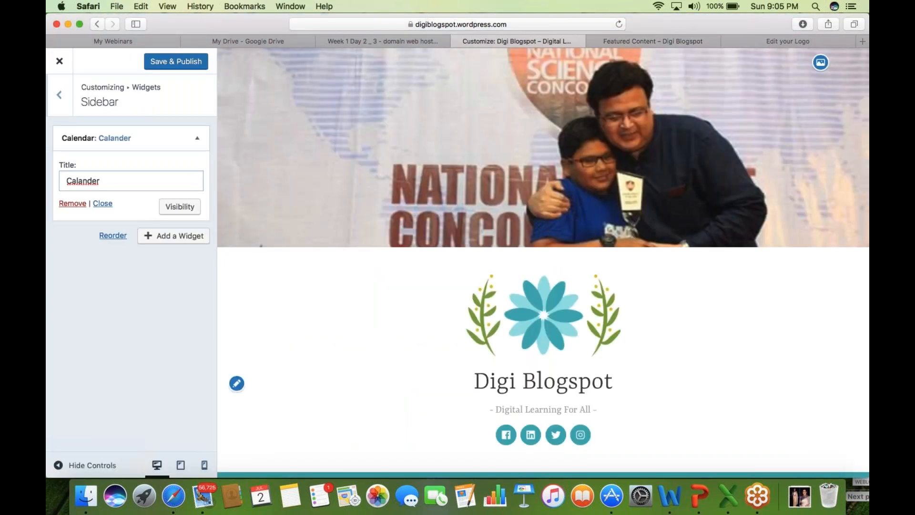
{"action": "left_click", "coordinate": [186, 242]}
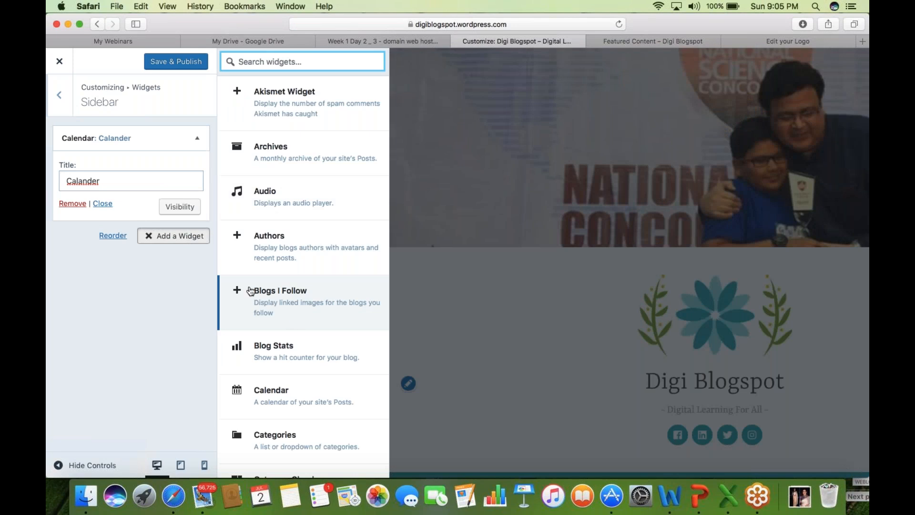
{"action": "left_click", "coordinate": [250, 290]}
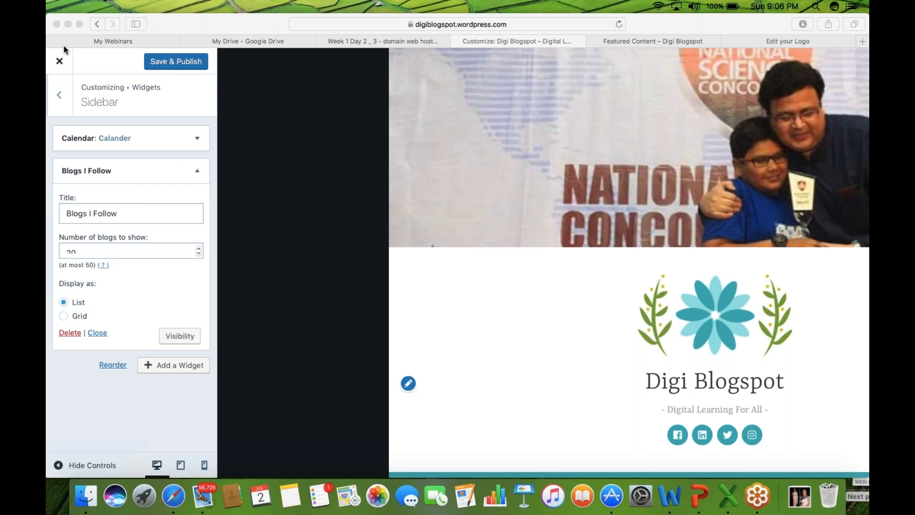
{"action": "left_click", "coordinate": [65, 99]}
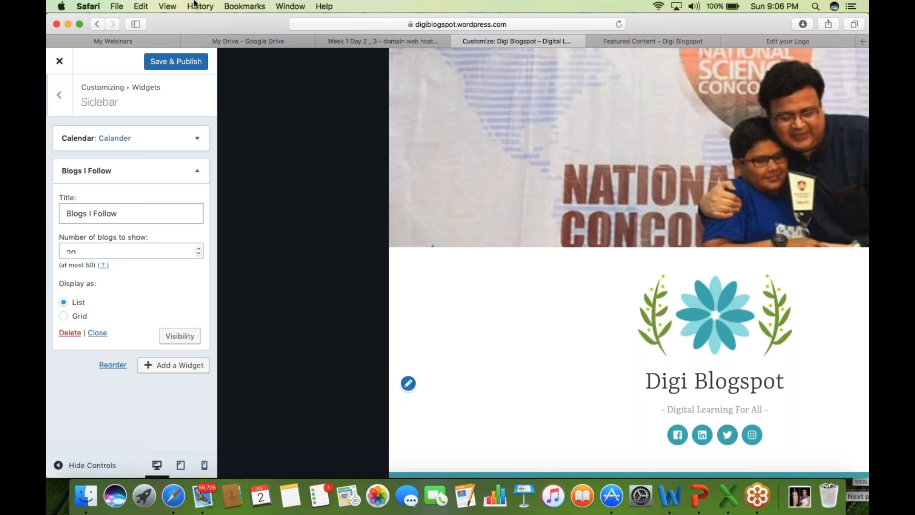
{"action": "left_click", "coordinate": [53, 21]}
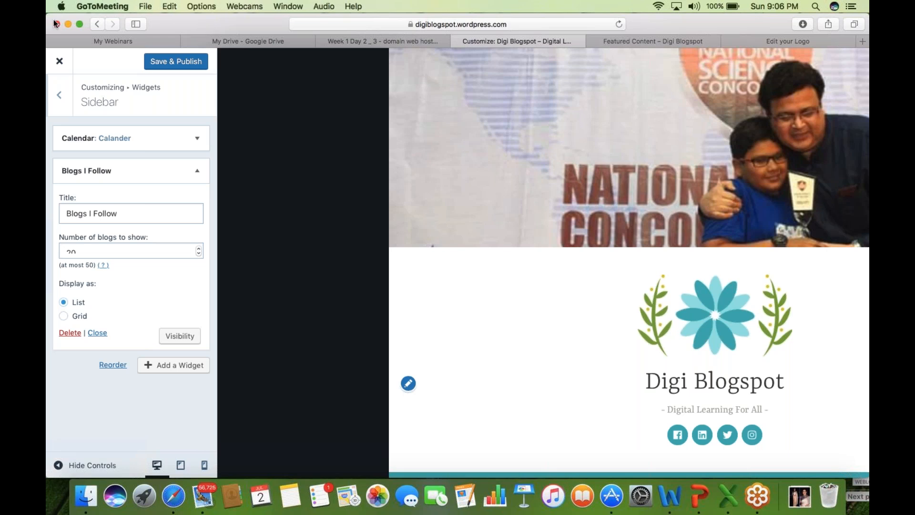
{"action": "left_click", "coordinate": [61, 100]}
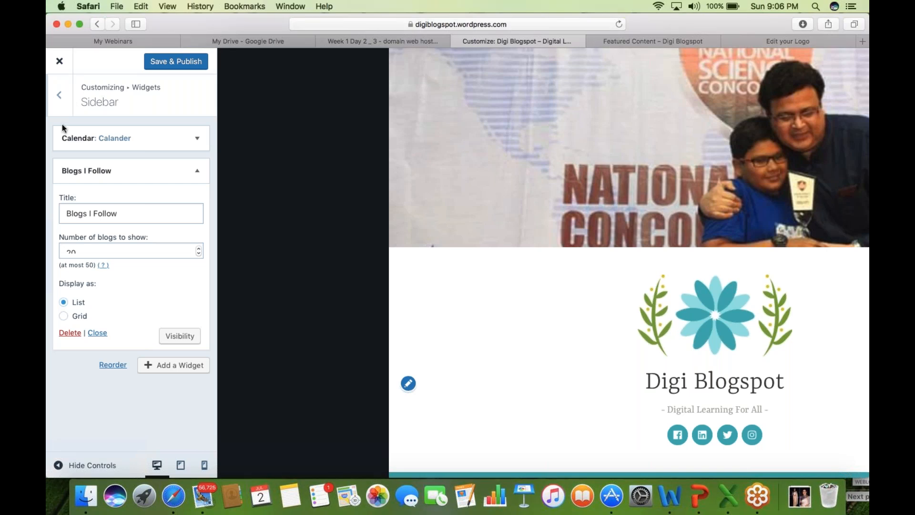
{"action": "left_click", "coordinate": [61, 101]}
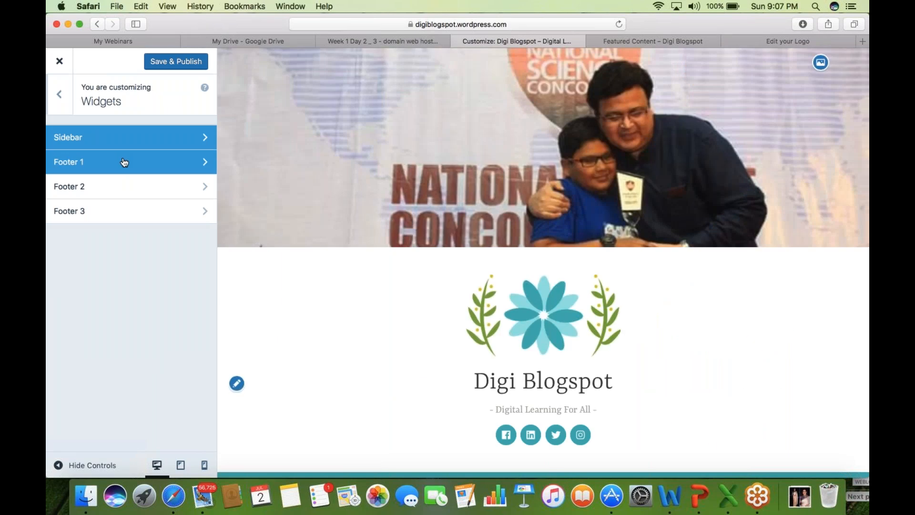
- Remove the Search widget from Footer 1 and publish the change
{"action": "left_click", "coordinate": [689, 41]}
{"action": "scroll", "coordinate": [162, 350], "scroll_direction": "down", "scroll_amount": 1}
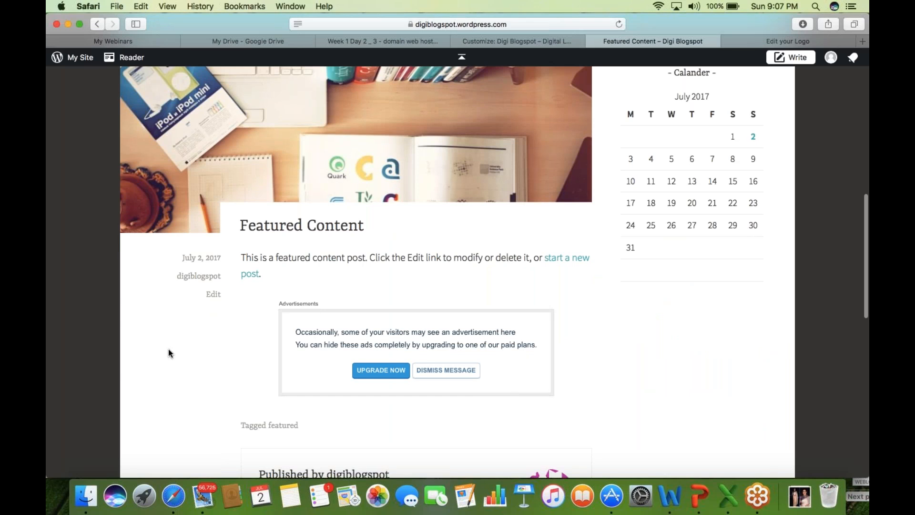
{"action": "scroll", "coordinate": [168, 348], "scroll_direction": "down", "scroll_amount": 10}
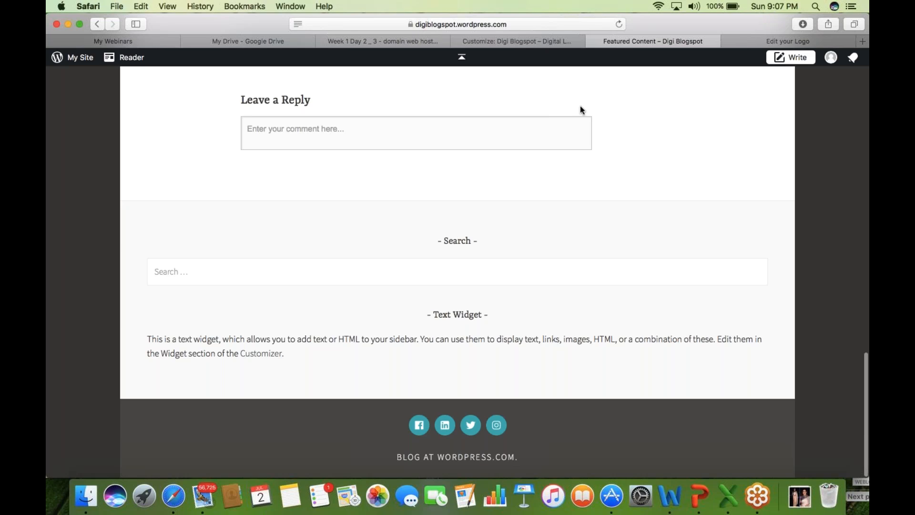
{"action": "left_click", "coordinate": [546, 41]}
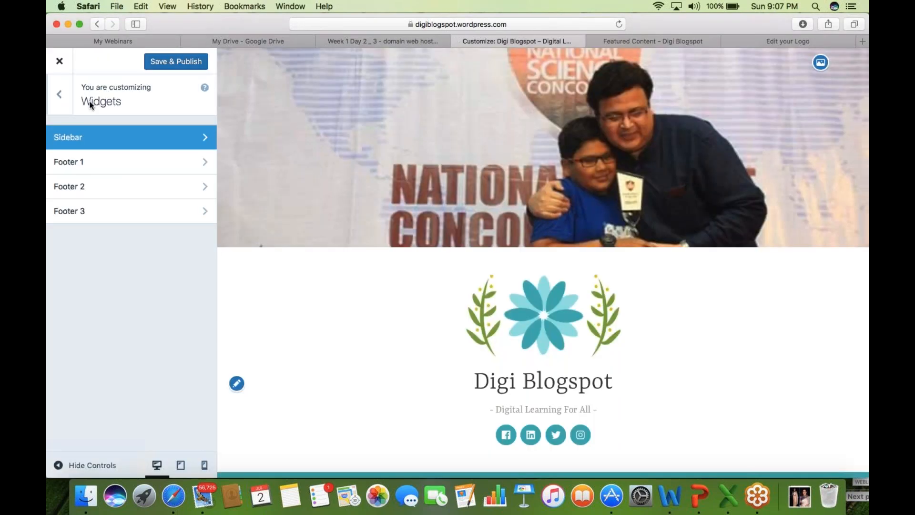
{"action": "left_click", "coordinate": [113, 167]}
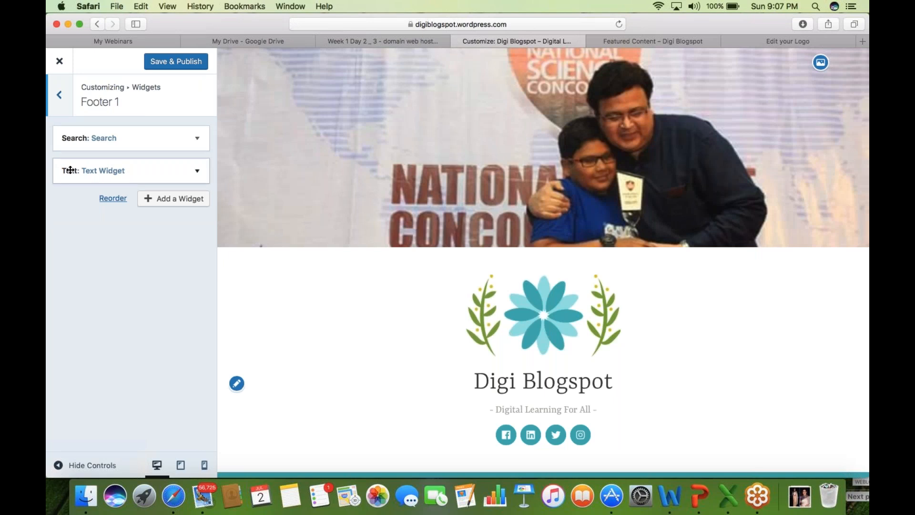
{"action": "left_click", "coordinate": [197, 137]}
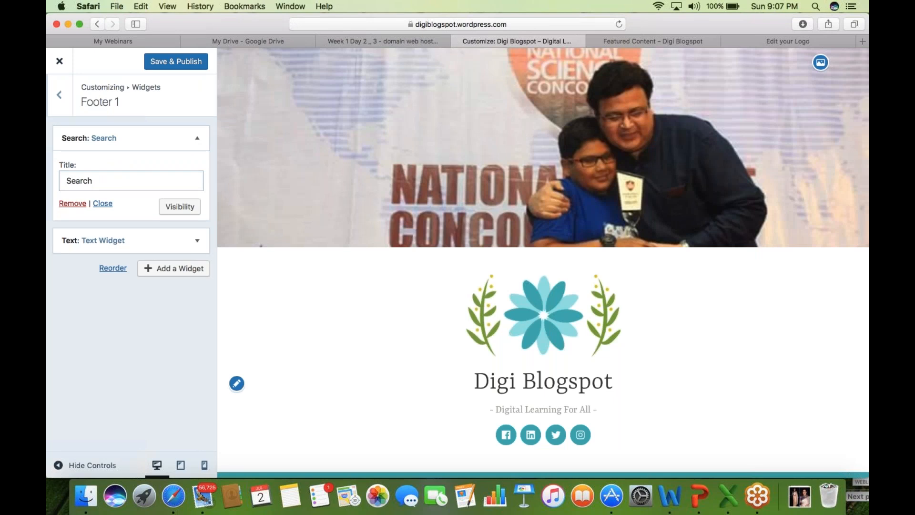
{"action": "left_click", "coordinate": [72, 203]}
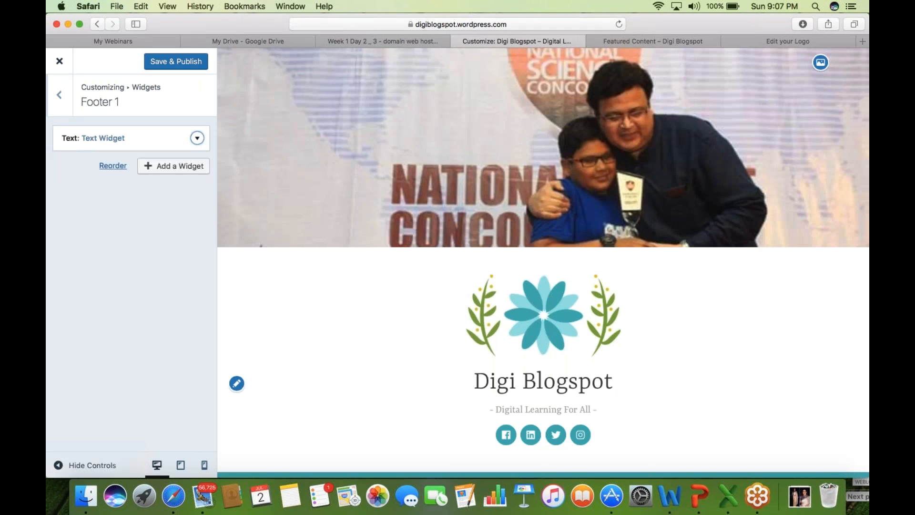
{"action": "left_click", "coordinate": [171, 62]}
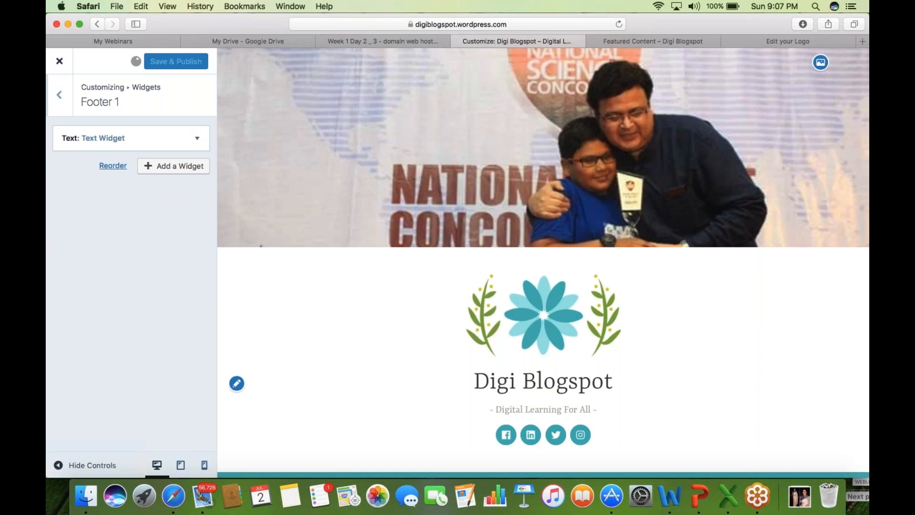
- Reload the live post page and scroll down to check the updated footer
{"action": "left_click", "coordinate": [629, 43]}
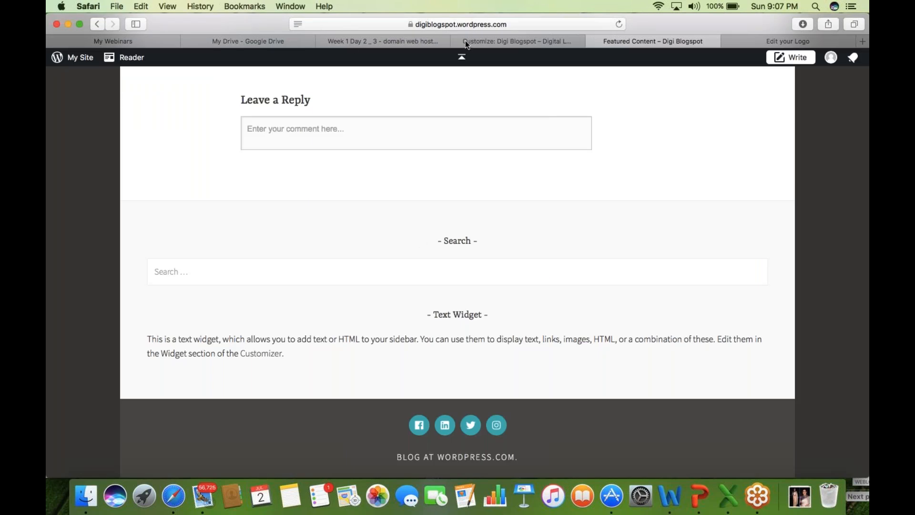
{"action": "left_click", "coordinate": [469, 25]}
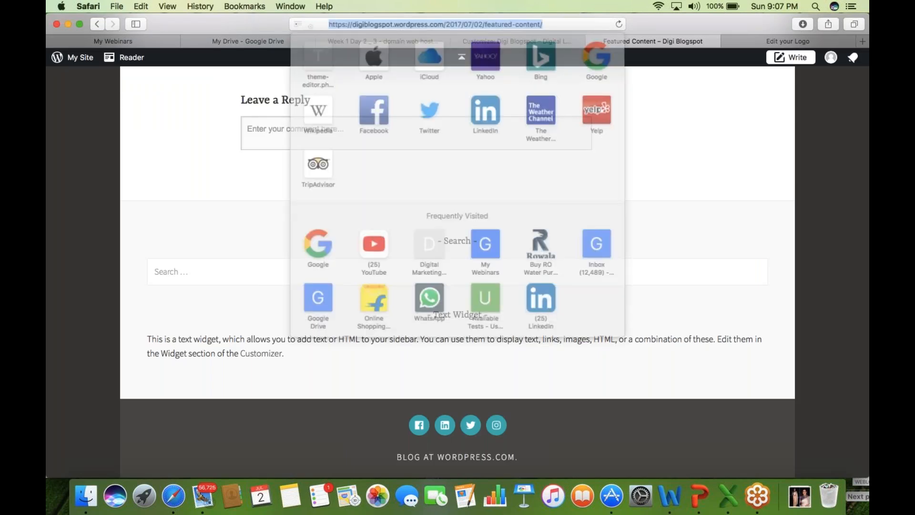
{"action": "key", "text": "Return"}
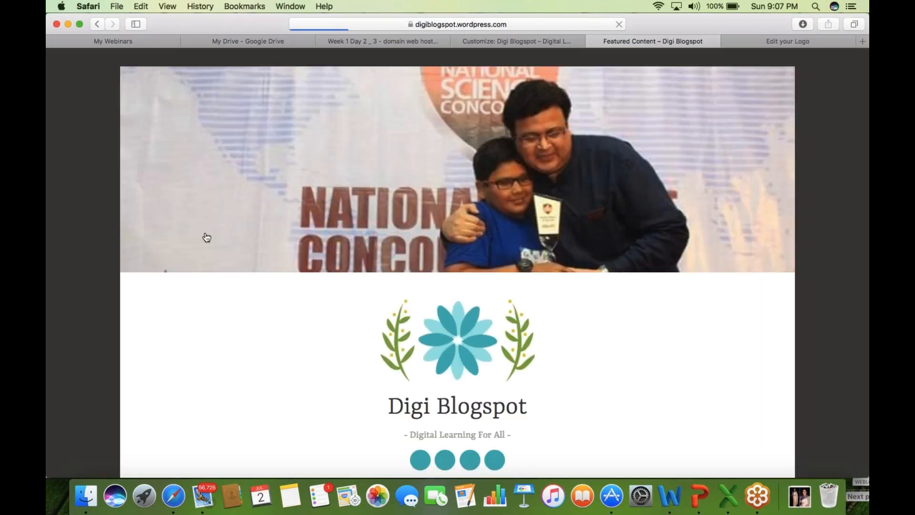
{"action": "scroll", "coordinate": [94, 339], "scroll_direction": "down", "scroll_amount": 3}
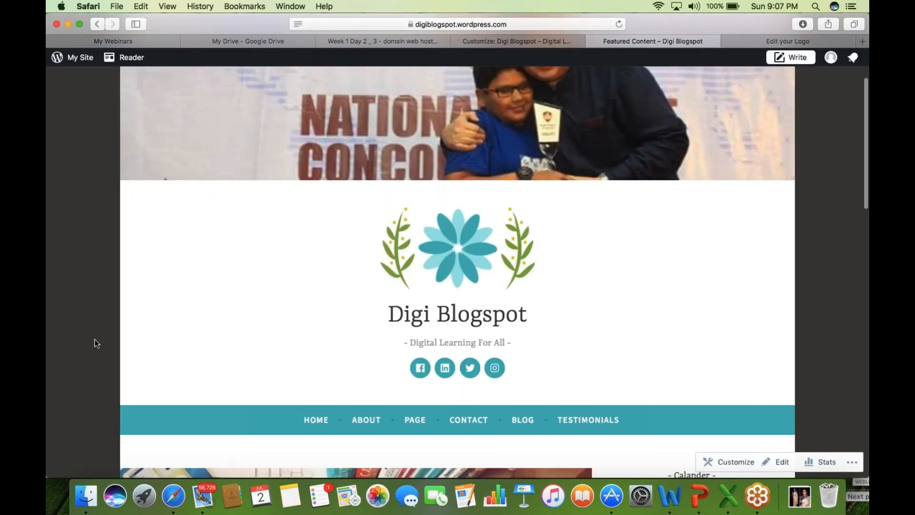
{"action": "scroll", "coordinate": [95, 339], "scroll_direction": "down", "scroll_amount": 20}
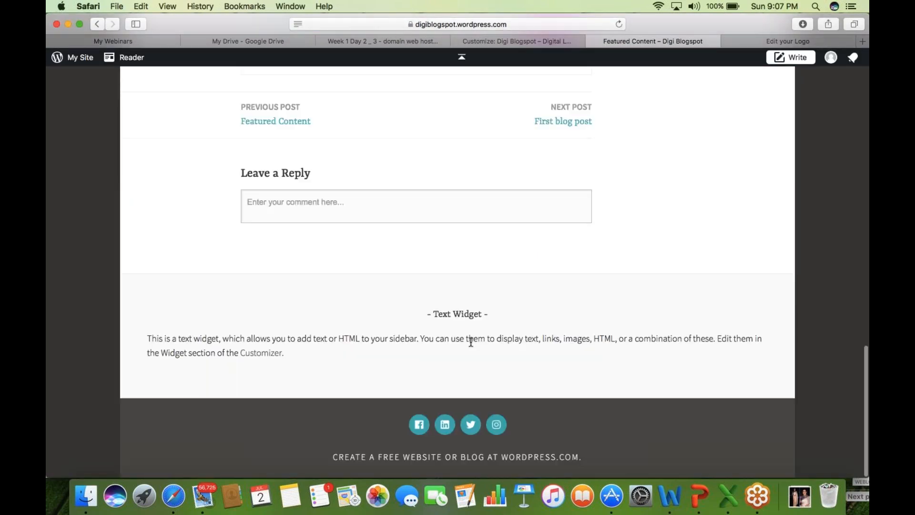
- Expand the footer's Text Widget and replace its title with 'About Digi Blogpost'
{"action": "left_click", "coordinate": [535, 37]}
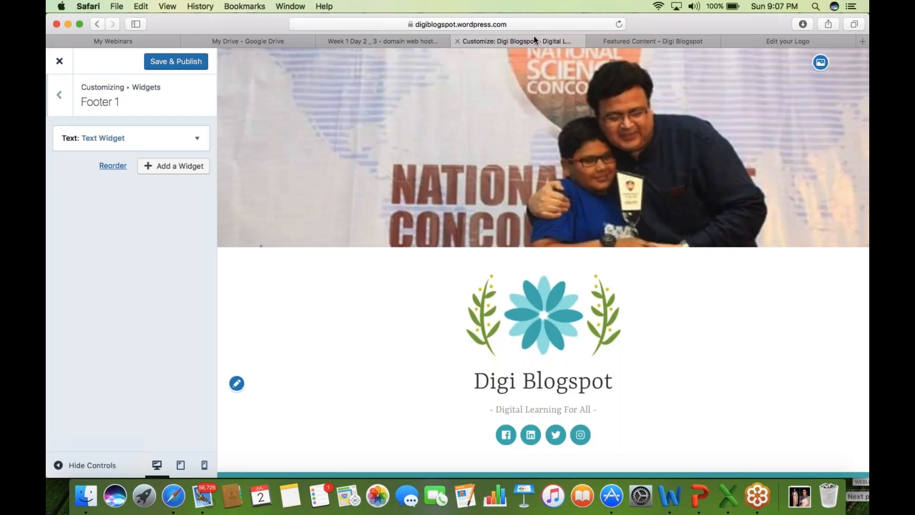
{"action": "left_click", "coordinate": [198, 141]}
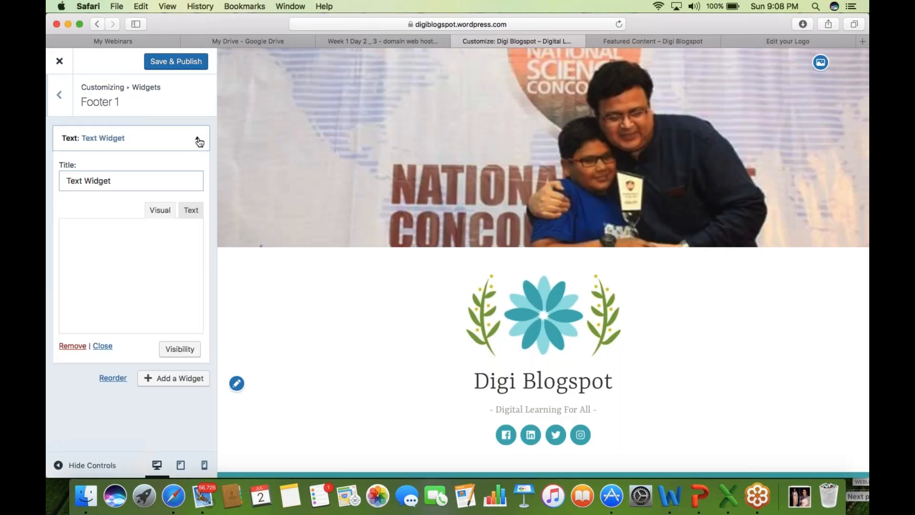
{"action": "left_click", "coordinate": [111, 182]}
{"action": "key", "text": "super+a"}
{"action": "type", "text": "About D"}
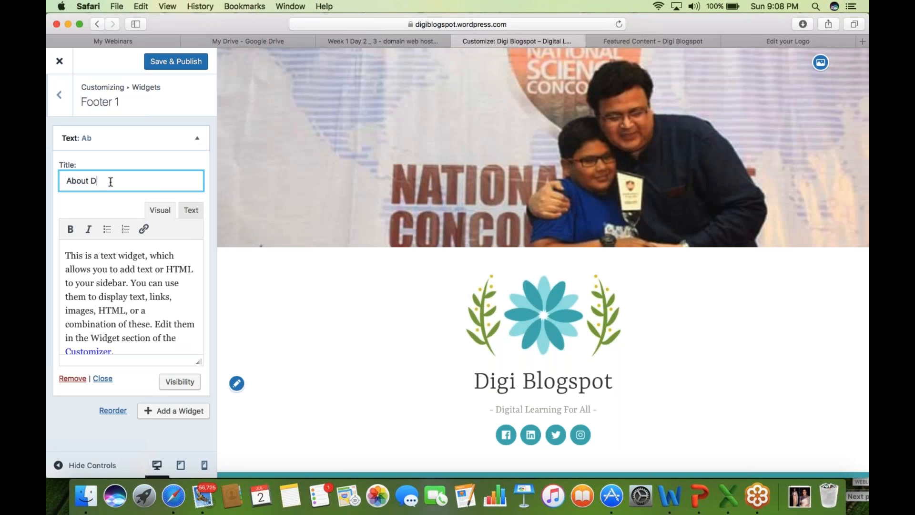
{"action": "type", "text": "igi Blogpost"}
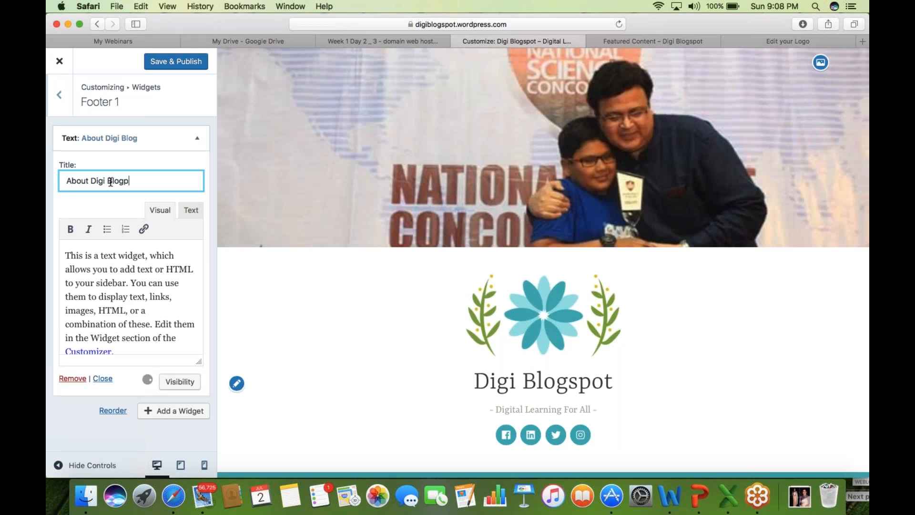
- Replace the widget body with 'One stop solution for all digital learning.'
{"action": "left_click", "coordinate": [123, 262]}
{"action": "key", "text": "super+a"}
{"action": "key", "text": "BackSpace"}
{"action": "type", "text": "Th"}
{"action": "key", "text": "BackSpace"}
{"action": "key", "text": "BackSpace"}
{"action": "type", "text": "One stop so"}
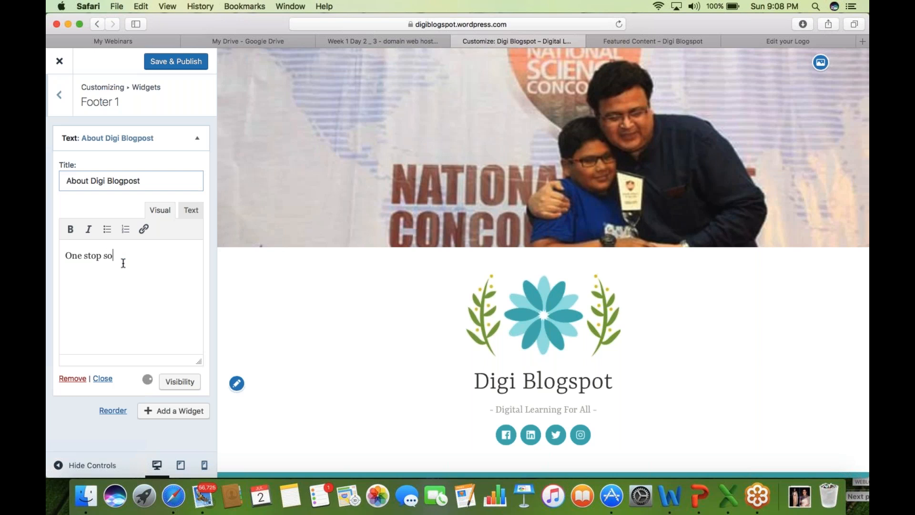
{"action": "type", "text": "lution for all digital learn"}
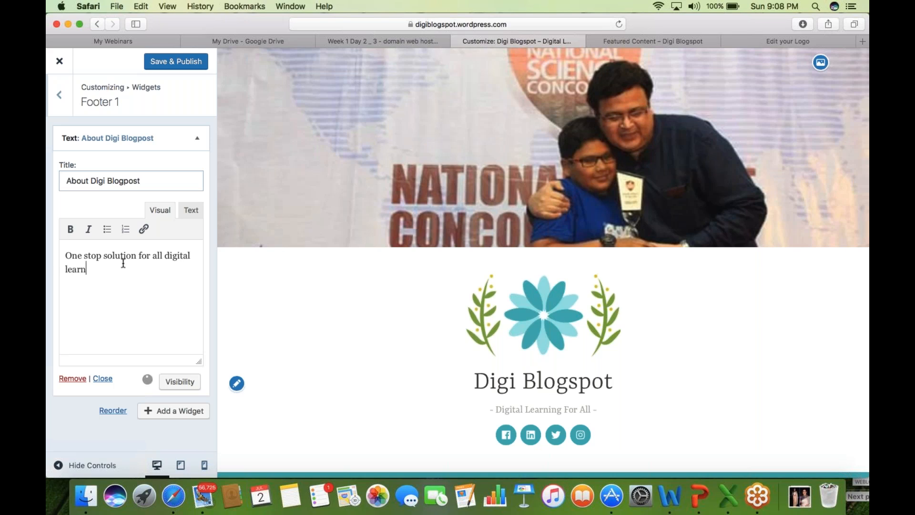
{"action": "type", "text": "ing."}
- Make the words 'stop solution' bold and italic
{"action": "left_click_drag", "start_coordinate": [82, 255], "coordinate": [137, 256]}
{"action": "left_click", "coordinate": [70, 230]}
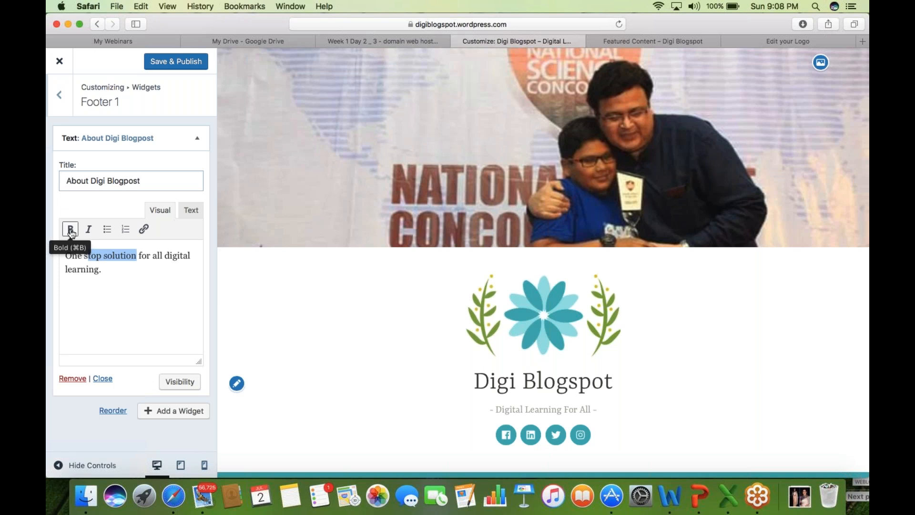
{"action": "left_click", "coordinate": [88, 229]}
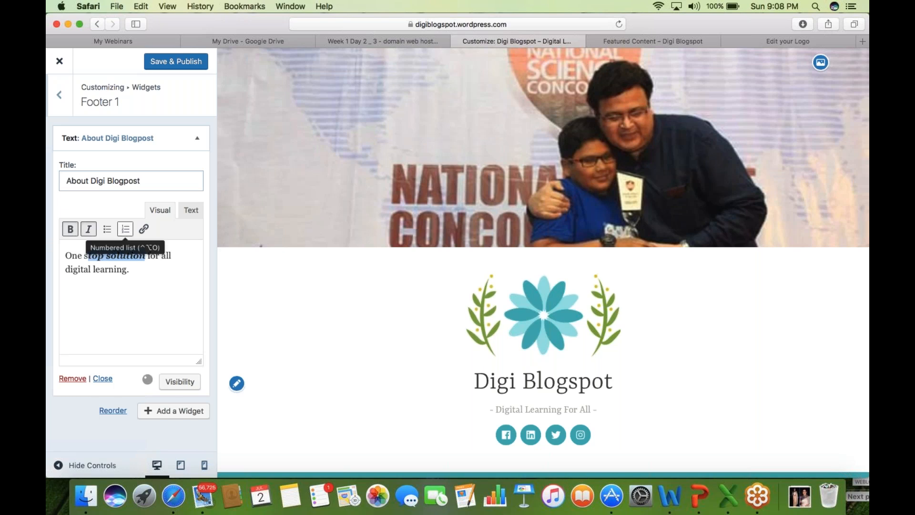
{"action": "left_click", "coordinate": [144, 271]}
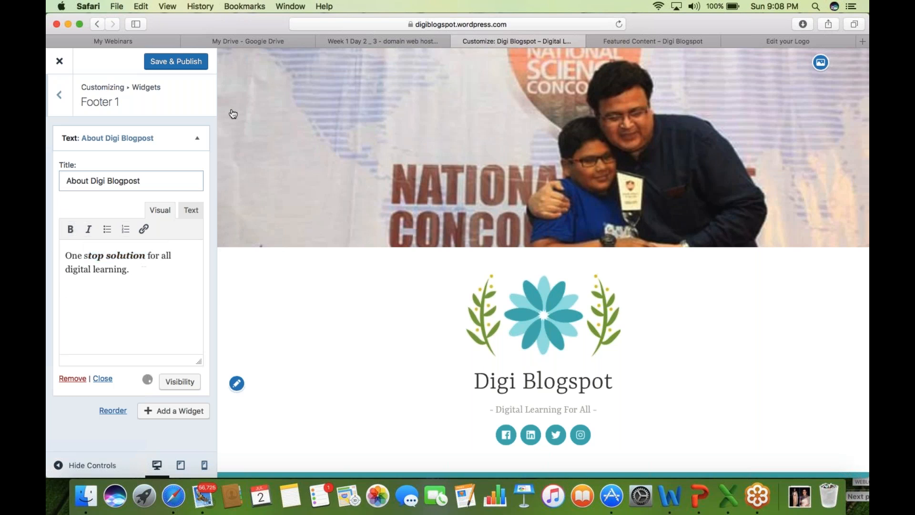
- Add a numbered list reading 'top best may' below the sentence
{"action": "left_click", "coordinate": [126, 230]}
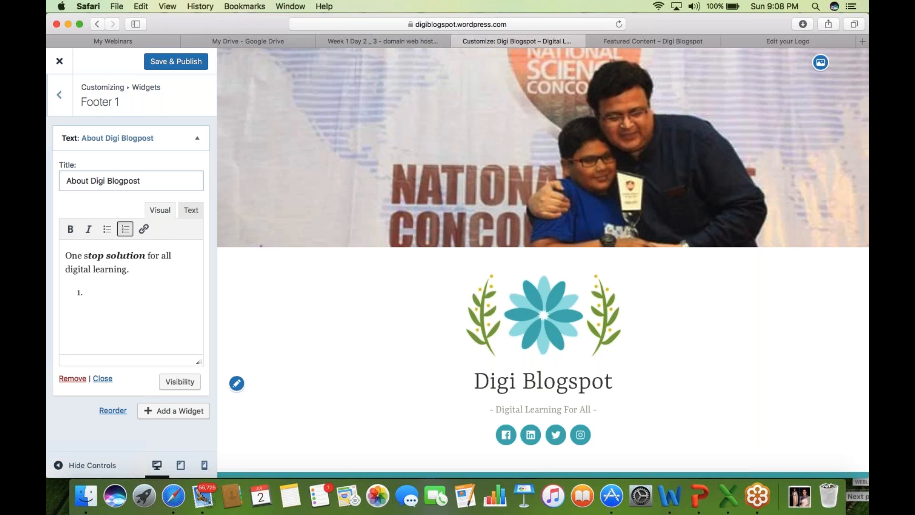
{"action": "type", "text": "top "}
{"action": "type", "text": "best "}
{"action": "type", "text": "my"}
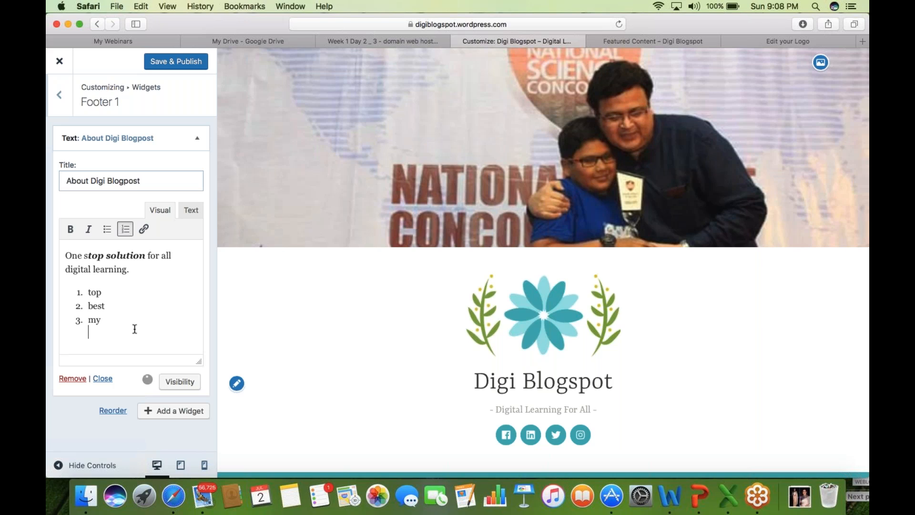
{"action": "key", "text": "BackSpace"}
{"action": "type", "text": "ay"}
{"action": "key", "text": "Return"}
{"action": "key", "text": "Return"}
- Add a 'Clicks Hear' line linked to wwww.facebook.com and publish the widget
{"action": "type", "text": "Clicks"}
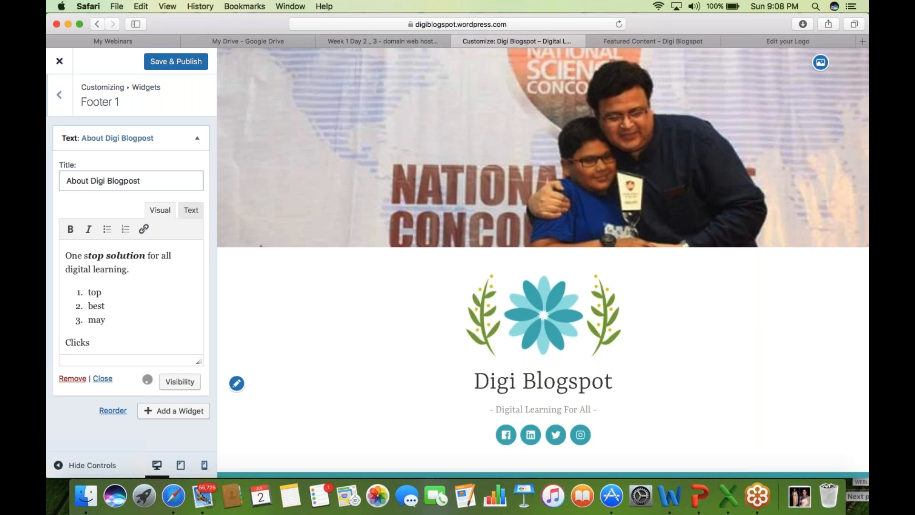
{"action": "type", "text": " Hera"}
{"action": "key", "text": "BackSpace"}
{"action": "key", "text": "BackSpace"}
{"action": "key", "text": "BackSpace"}
{"action": "type", "text": "ear"}
{"action": "key", "text": "shift+Left"}
{"action": "key", "text": "shift+Left"}
{"action": "key", "text": "shift+Left"}
{"action": "key", "text": "shift+Left"}
{"action": "key", "text": "shift+Left"}
{"action": "key", "text": "shift+Left"}
{"action": "key", "text": "shift+Left"}
{"action": "key", "text": "shift+Left"}
{"action": "key", "text": "shift+Left"}
{"action": "key", "text": "shift+Left"}
{"action": "key", "text": "shift+Left"}
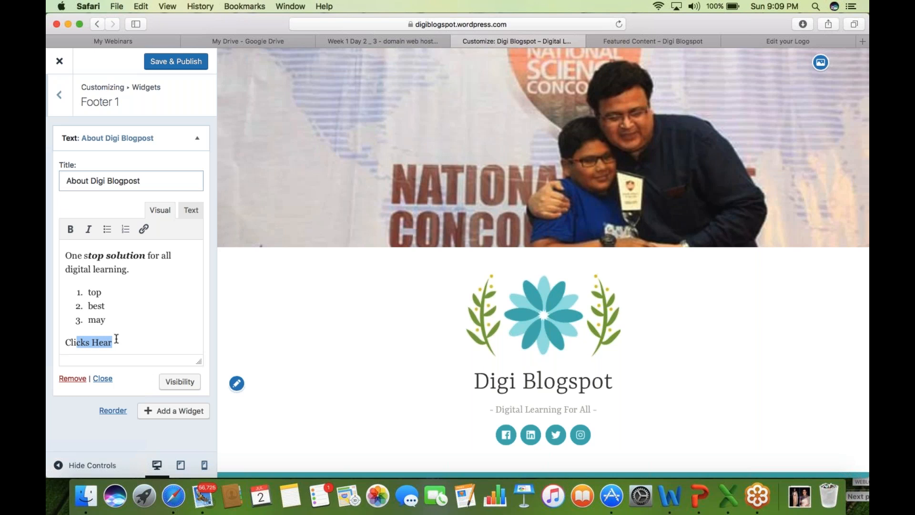
{"action": "left_click", "coordinate": [144, 230]}
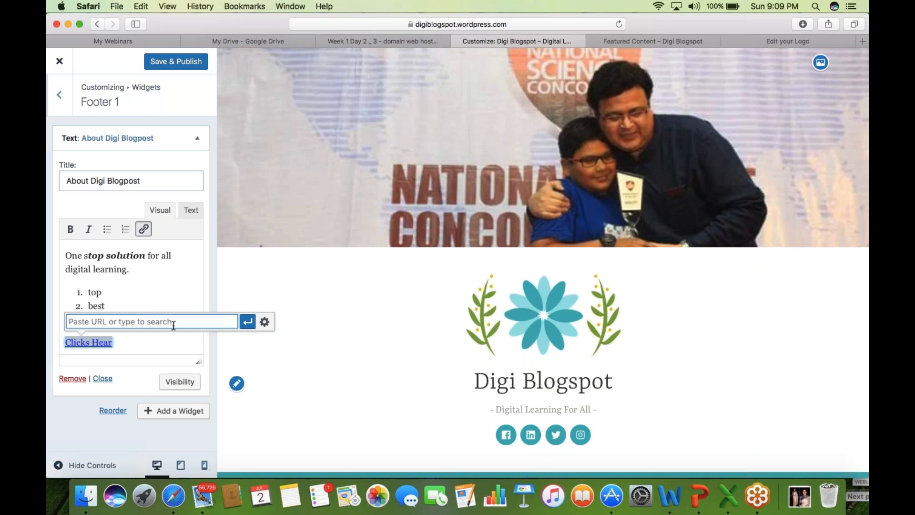
{"action": "type", "text": "www"}
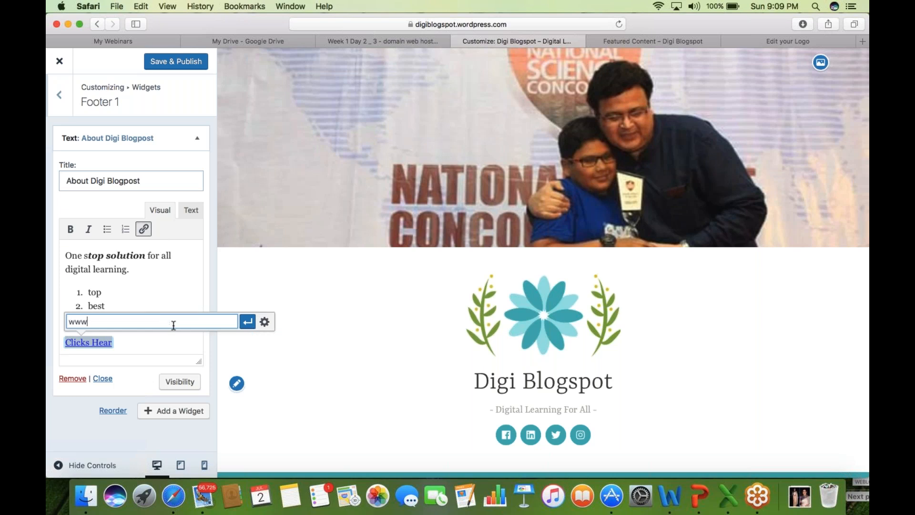
{"action": "type", "text": "w.facebook.com"}
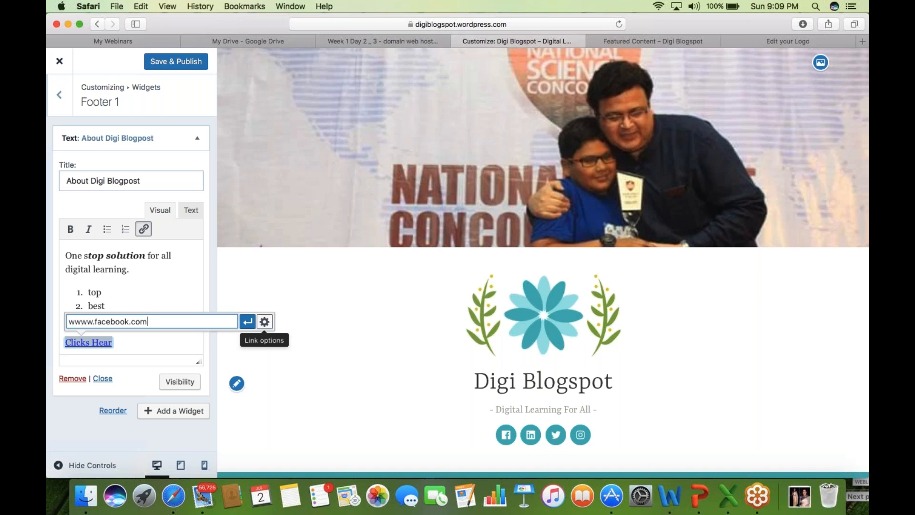
{"action": "key", "text": "Return"}
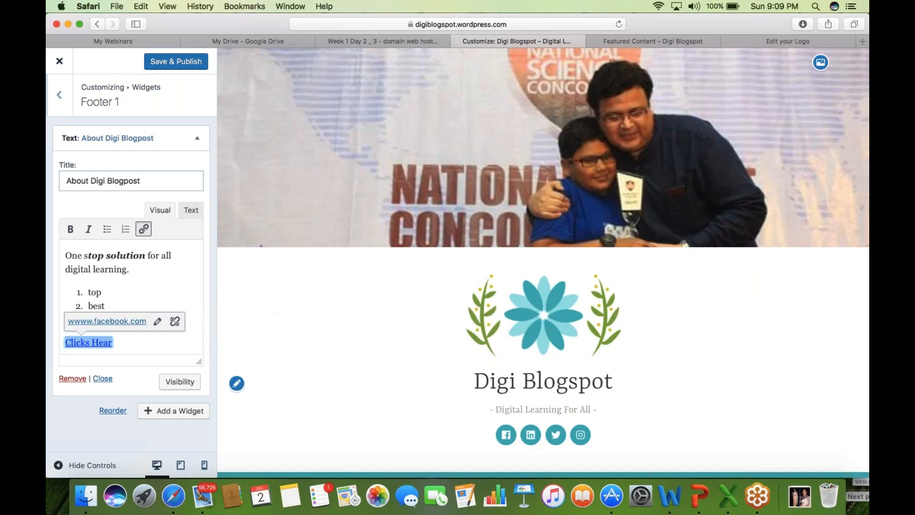
{"action": "left_click", "coordinate": [185, 61]}
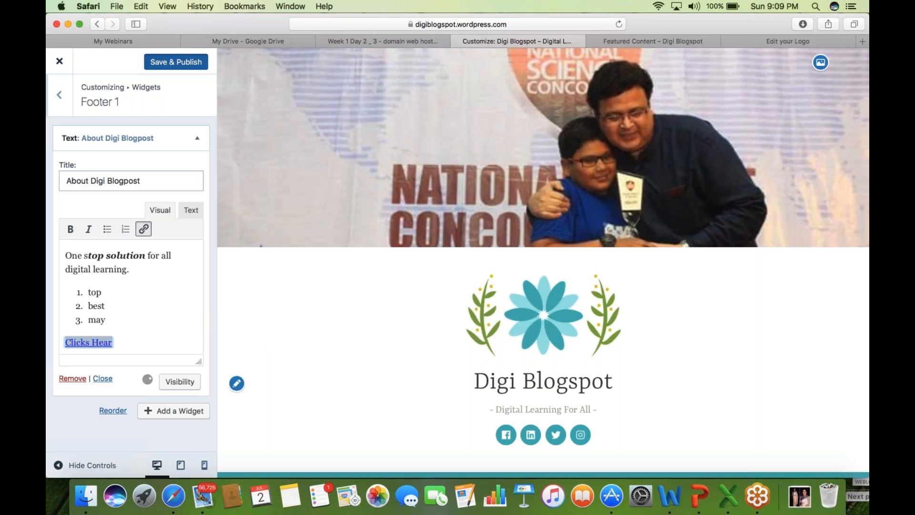
- Load digiblogspot.wordpress.com, review the About Digi Blogpost footer, and test the Clicks Hear link
{"action": "left_click", "coordinate": [649, 42]}
{"action": "left_click", "coordinate": [448, 27]}
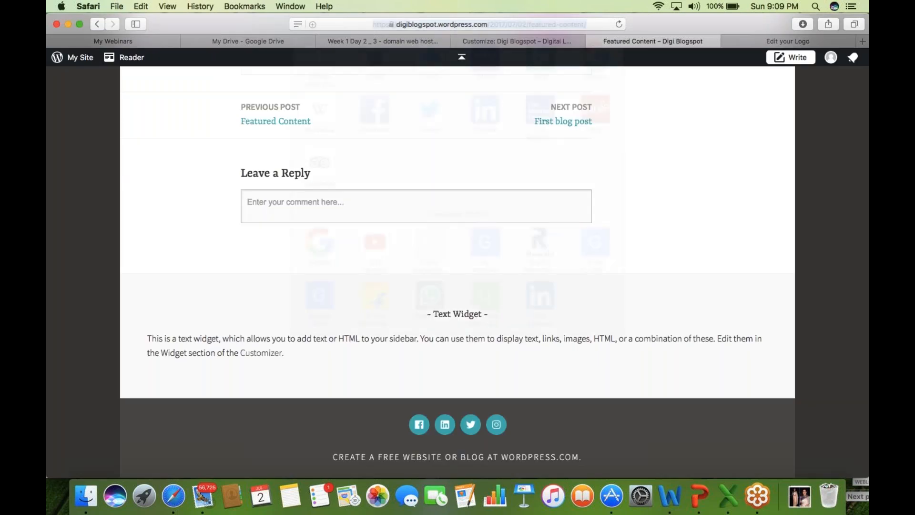
{"action": "type", "text": "digiblogspot.wordpress.com"}
{"action": "key", "text": "Return"}
{"action": "scroll", "coordinate": [131, 333], "scroll_direction": "down", "scroll_amount": 5}
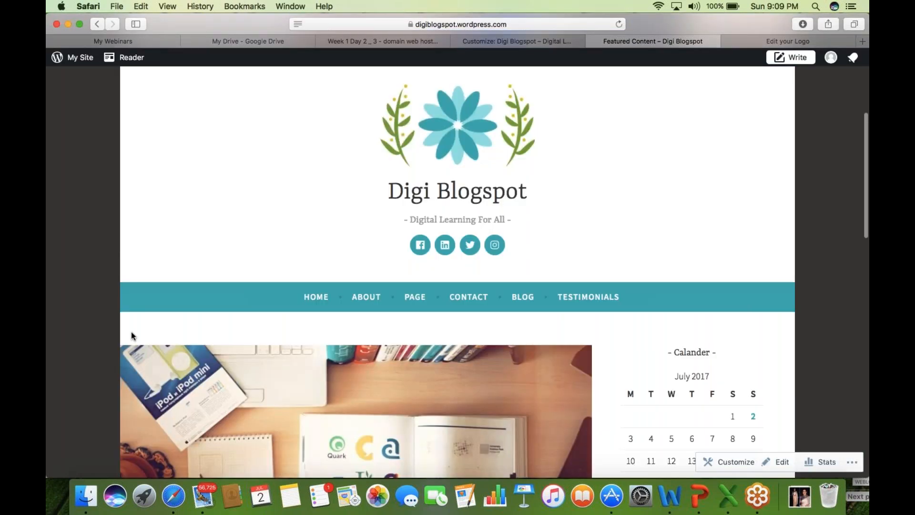
{"action": "scroll", "coordinate": [131, 331], "scroll_direction": "down", "scroll_amount": 15}
{"action": "left_click_drag", "start_coordinate": [422, 254], "coordinate": [533, 253]}
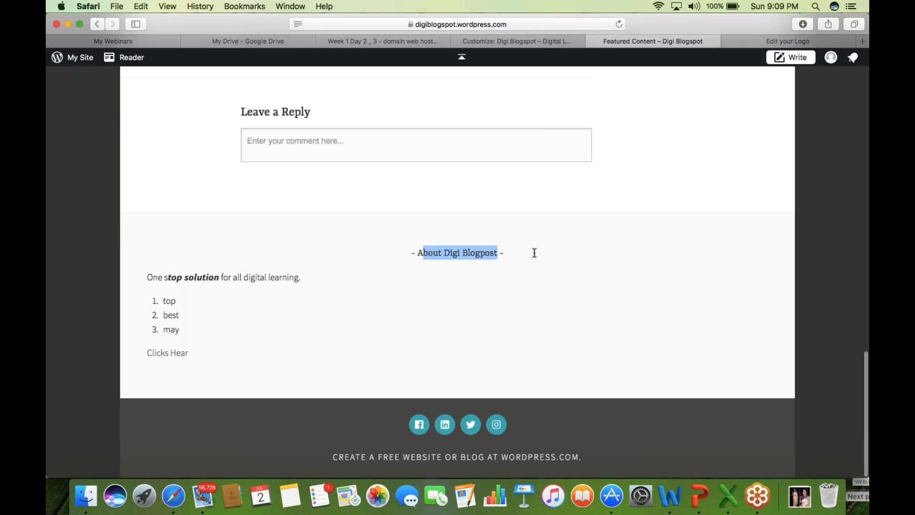
{"action": "left_click_drag", "start_coordinate": [142, 277], "coordinate": [176, 337]}
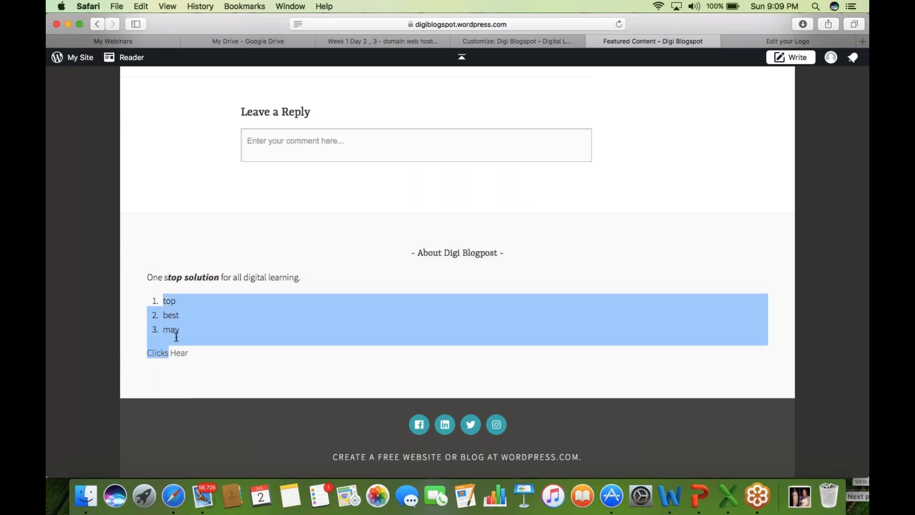
{"action": "left_click", "coordinate": [281, 351]}
{"action": "left_click", "coordinate": [167, 352]}
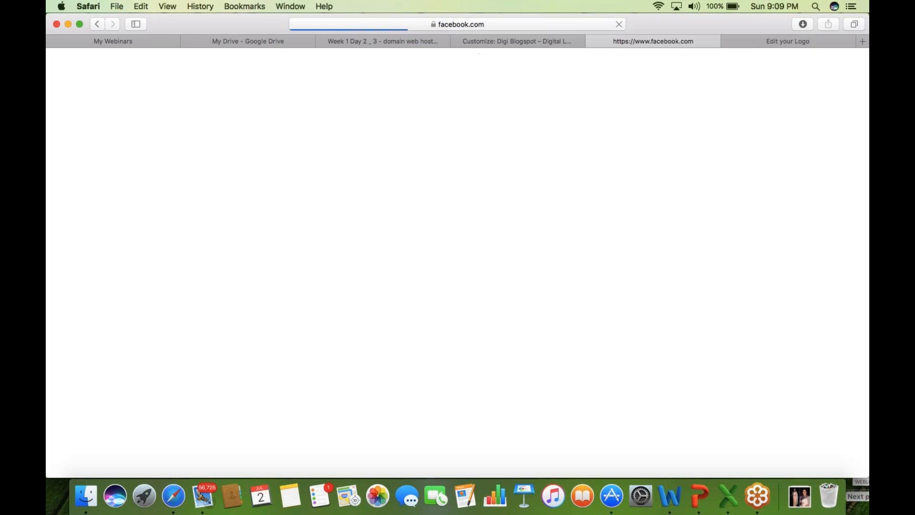
{"action": "left_click", "coordinate": [487, 41]}
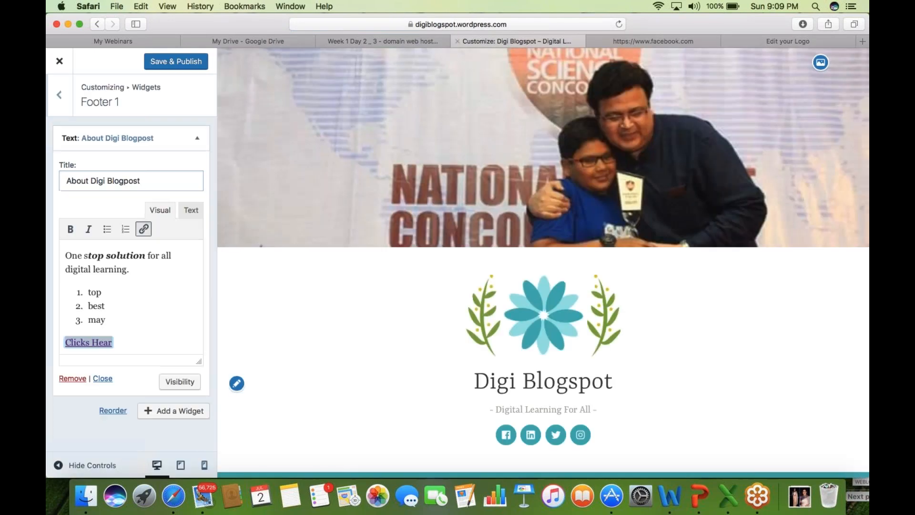
- Review the Footer 2 and Footer 3 widget areas and their lists of available widgets
{"action": "left_click", "coordinate": [58, 102]}
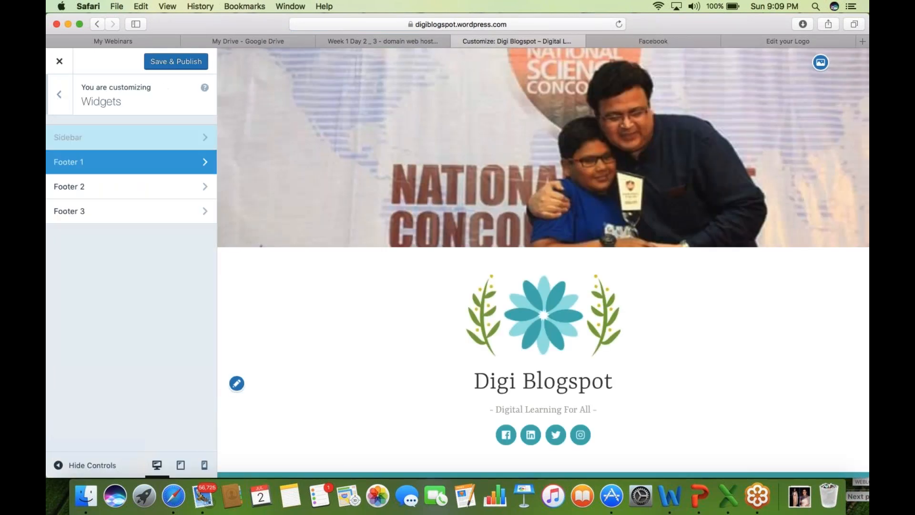
{"action": "left_click", "coordinate": [99, 196]}
{"action": "left_click", "coordinate": [176, 136]}
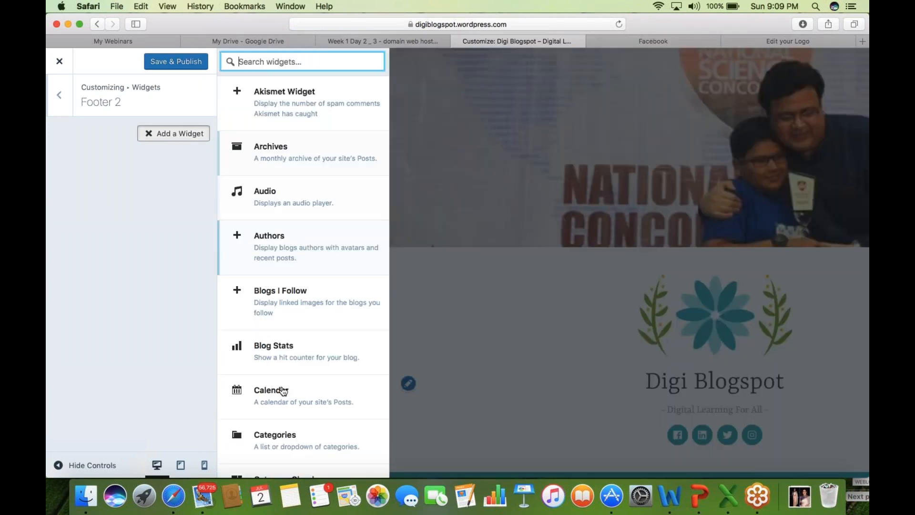
{"action": "left_click", "coordinate": [54, 112]}
{"action": "left_click", "coordinate": [119, 211]}
{"action": "left_click", "coordinate": [187, 133]}
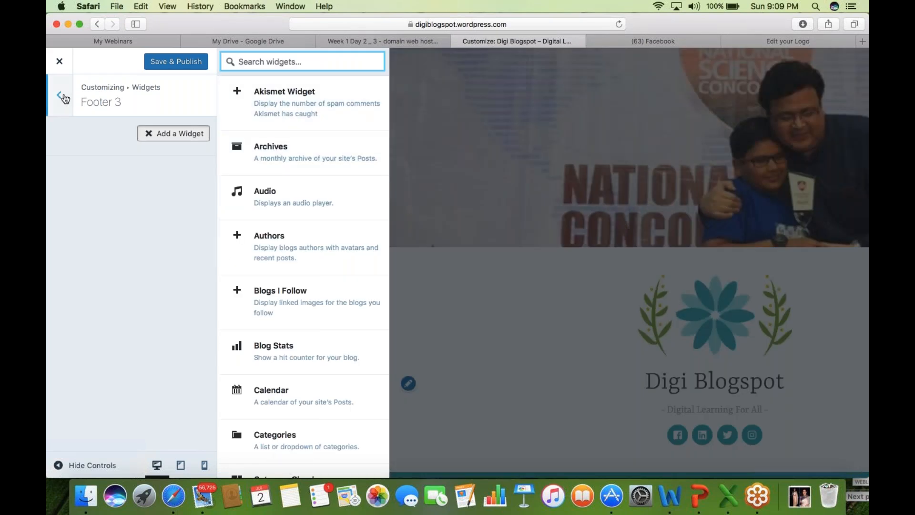
{"action": "left_click", "coordinate": [62, 96]}
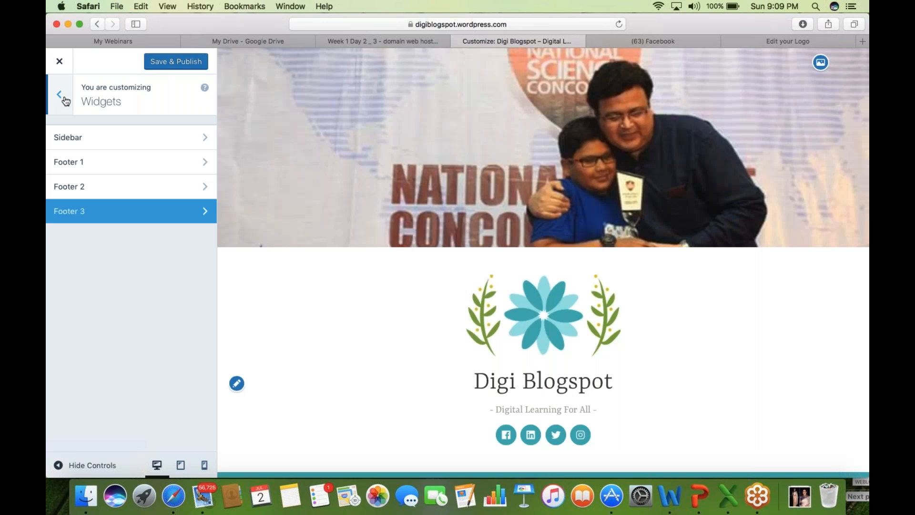
- Check the Featured Content and Theme Options settings, ending on the main customization menu
{"action": "left_click", "coordinate": [63, 97]}
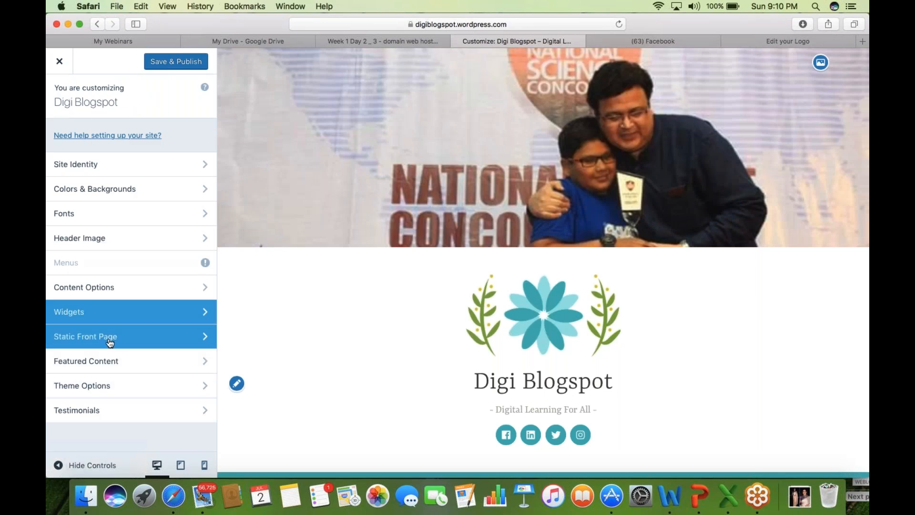
{"action": "left_click", "coordinate": [122, 372]}
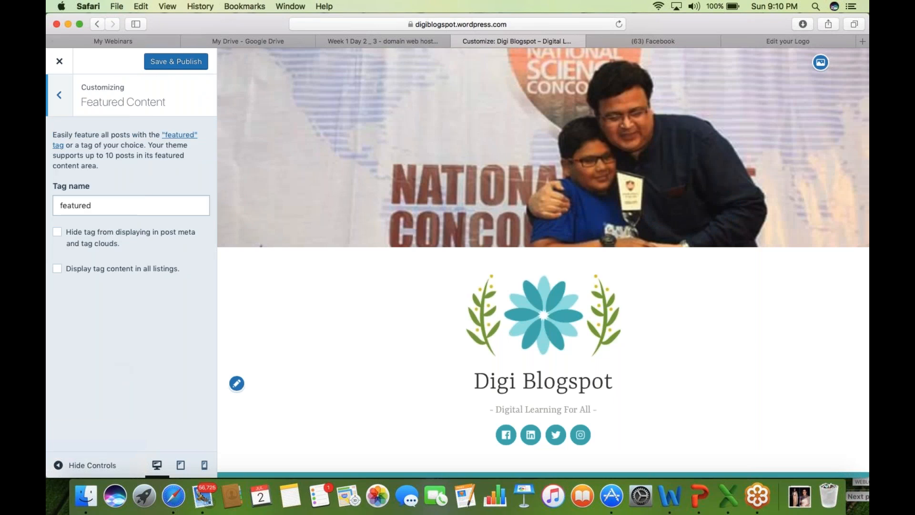
{"action": "left_click", "coordinate": [56, 105]}
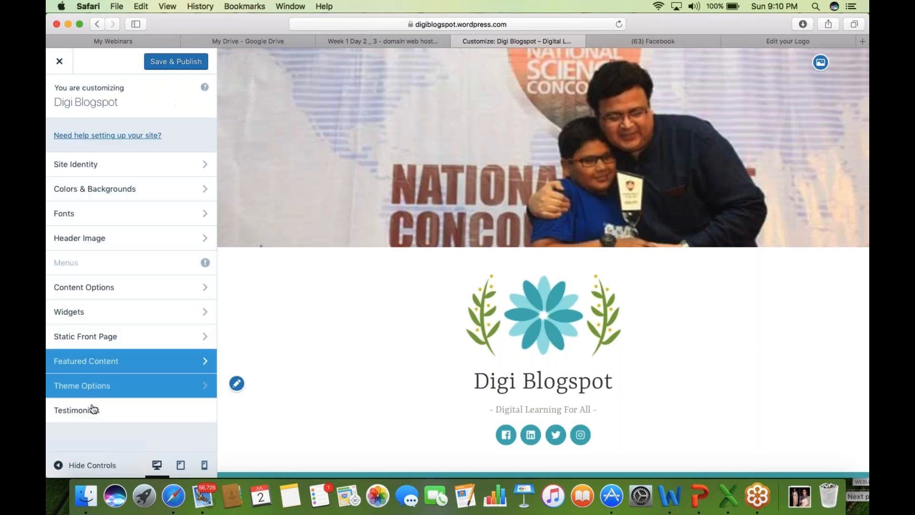
{"action": "left_click", "coordinate": [117, 395]}
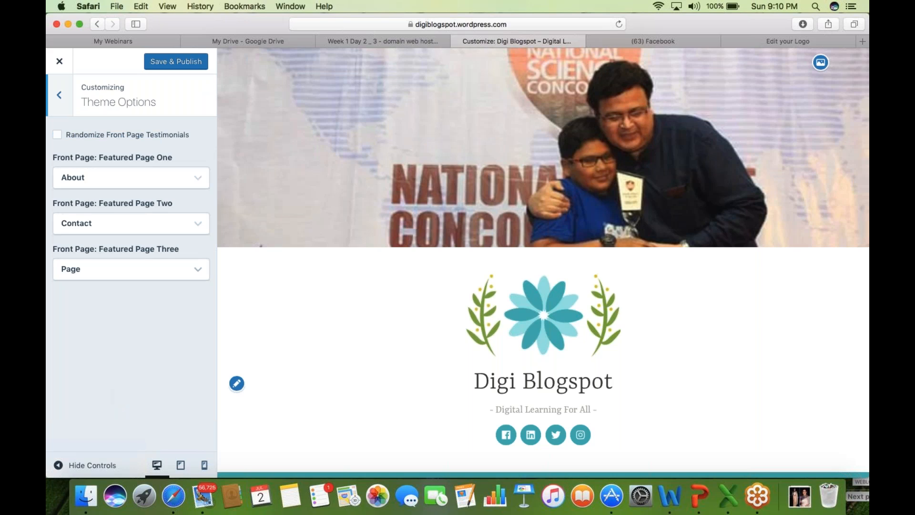
{"action": "left_click", "coordinate": [59, 96]}
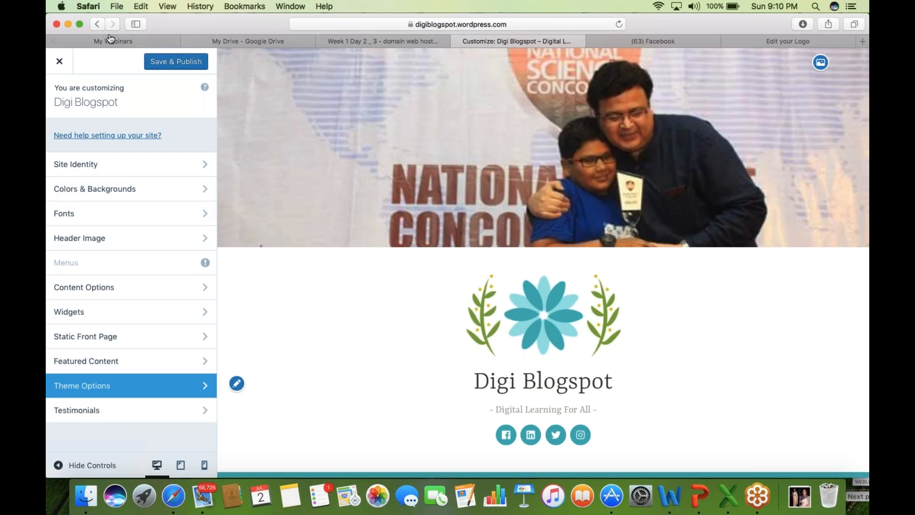
- Exit the customizer and open the site's Pages list in the admin dashboard
{"action": "left_click", "coordinate": [61, 62]}
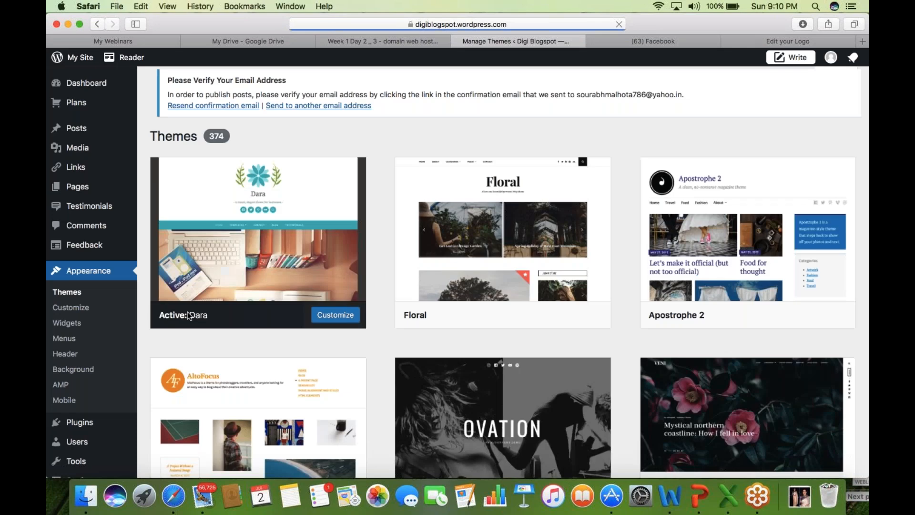
{"action": "mouse_move", "coordinate": [77, 186]}
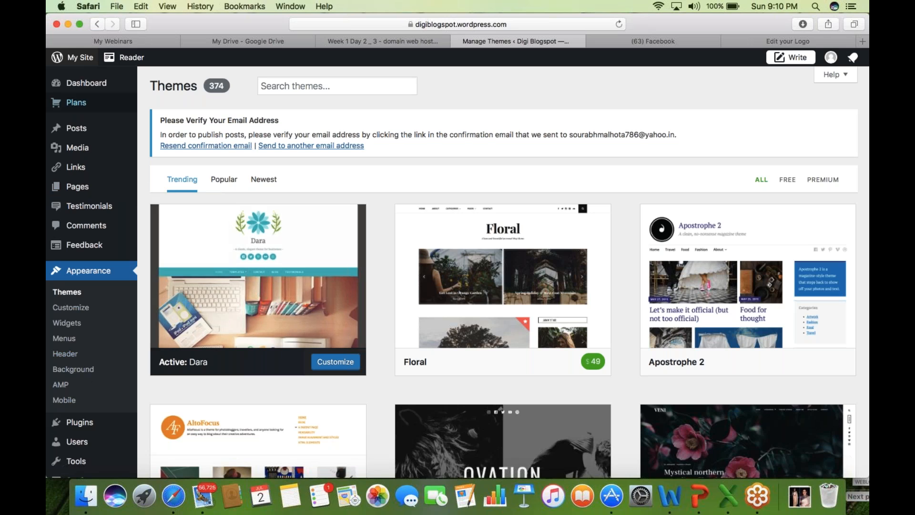
{"action": "left_click", "coordinate": [99, 190]}
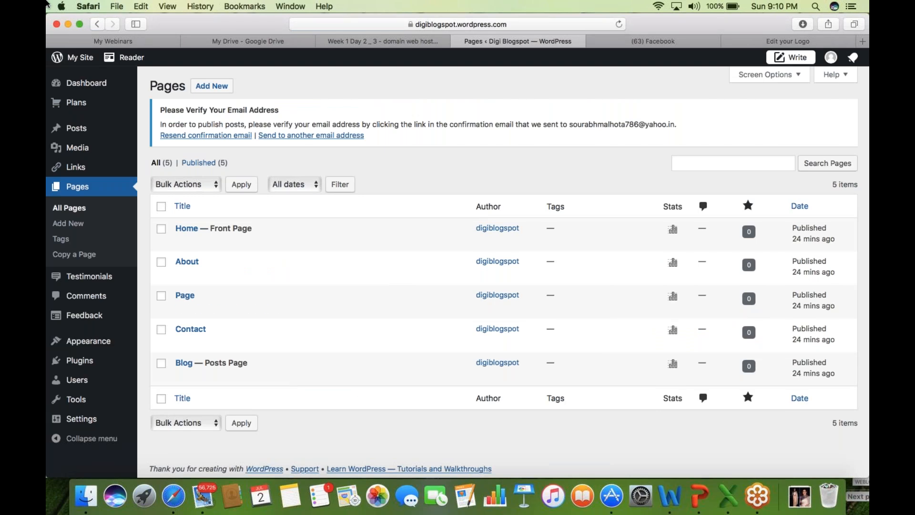
- Highlight the email verification notice text and reload the Pages list
{"action": "left_click", "coordinate": [56, 24]}
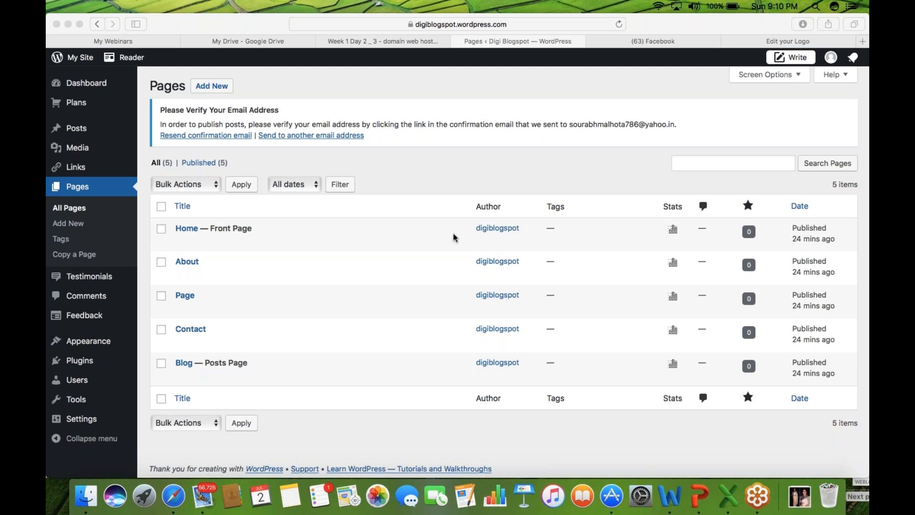
{"action": "left_click", "coordinate": [372, 146]}
{"action": "left_click_drag", "start_coordinate": [387, 139], "coordinate": [155, 117]}
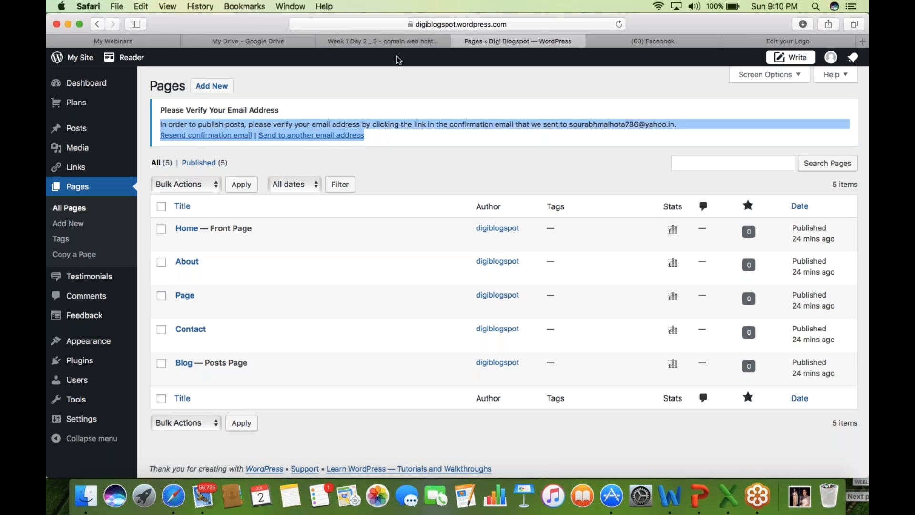
{"action": "left_click", "coordinate": [420, 23]}
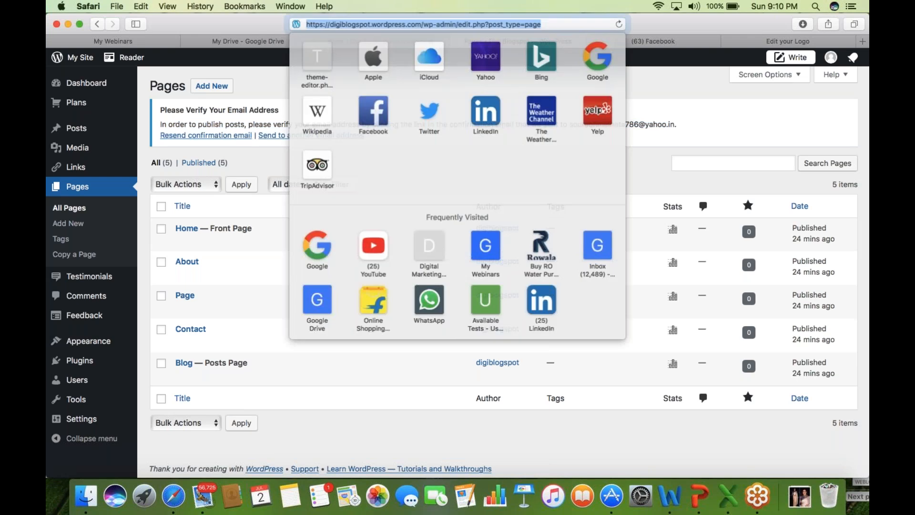
{"action": "key", "text": "Return"}
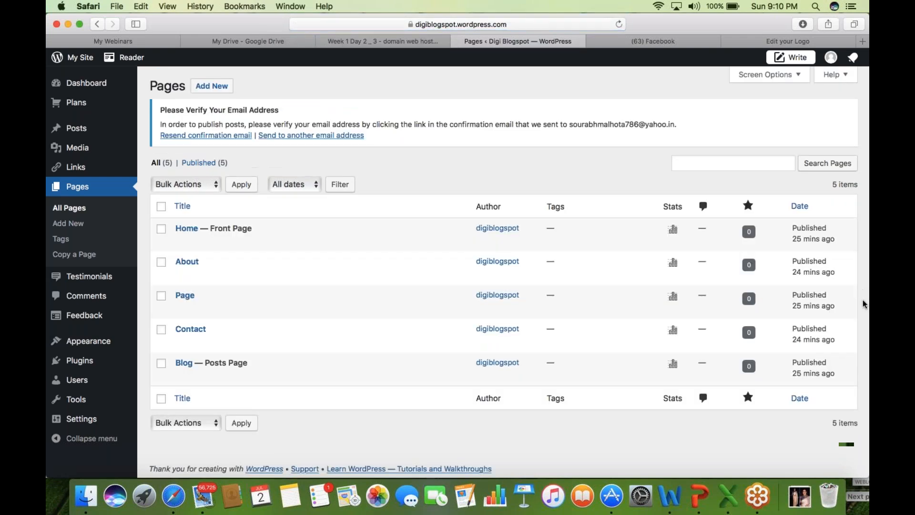
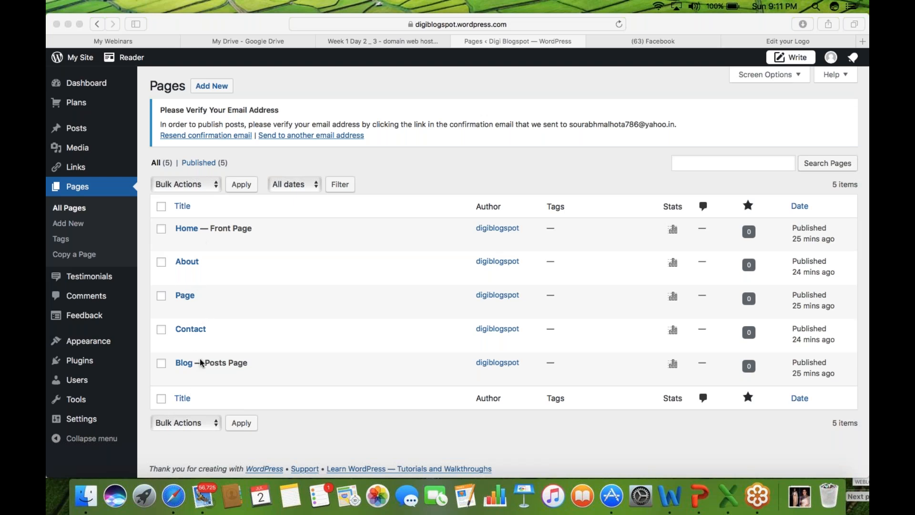
- Open the About page in the page editor, then switch to the logo maker tab
{"action": "left_click", "coordinate": [185, 238]}
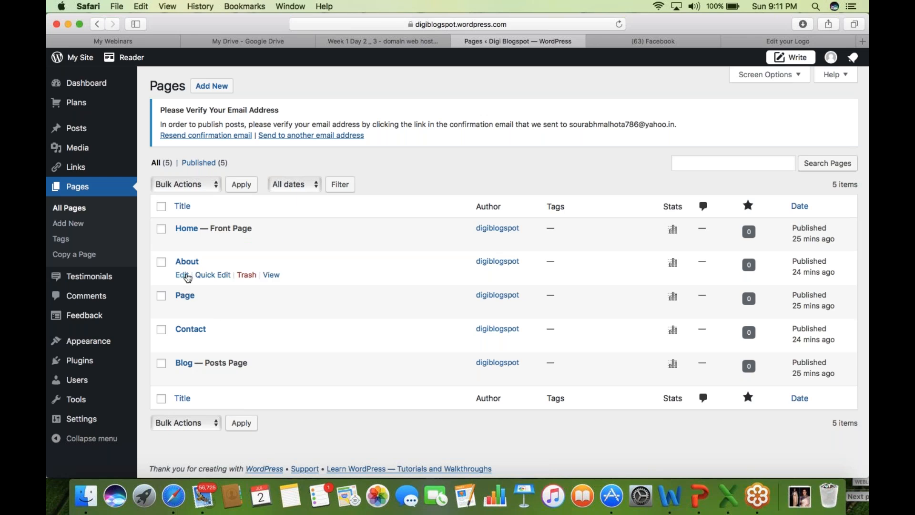
{"action": "left_click", "coordinate": [182, 275]}
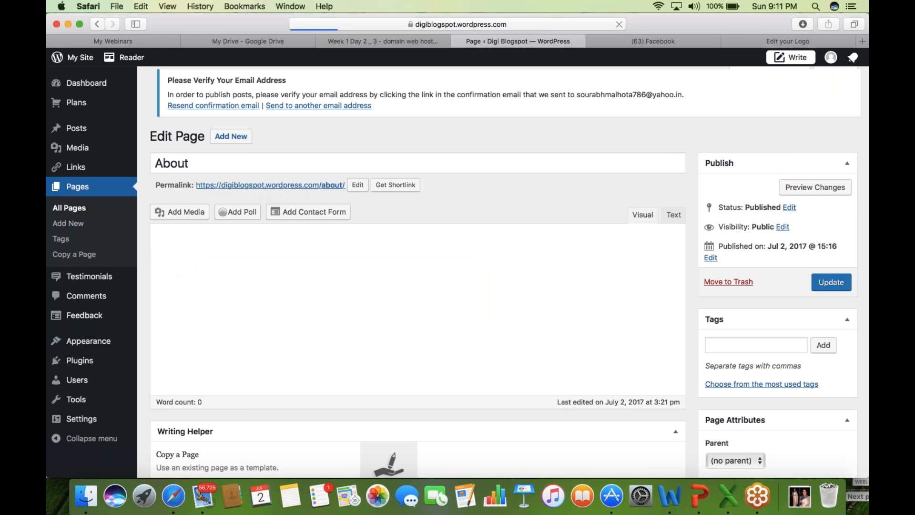
{"action": "left_click", "coordinate": [788, 41]}
- Search Google for 'about digital learning' and copy the featured definition snippet
{"action": "key", "text": "super+l"}
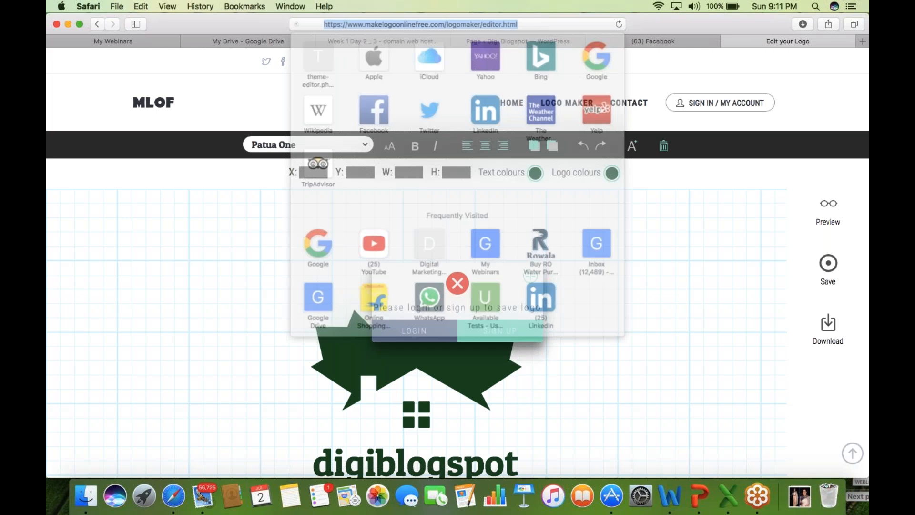
{"action": "type", "text": "g"}
{"action": "key", "text": "Return"}
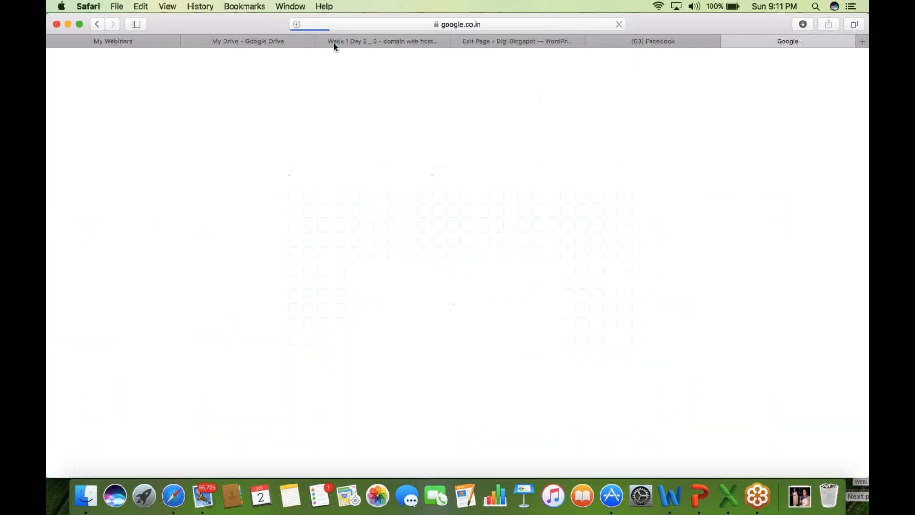
{"action": "type", "text": "abou"}
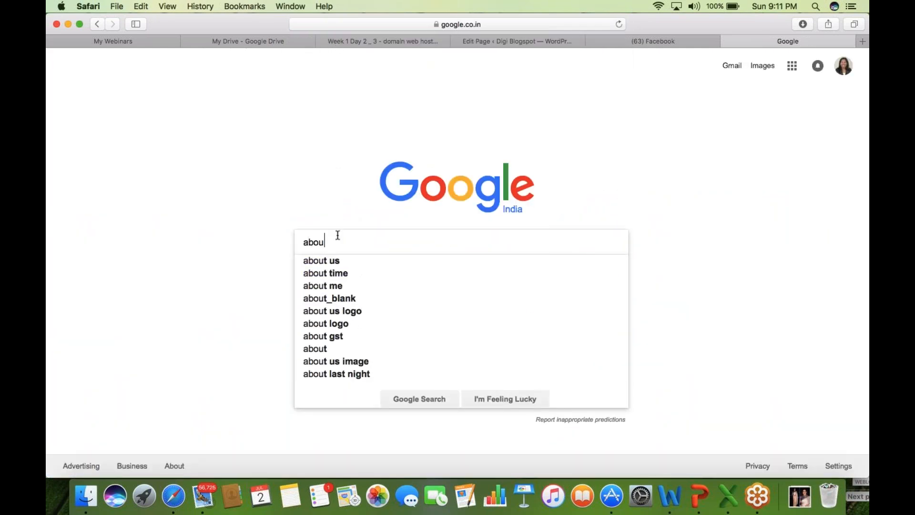
{"action": "type", "text": "t digit"}
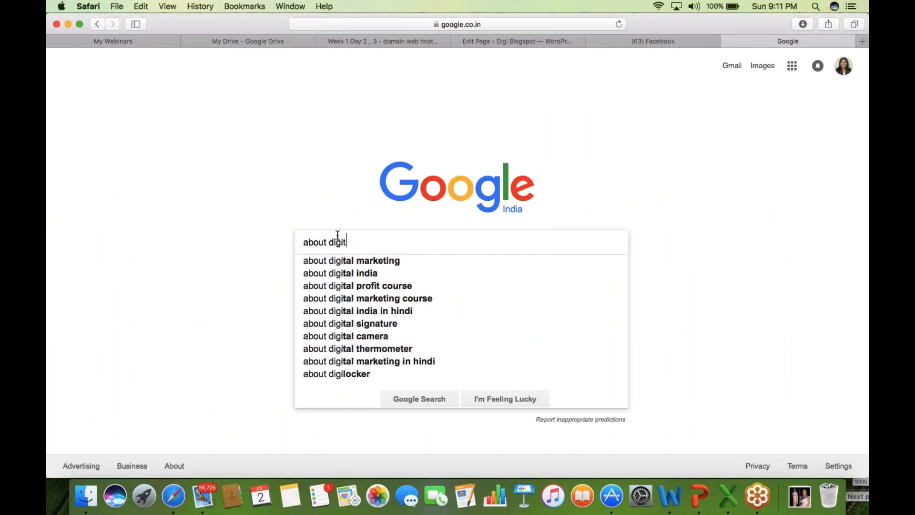
{"action": "type", "text": "al learning"}
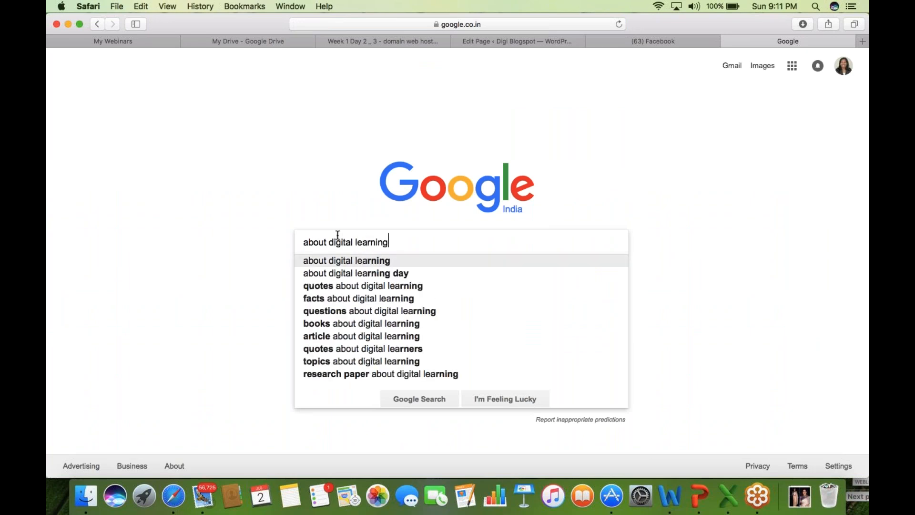
{"action": "key", "text": "Return"}
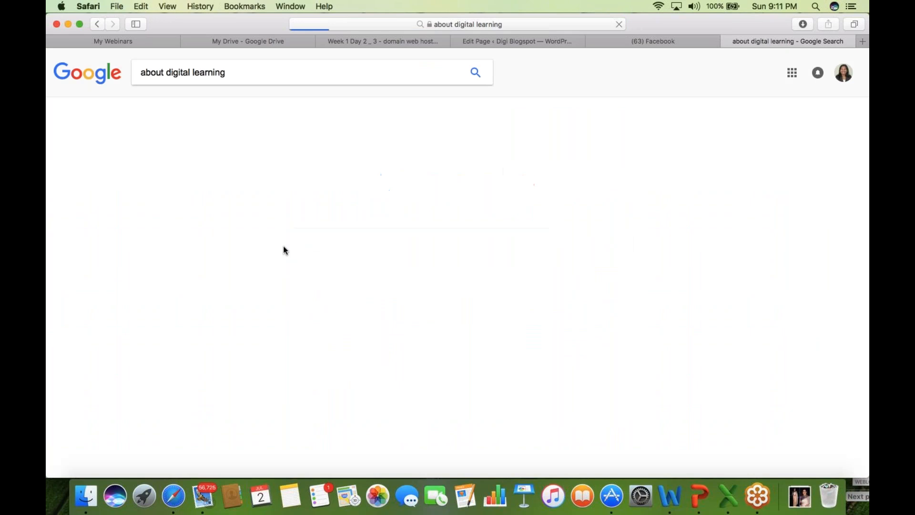
{"action": "left_click_drag", "start_coordinate": [141, 256], "coordinate": [394, 291]}
{"action": "key", "text": "super+c"}
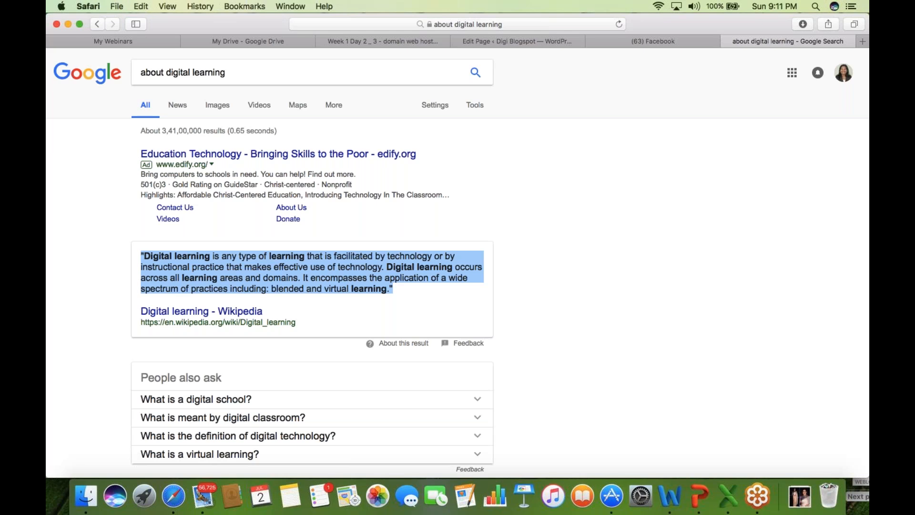
- Retitle the About page to 'About Digital Blogpost'
{"action": "left_click", "coordinate": [513, 39]}
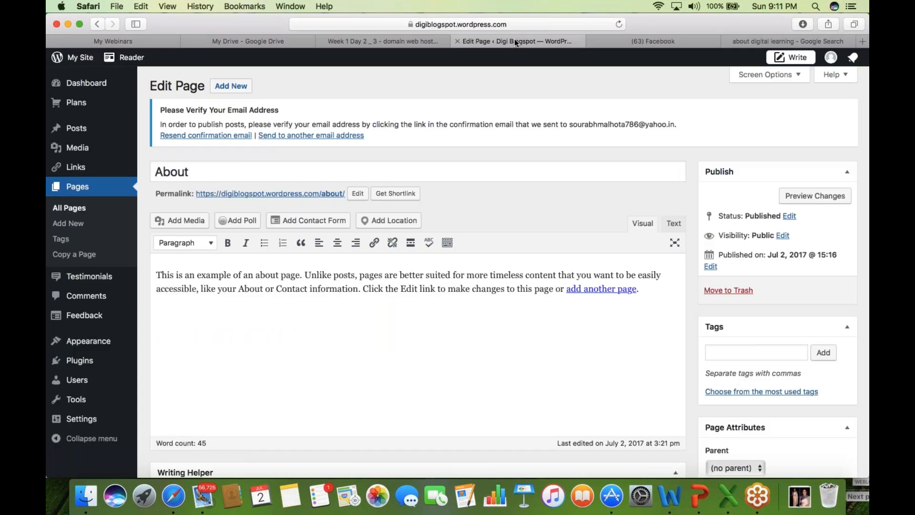
{"action": "left_click", "coordinate": [210, 173]}
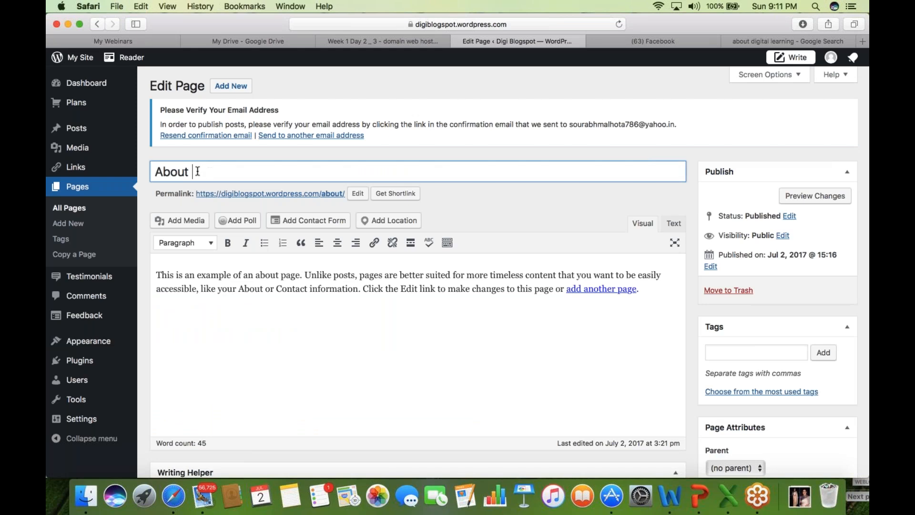
{"action": "left_click_drag", "start_coordinate": [193, 172], "coordinate": [154, 172]}
{"action": "left_click", "coordinate": [199, 173]}
{"action": "type", "text": "Digital Blo"}
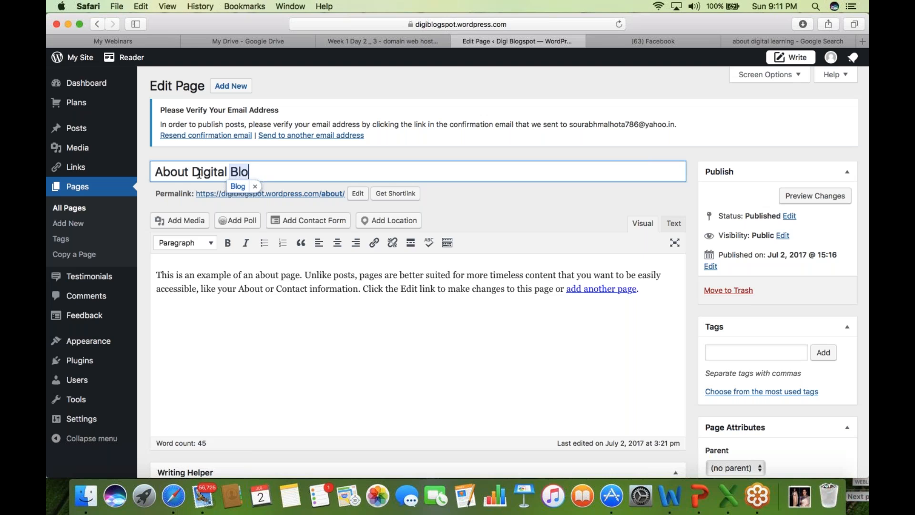
{"action": "type", "text": "gpost"}
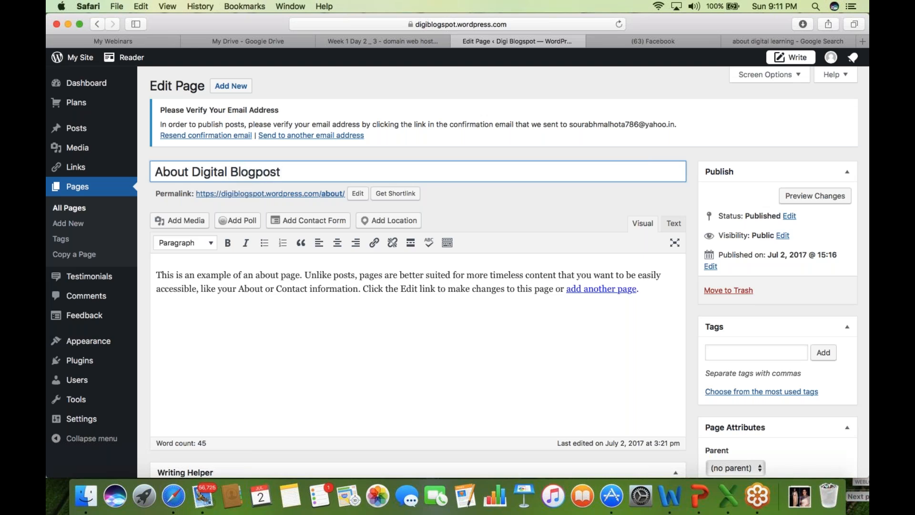
- Replace the sample body text with the pasted digital learning definition and open Add Media
{"action": "left_click", "coordinate": [220, 280]}
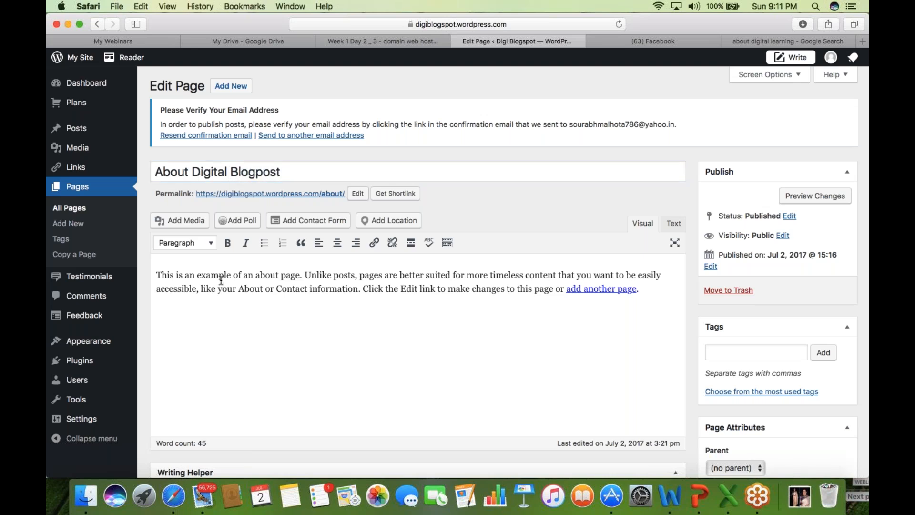
{"action": "key", "text": "super+a"}
{"action": "key", "text": "super+v"}
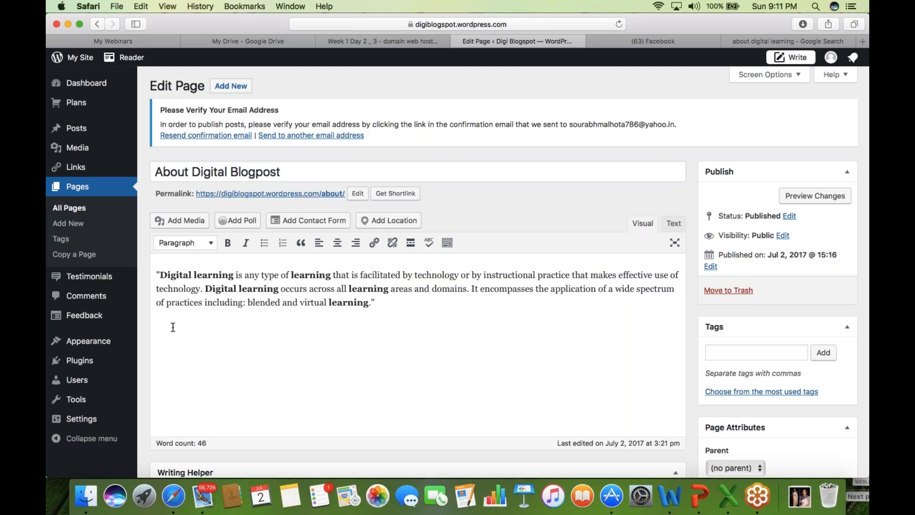
{"action": "left_click", "coordinate": [191, 222]}
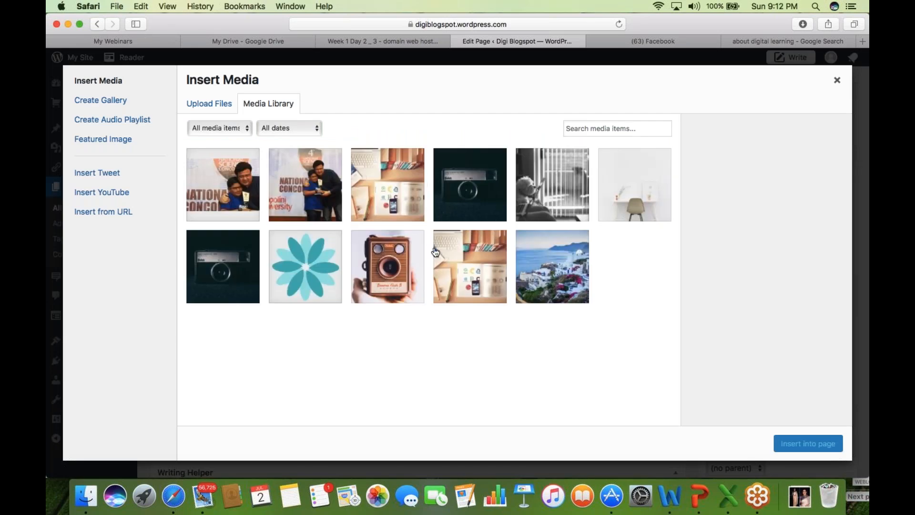
- Insert the Shoolini University photo centre-aligned and break the paragraph before 'of a wide spectrum'
{"action": "left_click", "coordinate": [319, 193]}
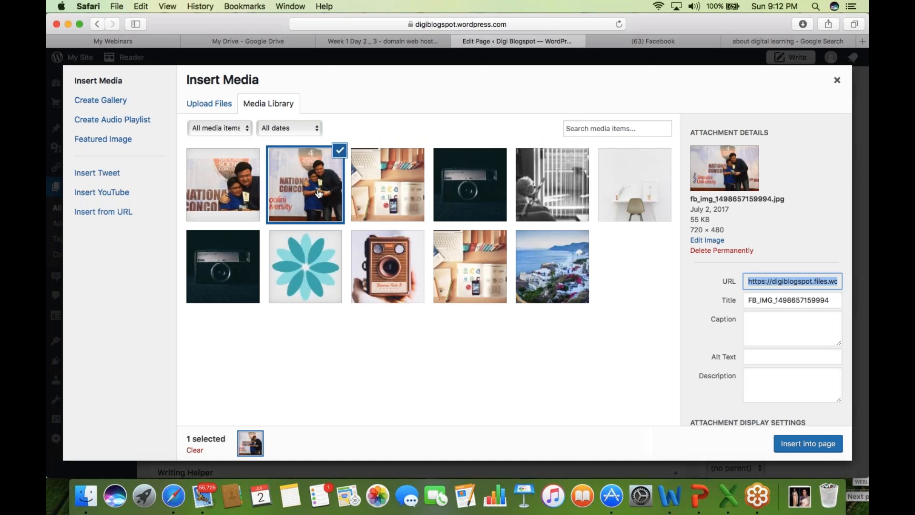
{"action": "left_click", "coordinate": [786, 442]}
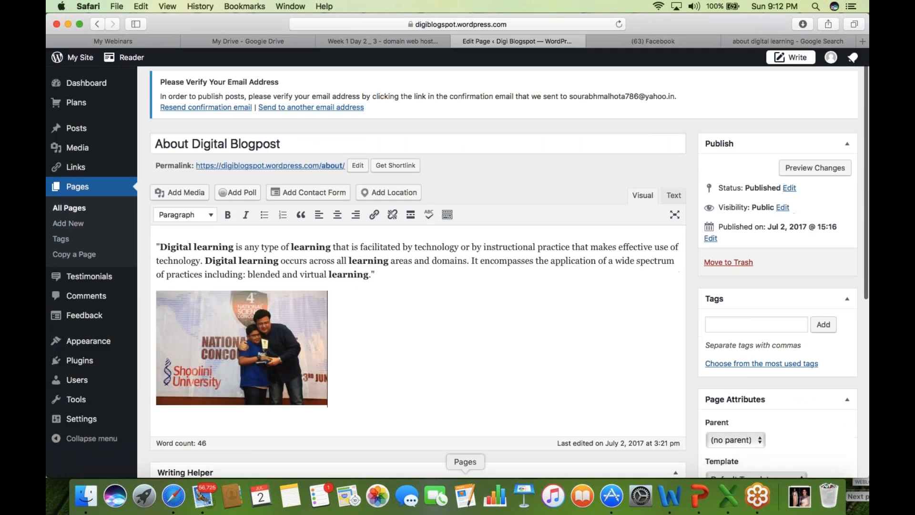
{"action": "left_click", "coordinate": [242, 348]}
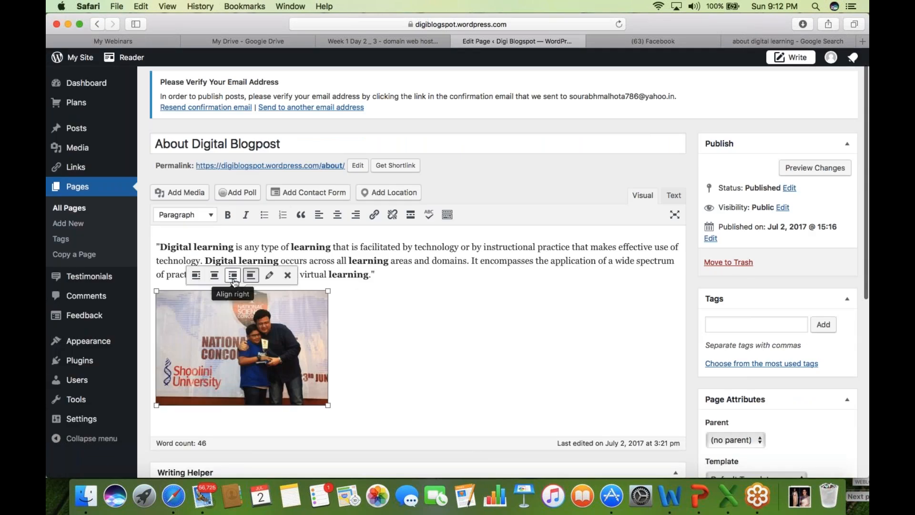
{"action": "left_click", "coordinate": [235, 281]}
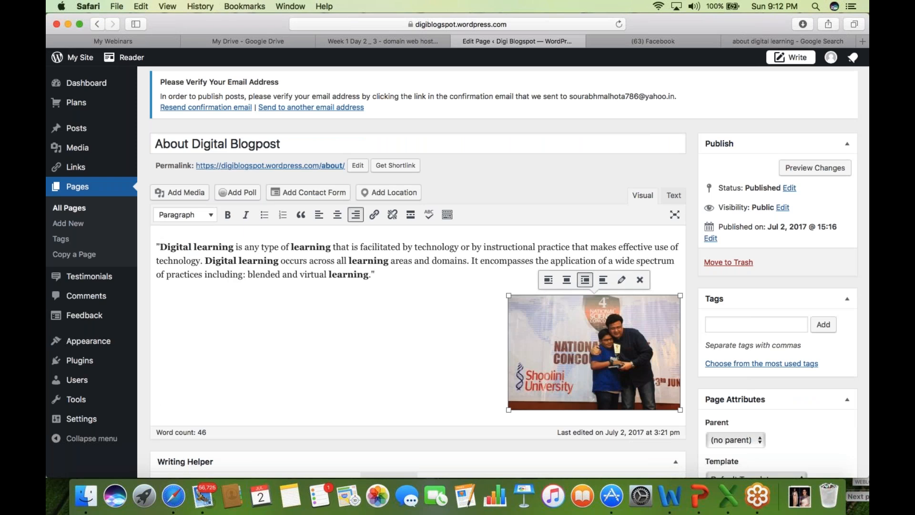
{"action": "left_click", "coordinate": [566, 280]}
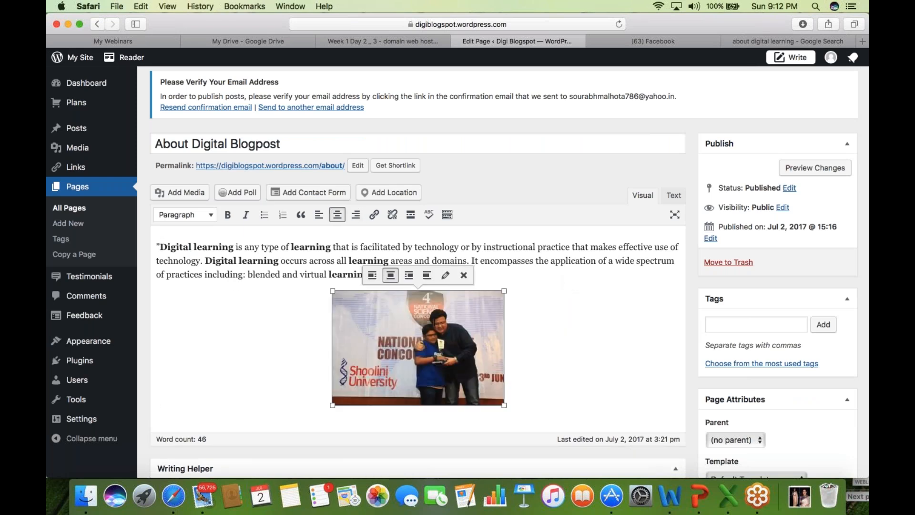
{"action": "left_click", "coordinate": [602, 261]}
{"action": "key", "text": "Return"}
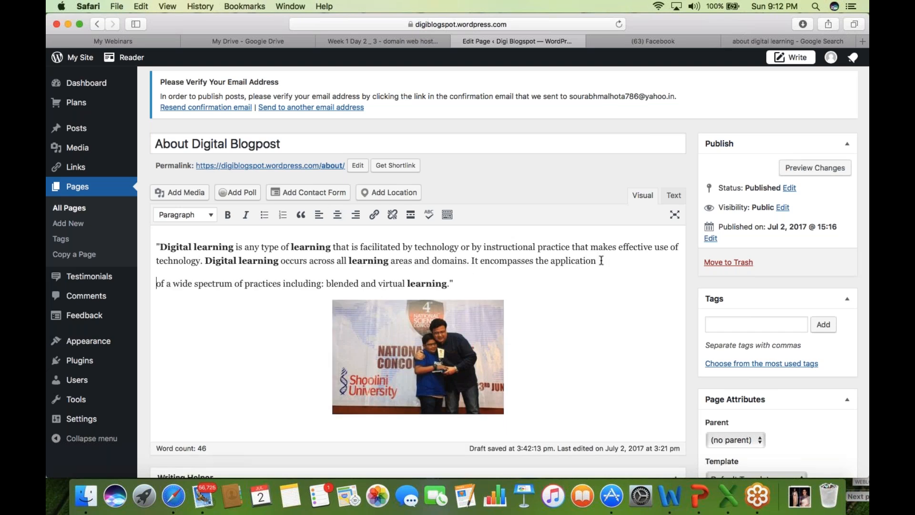
- Turn the new paragraph into bullets split at 'of a', 'wide' and 'virtual learning'
{"action": "left_click", "coordinate": [264, 216]}
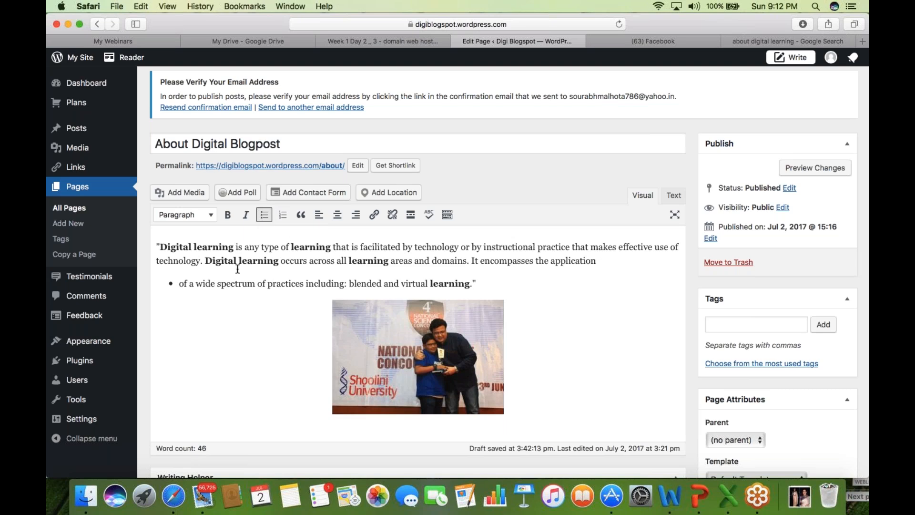
{"action": "left_click", "coordinate": [197, 285]}
{"action": "key", "text": "Return"}
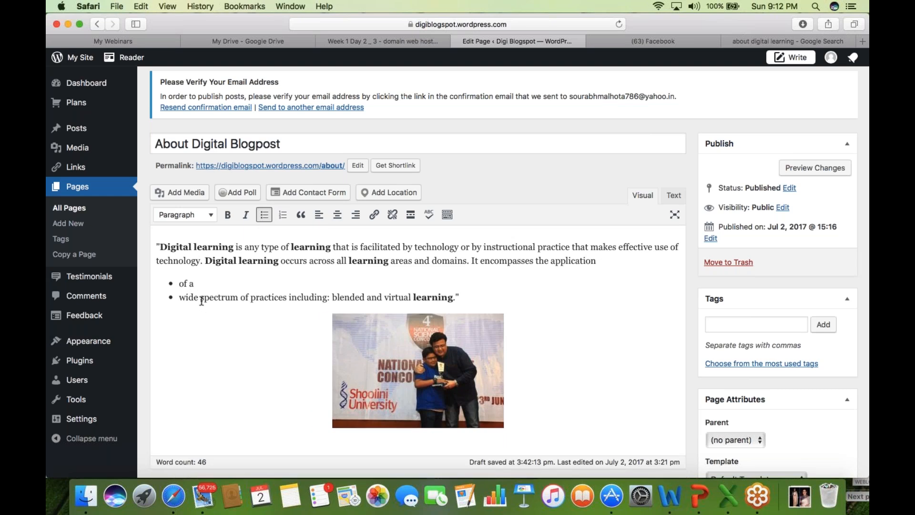
{"action": "left_click", "coordinate": [200, 298]}
{"action": "key", "text": "Return"}
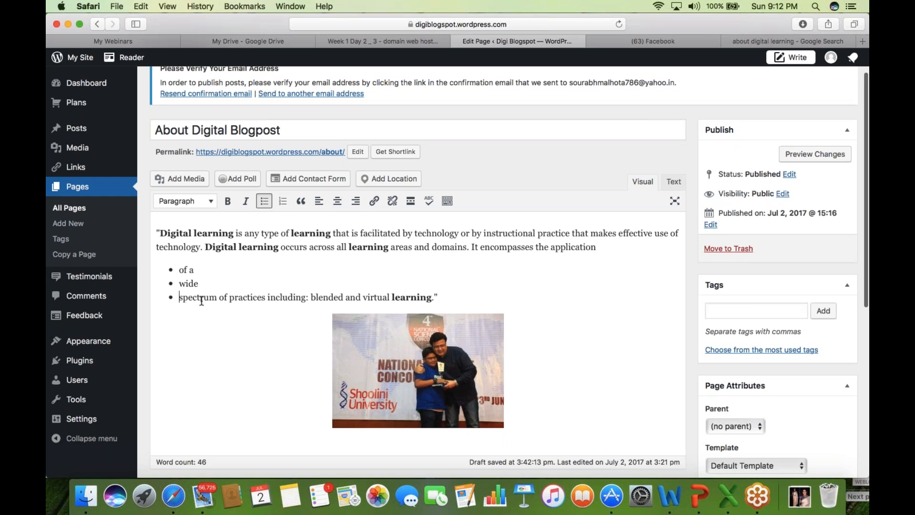
{"action": "scroll", "coordinate": [365, 296], "scroll_direction": "down", "scroll_amount": 1}
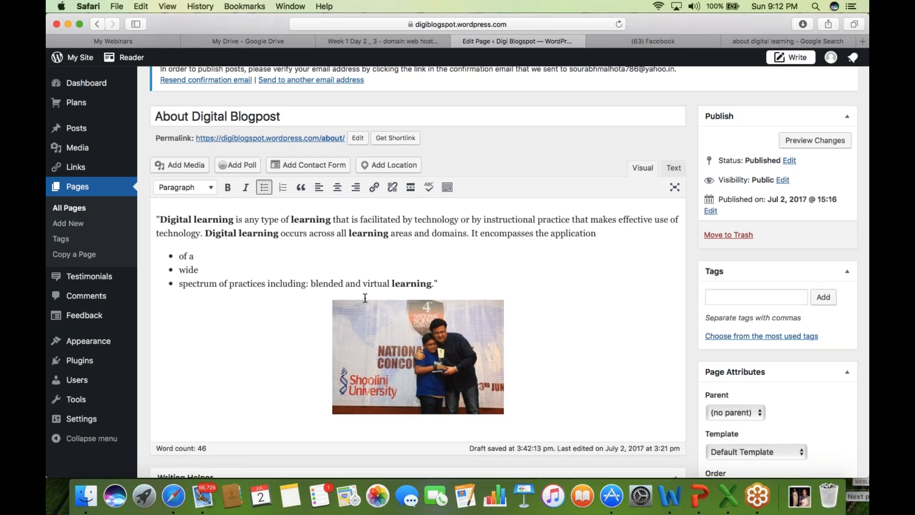
{"action": "left_click", "coordinate": [365, 297]}
{"action": "key", "text": "Return"}
- Link the words 'virtual learning' to the Contact page
{"action": "left_click_drag", "start_coordinate": [180, 297], "coordinate": [245, 299]}
{"action": "left_click", "coordinate": [374, 188]}
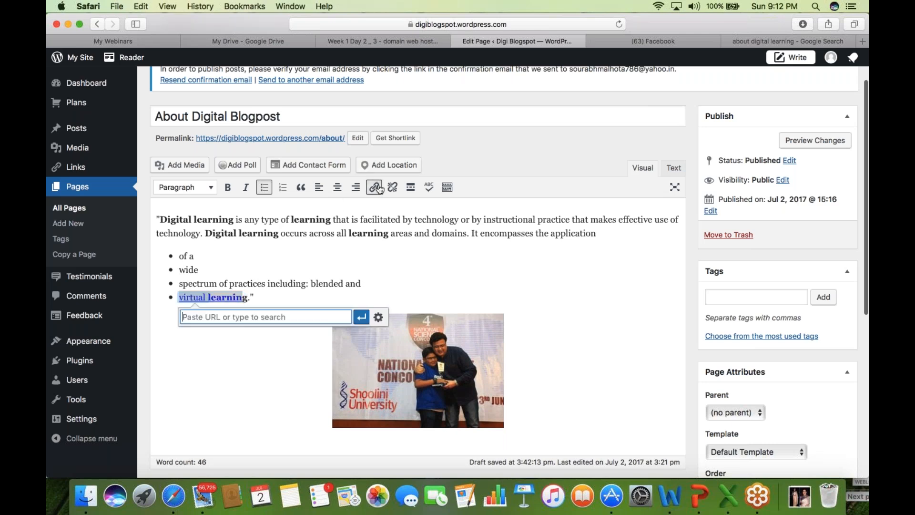
{"action": "left_click", "coordinate": [378, 317]}
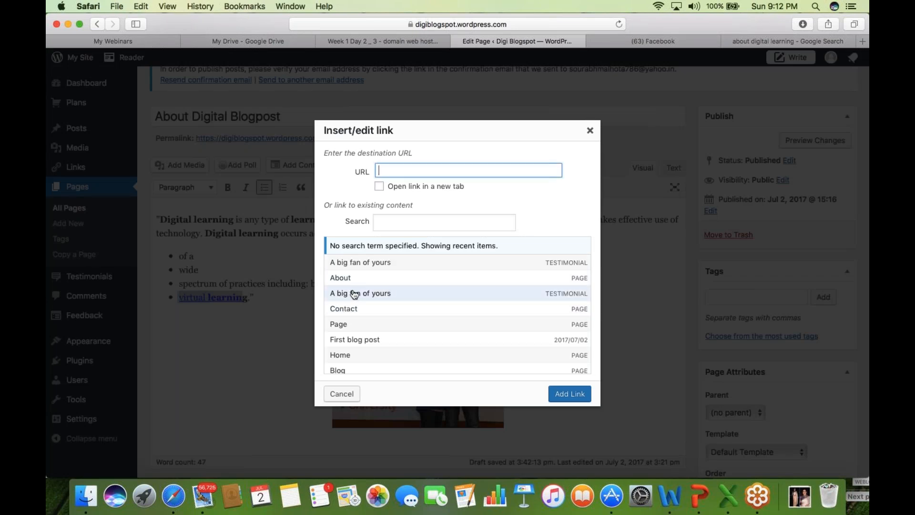
{"action": "left_click", "coordinate": [355, 313]}
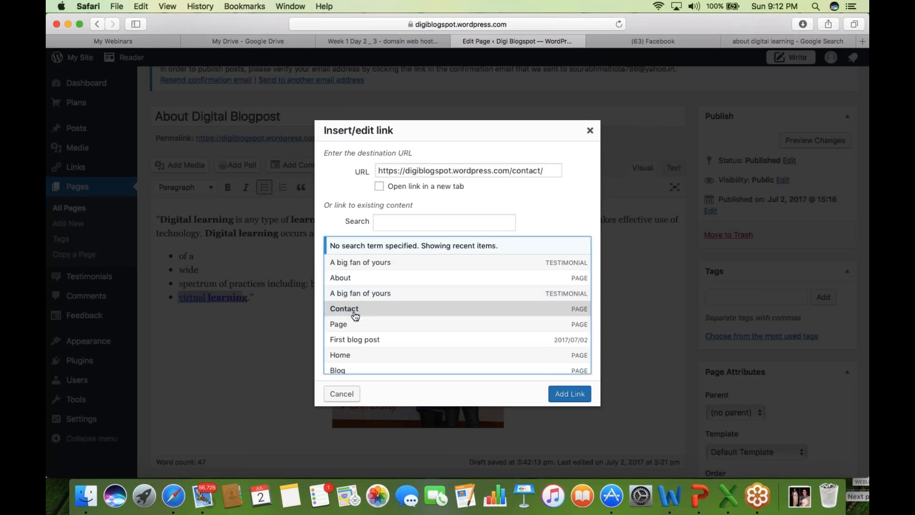
{"action": "left_click", "coordinate": [570, 394]}
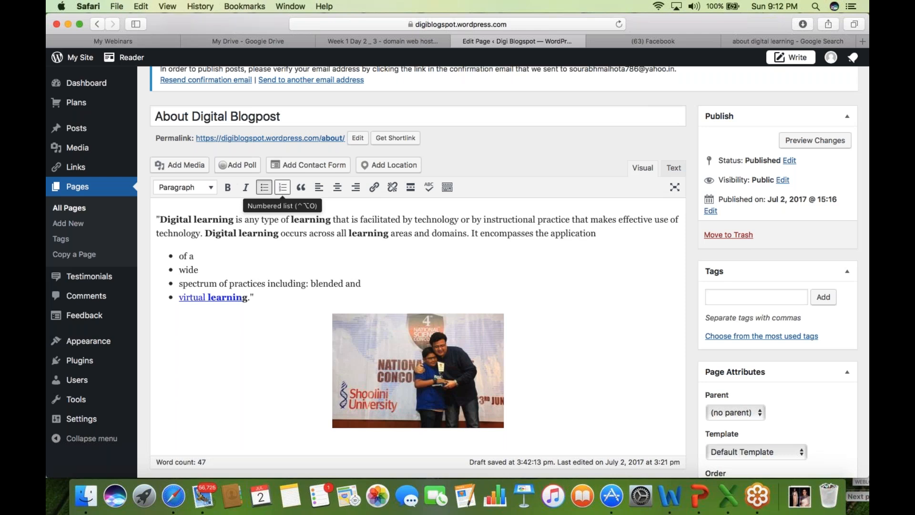
- Make the 'Digital learning occurs…' sentence a blockquote and add an empty paragraph after 'application'
{"action": "left_click", "coordinate": [207, 235]}
{"action": "key", "text": "Return"}
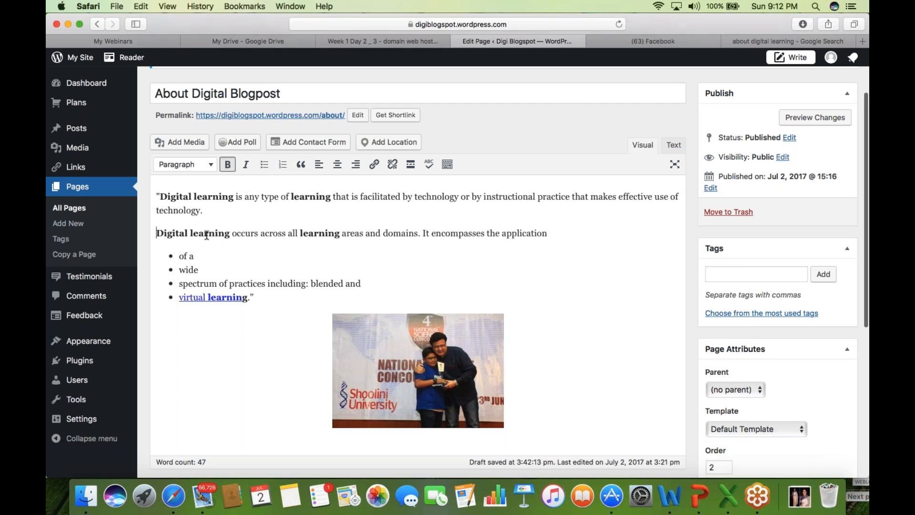
{"action": "left_click", "coordinate": [300, 164]}
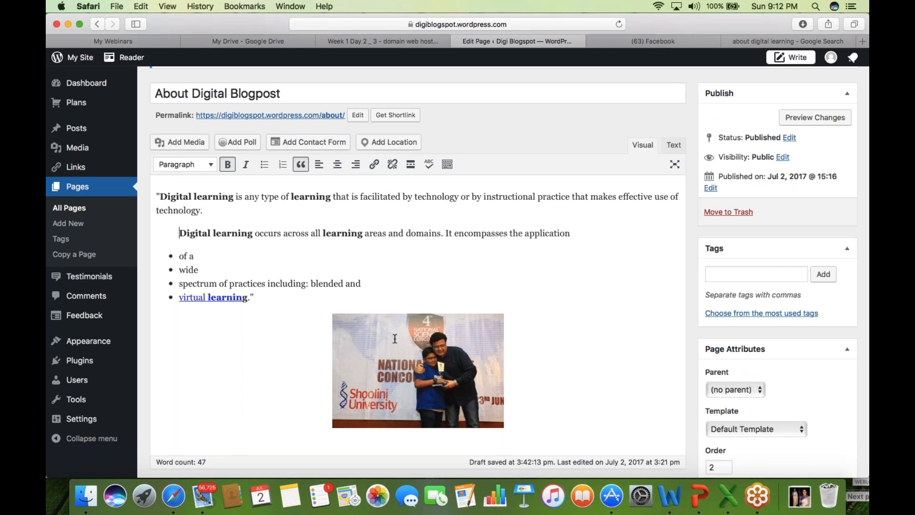
{"action": "left_click", "coordinate": [301, 301]}
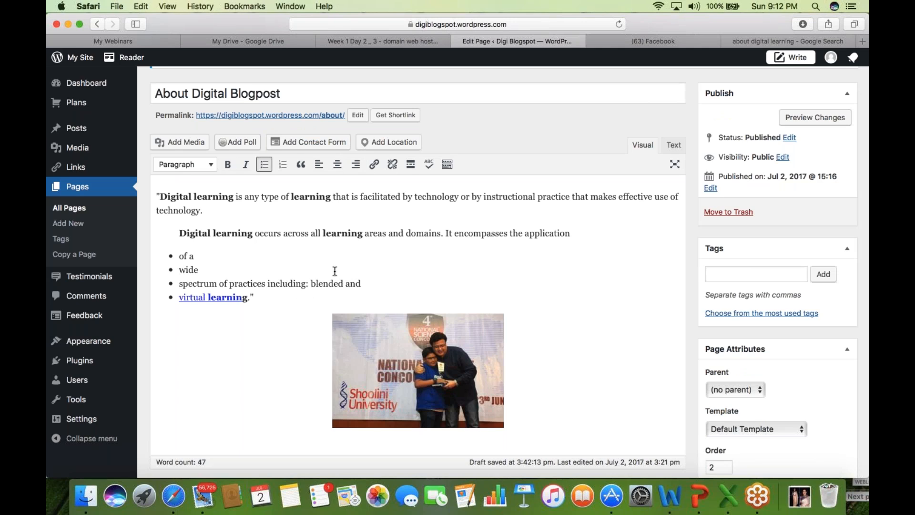
{"action": "left_click", "coordinate": [573, 236]}
{"action": "key", "text": "Return"}
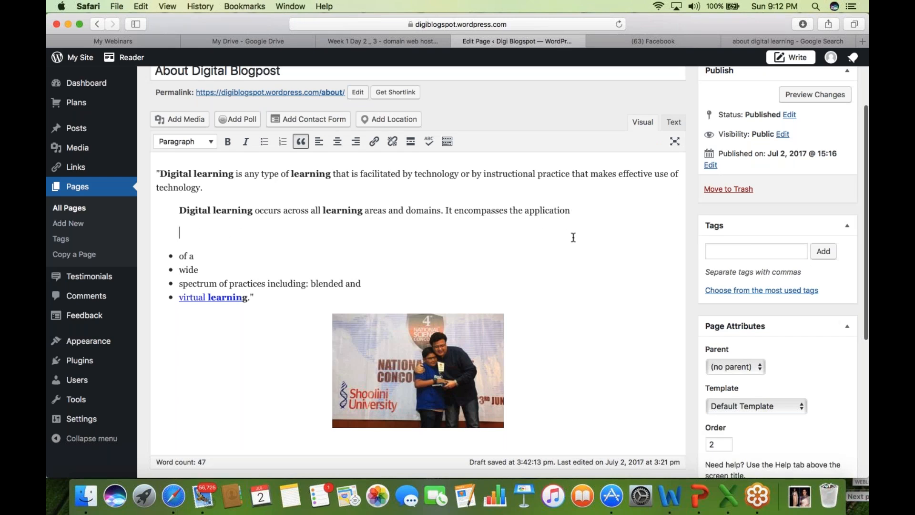
- Embed the 'How the digital revolution is changing learning' TEDxAix YouTube video from a 'digital learning' search
{"action": "left_click", "coordinate": [190, 122]}
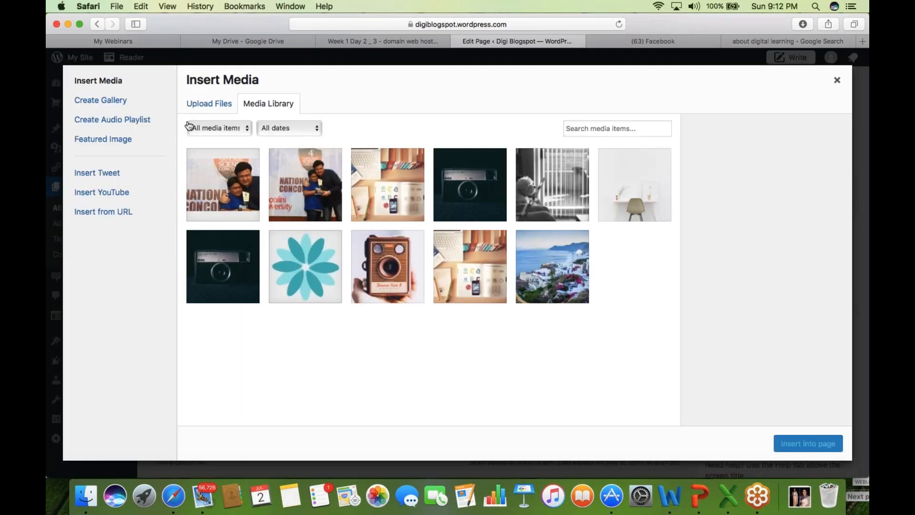
{"action": "left_click", "coordinate": [104, 213]}
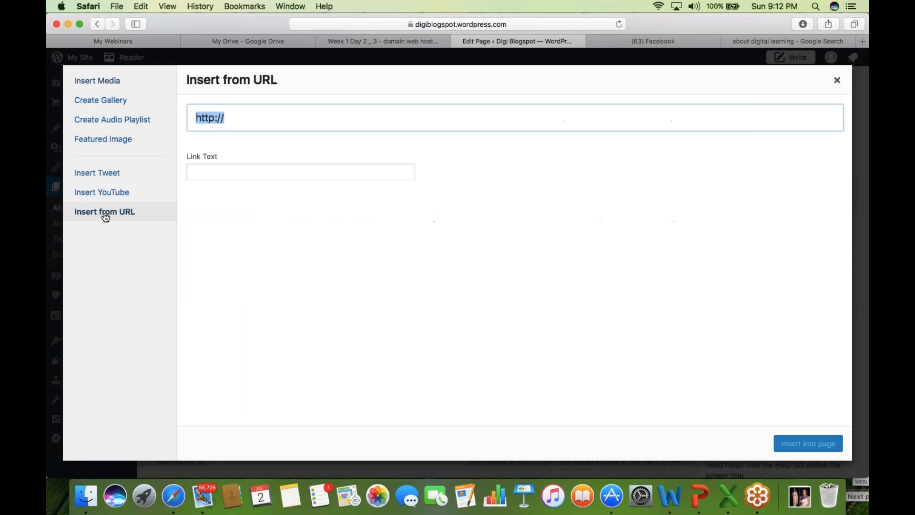
{"action": "left_click", "coordinate": [247, 114]}
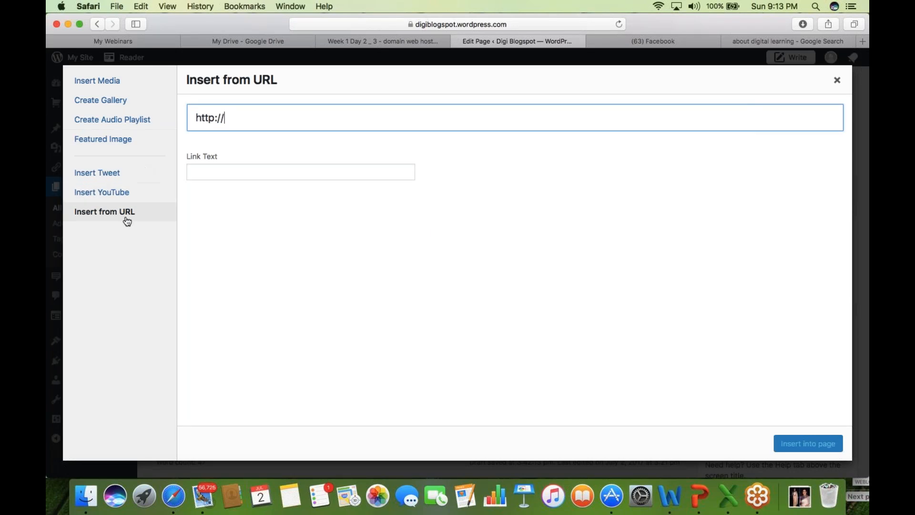
{"action": "left_click", "coordinate": [127, 194]}
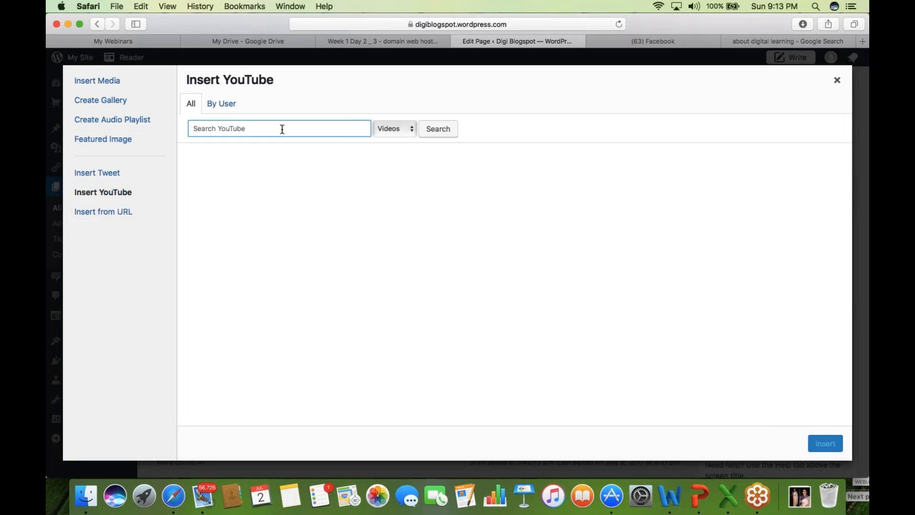
{"action": "type", "text": "digital learning"}
{"action": "left_click", "coordinate": [439, 130]}
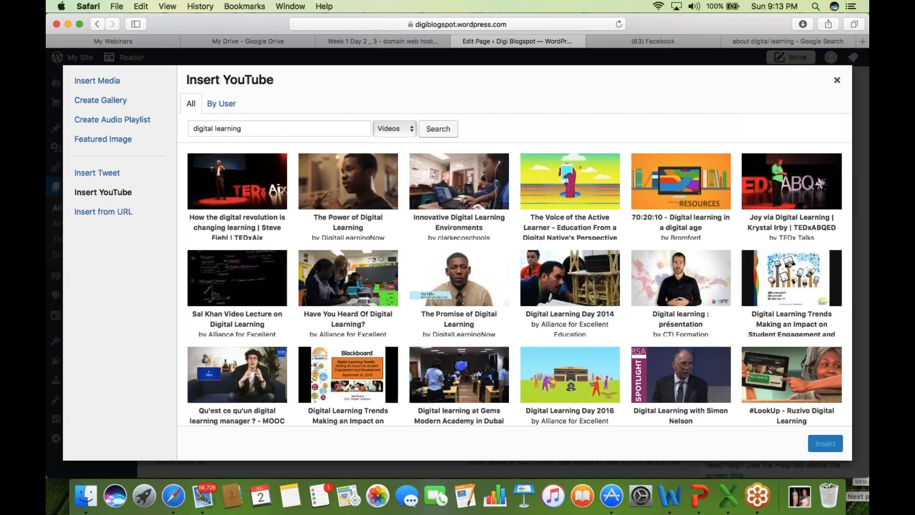
{"action": "left_click", "coordinate": [237, 181]}
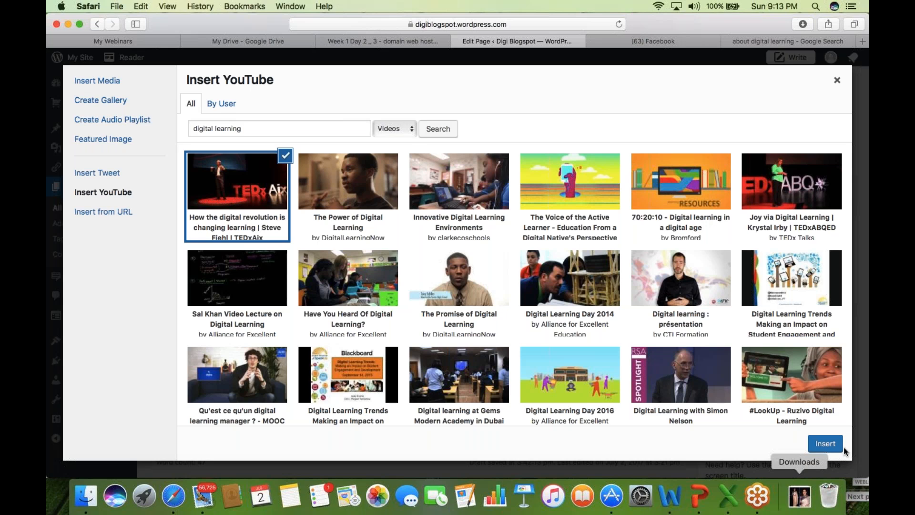
{"action": "left_click", "coordinate": [825, 445]}
{"action": "left_click", "coordinate": [578, 186]}
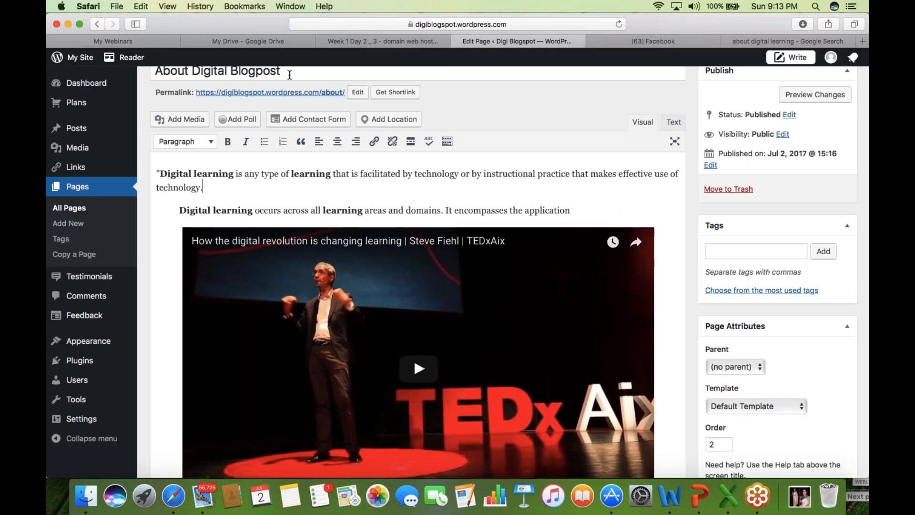
- Change the page permalink slug to about-us
{"action": "left_click", "coordinate": [357, 92]}
{"action": "left_click", "coordinate": [357, 91]}
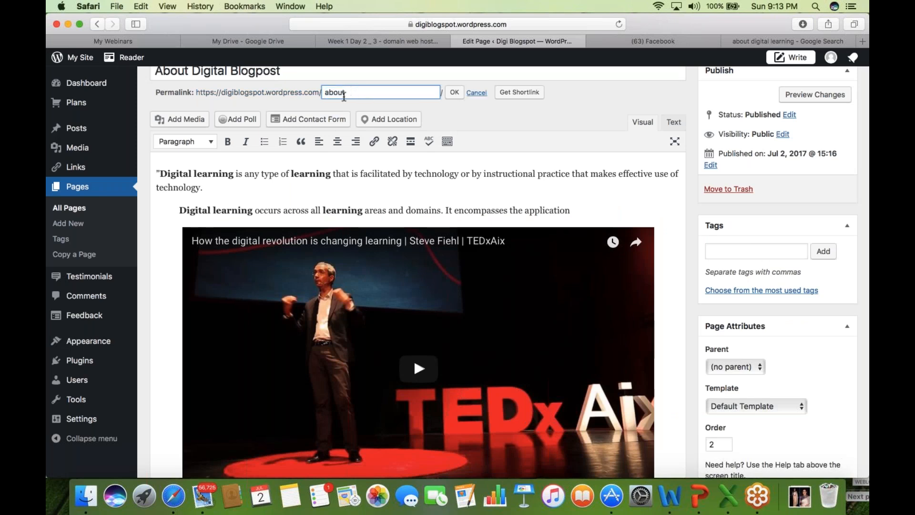
{"action": "key", "text": "BackSpace"}
{"action": "left_click", "coordinate": [454, 92]}
- Add a new first line reading 'Header Test' above the opening paragraph
{"action": "left_click", "coordinate": [159, 177]}
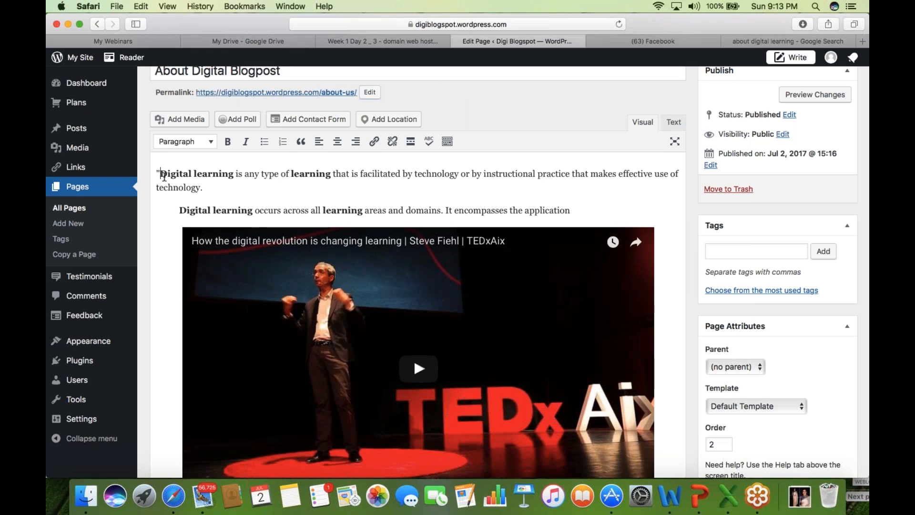
{"action": "scroll", "coordinate": [167, 177], "scroll_direction": "down", "scroll_amount": 1}
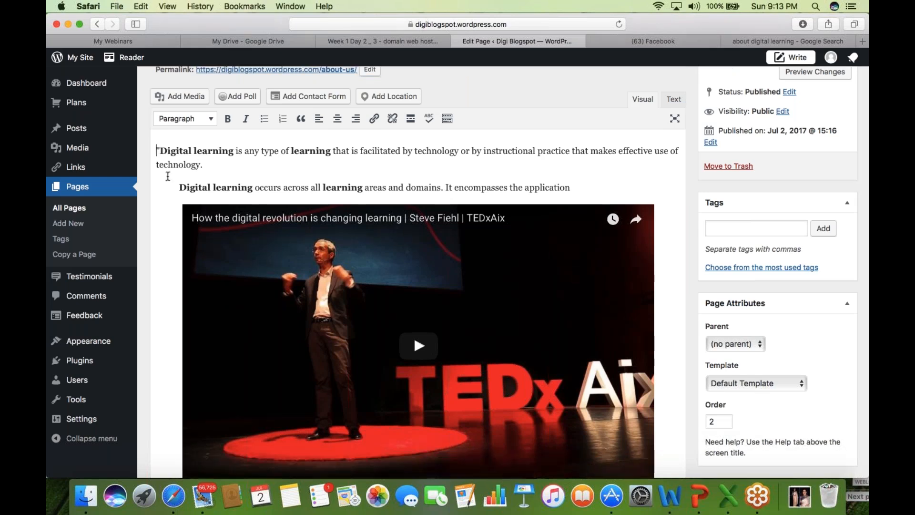
{"action": "key", "text": "Return"}
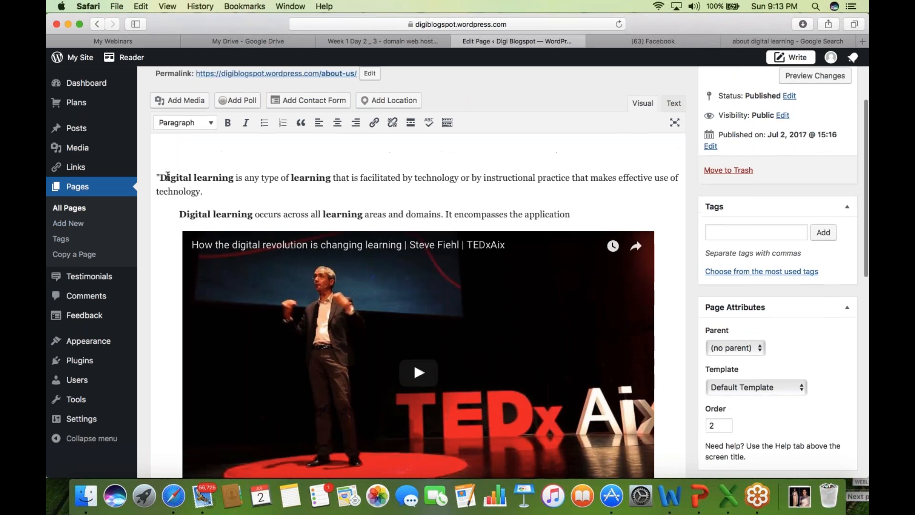
{"action": "type", "text": "Header Test"}
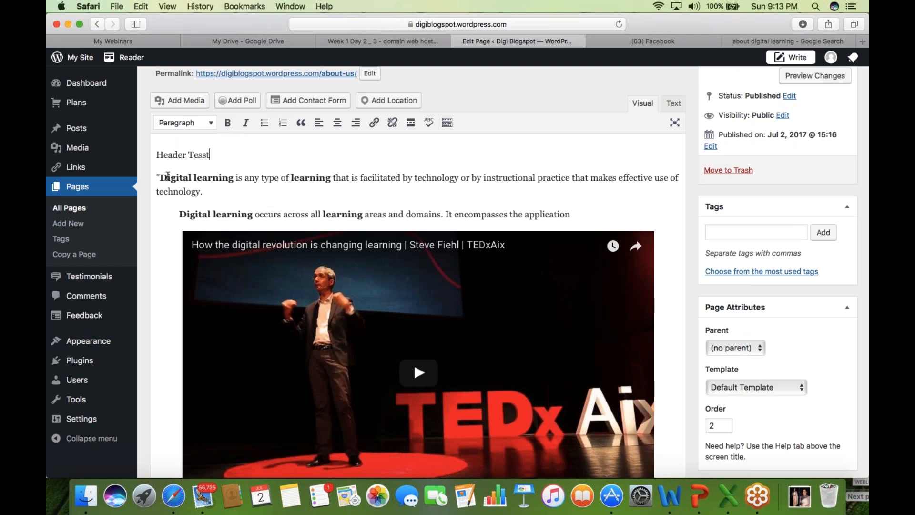
- Correct the first line to 'Header Text' and format it as Heading 1
{"action": "key", "text": "BackSpace"}
{"action": "key", "text": "BackSpace"}
{"action": "type", "text": "xt"}
{"action": "key", "text": "shift+Left"}
{"action": "key", "text": "shift+Left"}
{"action": "key", "text": "shift+Left"}
{"action": "key", "text": "shift+Left"}
{"action": "key", "text": "shift+Left"}
{"action": "key", "text": "shift+Left"}
{"action": "key", "text": "shift+Left"}
{"action": "key", "text": "shift+Left"}
{"action": "key", "text": "shift+Left"}
{"action": "key", "text": "shift+Left"}
{"action": "key", "text": "shift+Left"}
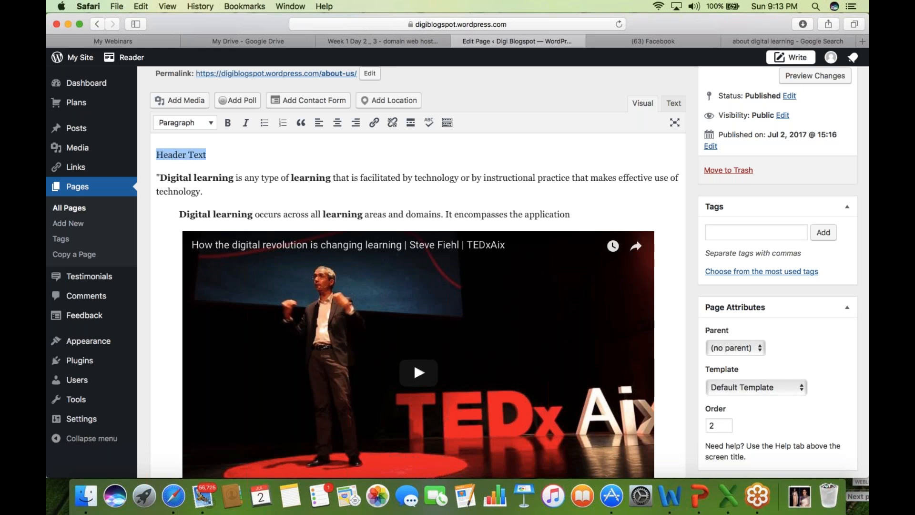
{"action": "left_click", "coordinate": [209, 123]}
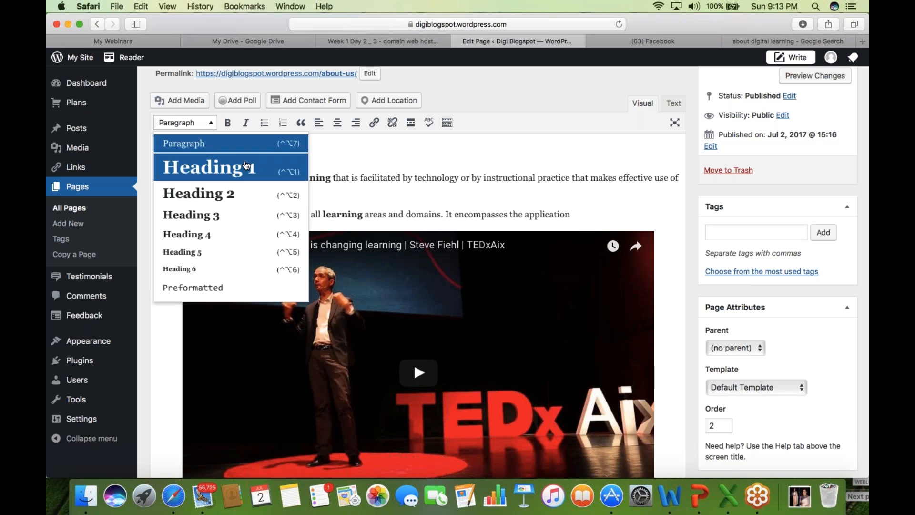
{"action": "scroll", "coordinate": [246, 164], "scroll_direction": "down", "scroll_amount": 1}
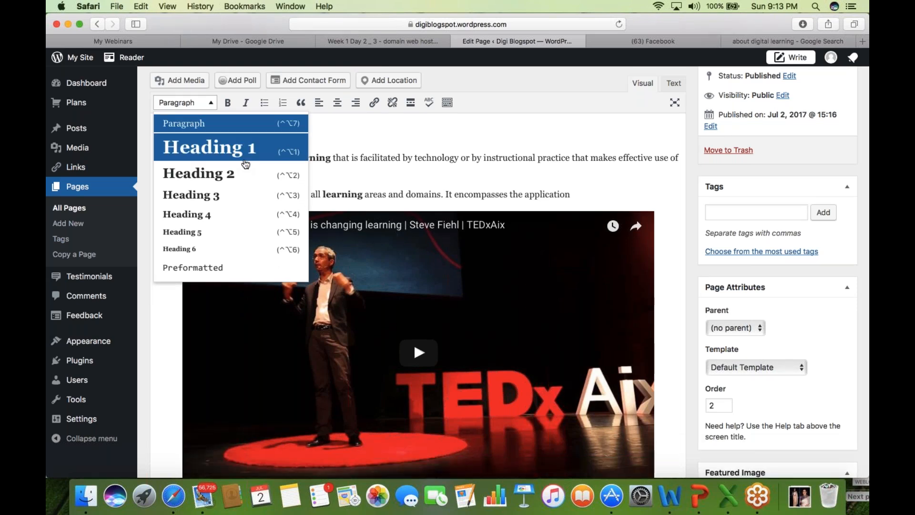
{"action": "left_click", "coordinate": [246, 164]}
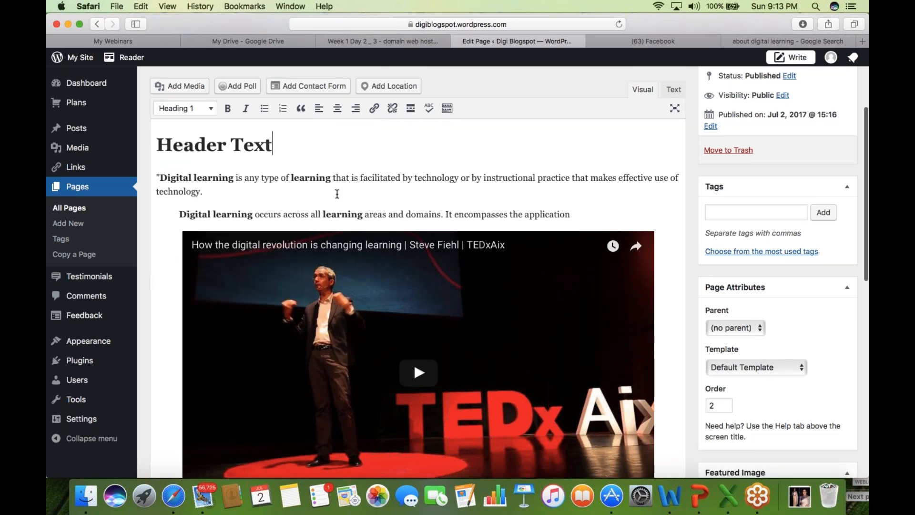
{"action": "left_click", "coordinate": [421, 181]}
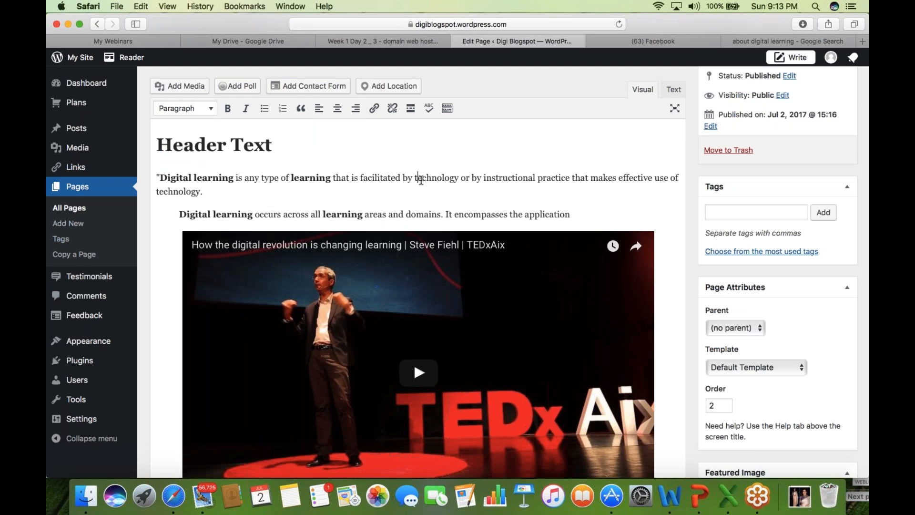
- Split the opening paragraph so 'echnology or by instructional' stands alone as a Heading 2
{"action": "scroll", "coordinate": [421, 181], "scroll_direction": "down", "scroll_amount": 1}
{"action": "key", "text": "Return"}
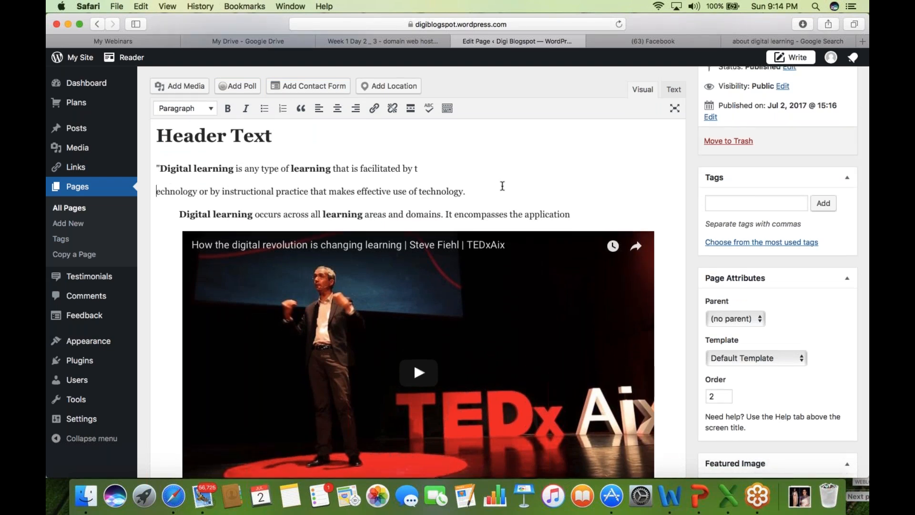
{"action": "left_click", "coordinate": [277, 193]}
{"action": "key", "text": "Return"}
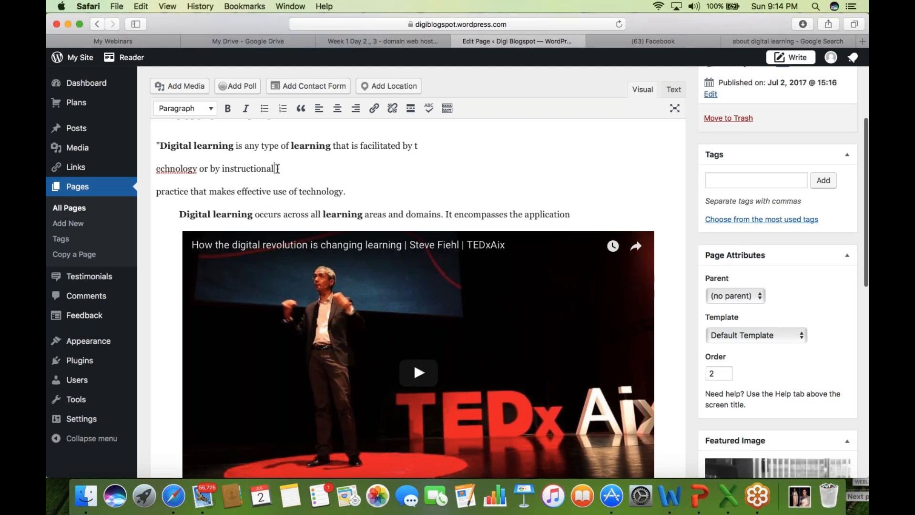
{"action": "left_click_drag", "start_coordinate": [275, 169], "coordinate": [142, 171]}
{"action": "left_click", "coordinate": [208, 103]}
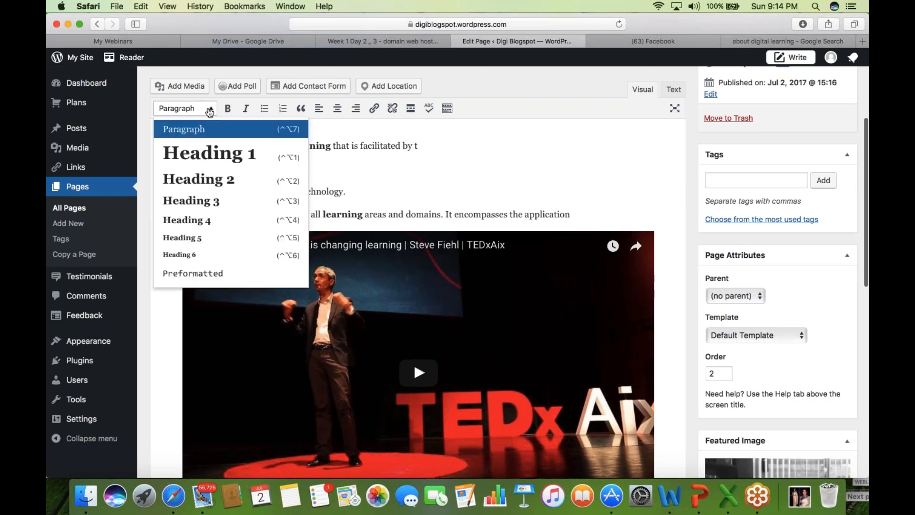
{"action": "scroll", "coordinate": [220, 187], "scroll_direction": "down", "scroll_amount": 1}
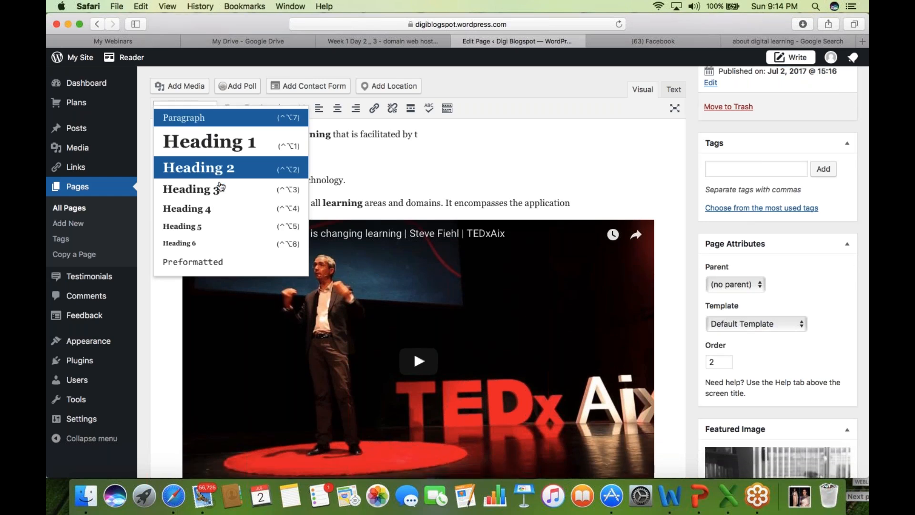
{"action": "left_click", "coordinate": [221, 167]}
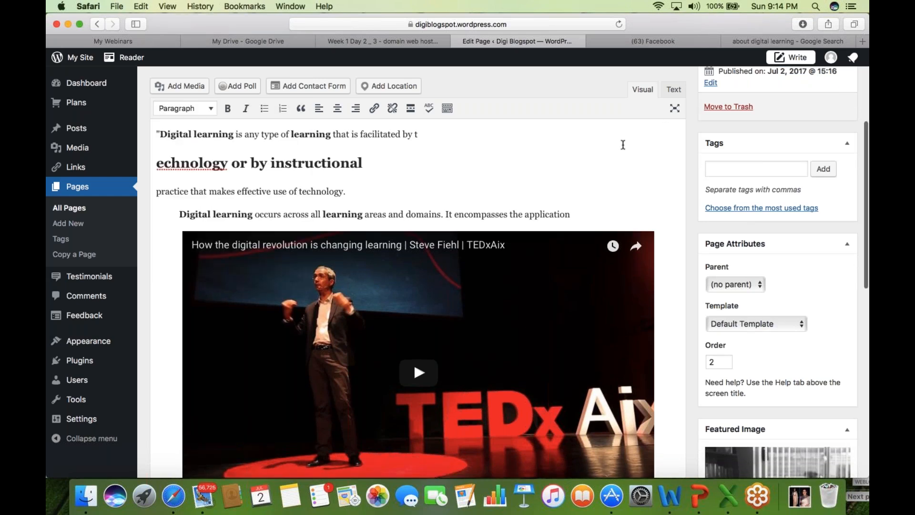
{"action": "scroll", "coordinate": [623, 145], "scroll_direction": "up", "scroll_amount": 2}
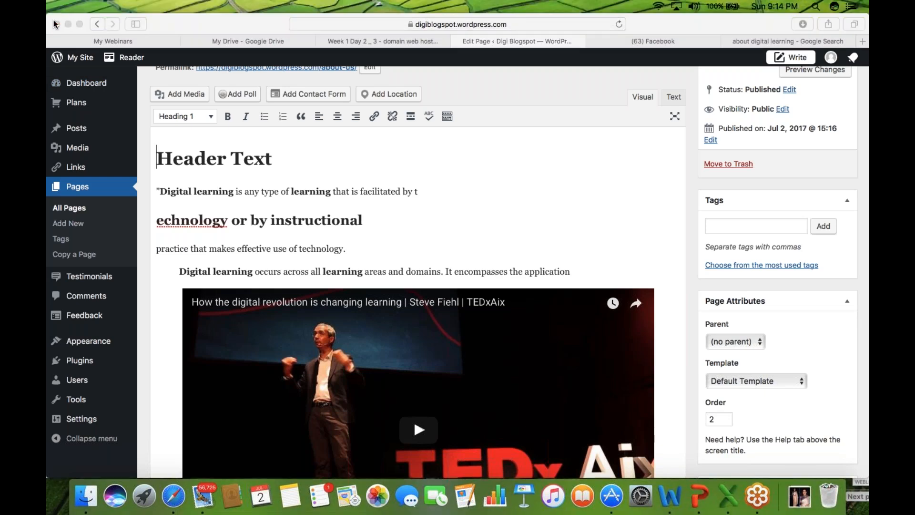
{"action": "left_click", "coordinate": [589, 215]}
{"action": "scroll", "coordinate": [551, 101], "scroll_direction": "up", "scroll_amount": 1}
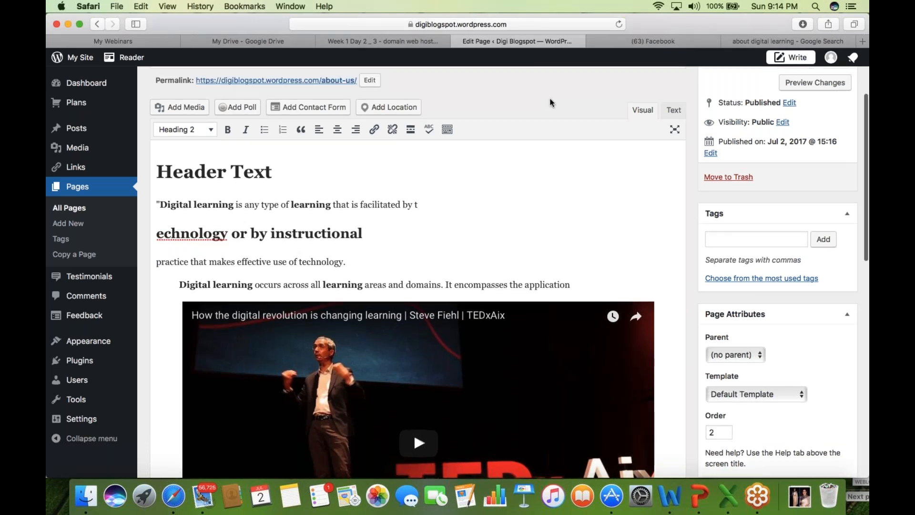
{"action": "scroll", "coordinate": [805, 190], "scroll_direction": "up", "scroll_amount": 3}
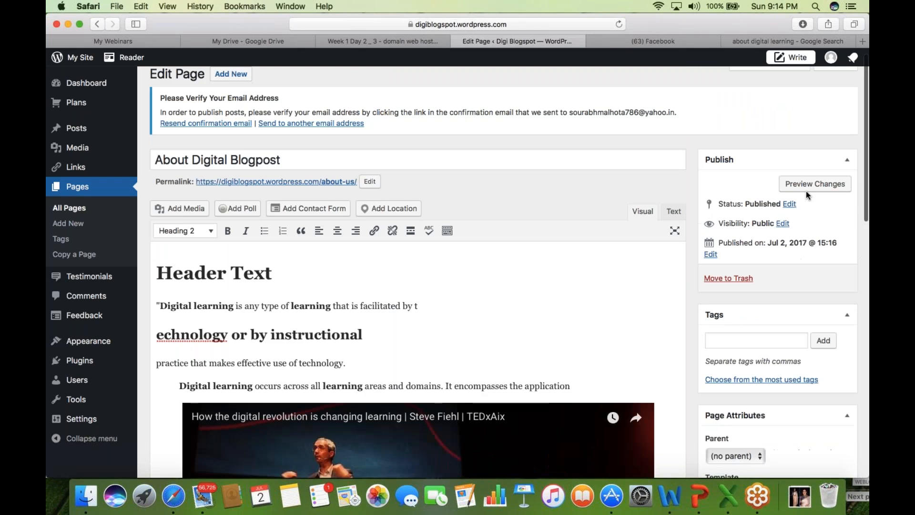
- Preview the page changes in a new tab and scroll through the live page
{"action": "left_click", "coordinate": [807, 191]}
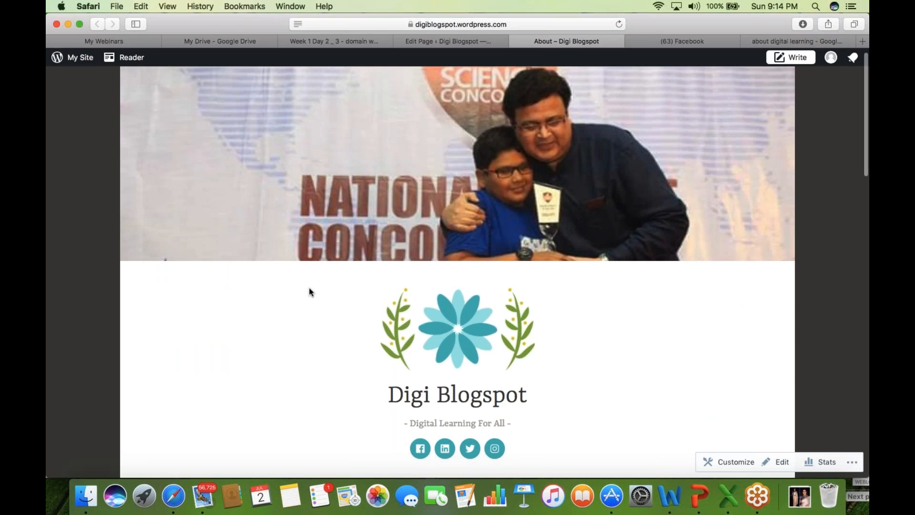
{"action": "scroll", "coordinate": [309, 288], "scroll_direction": "down", "scroll_amount": 2}
{"action": "scroll", "coordinate": [283, 293], "scroll_direction": "down", "scroll_amount": 2}
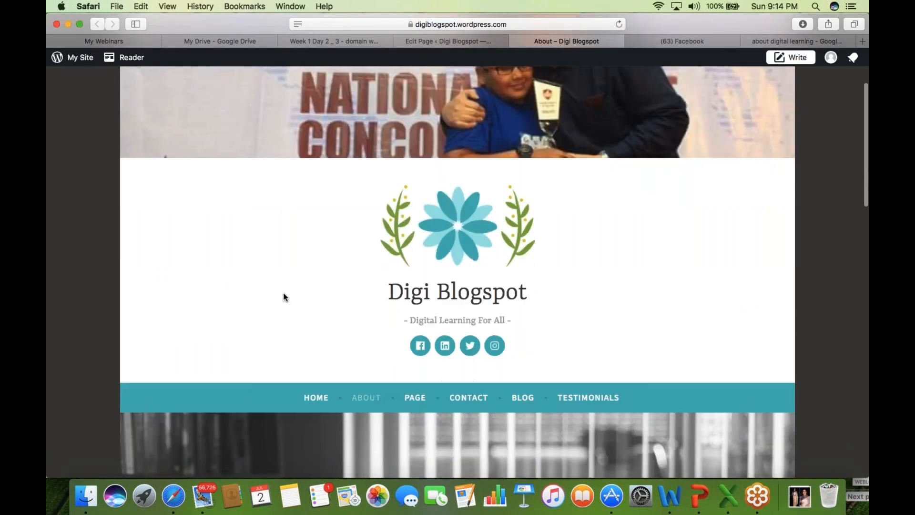
{"action": "scroll", "coordinate": [283, 294], "scroll_direction": "down", "scroll_amount": 1}
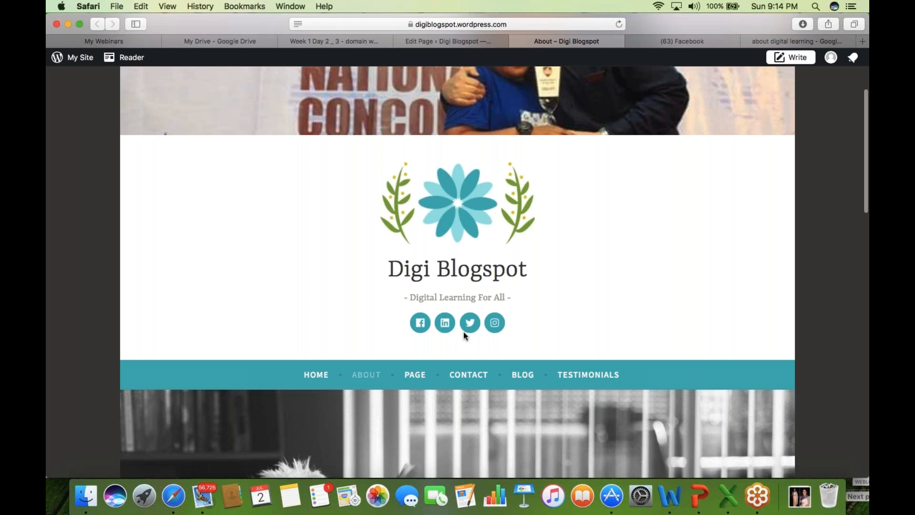
{"action": "scroll", "coordinate": [199, 258], "scroll_direction": "down", "scroll_amount": 1}
{"action": "scroll", "coordinate": [198, 259], "scroll_direction": "down", "scroll_amount": 5}
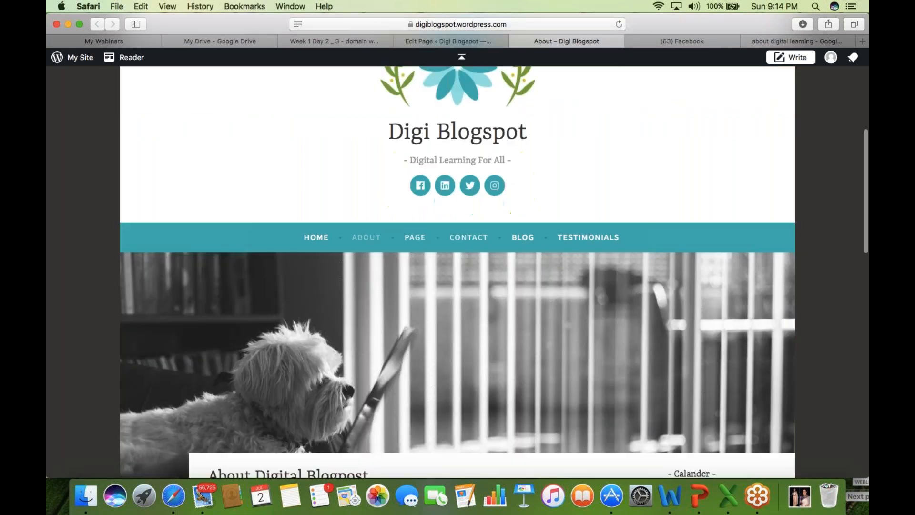
{"action": "scroll", "coordinate": [414, 353], "scroll_direction": "down", "scroll_amount": 5}
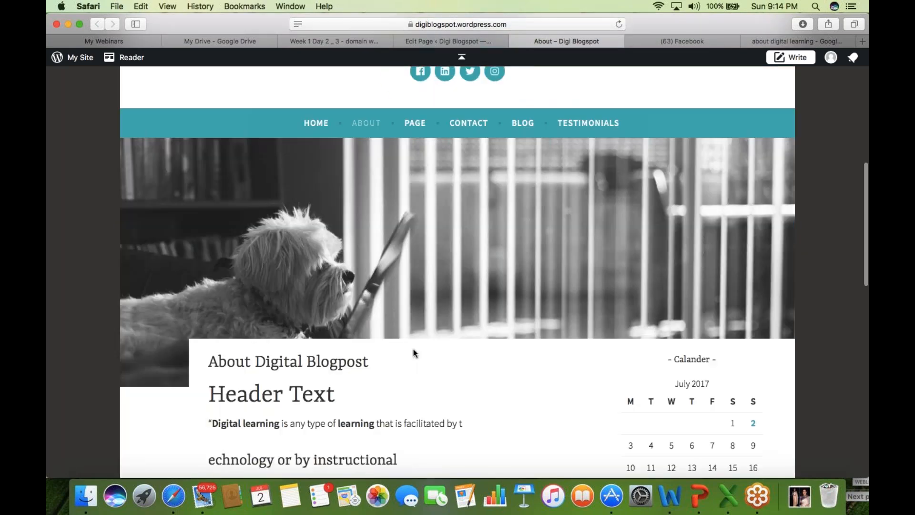
{"action": "scroll", "coordinate": [413, 353], "scroll_direction": "down", "scroll_amount": 10}
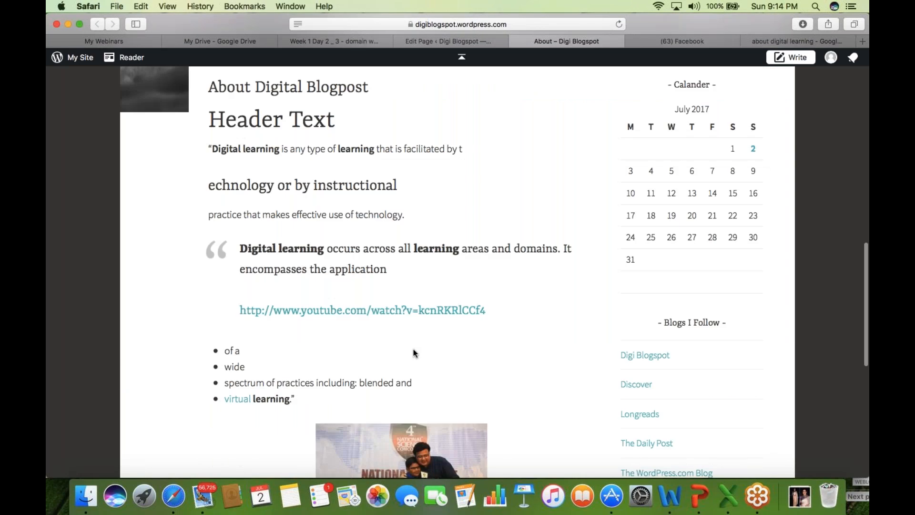
- Highlight the title, Header Text, heading and quote lines to review the previewed content
{"action": "left_click_drag", "start_coordinate": [219, 88], "coordinate": [377, 90]}
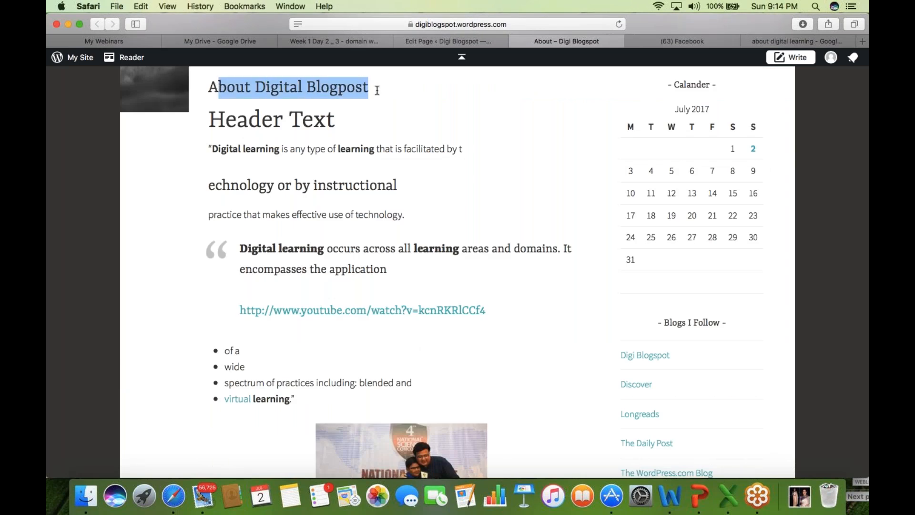
{"action": "left_click_drag", "start_coordinate": [209, 122], "coordinate": [359, 127]}
{"action": "left_click_drag", "start_coordinate": [211, 143], "coordinate": [417, 202]}
{"action": "left_click", "coordinate": [297, 145]}
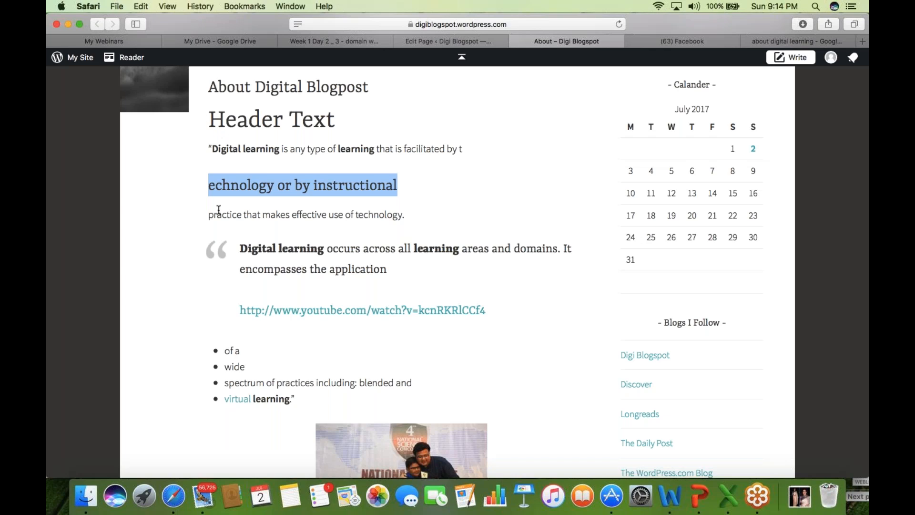
{"action": "left_click_drag", "start_coordinate": [219, 213], "coordinate": [231, 267]}
{"action": "left_click", "coordinate": [423, 266]}
{"action": "scroll", "coordinate": [423, 267], "scroll_direction": "down", "scroll_amount": 1}
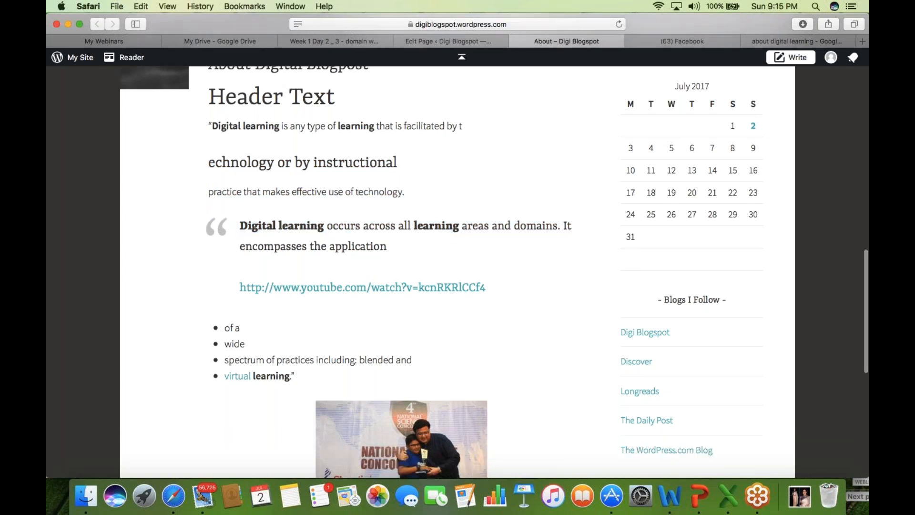
{"action": "scroll", "coordinate": [458, 272], "scroll_direction": "down", "scroll_amount": 5}
{"action": "scroll", "coordinate": [399, 170], "scroll_direction": "up", "scroll_amount": 1}
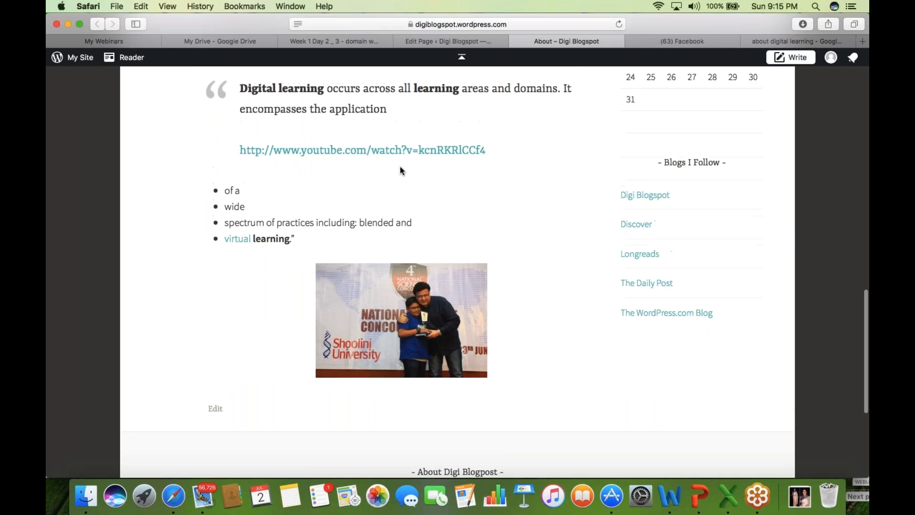
{"action": "scroll", "coordinate": [400, 171], "scroll_direction": "up", "scroll_amount": 3}
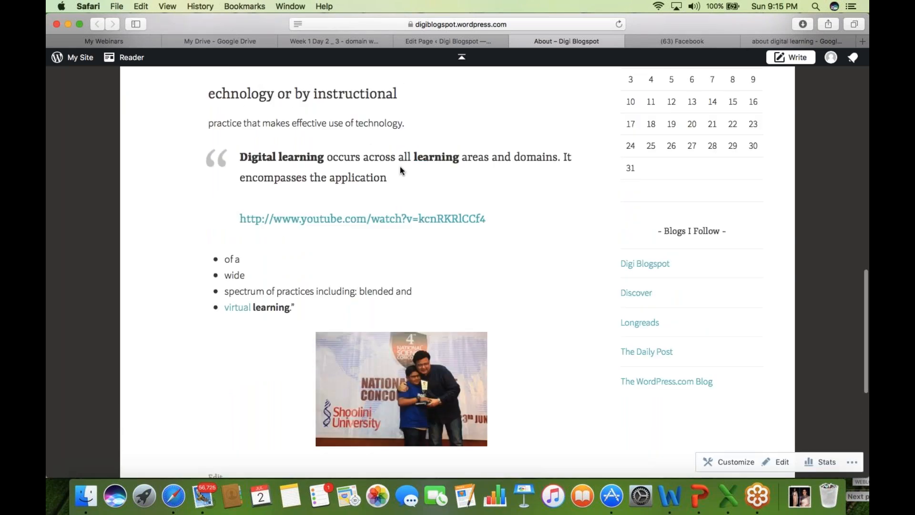
{"action": "scroll", "coordinate": [401, 170], "scroll_direction": "up", "scroll_amount": 7}
{"action": "scroll", "coordinate": [400, 168], "scroll_direction": "down", "scroll_amount": 5}
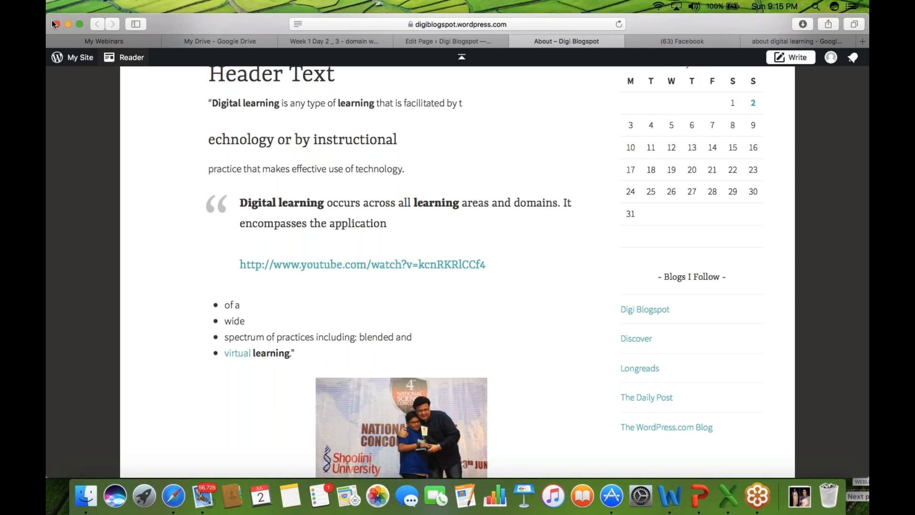
- From the page editor, open Account Settings in a new tab and check the Email Address field
{"action": "left_click", "coordinate": [433, 41]}
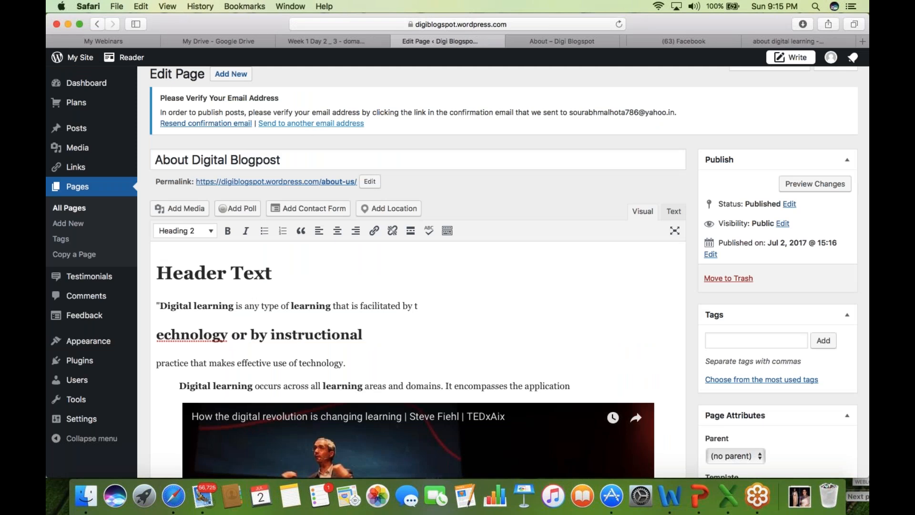
{"action": "left_click", "coordinate": [310, 124]}
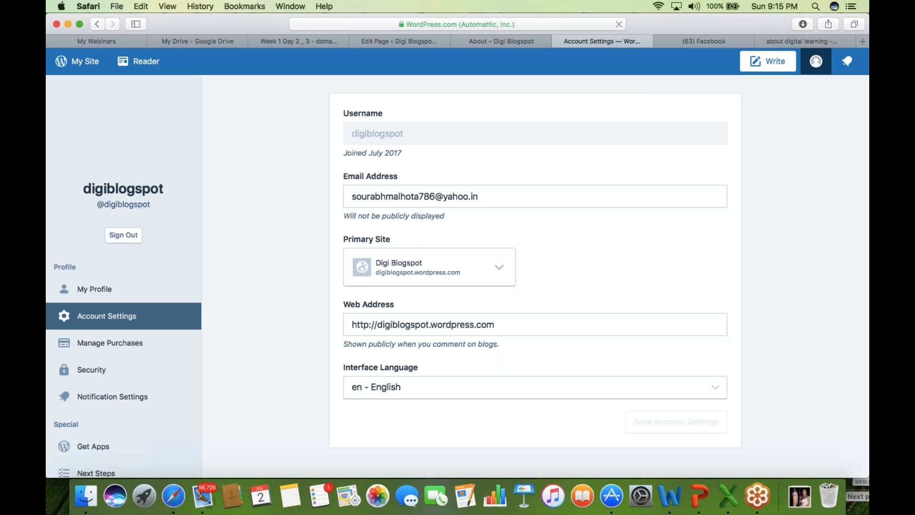
{"action": "left_click", "coordinate": [439, 200]}
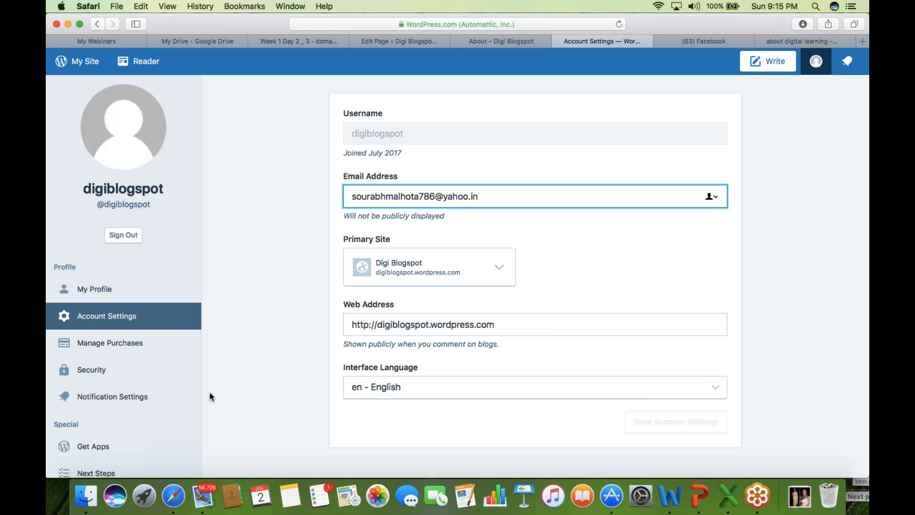
- Go back to the page editor tab, where the verification notice now reads Email Sent
{"action": "left_click", "coordinate": [57, 23]}
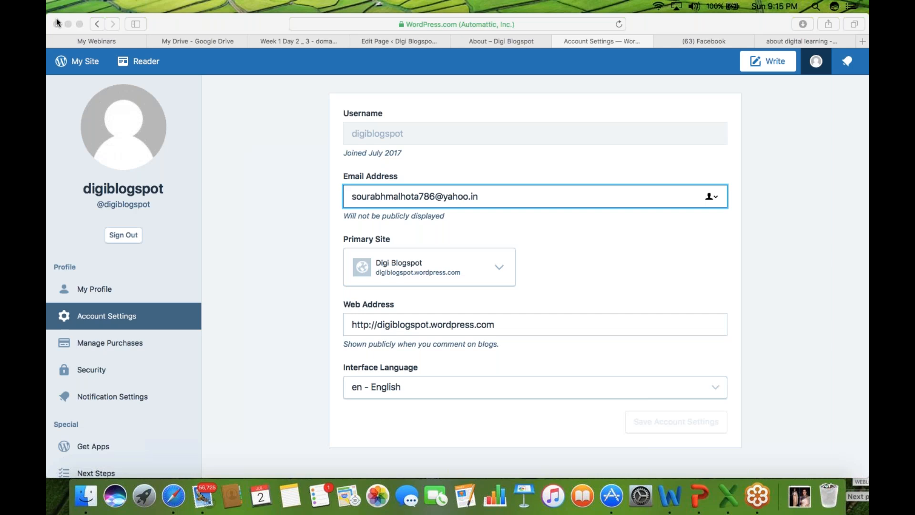
{"action": "left_click", "coordinate": [506, 42]}
{"action": "left_click", "coordinate": [404, 42]}
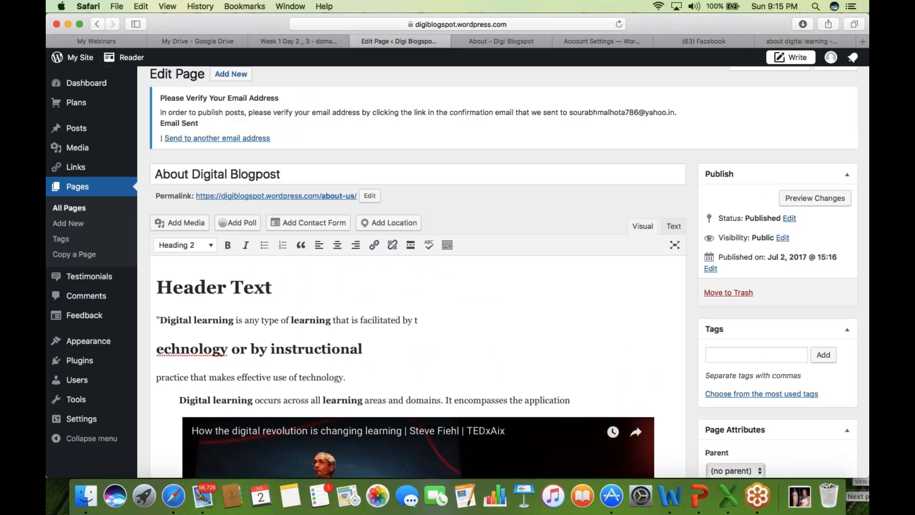
- View the editor page's full web address, then dismiss the address suggestions
{"action": "left_click", "coordinate": [491, 23]}
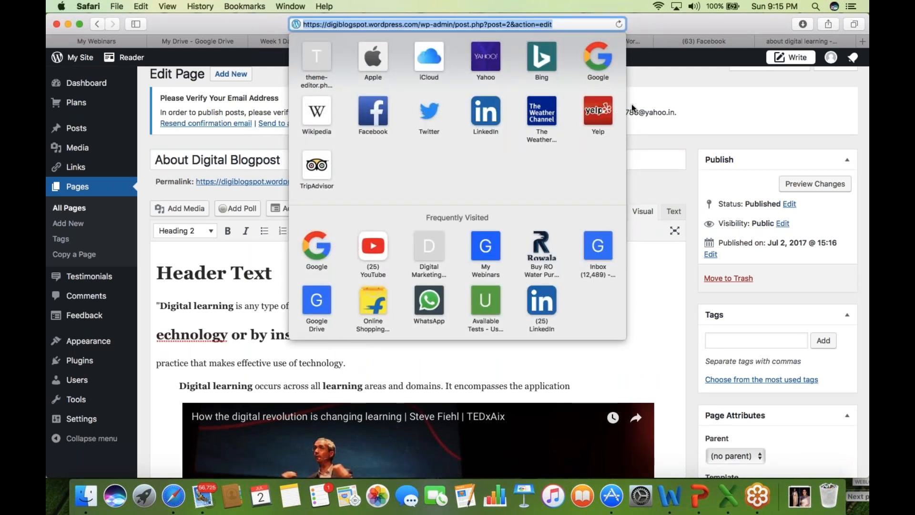
{"action": "left_click", "coordinate": [761, 118]}
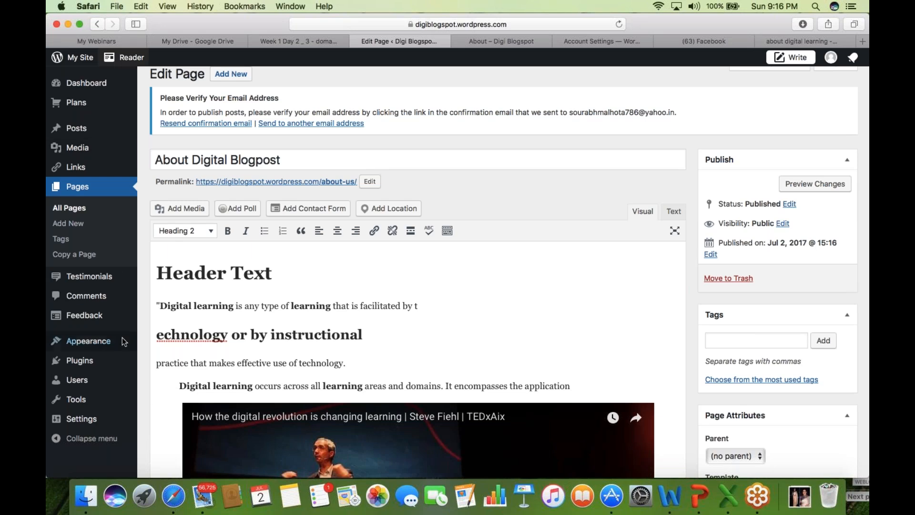
{"action": "mouse_move", "coordinate": [132, 396]}
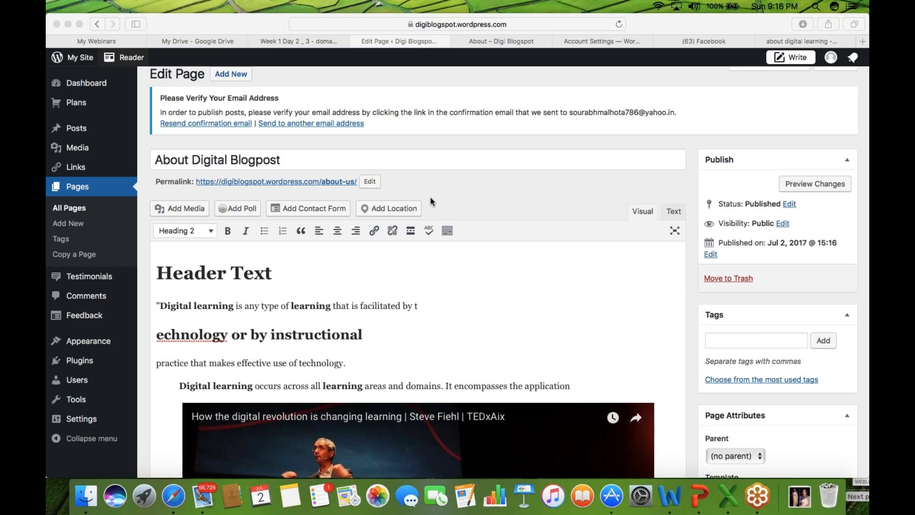
{"action": "left_click", "coordinate": [583, 115]}
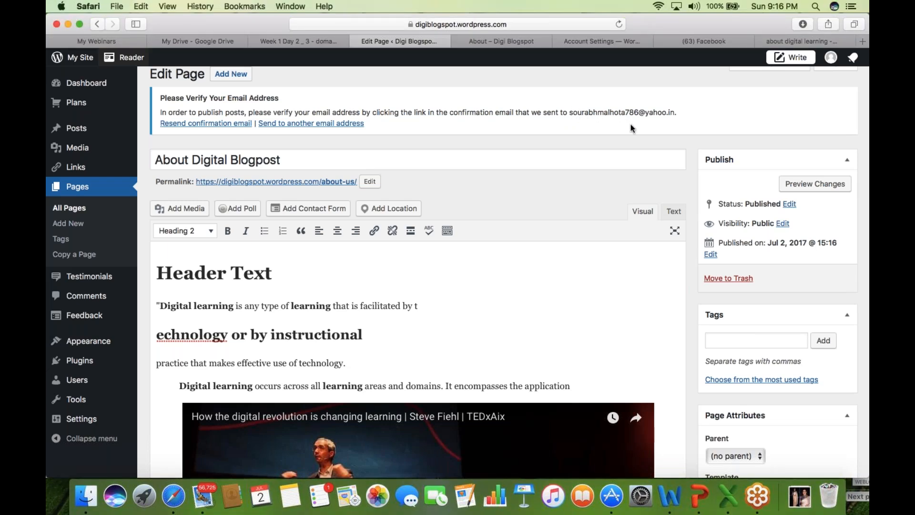
- Highlight the email in the verification notice and choose 'Send to another email address'
{"action": "left_click_drag", "start_coordinate": [578, 113], "coordinate": [669, 114]}
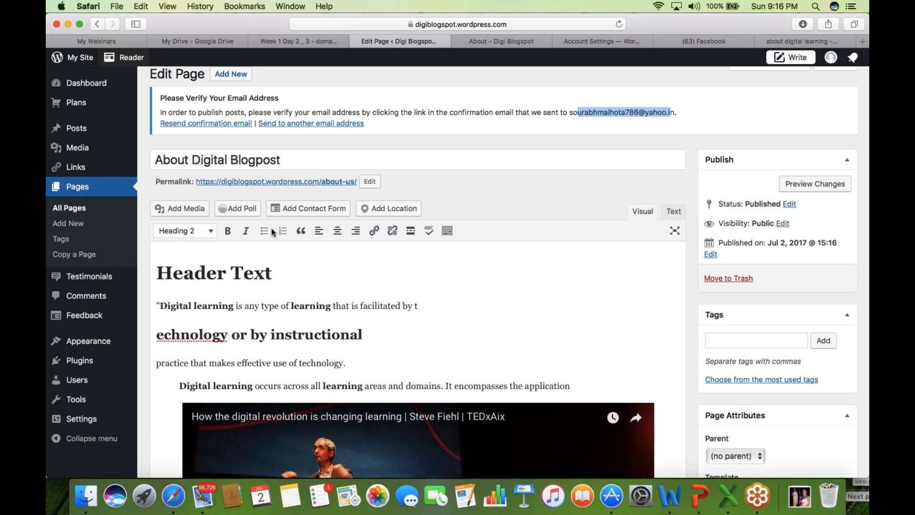
{"action": "left_click", "coordinate": [55, 23]}
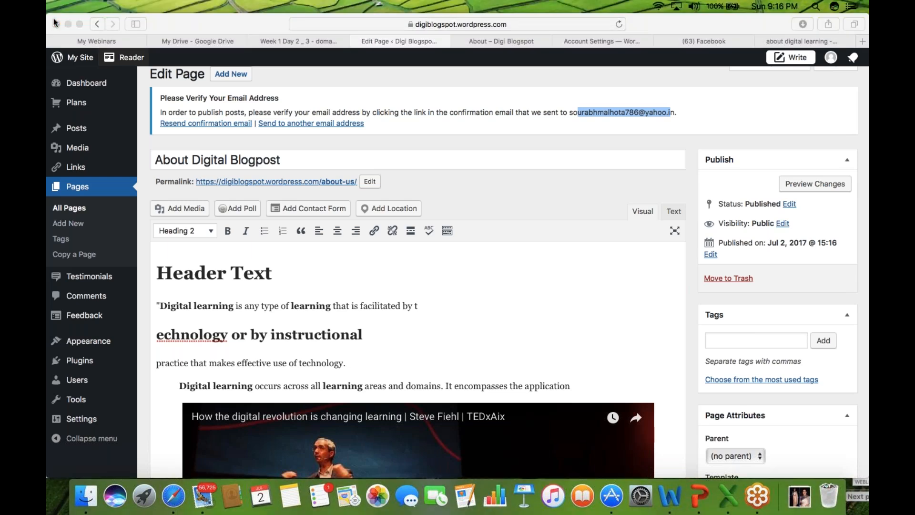
{"action": "left_click", "coordinate": [306, 125]}
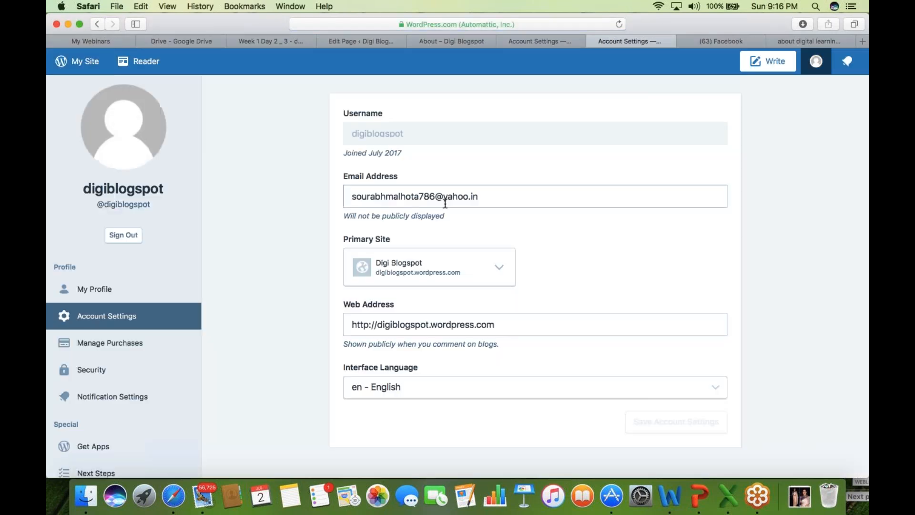
- Fix the typo in the account Email Address and save the account settings
{"action": "left_click", "coordinate": [415, 196]}
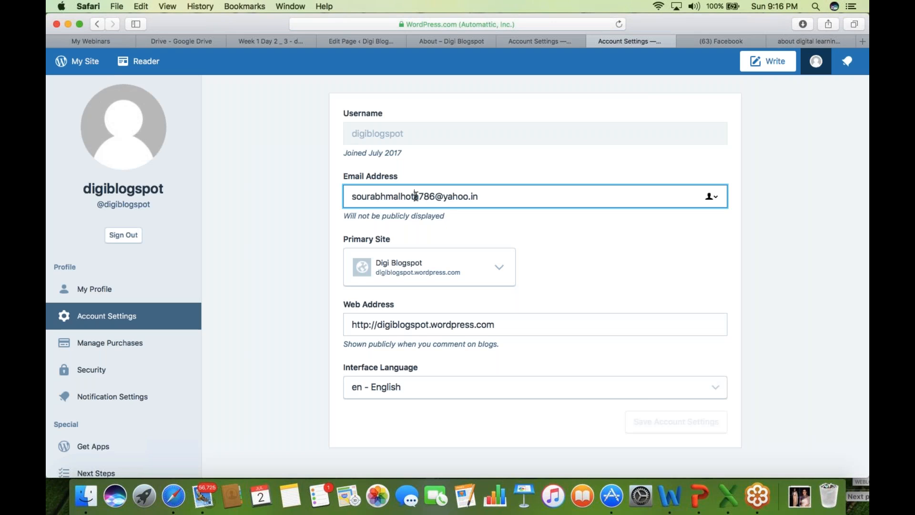
{"action": "type", "text": "a"}
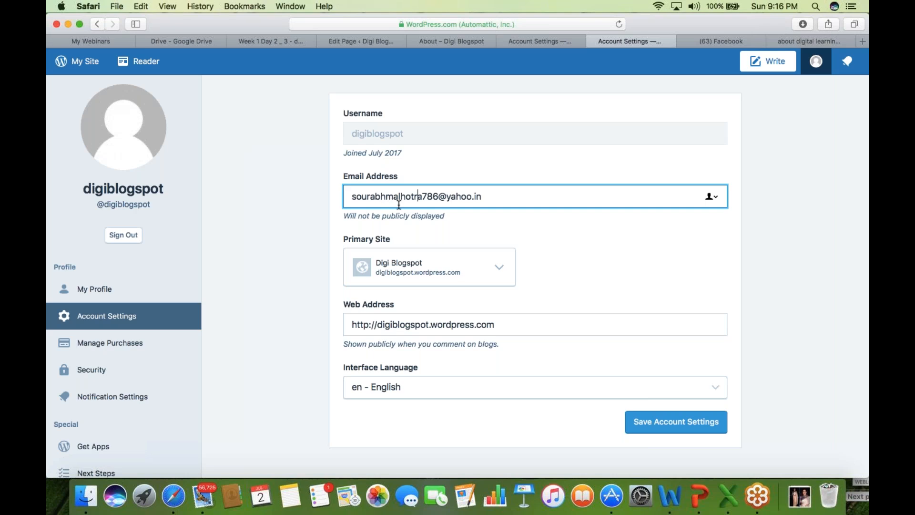
{"action": "left_click", "coordinate": [675, 421]}
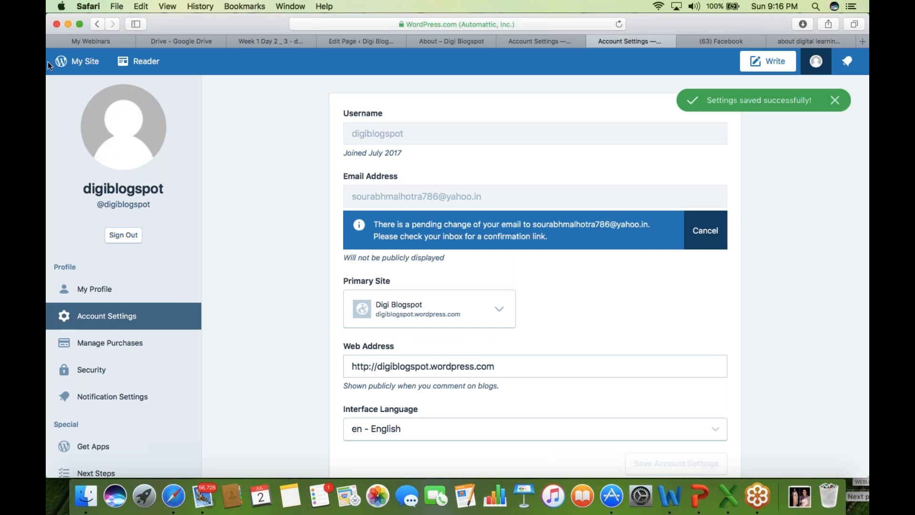
- Close both Account Settings tabs to get back to the live About Digital Blogpost page
{"action": "left_click", "coordinate": [56, 24]}
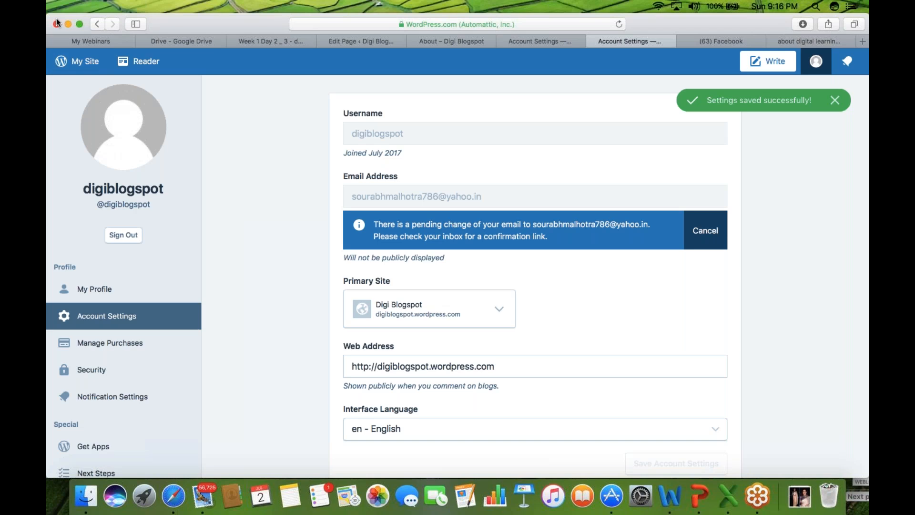
{"action": "left_click", "coordinate": [537, 42]}
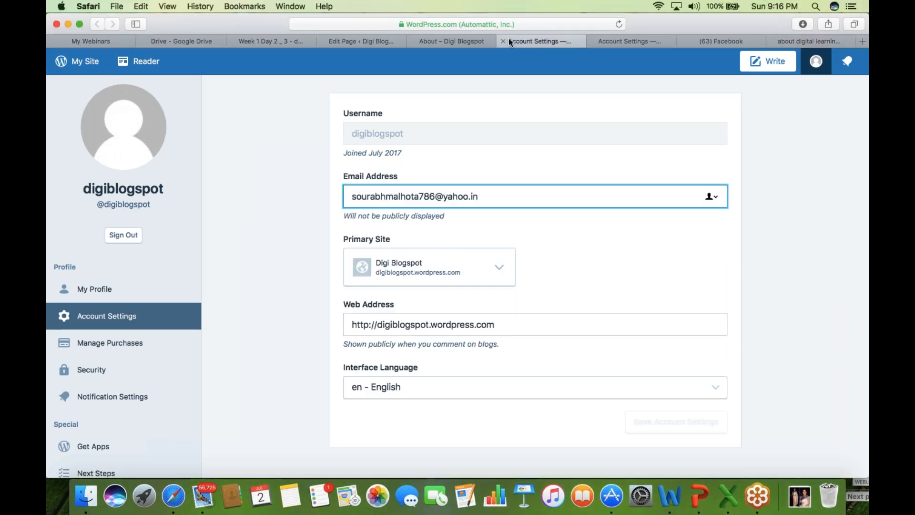
{"action": "left_click", "coordinate": [503, 41]}
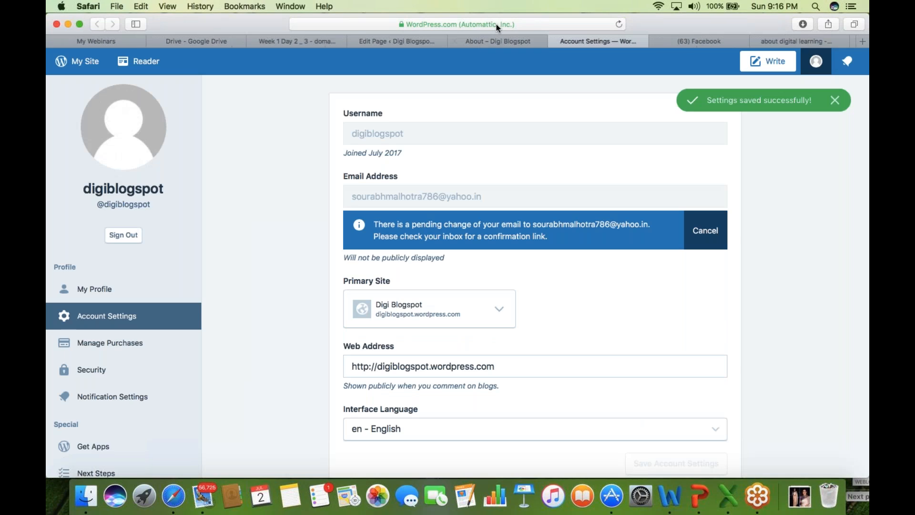
{"action": "left_click", "coordinate": [554, 42]}
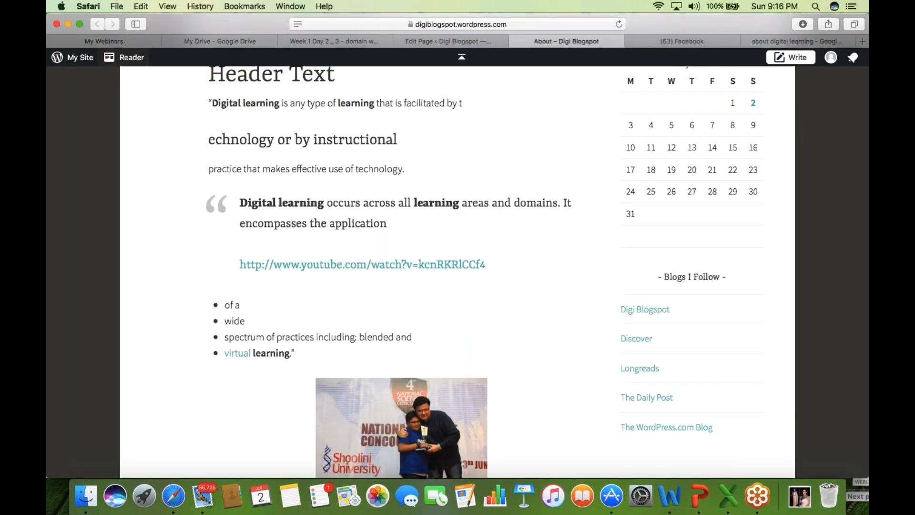
{"action": "scroll", "coordinate": [247, 155], "scroll_direction": "up", "scroll_amount": 1}
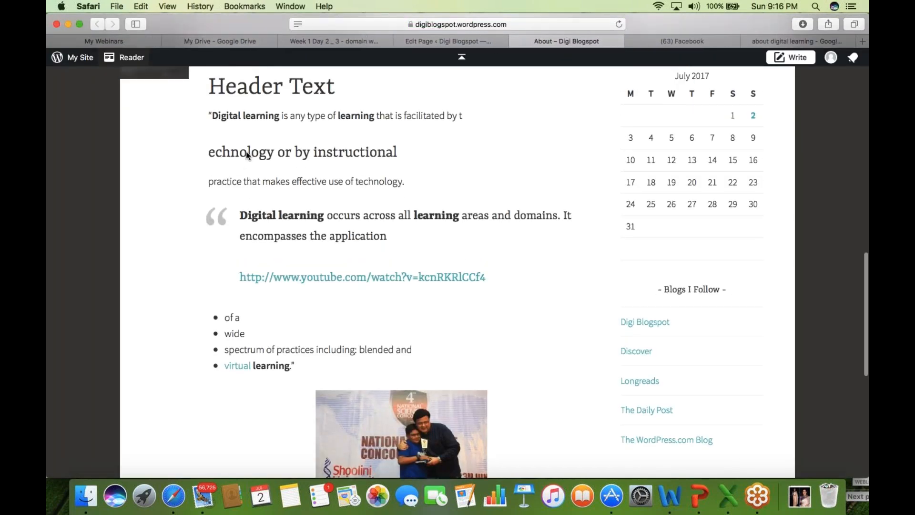
{"action": "scroll", "coordinate": [356, 138], "scroll_direction": "up", "scroll_amount": 5}
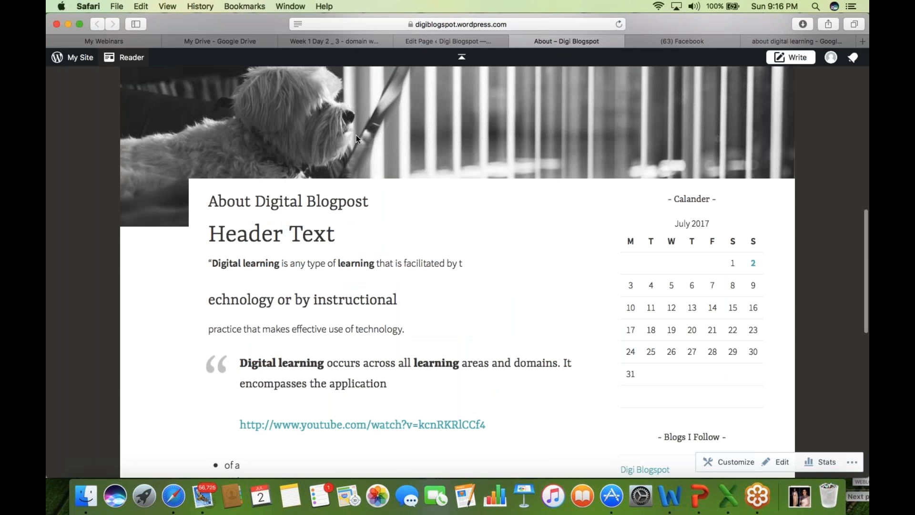
- Return to the page editor and look over the heading and quoted paragraph
{"action": "left_click", "coordinate": [427, 43]}
{"action": "left_click", "coordinate": [359, 304]}
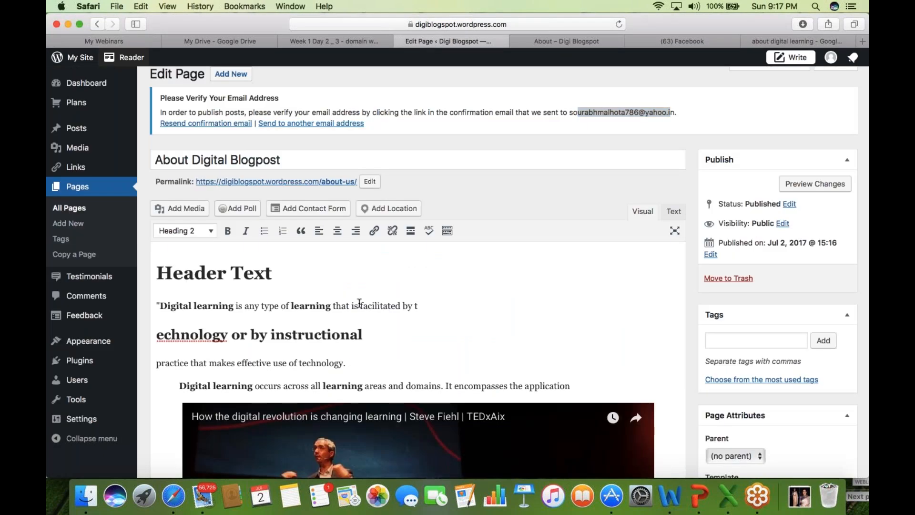
{"action": "key", "text": "Down"}
{"action": "key", "text": "Down"}
{"action": "left_click", "coordinate": [791, 94]}
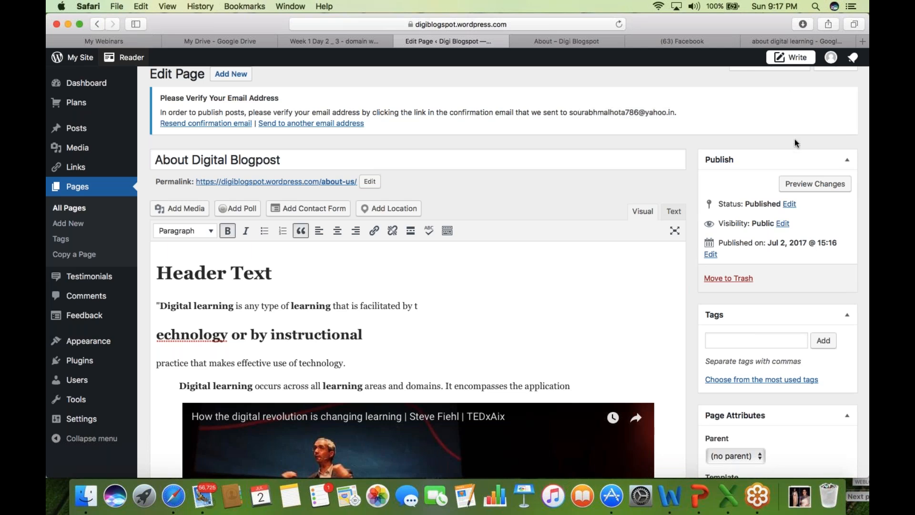
{"action": "scroll", "coordinate": [794, 139], "scroll_direction": "down", "scroll_amount": 1}
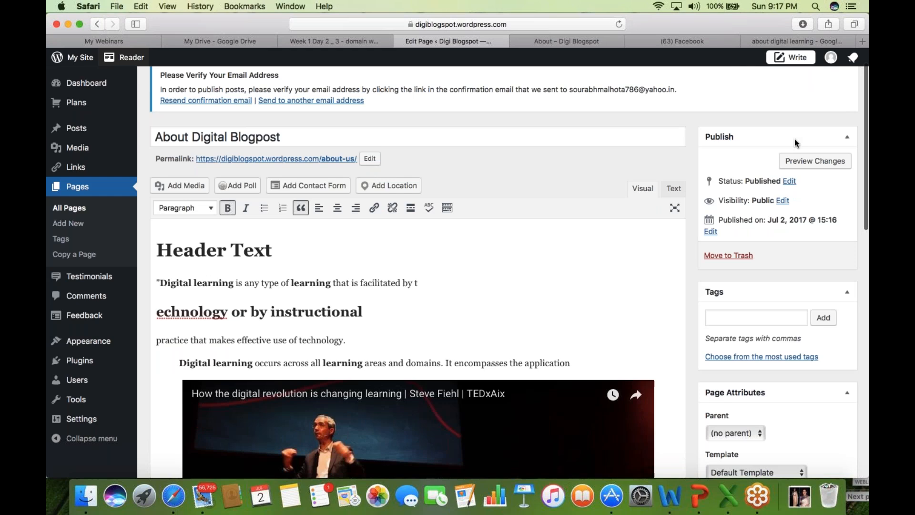
{"action": "scroll", "coordinate": [794, 138], "scroll_direction": "down", "scroll_amount": 10}
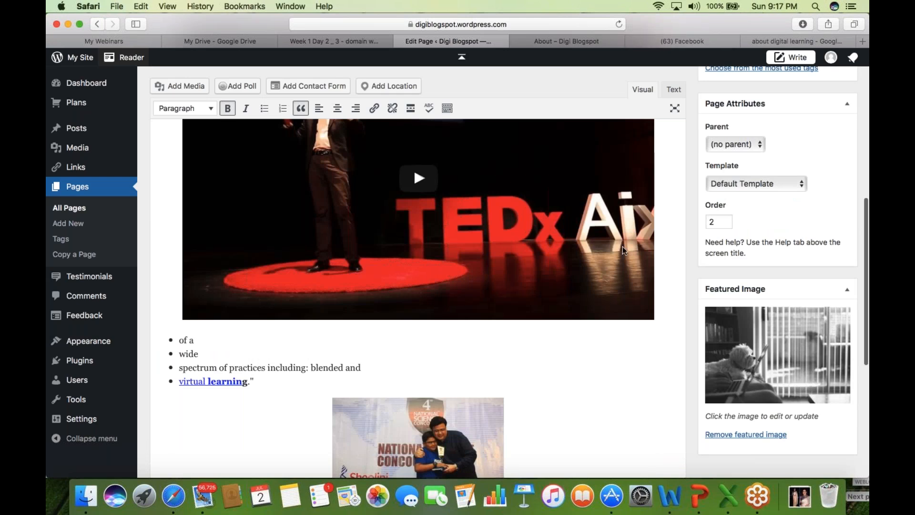
{"action": "scroll", "coordinate": [635, 313], "scroll_direction": "up", "scroll_amount": 6}
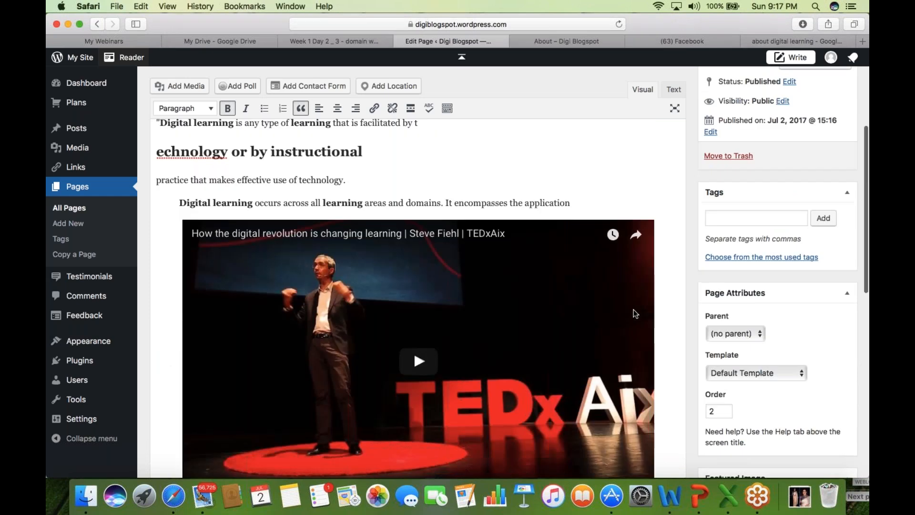
{"action": "scroll", "coordinate": [829, 111], "scroll_direction": "up", "scroll_amount": 2}
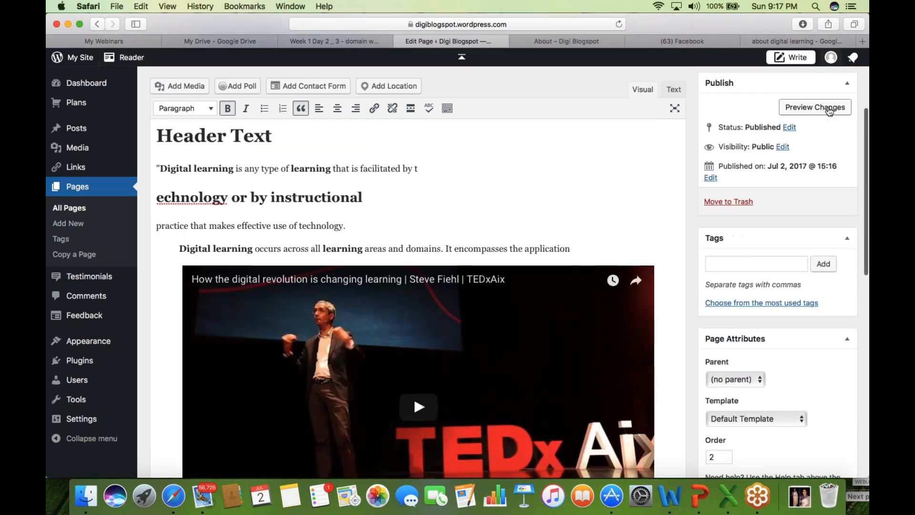
- Preview the page changes in a new tab and scroll through the preview
{"action": "left_click", "coordinate": [829, 107]}
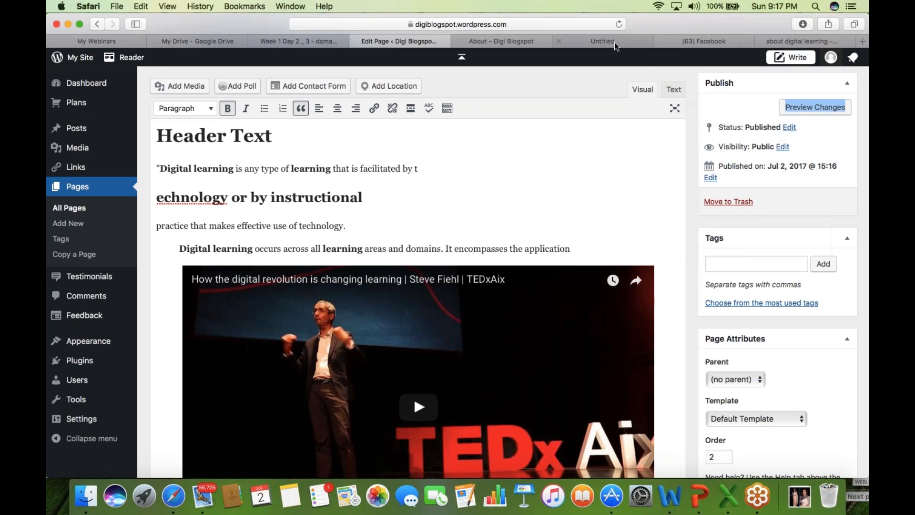
{"action": "left_click", "coordinate": [615, 42]}
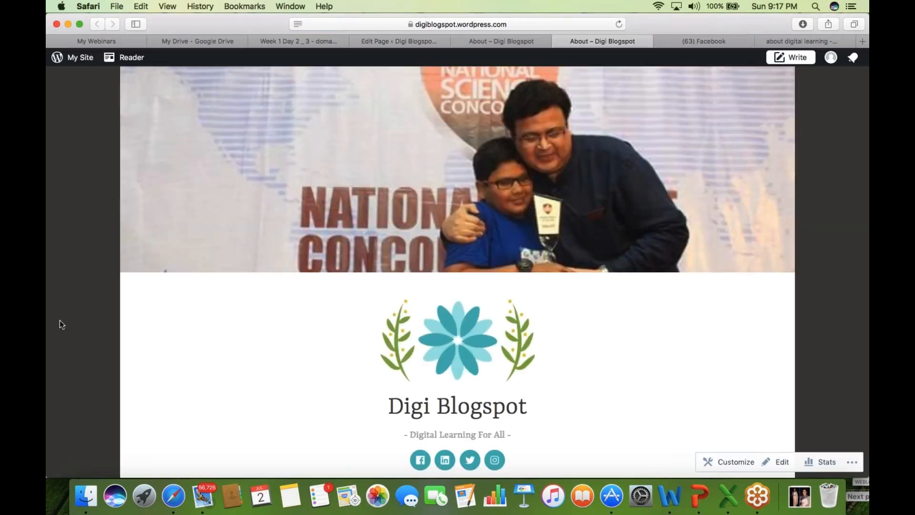
{"action": "scroll", "coordinate": [59, 320], "scroll_direction": "down", "scroll_amount": 1}
{"action": "scroll", "coordinate": [60, 321], "scroll_direction": "down", "scroll_amount": 5}
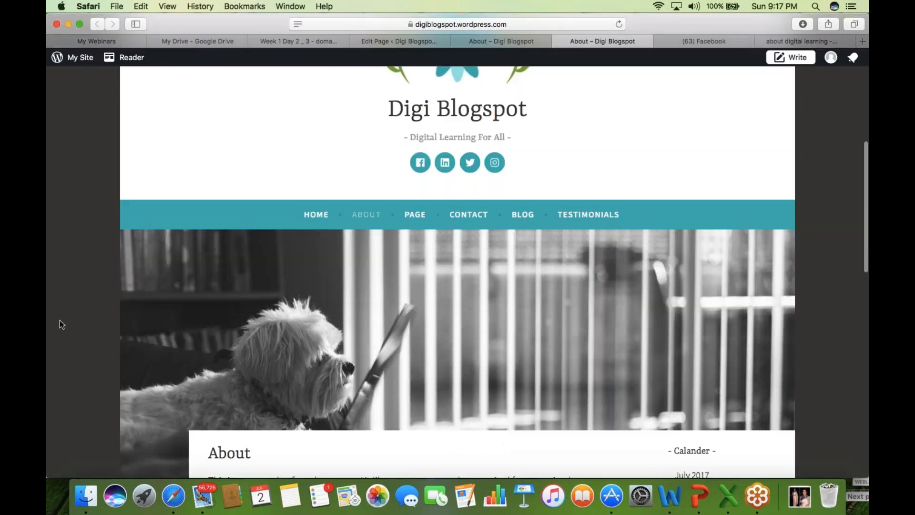
{"action": "scroll", "coordinate": [60, 324], "scroll_direction": "down", "scroll_amount": 2}
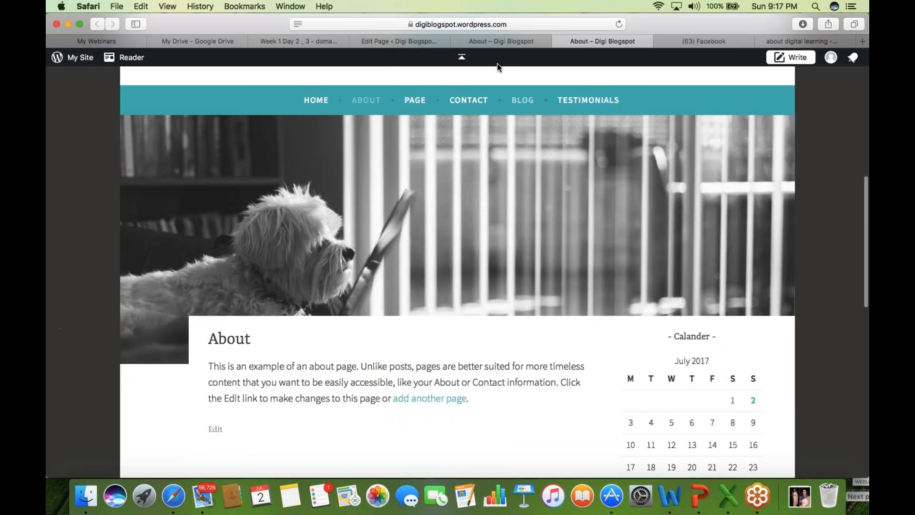
- Go back to the page editor and scroll down to the Featured Image panel
{"action": "left_click", "coordinate": [469, 41]}
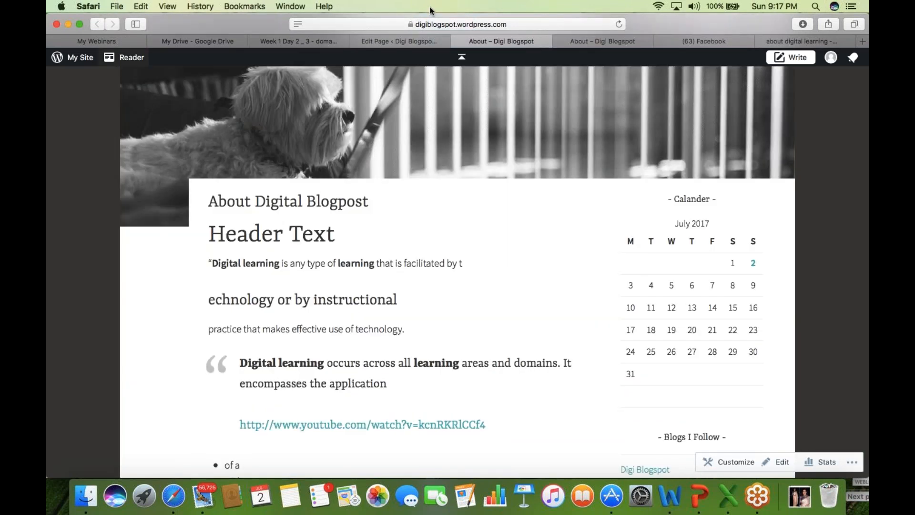
{"action": "left_click", "coordinate": [429, 41]}
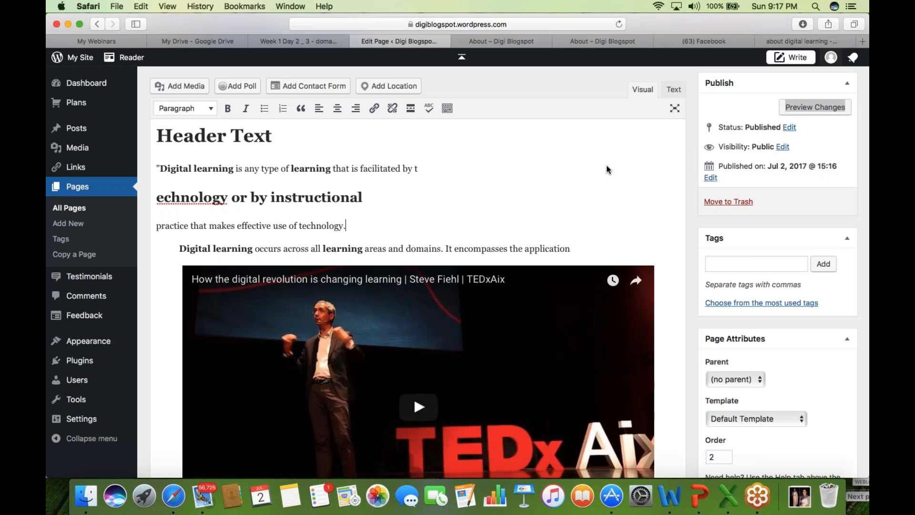
{"action": "scroll", "coordinate": [606, 169], "scroll_direction": "down", "scroll_amount": 6}
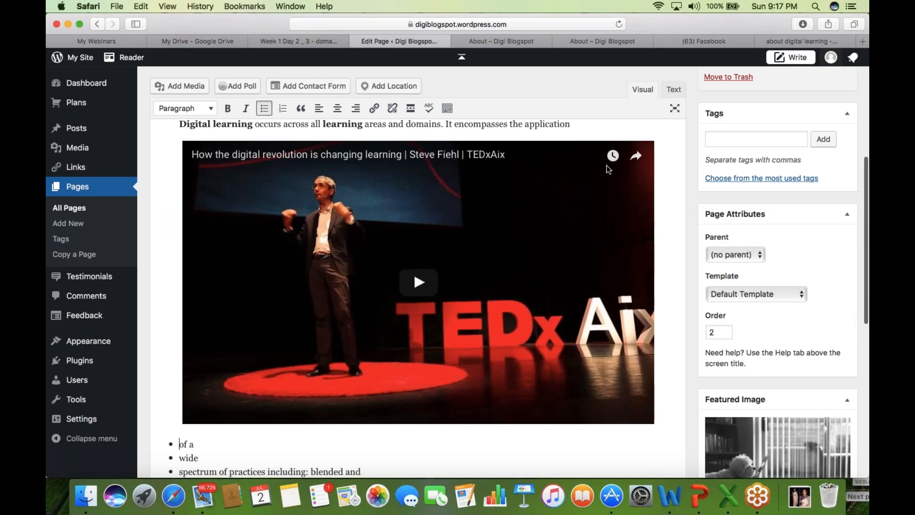
{"action": "scroll", "coordinate": [762, 439], "scroll_direction": "down", "scroll_amount": 5}
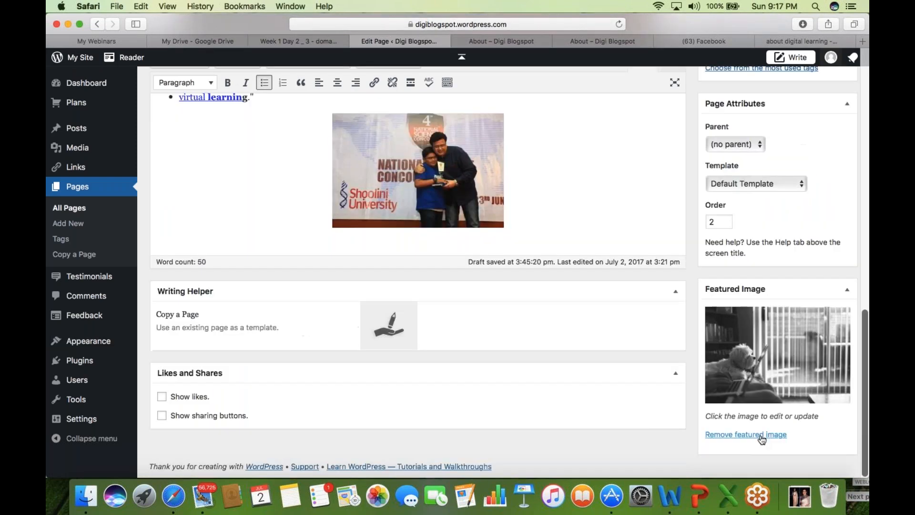
- Remove the About page's featured image
{"action": "left_click", "coordinate": [762, 434]}
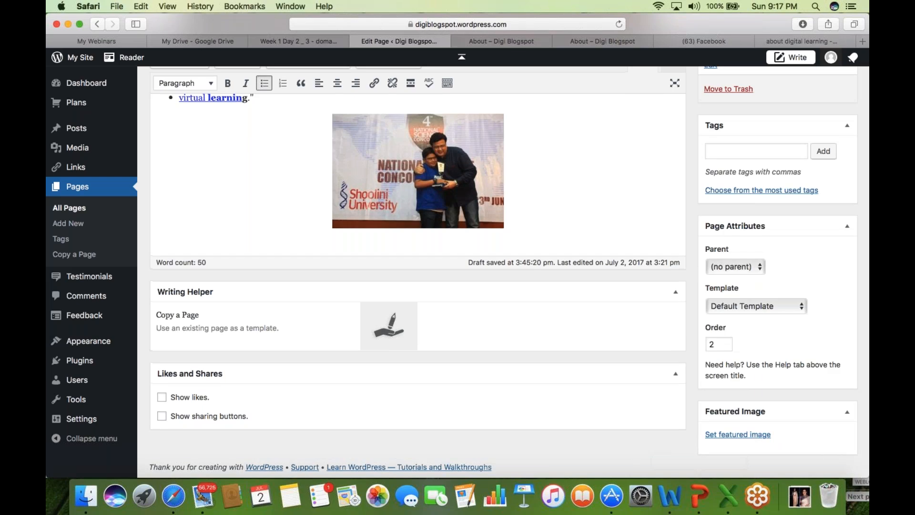
{"action": "scroll", "coordinate": [761, 428], "scroll_direction": "up", "scroll_amount": 3}
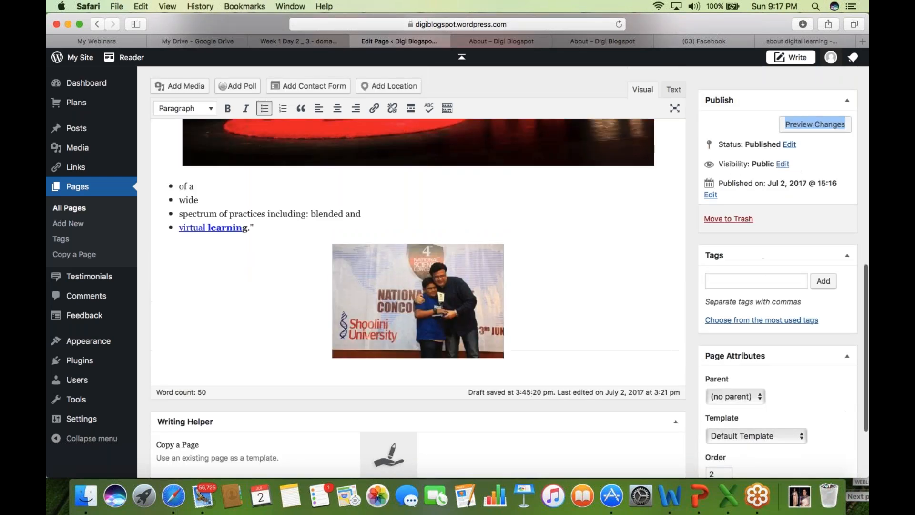
{"action": "scroll", "coordinate": [418, 295], "scroll_direction": "up", "scroll_amount": 6}
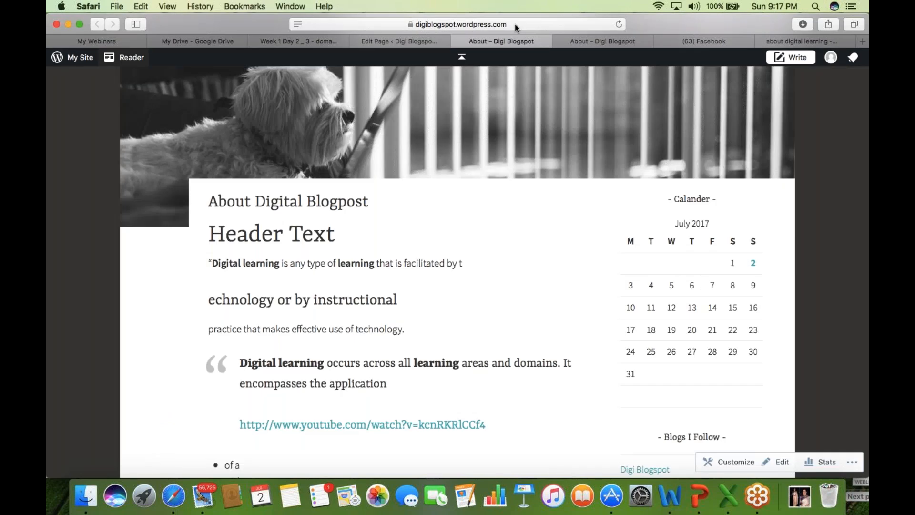
- Load the blog's home page by entering 'digi' in the address bar
{"action": "left_click", "coordinate": [515, 23]}
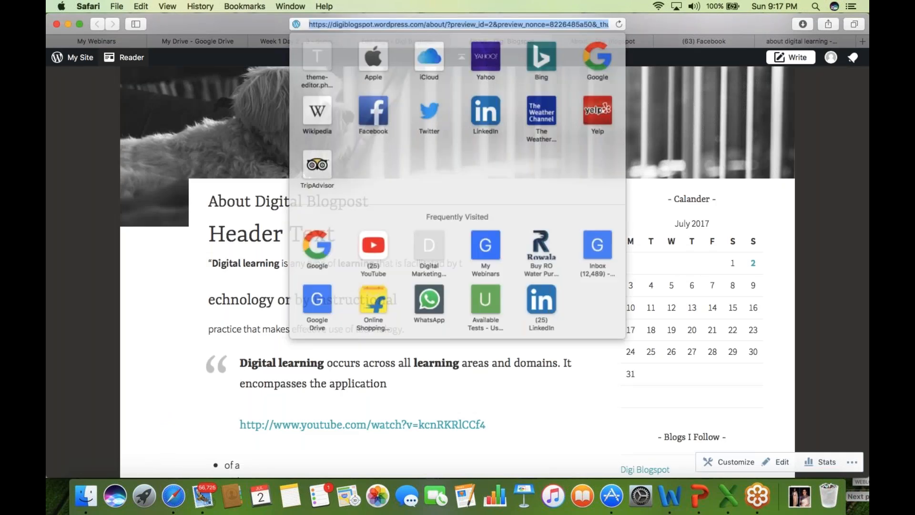
{"action": "type", "text": "digi"}
{"action": "key", "text": "Return"}
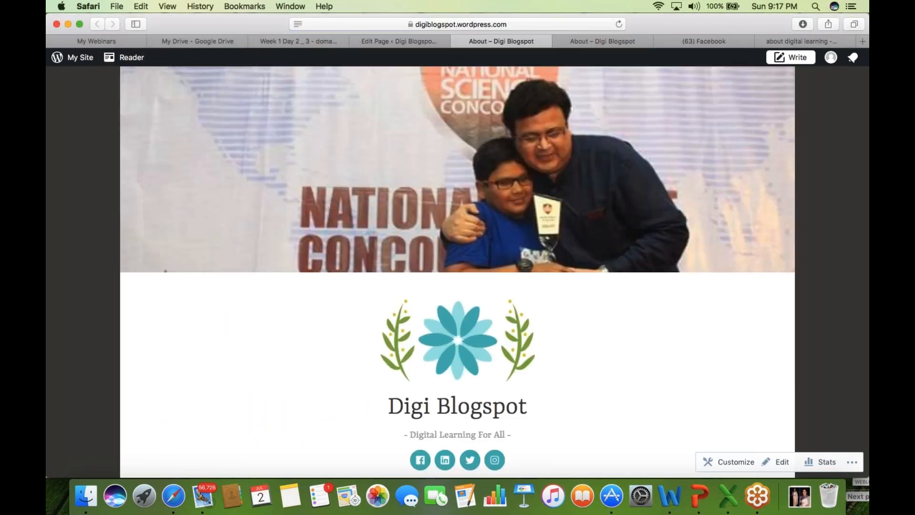
{"action": "scroll", "coordinate": [458, 271], "scroll_direction": "down", "scroll_amount": 5}
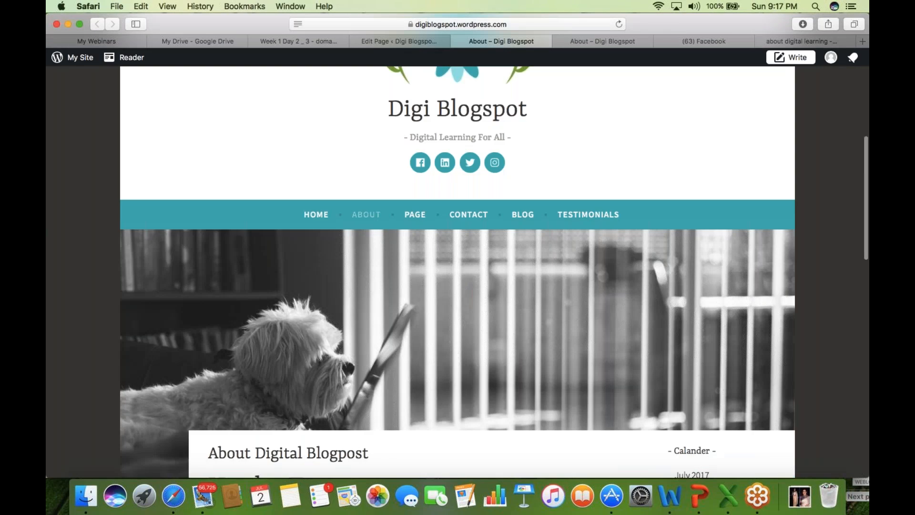
- Switch back to the page editor and scroll to its top
{"action": "key", "text": "ctrl+shift+Tab"}
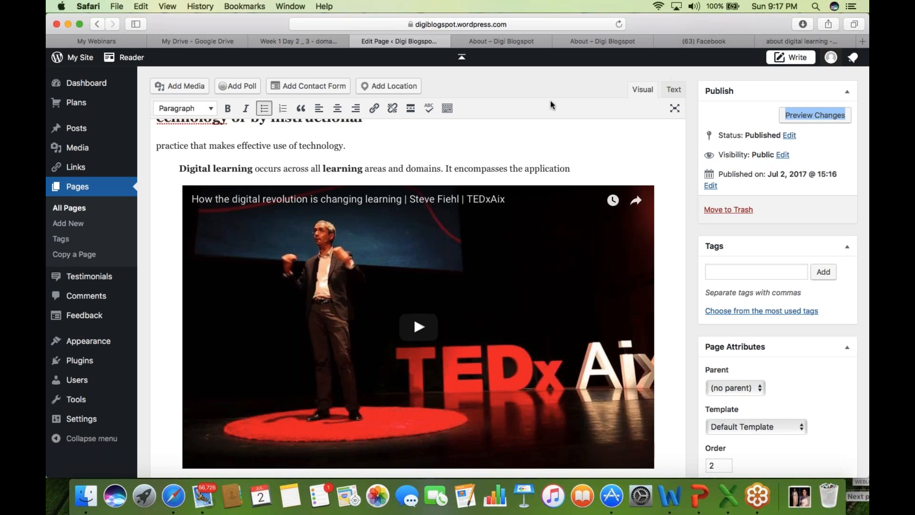
{"action": "scroll", "coordinate": [548, 85], "scroll_direction": "up", "scroll_amount": 1}
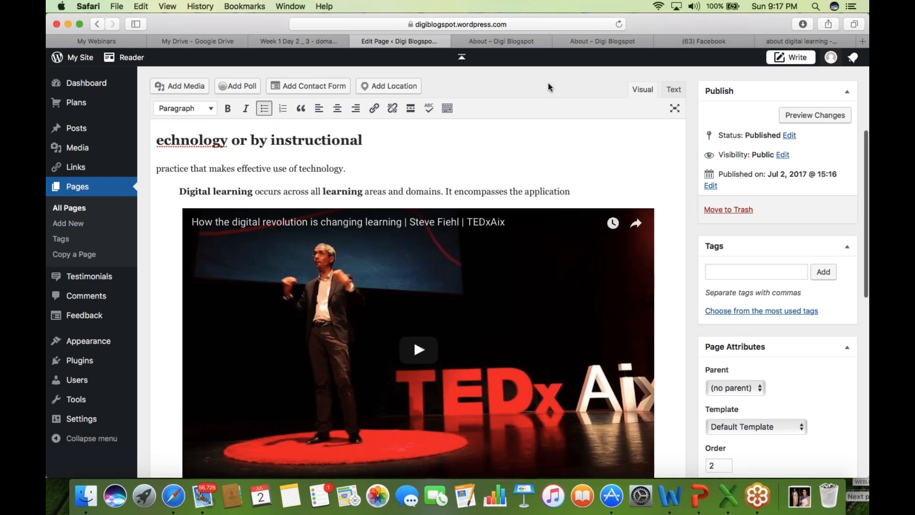
{"action": "scroll", "coordinate": [548, 87], "scroll_direction": "up", "scroll_amount": 3}
{"action": "scroll", "coordinate": [548, 84], "scroll_direction": "up", "scroll_amount": 2}
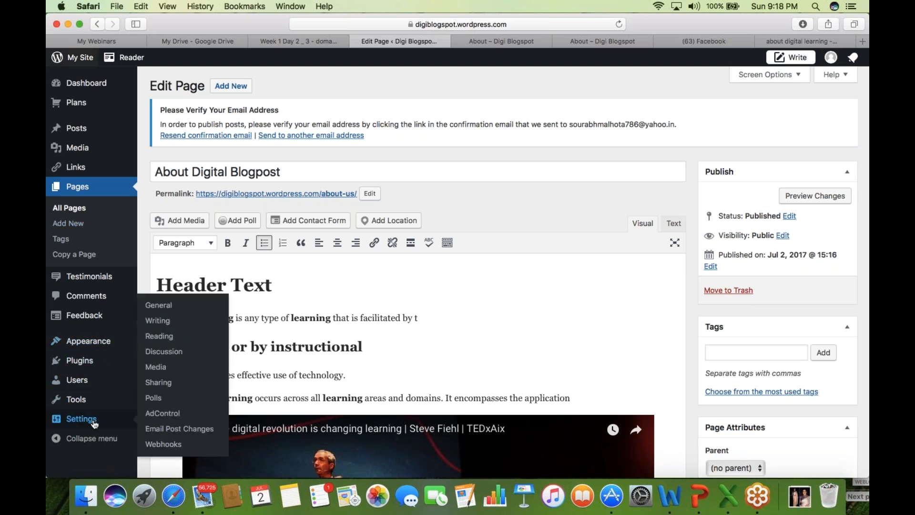
{"action": "mouse_move", "coordinate": [106, 125]}
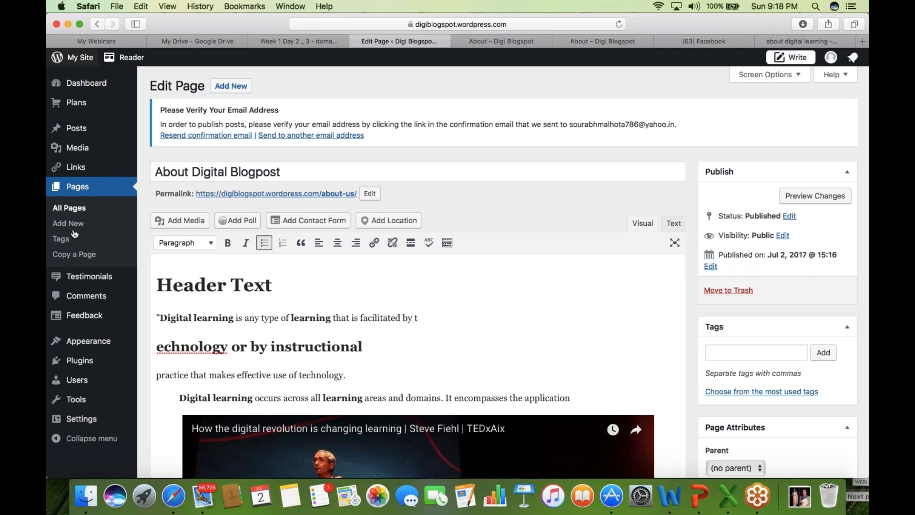
{"action": "mouse_move", "coordinate": [97, 350]}
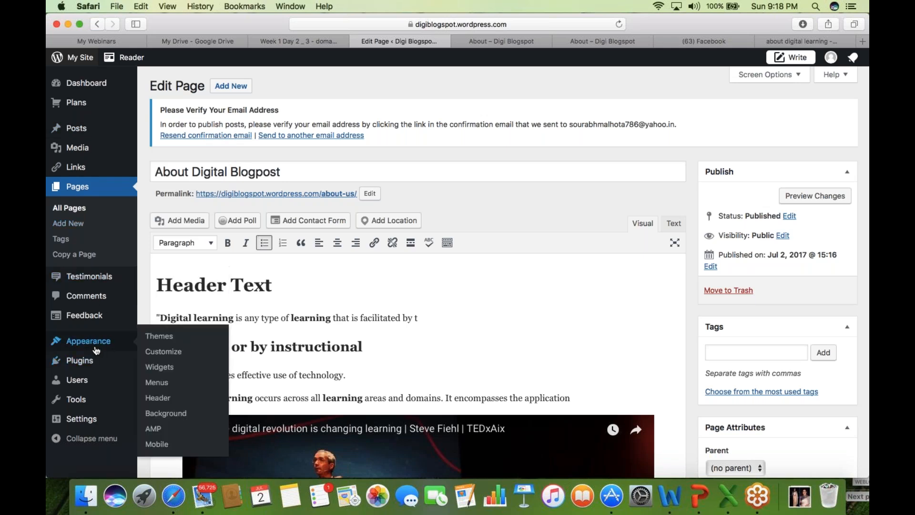
{"action": "mouse_move", "coordinate": [76, 422]}
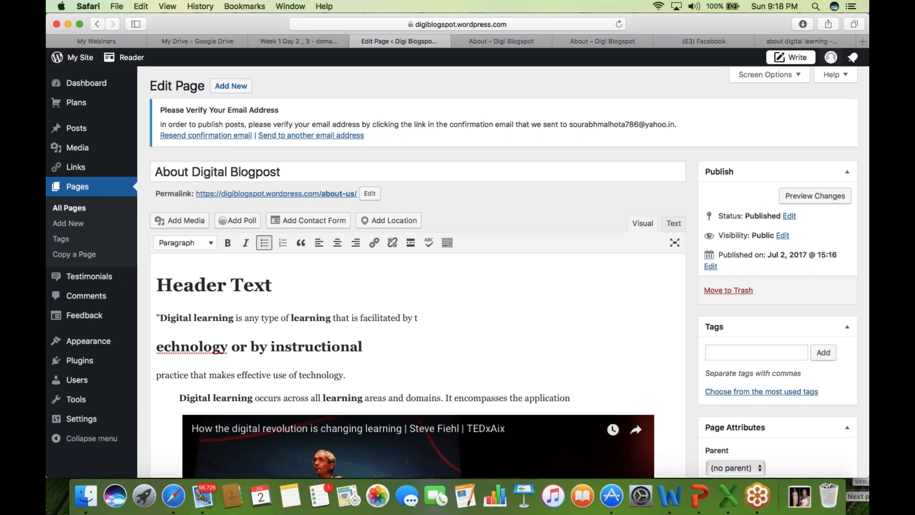
{"action": "left_click", "coordinate": [861, 154]}
- Reload the editor twice, choosing Stay on Page at the leave prompt
{"action": "left_click", "coordinate": [386, 24]}
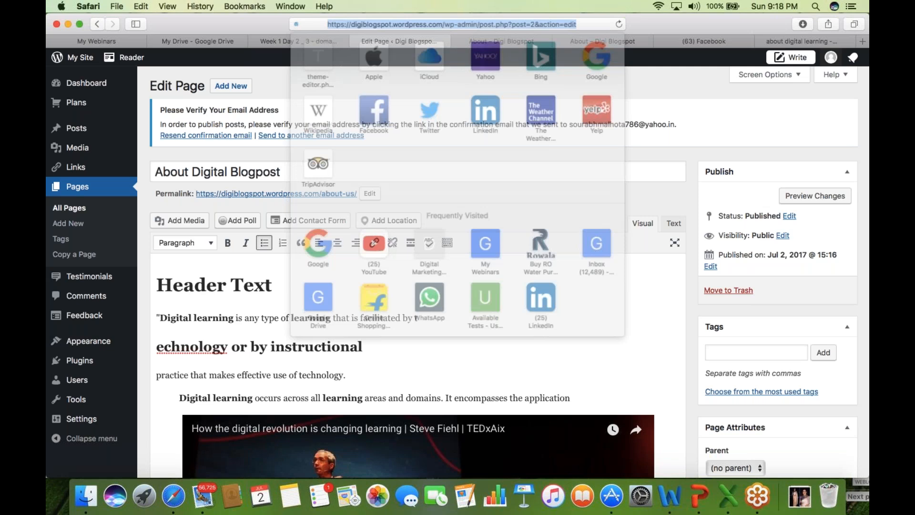
{"action": "key", "text": "Return"}
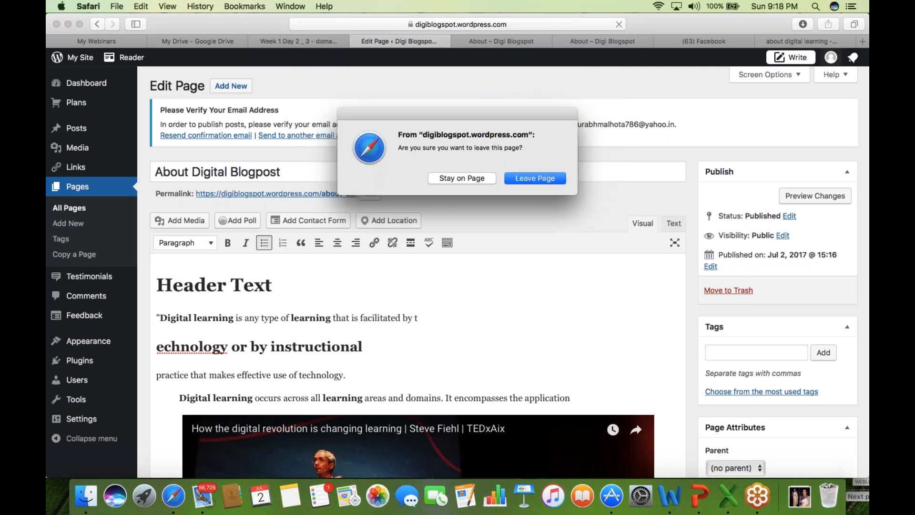
{"action": "left_click", "coordinate": [470, 178]}
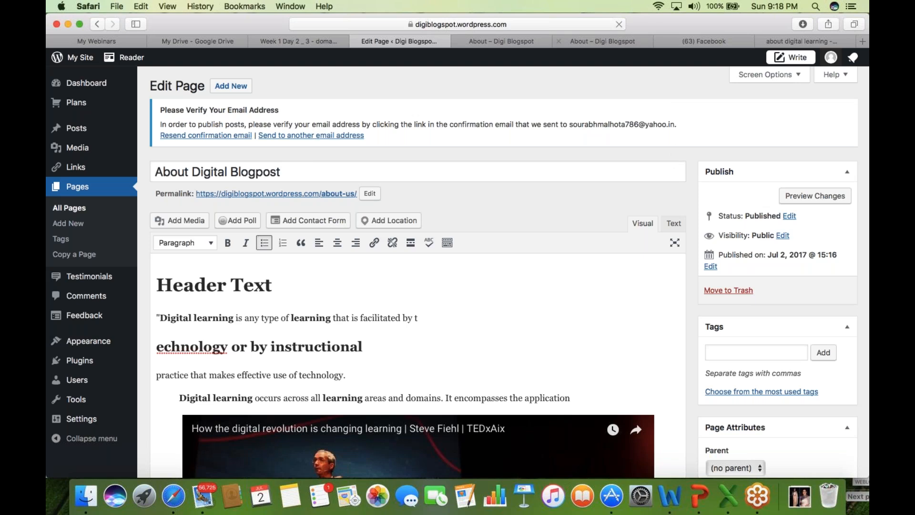
{"action": "left_click", "coordinate": [576, 23]}
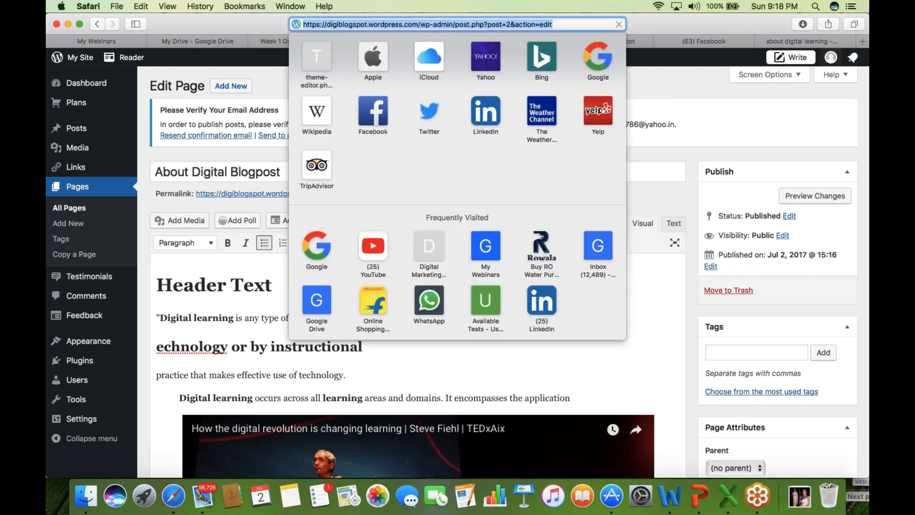
{"action": "key", "text": "Return"}
{"action": "key", "text": "Return"}
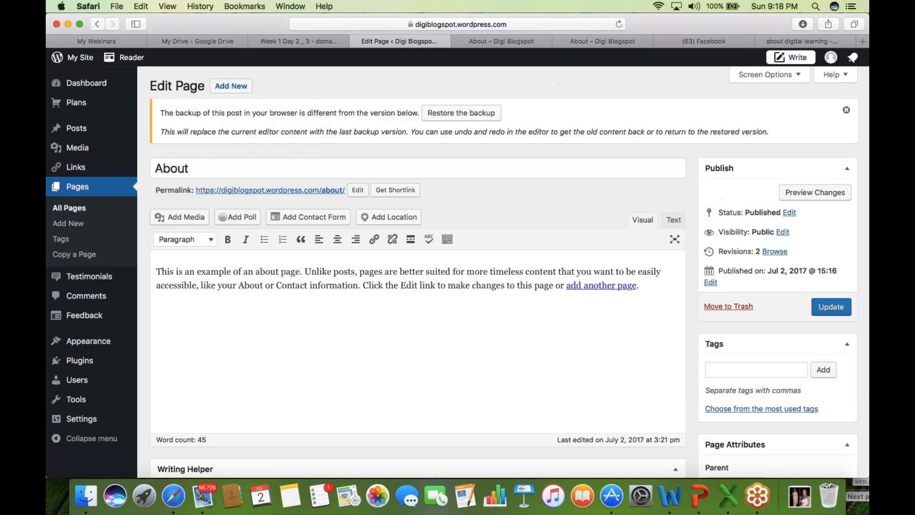
- Restore the browser backup of the page content and Update the page
{"action": "left_click", "coordinate": [668, 151]}
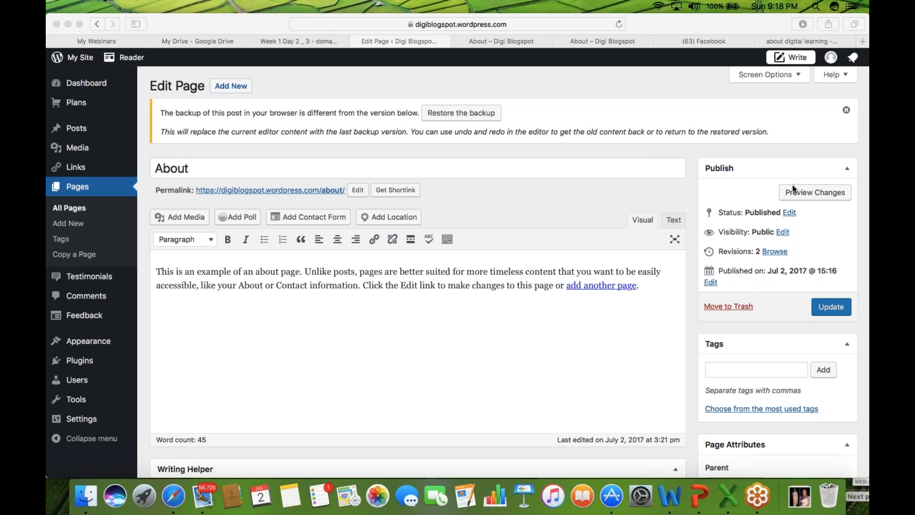
{"action": "left_click", "coordinate": [773, 113]}
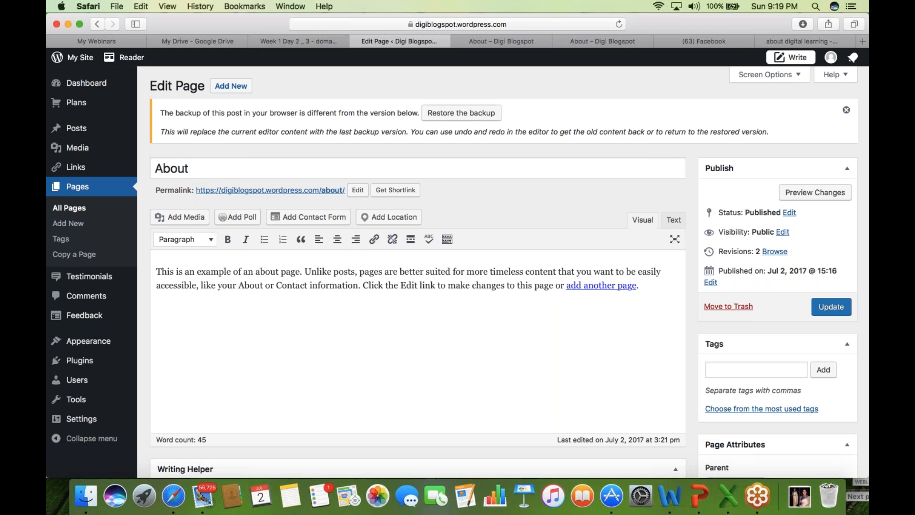
{"action": "left_click", "coordinate": [463, 114]}
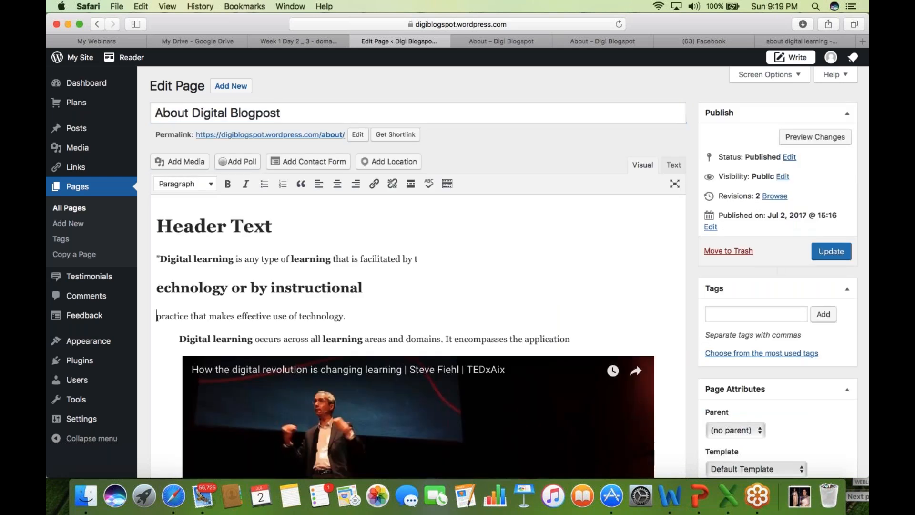
{"action": "left_click", "coordinate": [834, 254]}
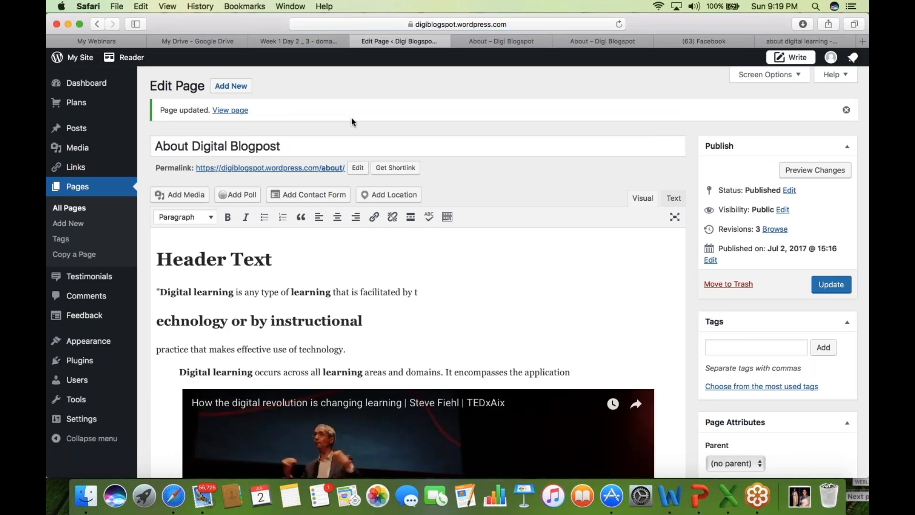
- Open ABOUT DIGITAL BLOGPOST from the live site's menu and scroll through its Header Text, video link, bullets and photo
{"action": "left_click", "coordinate": [514, 42]}
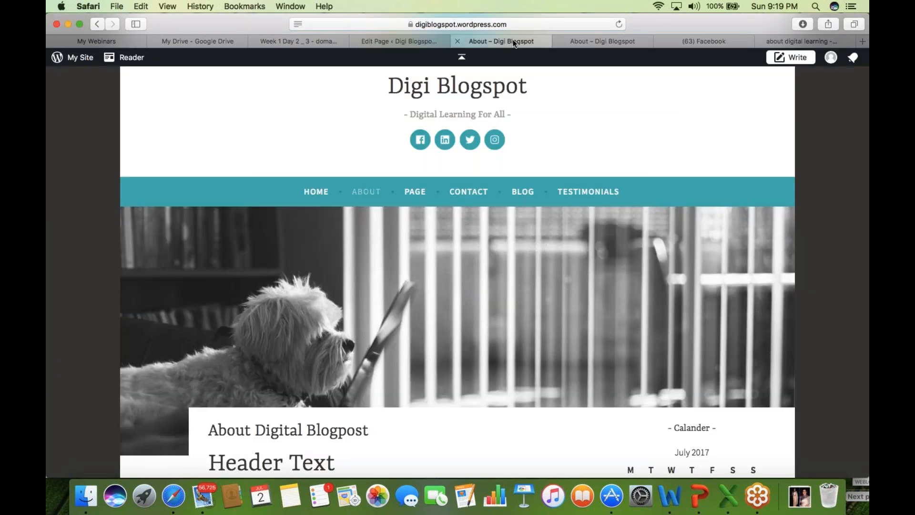
{"action": "left_click", "coordinate": [316, 191]}
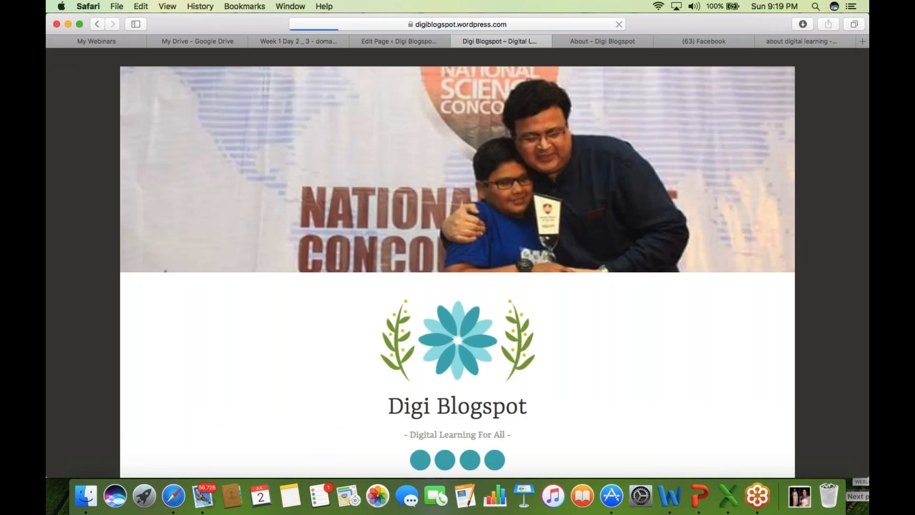
{"action": "scroll", "coordinate": [458, 272], "scroll_direction": "down", "scroll_amount": 2}
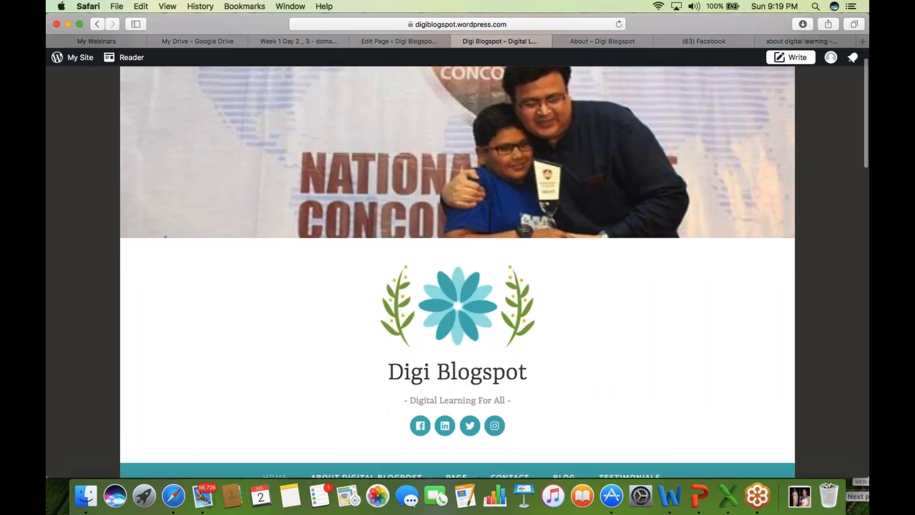
{"action": "scroll", "coordinate": [412, 310], "scroll_direction": "down", "scroll_amount": 5}
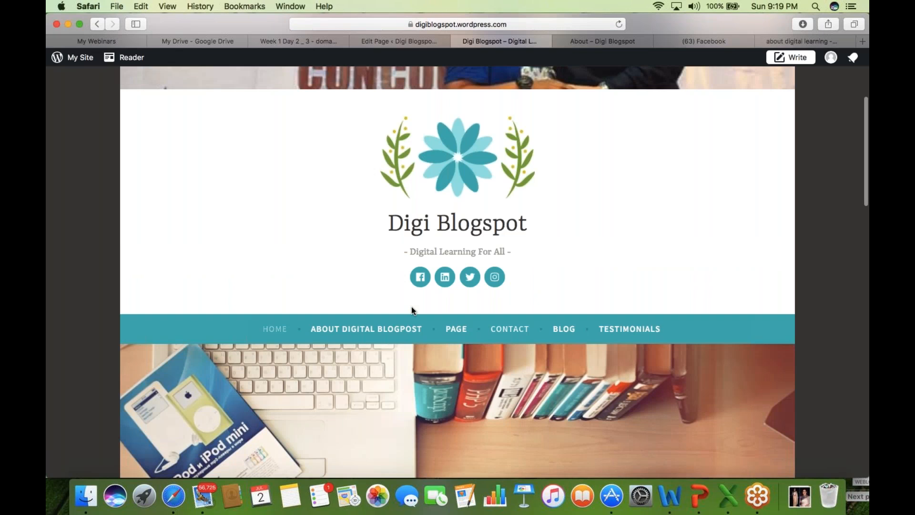
{"action": "left_click", "coordinate": [366, 329]}
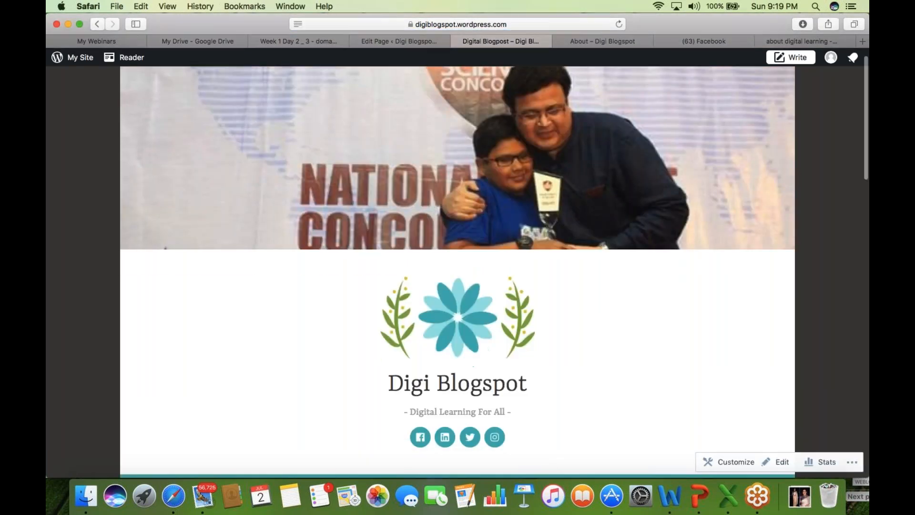
{"action": "scroll", "coordinate": [457, 271], "scroll_direction": "down", "scroll_amount": 5}
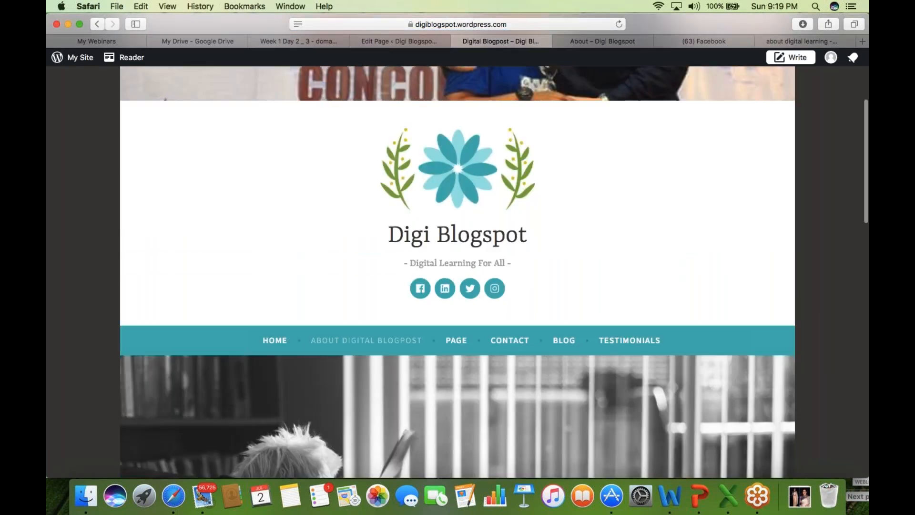
{"action": "scroll", "coordinate": [365, 224], "scroll_direction": "down", "scroll_amount": 10}
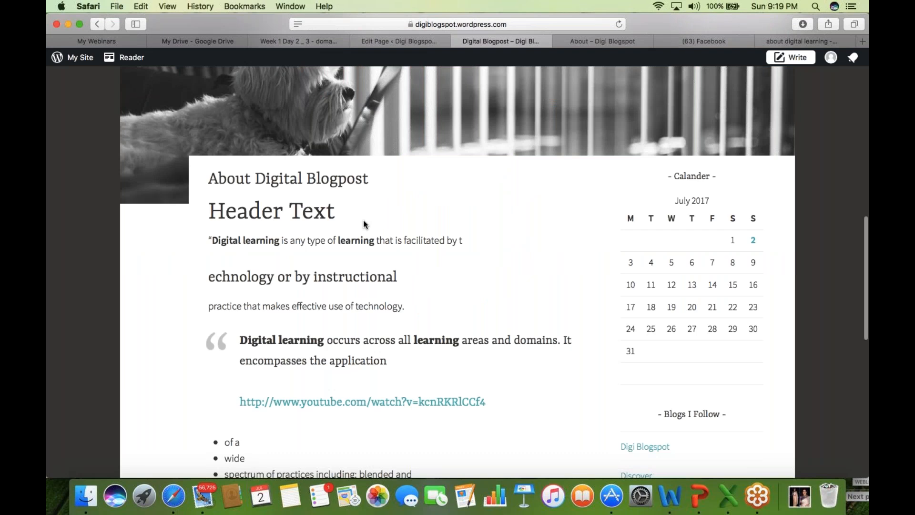
{"action": "scroll", "coordinate": [469, 300], "scroll_direction": "down", "scroll_amount": 1}
{"action": "scroll", "coordinate": [470, 299], "scroll_direction": "down", "scroll_amount": 10}
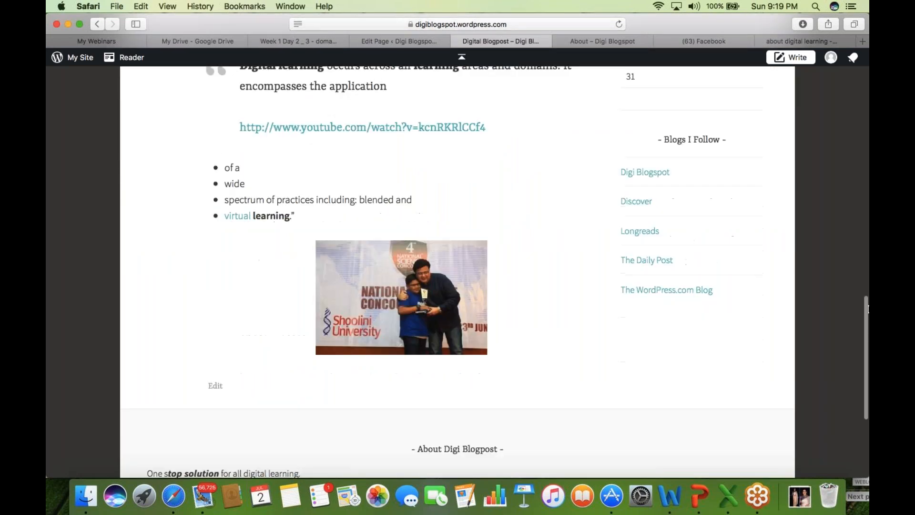